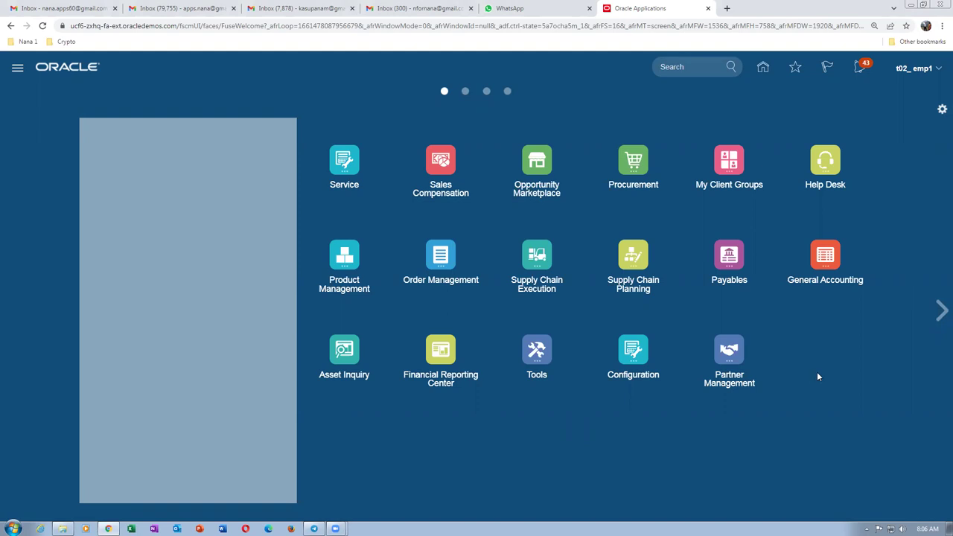
Open the Person Management work area from My Client Groups.
click(730, 159)
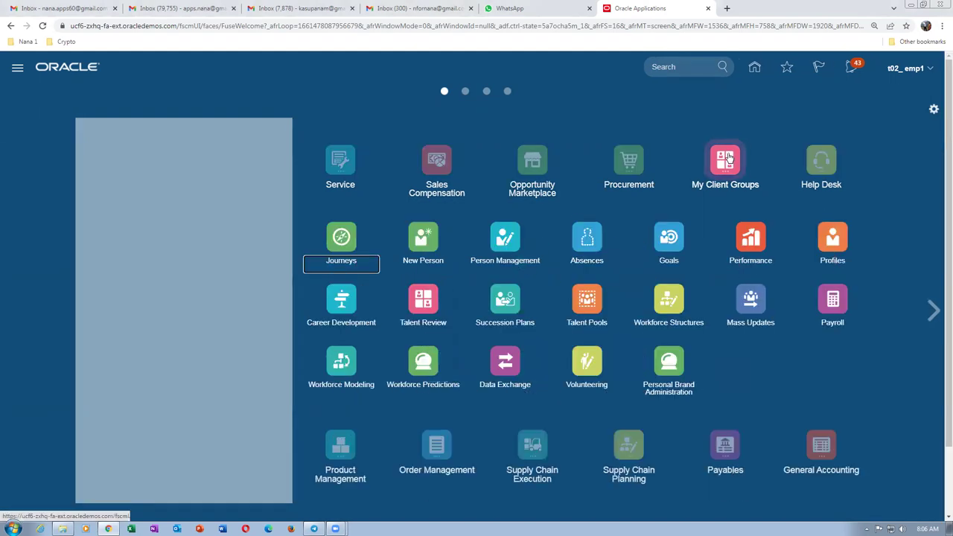
click(503, 238)
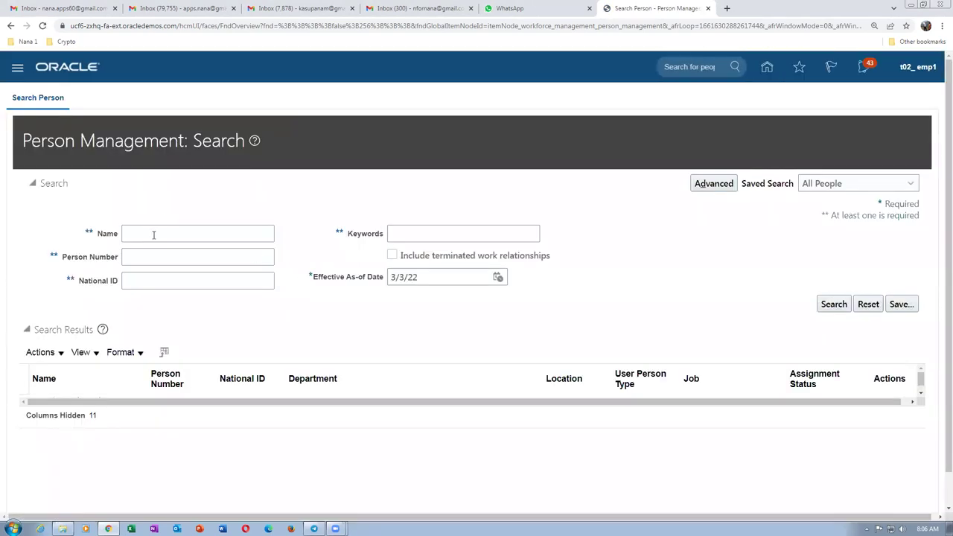
Search for the employee by name and open their Employment record with assignment t02_jm.
click(152, 233)
text(emp1,)
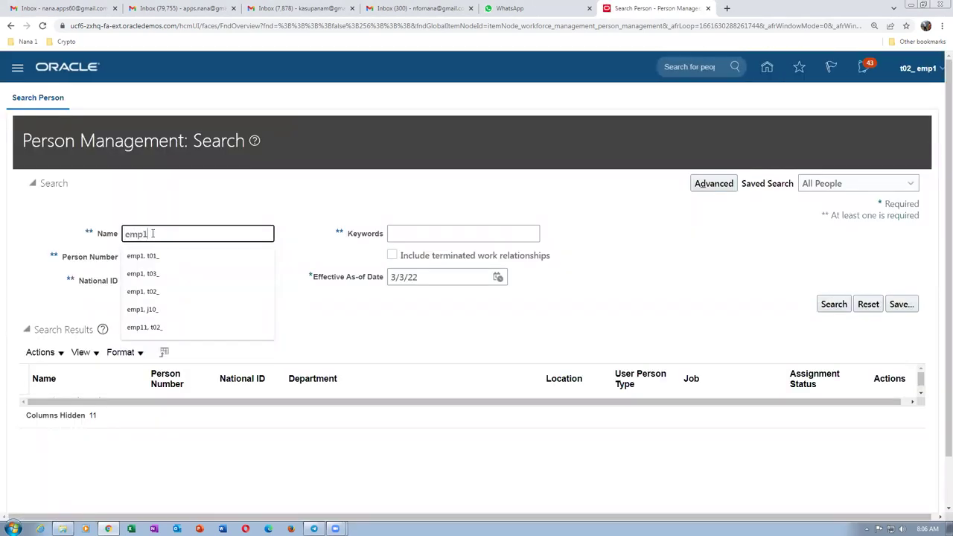
text( t02_)
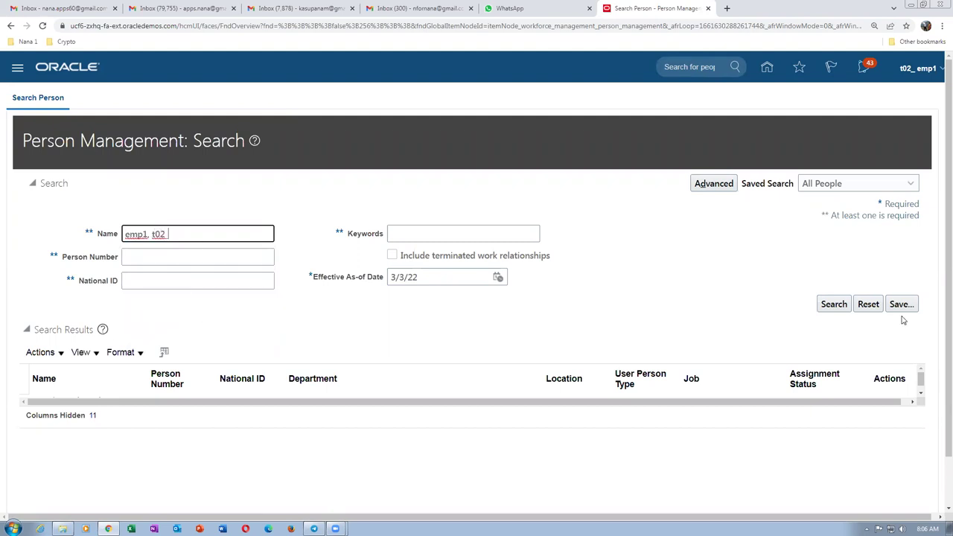
click(833, 305)
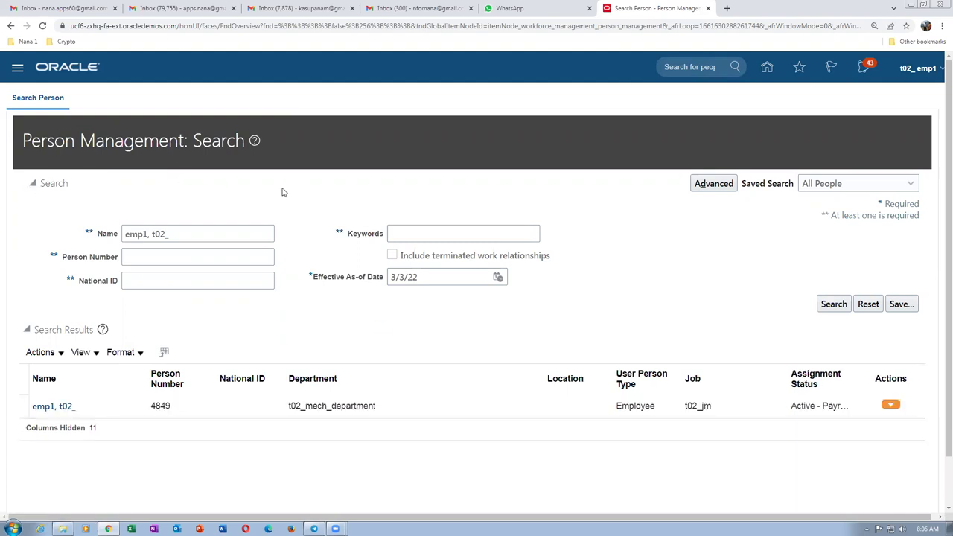
click(54, 406)
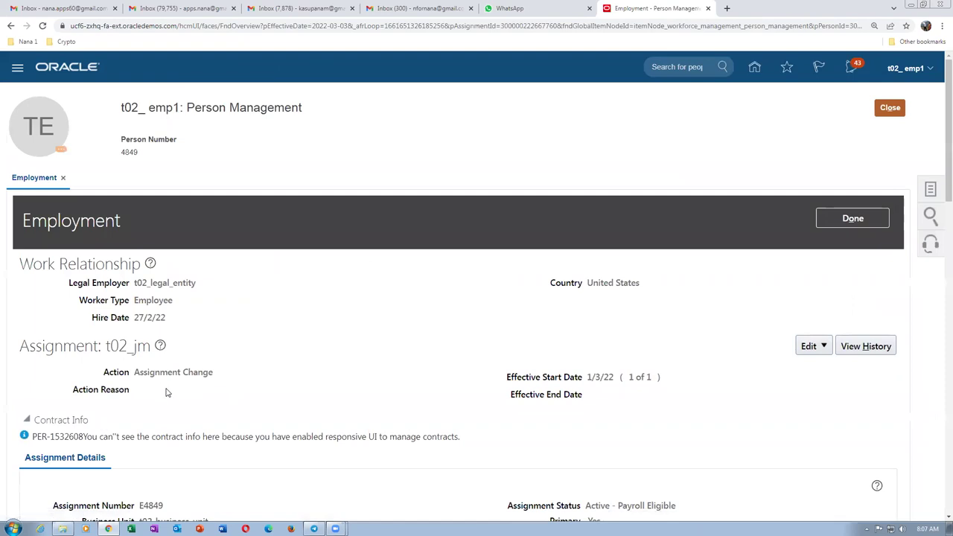
scroll(168, 392, down, 5)
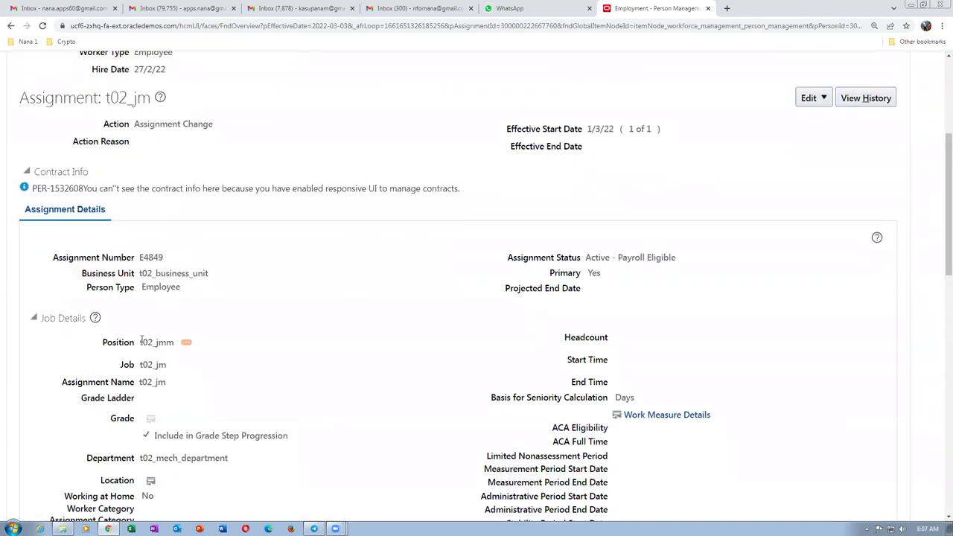
drag(141, 341, 177, 347)
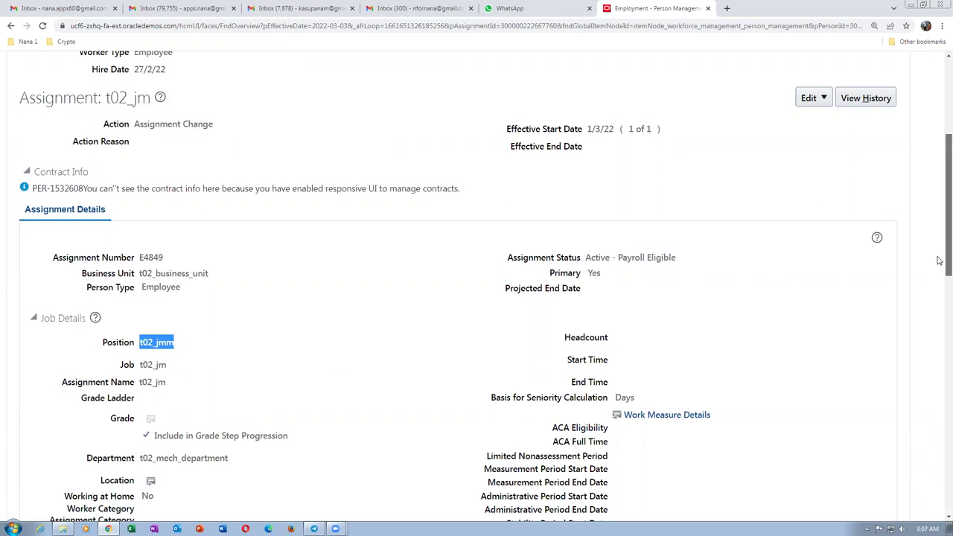
scroll(938, 245, up, 1)
scroll(939, 228, up, 1)
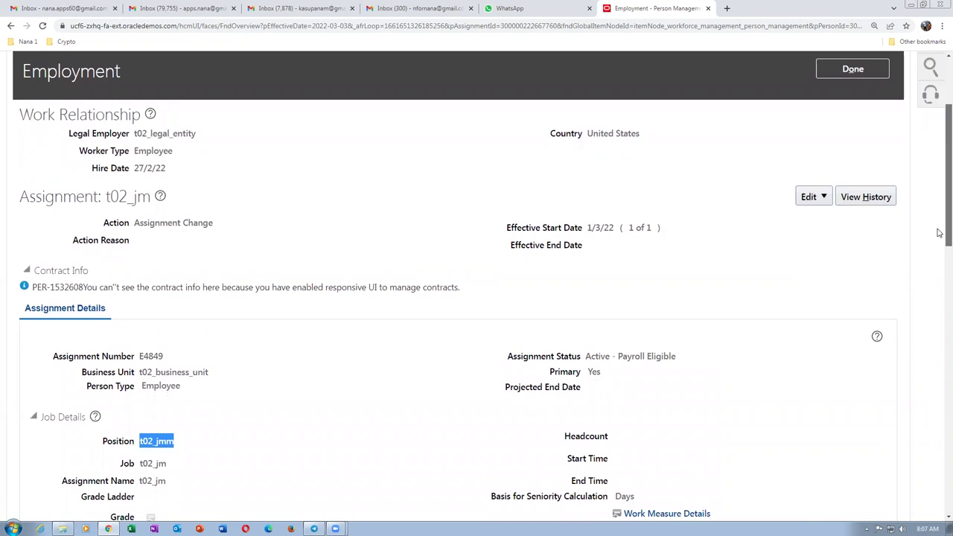
drag(939, 231, 938, 267)
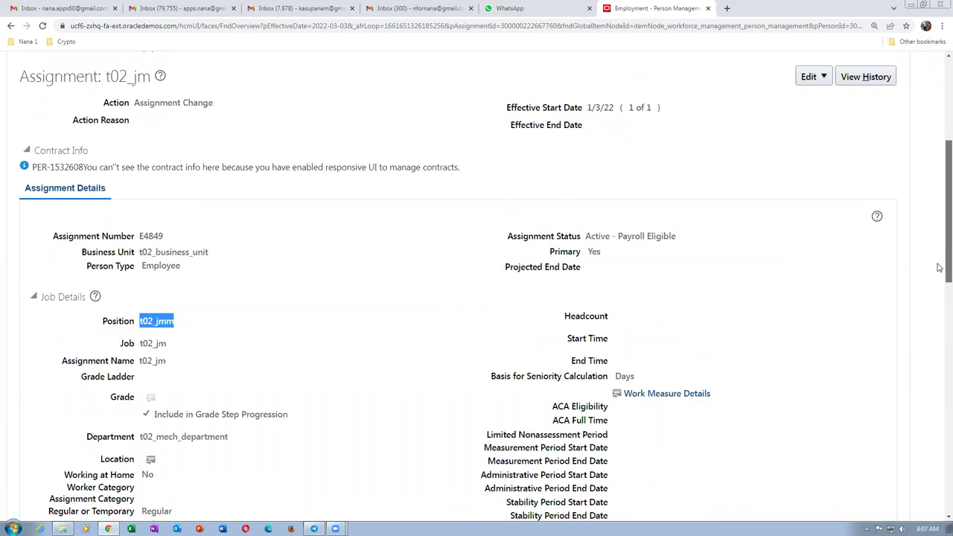
click(342, 247)
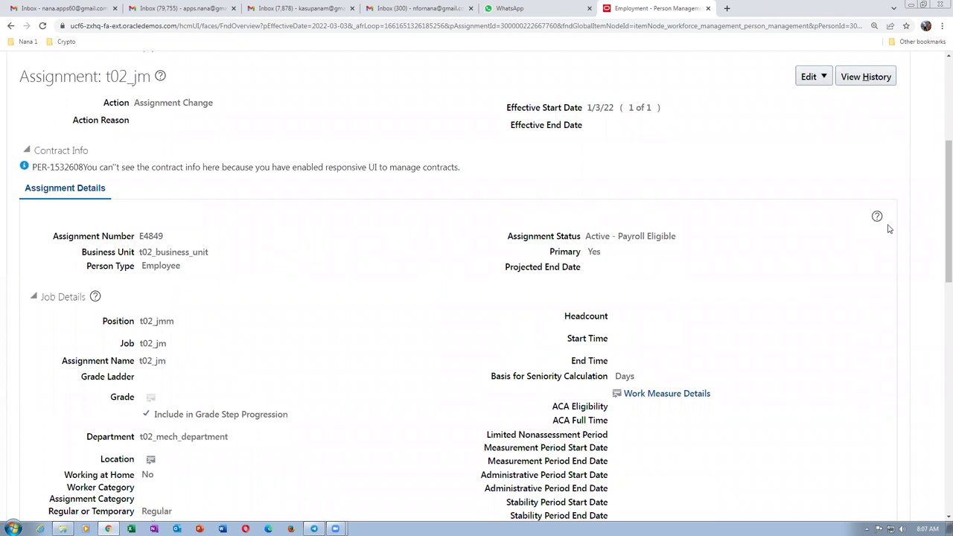
scroll(754, 245, up, 3)
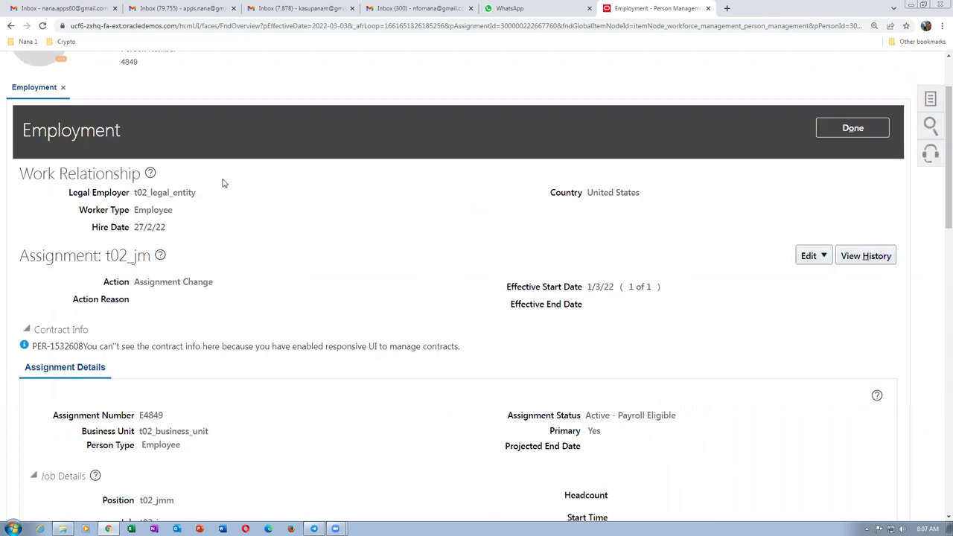
scroll(249, 386, down, 8)
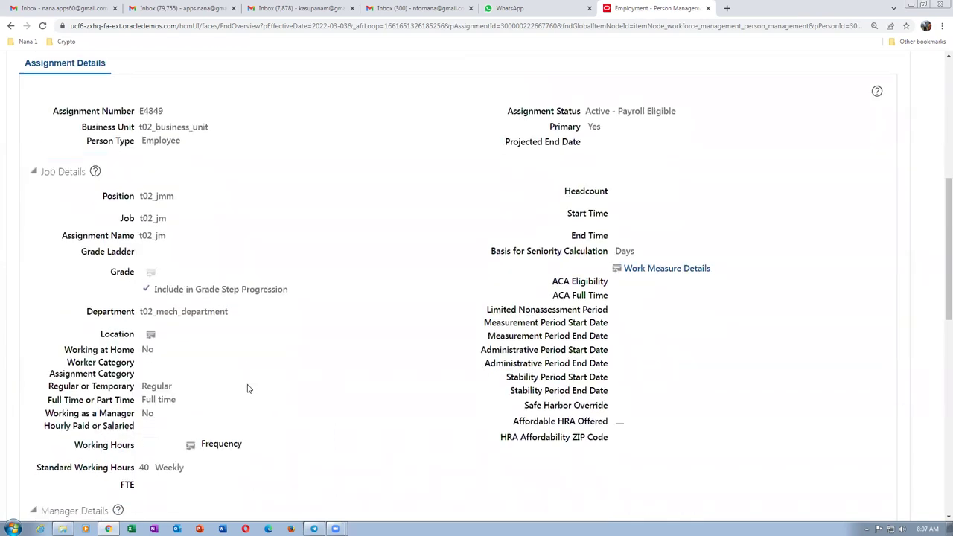
scroll(249, 386, down, 4)
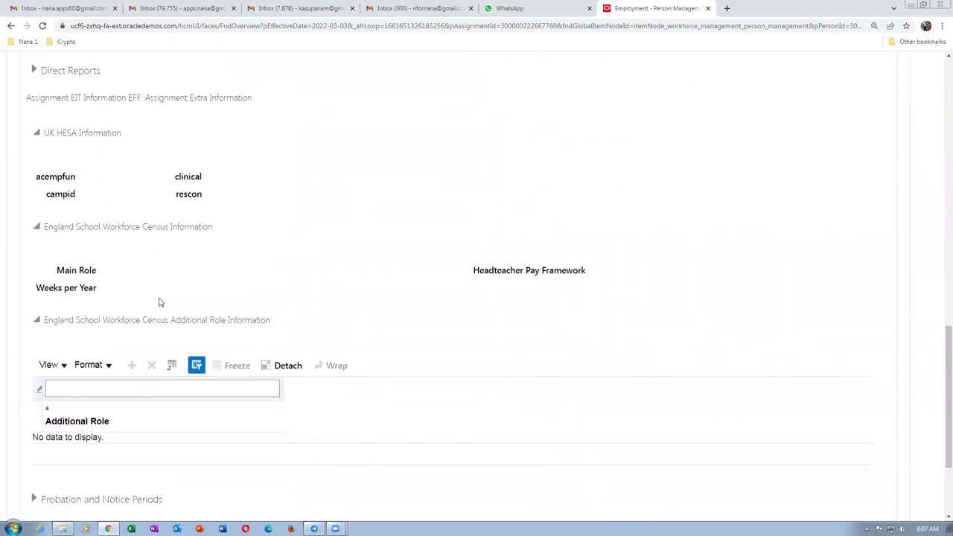
scroll(106, 274, up, 1)
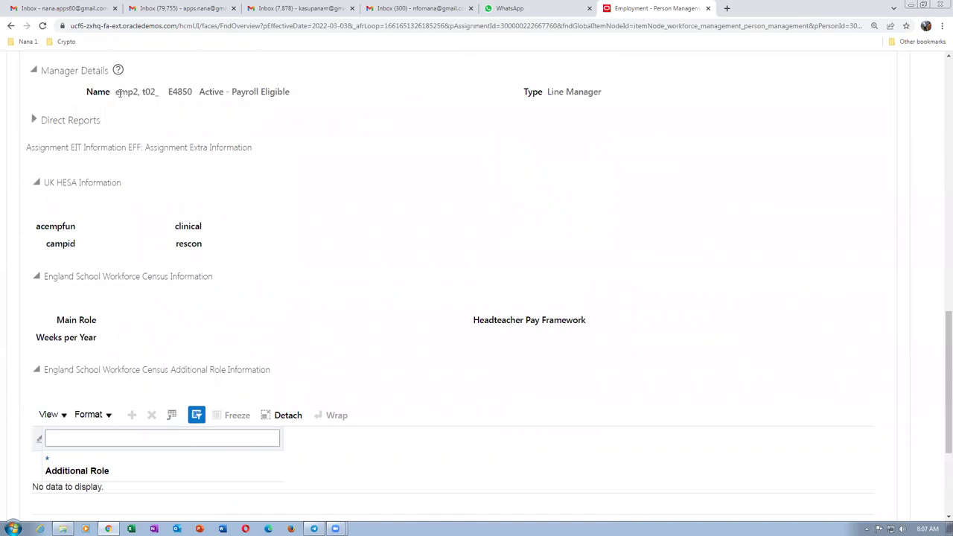
drag(116, 93, 298, 111)
click(320, 143)
scroll(325, 201, up, 3)
scroll(326, 202, up, 6)
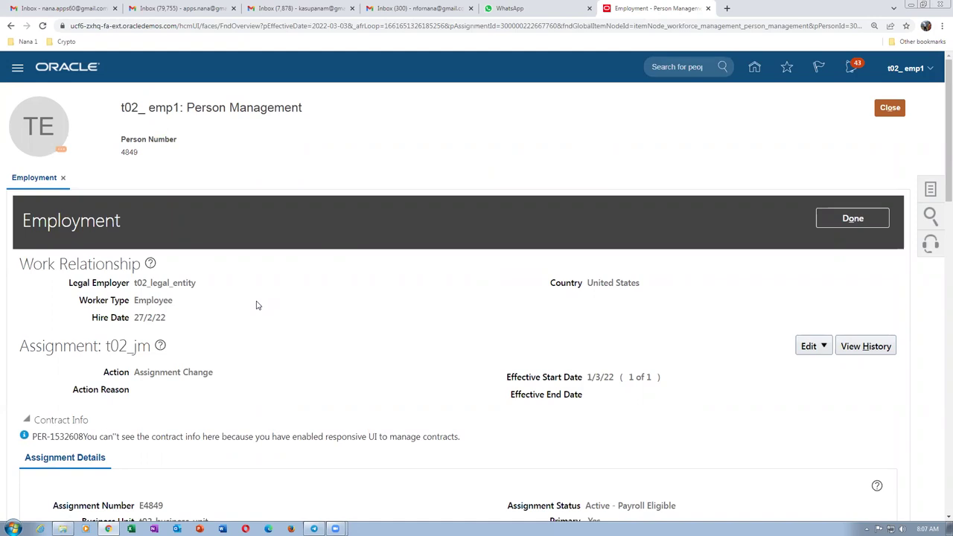
scroll(270, 314, down, 2)
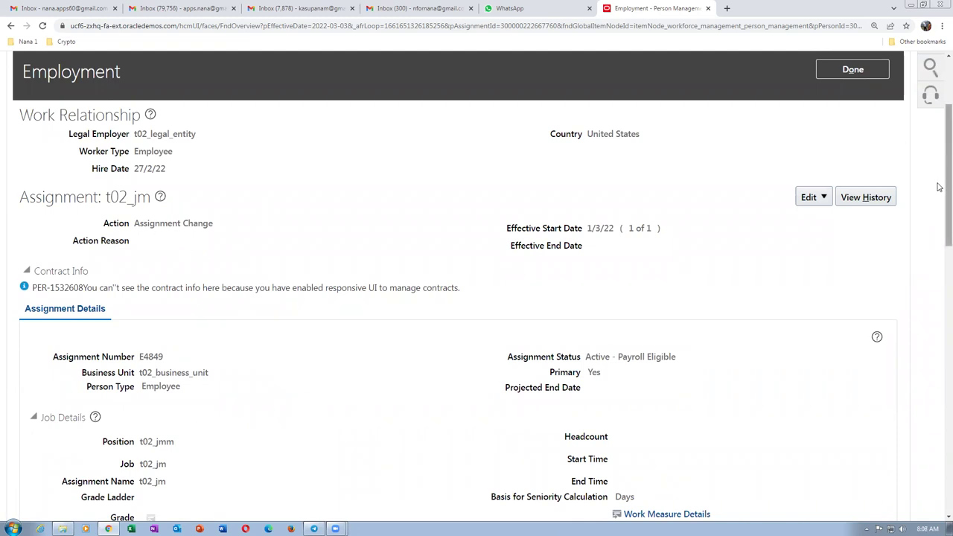
drag(940, 186, 939, 128)
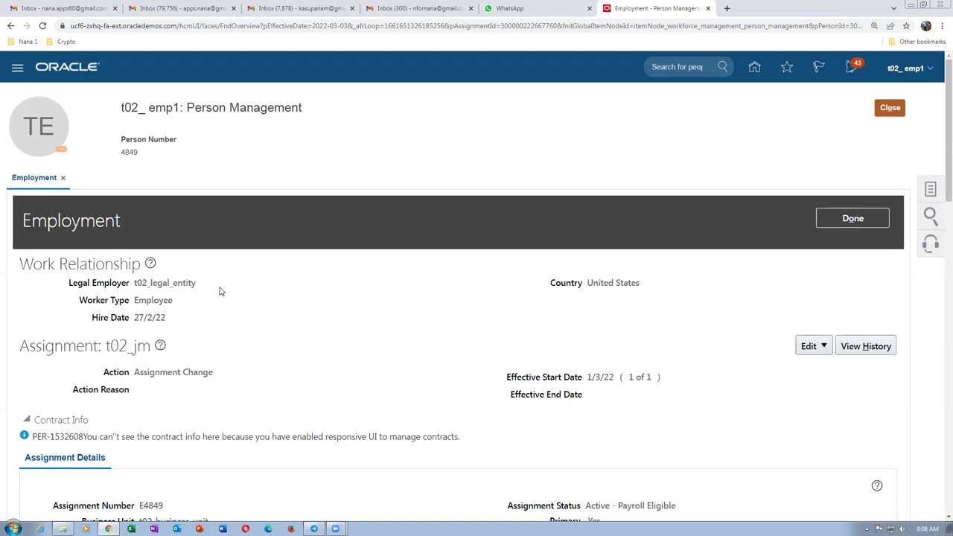
scroll(220, 290, down, 7)
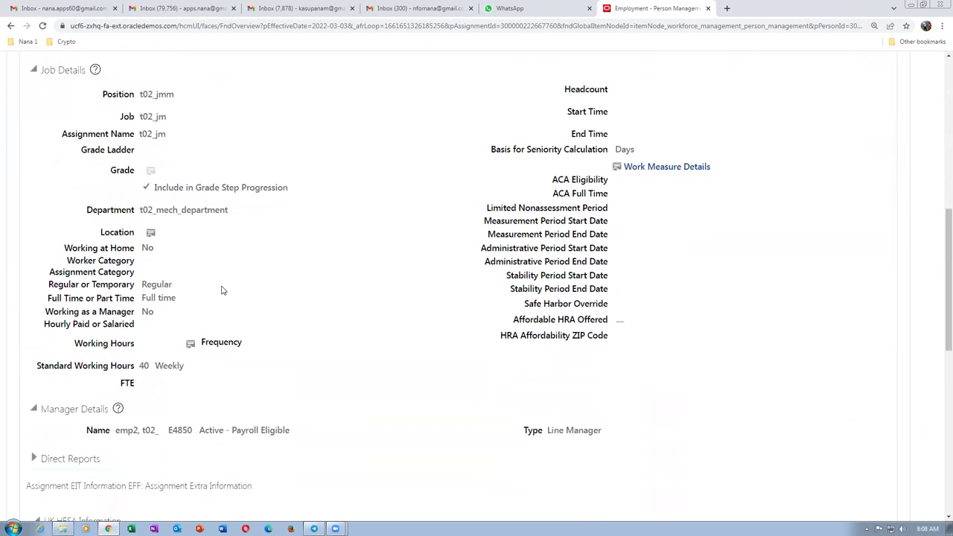
scroll(221, 287, down, 2)
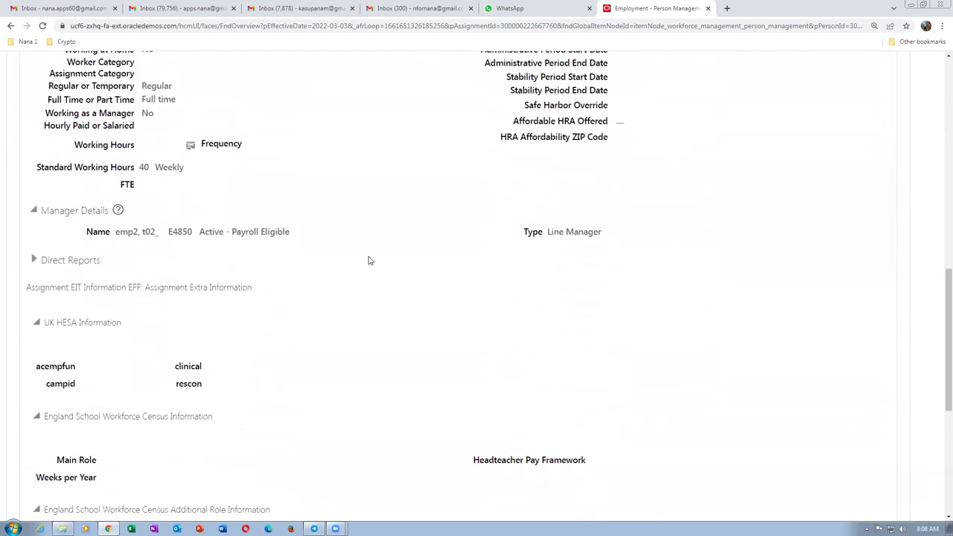
scroll(368, 261, up, 4)
scroll(367, 260, up, 5)
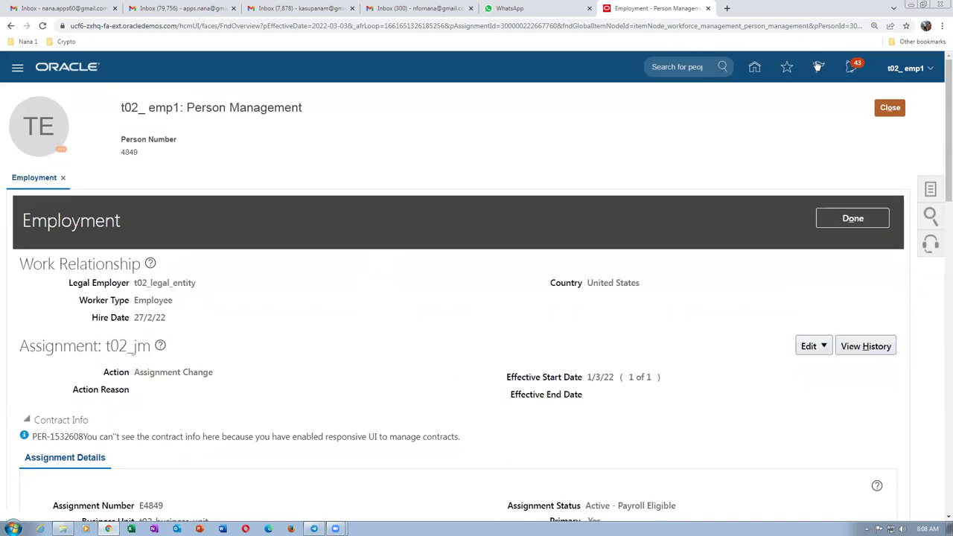
click(852, 217)
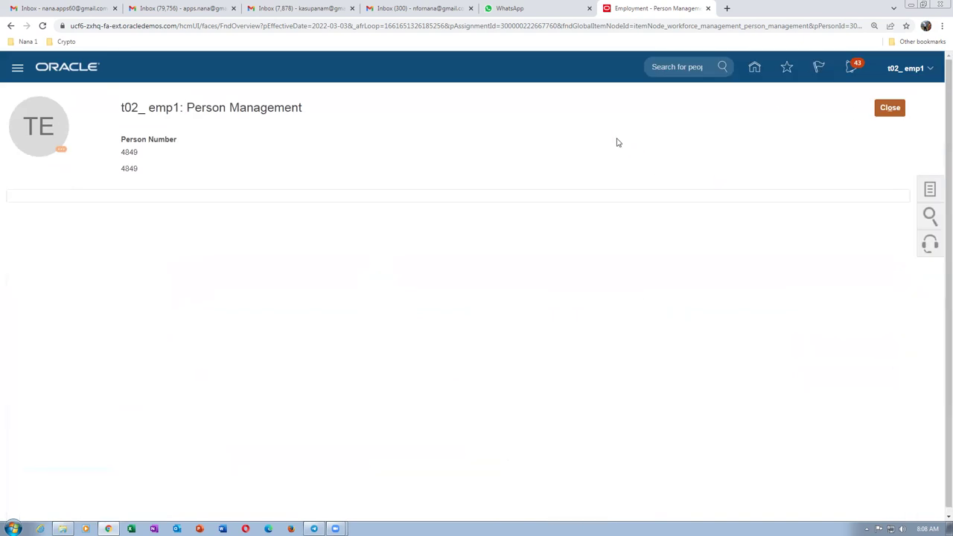
Close the employee record and go to Setup and Maintenance's Compensation Management area.
click(889, 108)
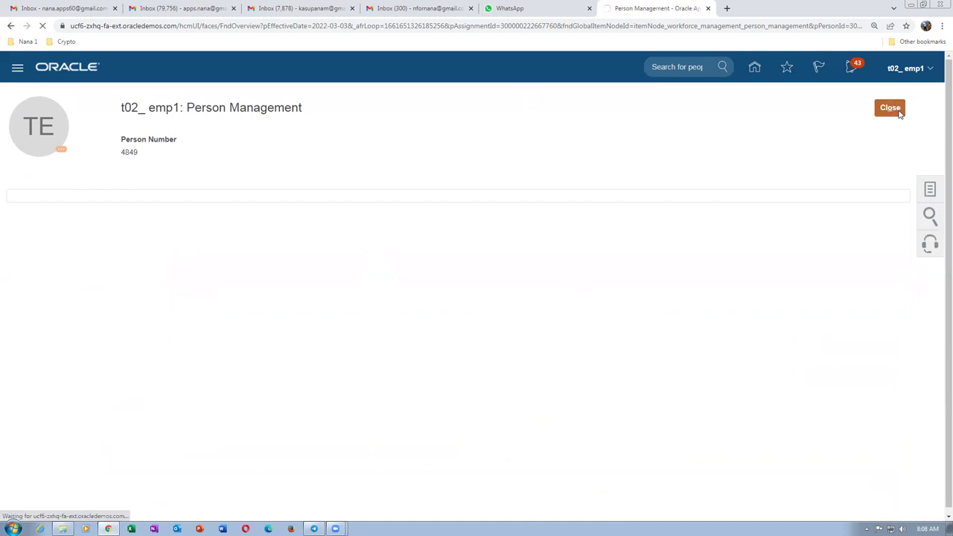
click(891, 109)
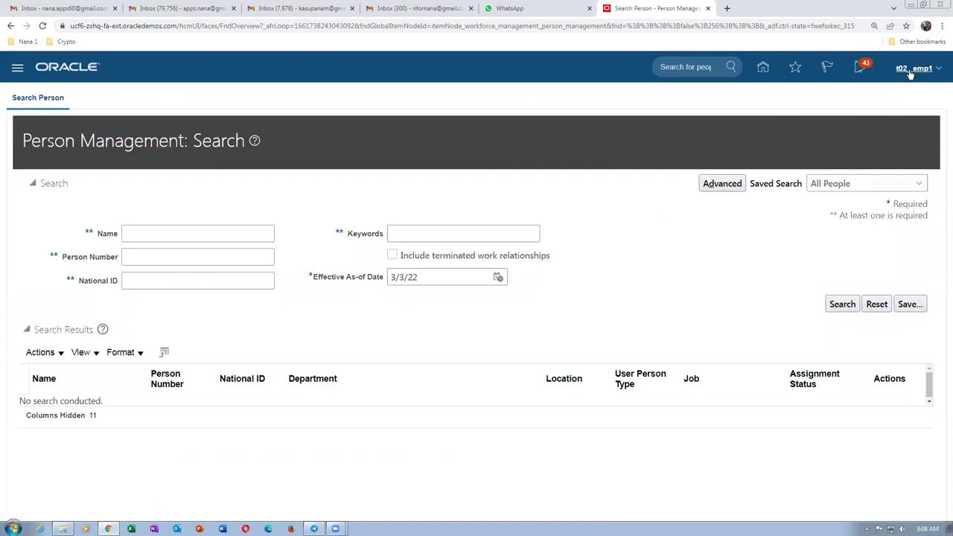
click(717, 249)
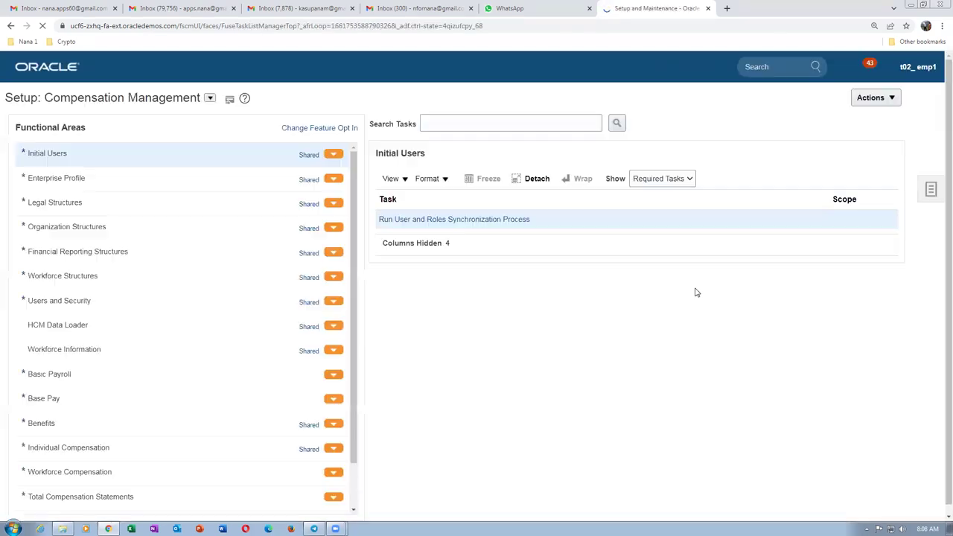
Search the setup tasks for man%pos%tree% and open Manage Position Trees.
click(930, 189)
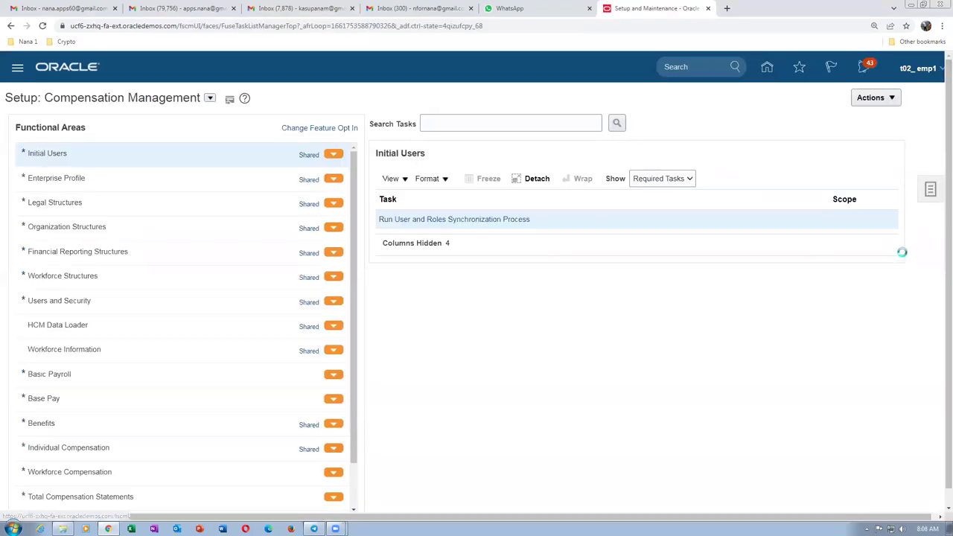
click(822, 195)
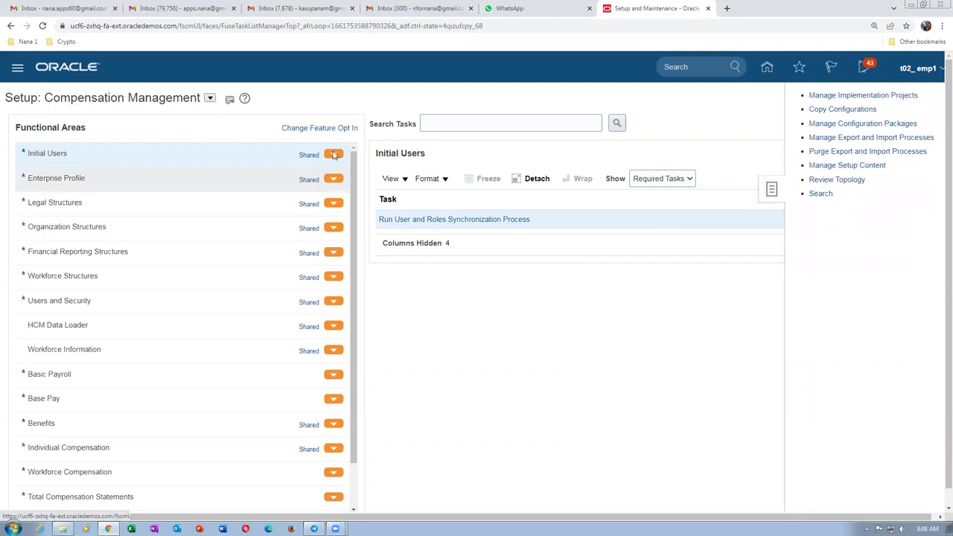
click(251, 122)
text(man%pos%tree%)
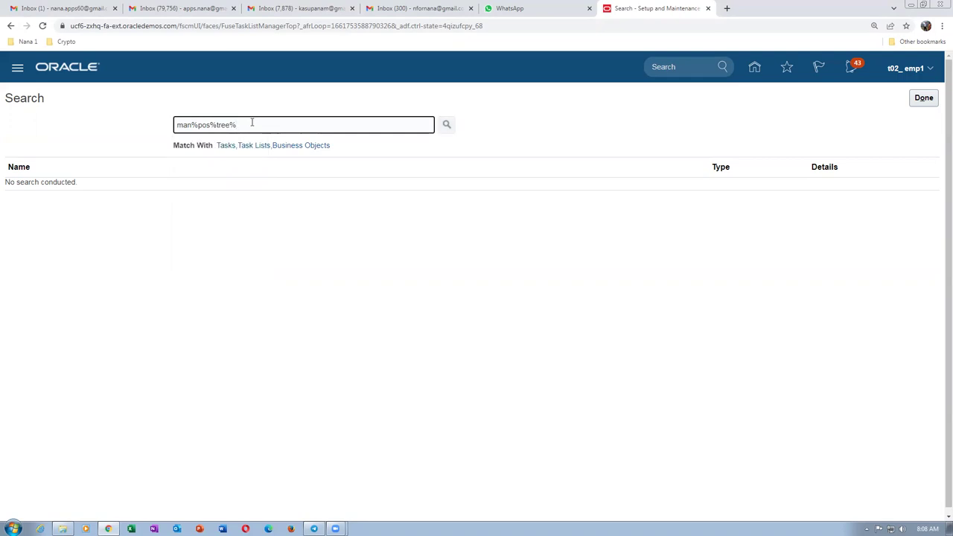
key(Return)
click(41, 191)
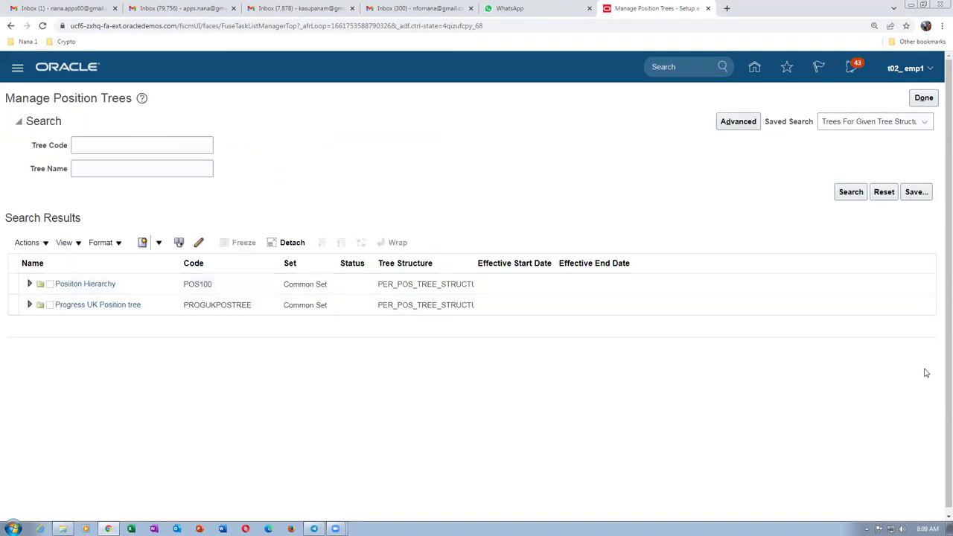
Scroll down to reach the new position tree's Specify Definition form.
scroll(938, 365, down, 1)
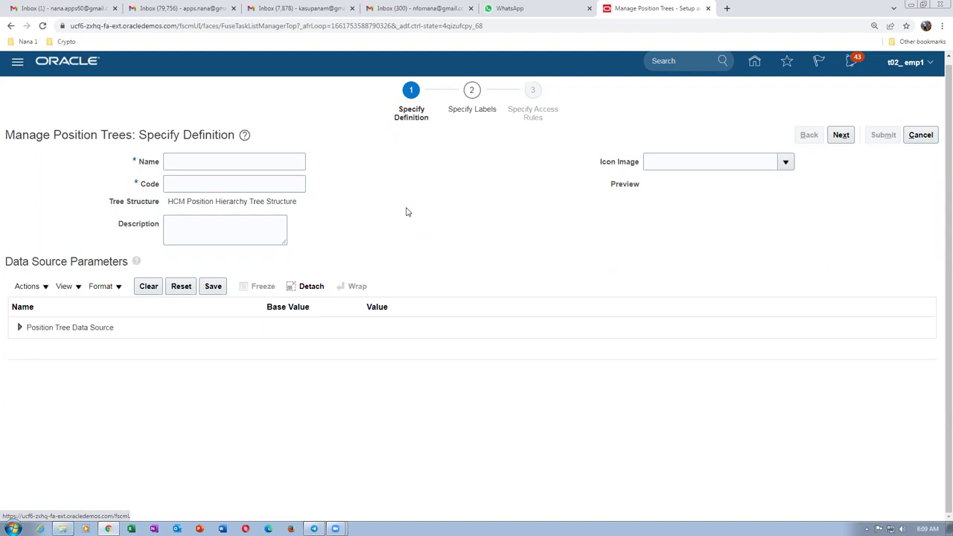
Set t02_pos_tree as the new tree's name, code and description, and continue.
click(215, 161)
text(t02_pos_tree)
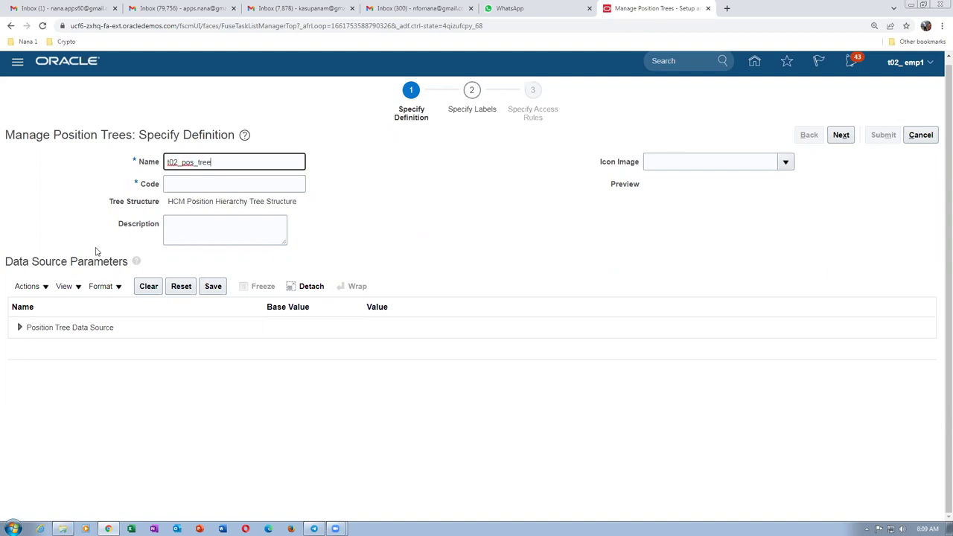
drag(254, 168, 105, 174)
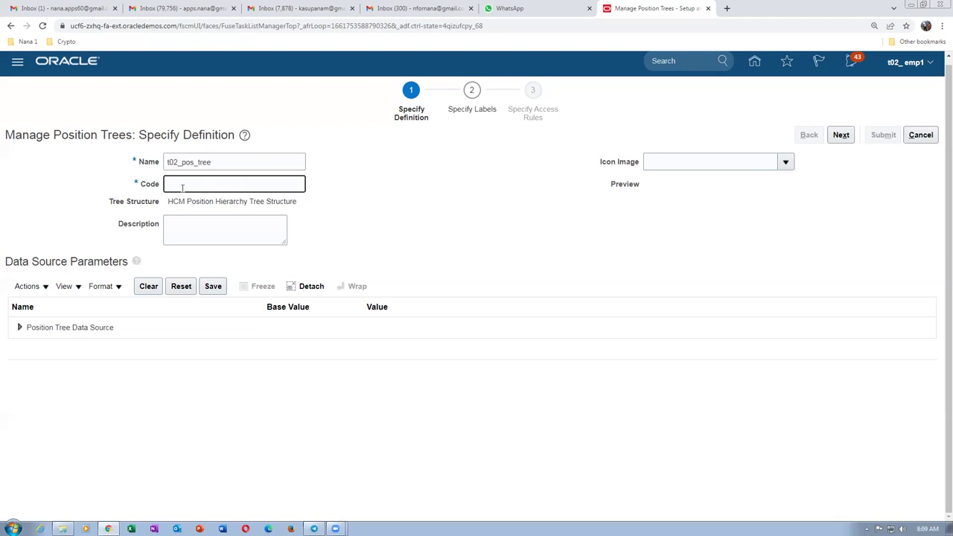
text(t02_pos_tree)
click(188, 234)
text(t02_pos_tree)
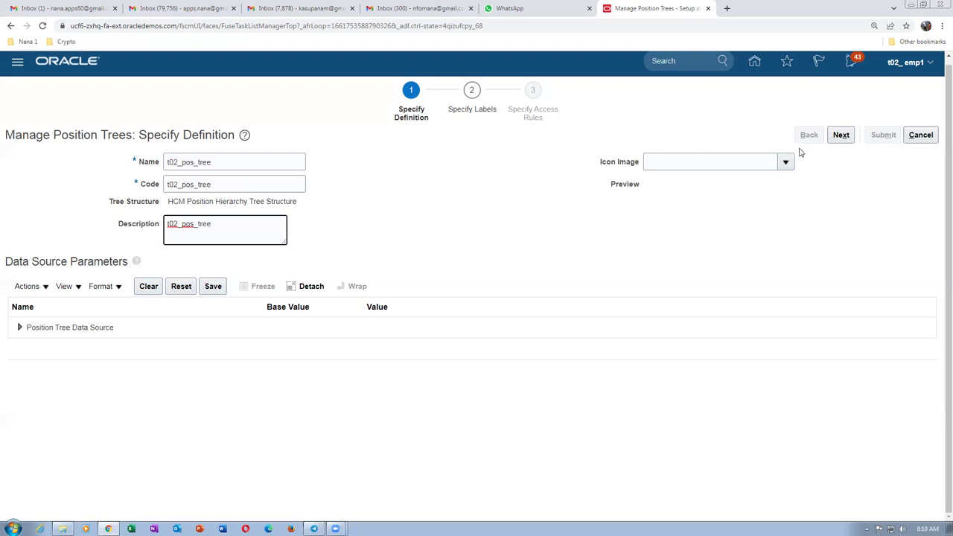
click(841, 135)
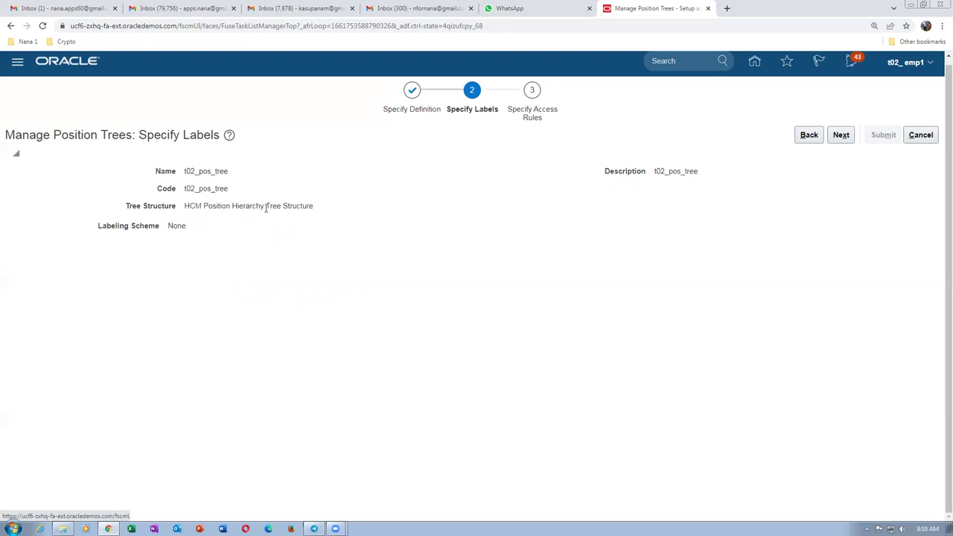
Review the HCM tree structure name on the labels step, then advance and submit the tree.
drag(185, 207, 303, 216)
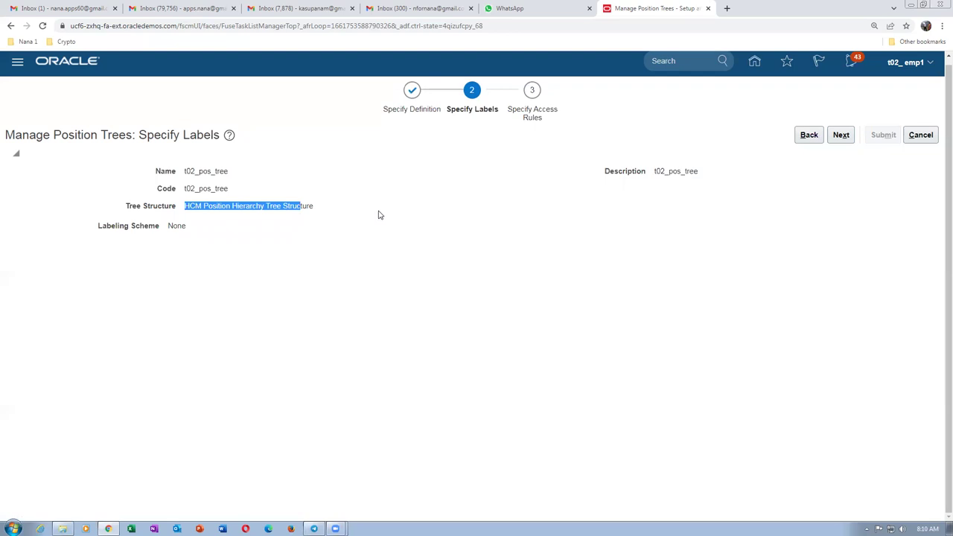
click(372, 253)
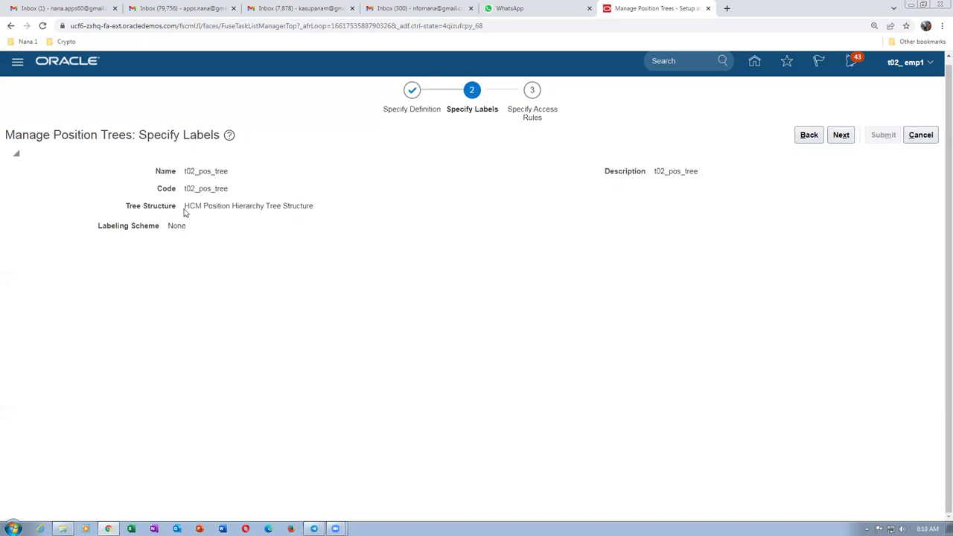
drag(184, 206, 295, 215)
click(409, 217)
drag(187, 206, 201, 207)
click(426, 229)
click(840, 137)
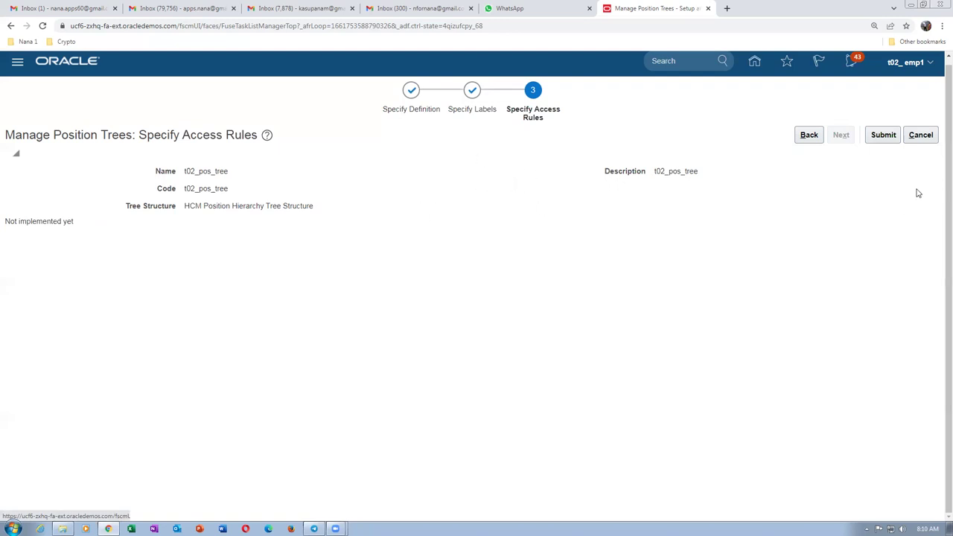
click(884, 136)
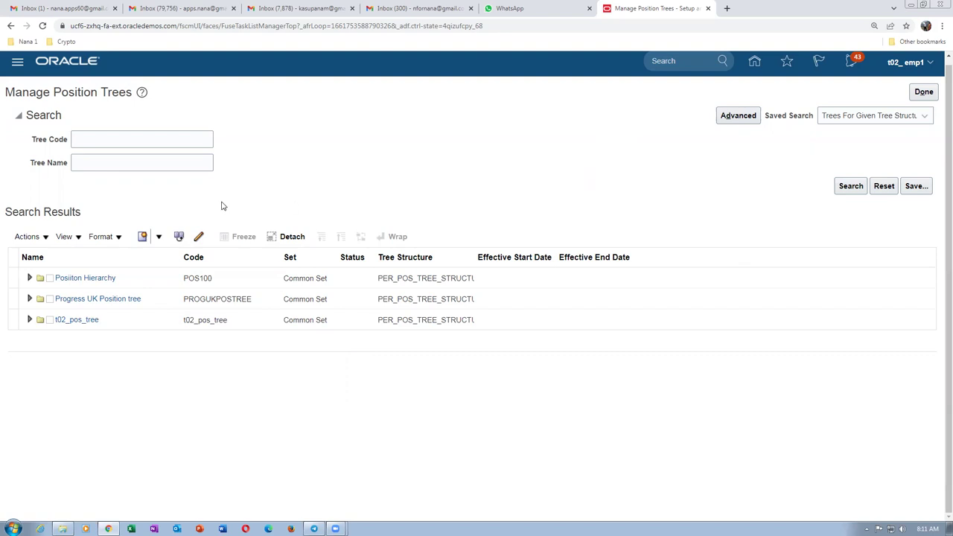
Finish the Manage Position Trees task, returning to the man%pos%tree% task search.
click(923, 91)
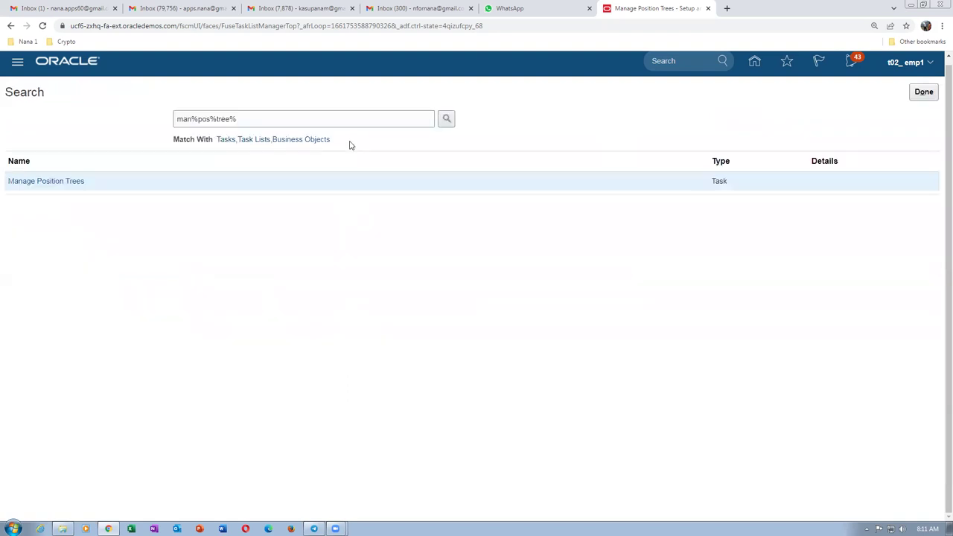
Sign out, sign back in, and go to Setup and Maintenance.
click(922, 92)
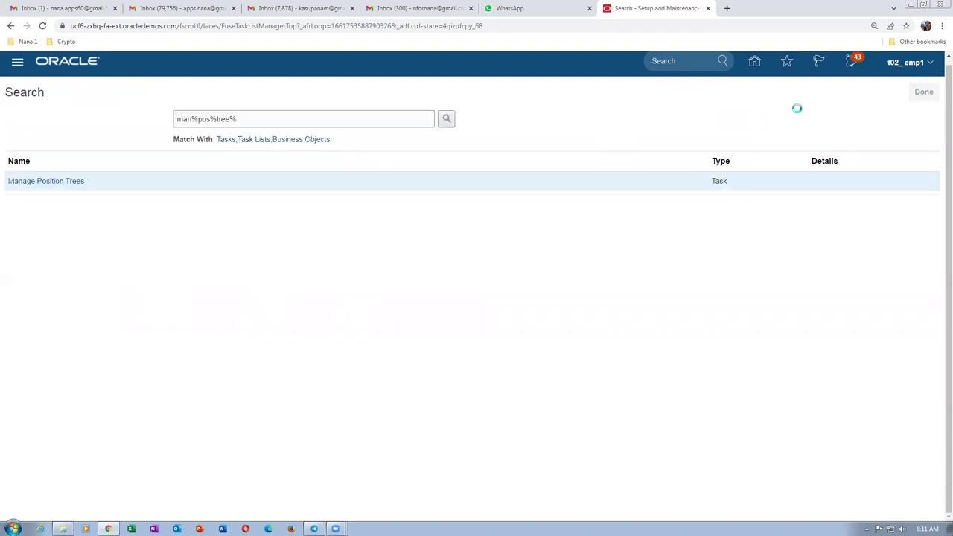
click(905, 62)
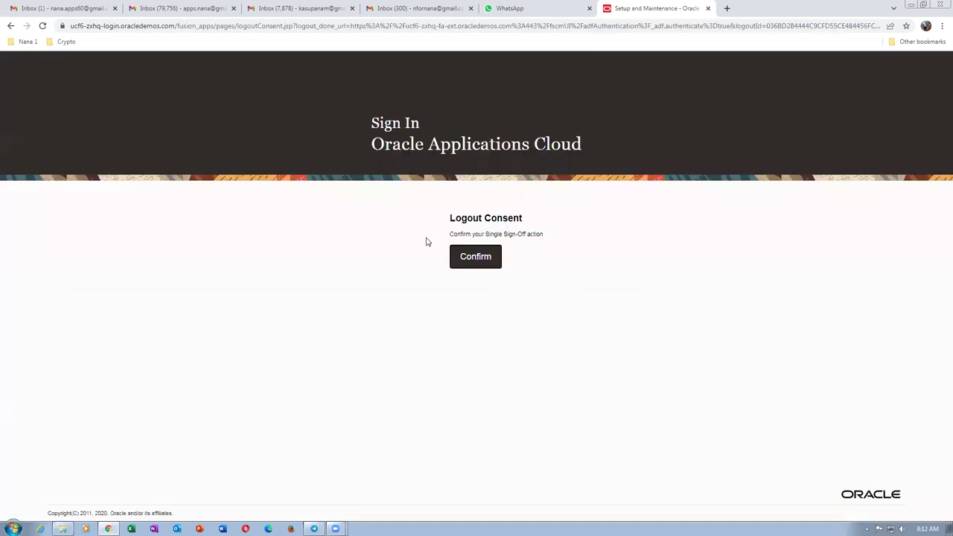
click(477, 256)
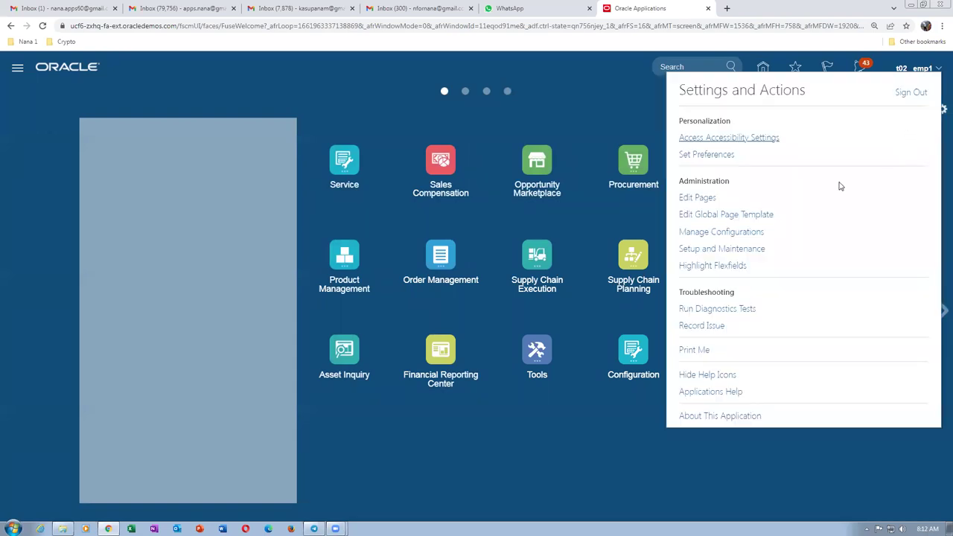
click(734, 252)
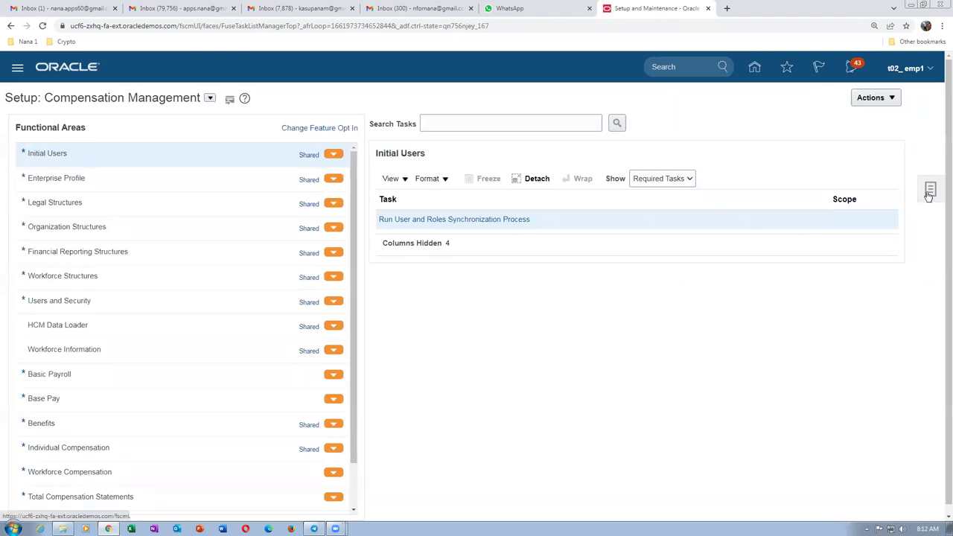
Search the setup tasks for man%pos%tree% and reopen Manage Position Trees.
click(928, 192)
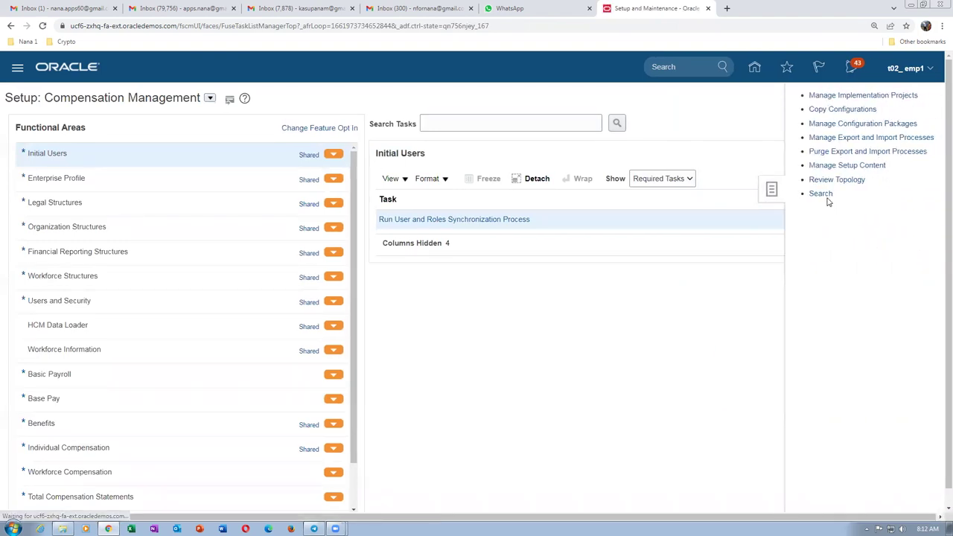
click(821, 195)
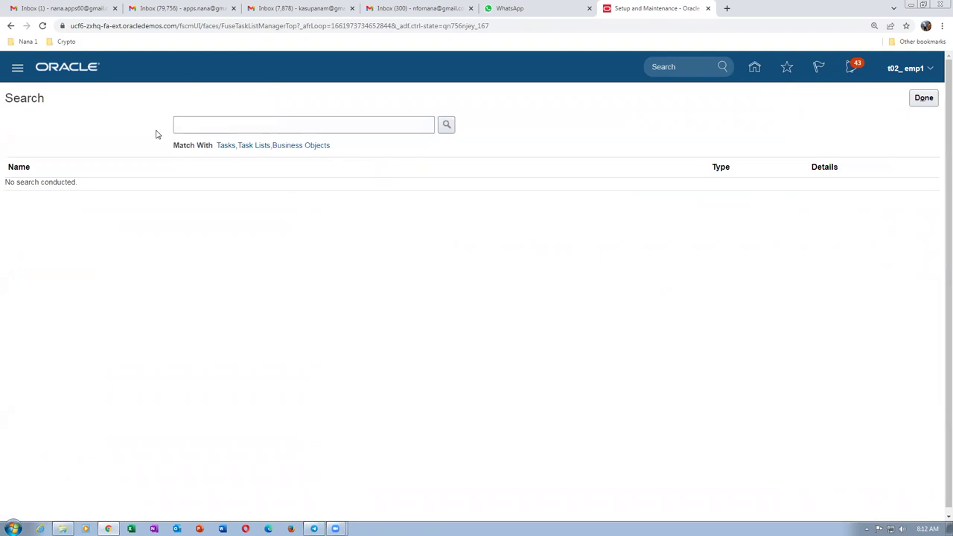
click(231, 126)
text(man)
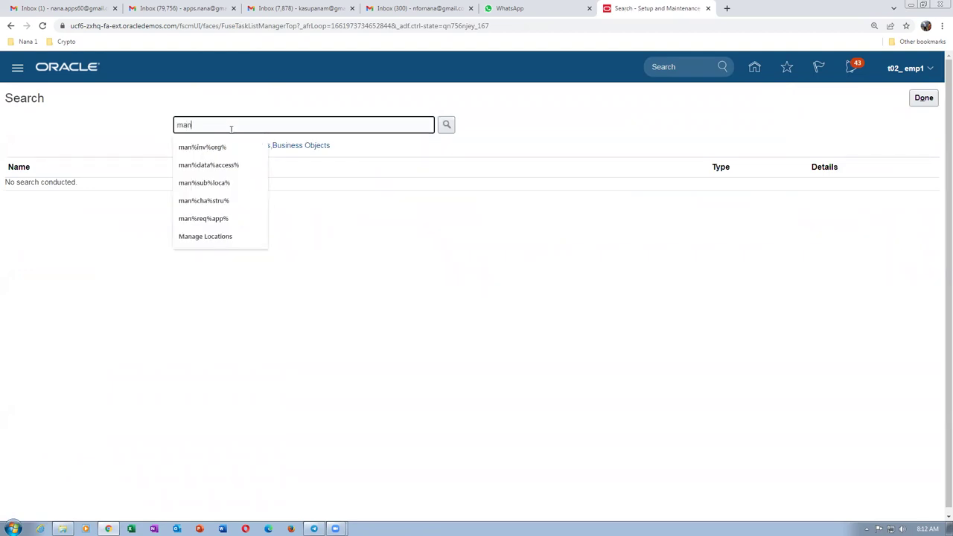
text(%pos%tree%)
key(Return)
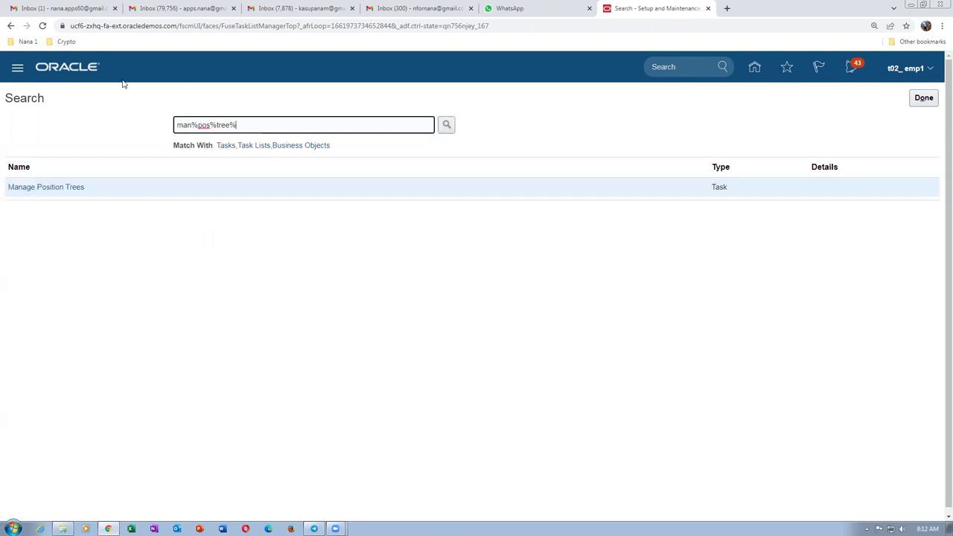
click(36, 192)
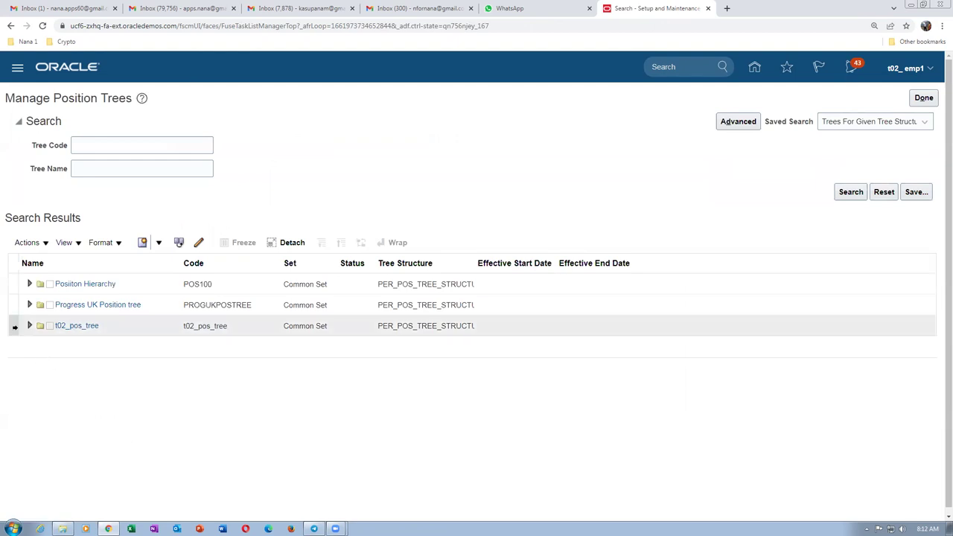
Start a new tree version for t02_pos_tree via Actions > Create Tree Version.
click(15, 327)
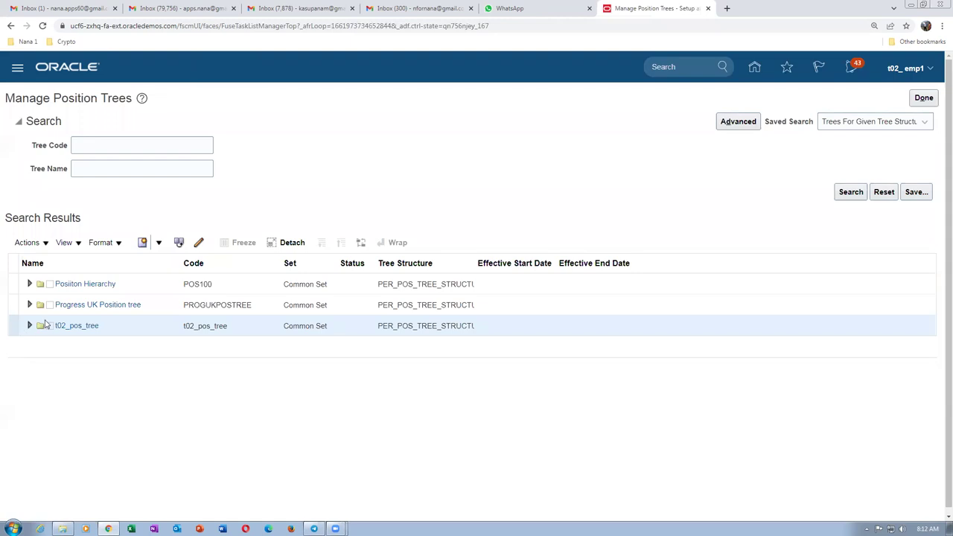
click(28, 243)
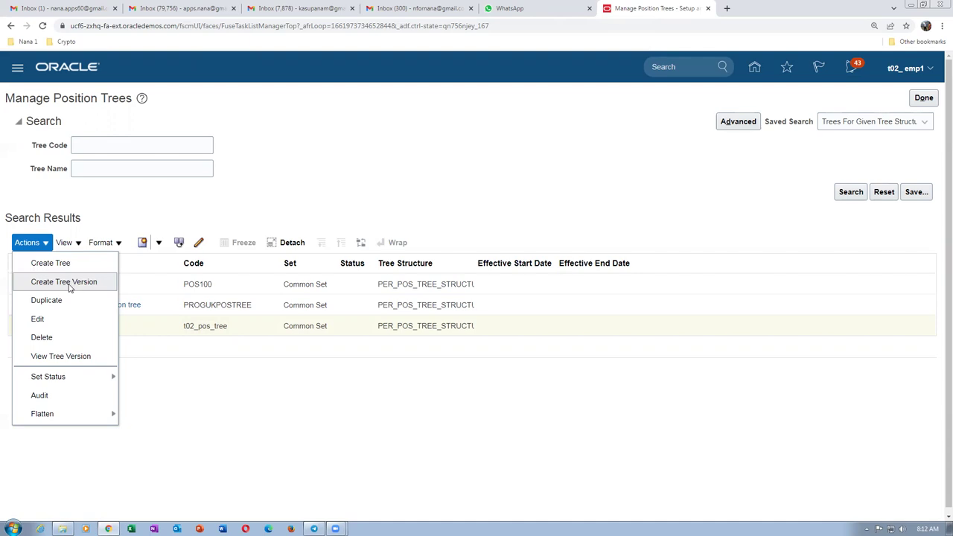
click(69, 285)
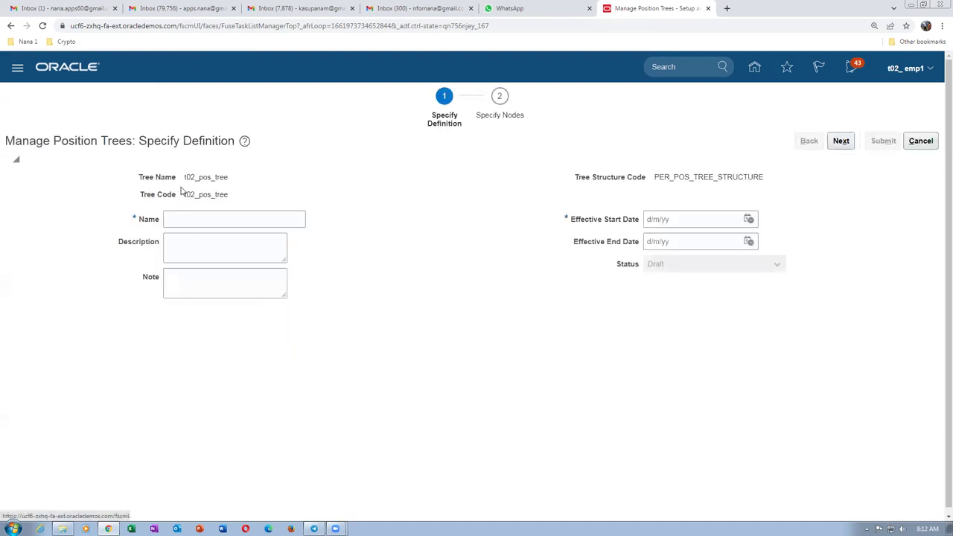
Enter t02_pos_version_1 as the tree version name, description and note.
click(189, 219)
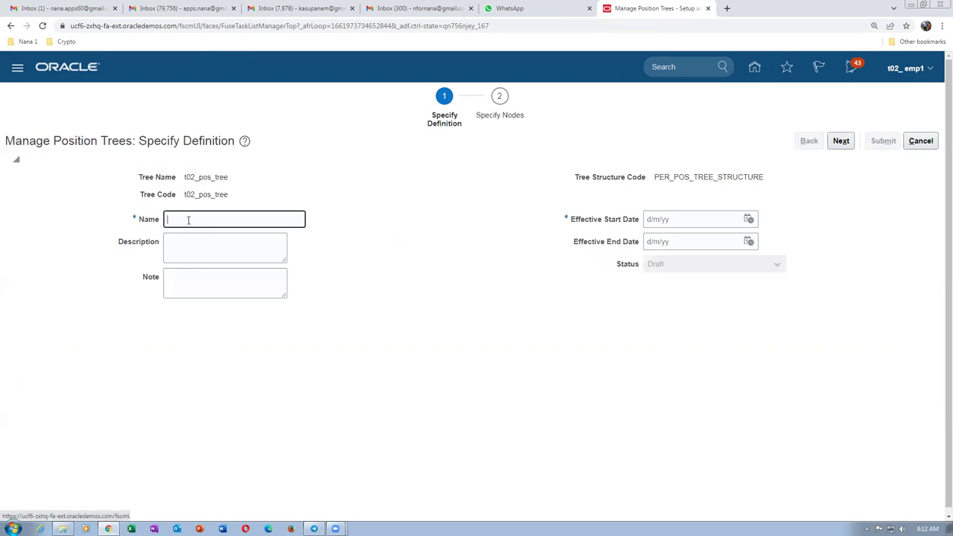
text(t02)
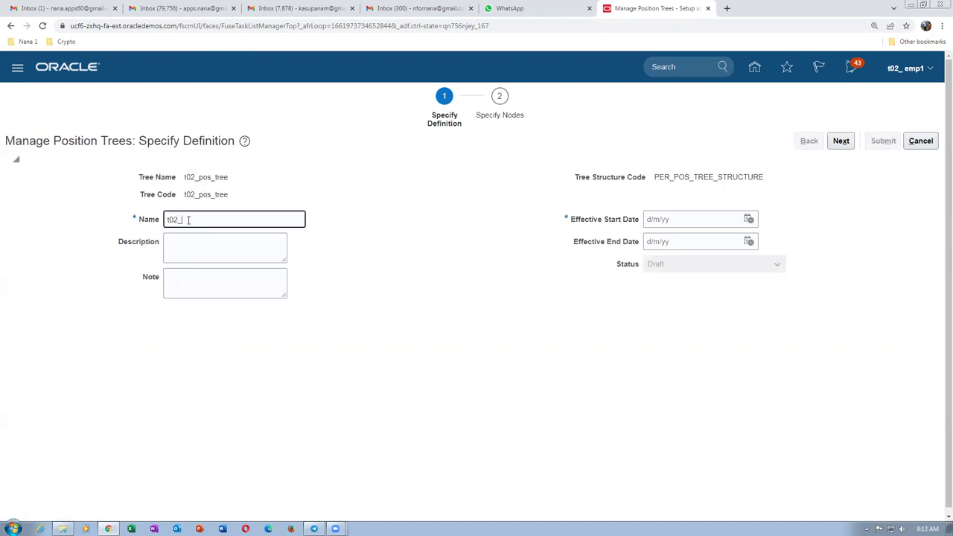
text(_pos_version_1)
drag(254, 221, 104, 220)
key(ctrl+c)
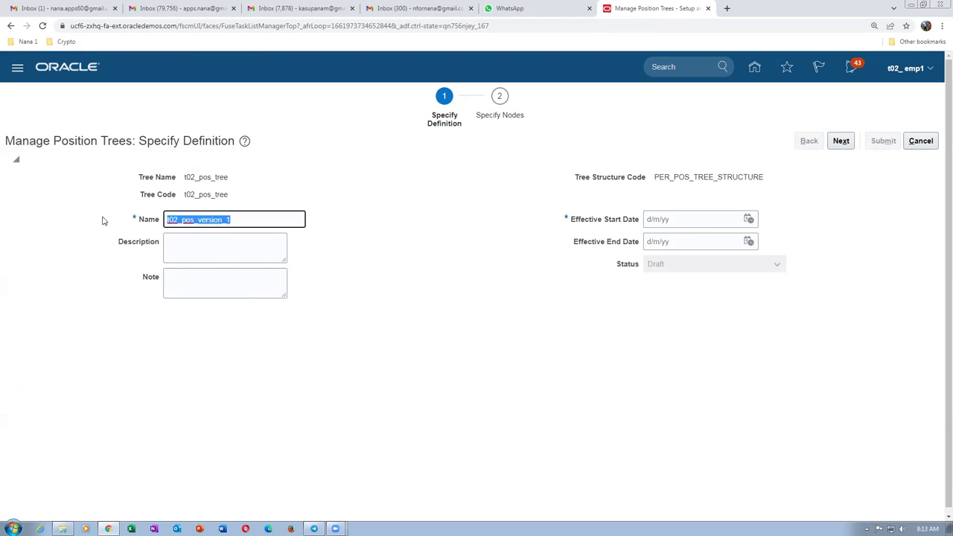
click(178, 242)
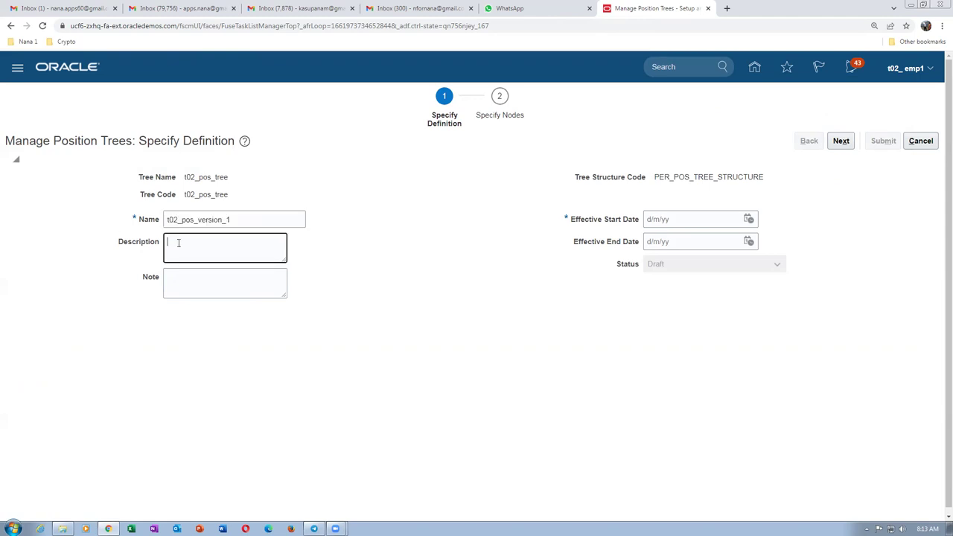
key(ctrl+v)
click(197, 279)
key(ctrl+v)
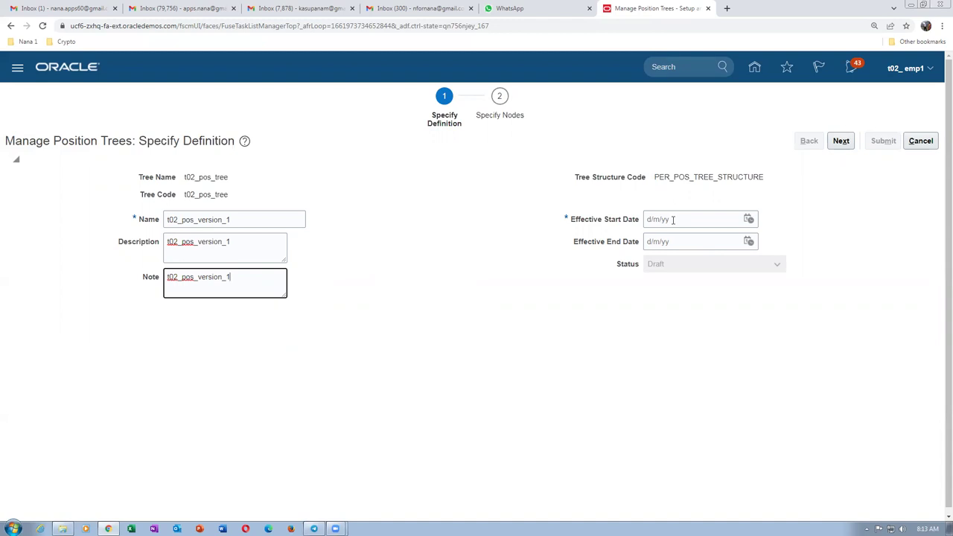
Set the effective start date to 2 March 2022 from the calendar.
click(671, 220)
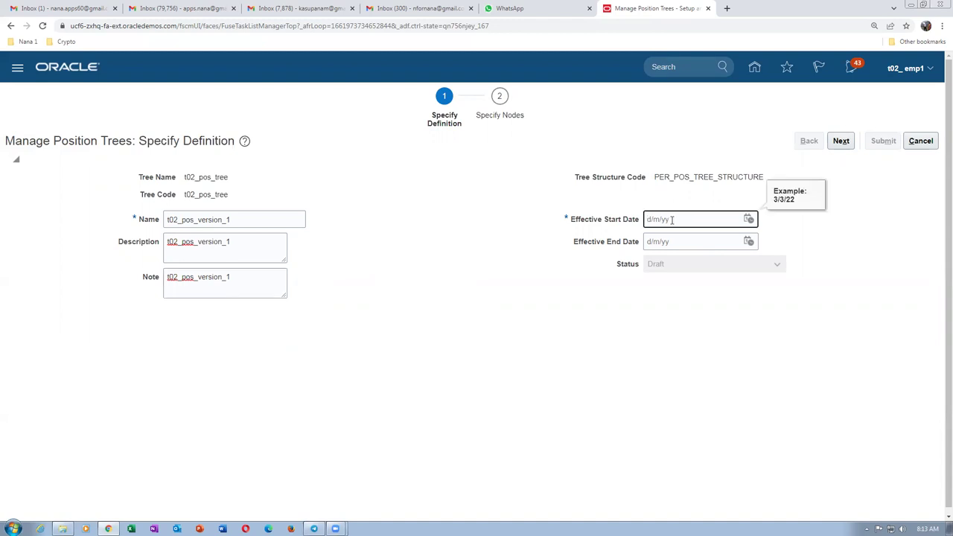
click(747, 219)
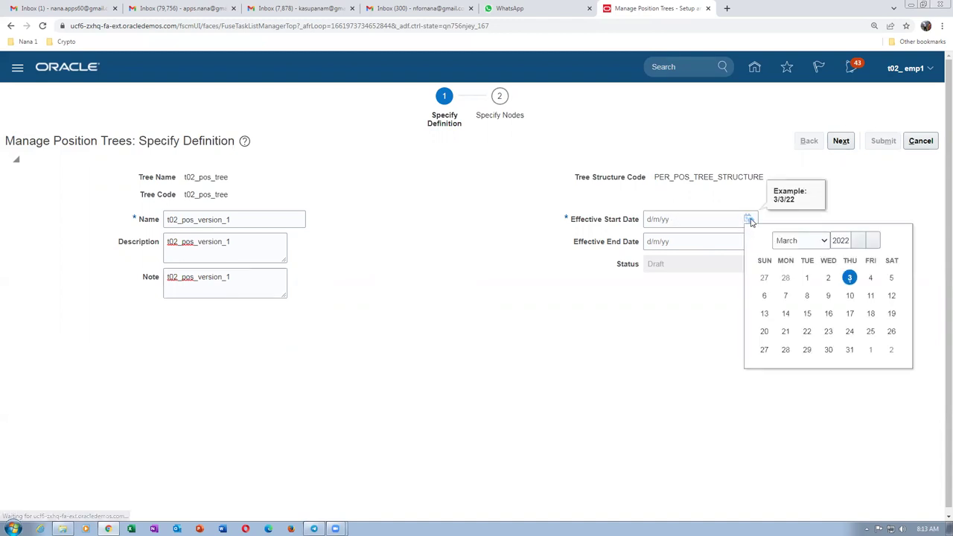
click(829, 278)
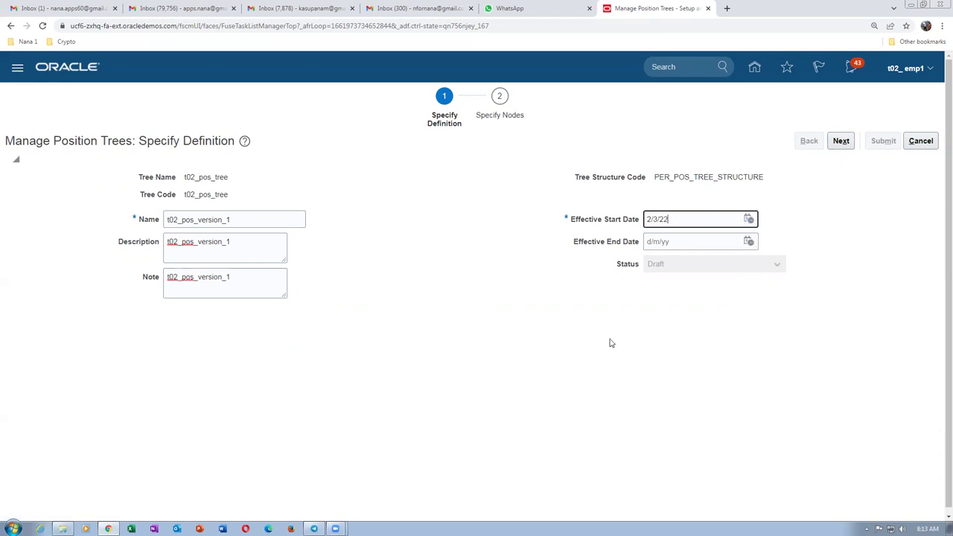
click(748, 219)
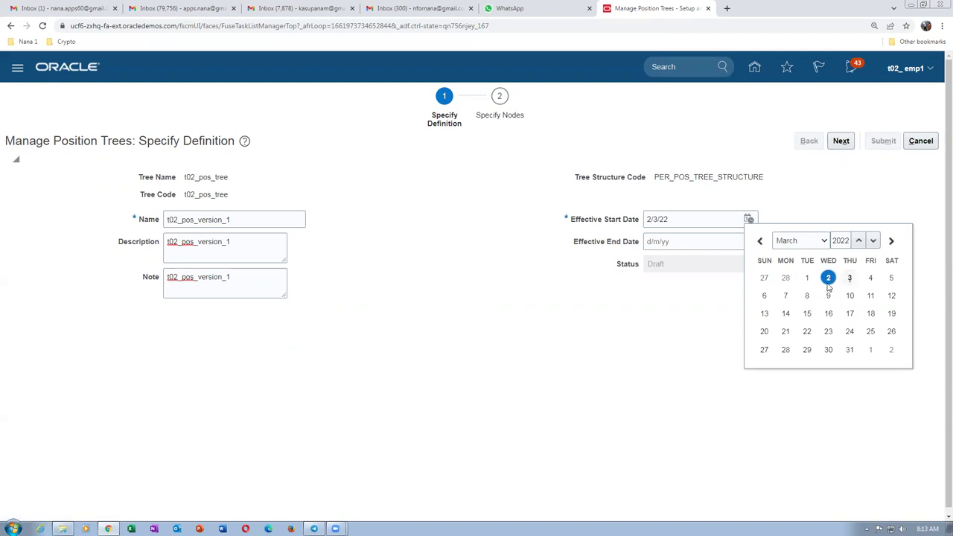
click(672, 351)
Set the effective end date to 7 March 2024 from the calendar.
click(677, 242)
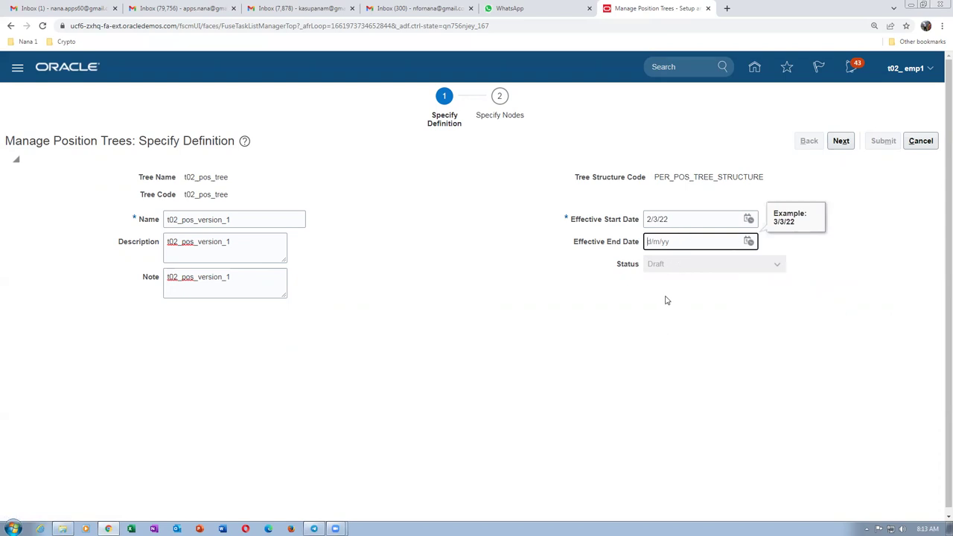
click(747, 243)
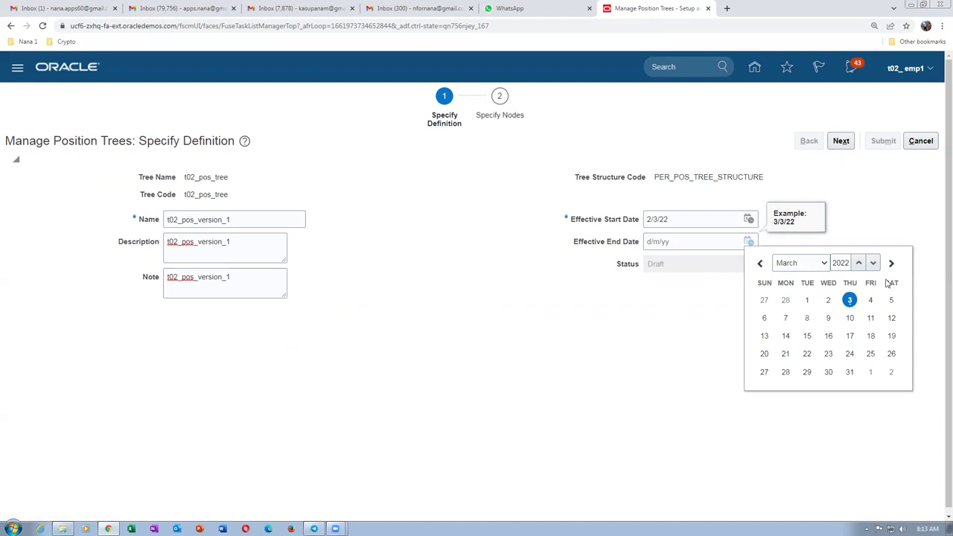
click(858, 263)
click(858, 264)
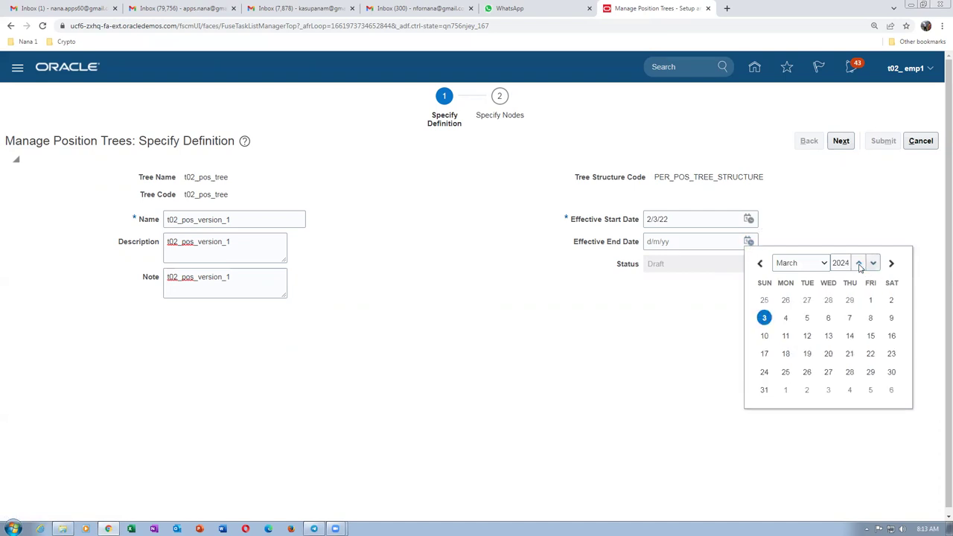
click(848, 317)
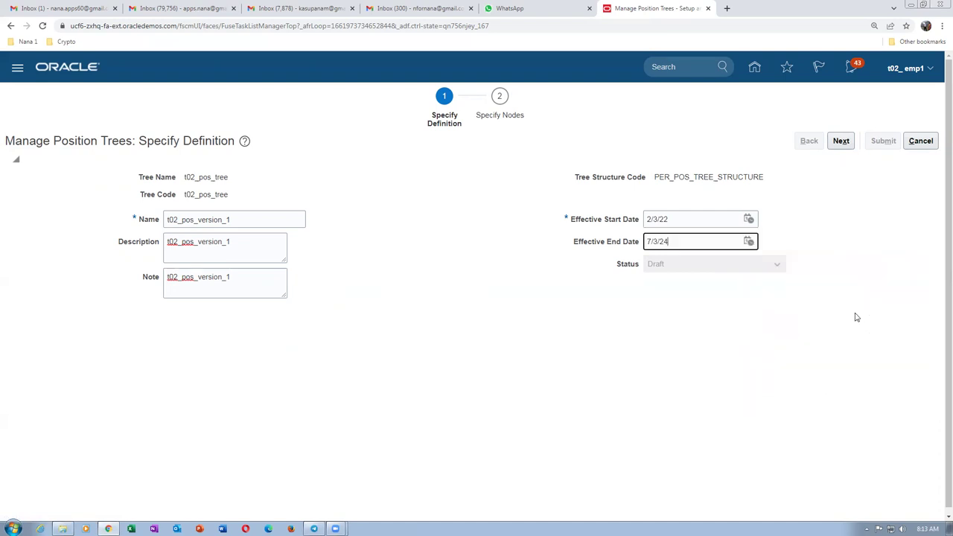
click(638, 331)
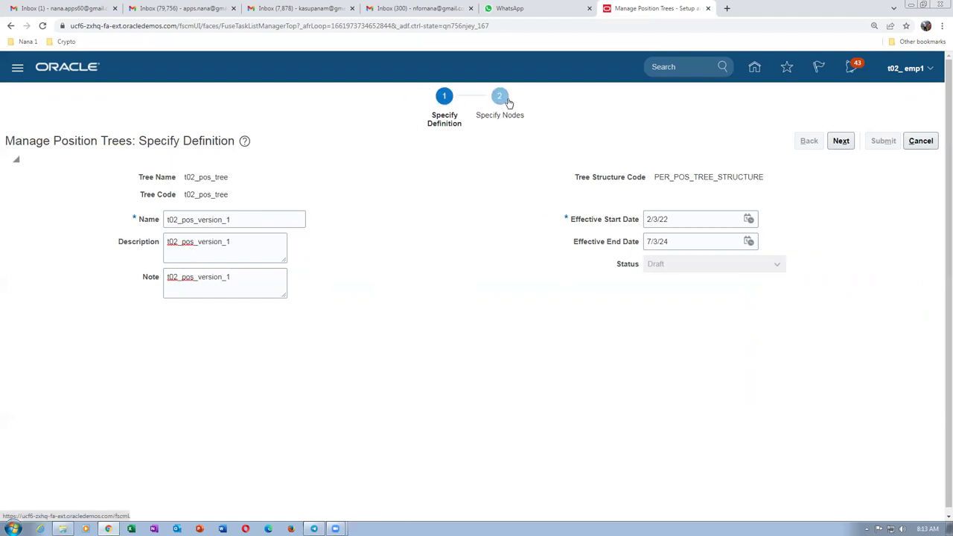
Advance to Specify Nodes and acknowledge the new blank tree version confirmation.
click(840, 141)
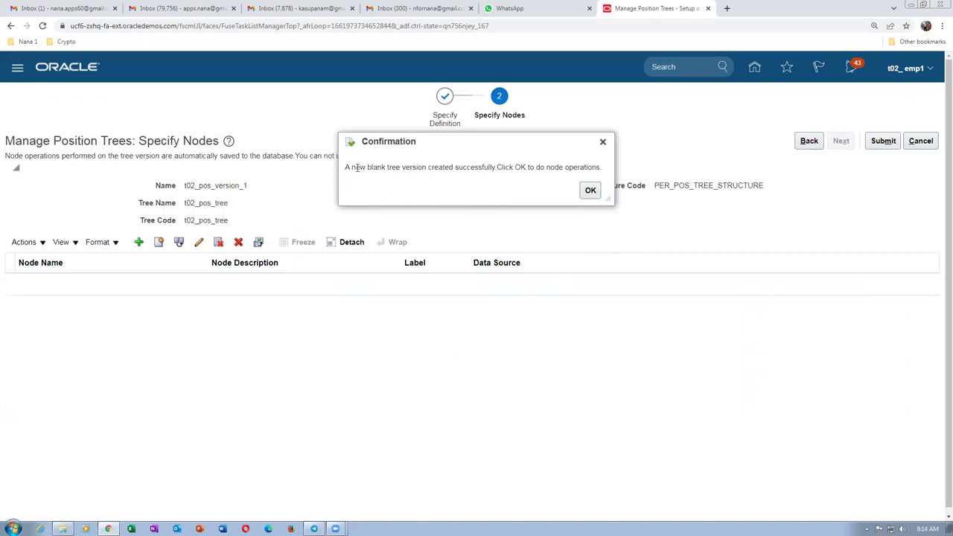
drag(356, 168, 476, 174)
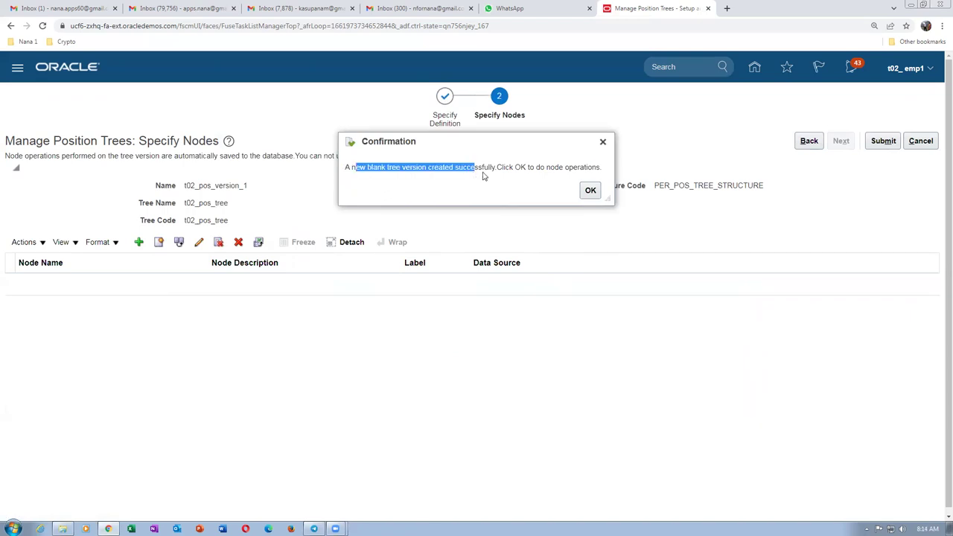
click(590, 191)
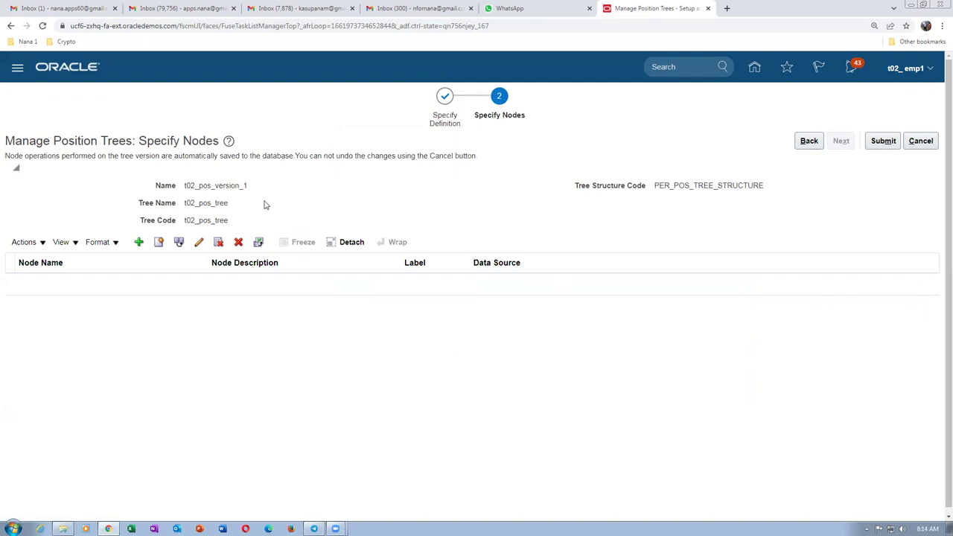
Add position t02_mgrm 1112 from Position Tree Data Source as the root node.
click(139, 243)
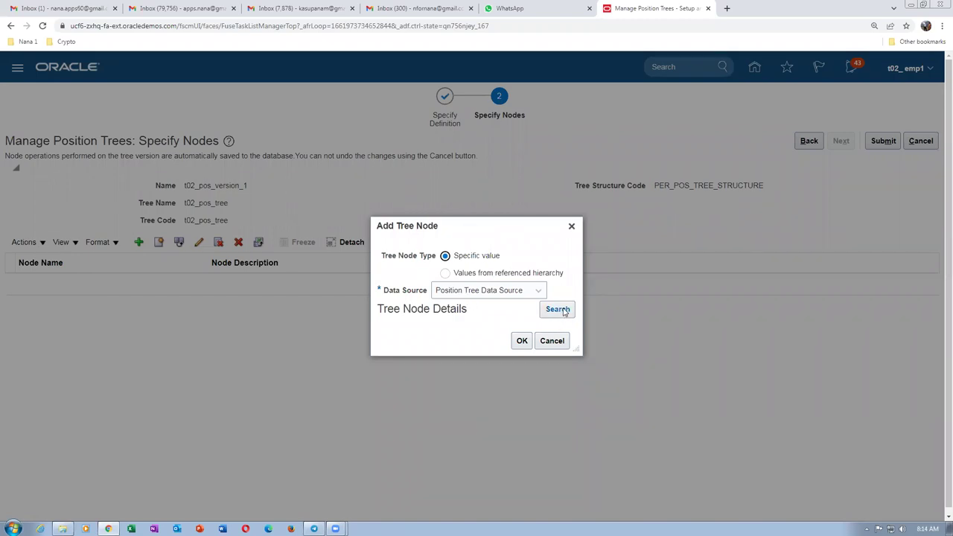
click(561, 309)
click(447, 215)
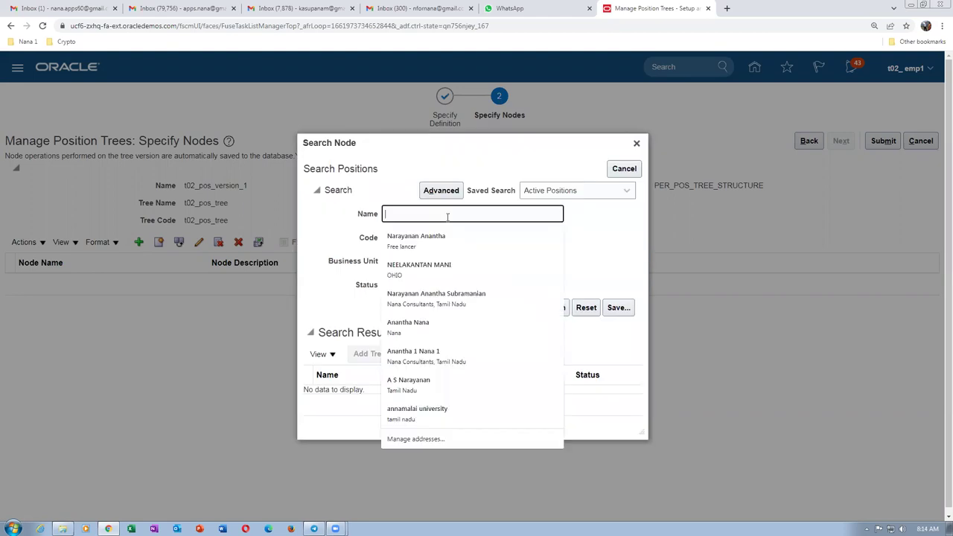
text(t02)
click(550, 307)
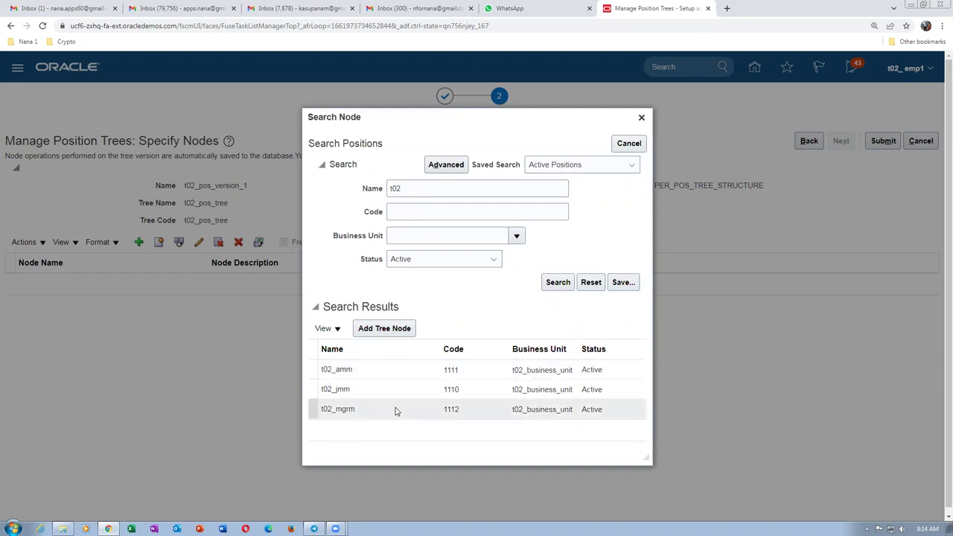
click(312, 408)
click(377, 331)
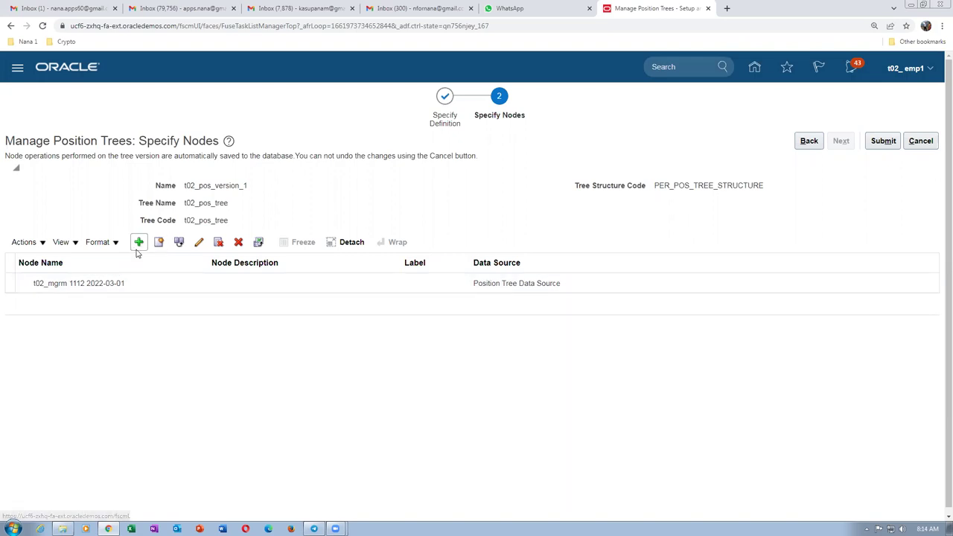
click(9, 283)
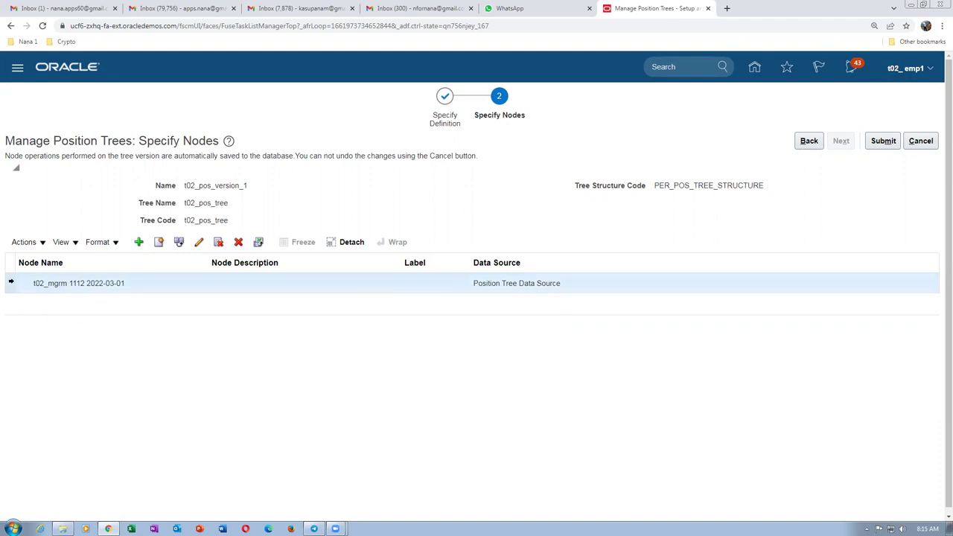
click(139, 242)
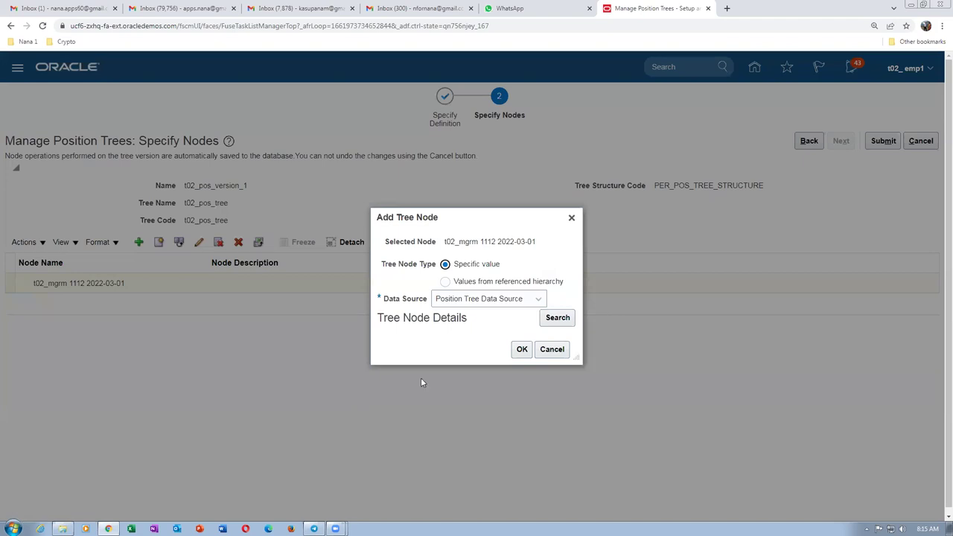
Search positions for t02 and add t02_amm 1111 as a child under t02_mgrm.
click(557, 317)
click(430, 216)
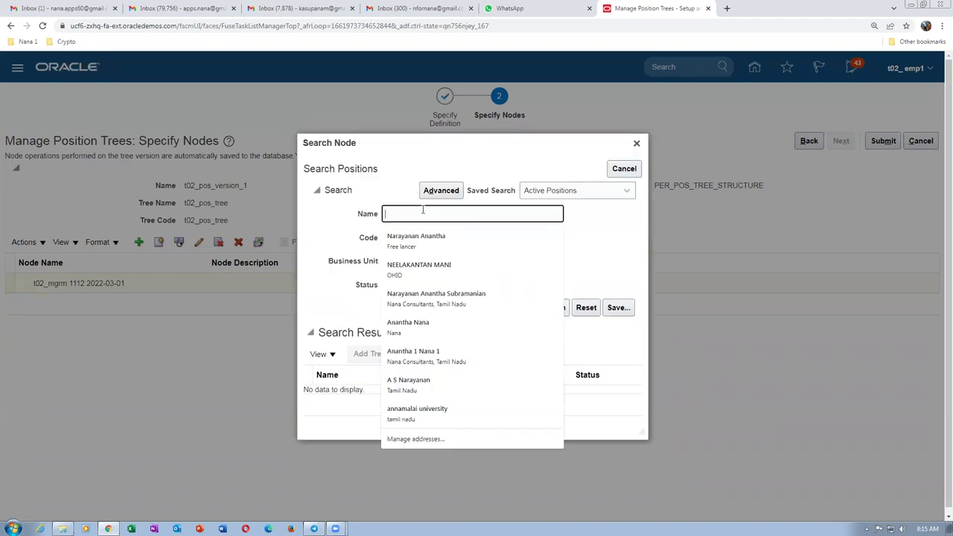
text(t02)
click(553, 309)
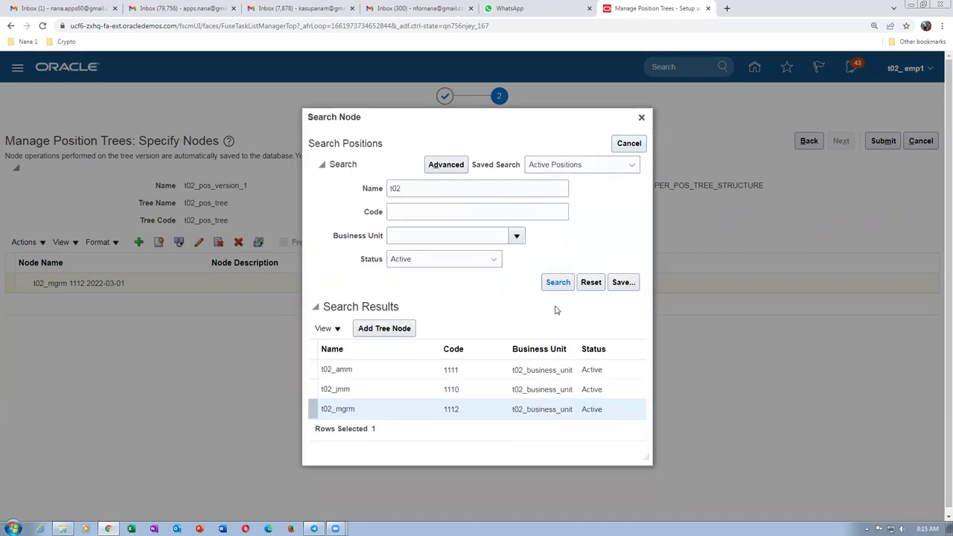
click(311, 369)
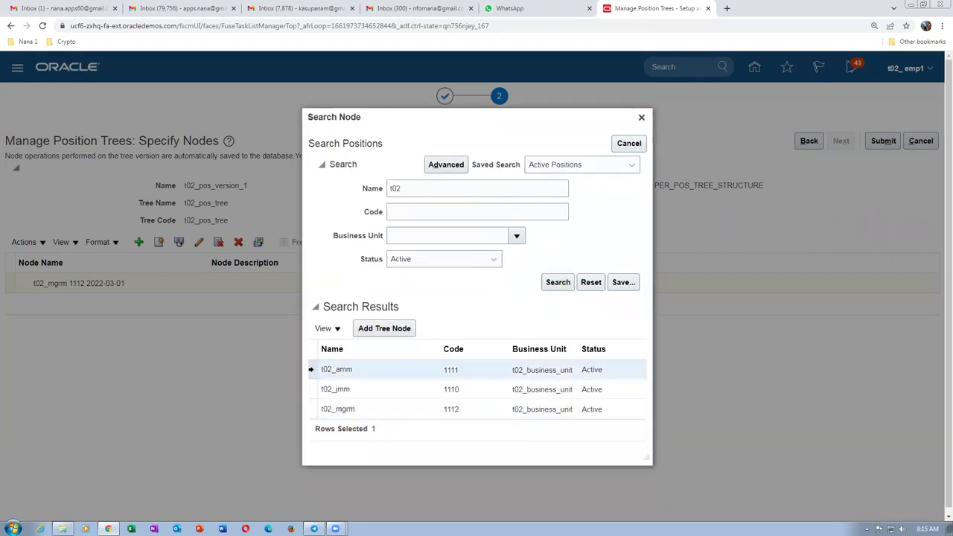
click(399, 331)
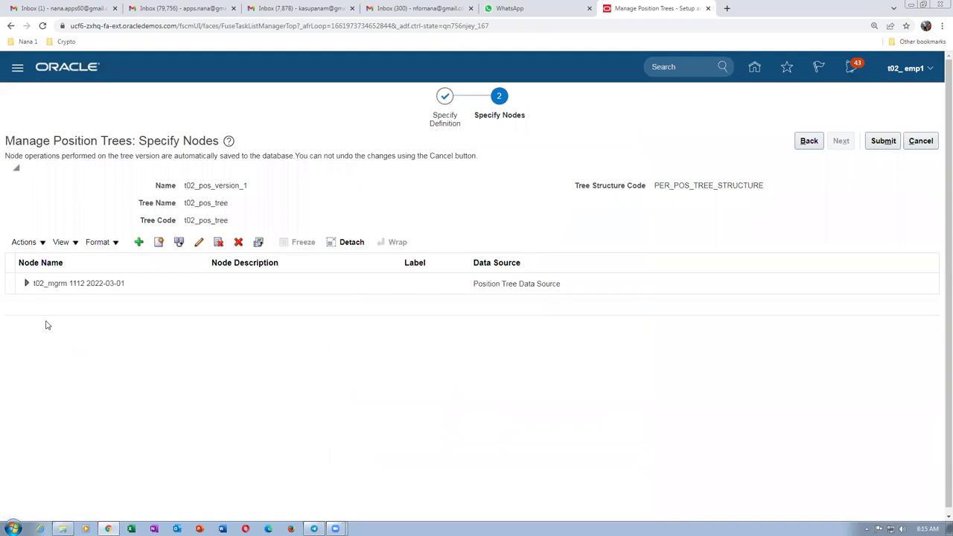
click(23, 284)
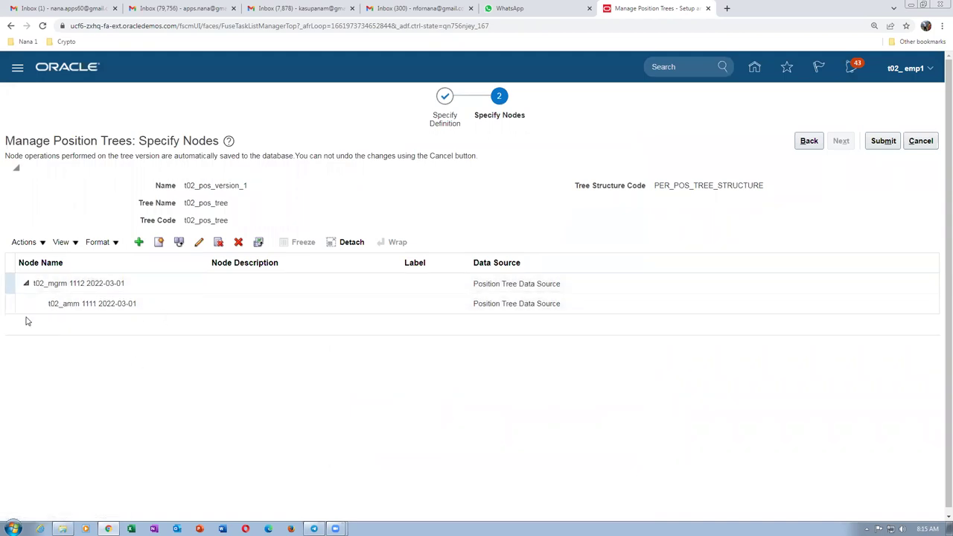
click(10, 302)
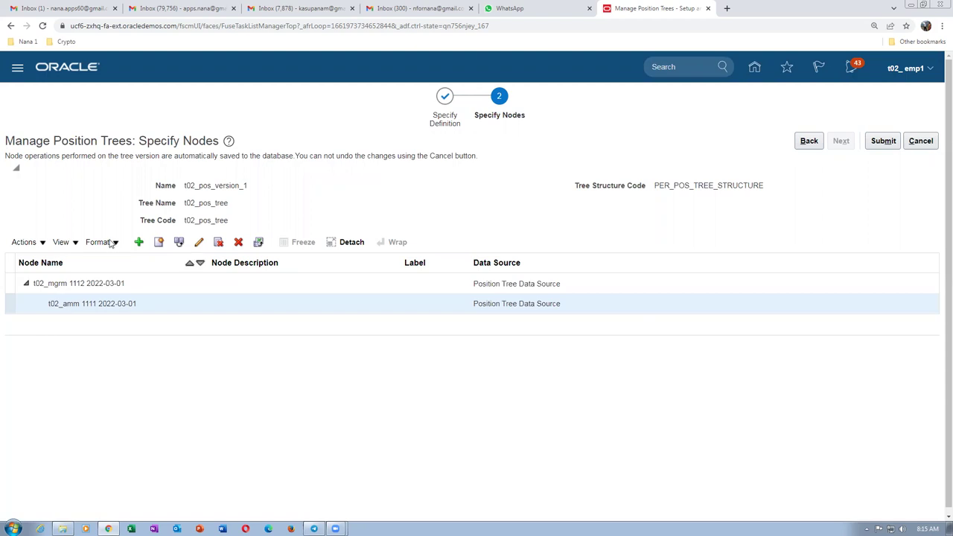
click(139, 243)
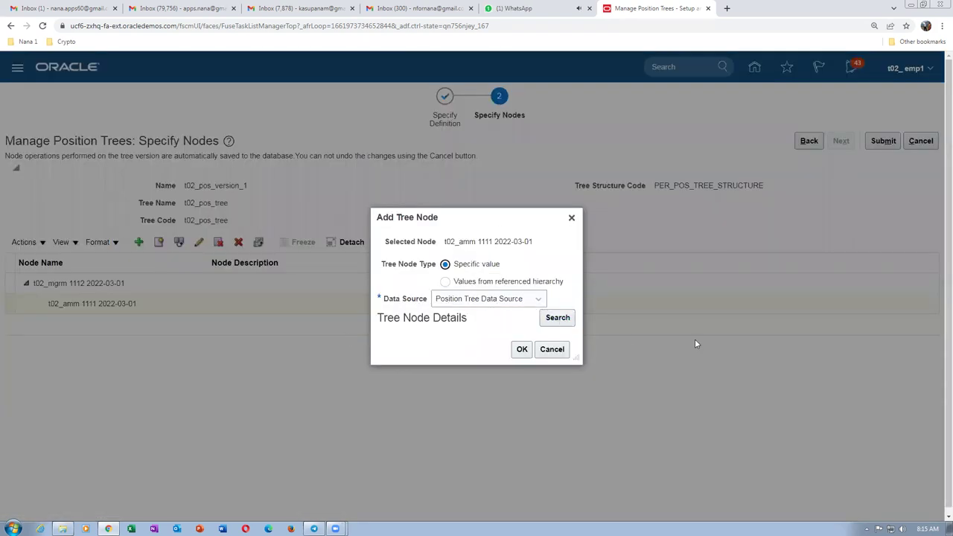
Search positions for t0 and add t02_jmm 1110 as a child under t02_amm.
click(559, 321)
click(428, 215)
text(t02)
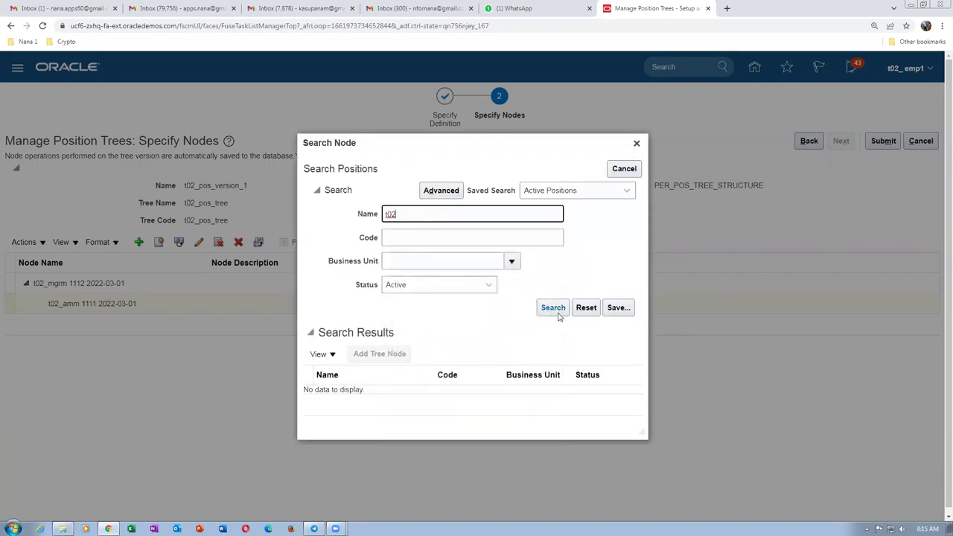
click(552, 307)
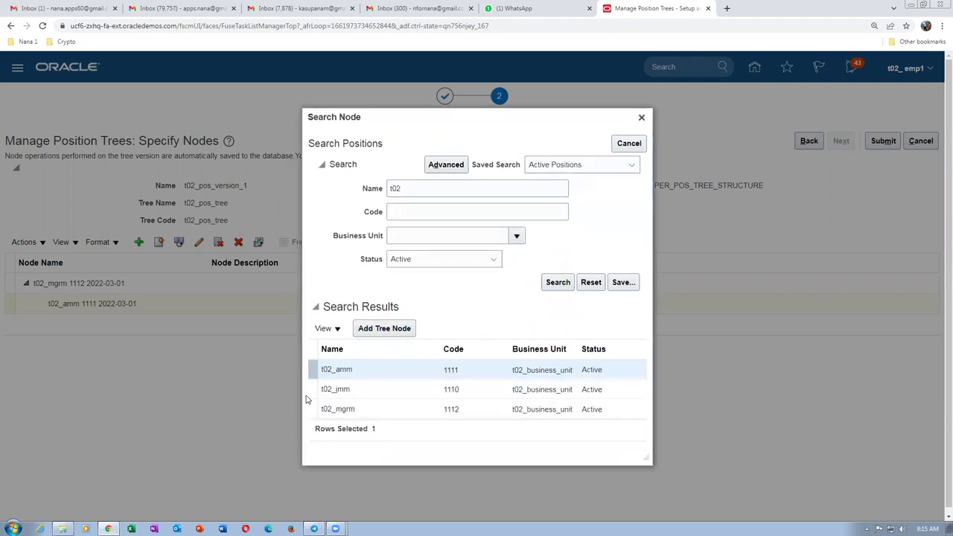
click(313, 388)
click(384, 330)
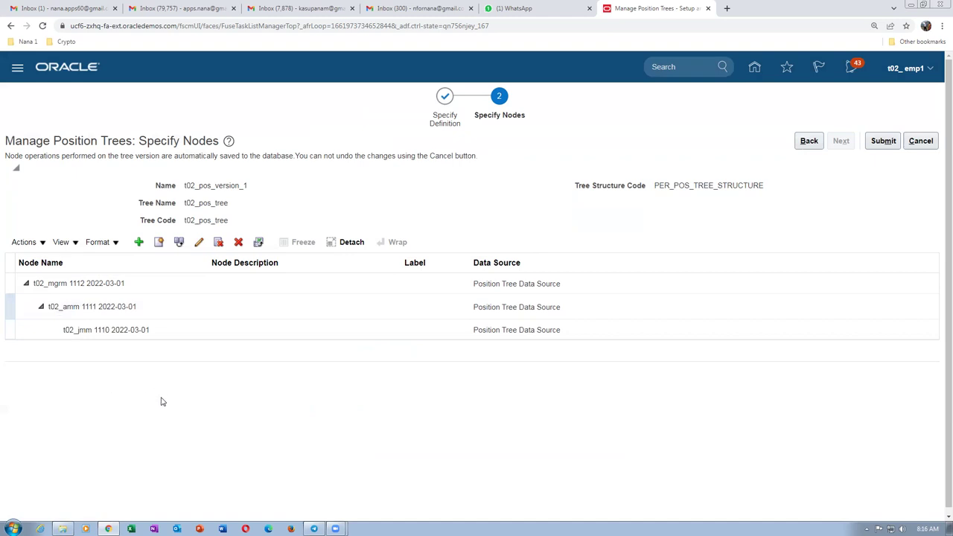
Review the three-level hierarchy by selecting the t02_jmm and t02_mgrm 1112 nodes.
click(162, 338)
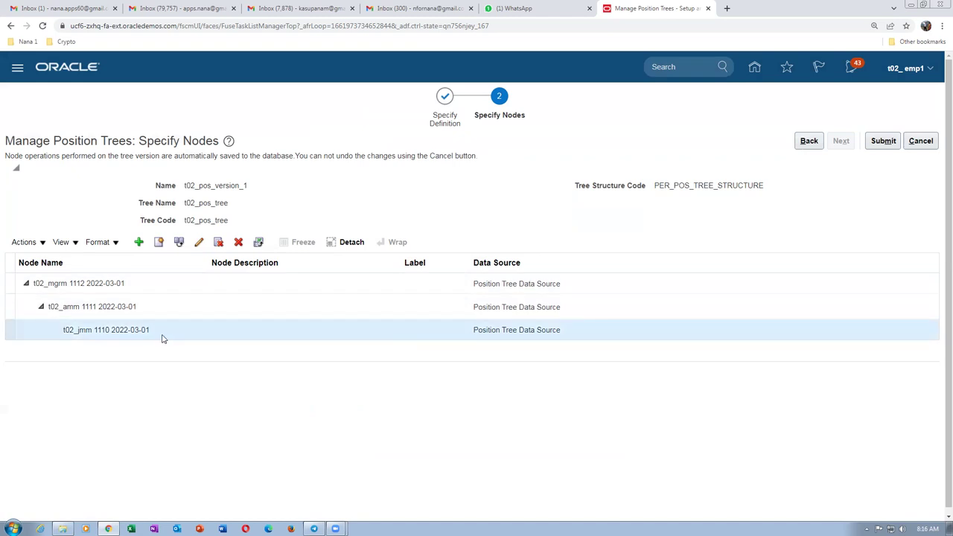
click(162, 286)
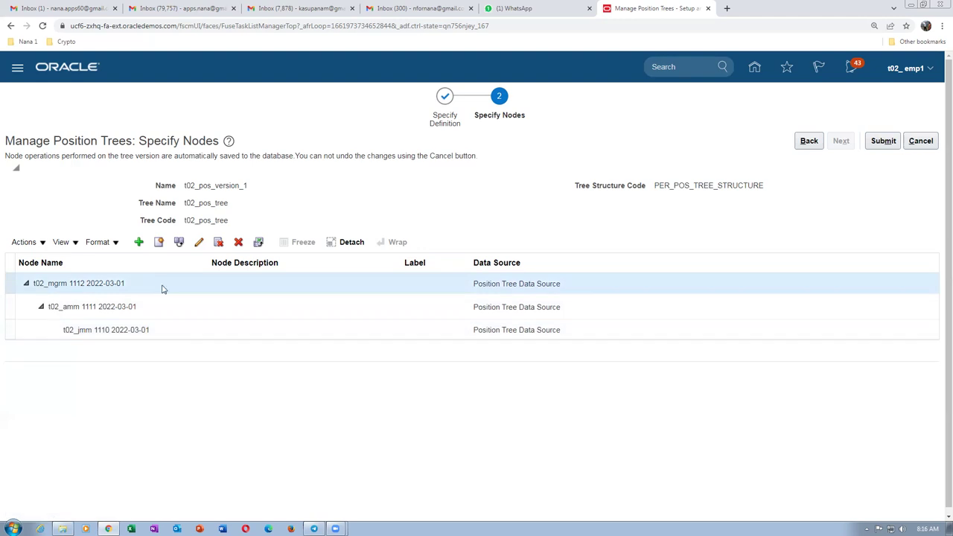
click(178, 415)
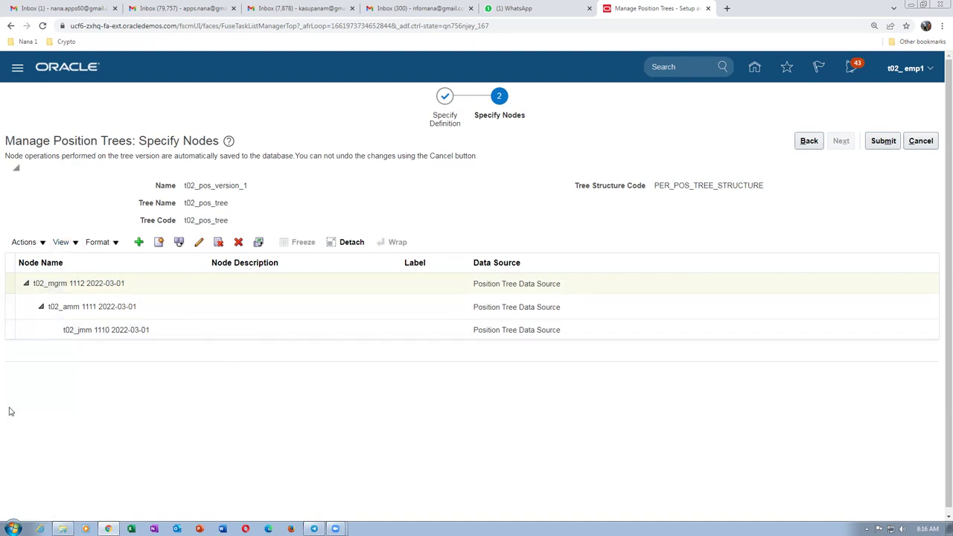
click(227, 291)
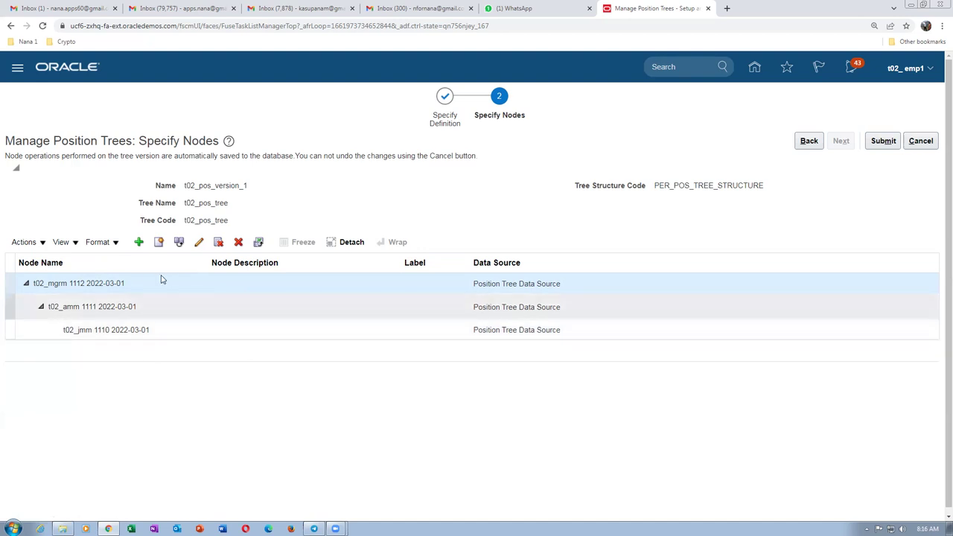
Submit tree version t02_pos_version_1, acknowledge the confirmation, and finish the task.
click(885, 143)
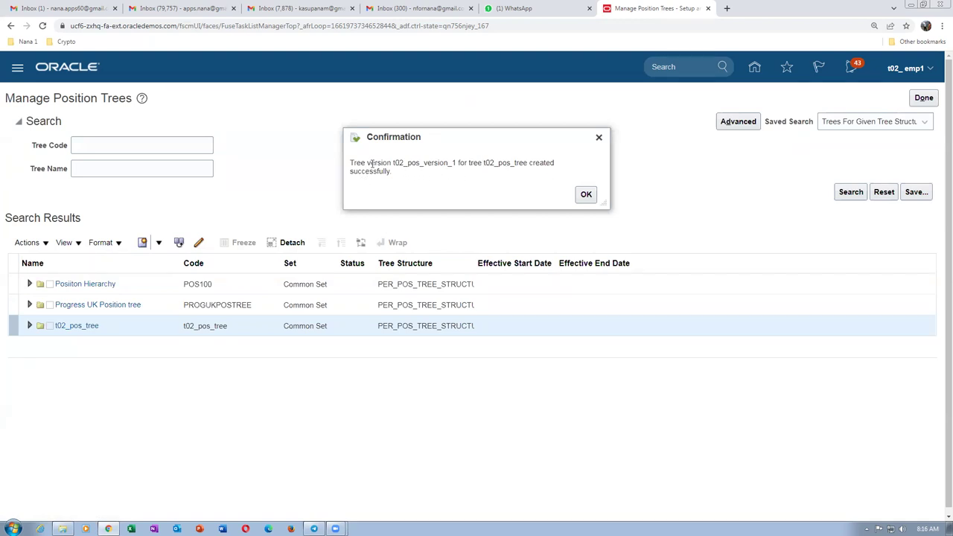
drag(370, 164, 380, 181)
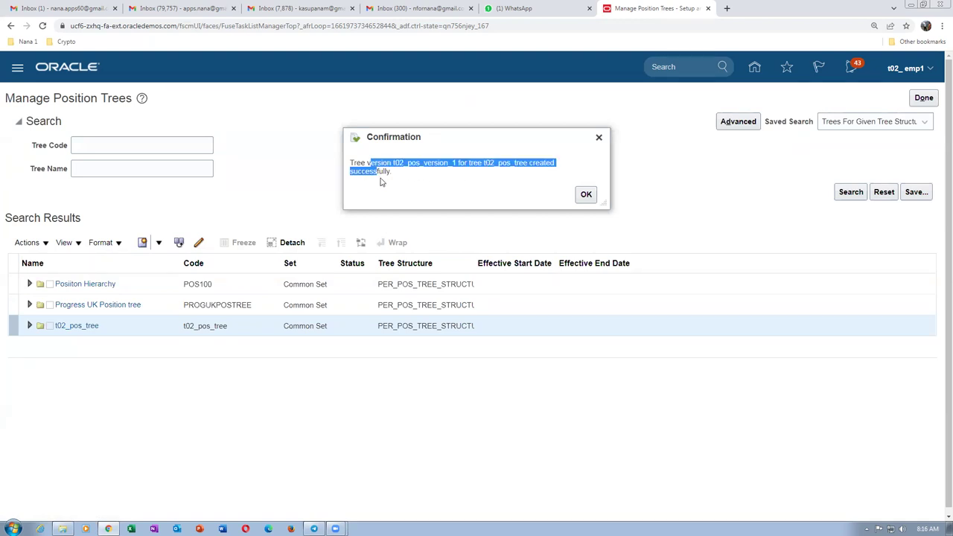
click(588, 195)
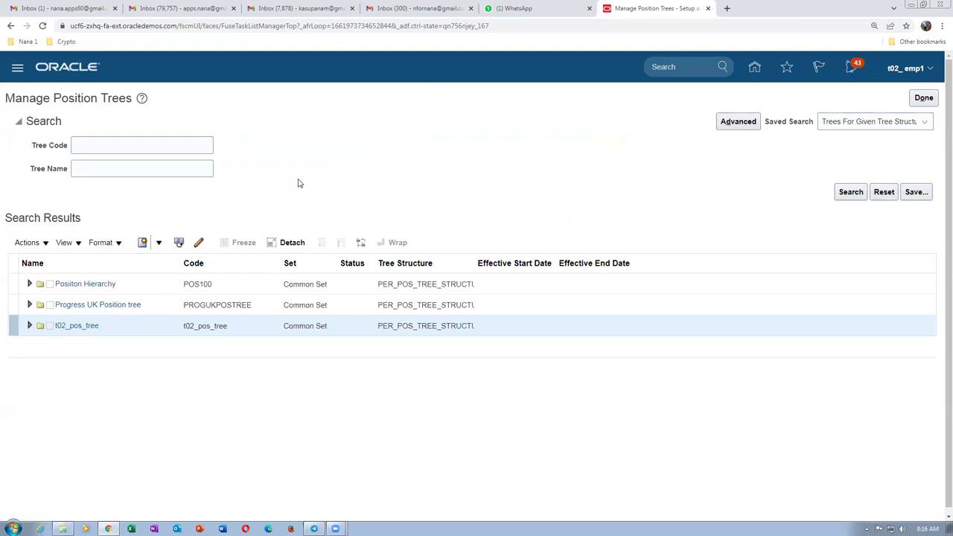
click(923, 98)
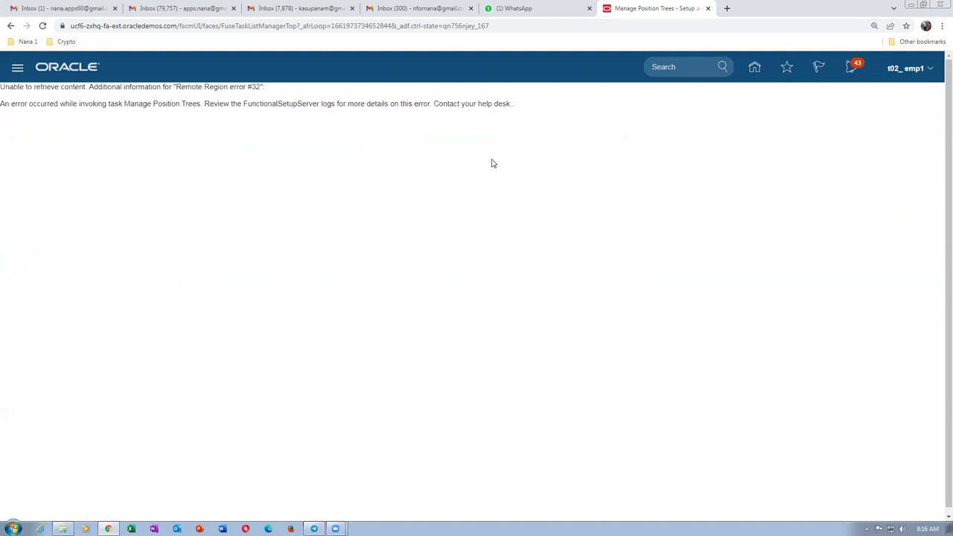
Sign out from the user menu, confirm the sign-off, and sign back in.
drag(9, 85, 472, 114)
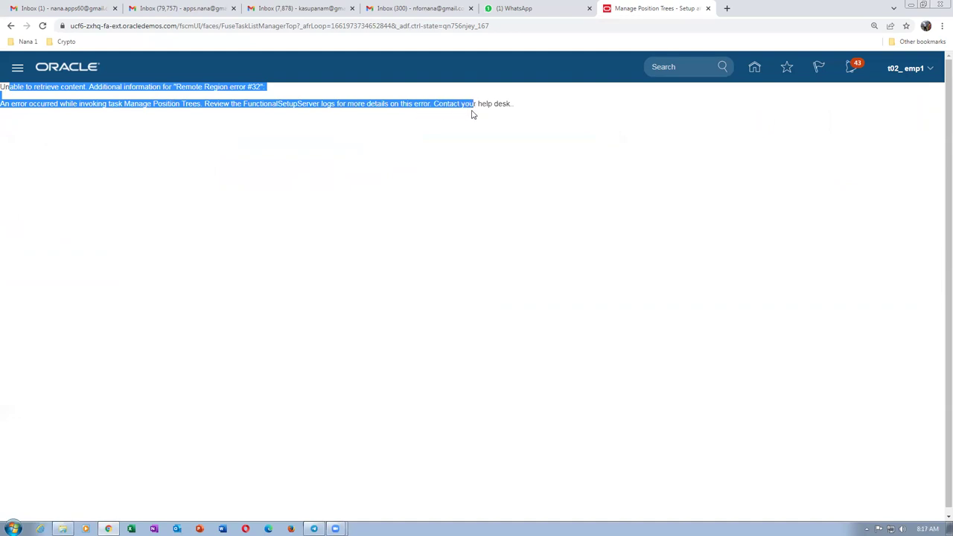
click(904, 70)
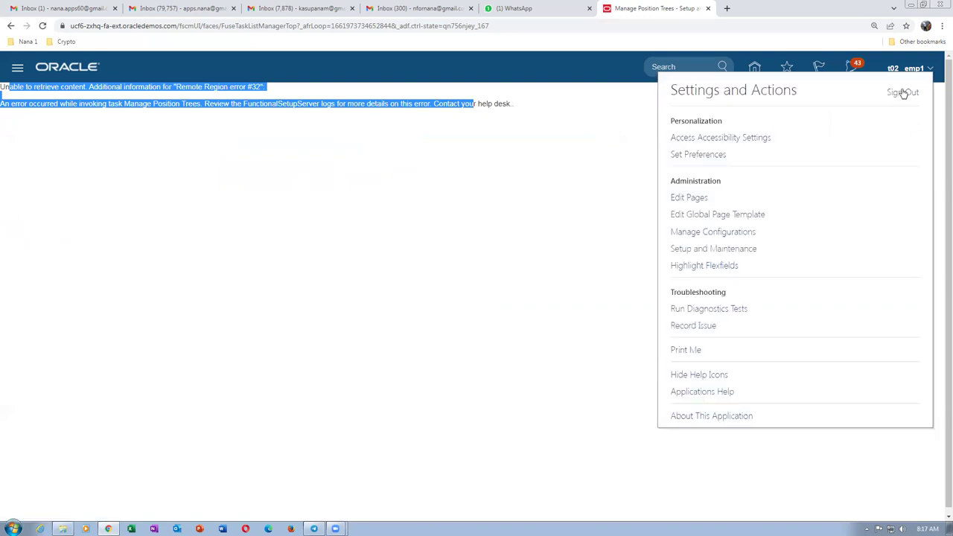
click(903, 92)
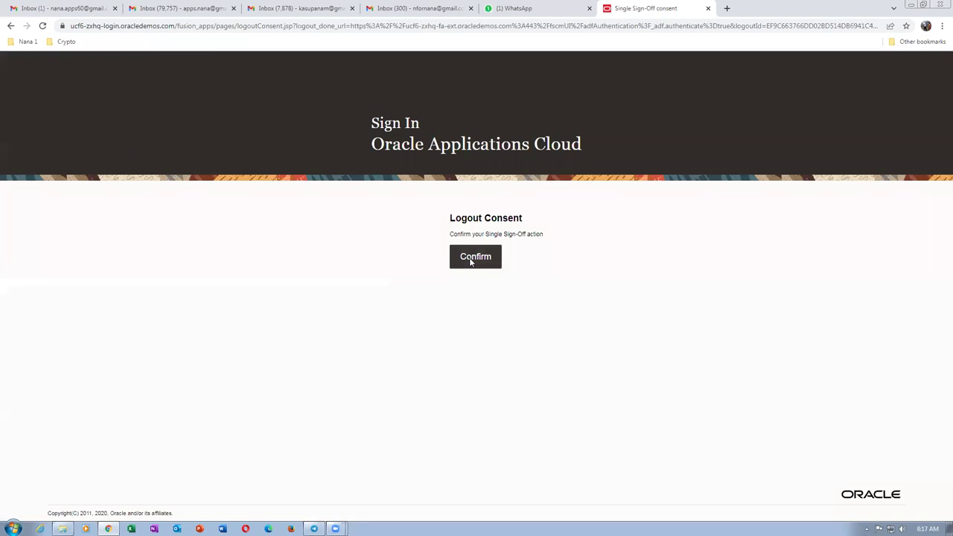
click(470, 259)
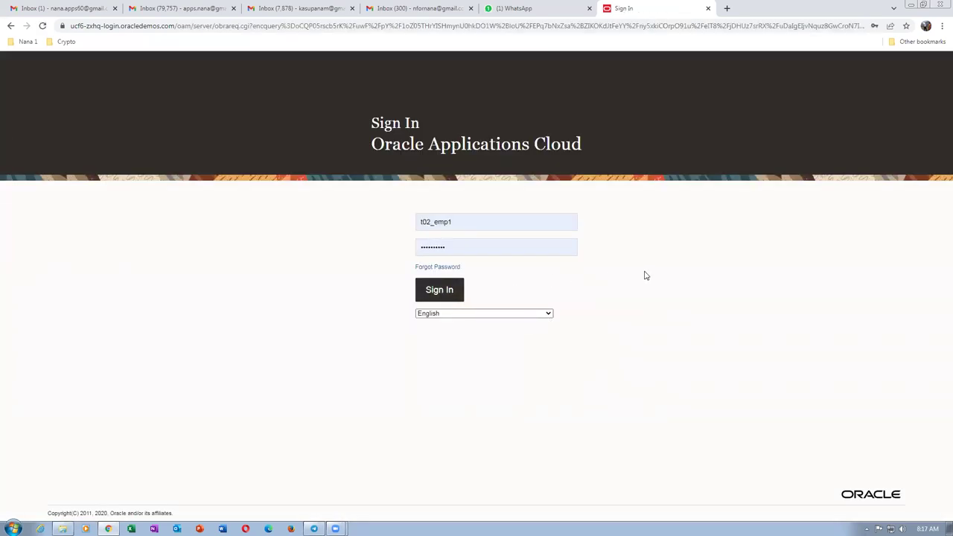
key(Return)
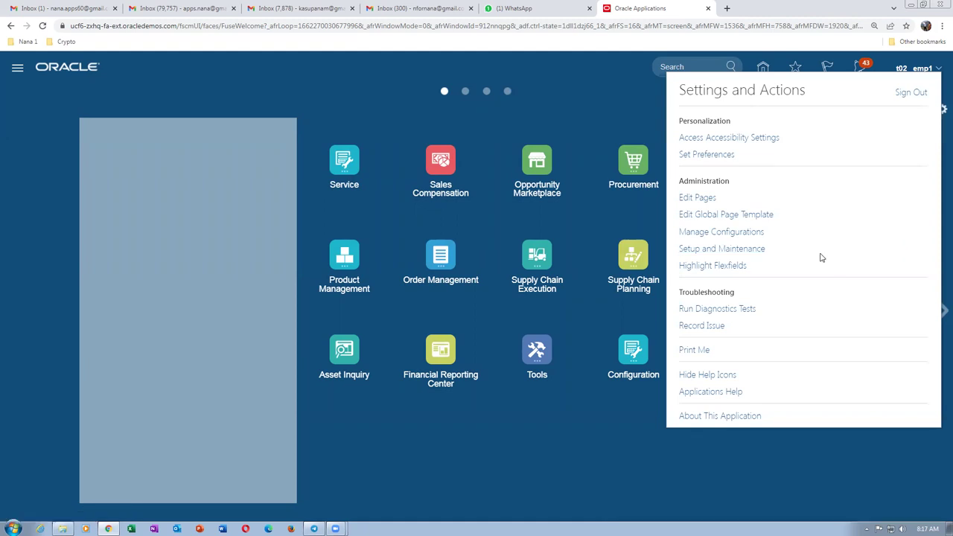
Search setup tasks in Setup and Maintenance for man%pos%tree%.
click(718, 249)
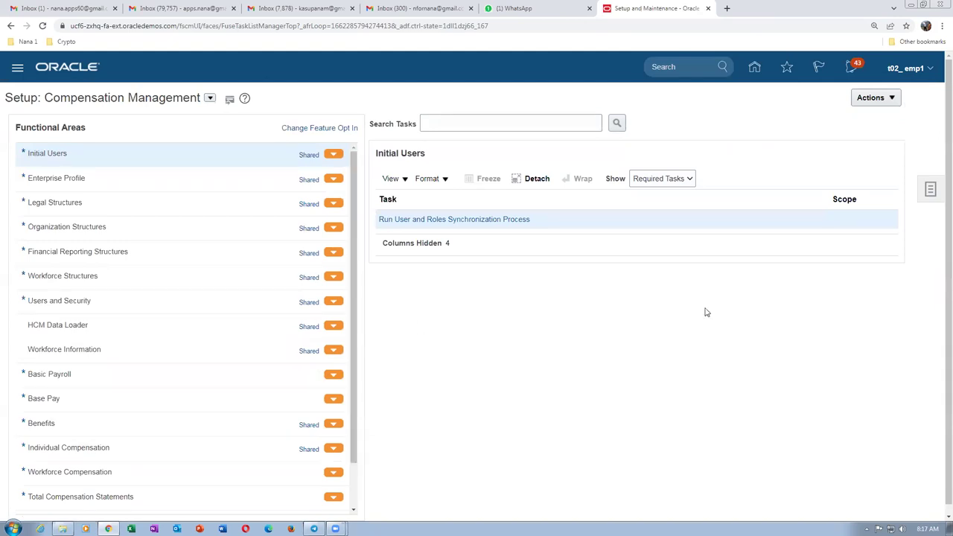
click(930, 191)
click(819, 194)
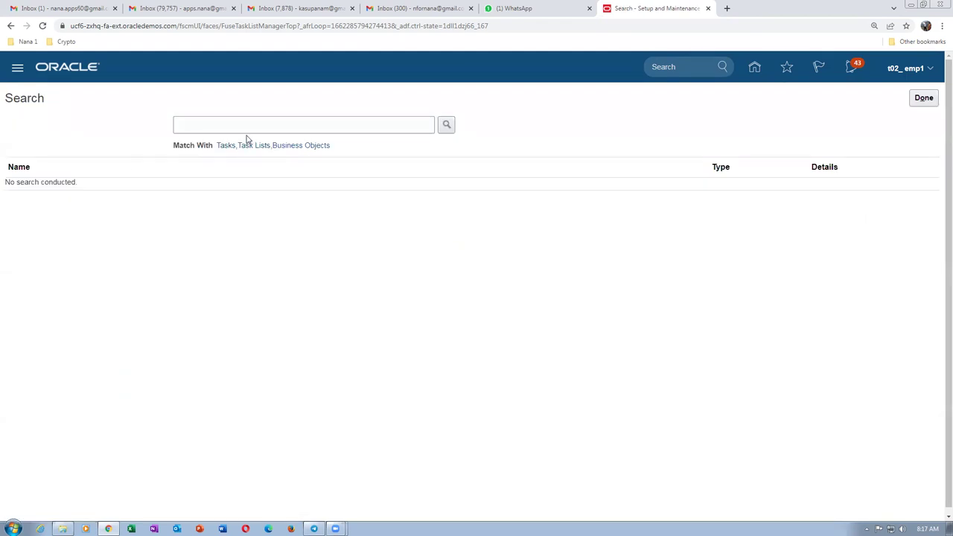
click(245, 126)
text(man%)
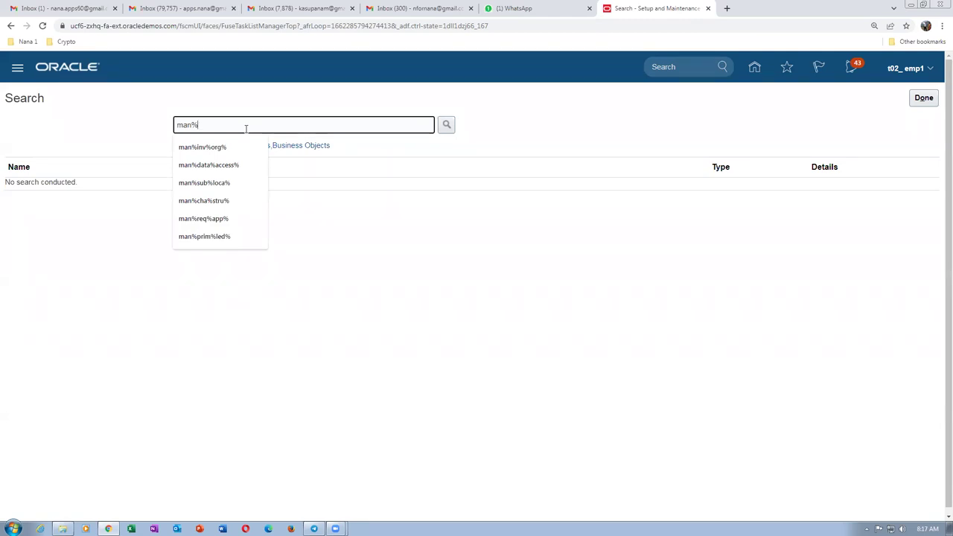
text(pos%tree%)
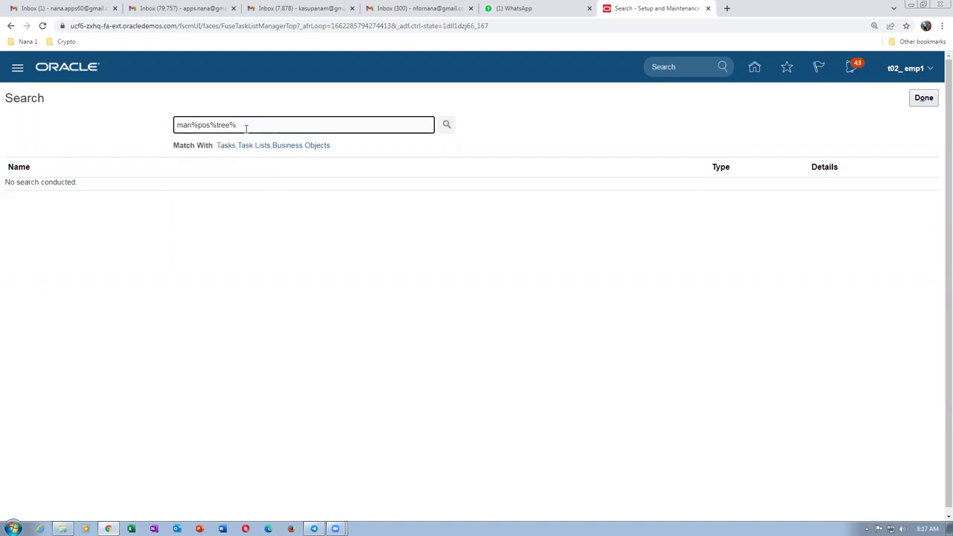
key(Return)
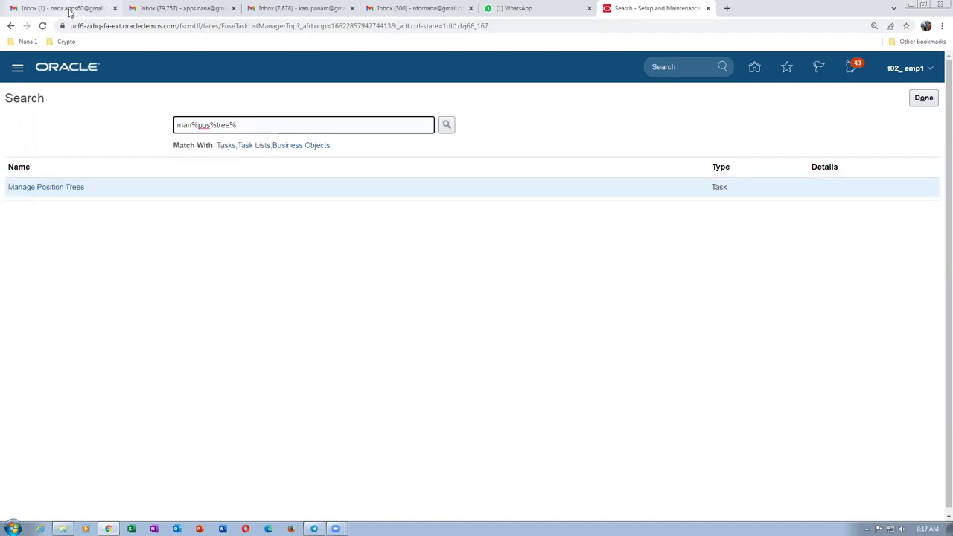
click(70, 9)
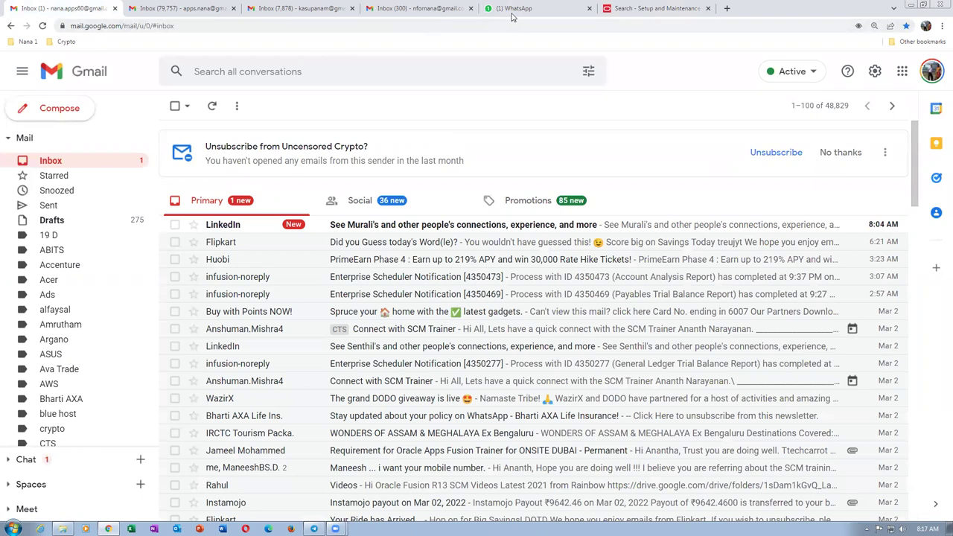
Glance at the Gmail and WhatsApp tabs, then reopen the Manage Position Trees task.
click(513, 11)
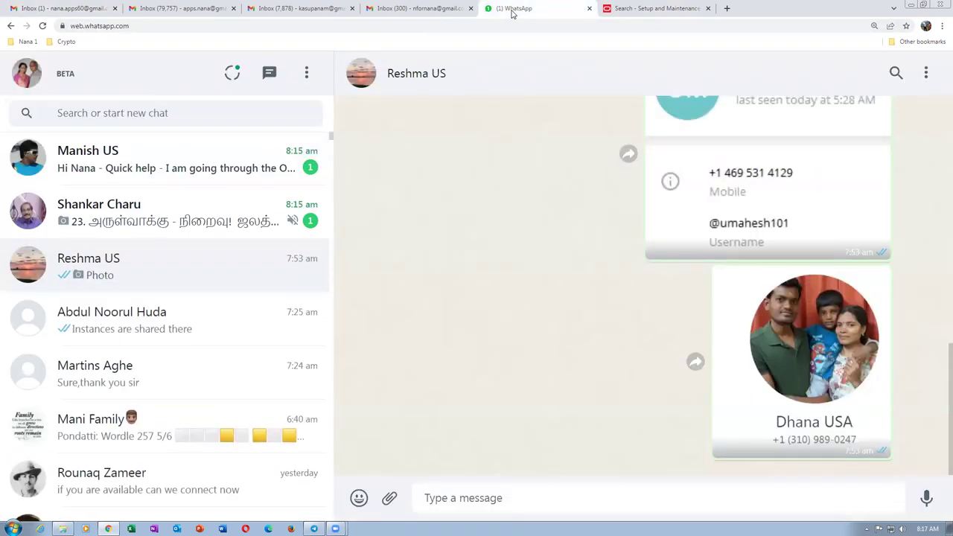
click(178, 10)
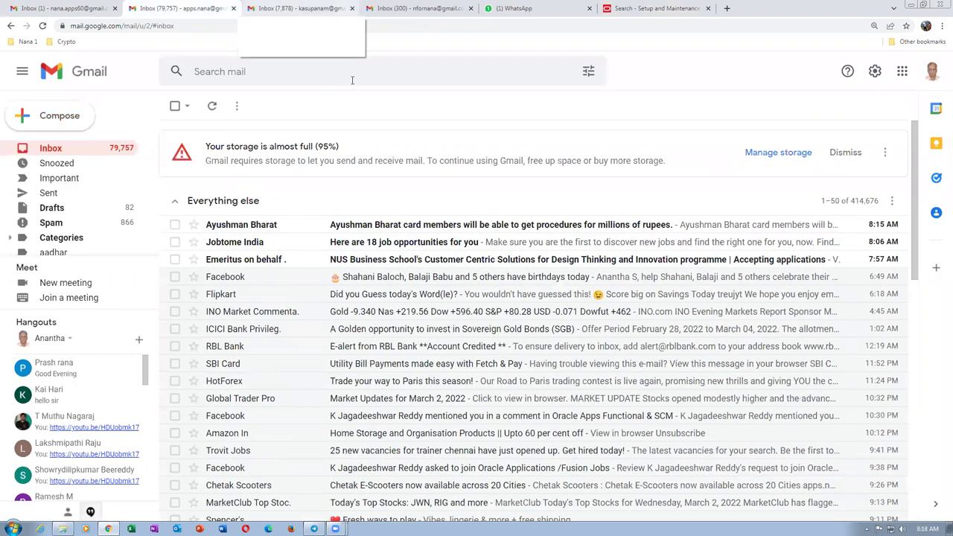
click(521, 9)
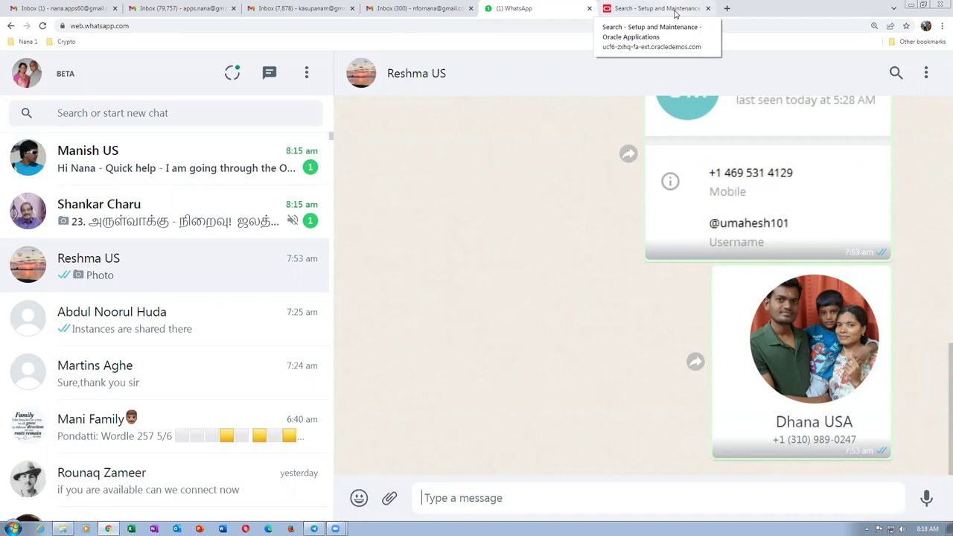
click(655, 9)
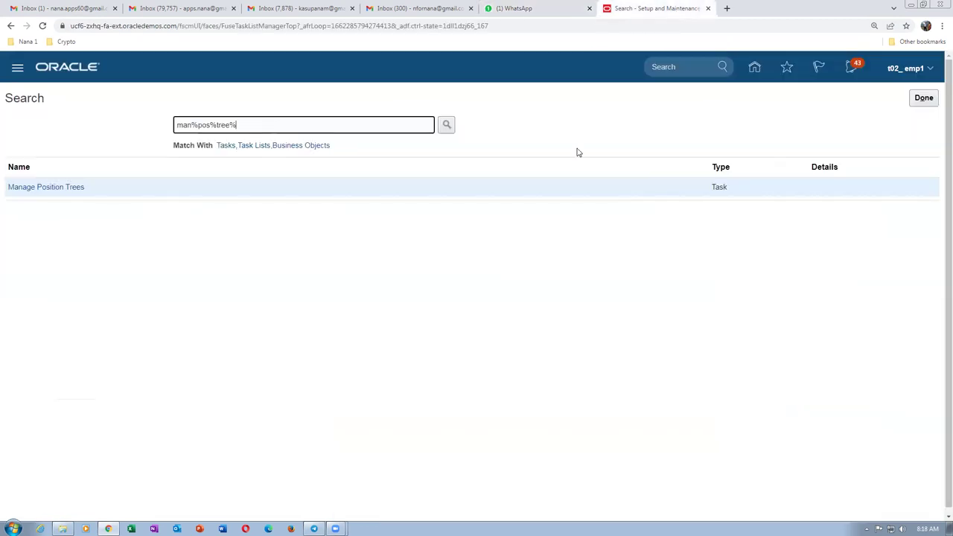
click(64, 189)
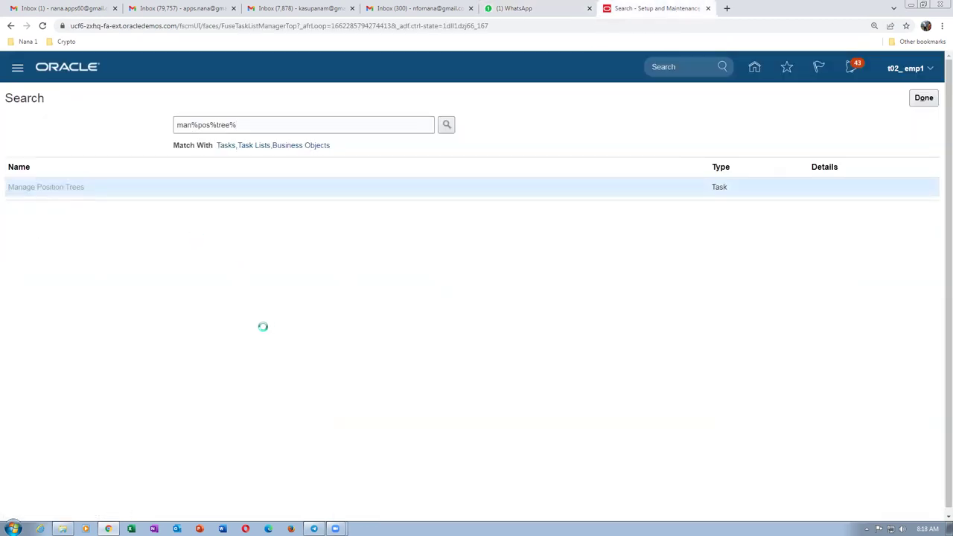
click(553, 9)
Send the reply "I will reply you at 10 AM . i am in a class".
click(149, 160)
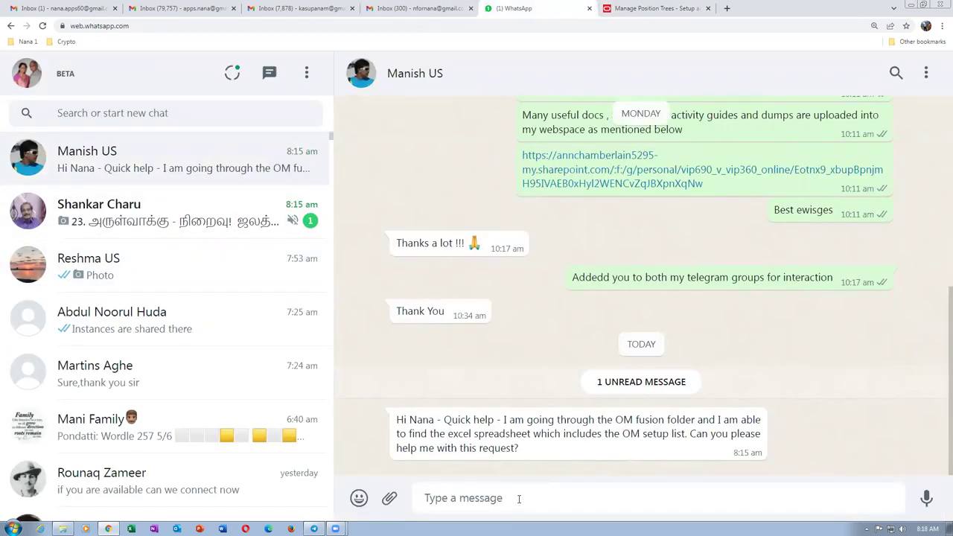
text(I)
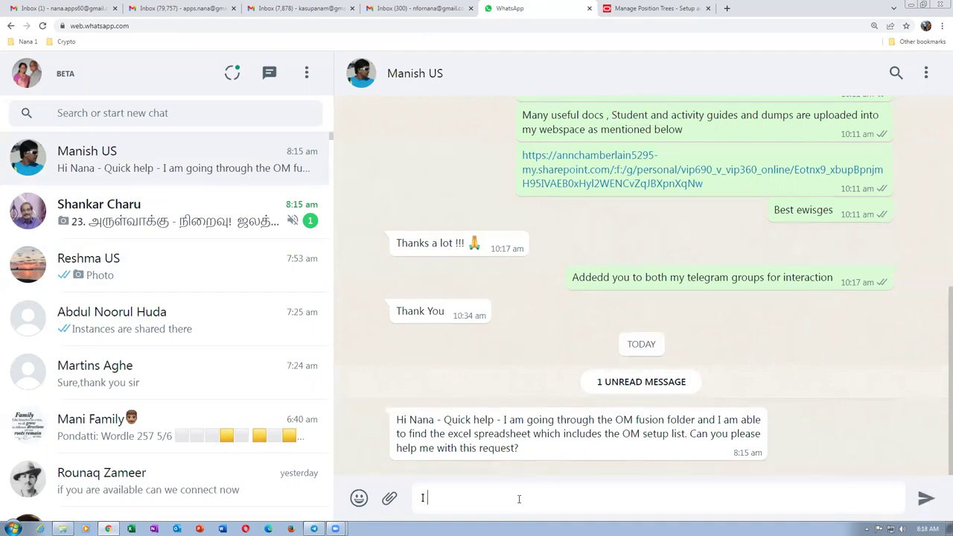
text( will reply you at 10 AM . i am in a class)
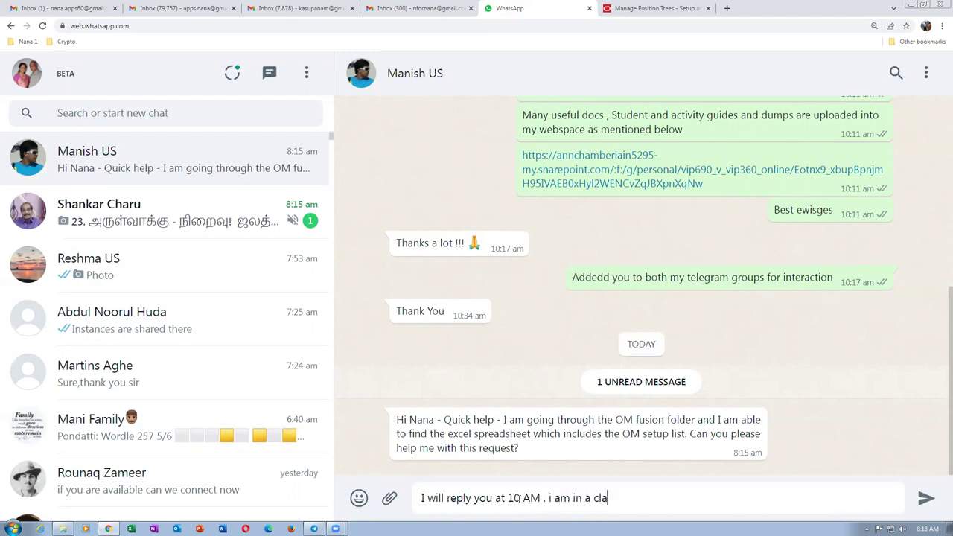
key(Return)
click(642, 8)
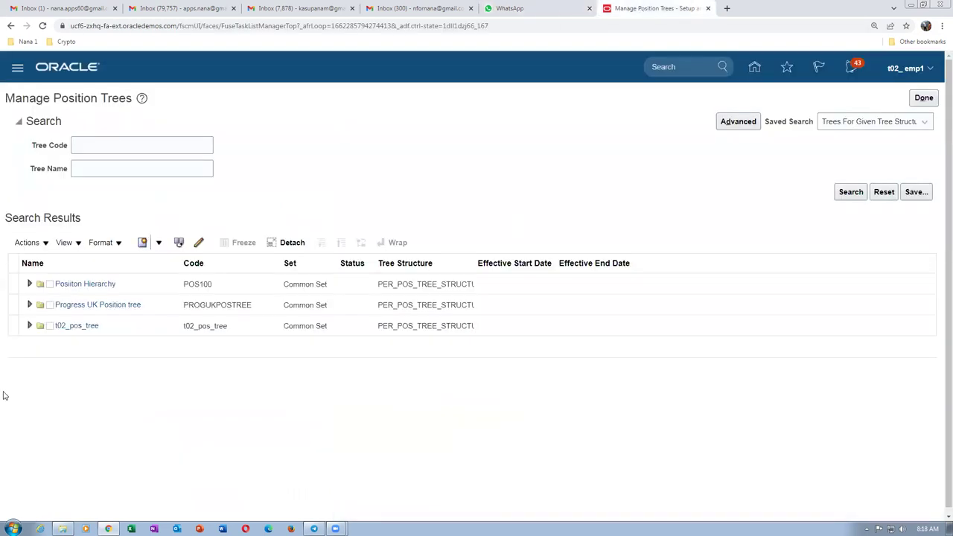
Expand t02_pos_tree and select its Draft version t02_pos_version_1.
click(9, 328)
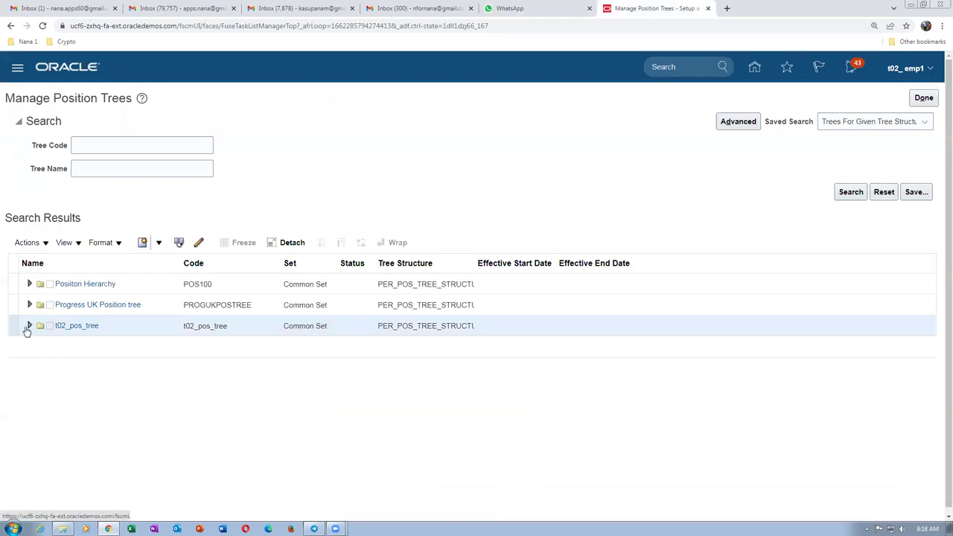
click(29, 328)
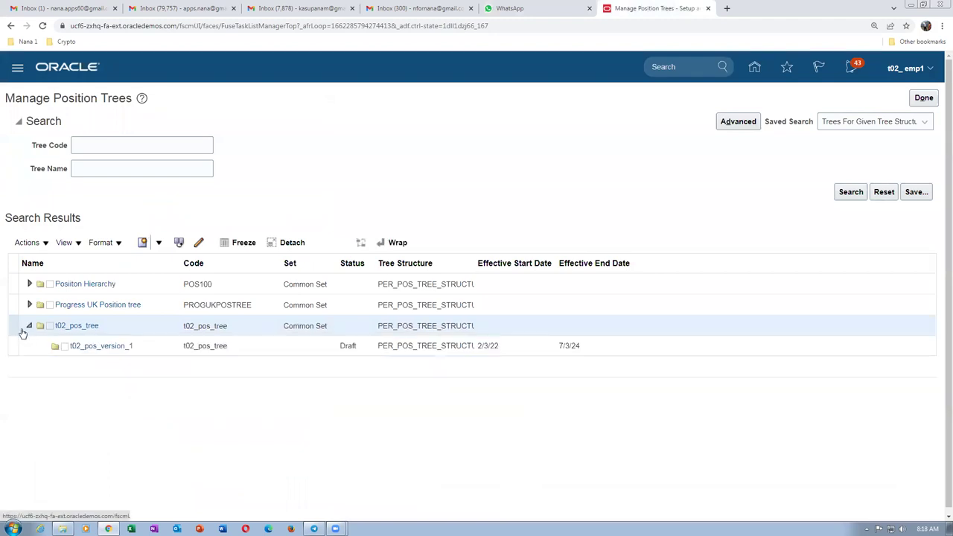
click(9, 345)
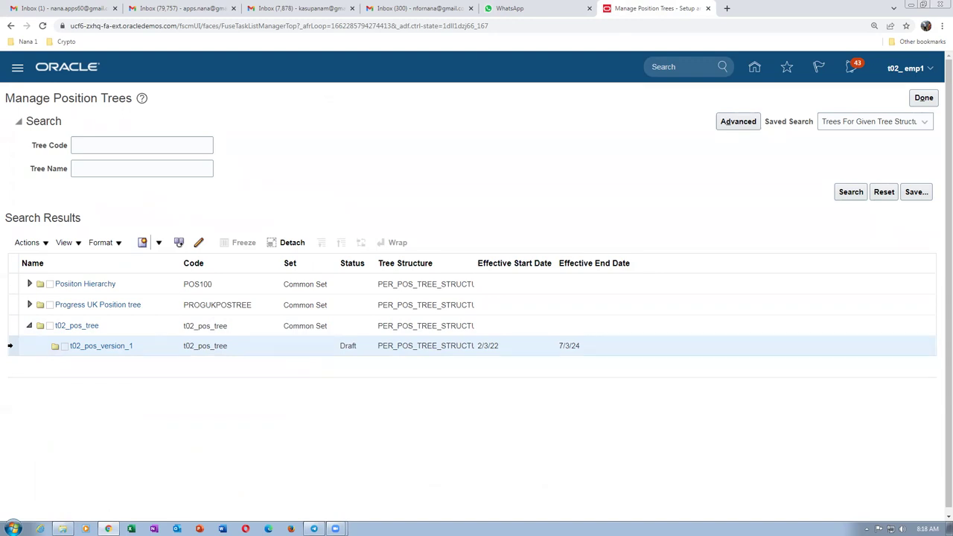
click(25, 243)
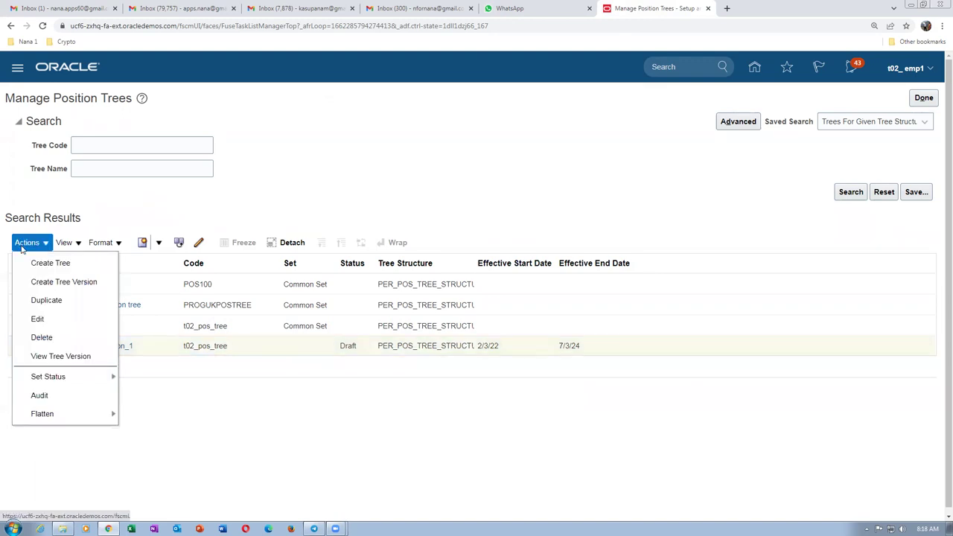
Set t02_pos_version_1's status to Active, which brings up its audit page.
mouse_move(64, 378)
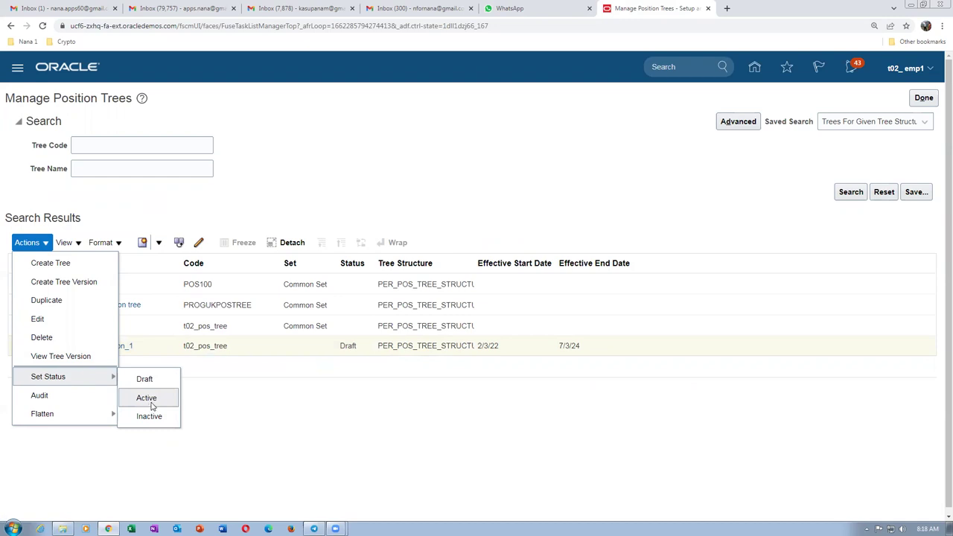
mouse_move(102, 380)
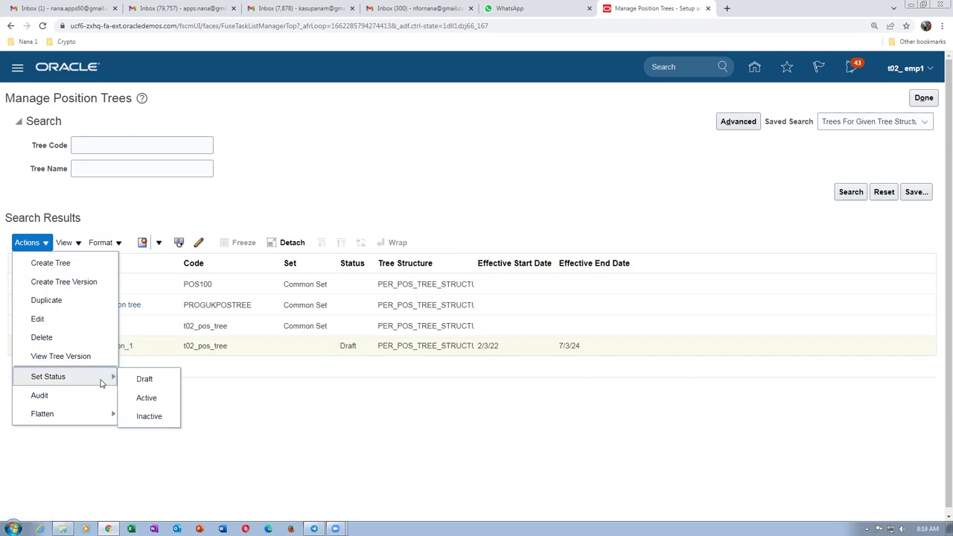
click(146, 399)
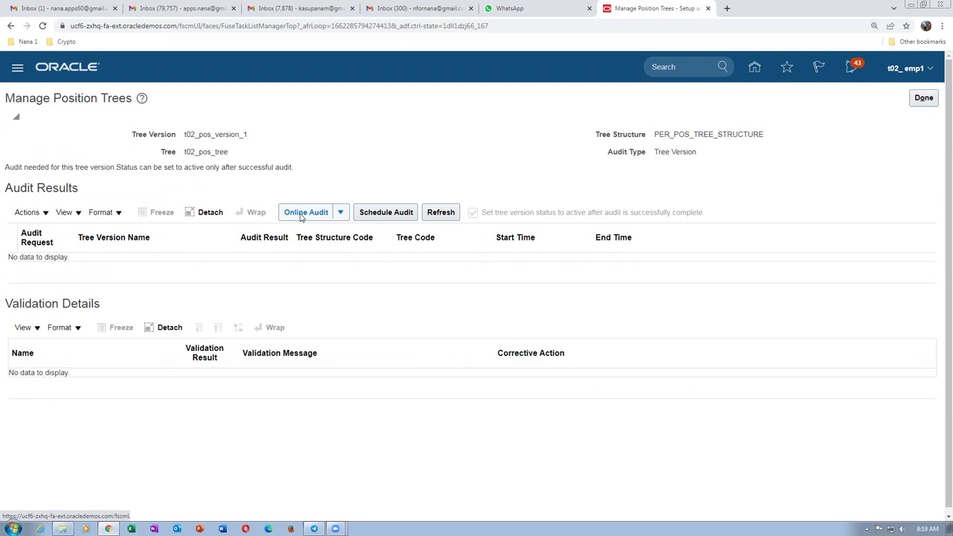
Run the online audit of t02_pos_version_1 and confirm all 14 of 14 validators passed.
click(303, 214)
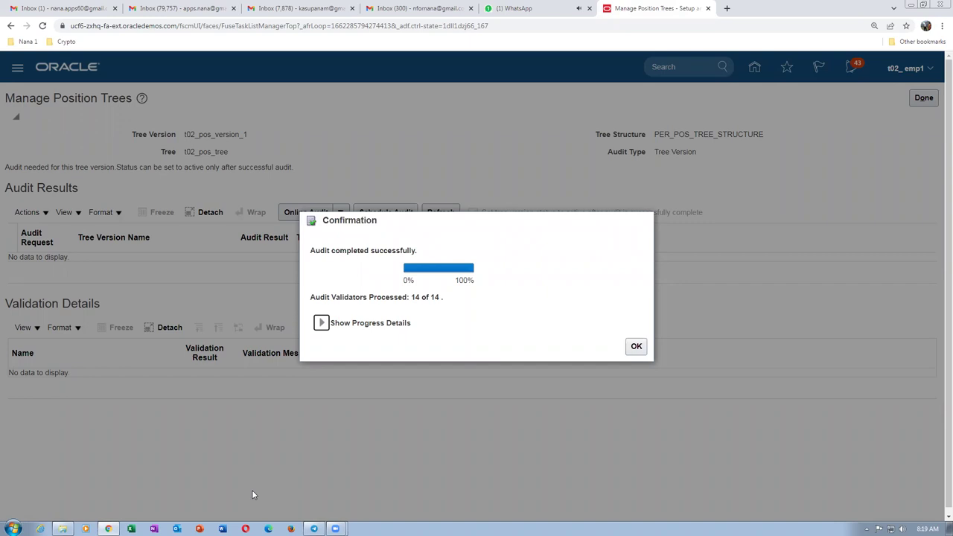
triple_click(431, 299)
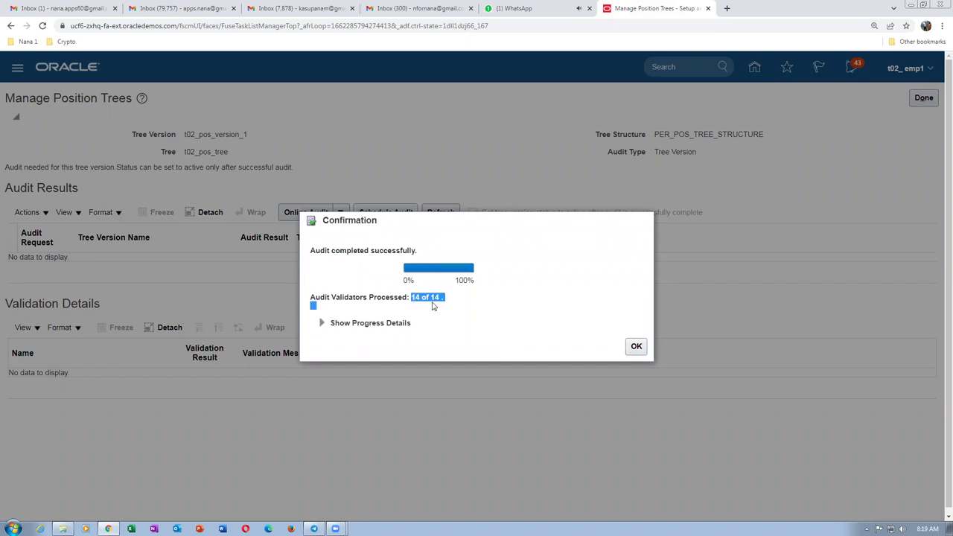
click(636, 347)
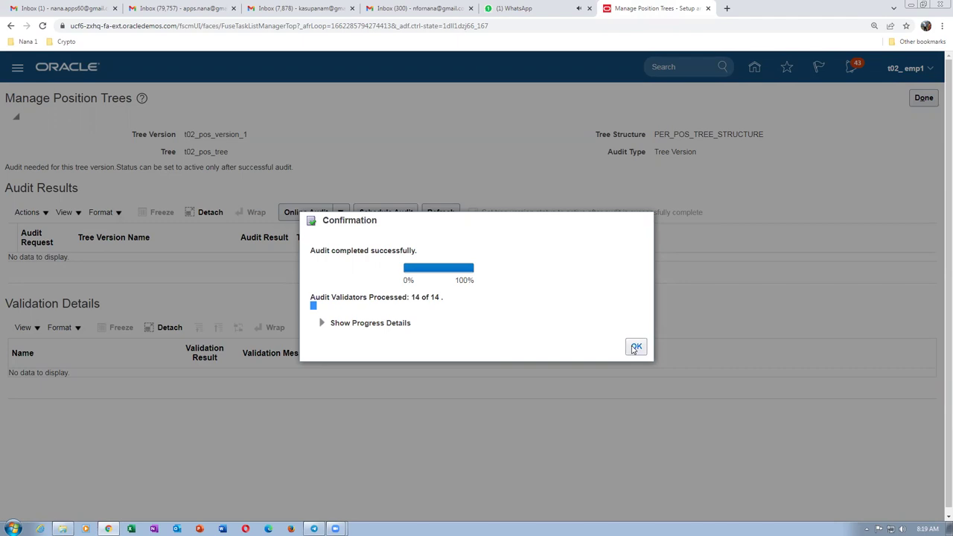
Review the Validation Details results and finish with the audit page.
click(538, 9)
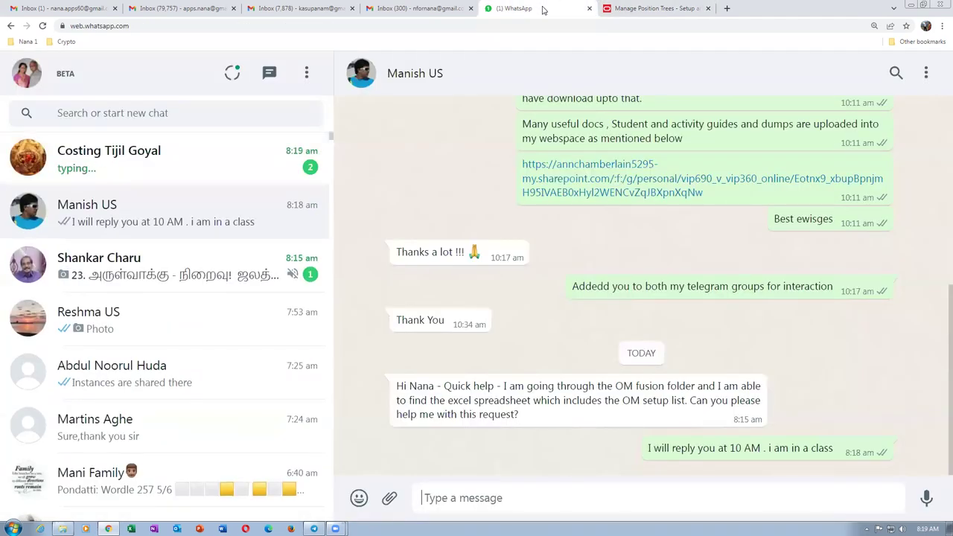
click(670, 9)
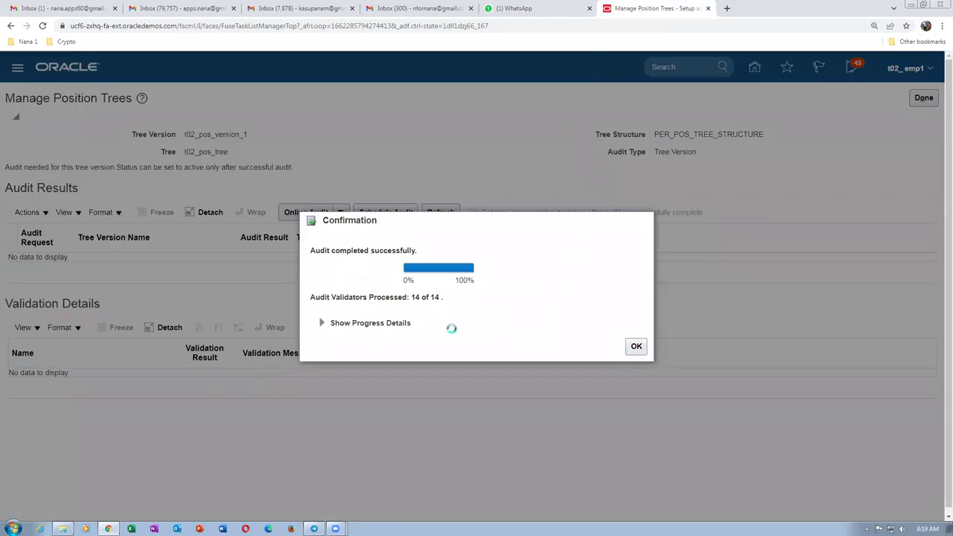
scroll(439, 339, down, 3)
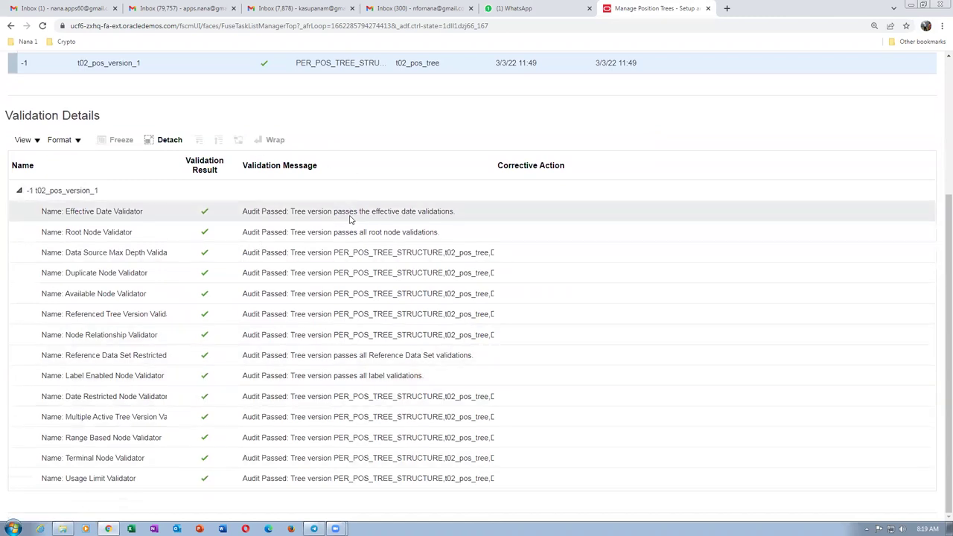
scroll(347, 221, up, 5)
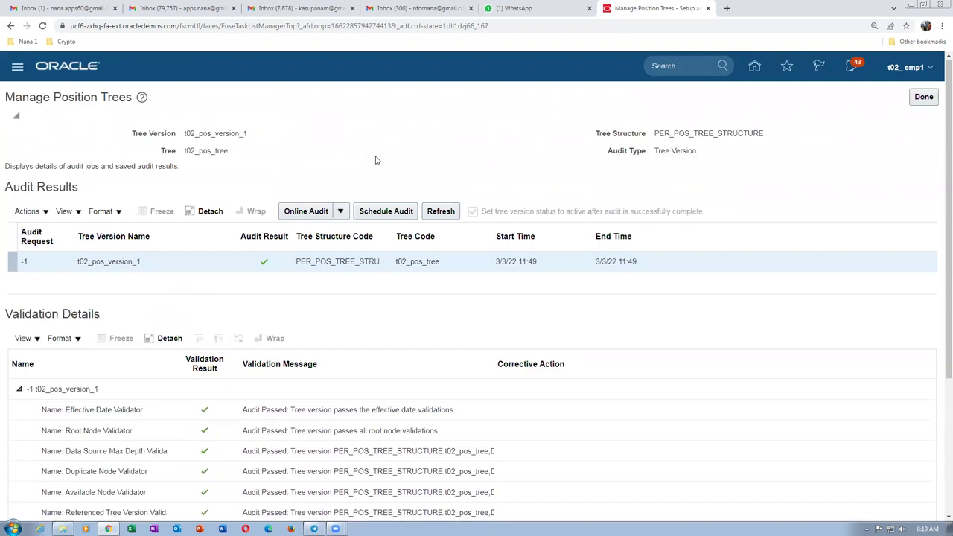
click(924, 97)
Reply 'I am in a class . Call me after 10' in the WhatsApp chat asking to call.
click(514, 8)
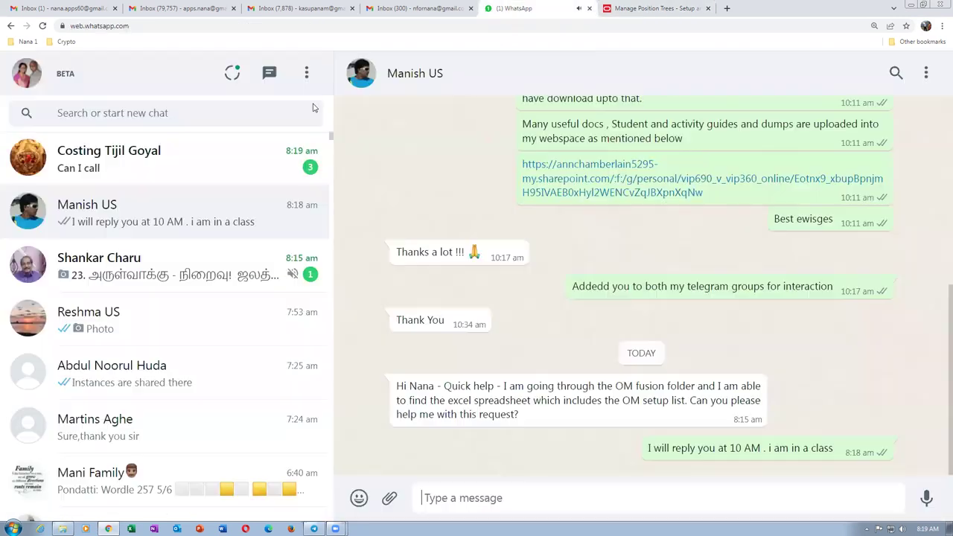
click(124, 157)
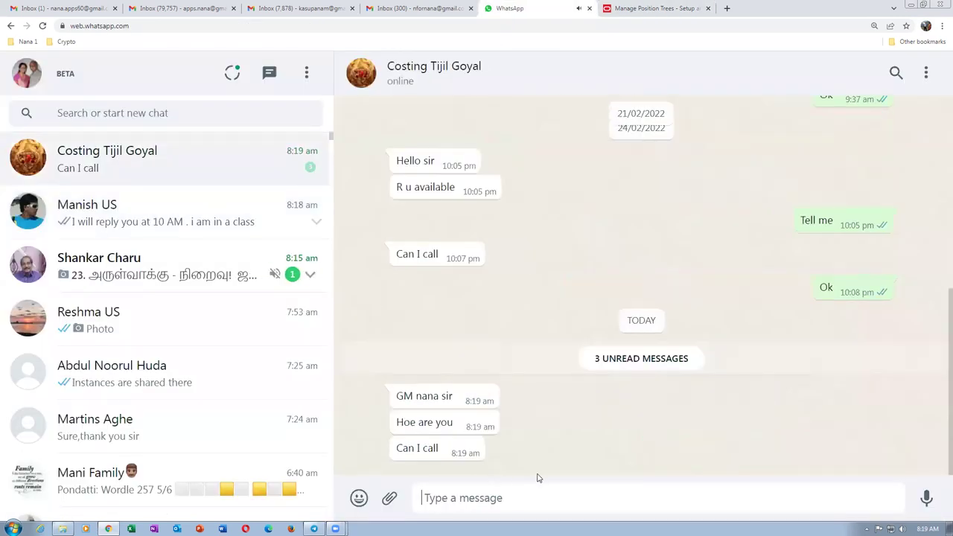
text(I am in a class . Ca)
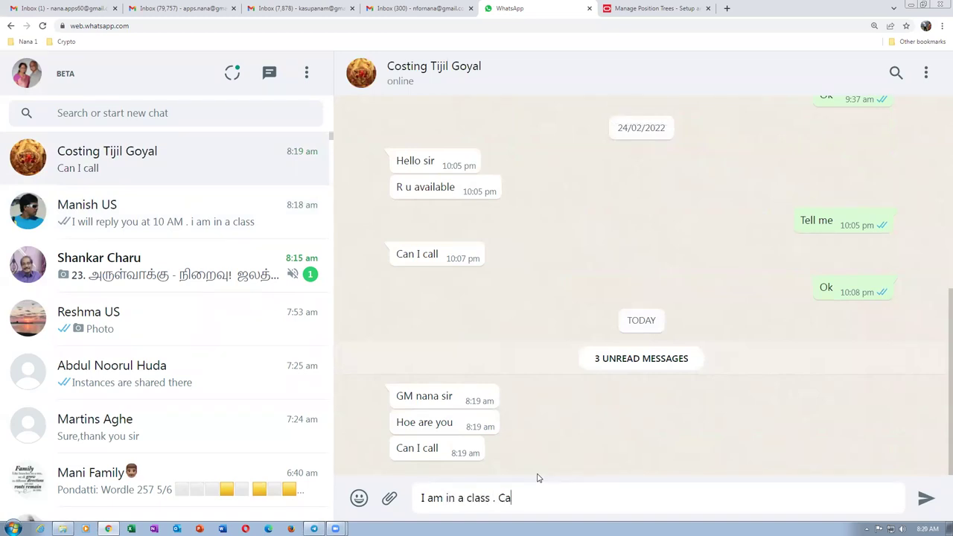
text(ll me after 10)
key(Return)
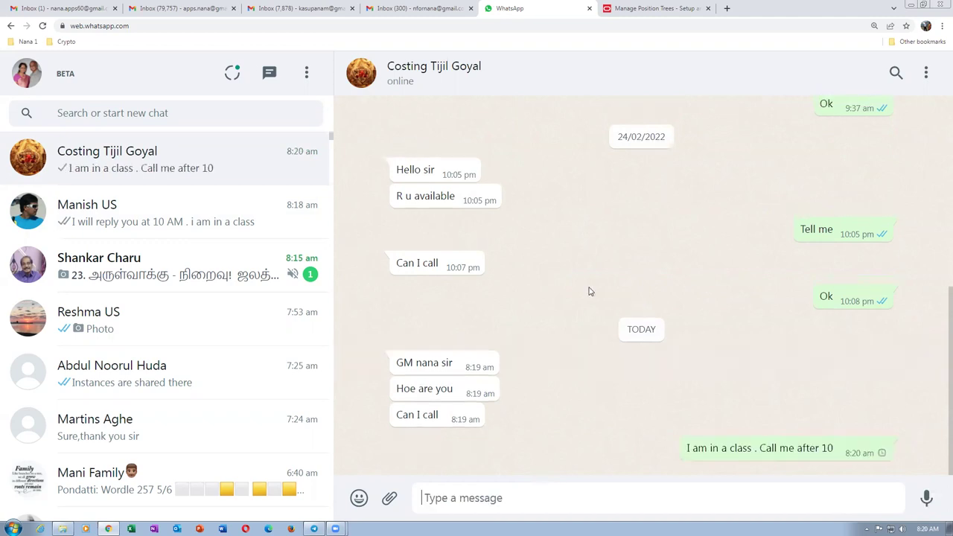
click(645, 9)
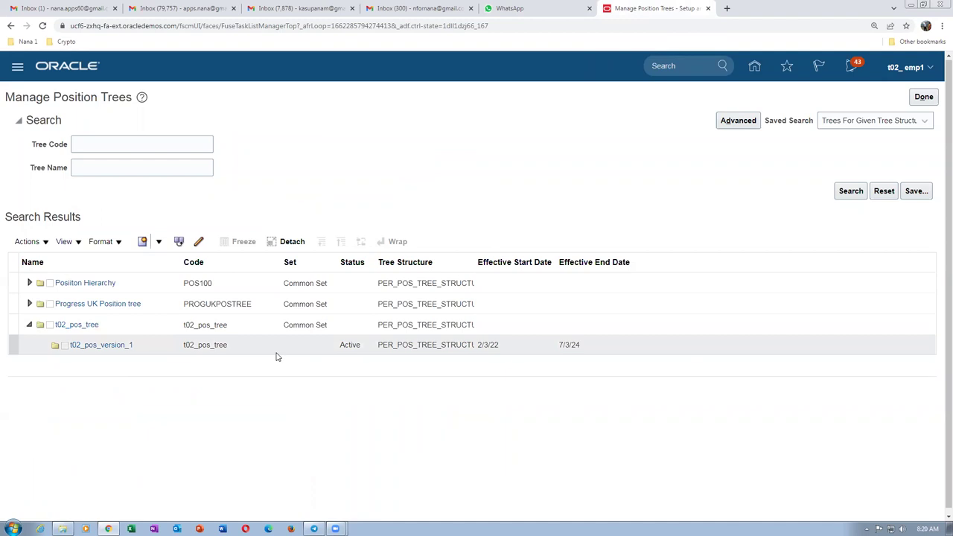
Return to the Manage Position Trees page, where t02_pos_version_1 is listed as Active.
click(521, 9)
click(642, 9)
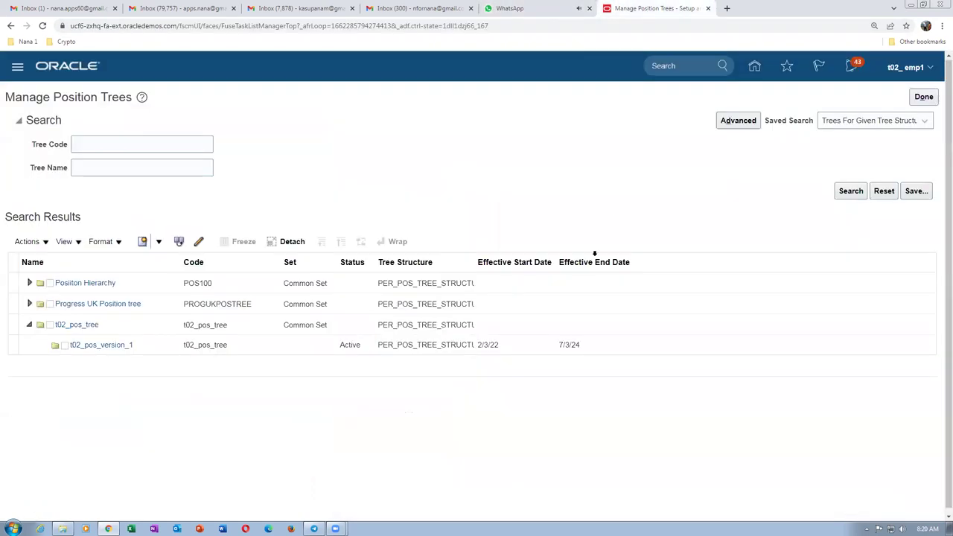
Leave Manage Position Trees and go Home to the Tools work areas for Scheduled Processes.
click(923, 98)
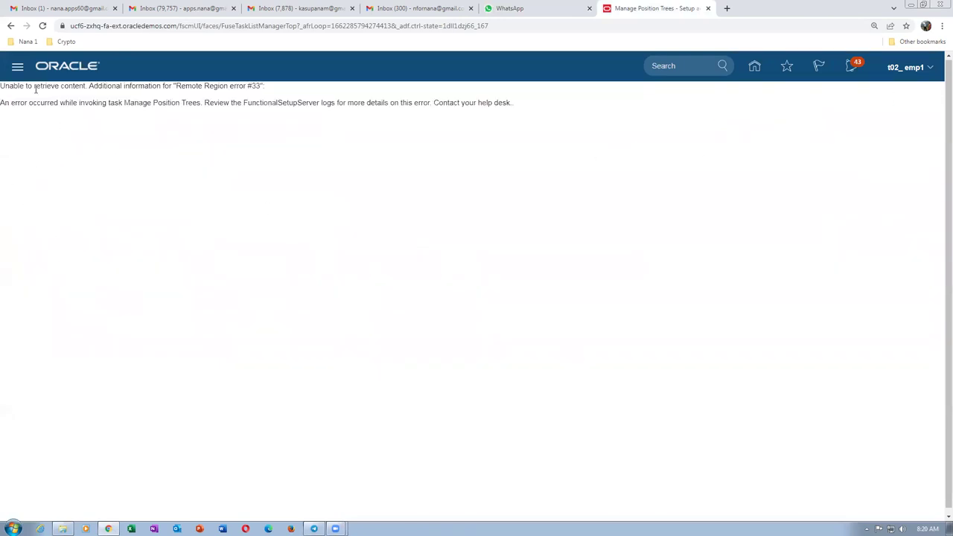
drag(33, 87, 491, 105)
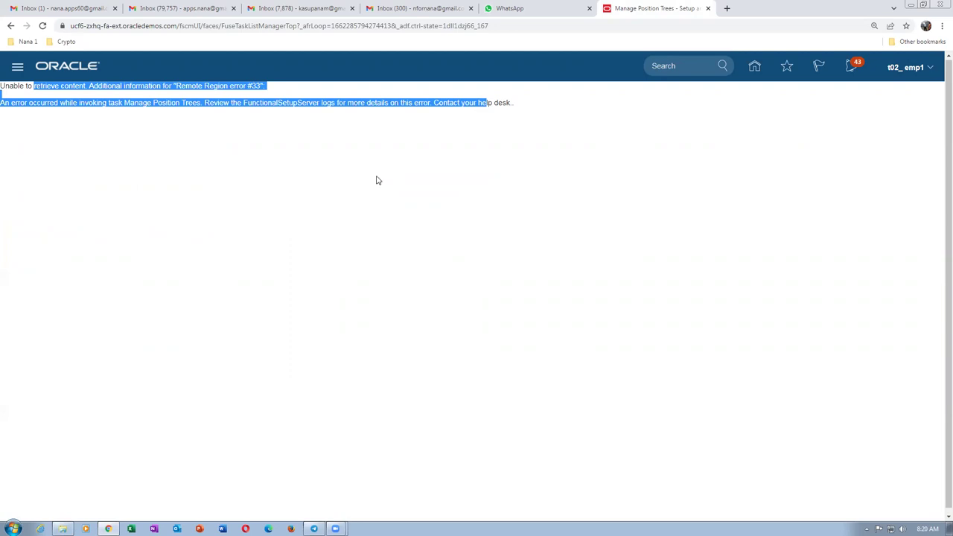
click(755, 66)
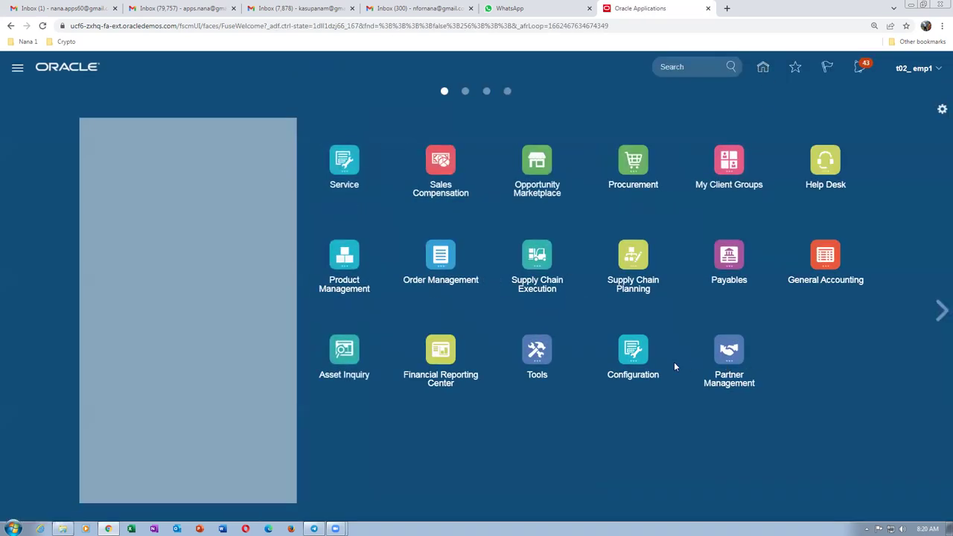
click(533, 348)
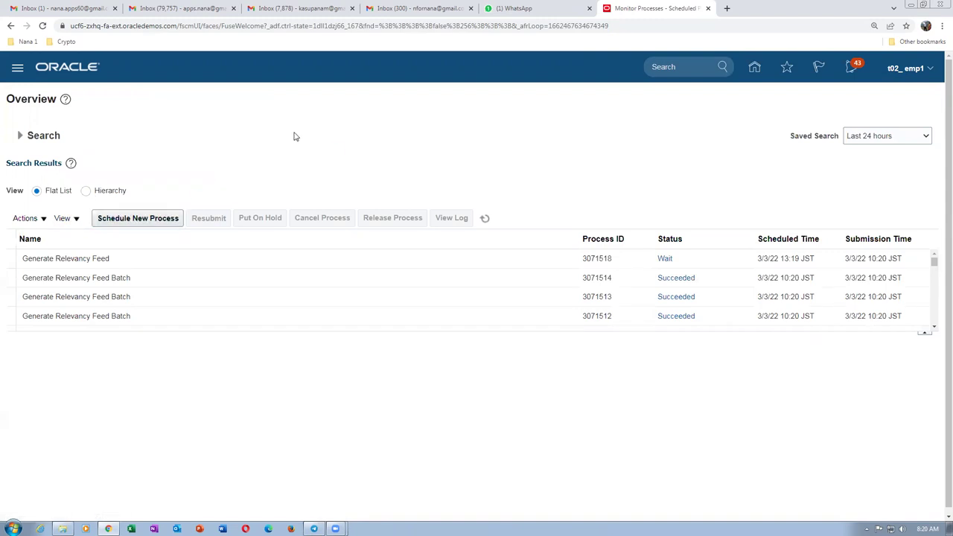
Start a new scheduled process, read the latest WhatsApp chats, then return to the empty Name field.
click(154, 220)
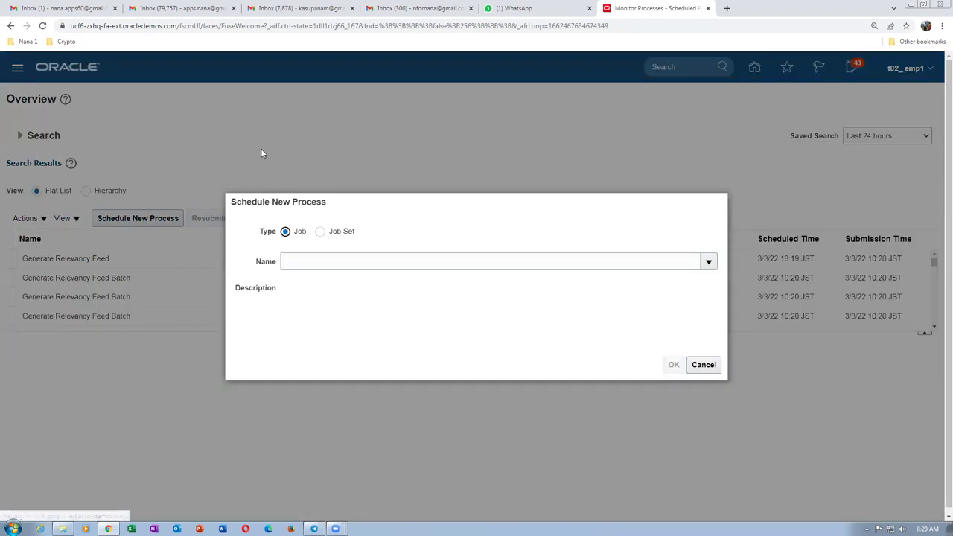
click(513, 9)
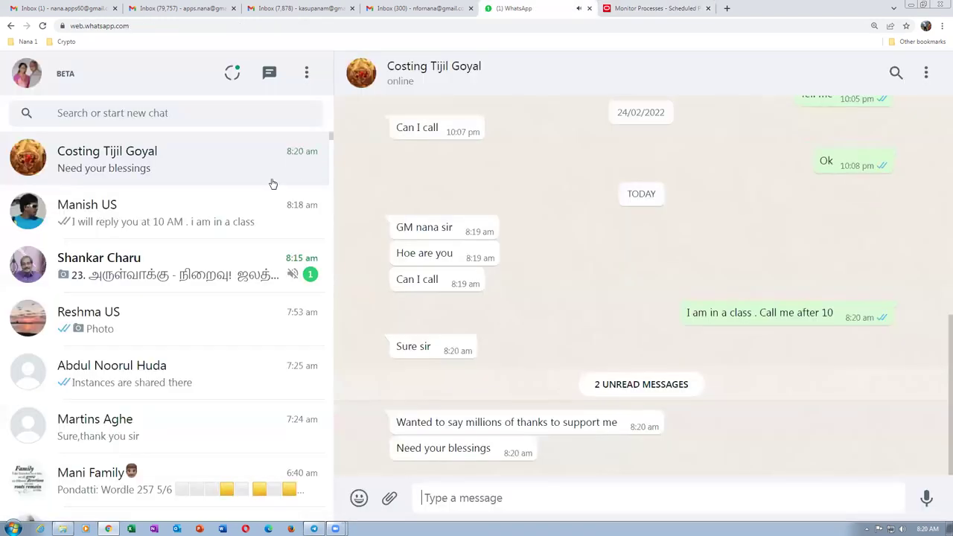
click(148, 271)
click(153, 223)
click(179, 165)
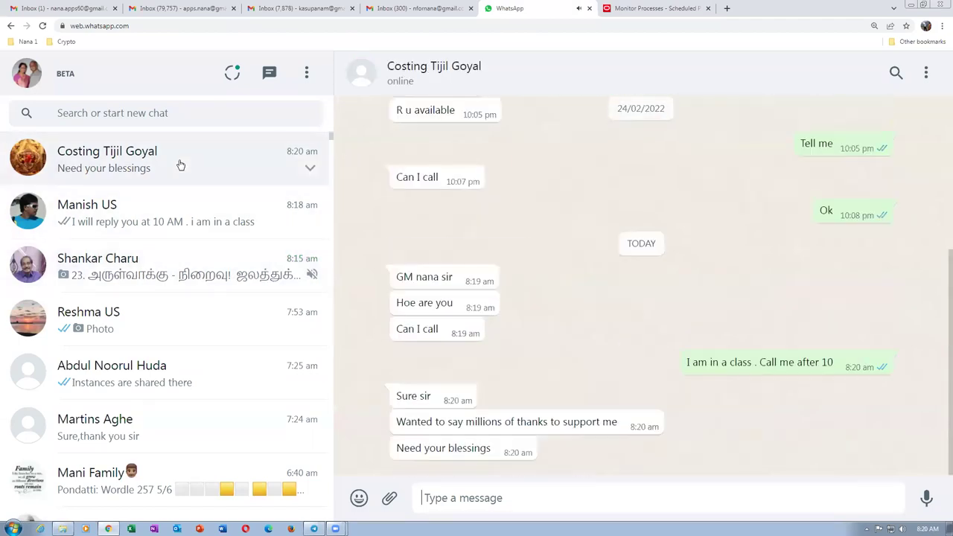
click(664, 10)
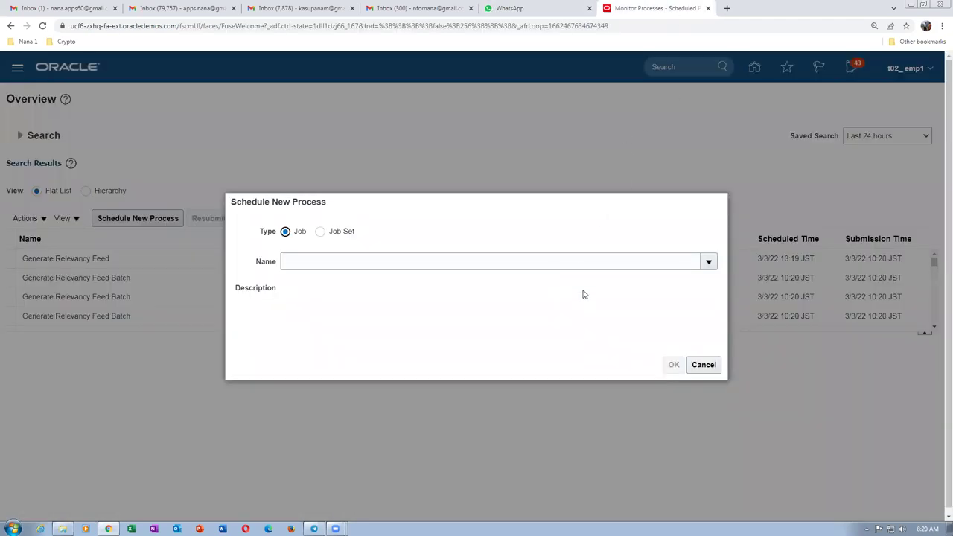
click(521, 8)
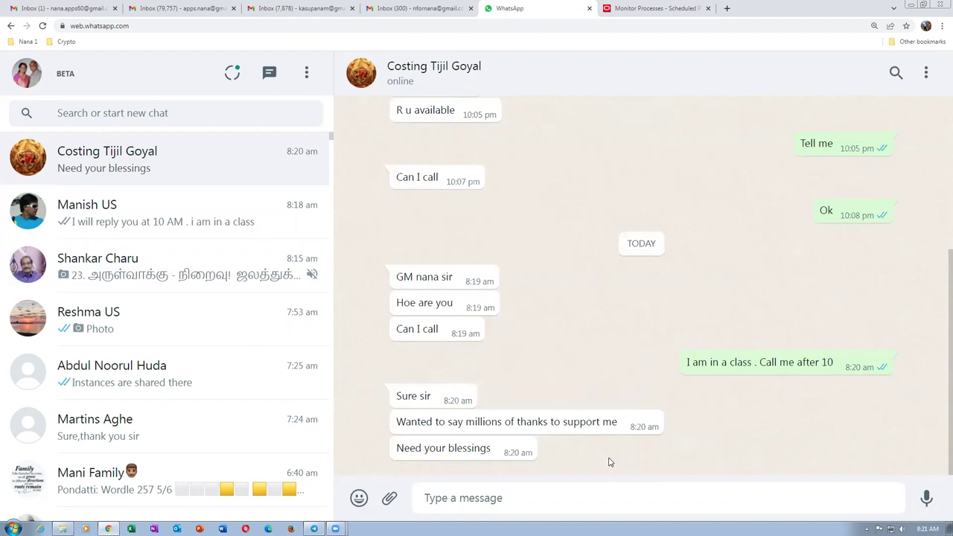
click(651, 10)
click(316, 261)
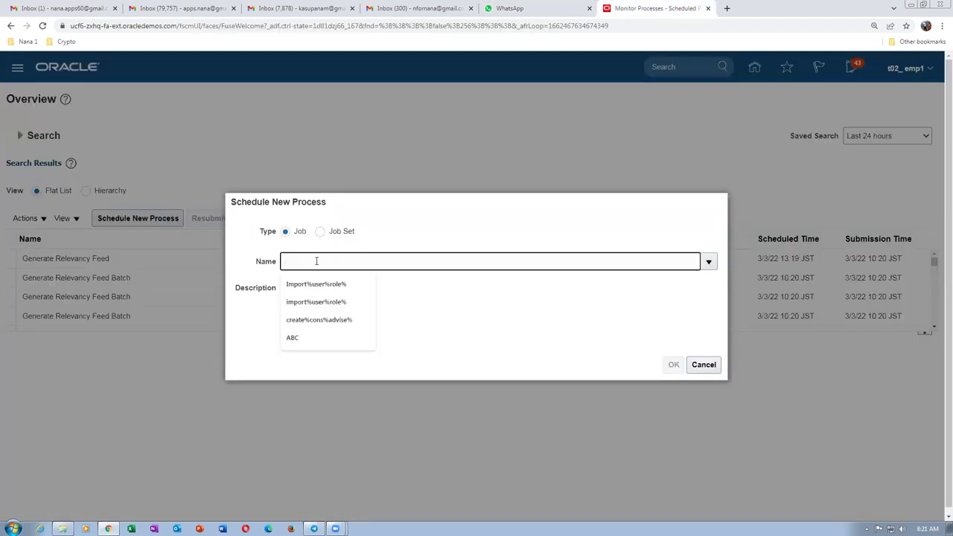
Search 'LD' and pick Retrieve Latest LDAP Changes as the job to schedule.
text(LDAP)
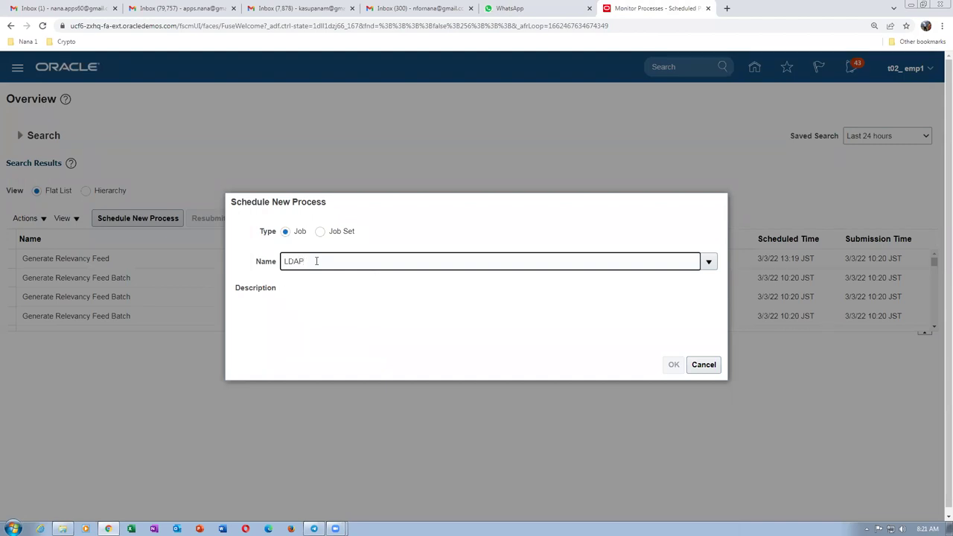
key(Tab)
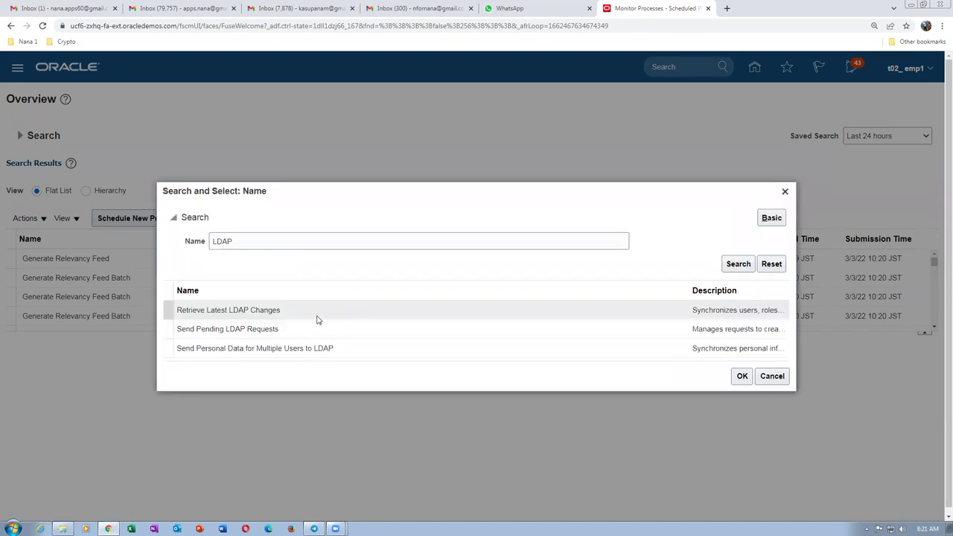
click(318, 320)
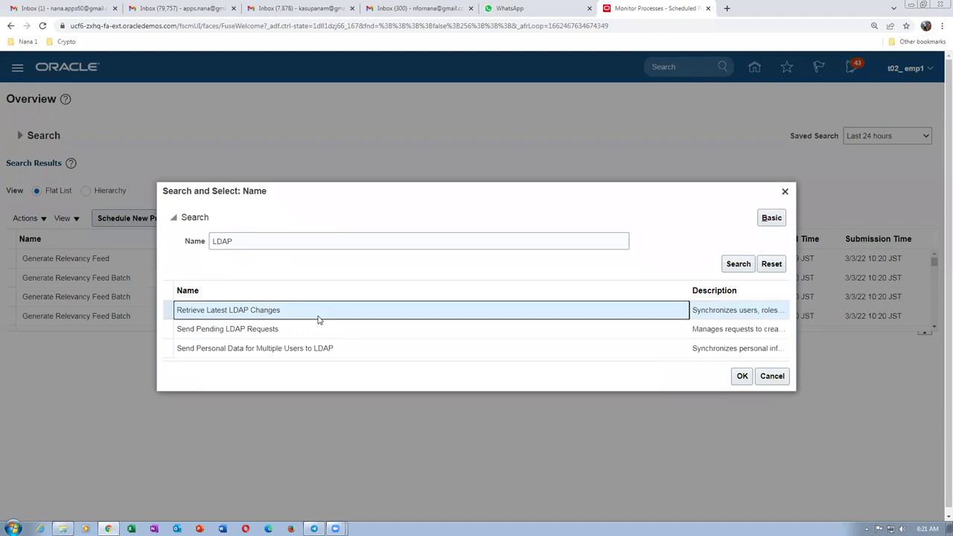
click(742, 376)
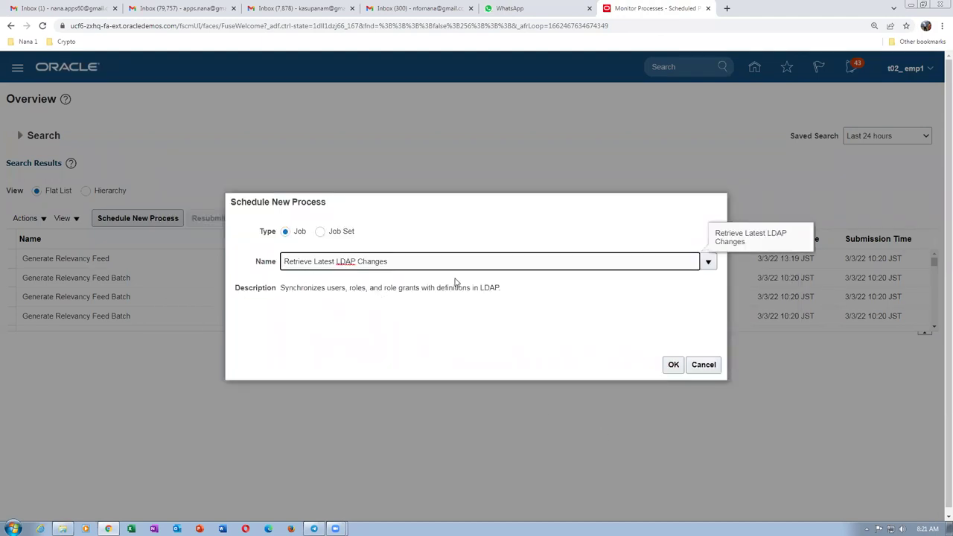
click(672, 364)
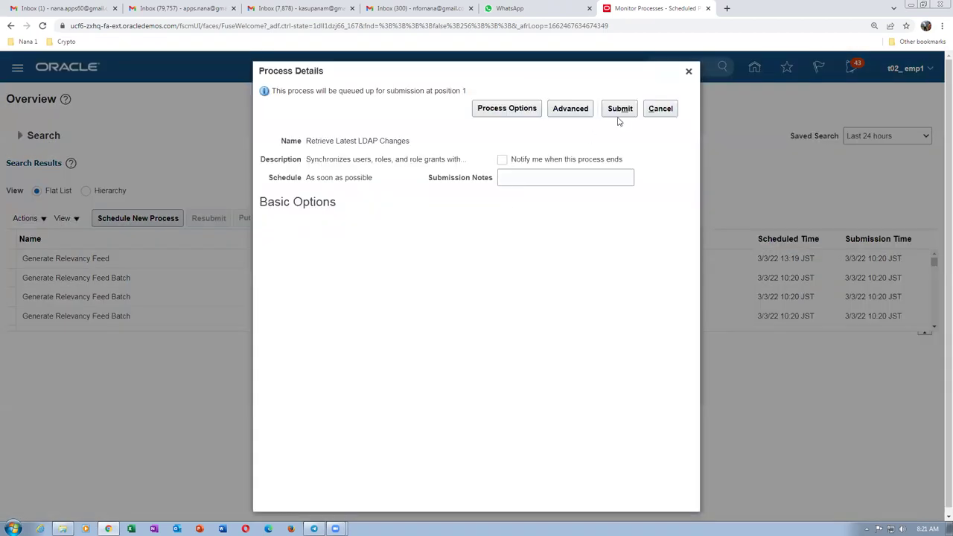
Submit Retrieve Latest LDAP Changes (process 3071589), refresh its Running status, and open Explorer at Argano SCM Training.
click(619, 112)
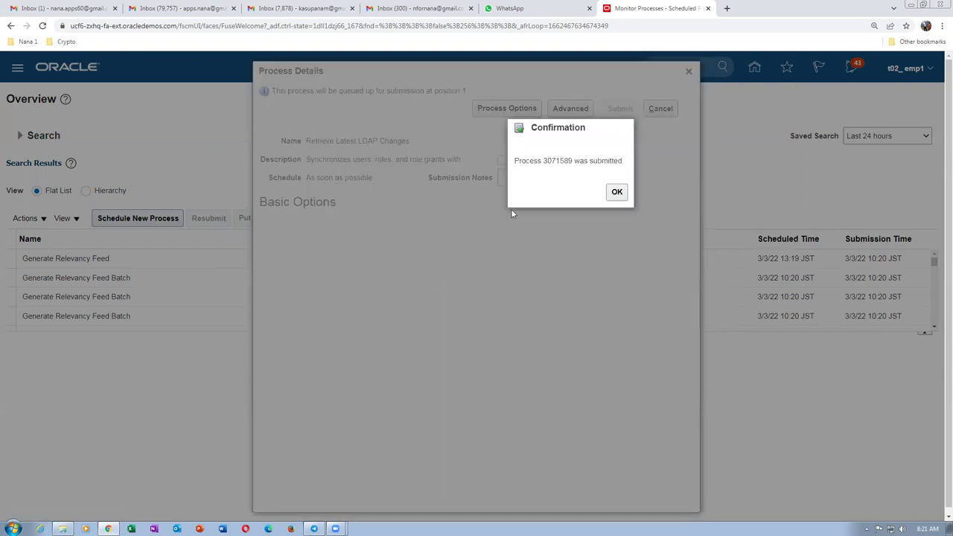
click(617, 191)
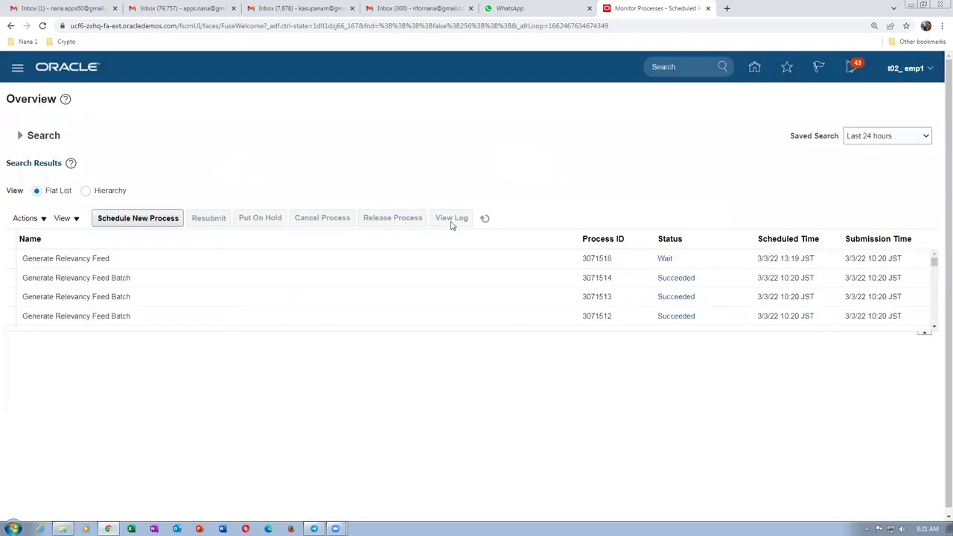
click(484, 219)
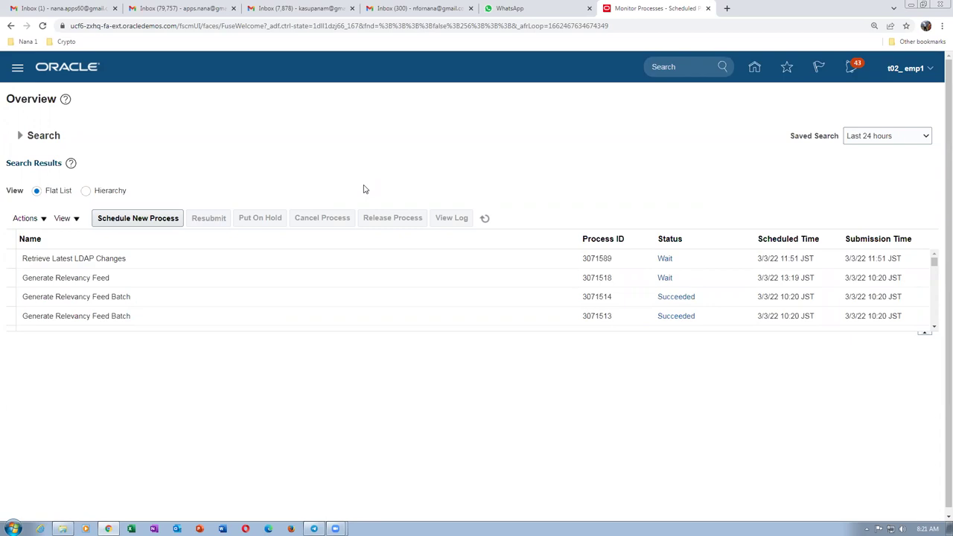
click(204, 261)
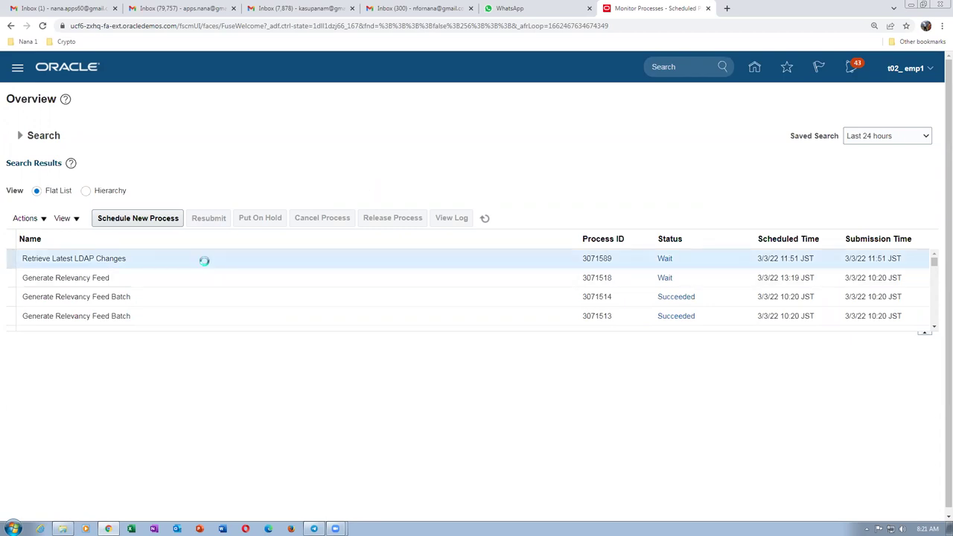
click(484, 219)
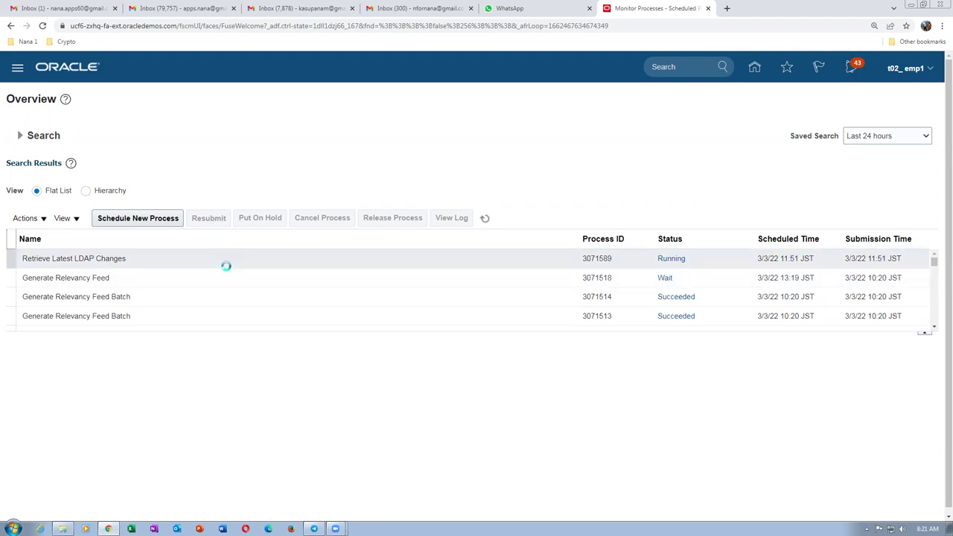
click(63, 528)
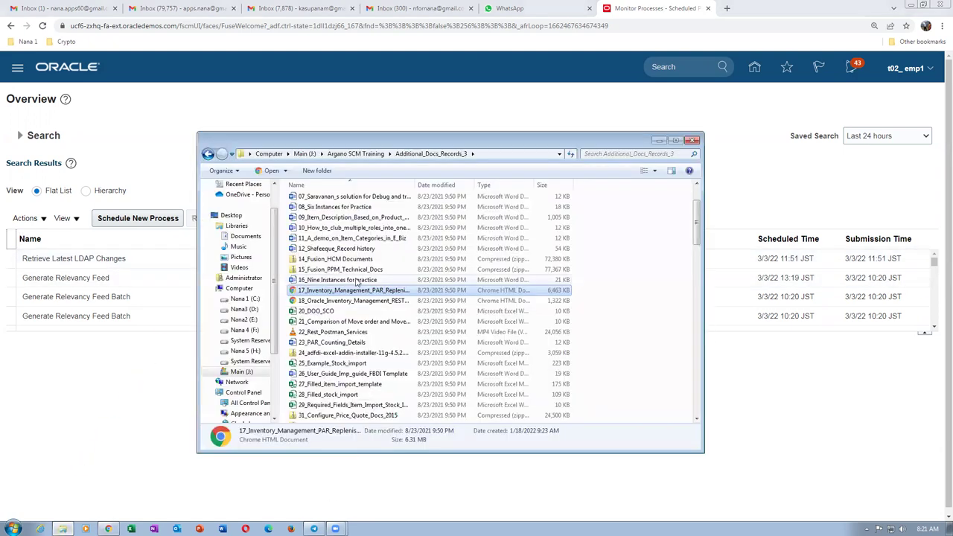
click(345, 154)
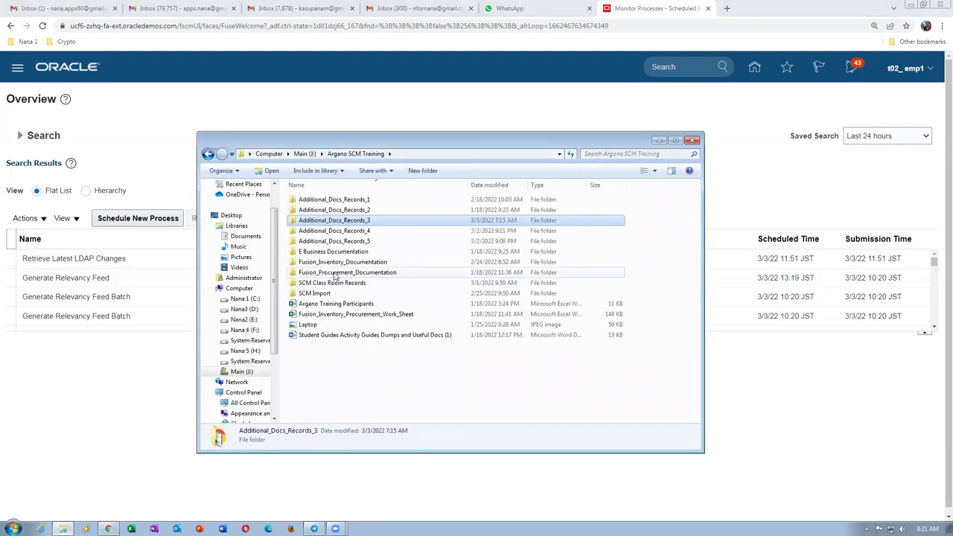
Open the P_to_P_Process workbook from the Fusion_Procurement_Documentation folder in Excel.
double_click(336, 273)
click(336, 273)
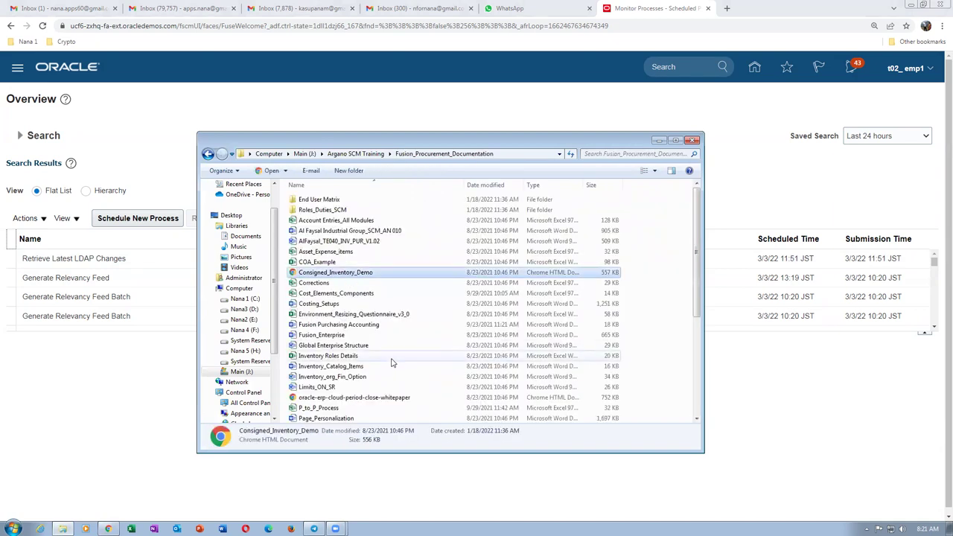
click(376, 408)
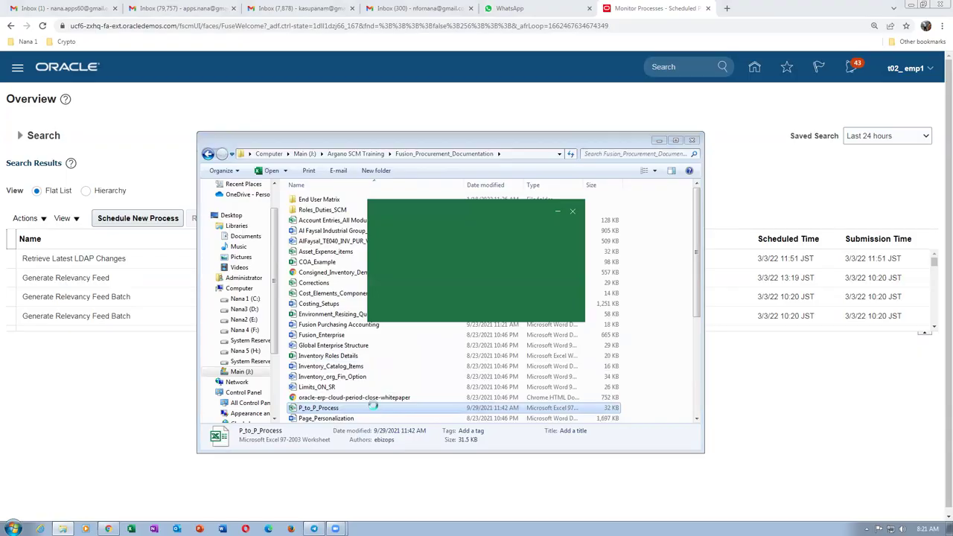
ctrl+scroll(297, 355, up, 2)
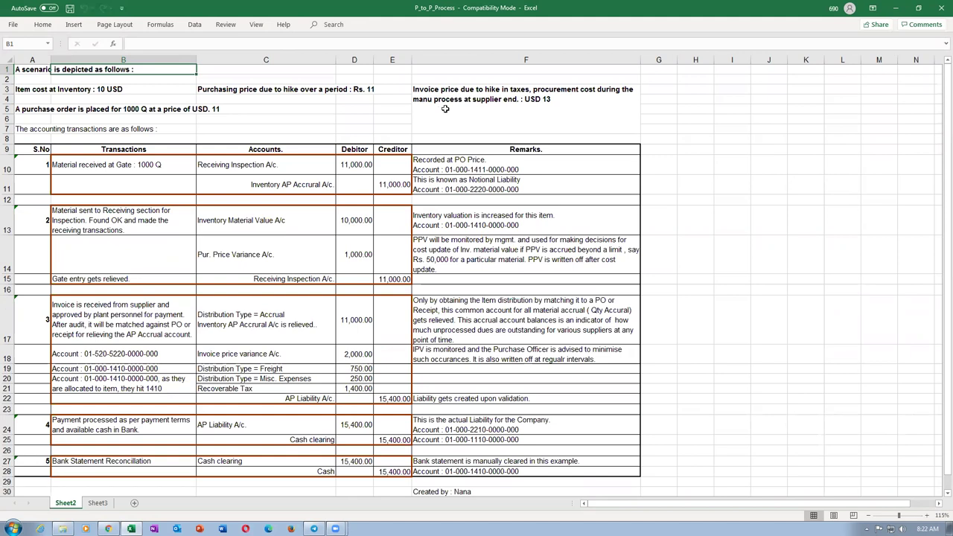
click(319, 93)
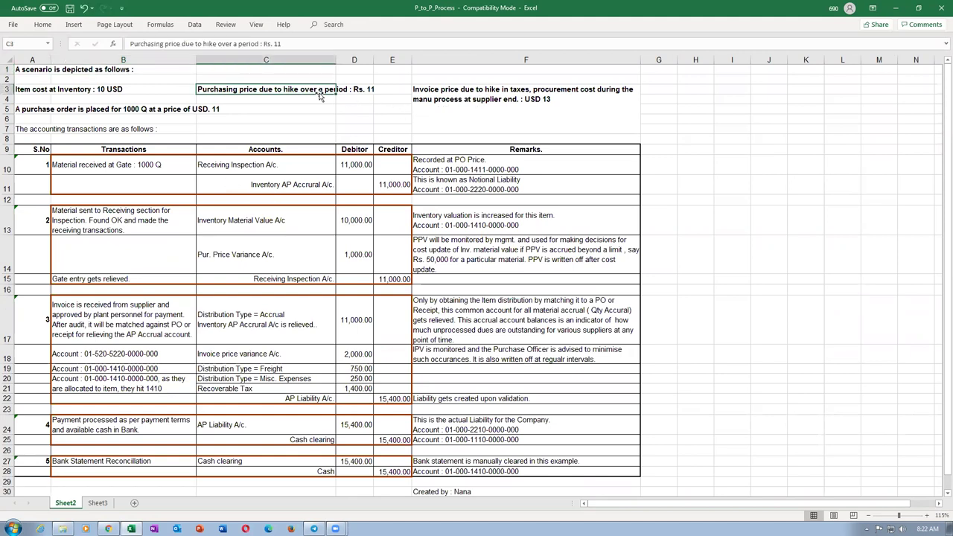
click(246, 166)
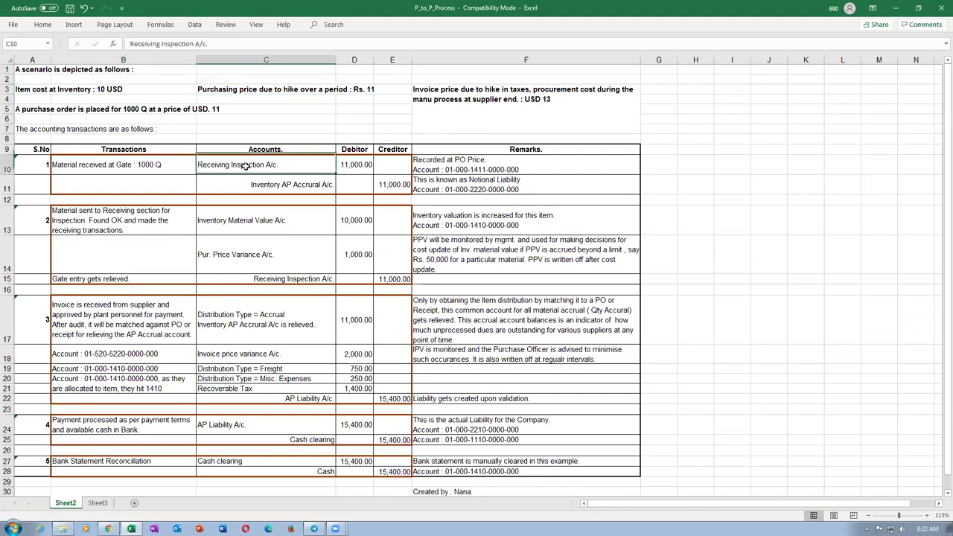
click(353, 165)
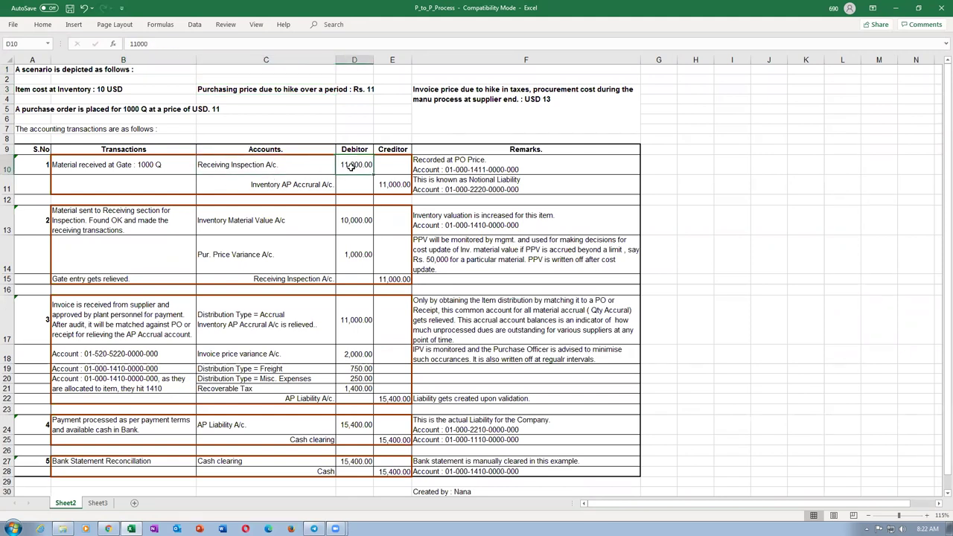
click(227, 168)
click(295, 190)
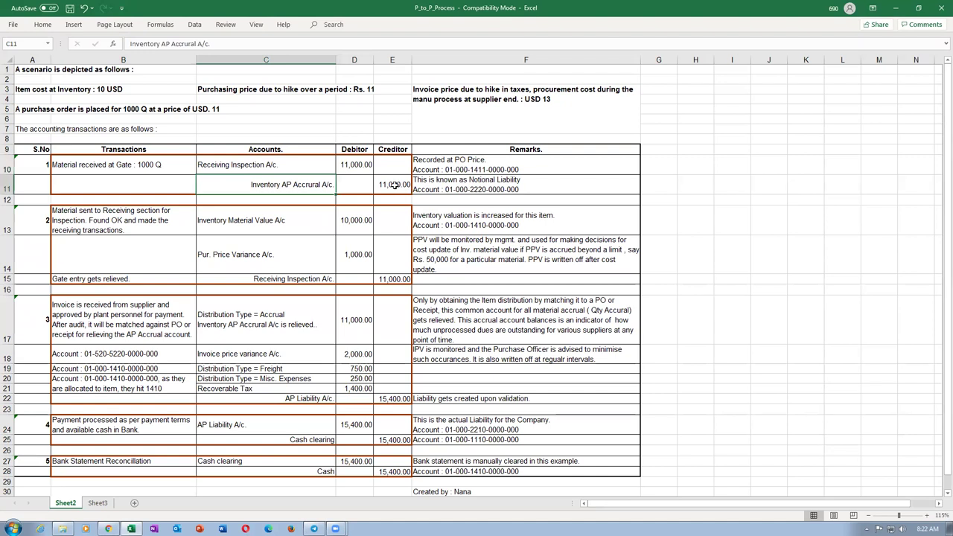
click(395, 185)
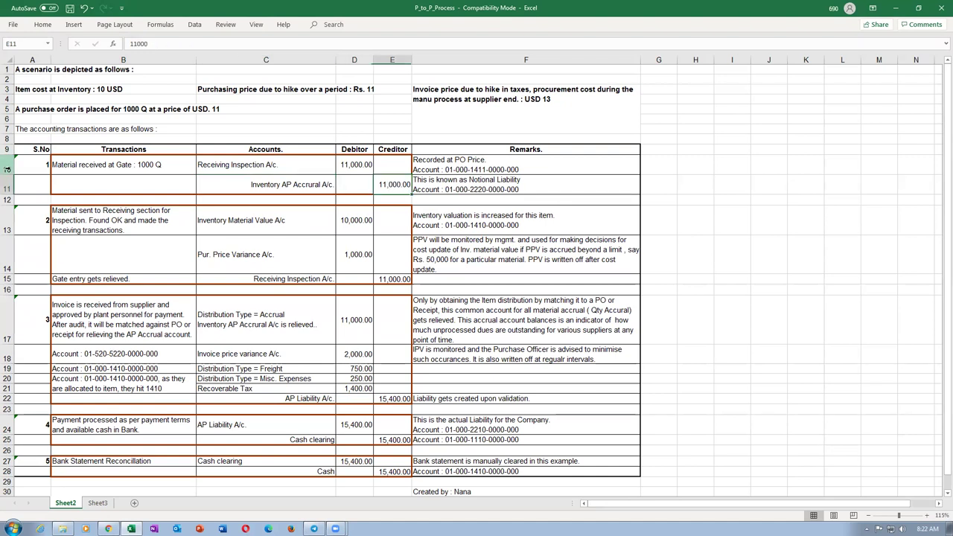
drag(5, 165, 3, 184)
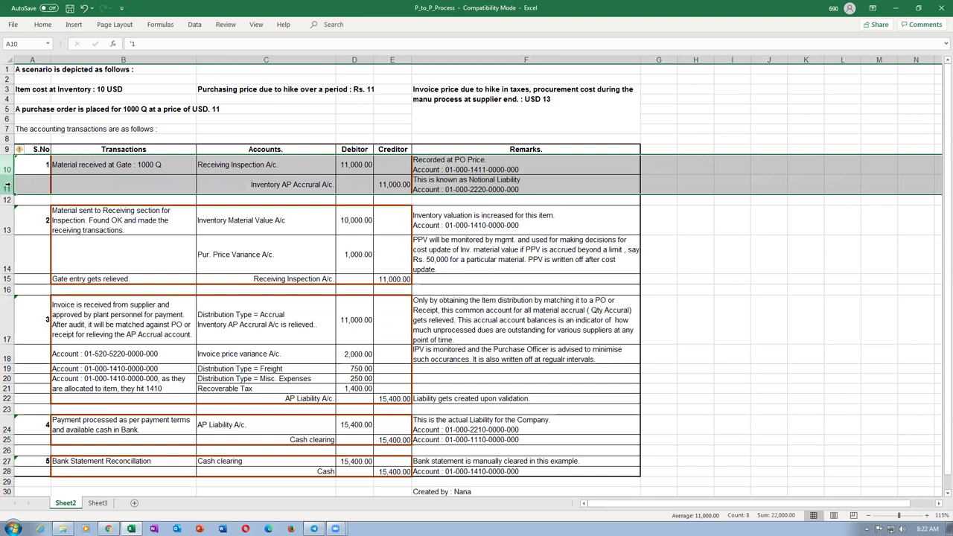
click(104, 230)
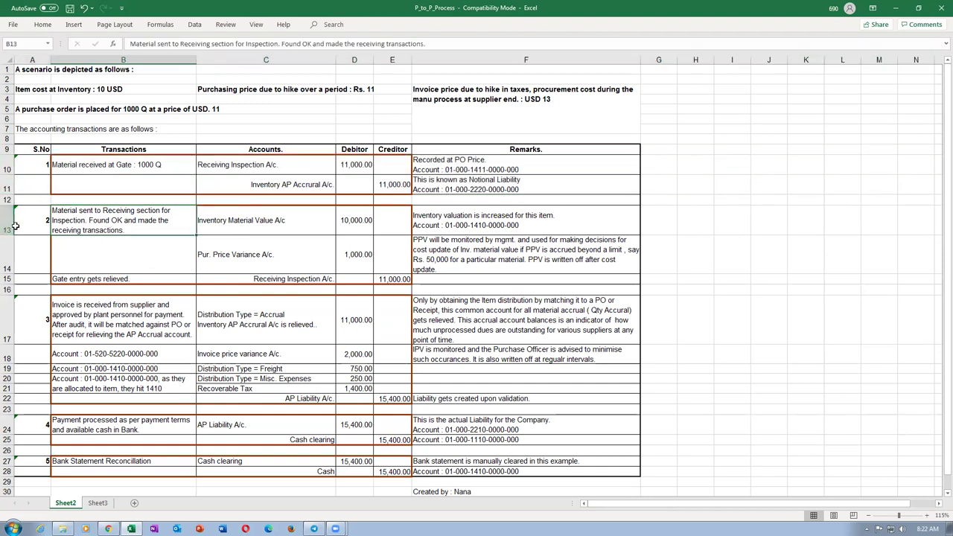
drag(6, 223, 4, 277)
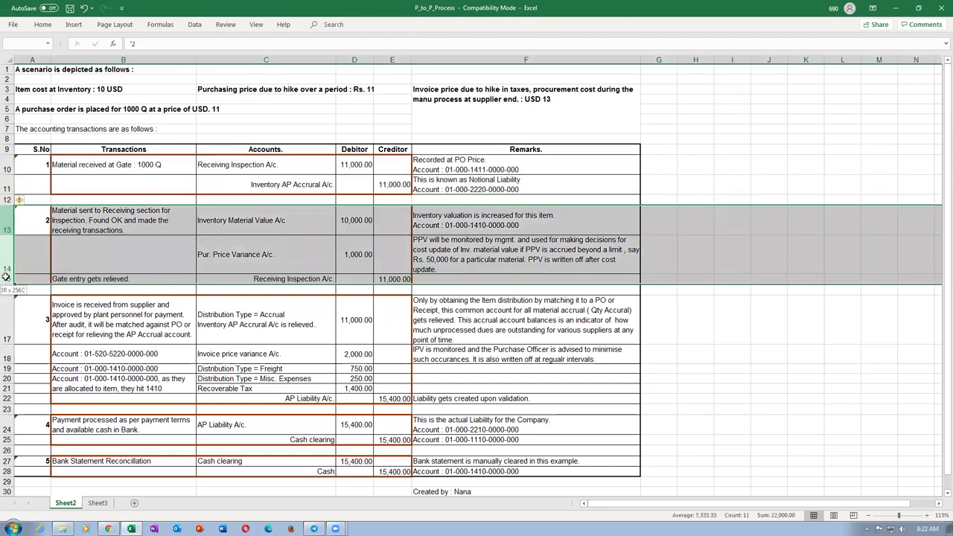
click(244, 261)
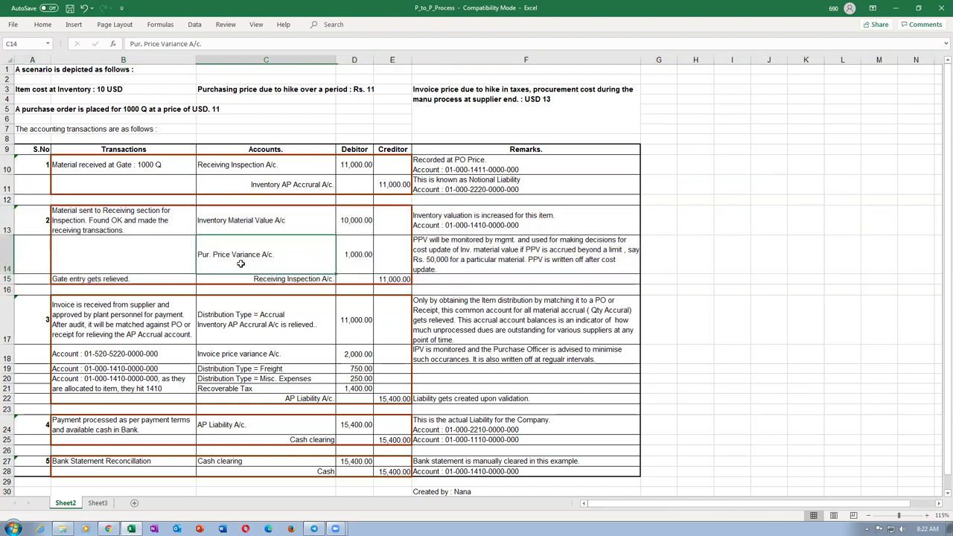
click(114, 259)
click(28, 245)
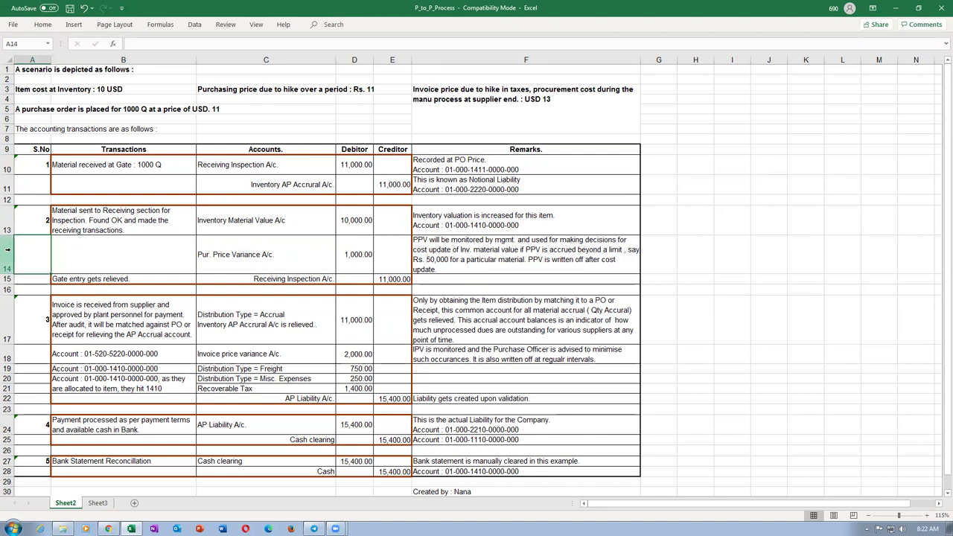
click(8, 249)
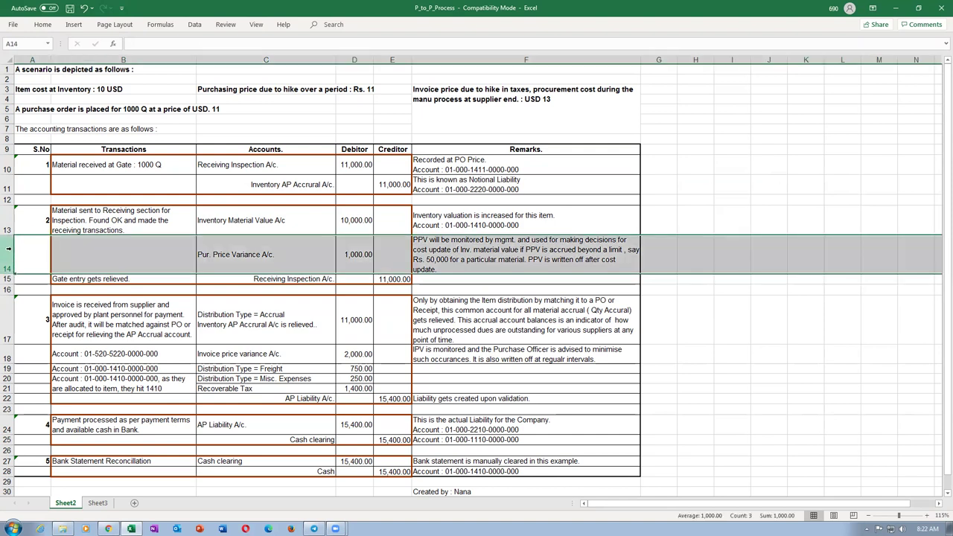
click(232, 228)
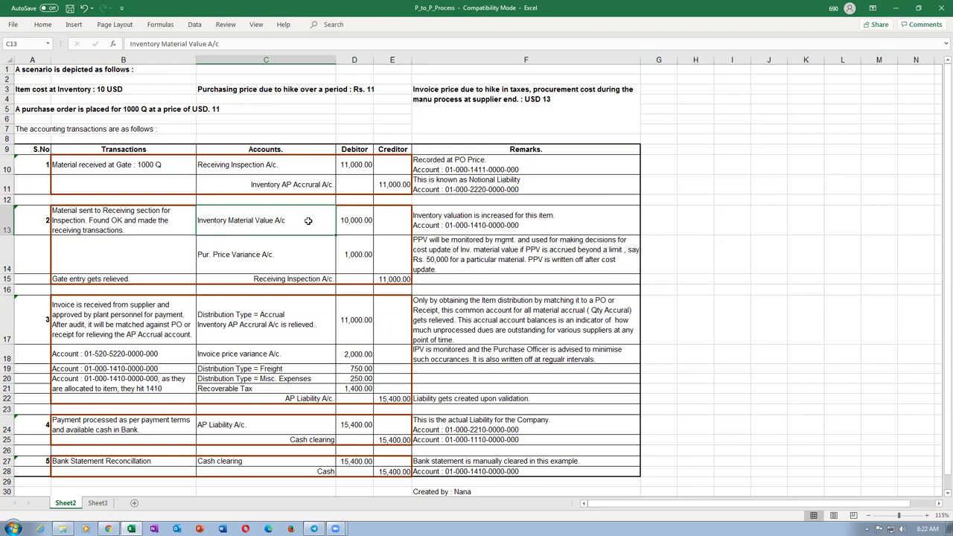
drag(7, 214, 8, 273)
click(238, 222)
click(362, 221)
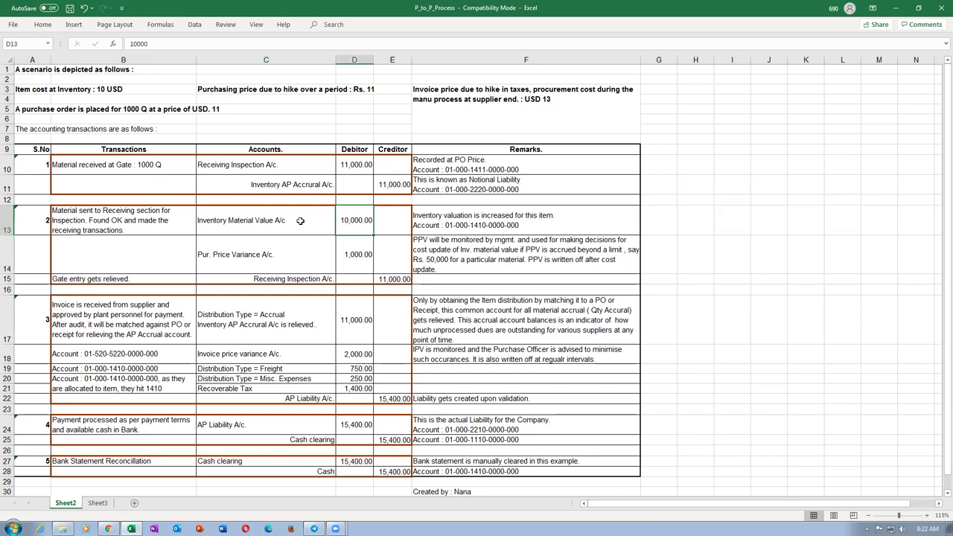
click(278, 282)
click(391, 282)
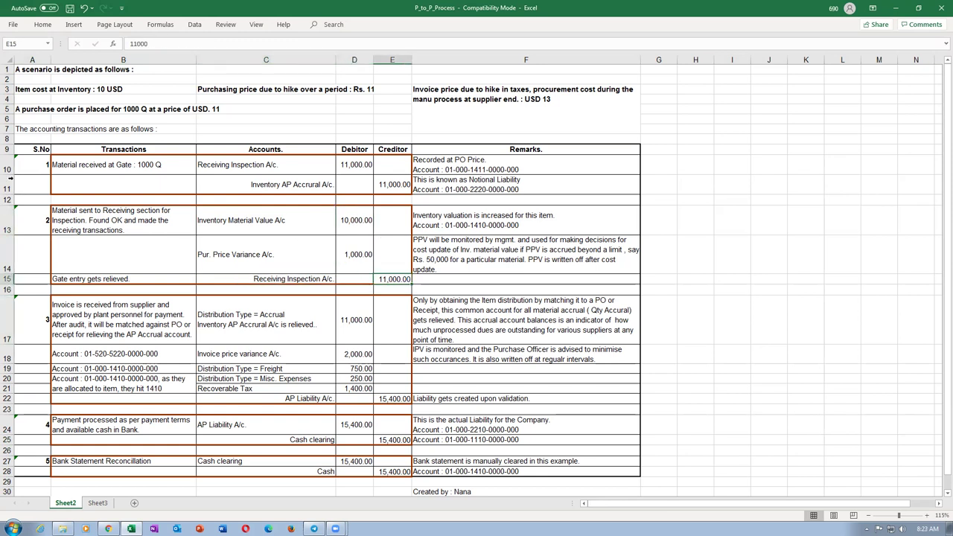
drag(5, 166, 3, 279)
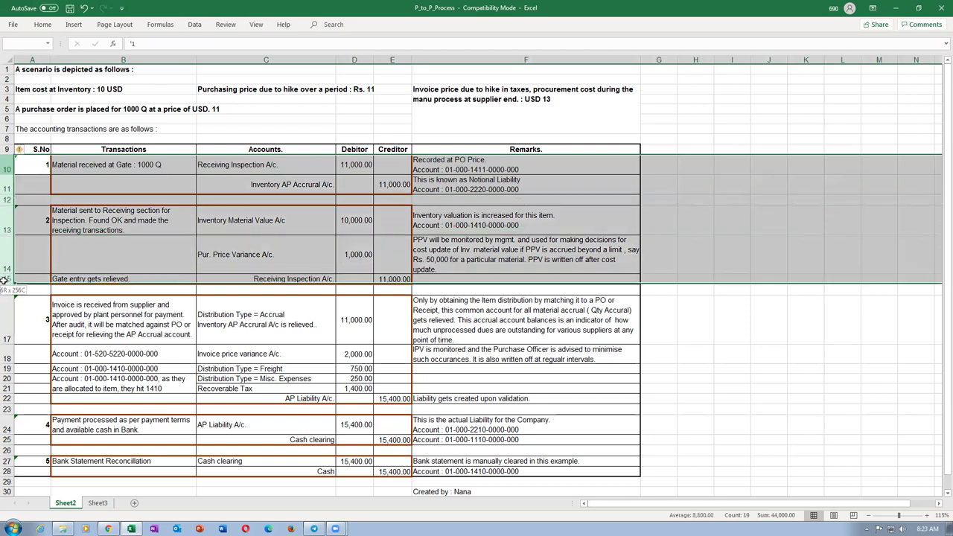
click(399, 185)
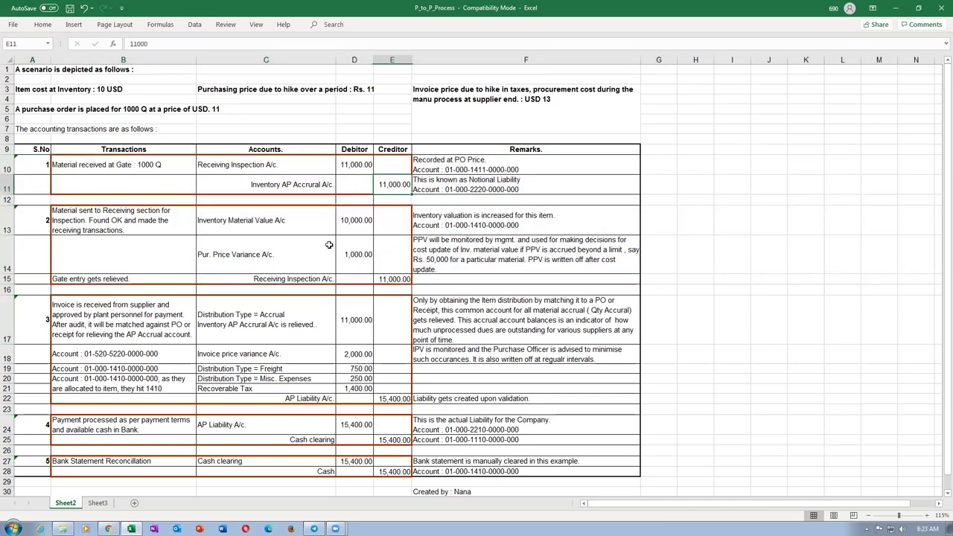
click(290, 225)
click(386, 184)
click(300, 225)
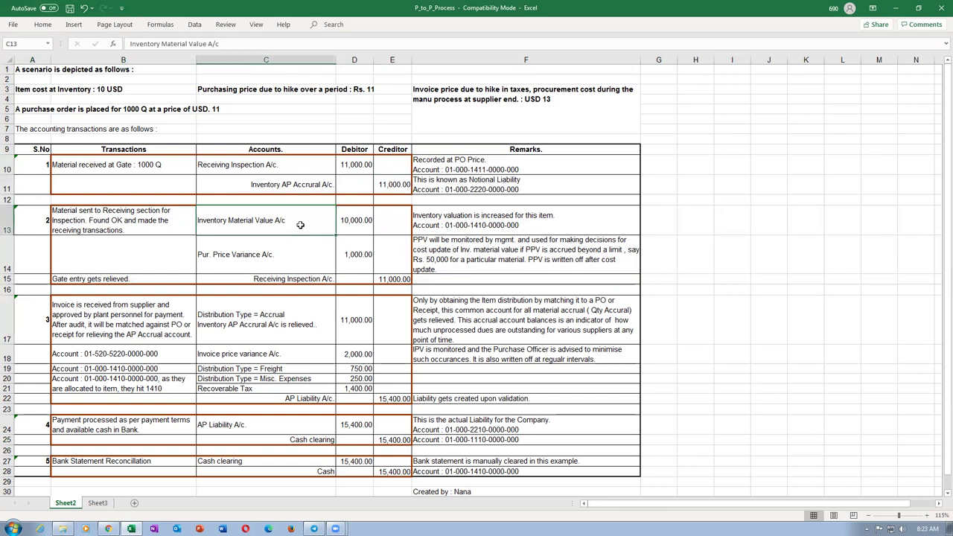
click(92, 325)
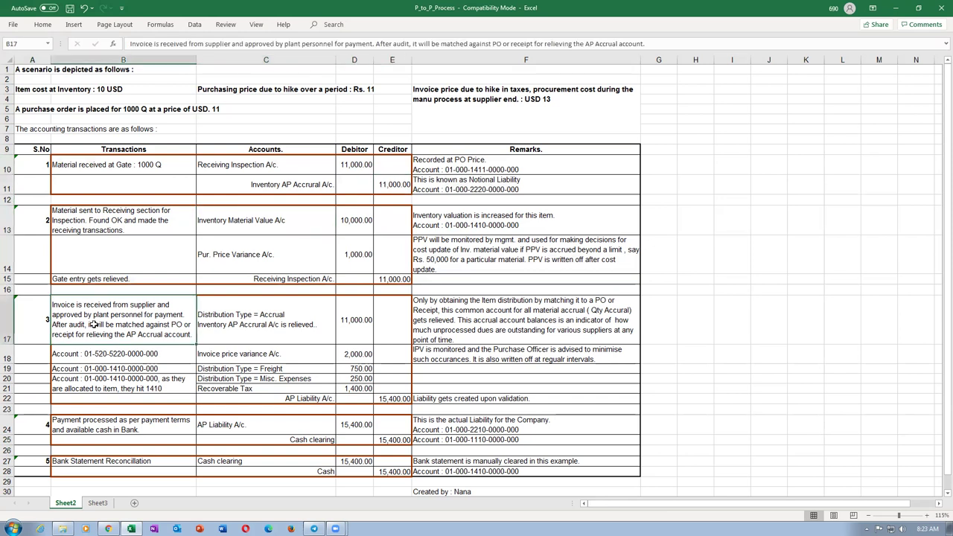
click(392, 184)
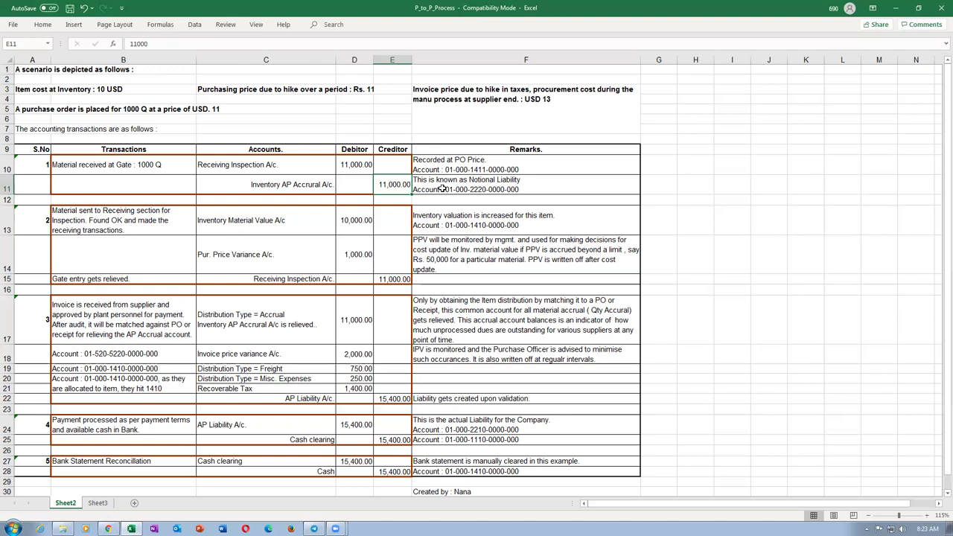
click(275, 330)
click(98, 331)
click(253, 324)
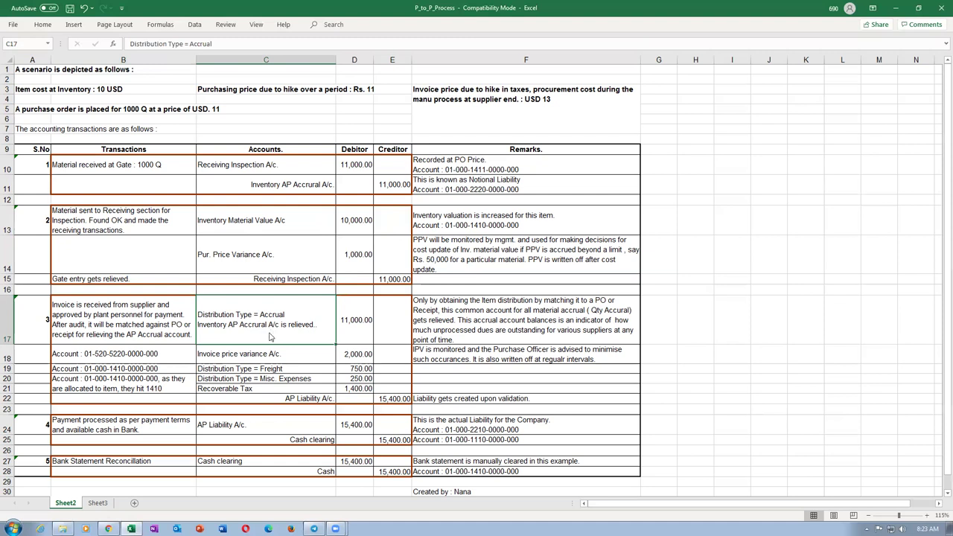
click(110, 329)
click(246, 316)
click(365, 323)
click(357, 278)
click(346, 327)
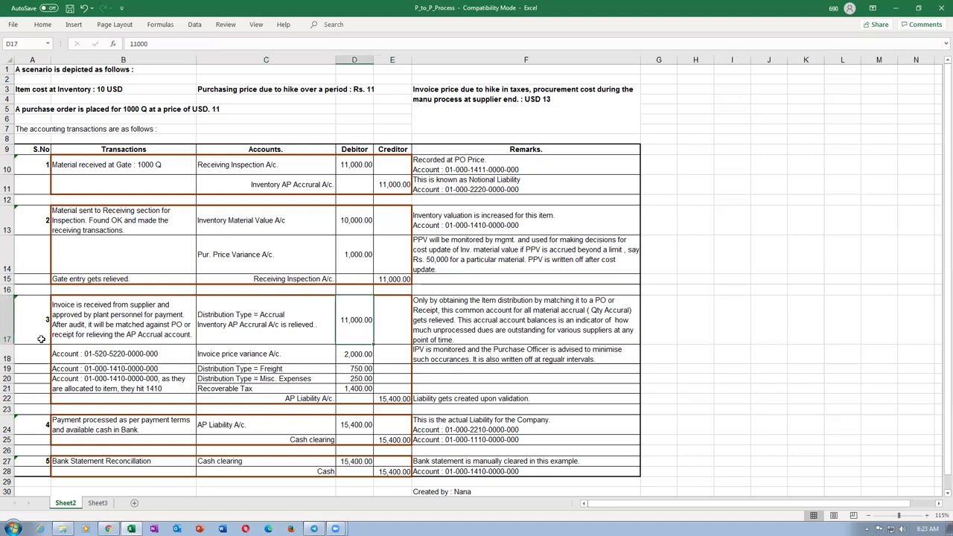
click(6, 357)
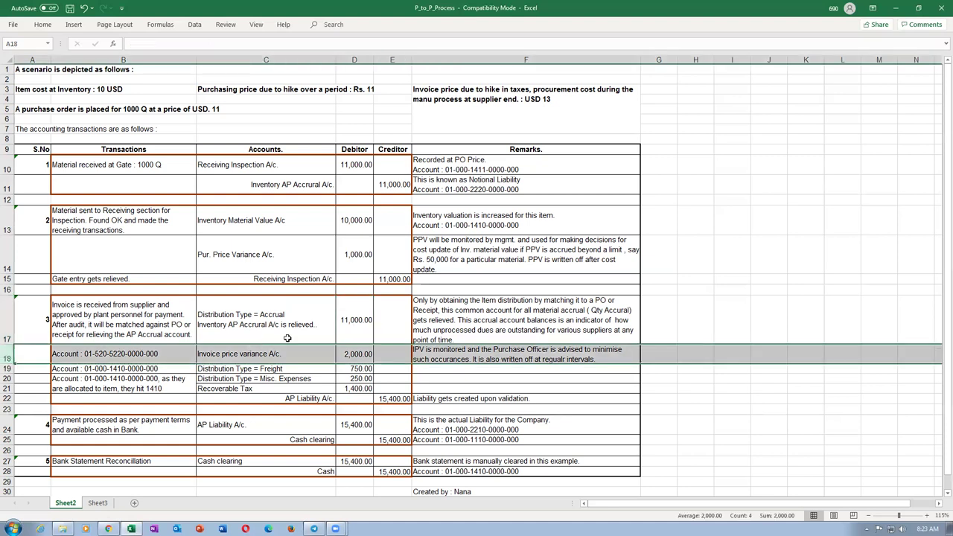
click(251, 88)
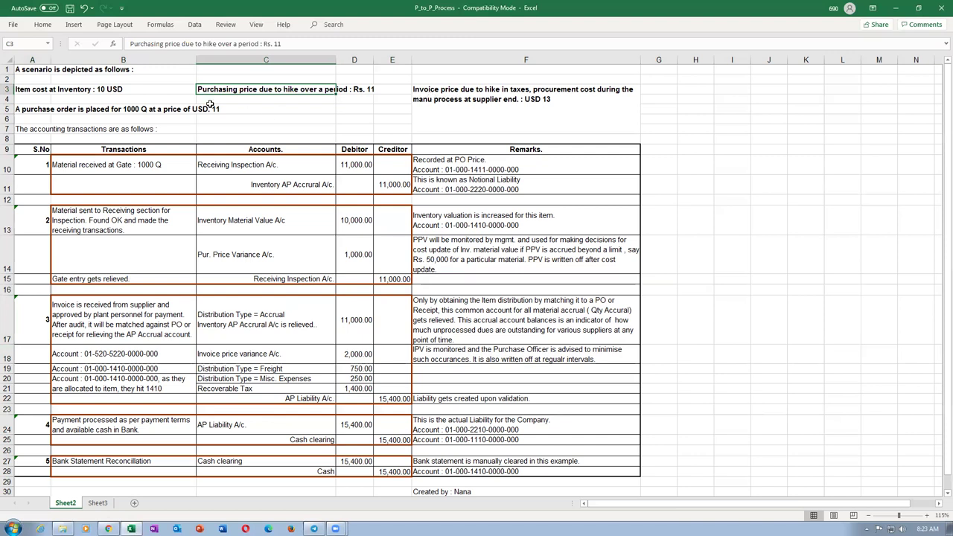
click(432, 97)
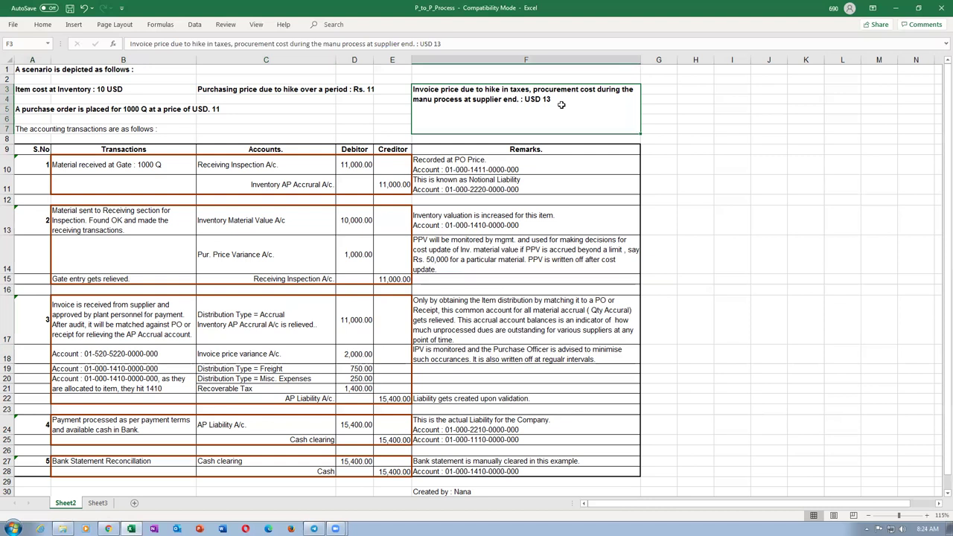
click(208, 88)
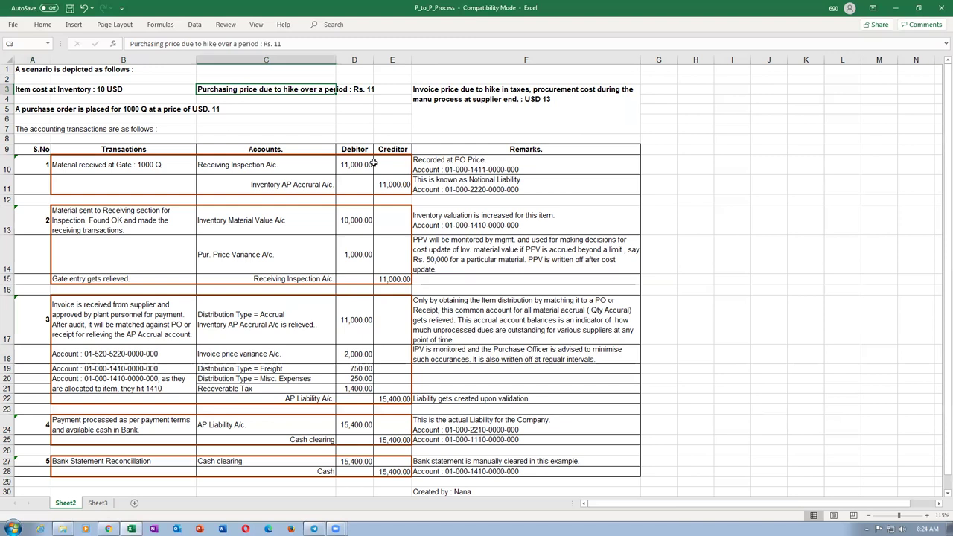
click(446, 120)
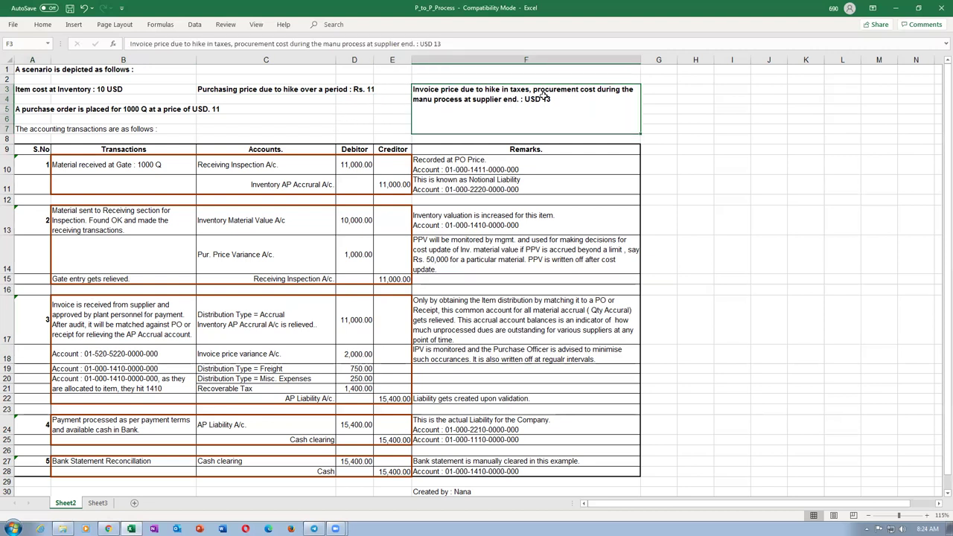
click(246, 358)
key(Right)
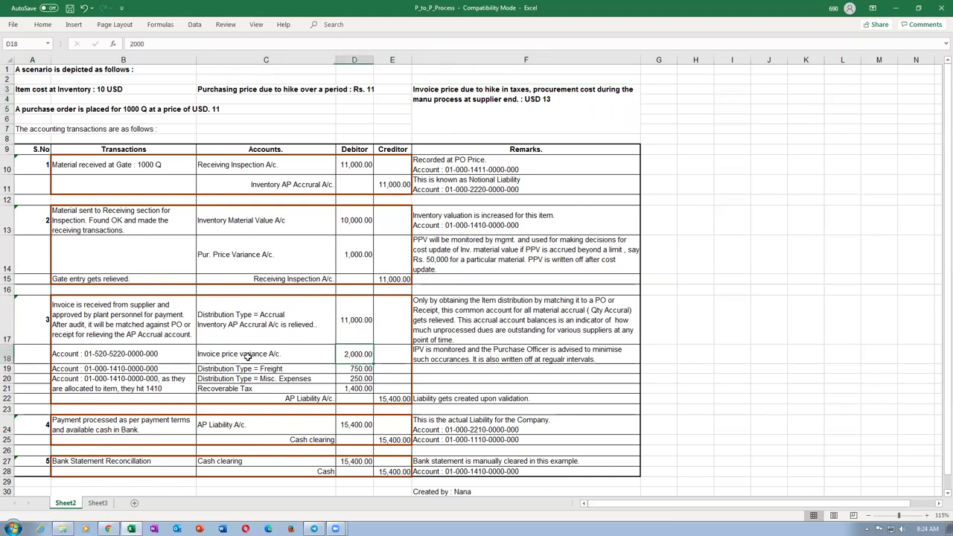
click(247, 357)
click(348, 357)
click(132, 355)
click(256, 356)
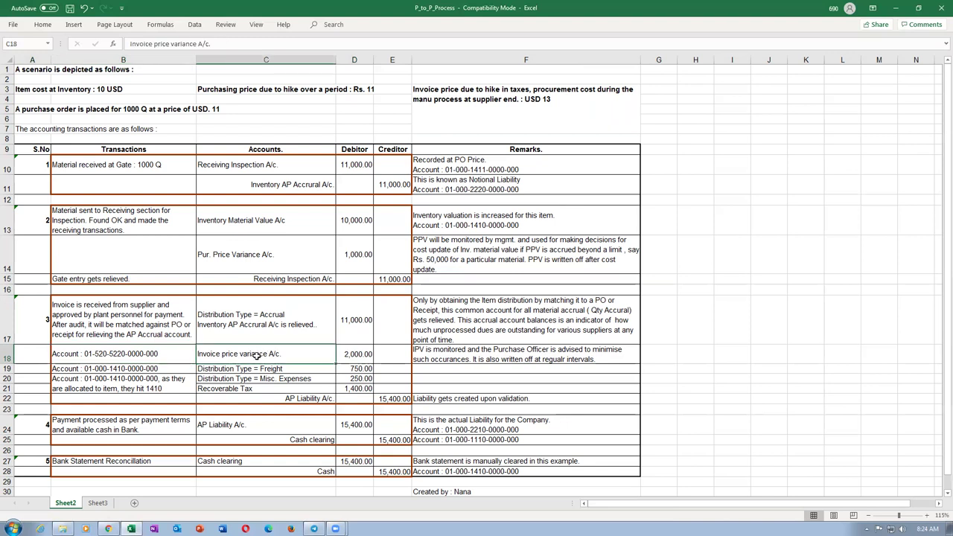
click(357, 355)
click(281, 369)
click(361, 368)
click(301, 380)
click(364, 378)
click(269, 389)
click(356, 389)
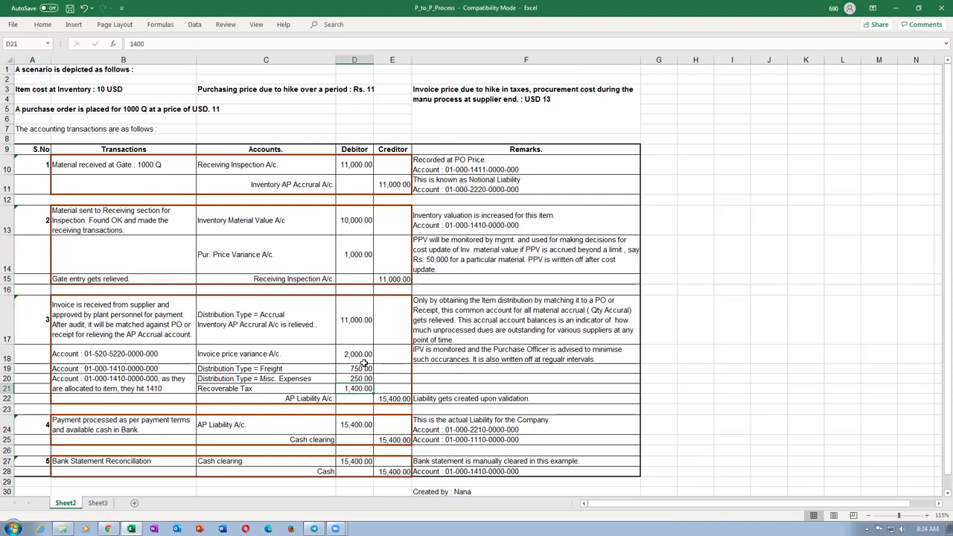
click(304, 400)
click(381, 398)
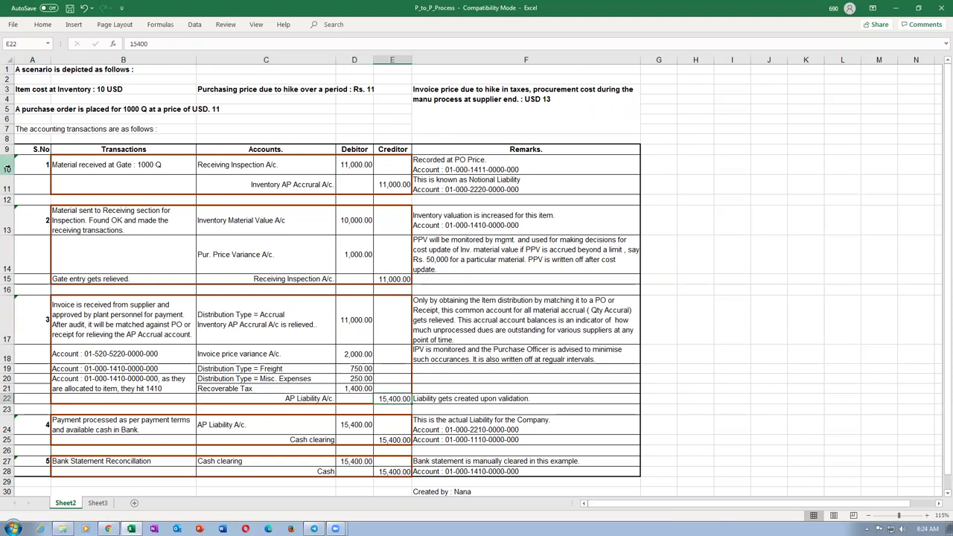
drag(3, 165, 4, 182)
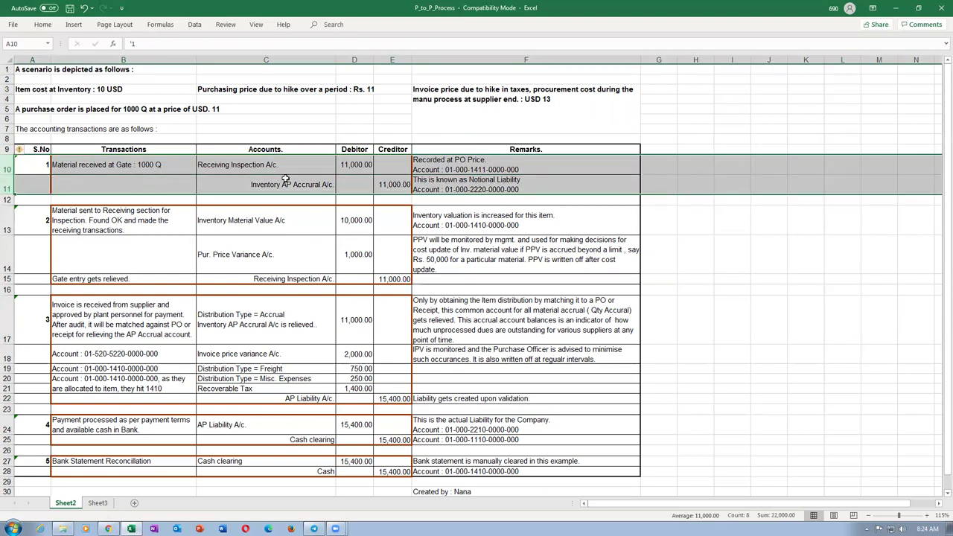
drag(8, 162, 15, 281)
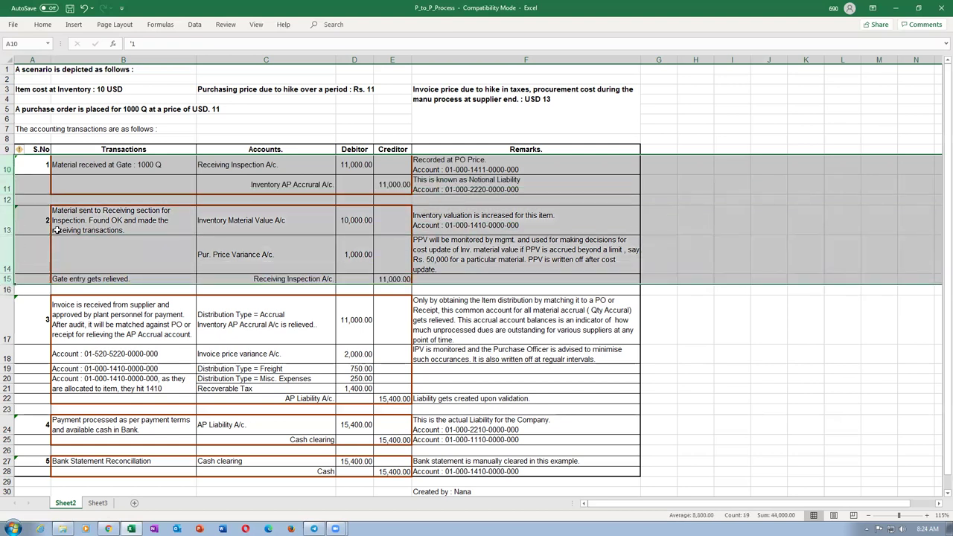
click(45, 187)
drag(6, 166, 34, 403)
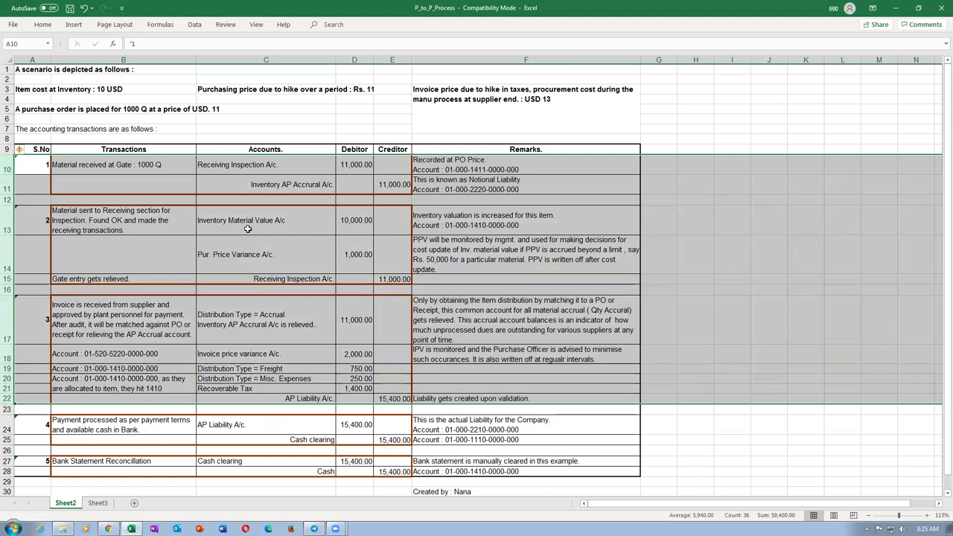
click(385, 399)
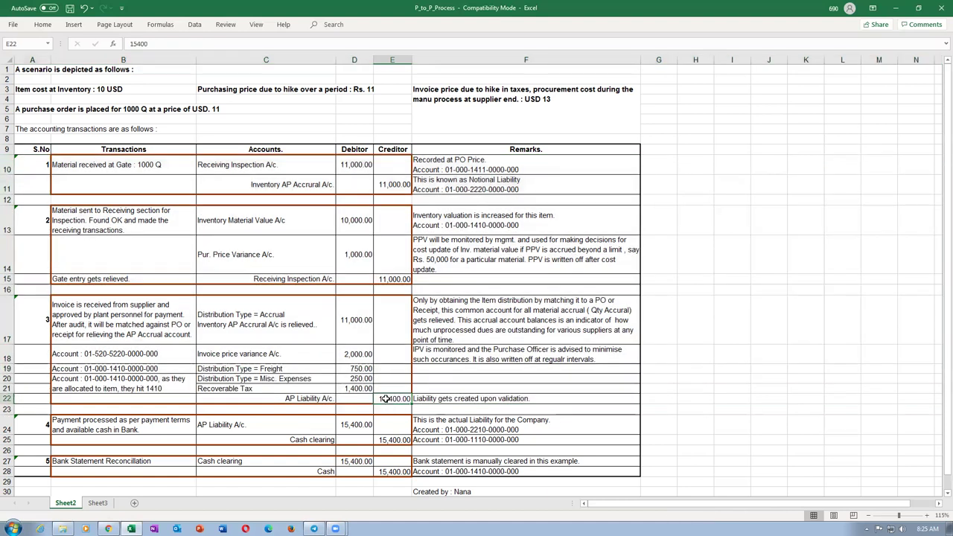
click(452, 188)
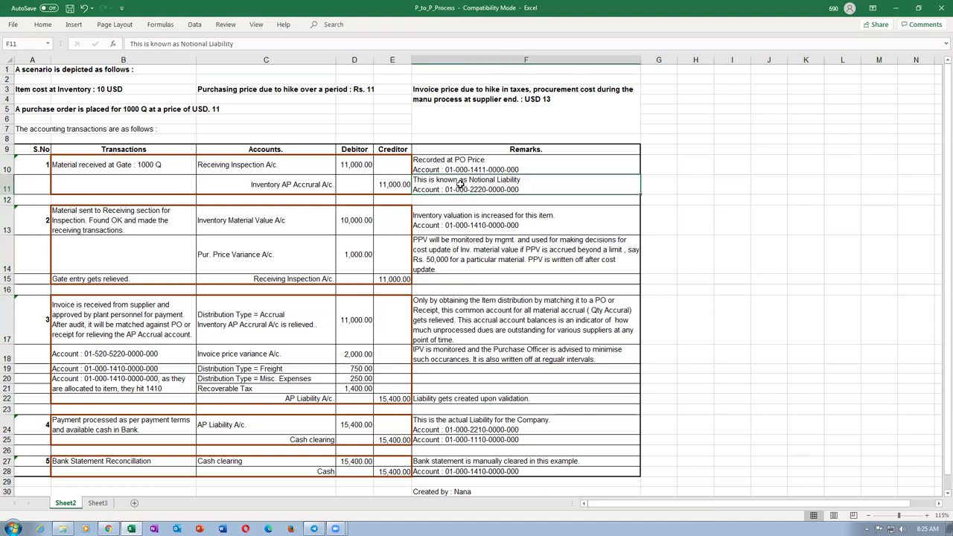
click(306, 399)
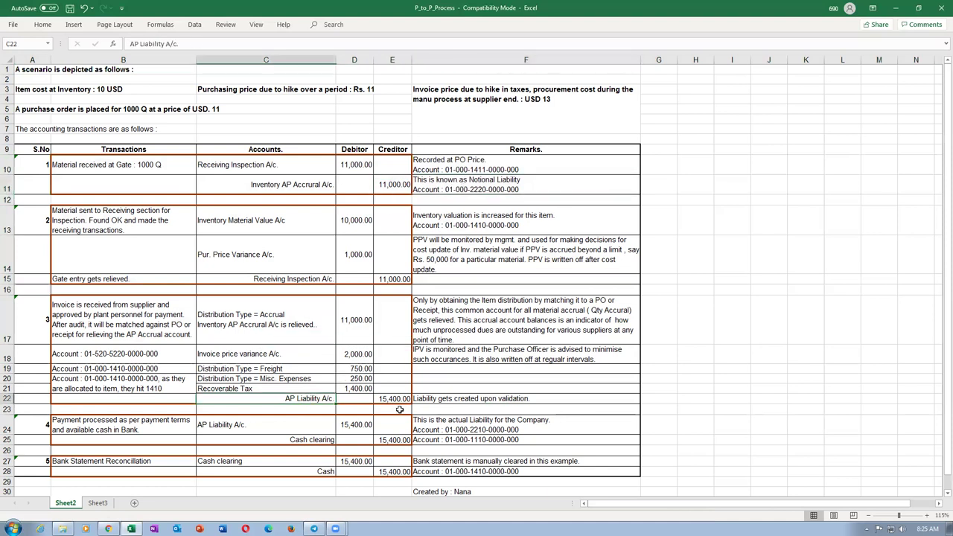
drag(400, 409, 399, 400)
drag(7, 151, 35, 402)
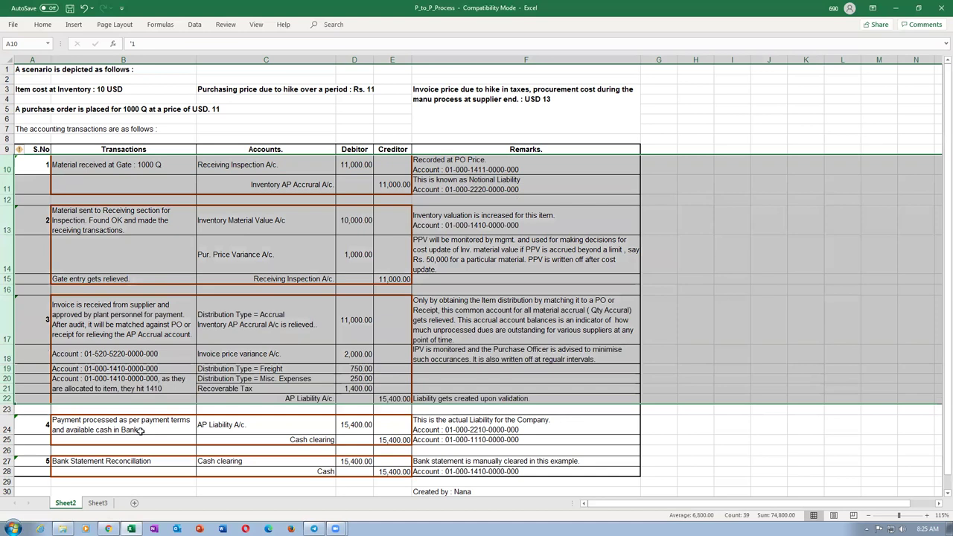
click(140, 430)
click(224, 425)
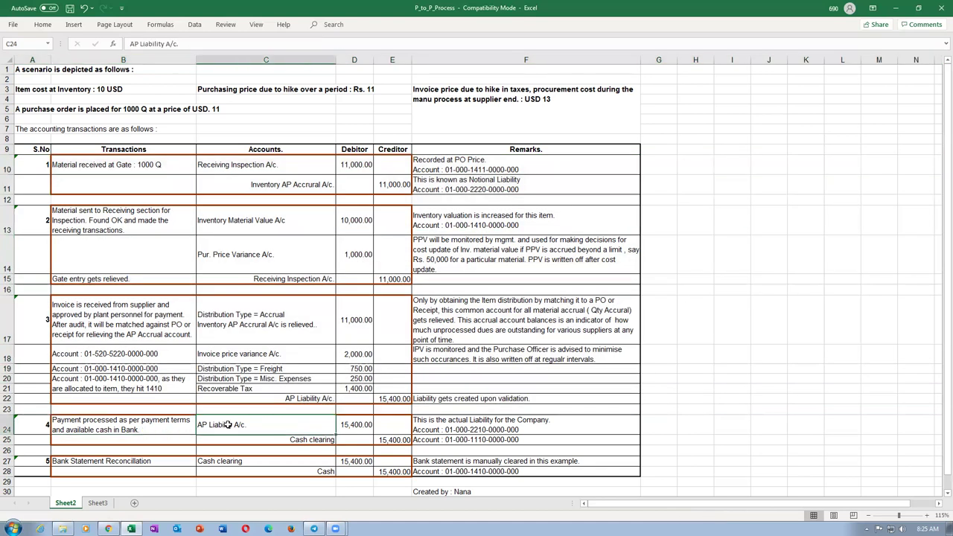
click(392, 401)
click(363, 424)
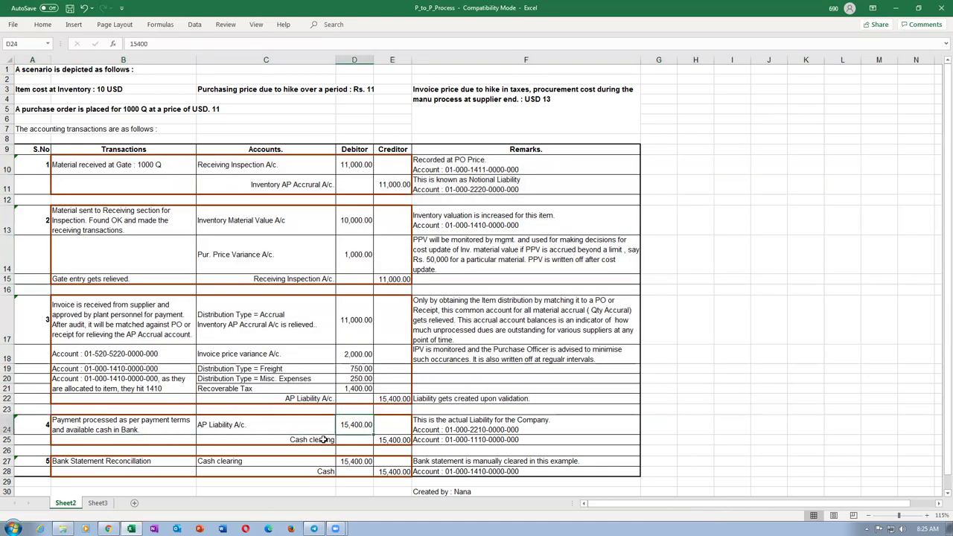
click(319, 440)
click(394, 442)
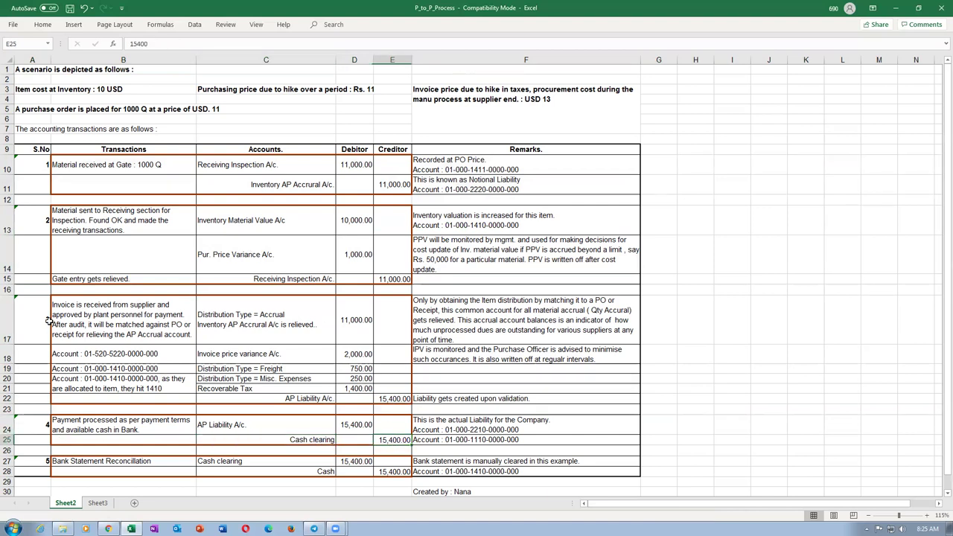
drag(9, 163, 43, 470)
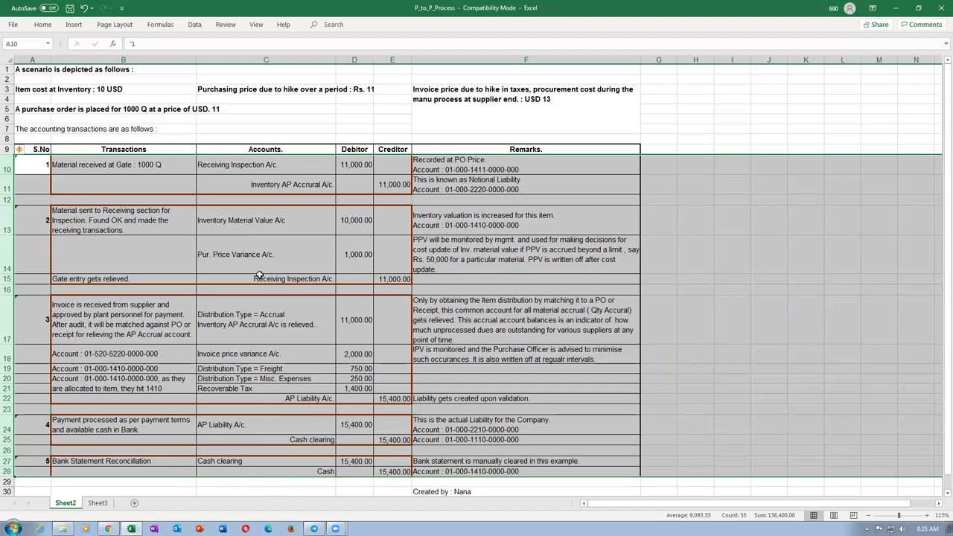
click(253, 211)
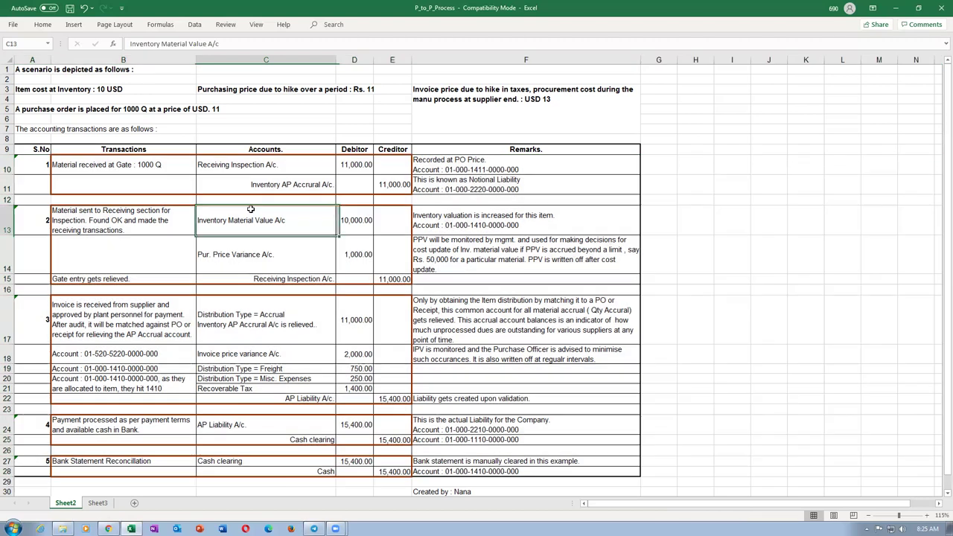
click(398, 471)
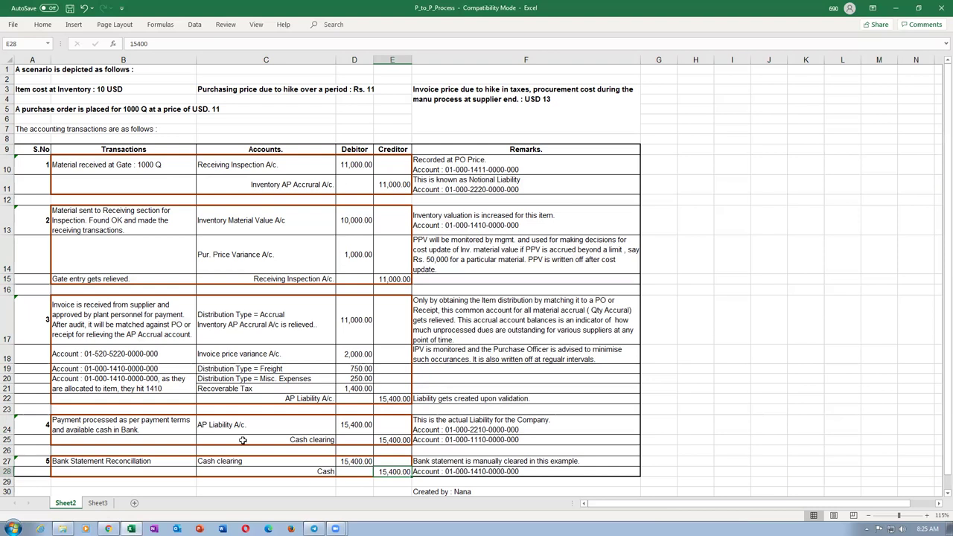
click(245, 226)
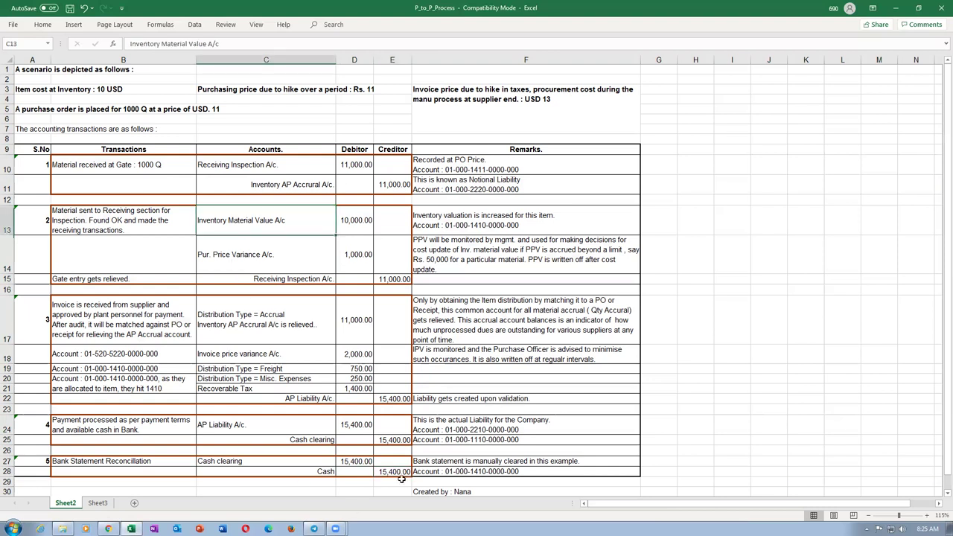
click(398, 471)
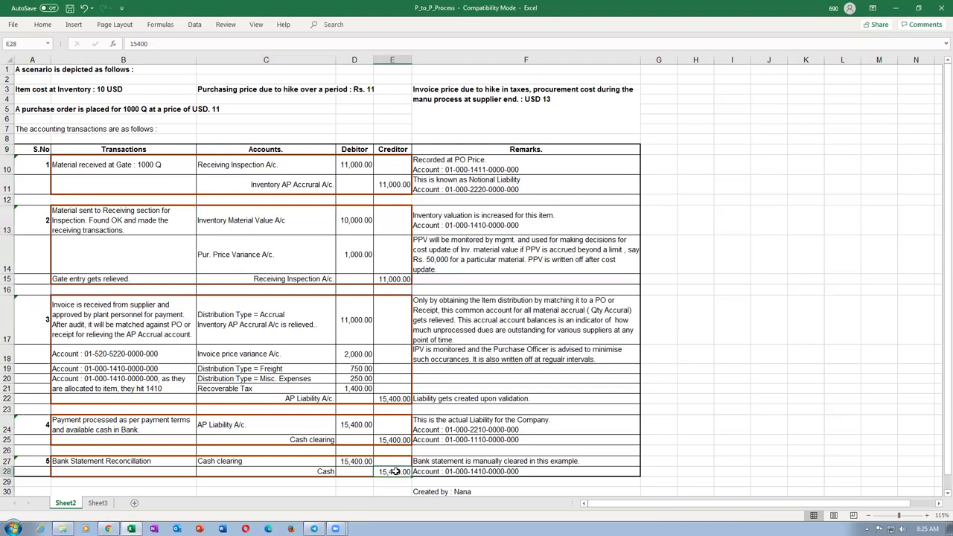
click(241, 222)
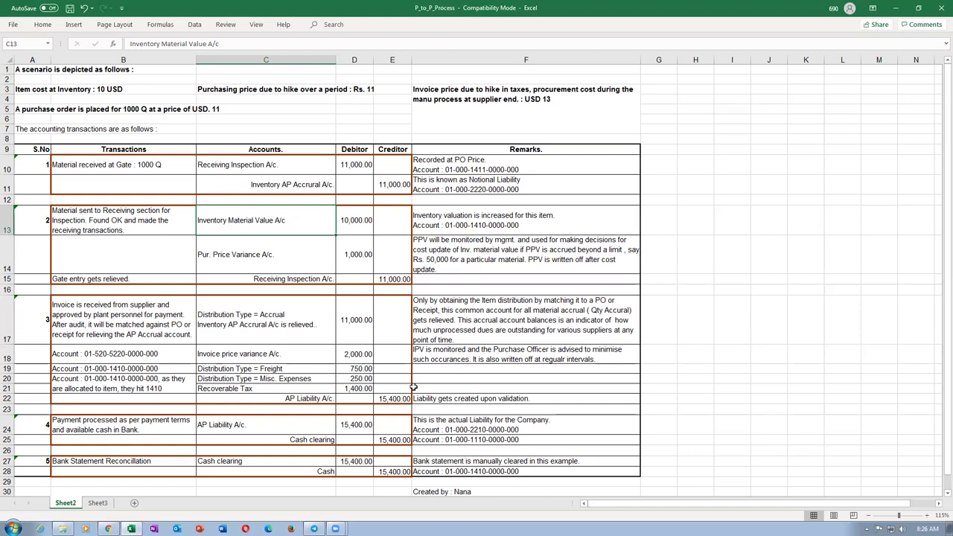
click(313, 461)
click(311, 474)
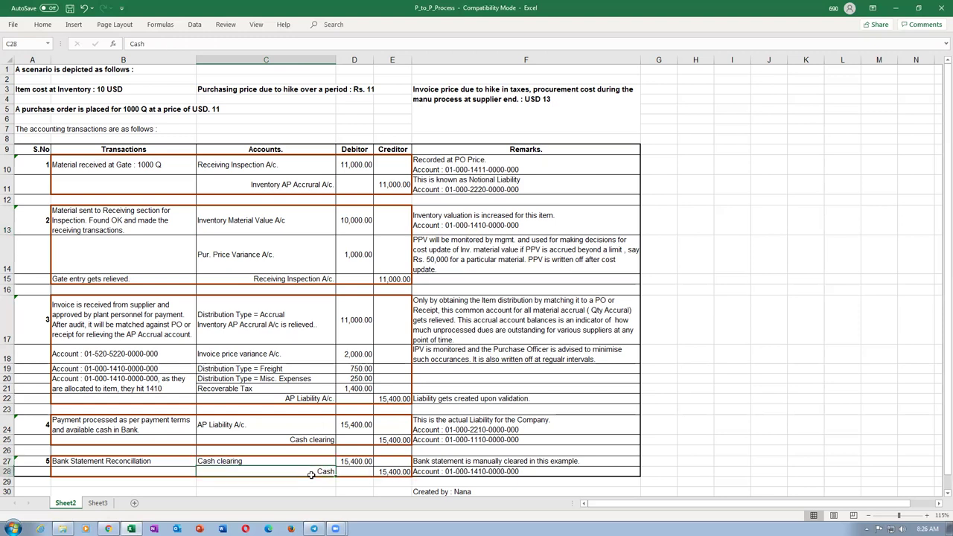
click(392, 472)
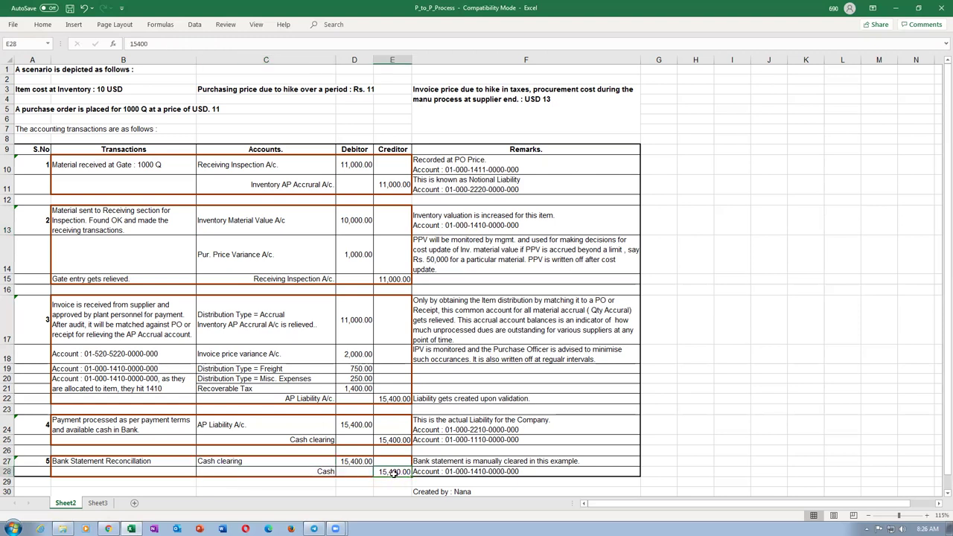
click(282, 230)
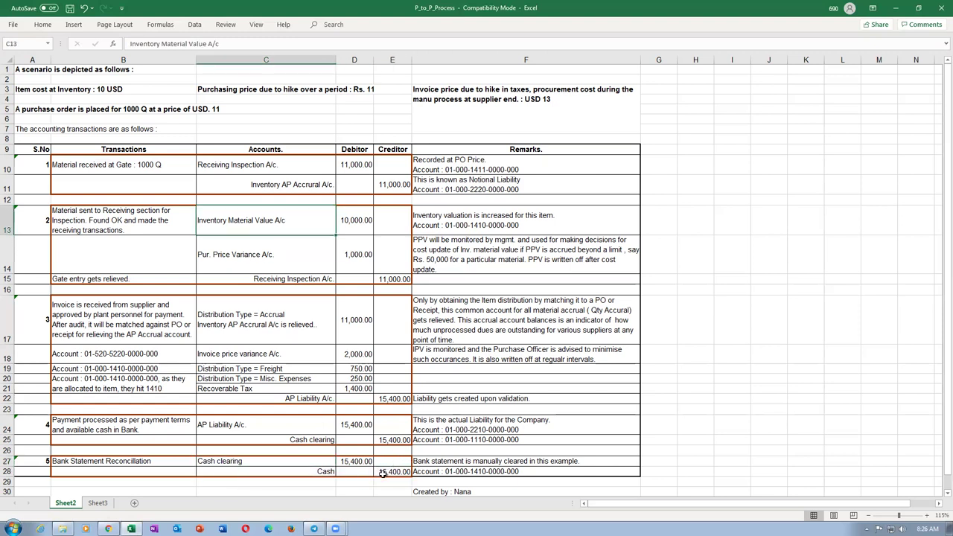
click(382, 473)
click(296, 217)
click(389, 474)
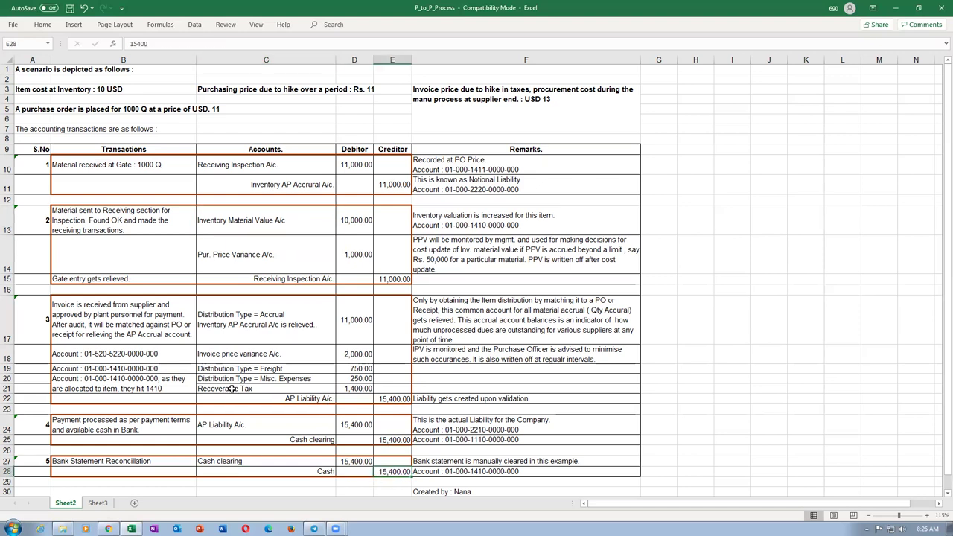
click(119, 324)
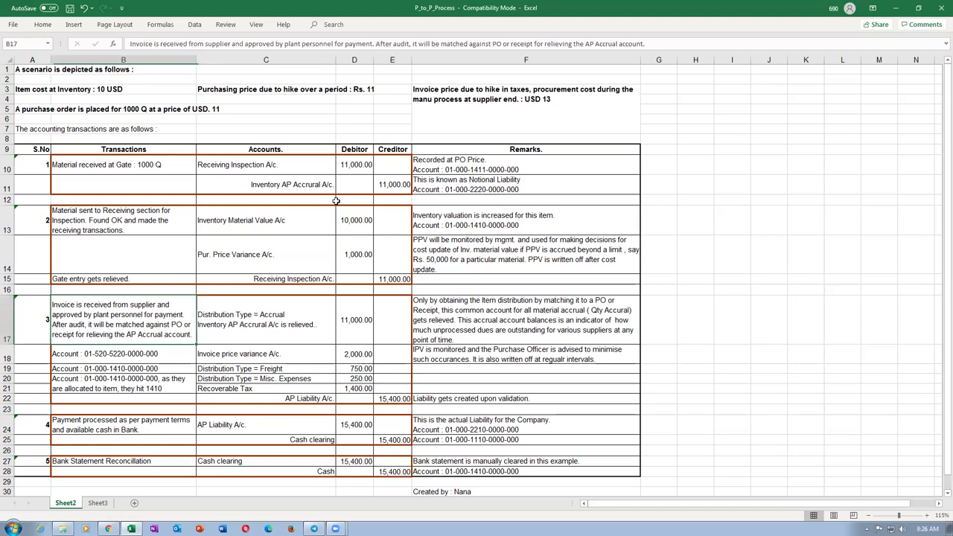
click(235, 221)
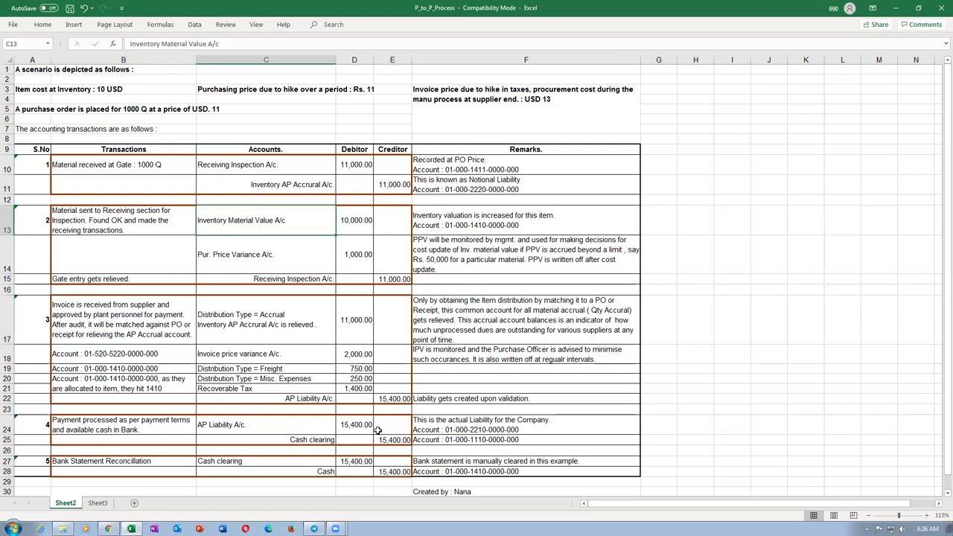
click(384, 472)
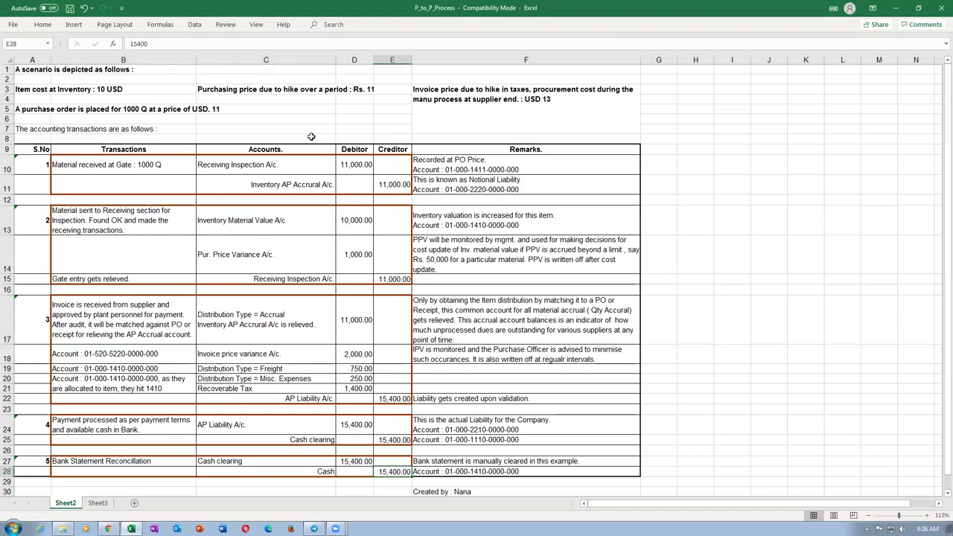
click(269, 223)
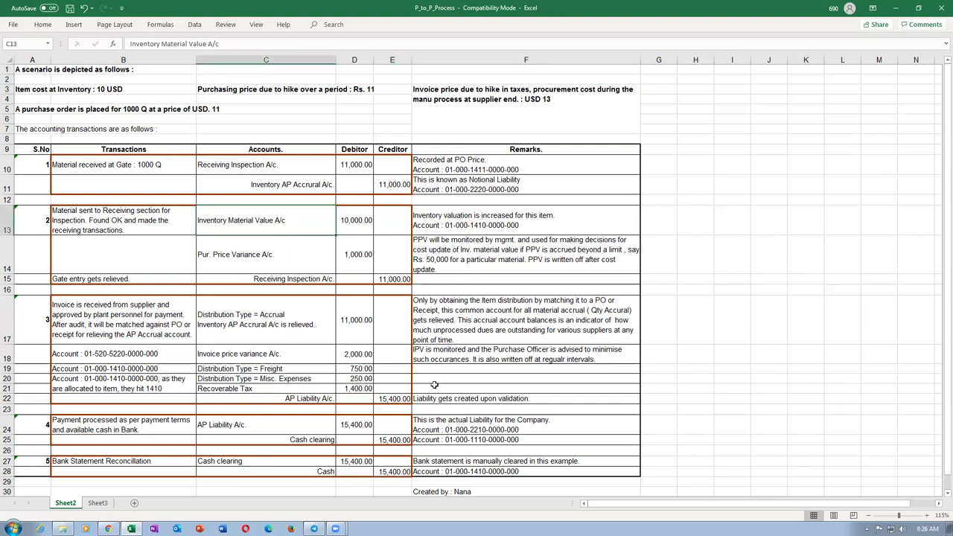
click(385, 472)
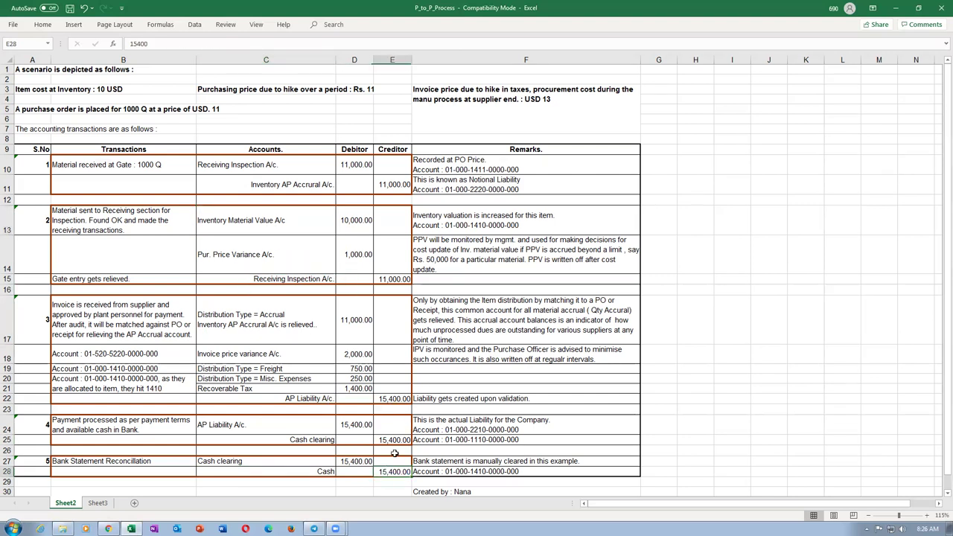
click(272, 227)
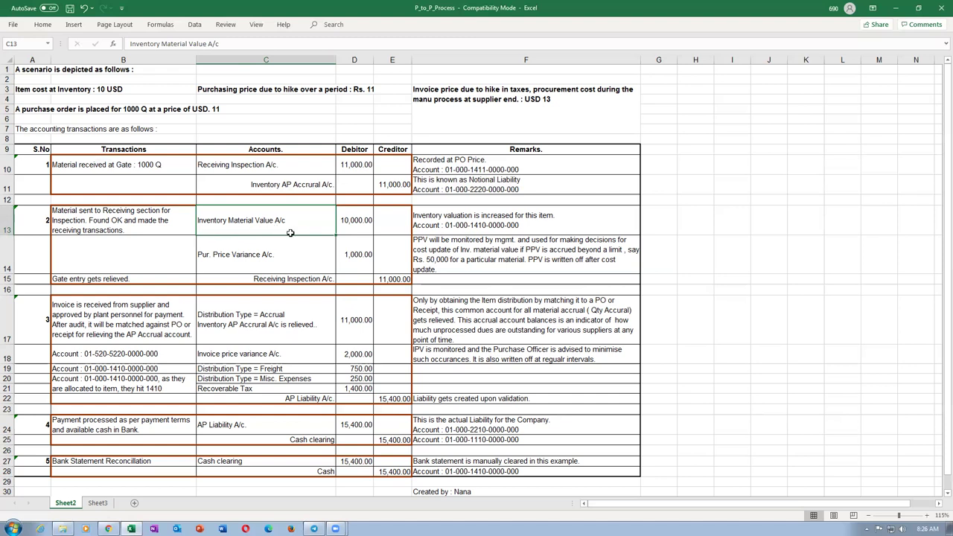
click(347, 221)
click(270, 220)
click(109, 529)
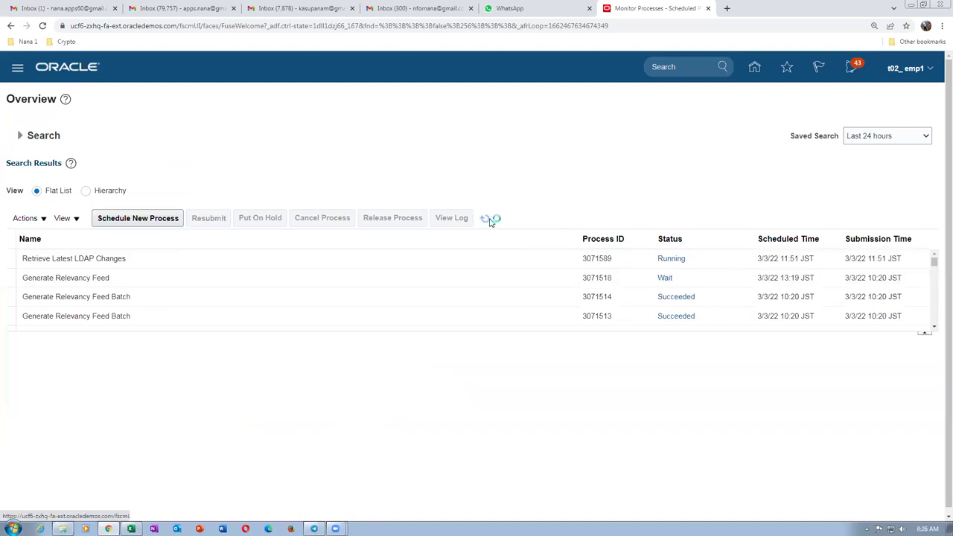
Refresh the Scheduled Processes list twice; process 3071589 is still Running.
click(485, 218)
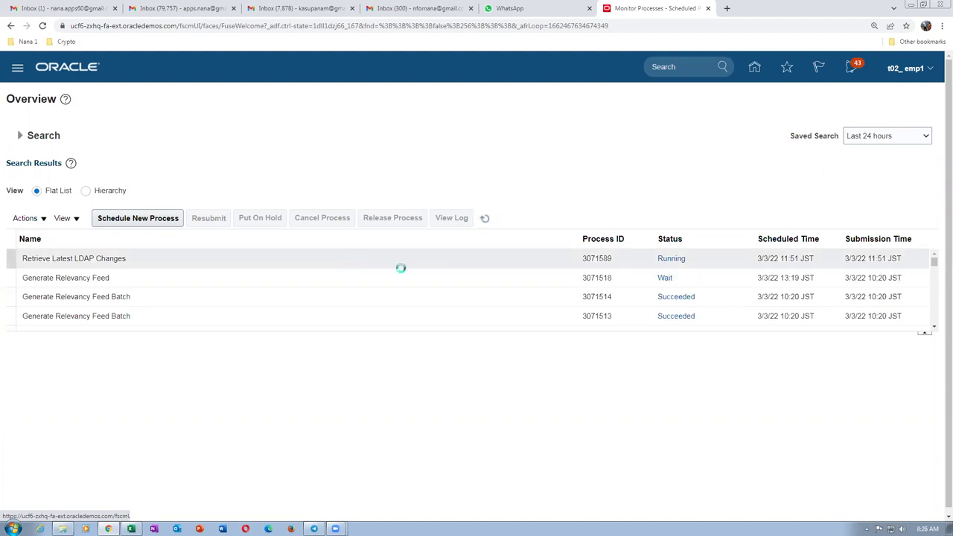
click(485, 218)
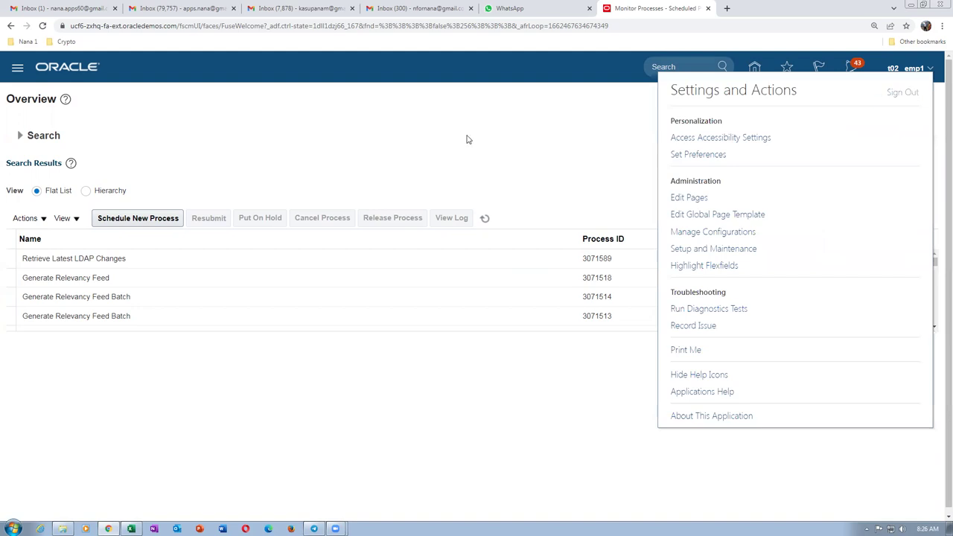
Confirm sign-out, sign back in, and go to Setup and Maintenance from the user menu.
click(482, 255)
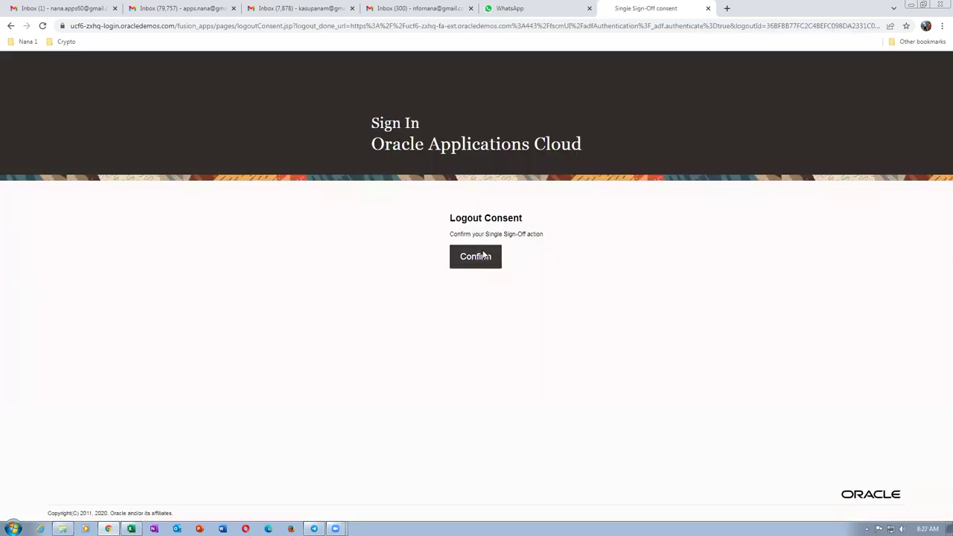
click(444, 300)
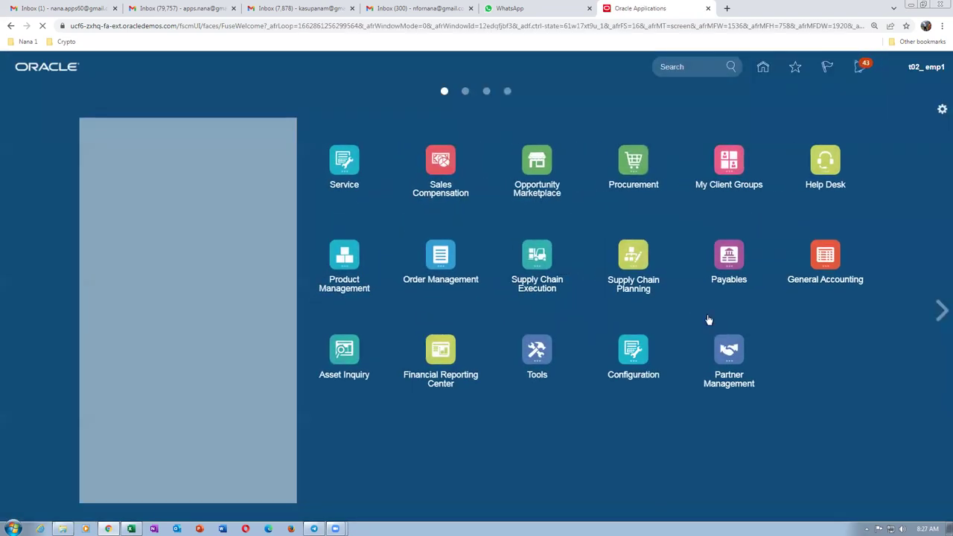
click(922, 71)
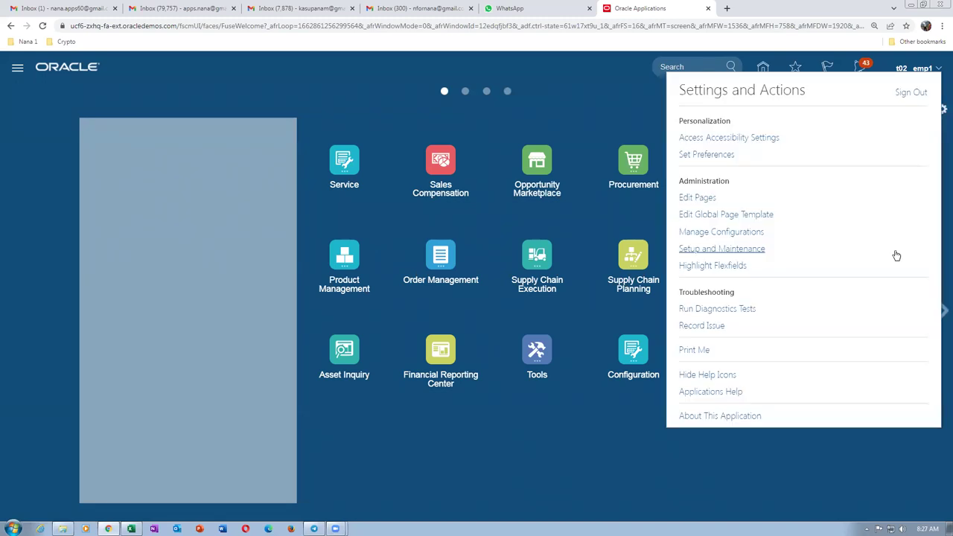
click(738, 249)
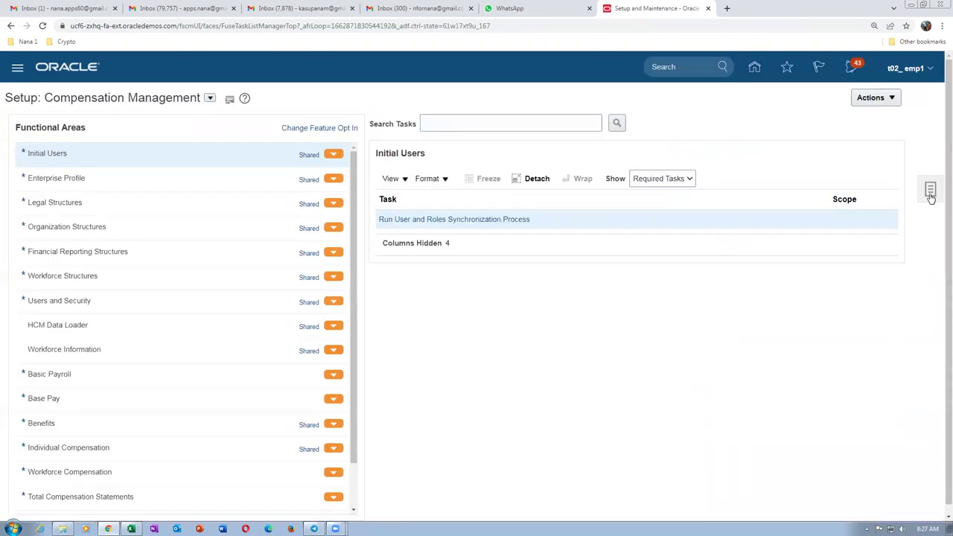
Search the setup tasks for man%req%app% to find Manage Requisition Approvals.
click(930, 189)
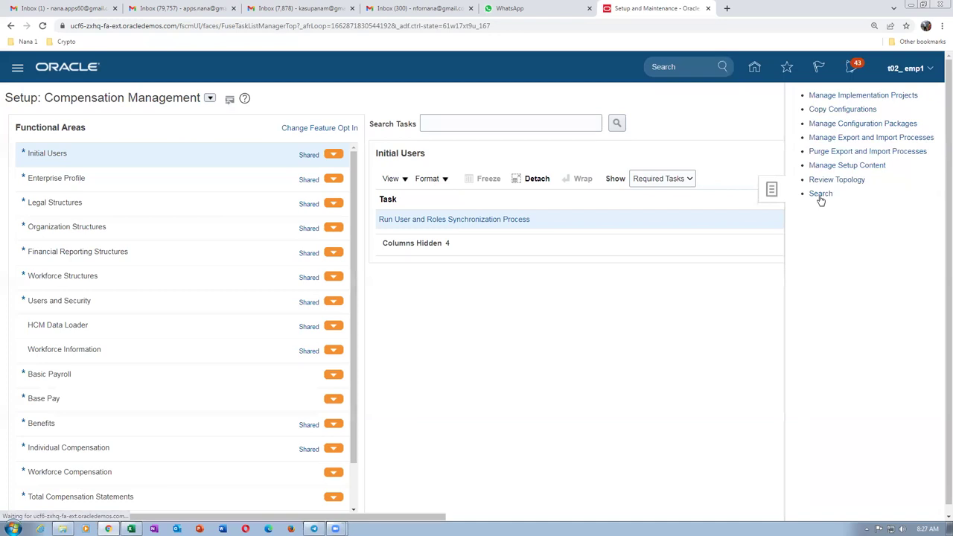
click(278, 127)
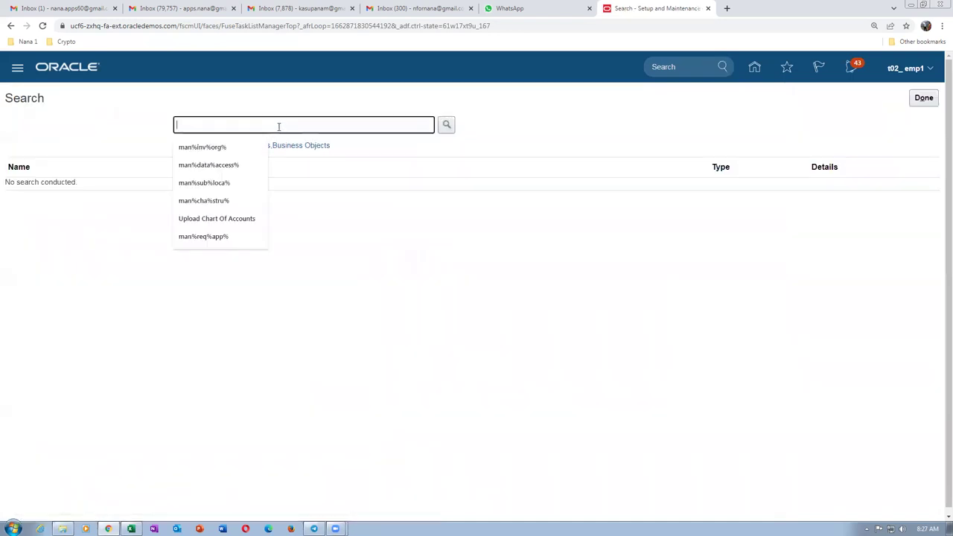
text(man%)
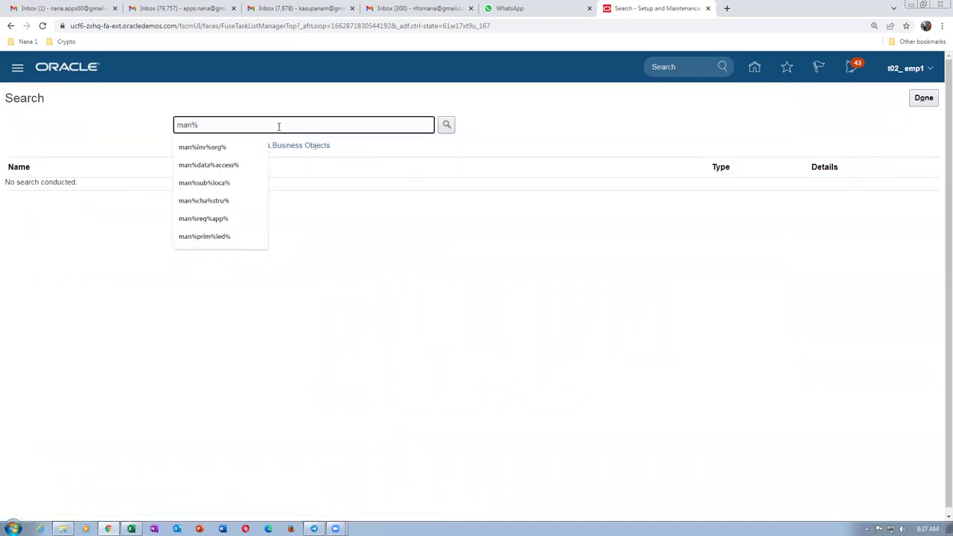
text(req%app%)
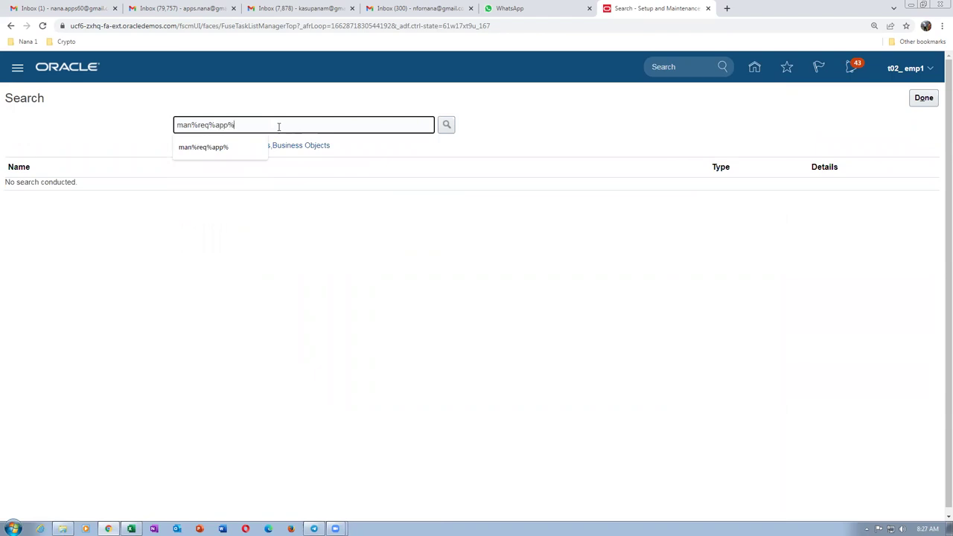
key(Return)
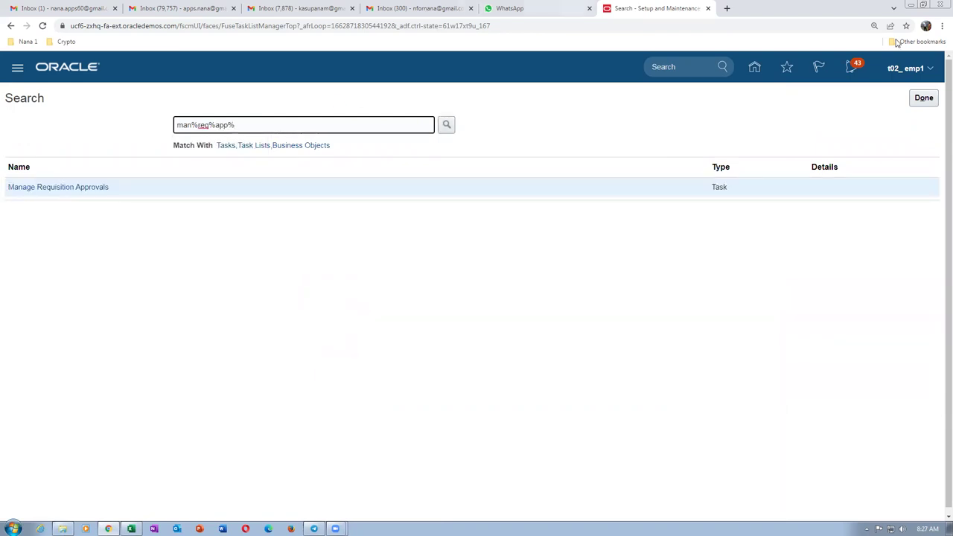
Open Manage Requisition Approvals, edit Header Hierarchy 3's rules, and select the t02 desktop category rule.
click(51, 188)
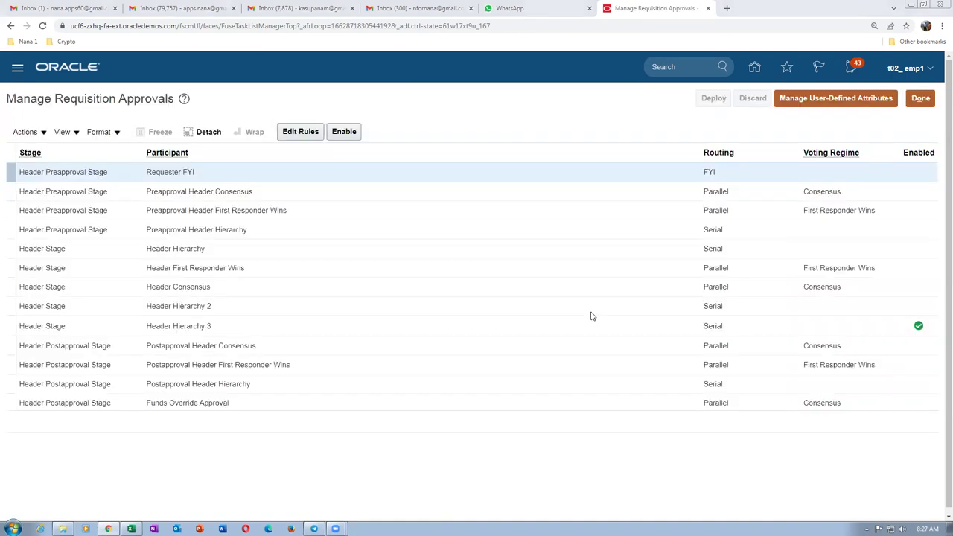
click(318, 325)
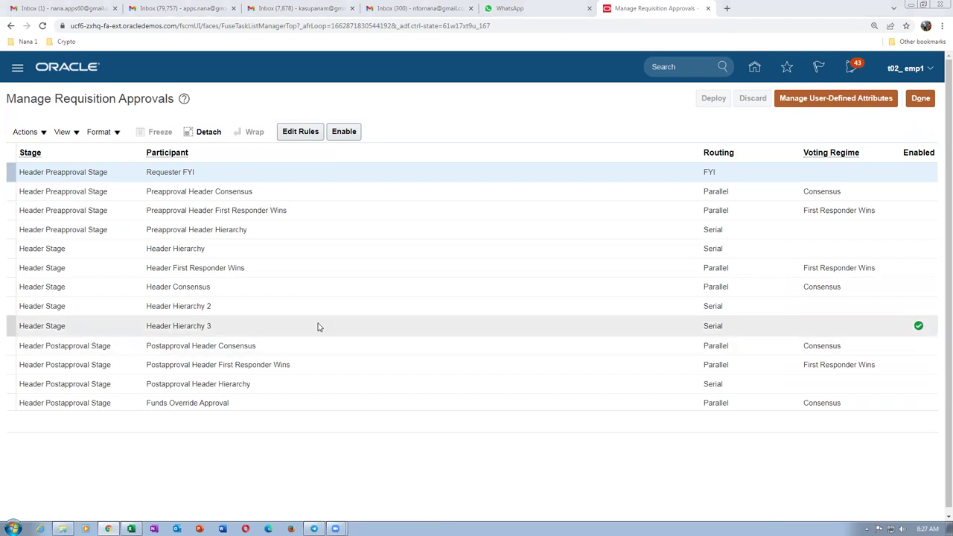
click(291, 134)
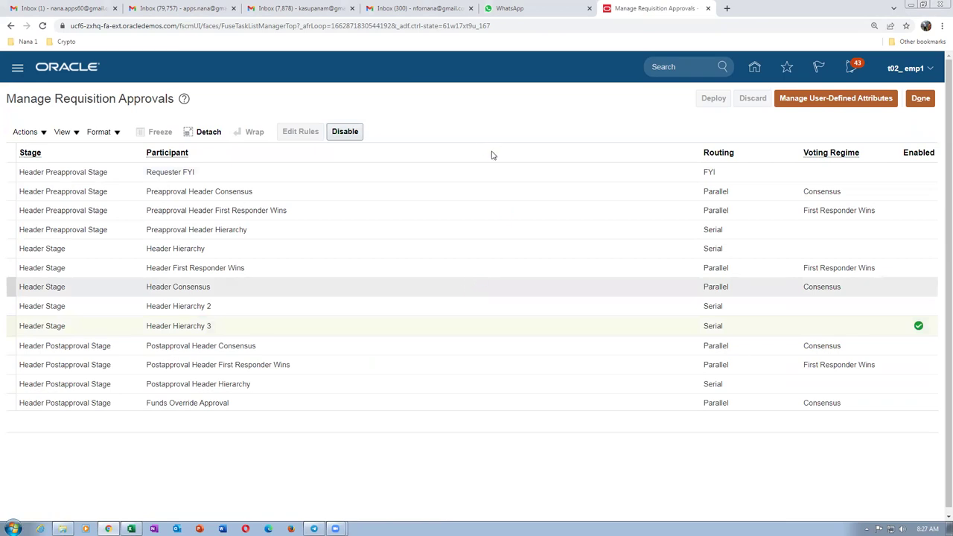
click(344, 296)
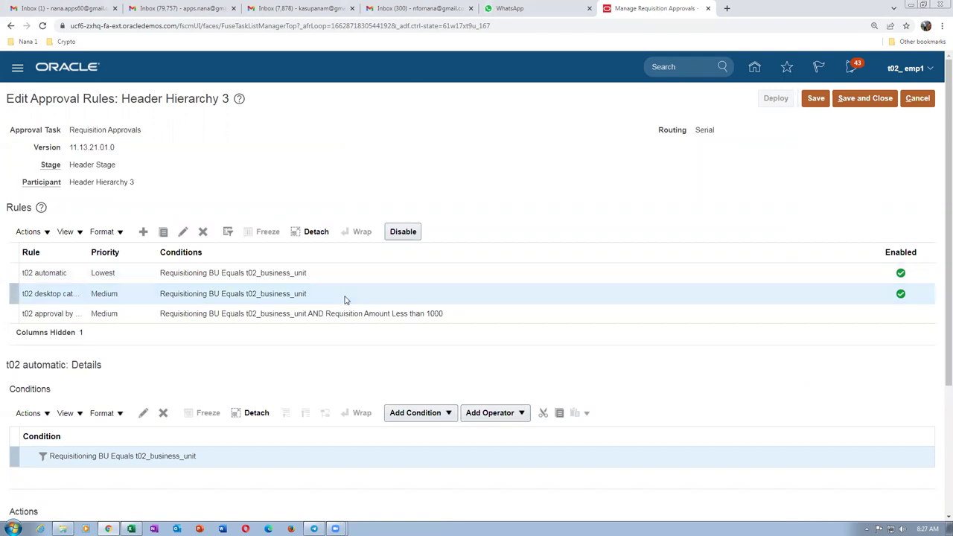
Open Action 1 of the t02 desktop category rule for editing.
scroll(208, 468, down, 2)
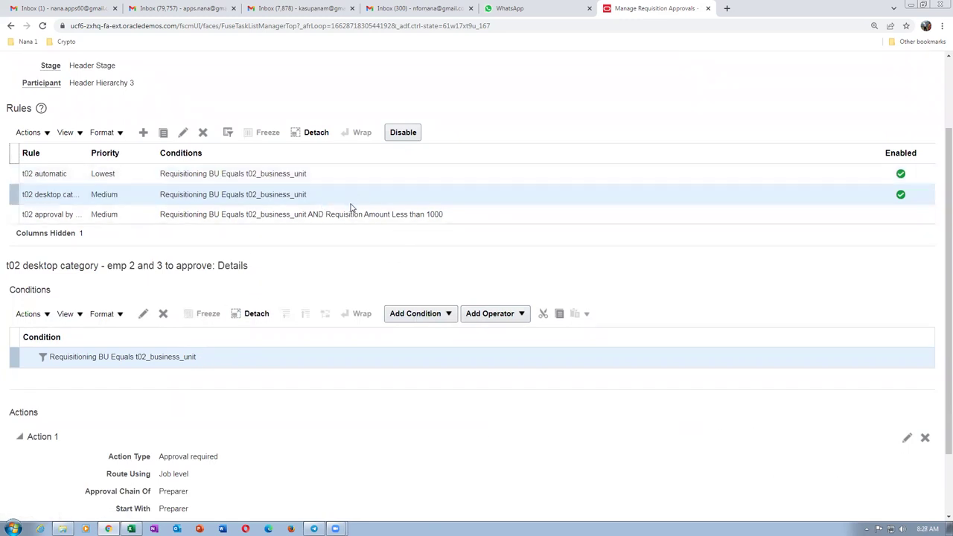
click(906, 439)
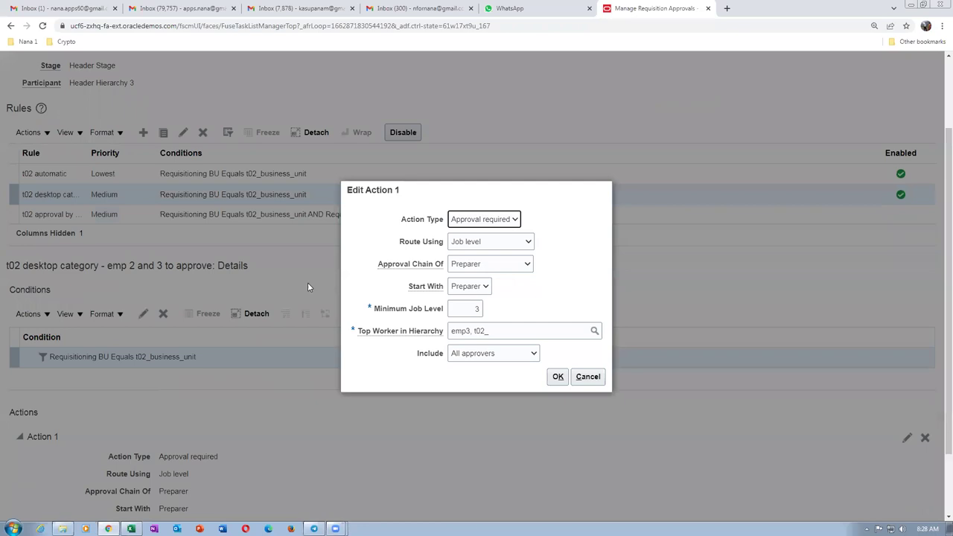
Keep Approval required and route Action 1 by Position hierarchy from the Preparer's Position.
click(495, 216)
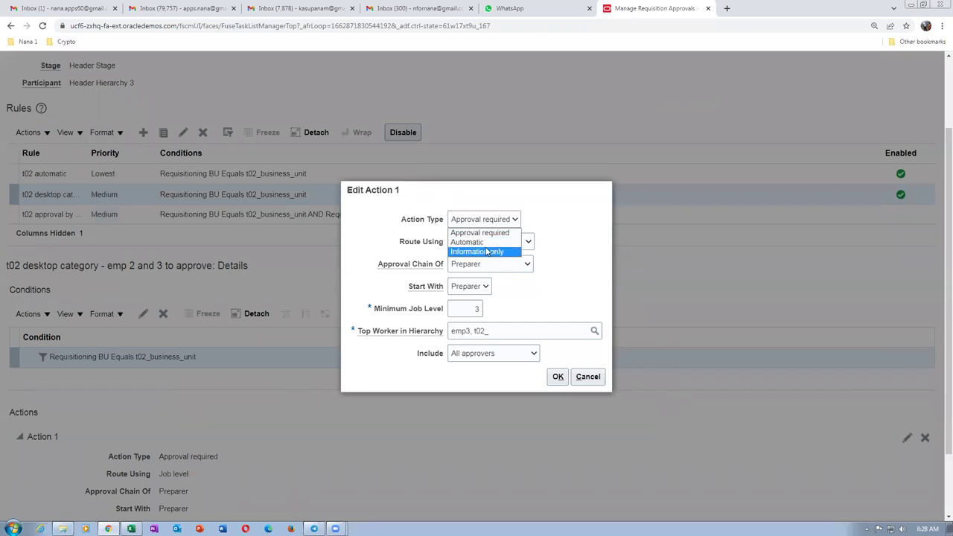
click(495, 228)
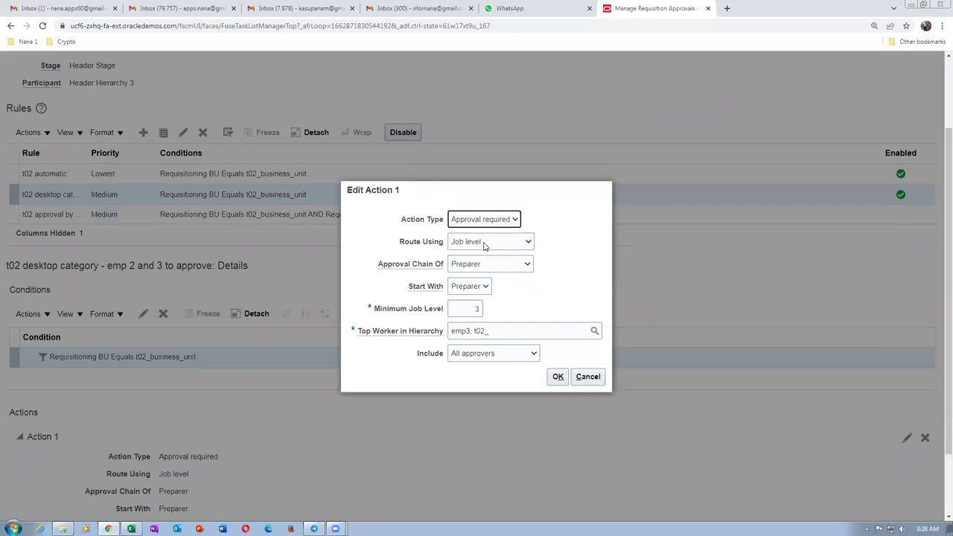
click(483, 244)
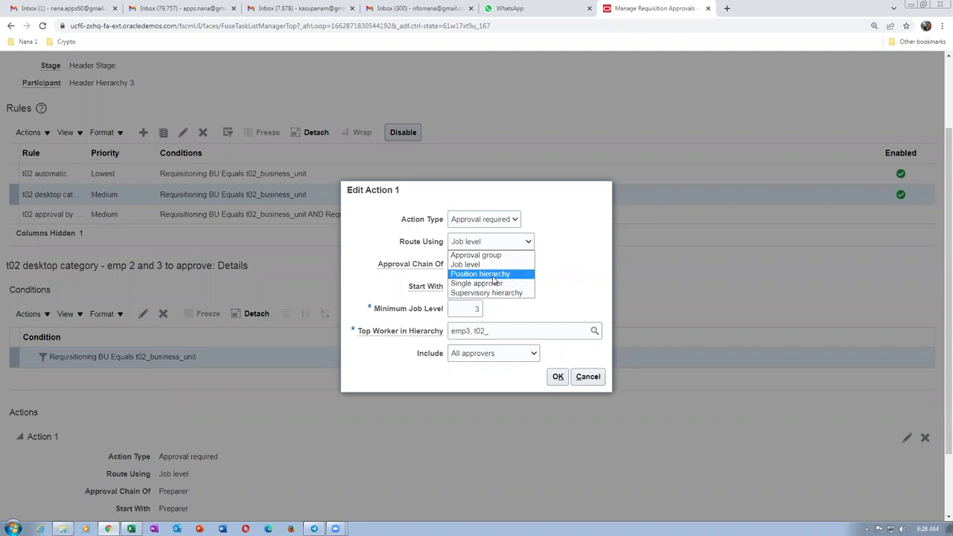
click(493, 274)
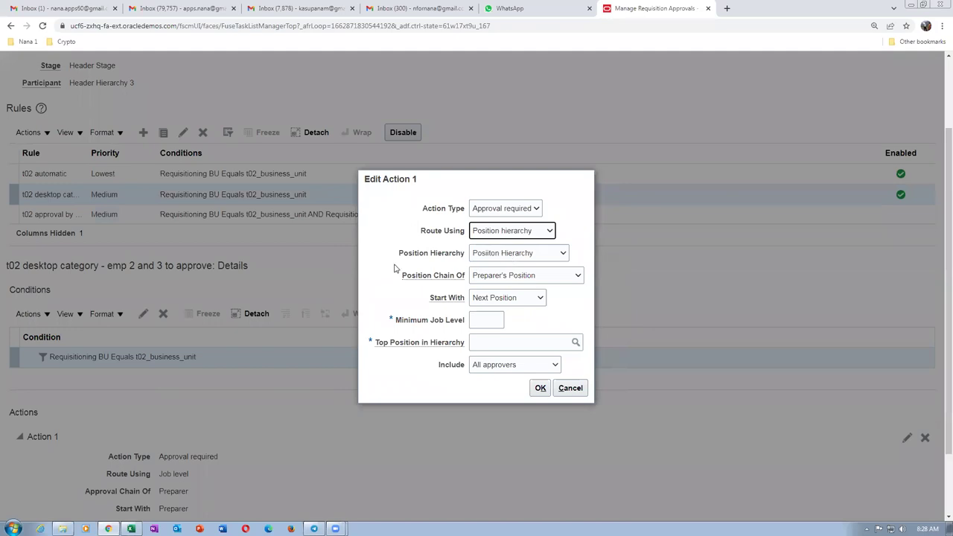
click(548, 277)
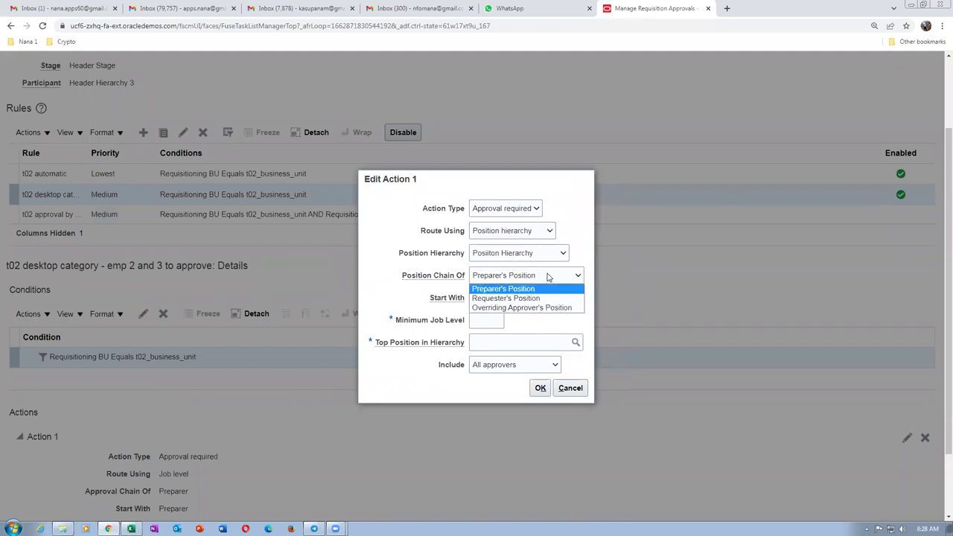
click(548, 276)
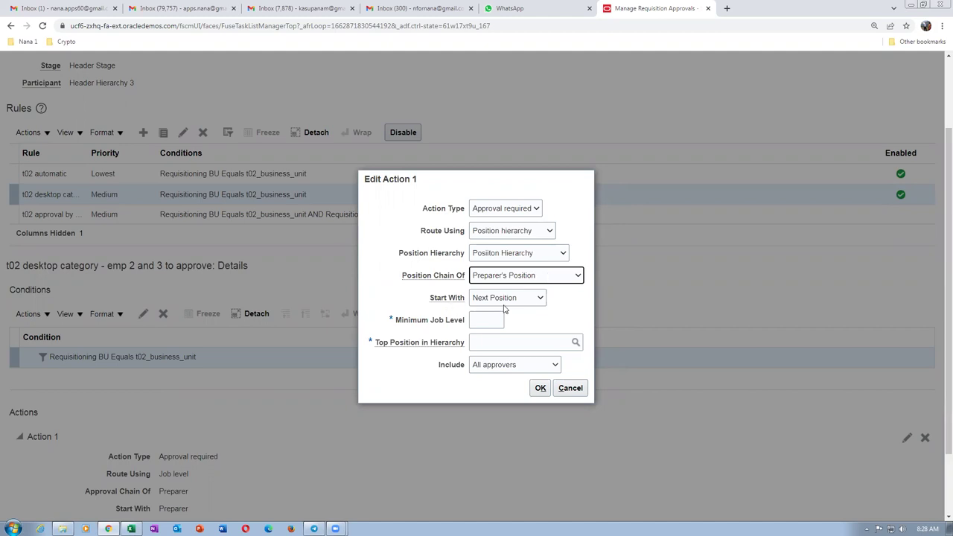
Set Minimum Job Level to 2 and open the Top Position search.
click(477, 322)
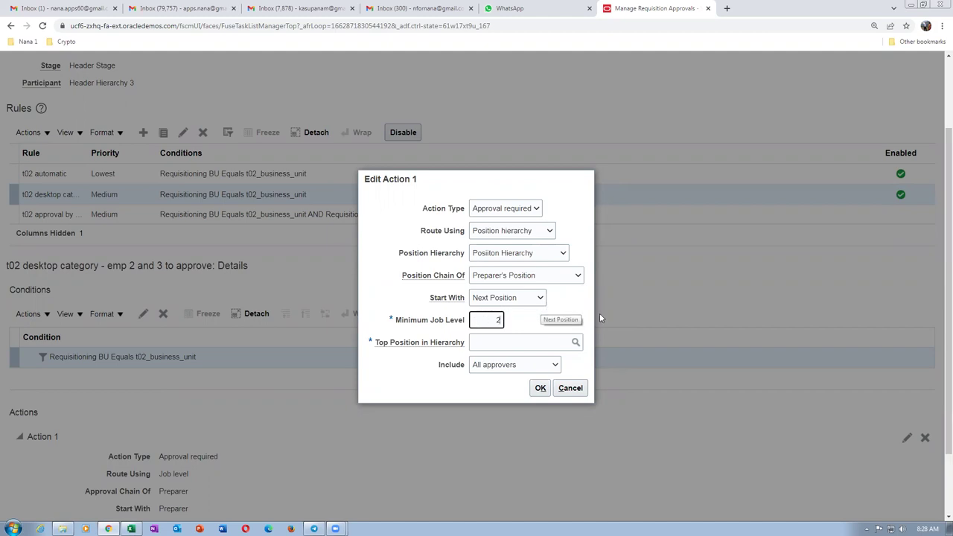
click(501, 343)
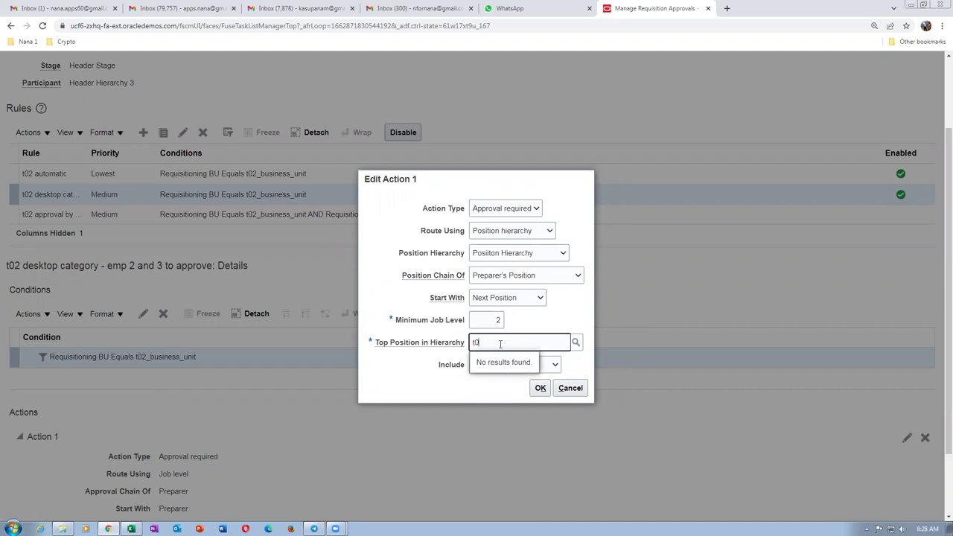
key(BackSpace)
key(BackSpace)
click(575, 342)
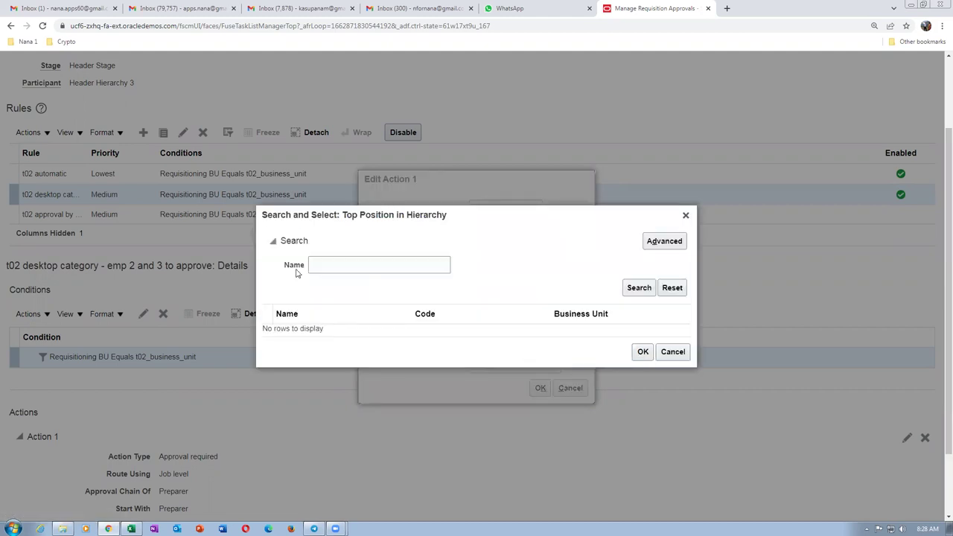
Search for positions named t02, then clear the name field.
click(315, 263)
text(t02)
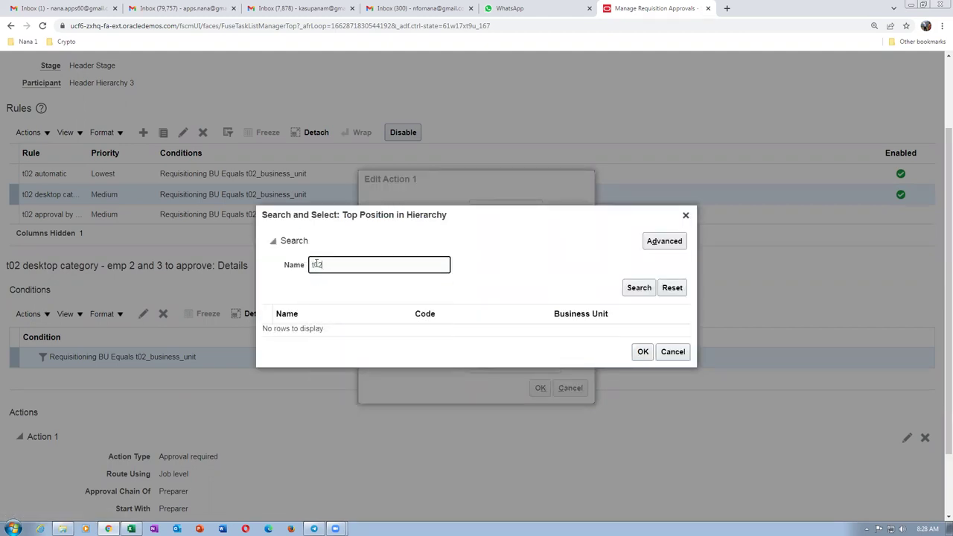
click(637, 291)
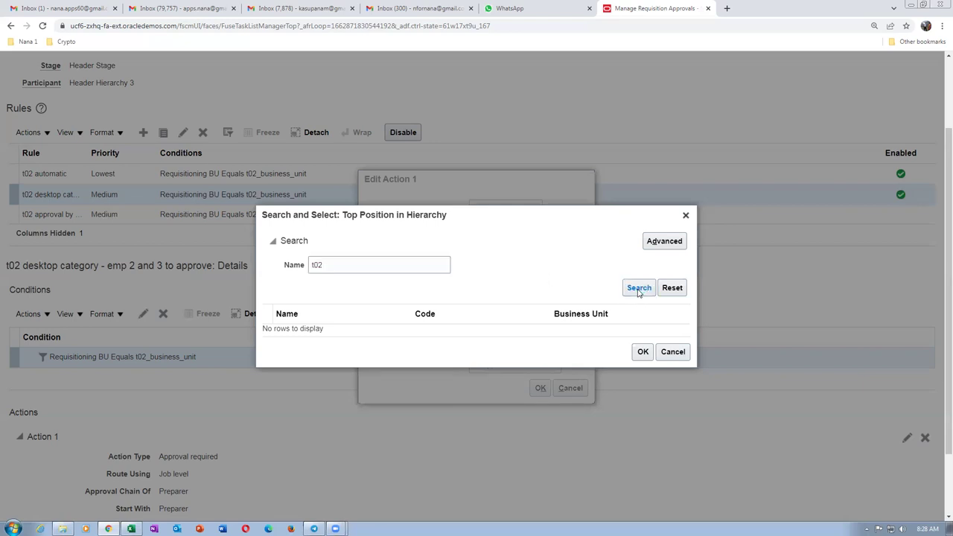
double_click(328, 265)
key(BackSpace)
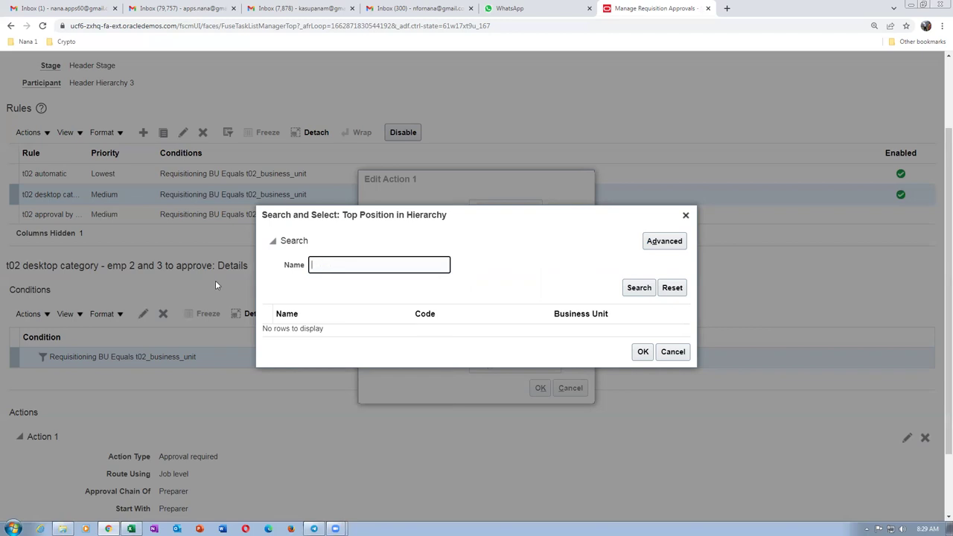
In Advanced search, try Name starts with t02, then Is not blank to list all positions.
click(662, 242)
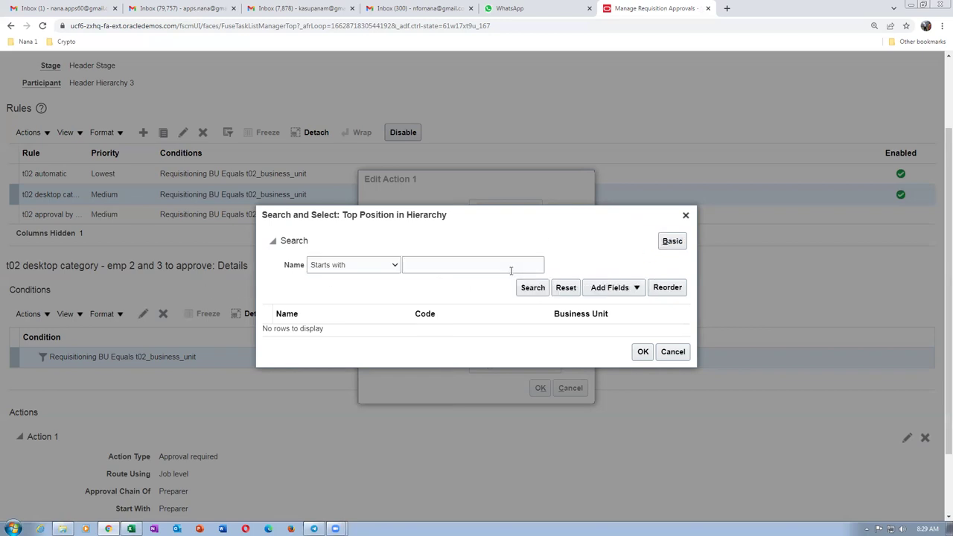
click(459, 266)
text(t02)
click(530, 288)
click(323, 268)
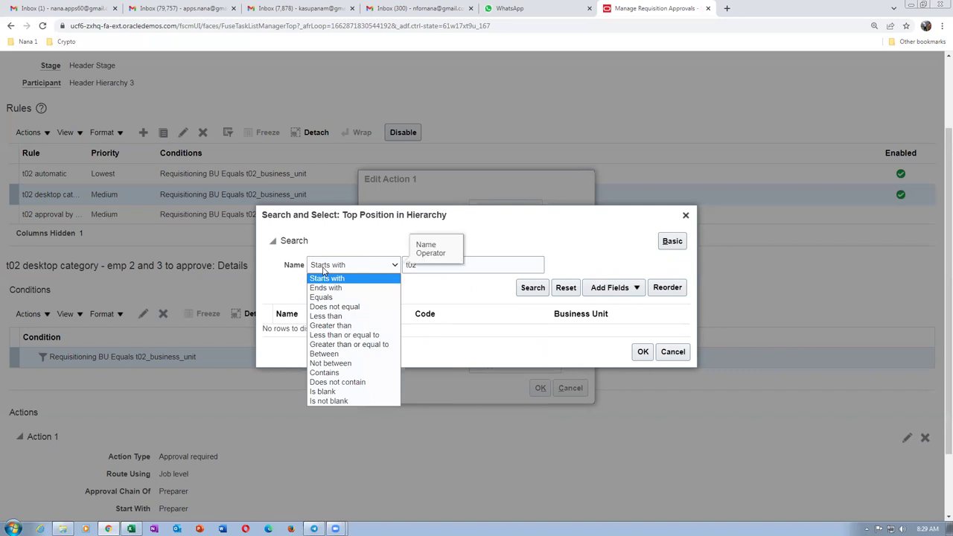
click(406, 237)
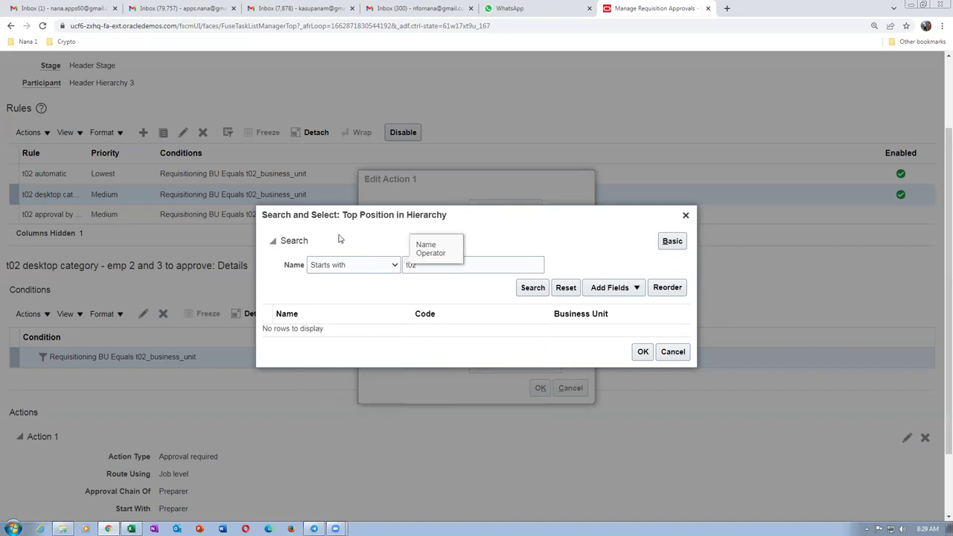
click(530, 288)
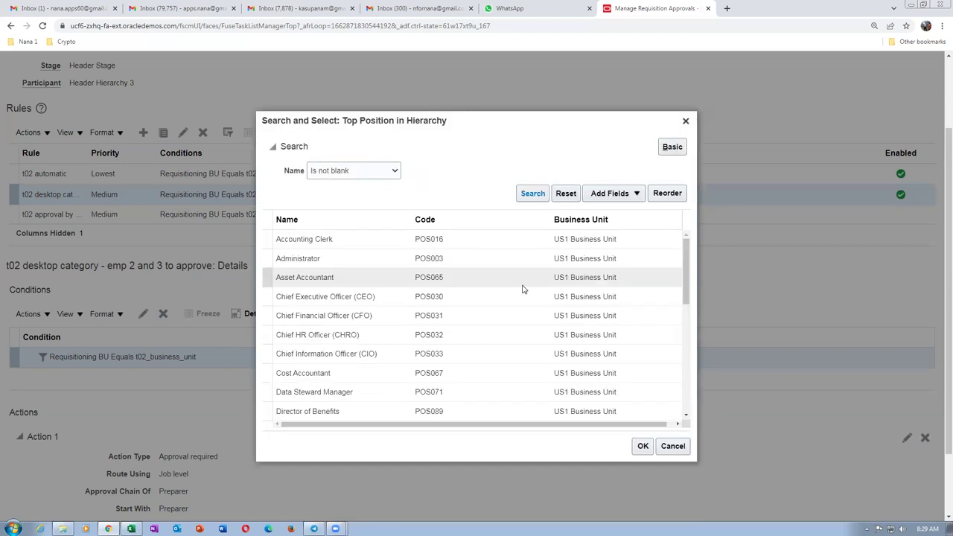
drag(679, 275, 691, 409)
Search for position names containing t02, then cancel without selecting a position.
click(336, 173)
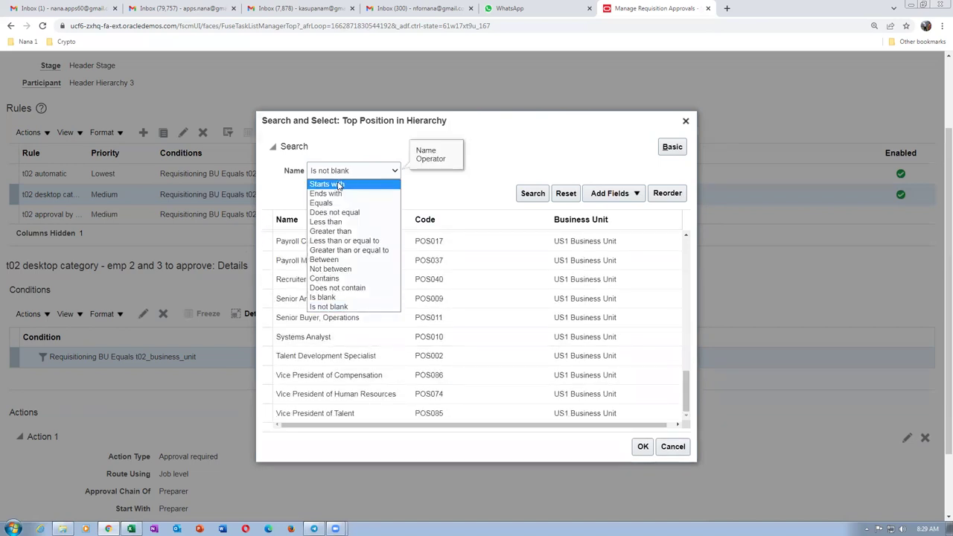
click(324, 277)
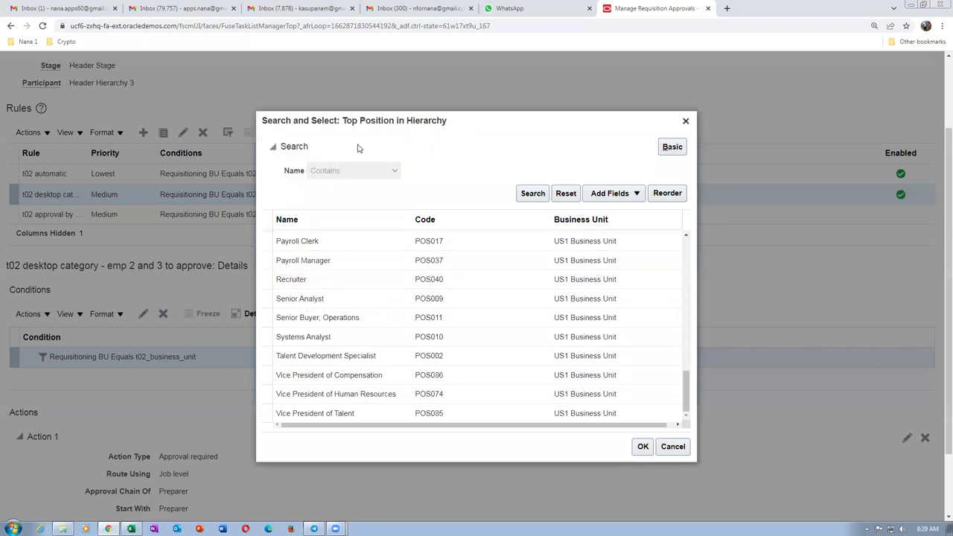
click(455, 171)
text(t02)
click(543, 197)
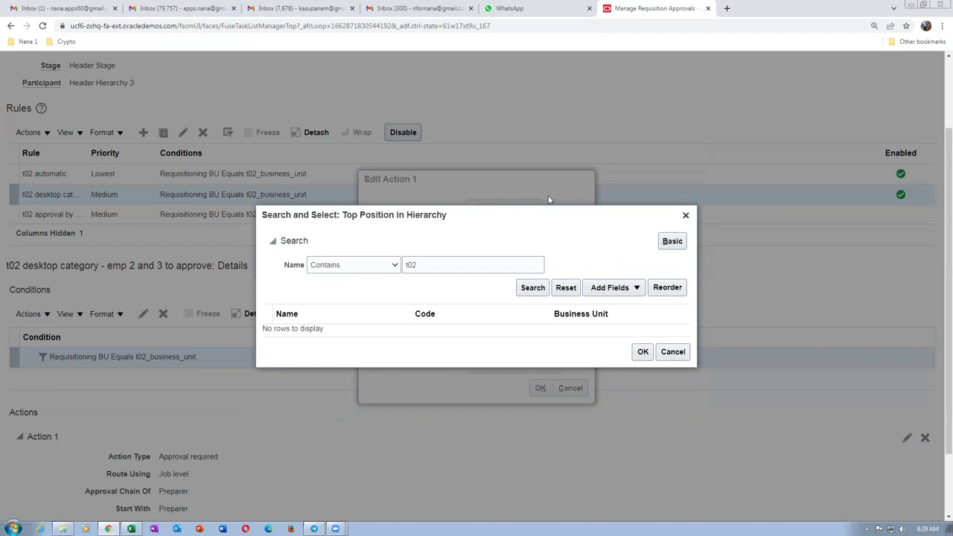
click(334, 268)
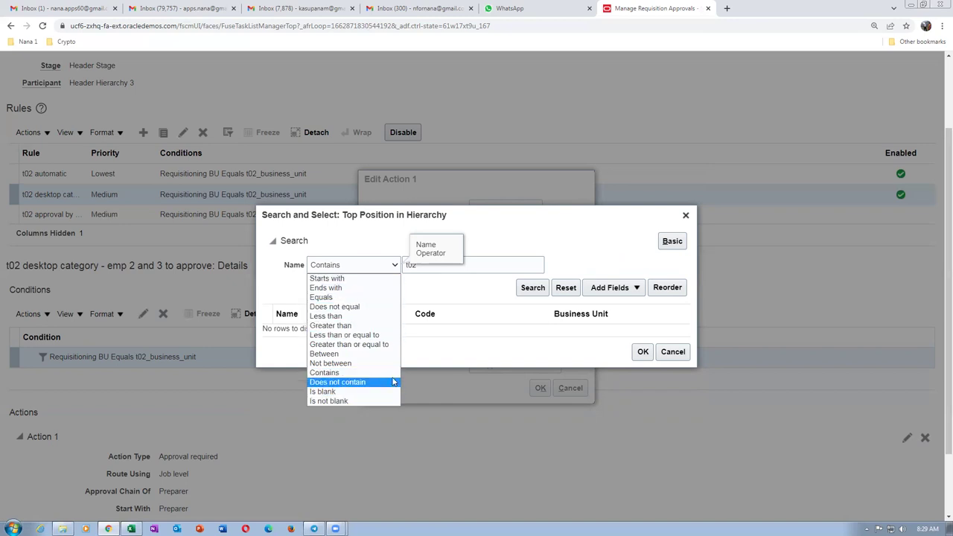
click(531, 238)
click(671, 351)
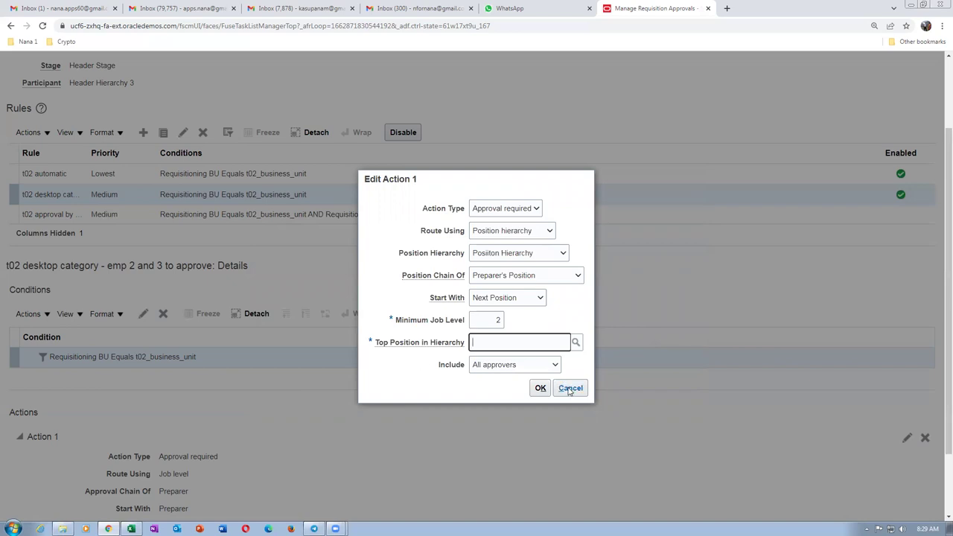
Cancel Action 1 and the rule edits, then close the requisition approvals list and task search.
click(569, 389)
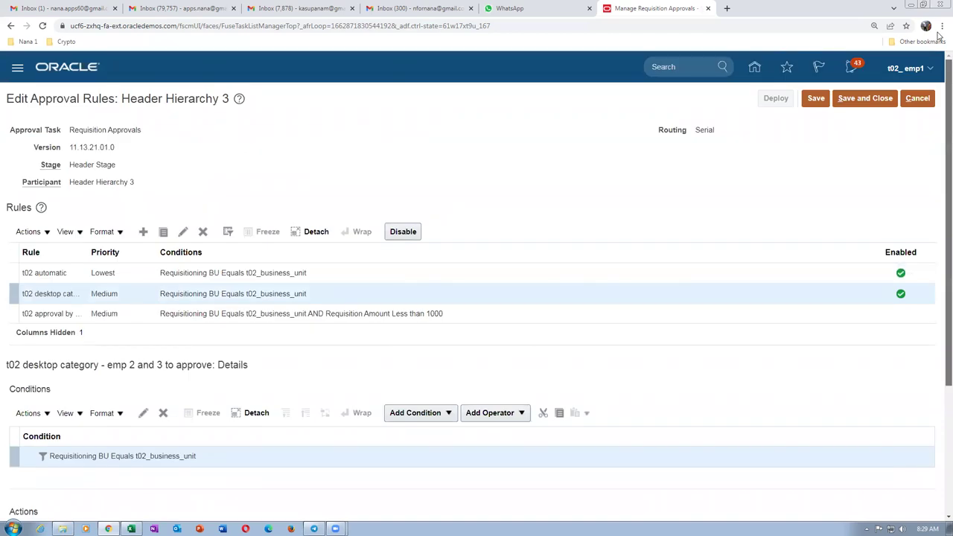
click(916, 98)
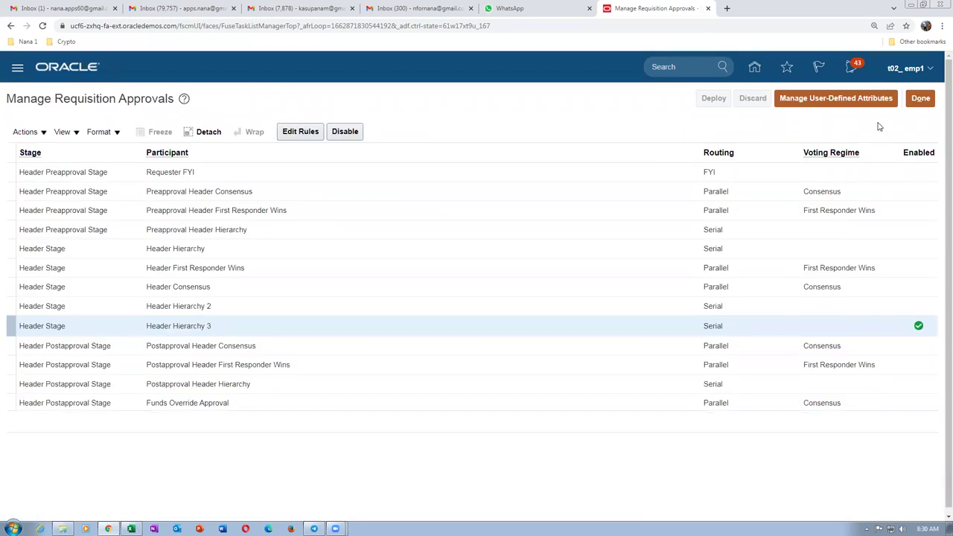
click(919, 97)
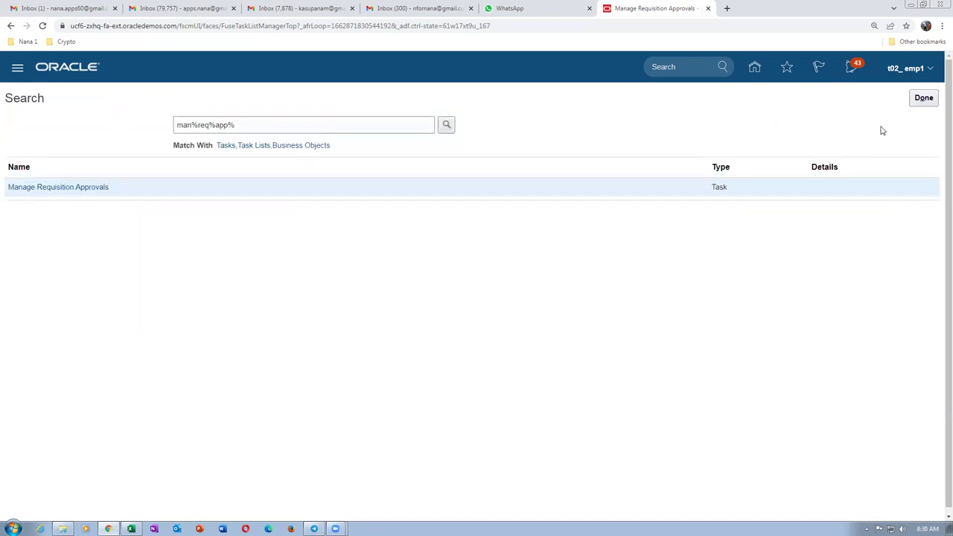
click(925, 99)
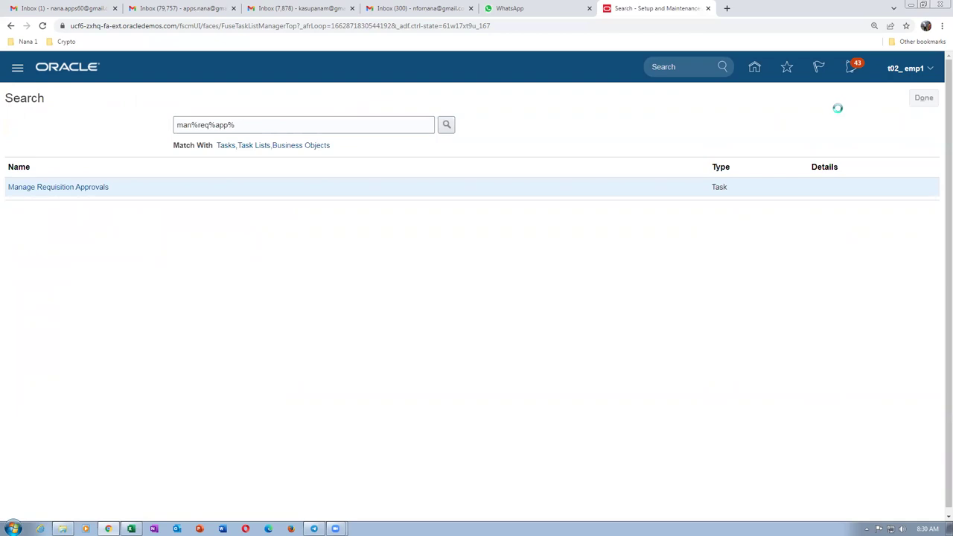
Sign out from the user menu, confirm, and start a new sign-in.
click(920, 74)
click(893, 93)
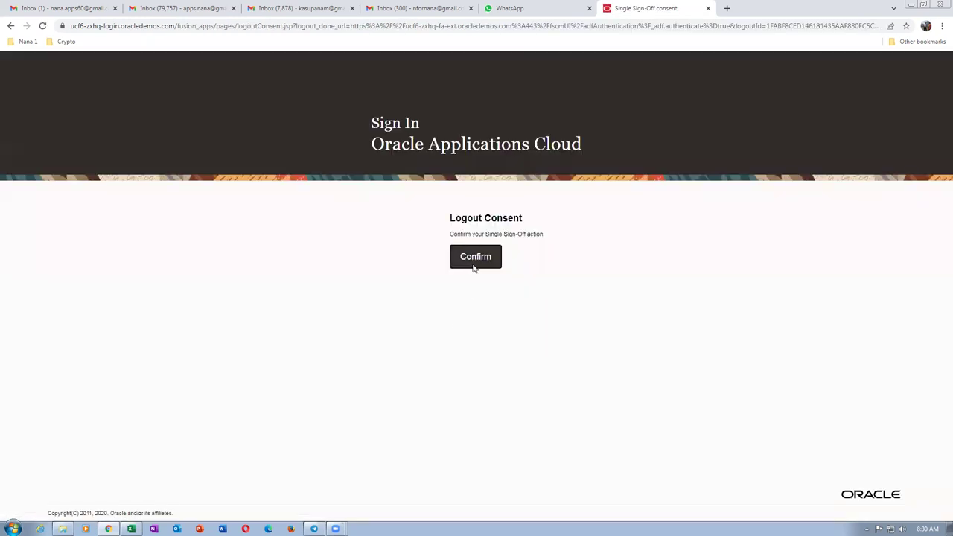
click(472, 257)
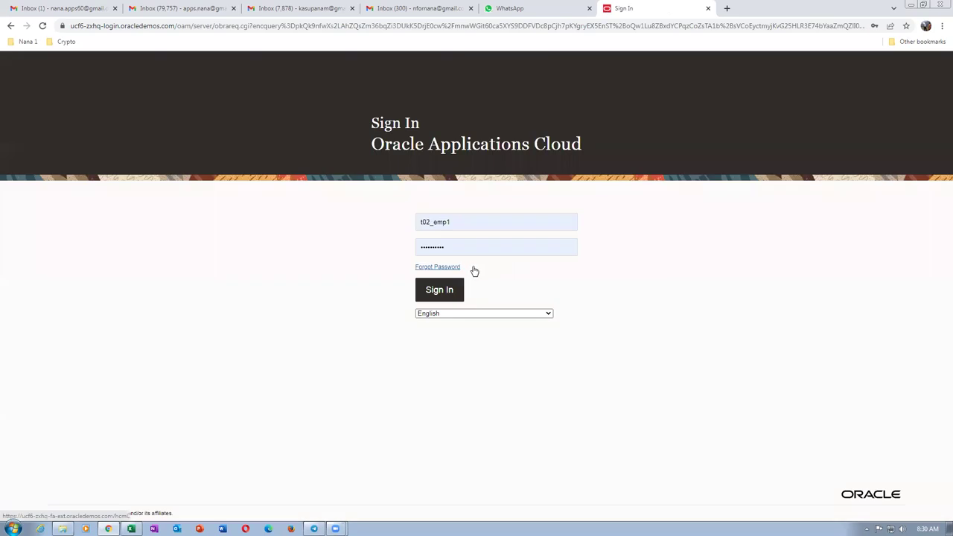
click(445, 294)
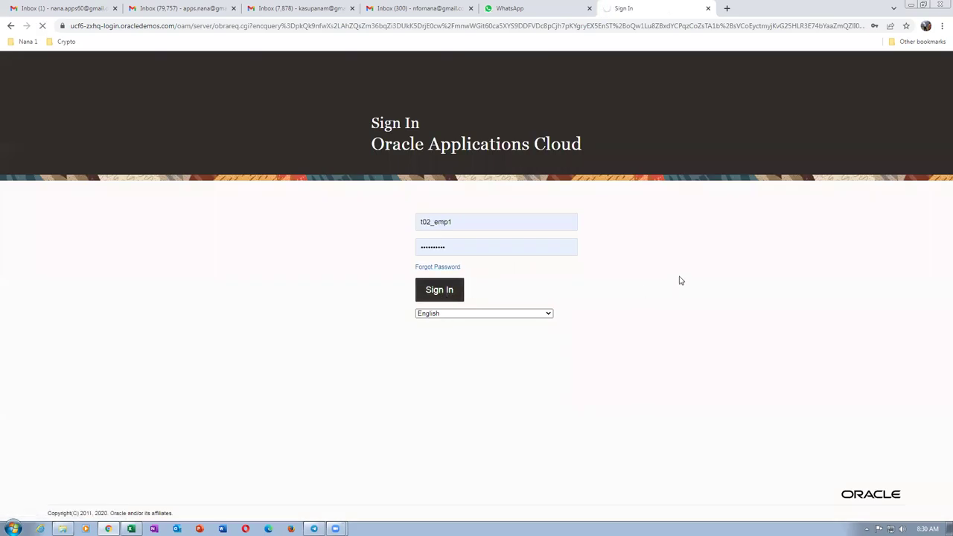
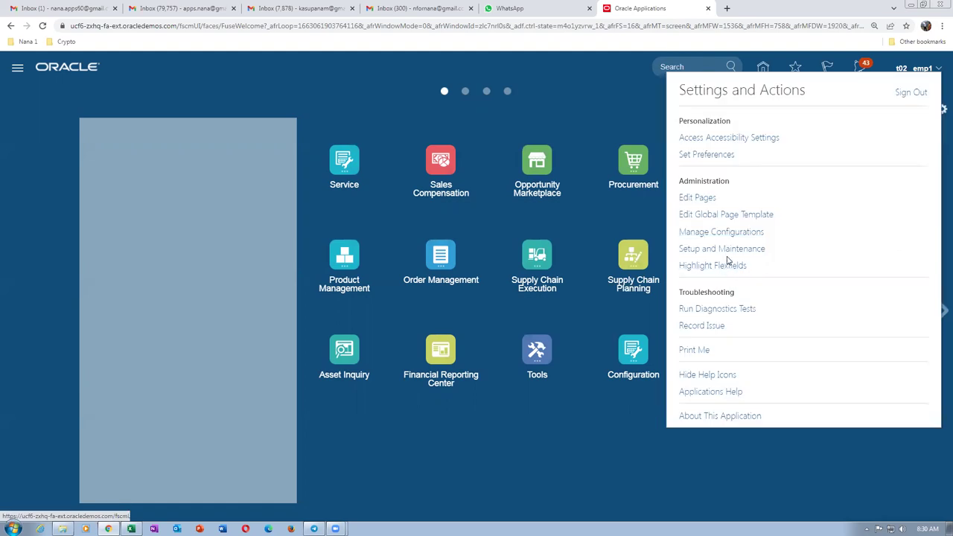
Go to Setup and Maintenance and open the setup task search.
click(722, 249)
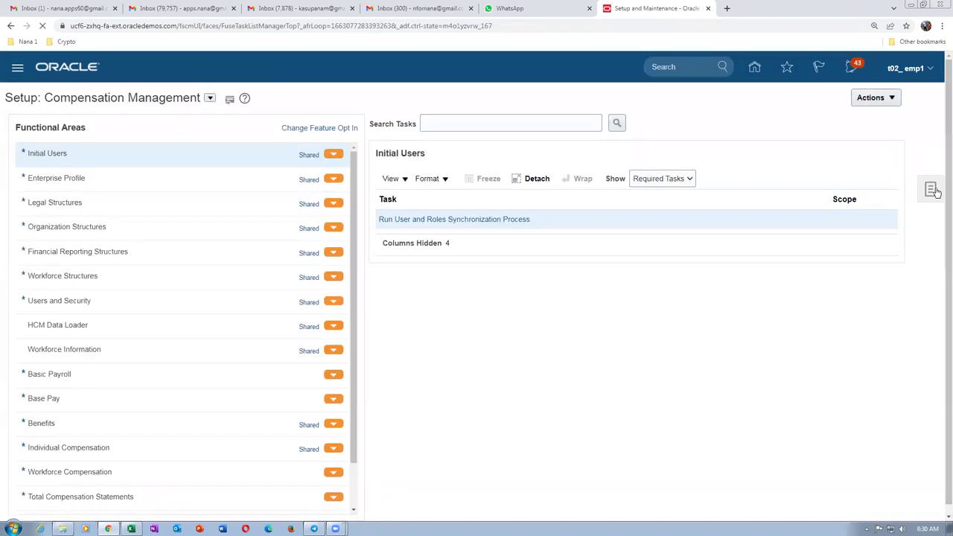
click(932, 190)
click(820, 193)
Search man%req%app%, open Manage Requisition Approvals and select the Header Hierarchy 3 participant.
click(334, 123)
text(man%req5app%)
key(Return)
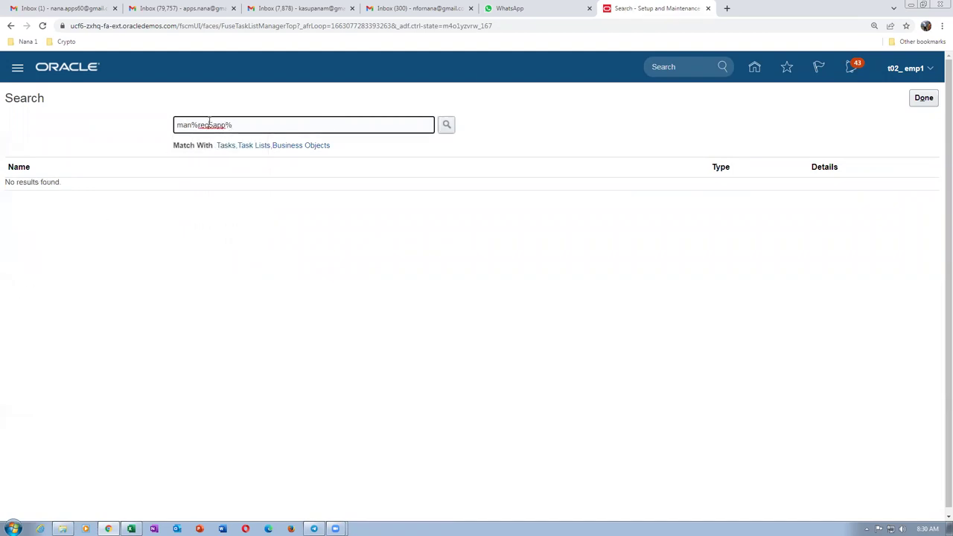
key(BackSpace)
text(%)
key(Return)
click(49, 188)
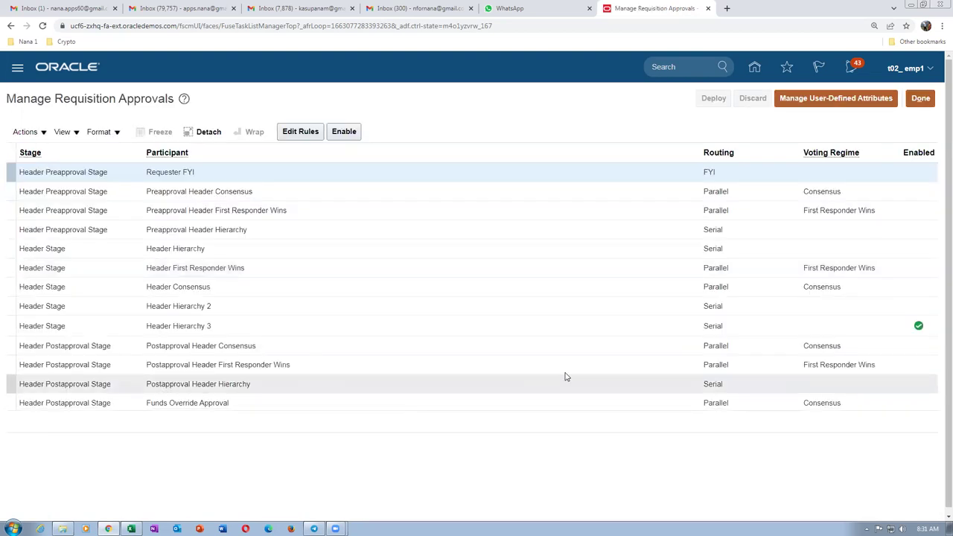
click(461, 325)
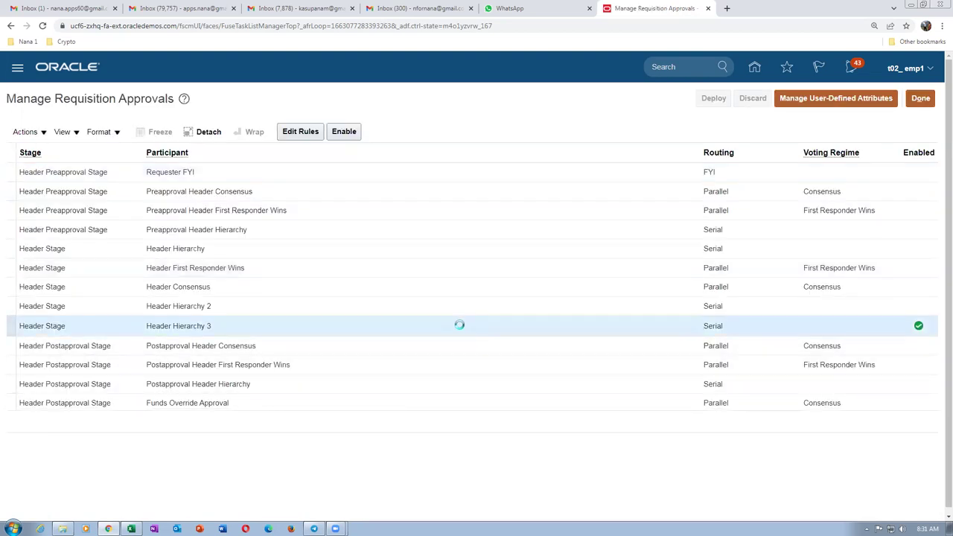
Edit Header Hierarchy 3 rules and open Action 1 of the t02 desktop category rule.
click(301, 132)
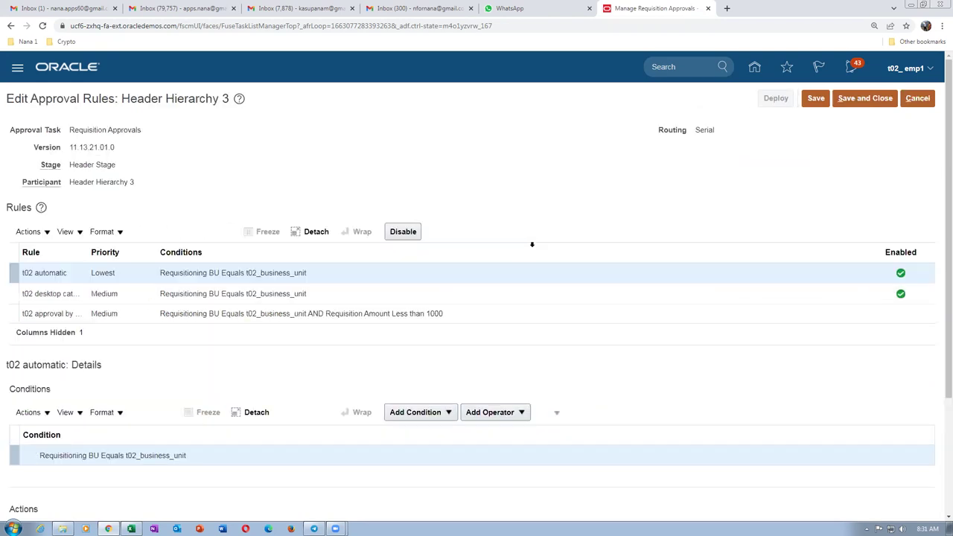
scroll(529, 246, down, 2)
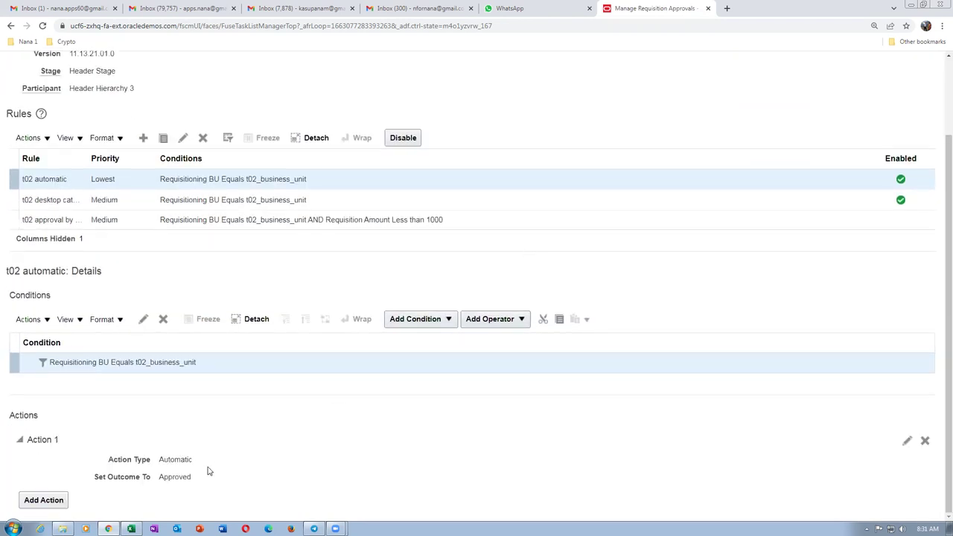
click(298, 201)
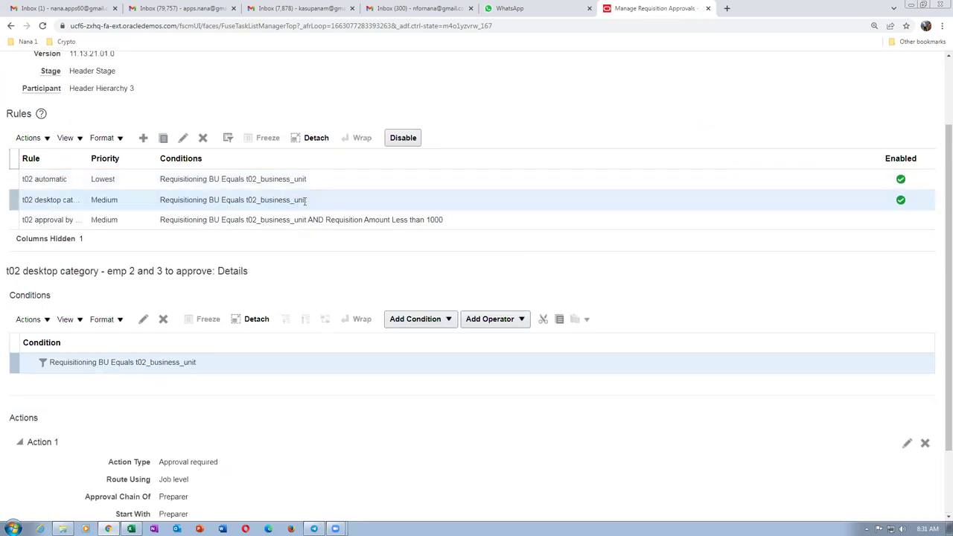
click(907, 445)
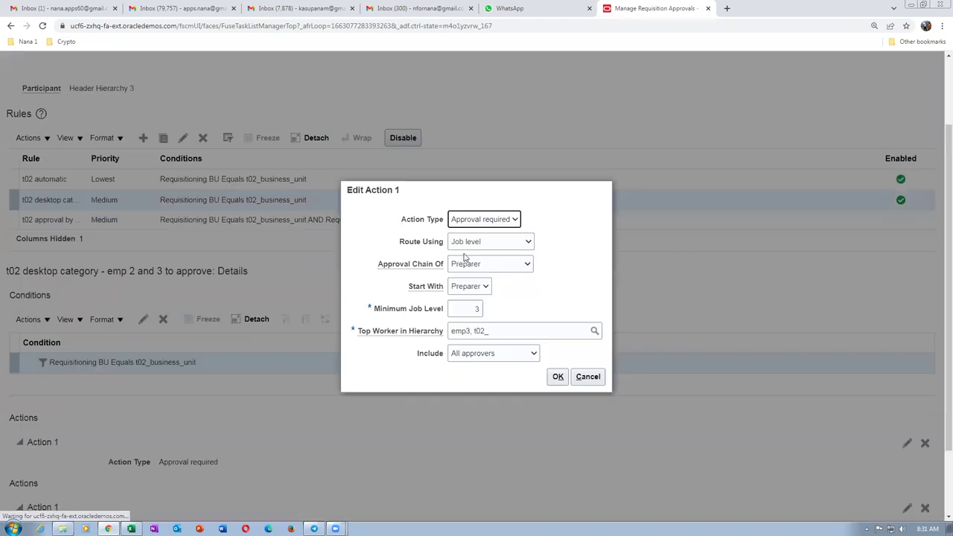
Route Action 1 by Position hierarchy from Preparer's Position with Minimum Job Level 2.
click(472, 242)
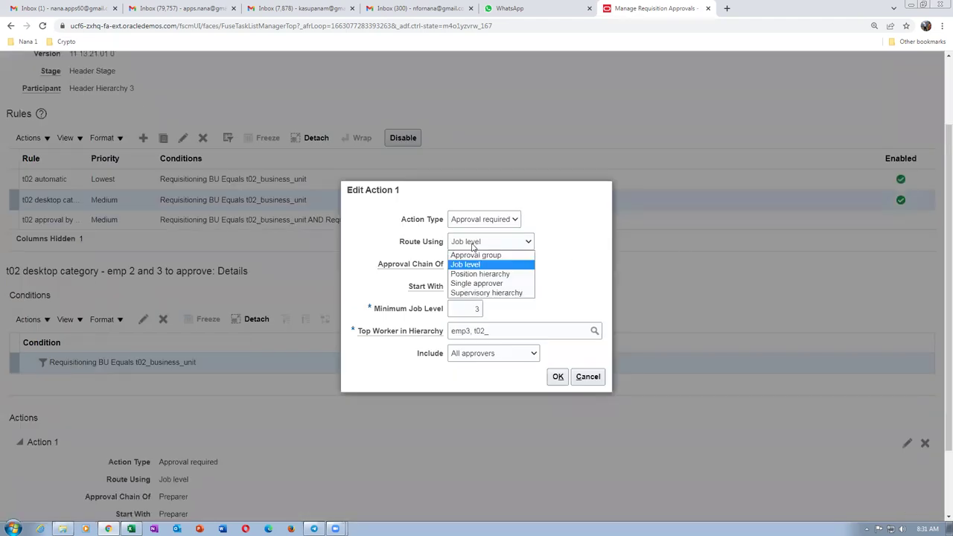
click(470, 274)
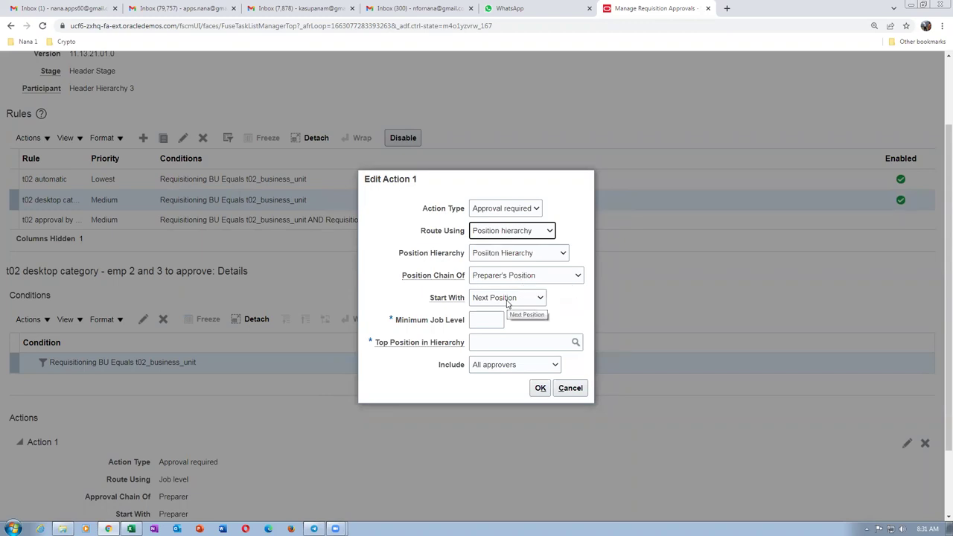
click(507, 302)
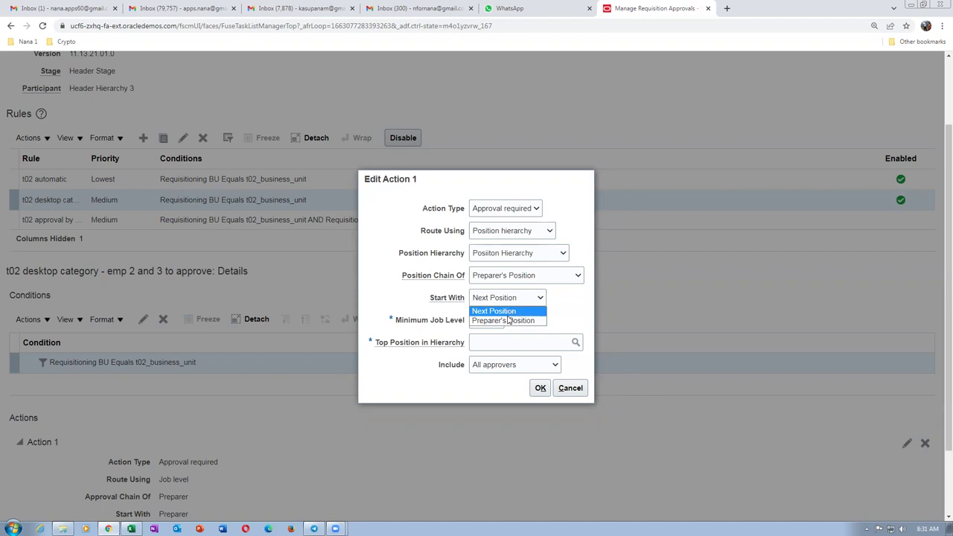
click(509, 320)
click(480, 318)
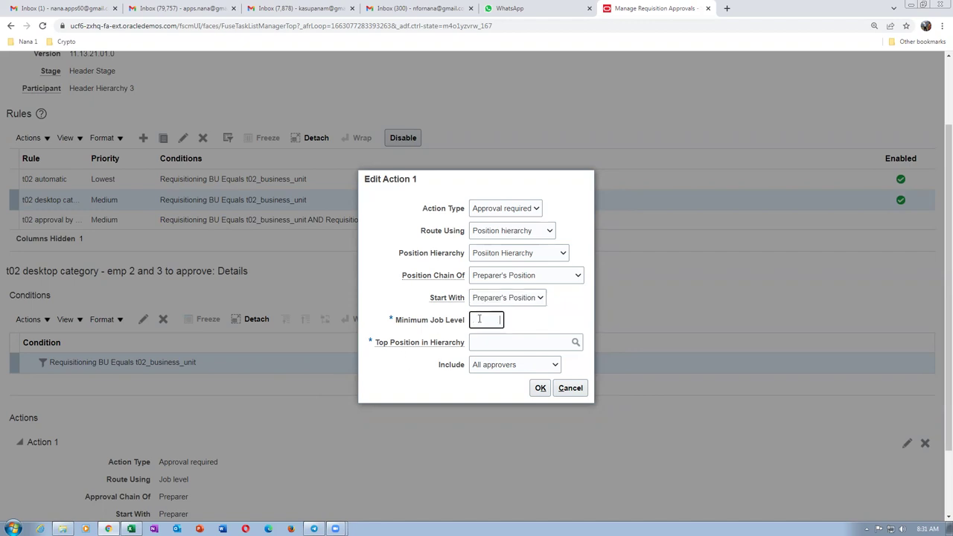
click(484, 343)
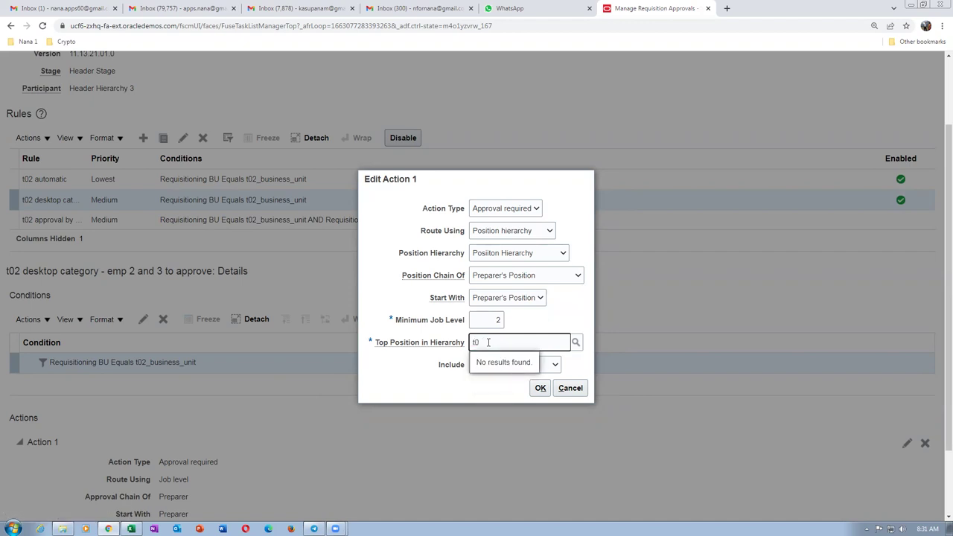
click(576, 344)
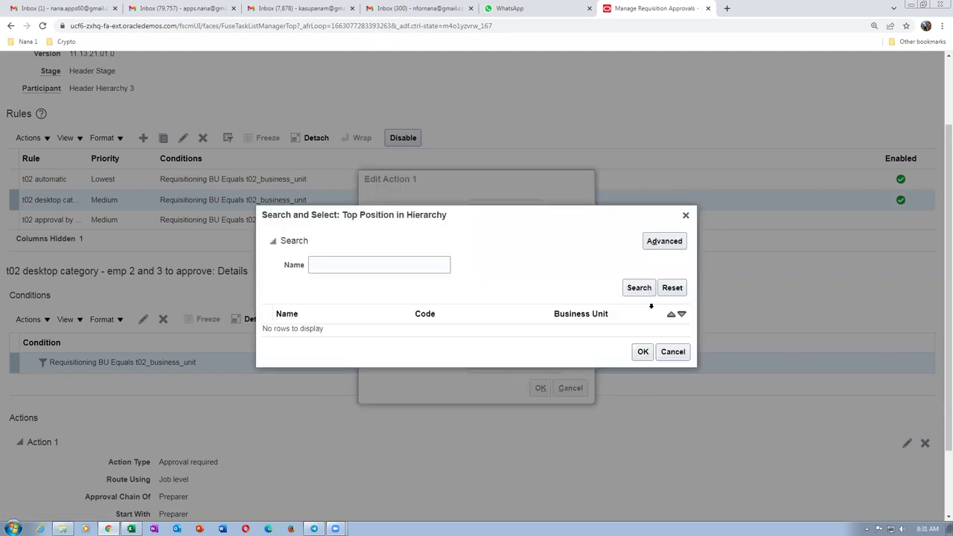
click(664, 240)
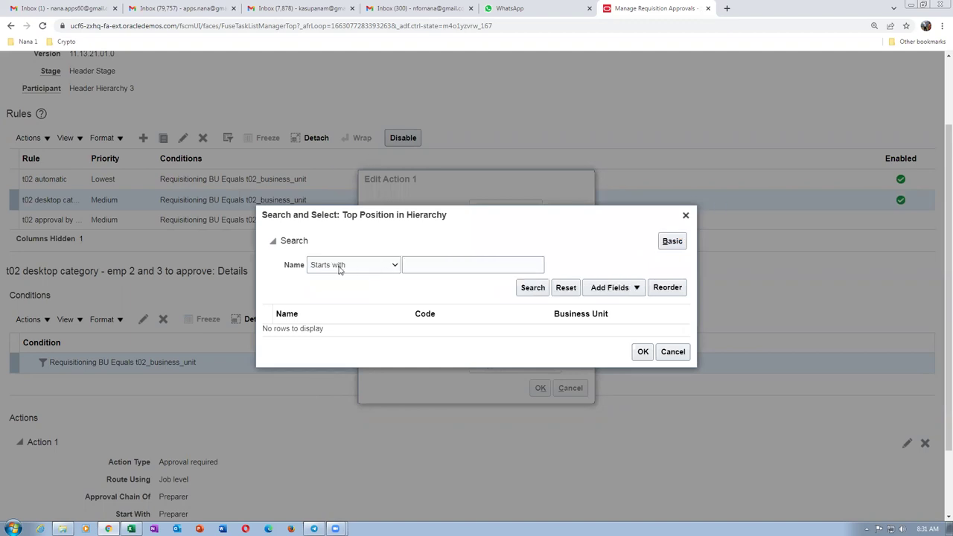
click(347, 269)
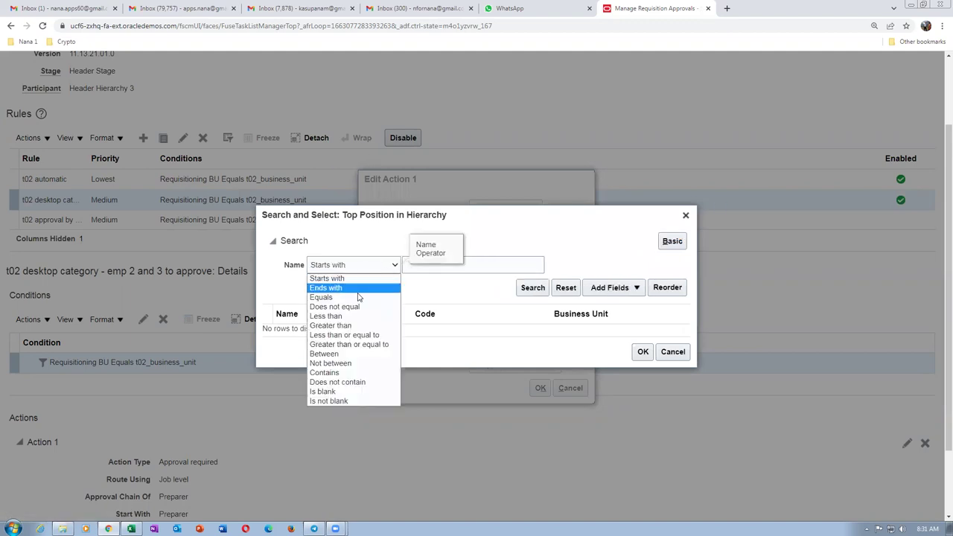
click(329, 400)
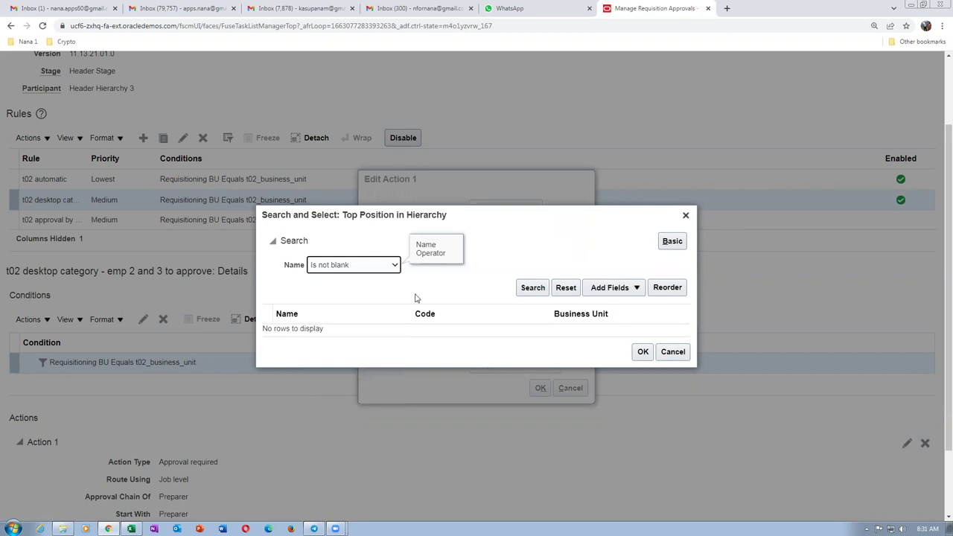
click(530, 291)
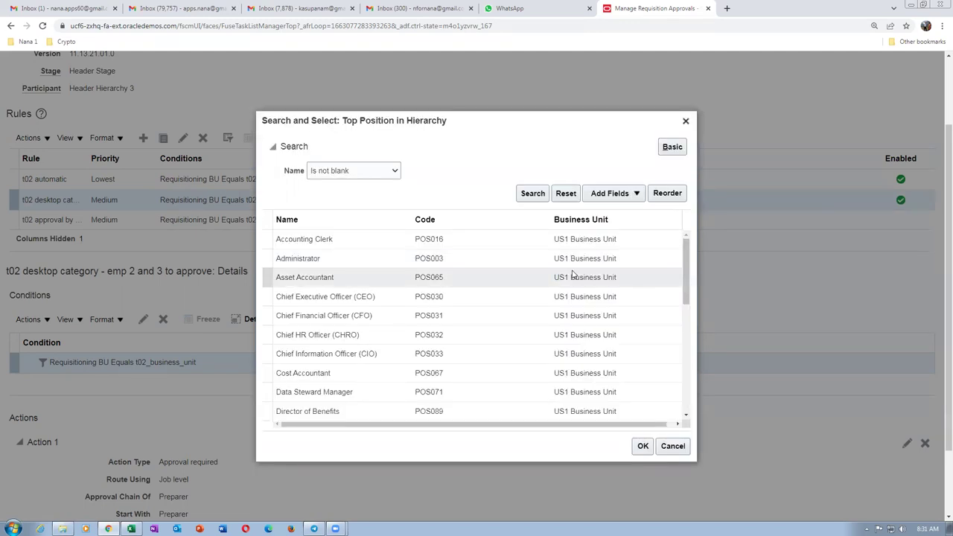
drag(683, 279, 684, 405)
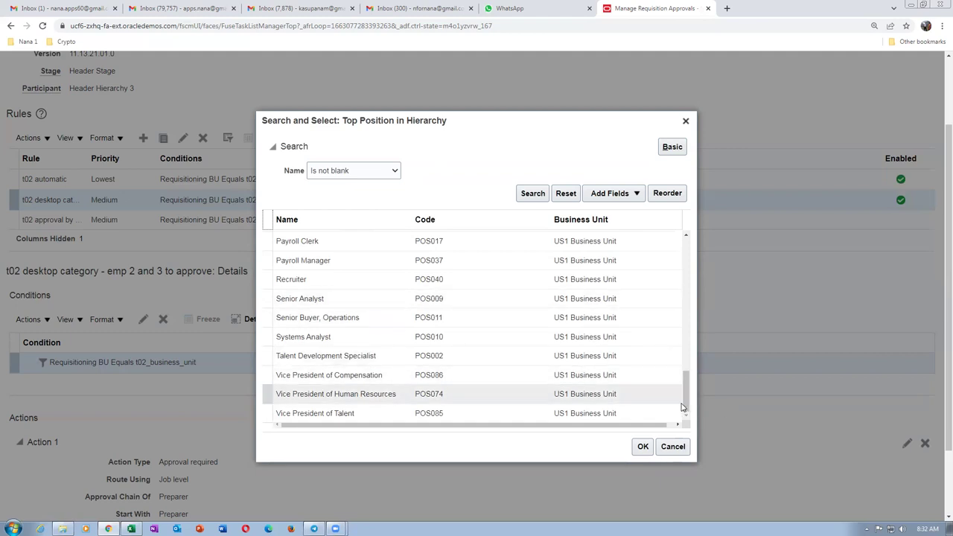
drag(685, 407, 698, 262)
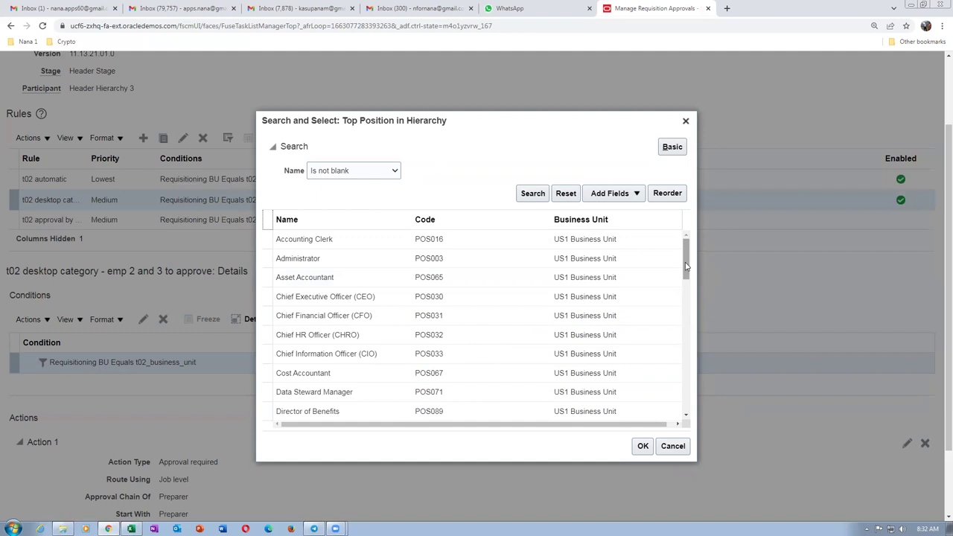
click(672, 446)
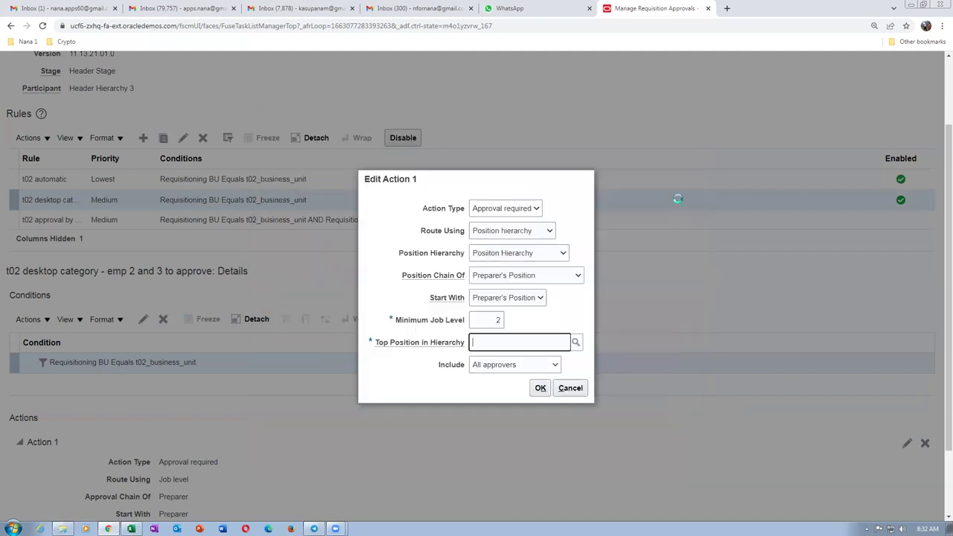
Discard the approval rule edits, leave the task, and enter the search man%pos%tree%.
click(570, 387)
scroll(937, 149, up, 2)
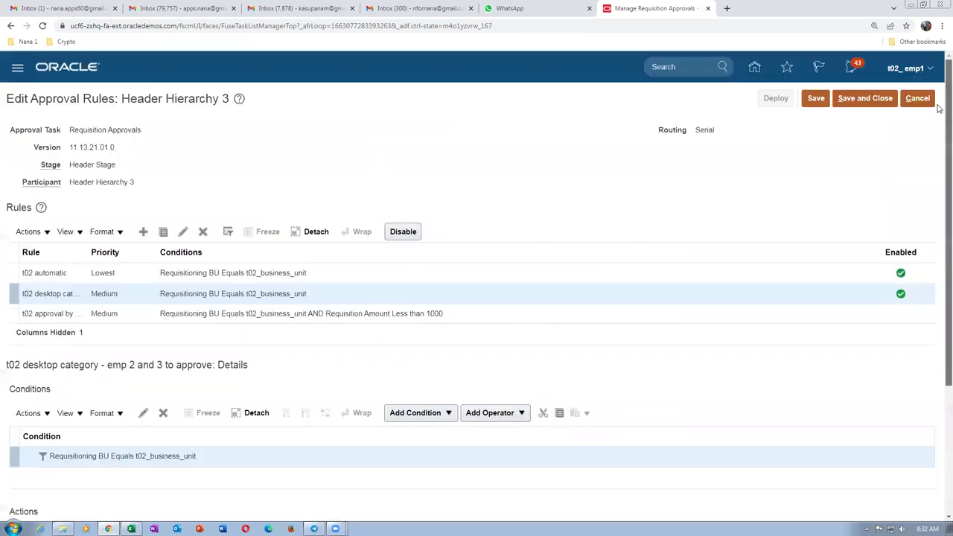
click(915, 101)
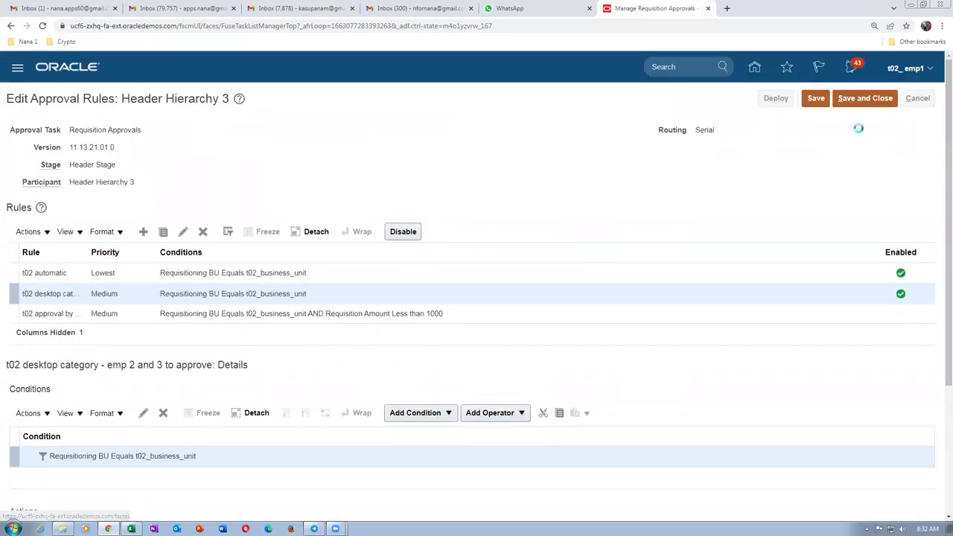
click(934, 98)
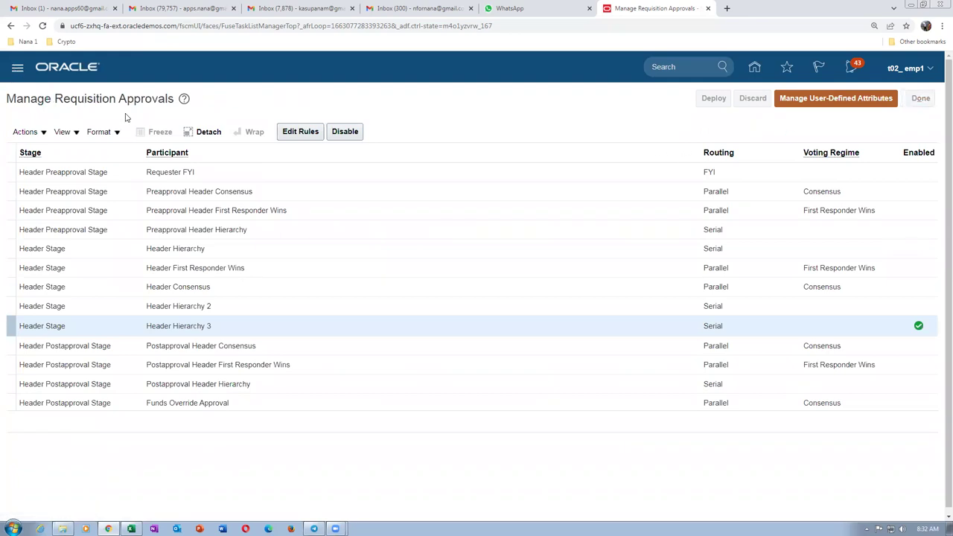
key(ctrl+a)
text(m)
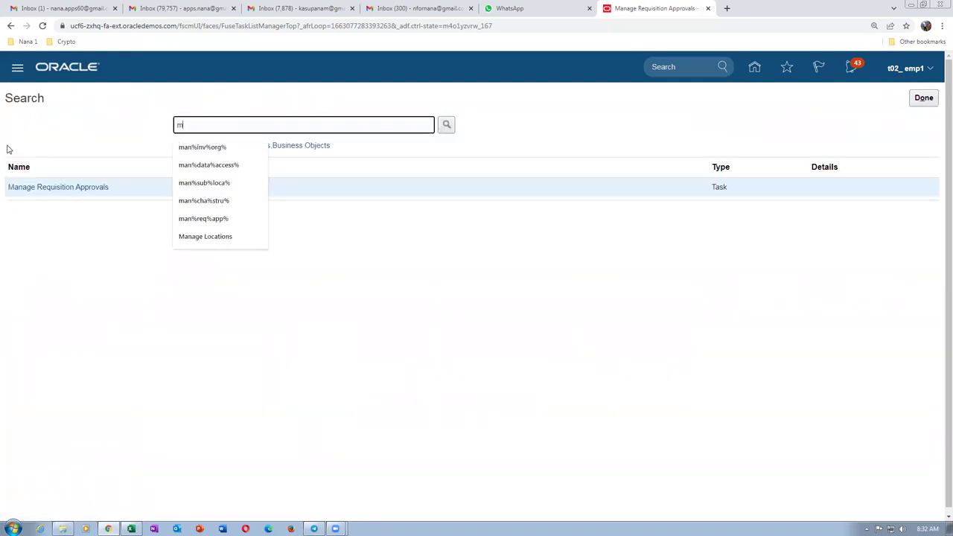
text(an%po)
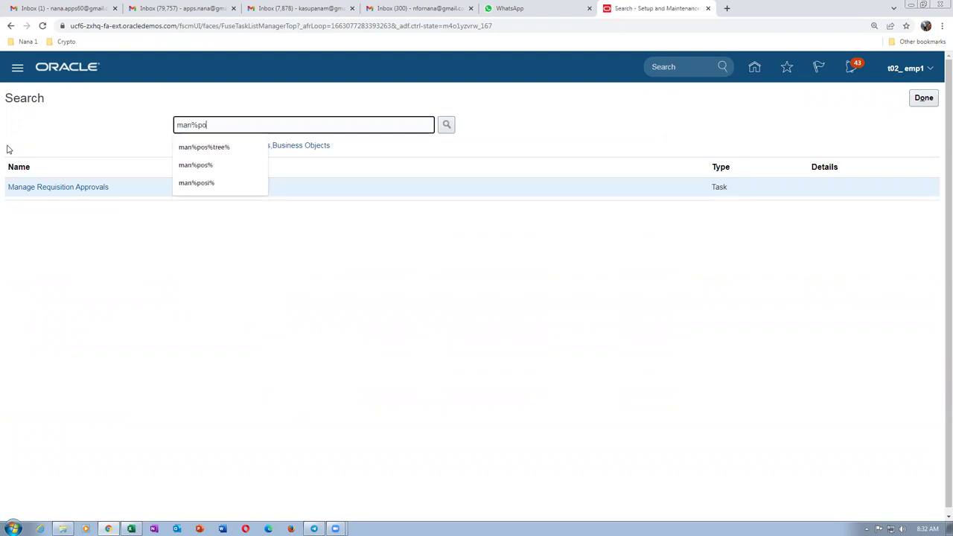
text(s%tree%)
Run the corrected man%pos%tree% search and open Manage Position Trees.
key(Return)
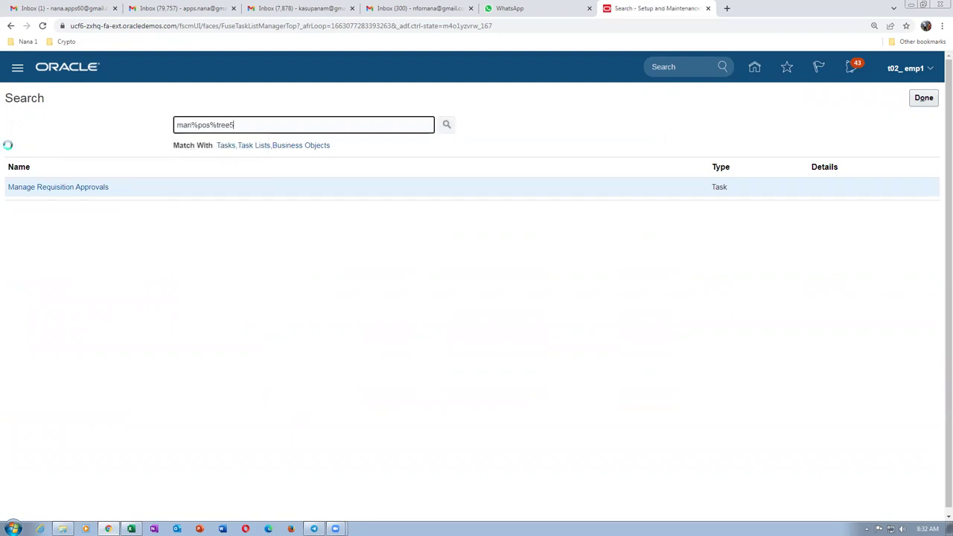
key(BackSpace)
text(%)
key(Return)
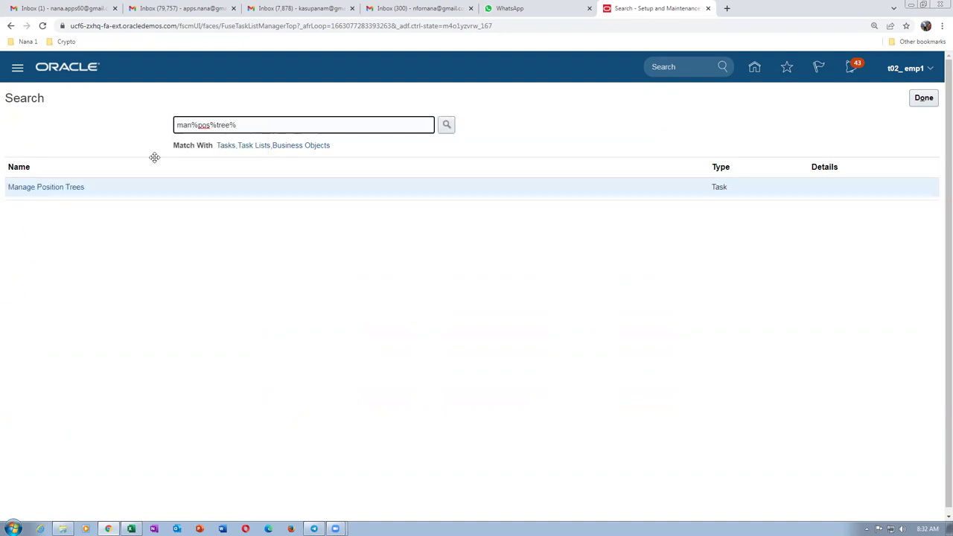
click(65, 188)
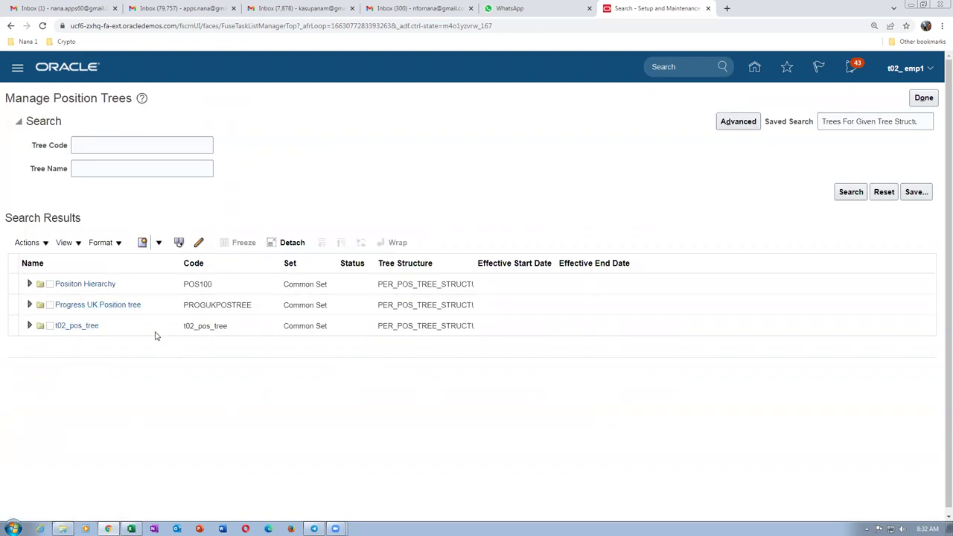
Expand t02_pos_tree and start editing tree version t02_pos_version_1.
click(153, 329)
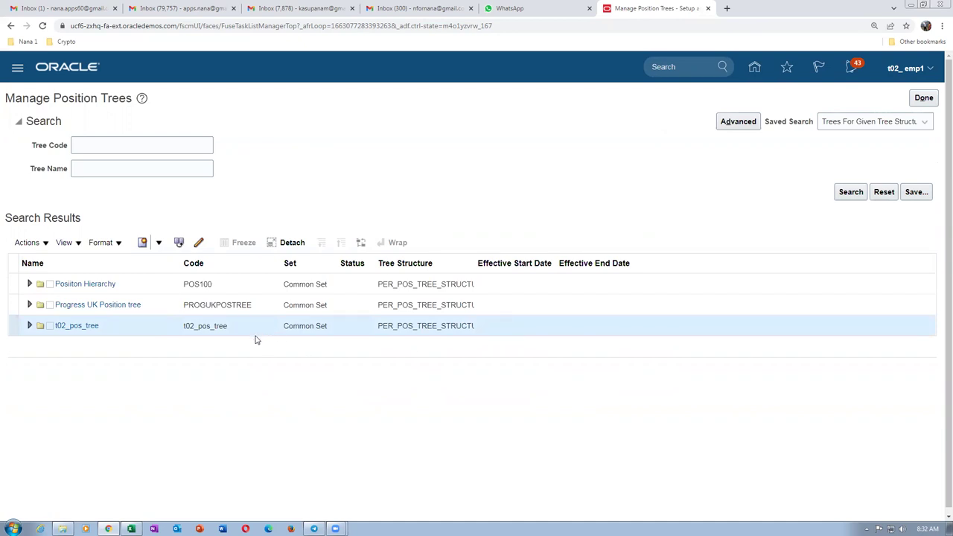
click(29, 326)
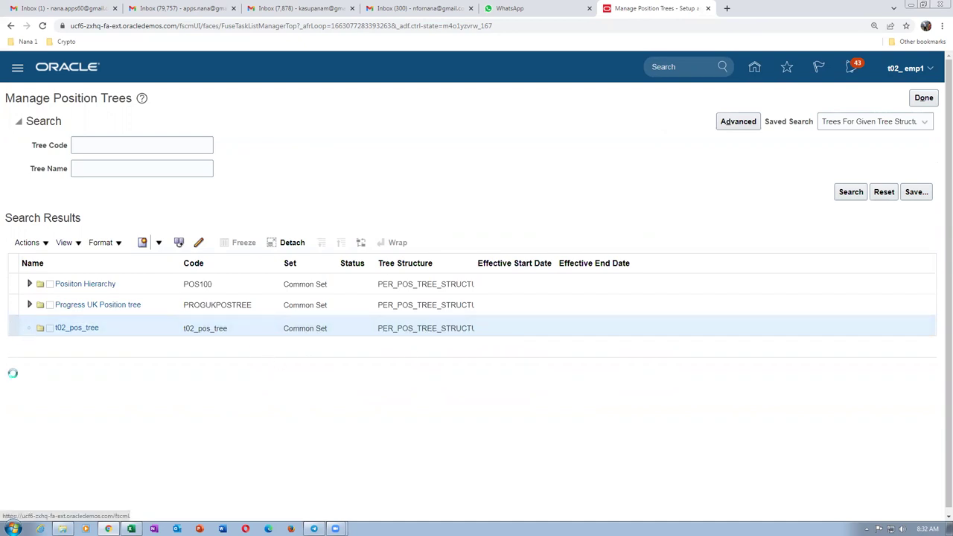
click(9, 344)
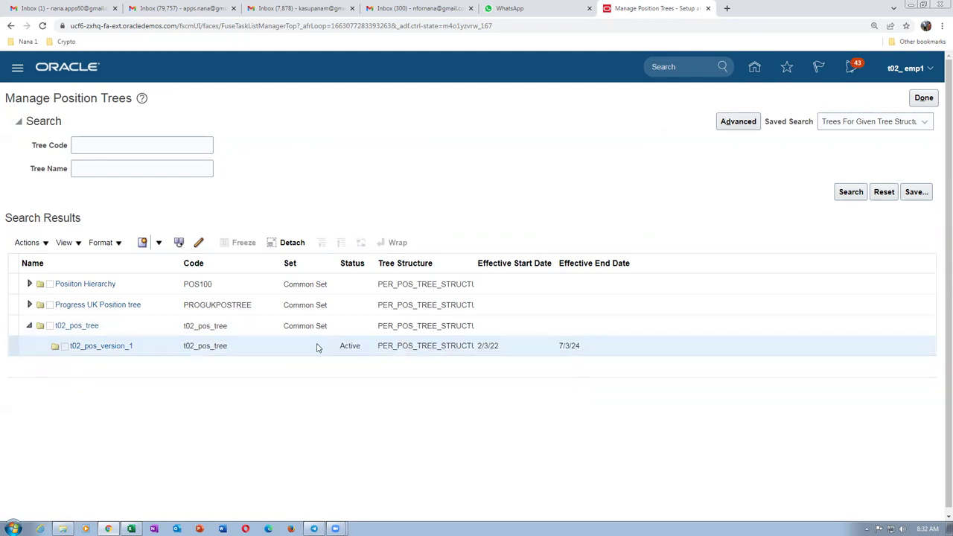
click(198, 244)
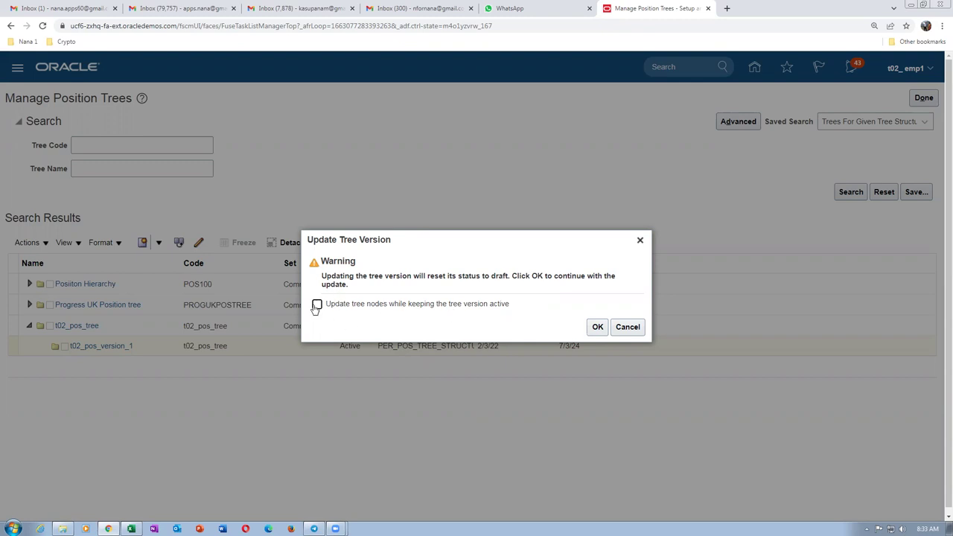
Confirm the update, expand the t02_mgrm 1112 and t02_amm 1111 nodes, and submit the version.
click(598, 328)
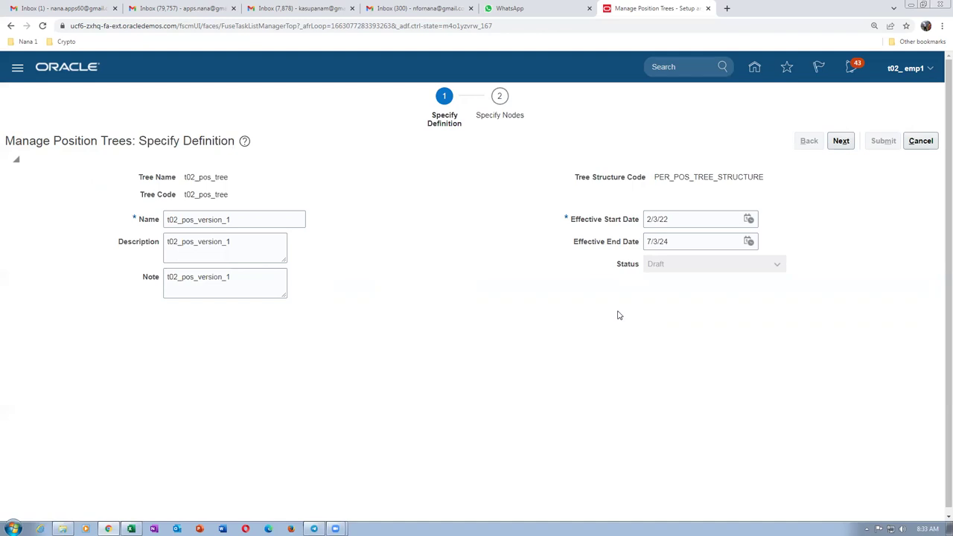
click(841, 141)
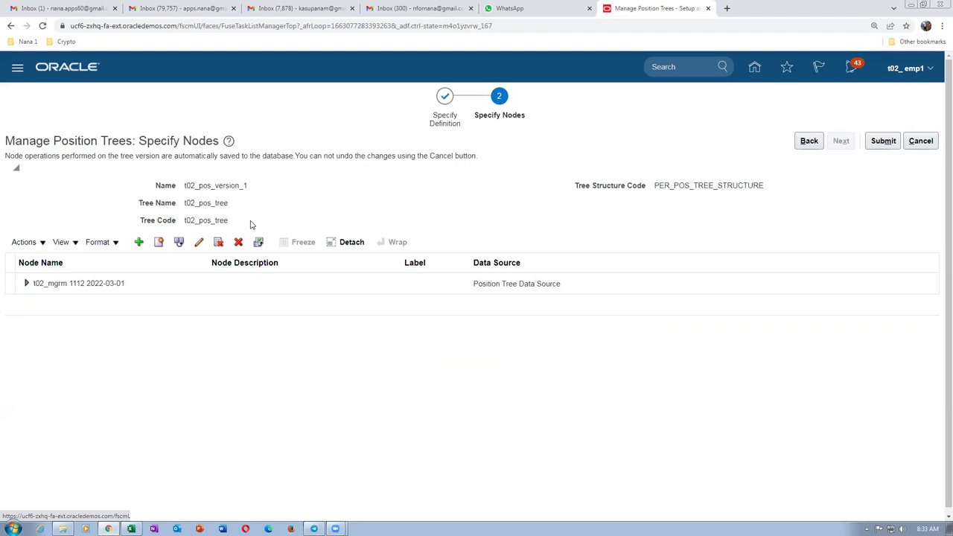
click(27, 285)
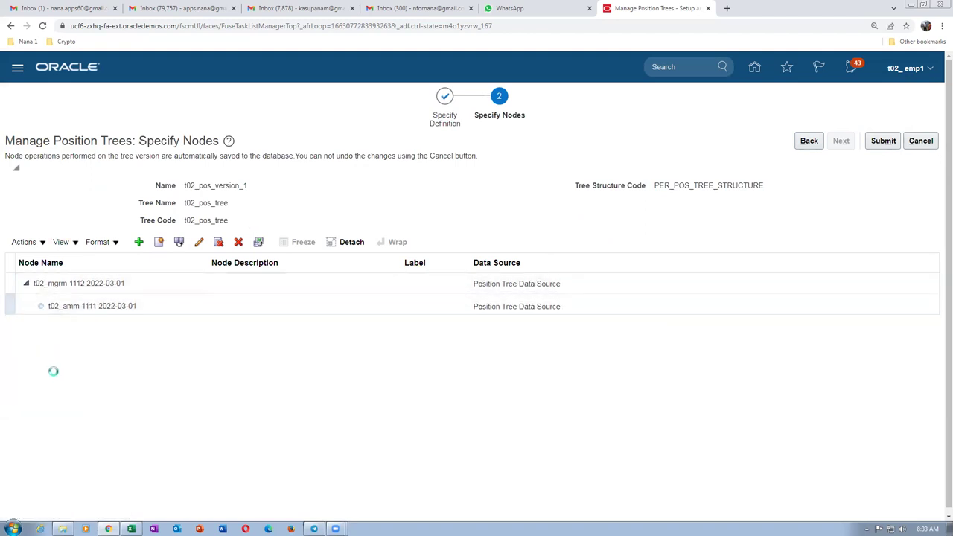
click(197, 330)
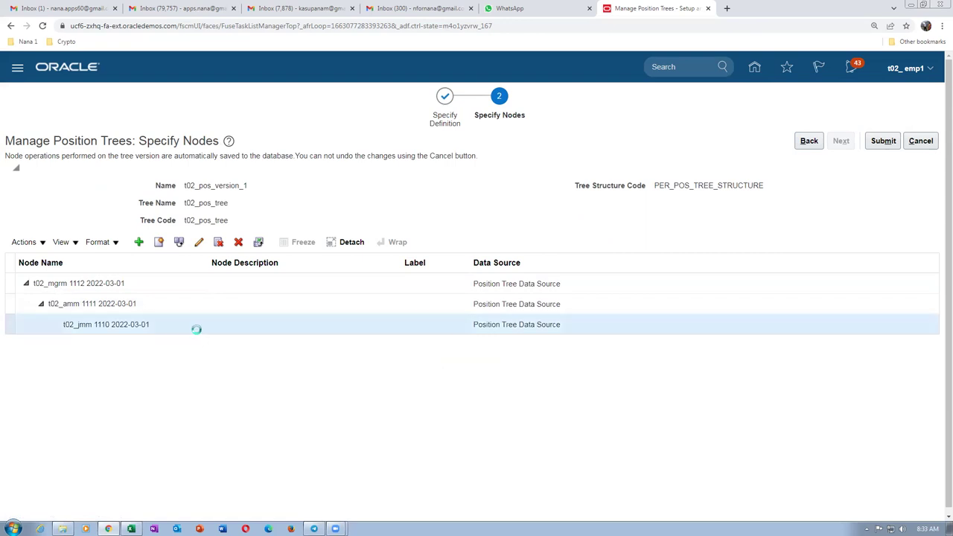
click(165, 280)
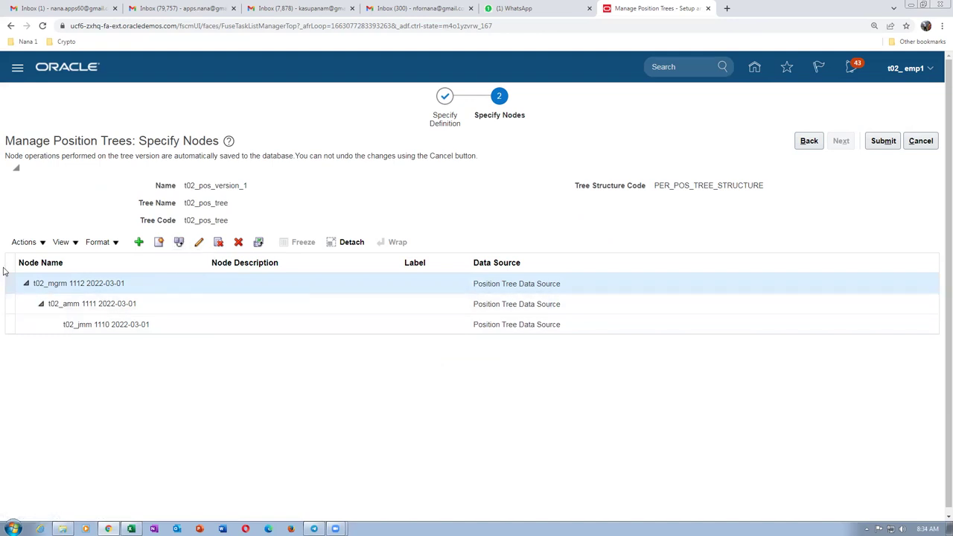
click(24, 242)
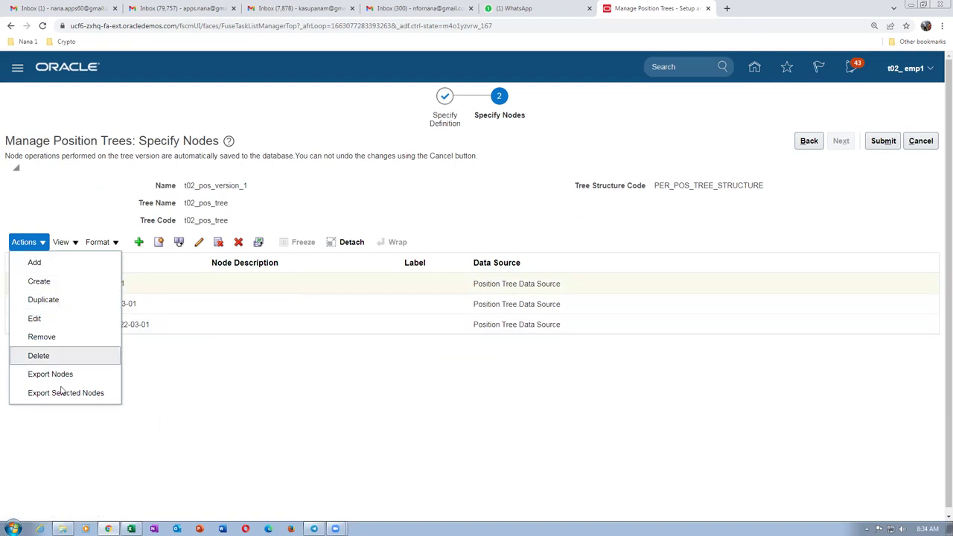
click(187, 428)
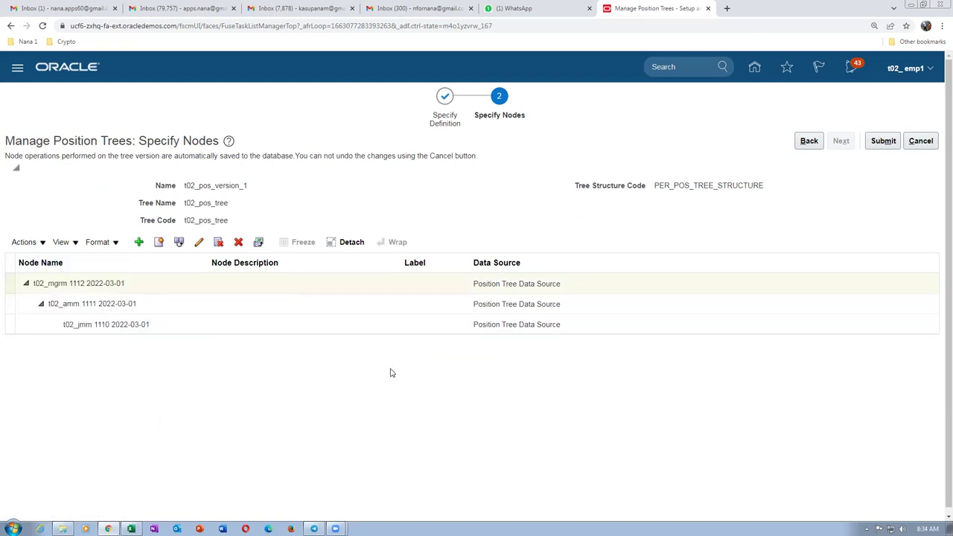
click(884, 142)
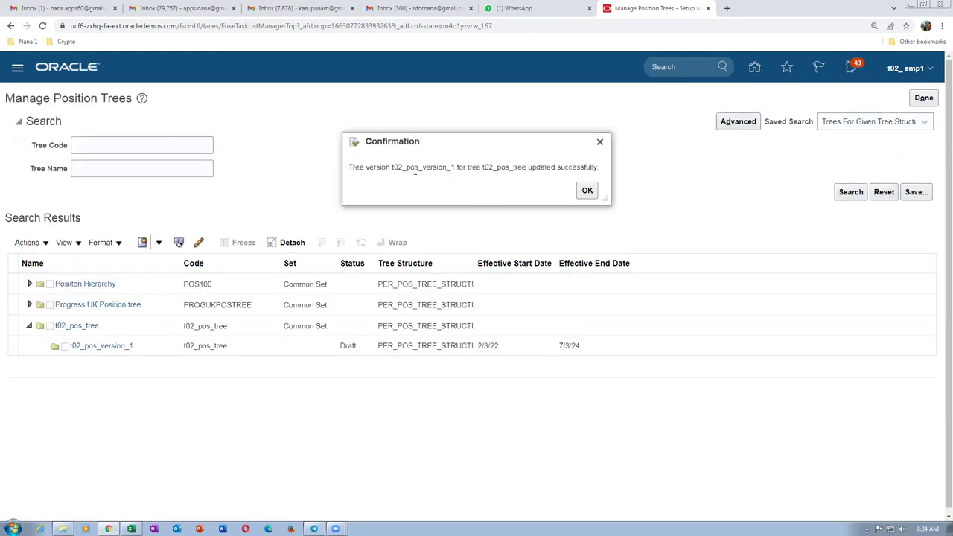
Set the t02_pos_version_1 tree version status to Active.
click(587, 190)
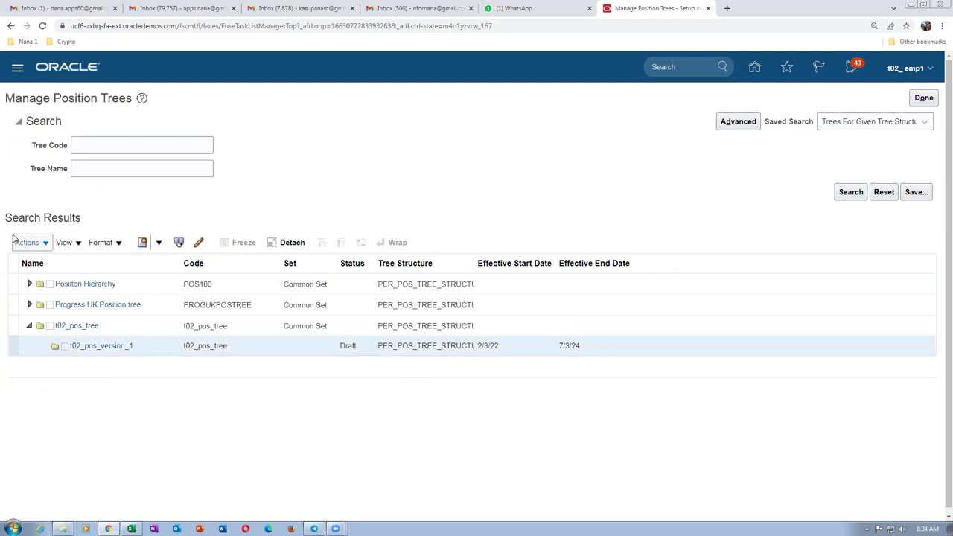
click(18, 244)
click(17, 246)
click(16, 247)
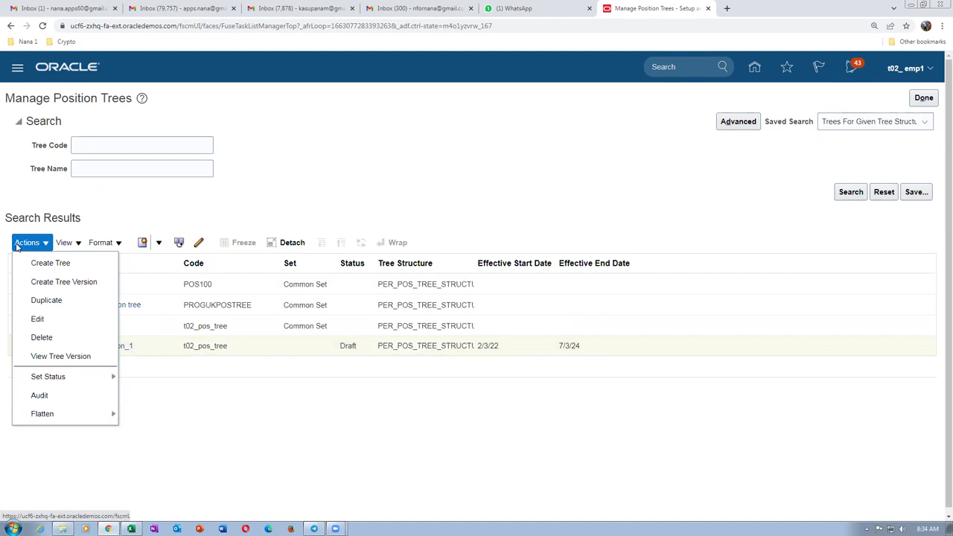
mouse_move(61, 381)
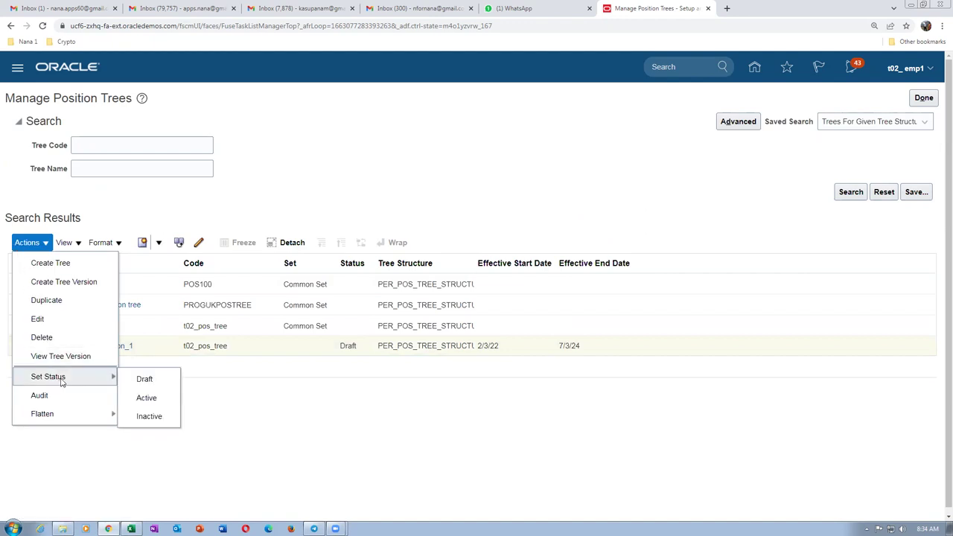
click(146, 398)
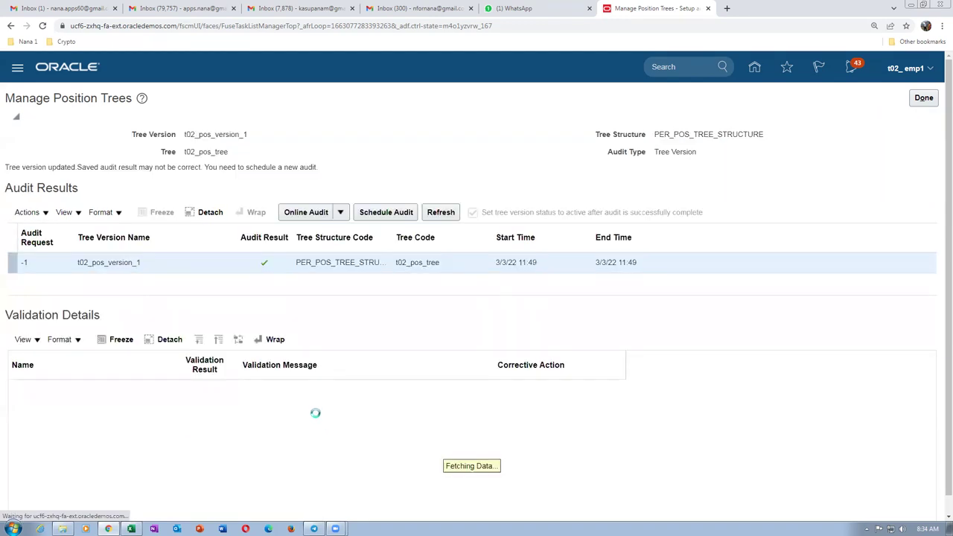
Run an online audit of the tree version, confirming 14 of 14 validators passed.
click(342, 213)
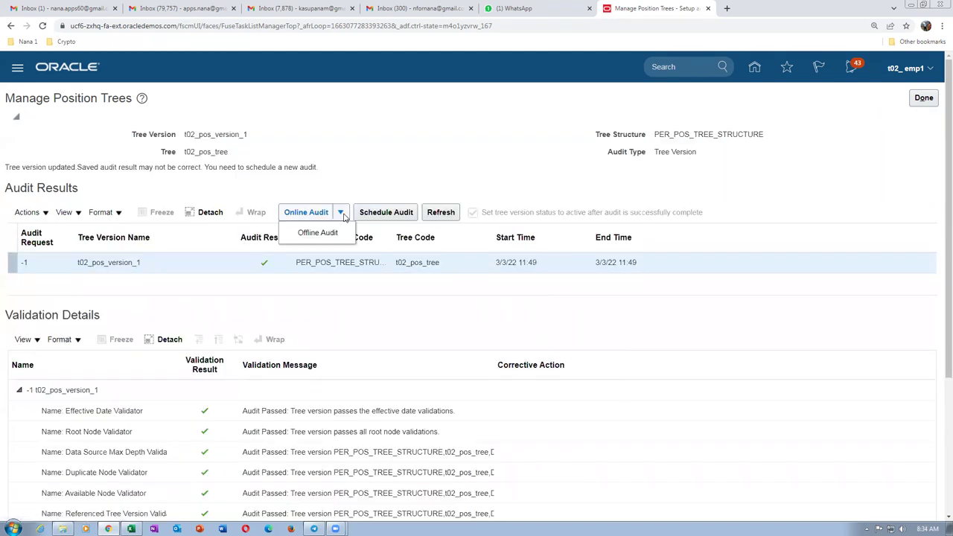
click(353, 180)
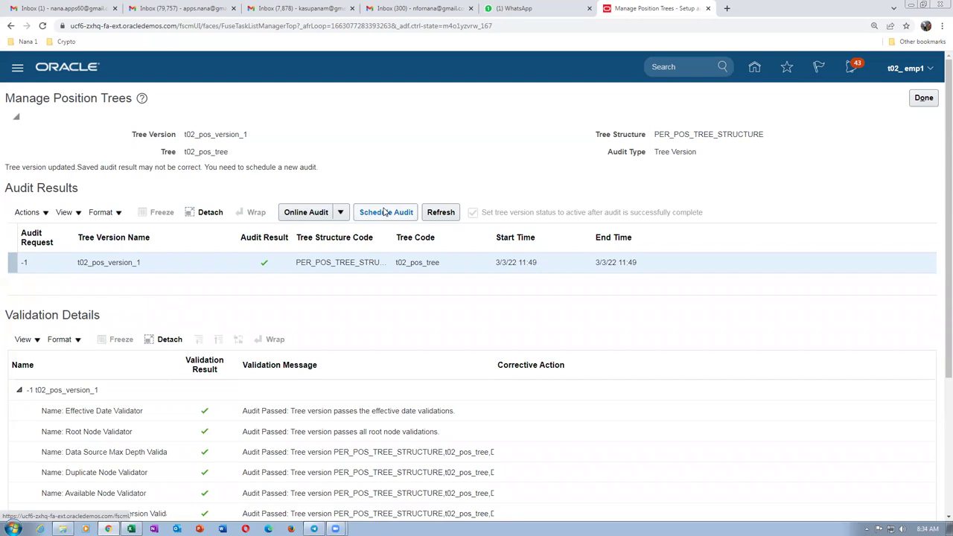
click(304, 213)
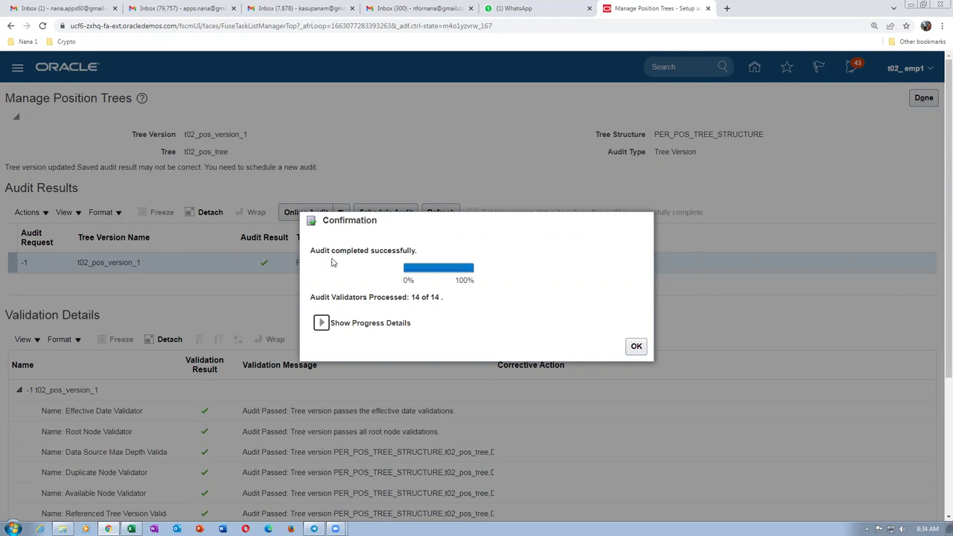
drag(314, 251, 396, 253)
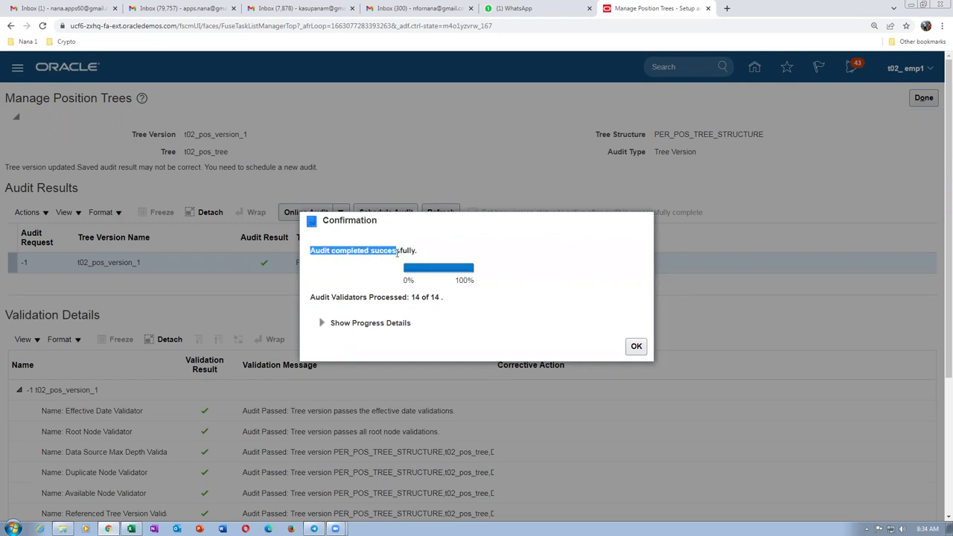
click(386, 273)
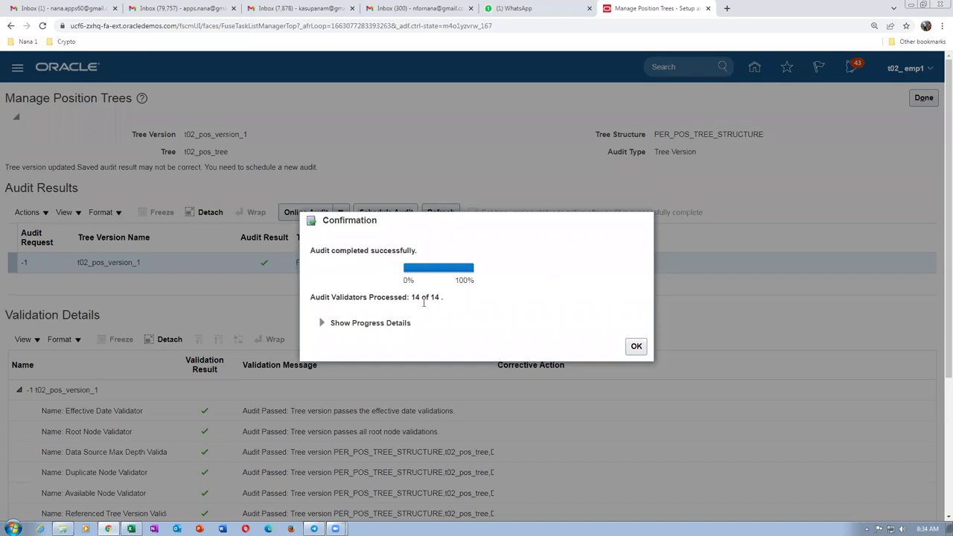
click(636, 345)
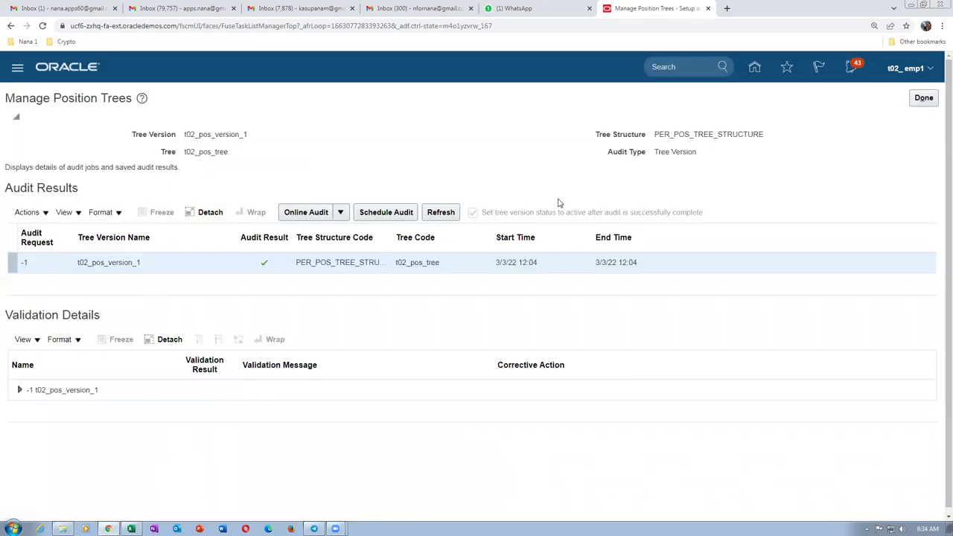
Leave Manage Position Trees and return to the Setup and Maintenance task search.
click(923, 98)
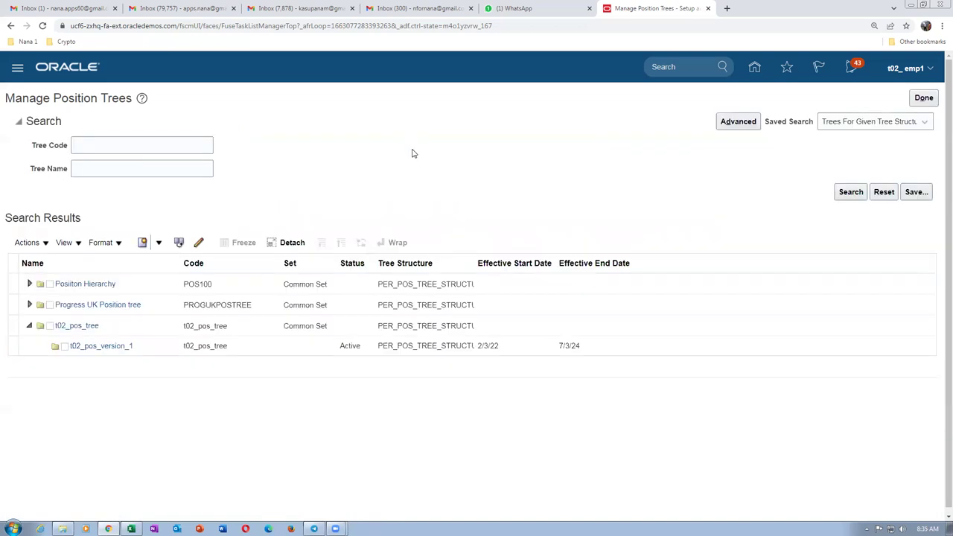
click(917, 104)
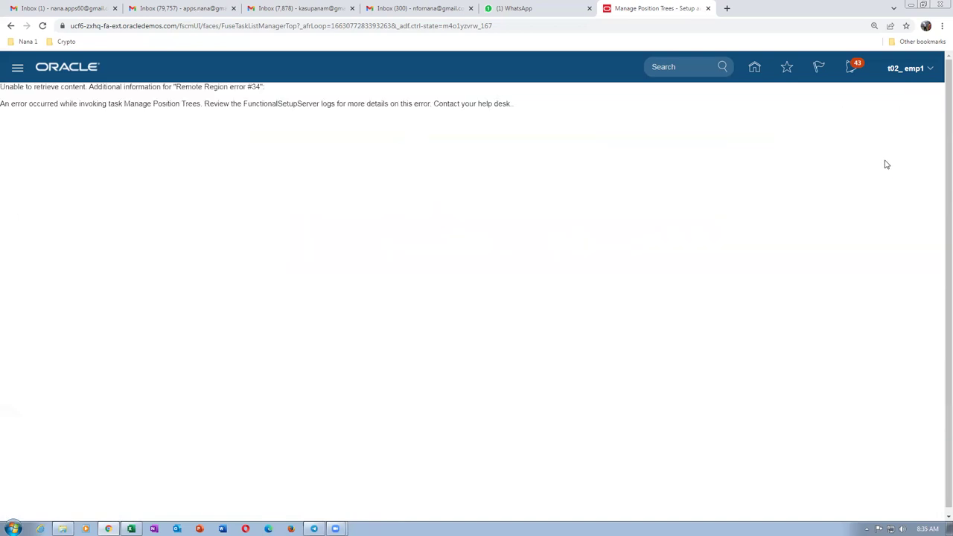
click(912, 73)
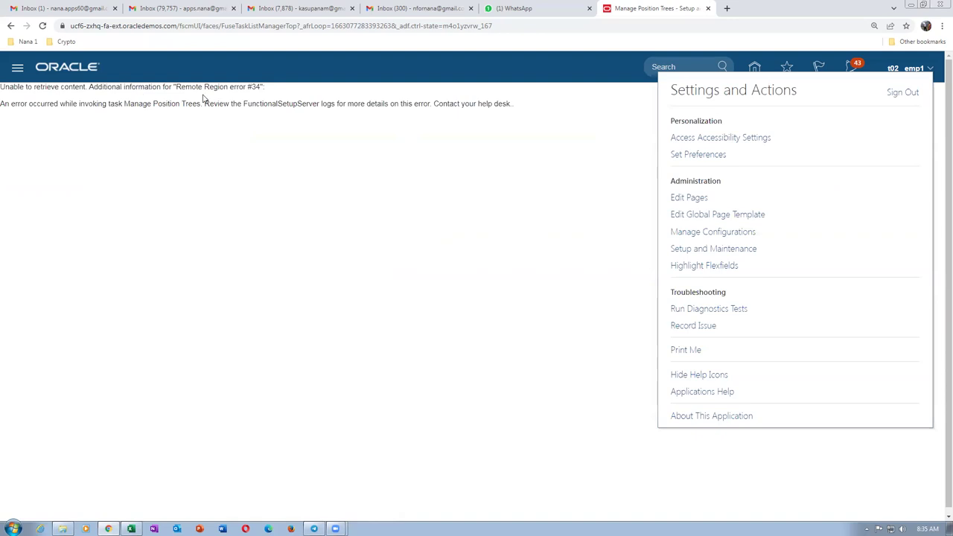
click(711, 249)
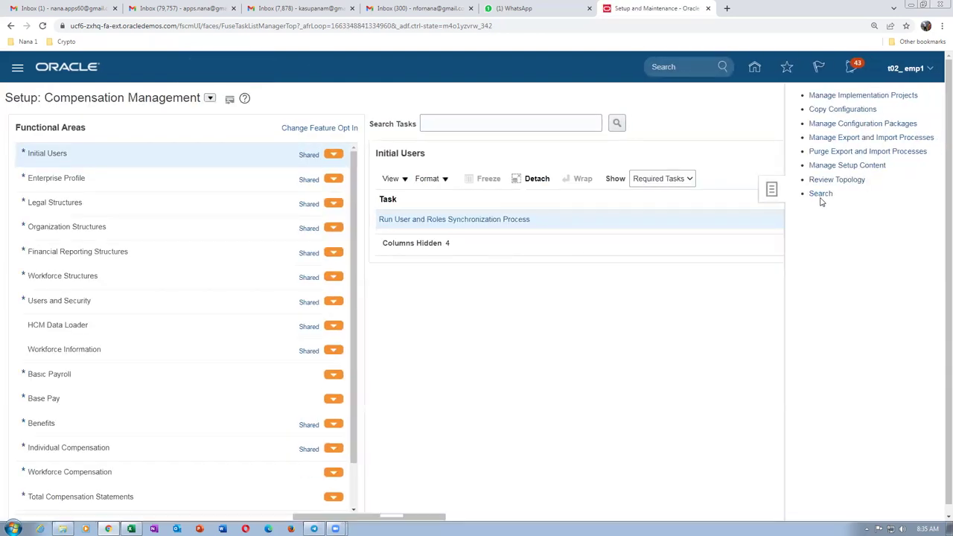
click(821, 195)
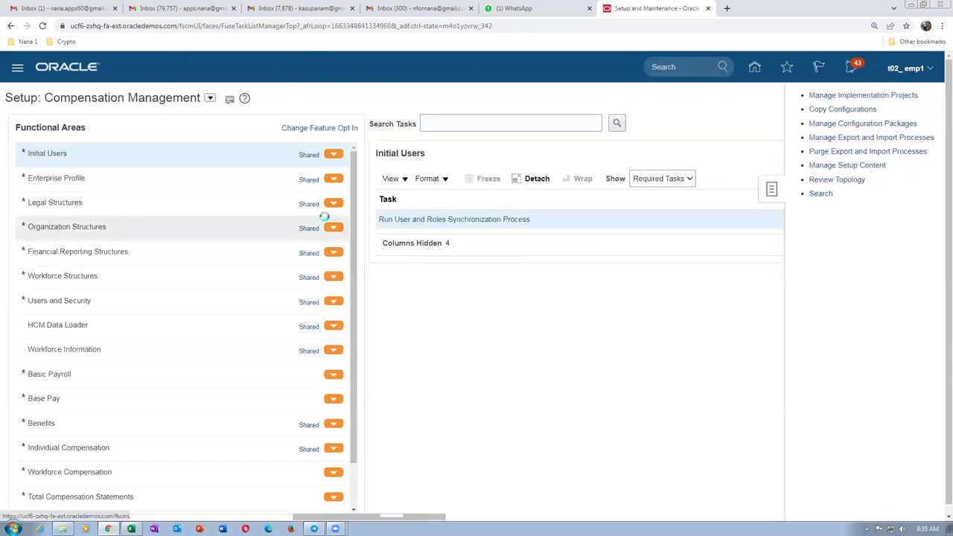
Search the setup tasks for man%legal%h to list the legal HCM information tasks.
click(312, 126)
text(man)
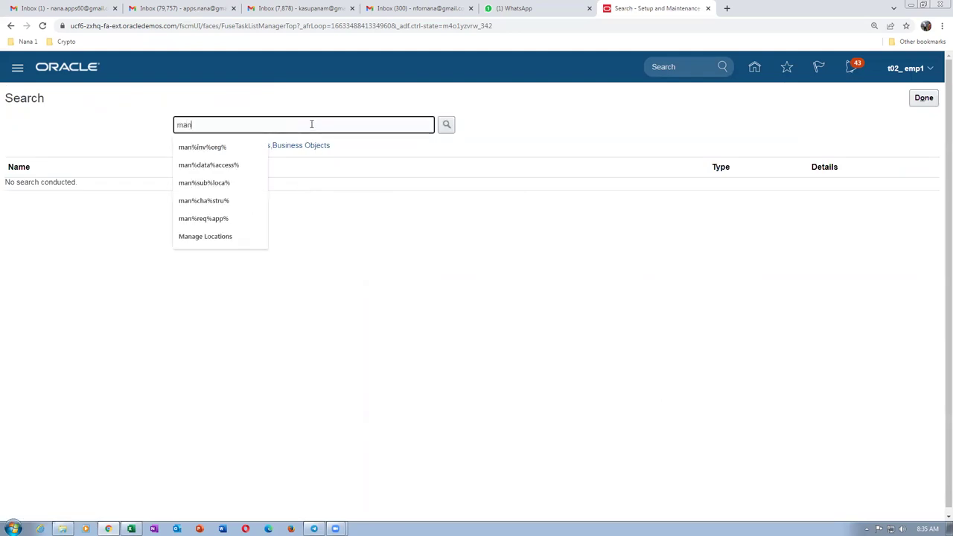
text(%lega)
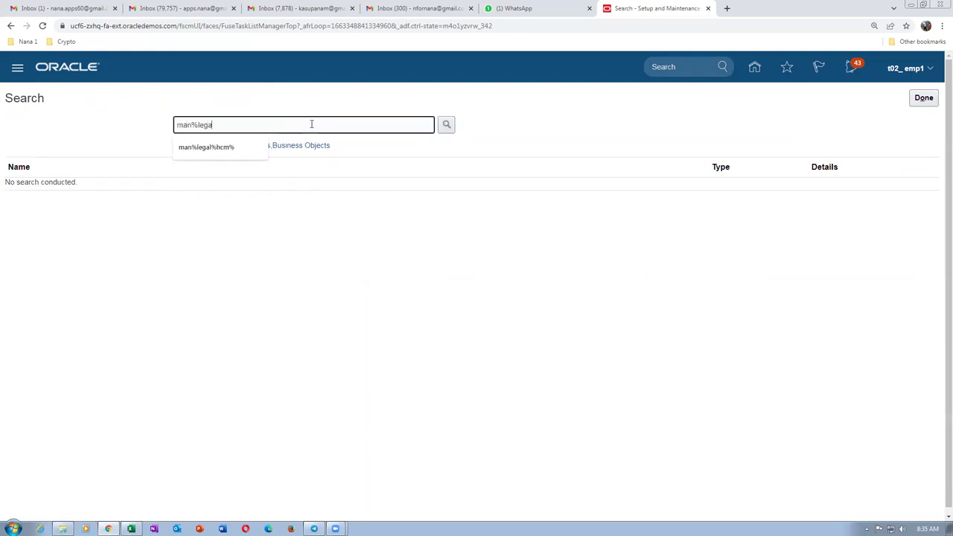
text(l%hcm%)
key(Escape)
key(Return)
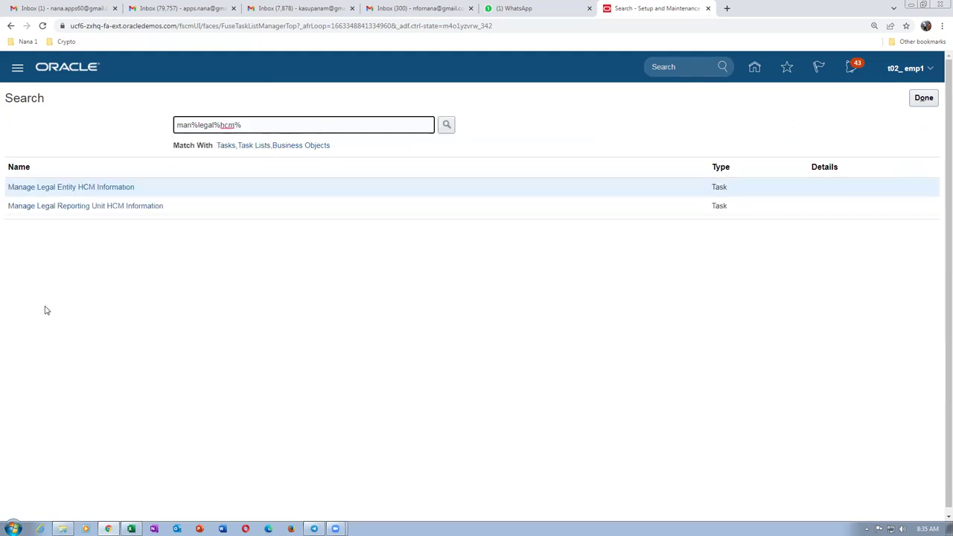
In Manage Legal Entity HCM Information, search t02, review t02_legal_entity, then close the task.
click(49, 188)
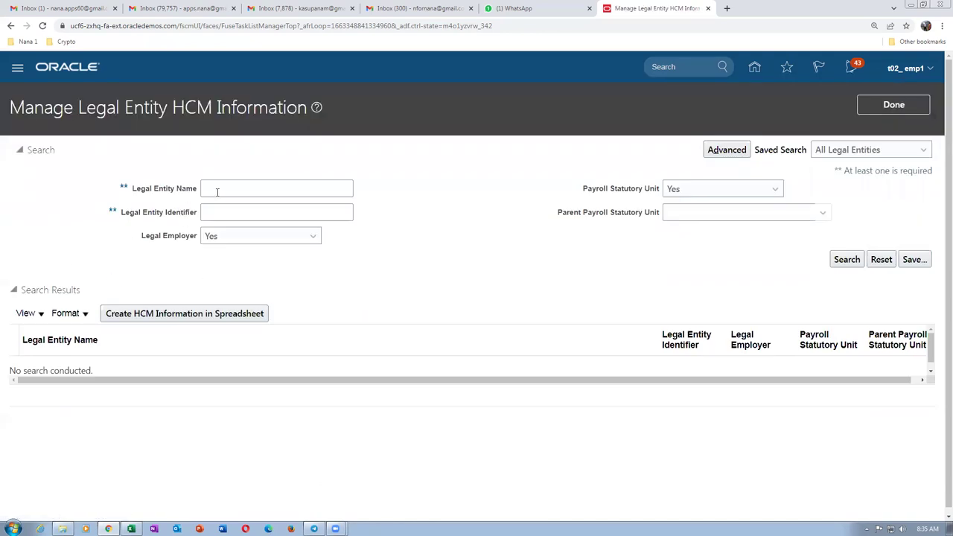
click(227, 186)
text(t02)
click(846, 259)
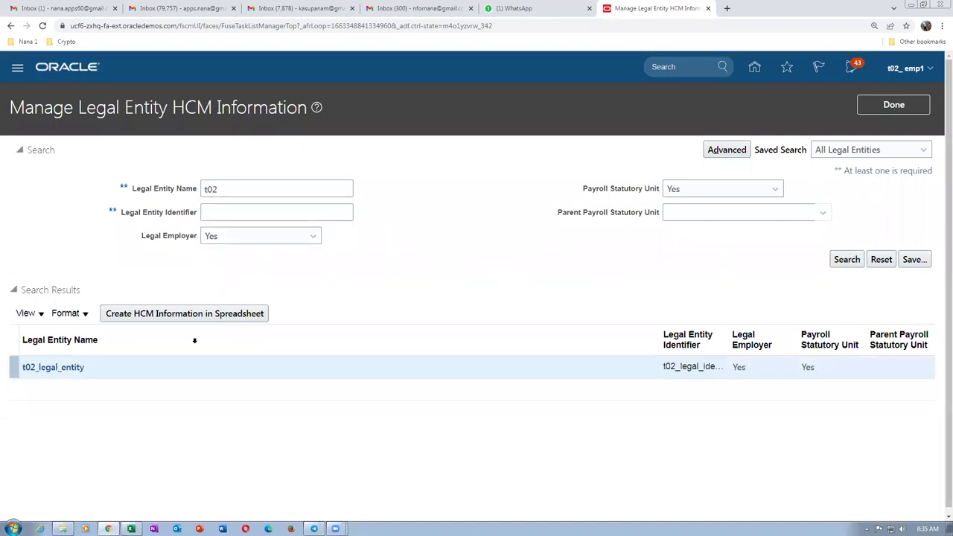
click(42, 369)
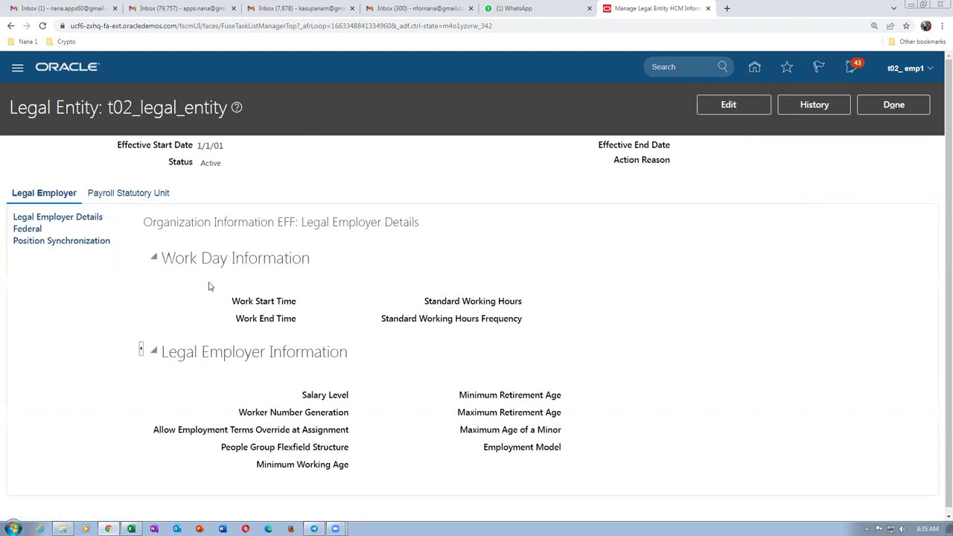
click(893, 105)
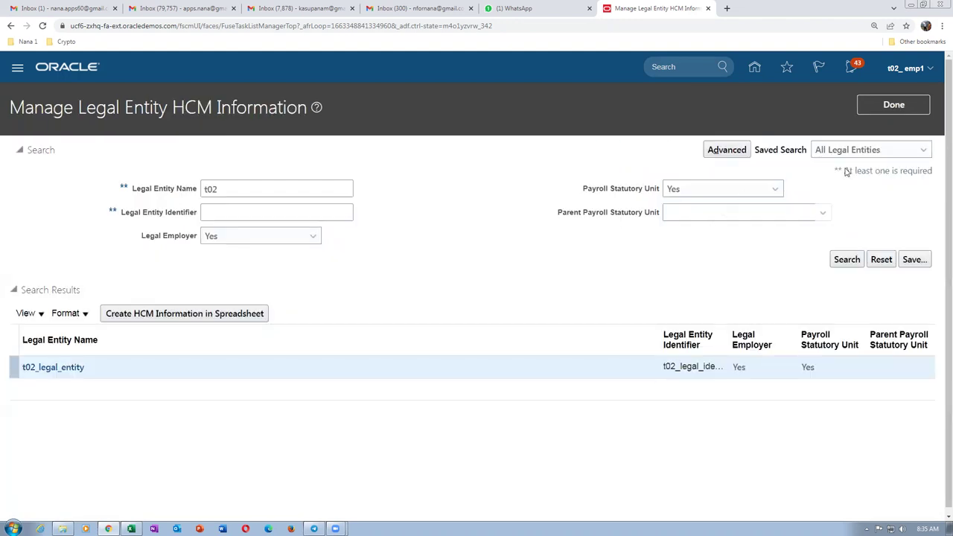
click(897, 103)
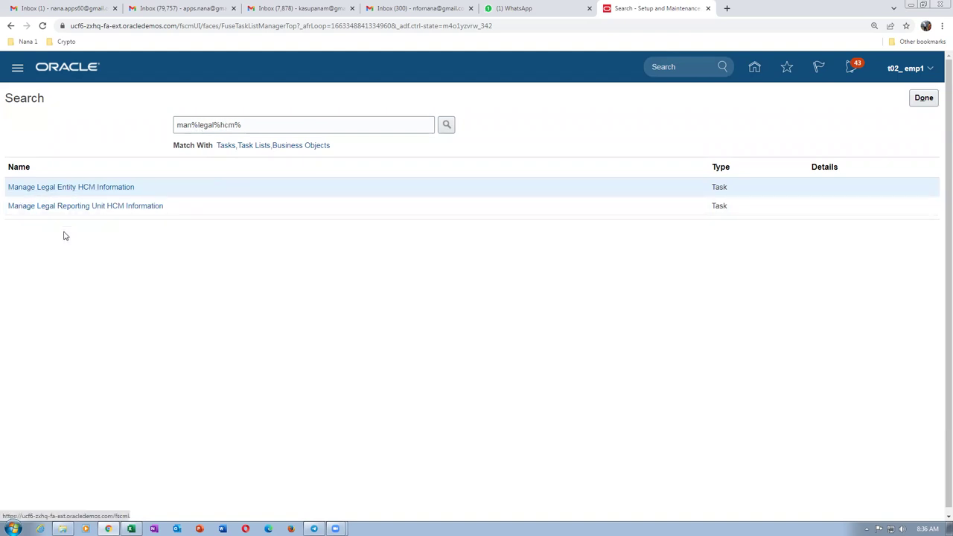
Change the search to man%%hcm% and open Manage Enterprise HCM Information.
click(195, 124)
key(Delete)
key(Delete)
key(Delete)
key(Delete)
key(Delete)
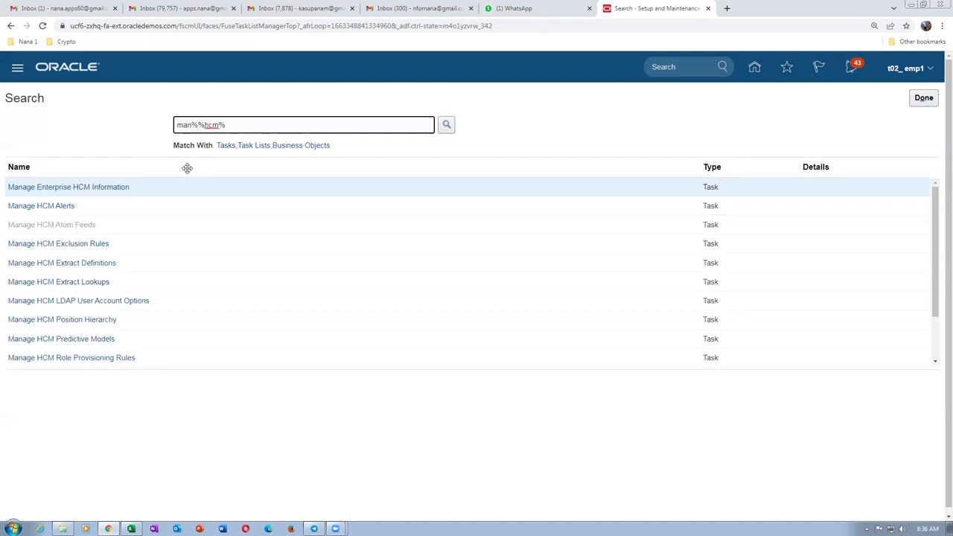
click(43, 190)
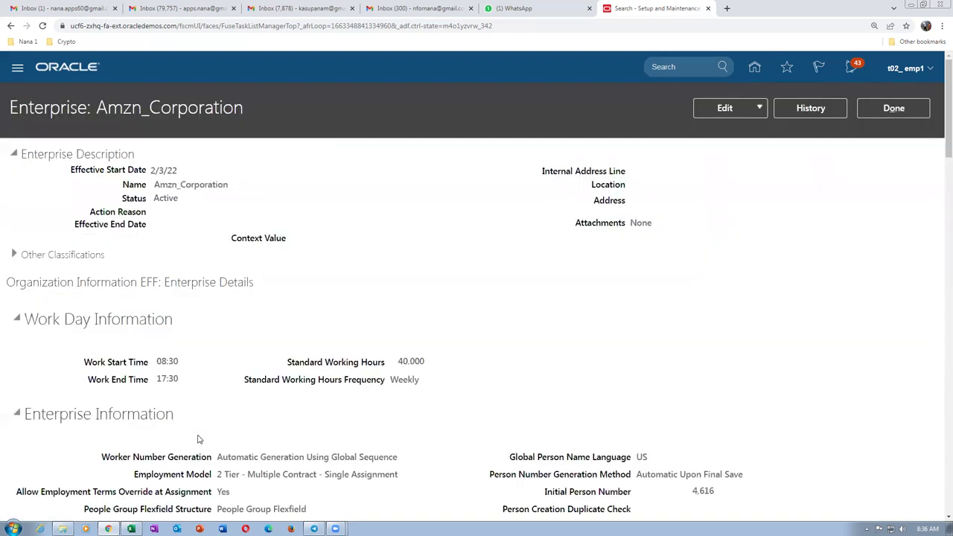
Review Amzn_Corporation's work day, enterprise and position synchronization settings.
scroll(201, 277, down, 2)
scroll(201, 278, down, 10)
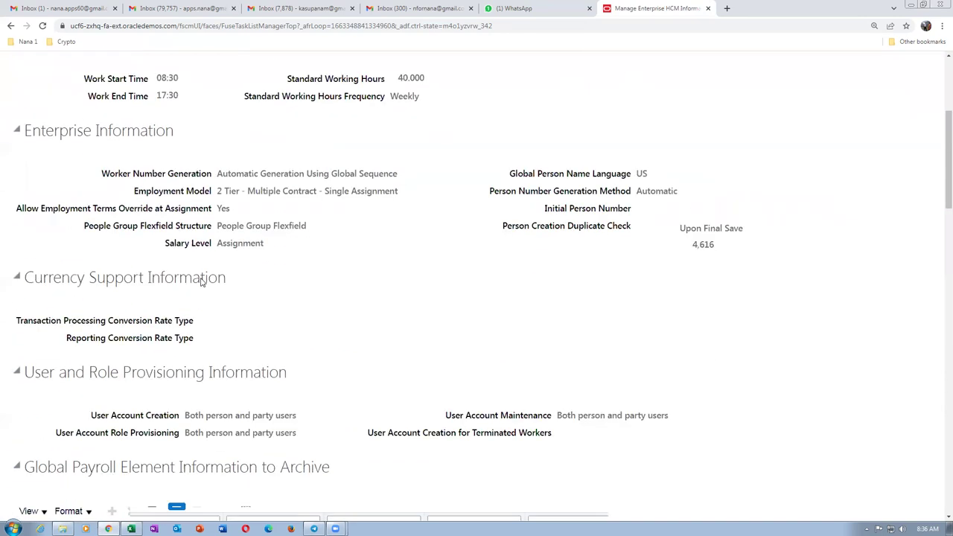
scroll(200, 283, down, 1)
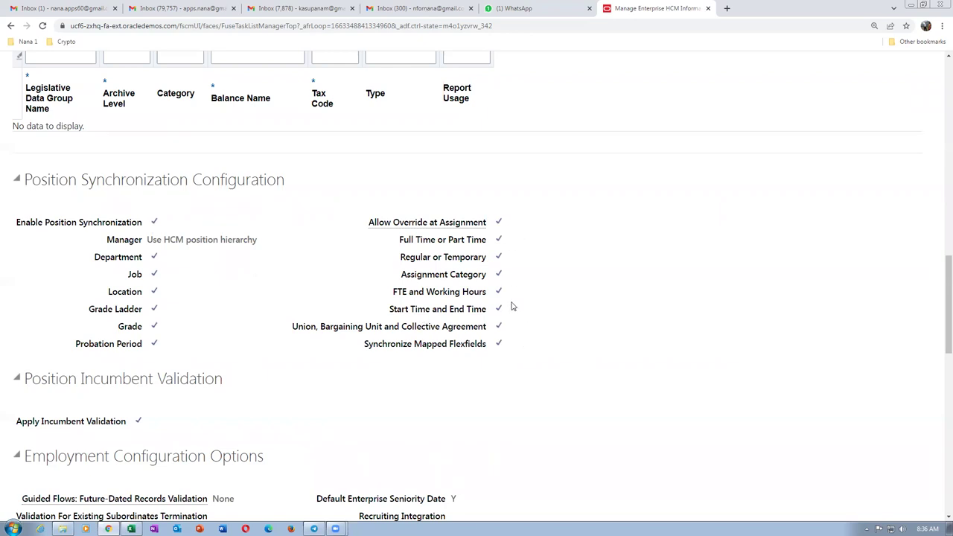
scroll(321, 308, up, 3)
scroll(324, 303, down, 2)
scroll(325, 303, down, 1)
drag(152, 239, 219, 239)
scroll(791, 289, up, 3)
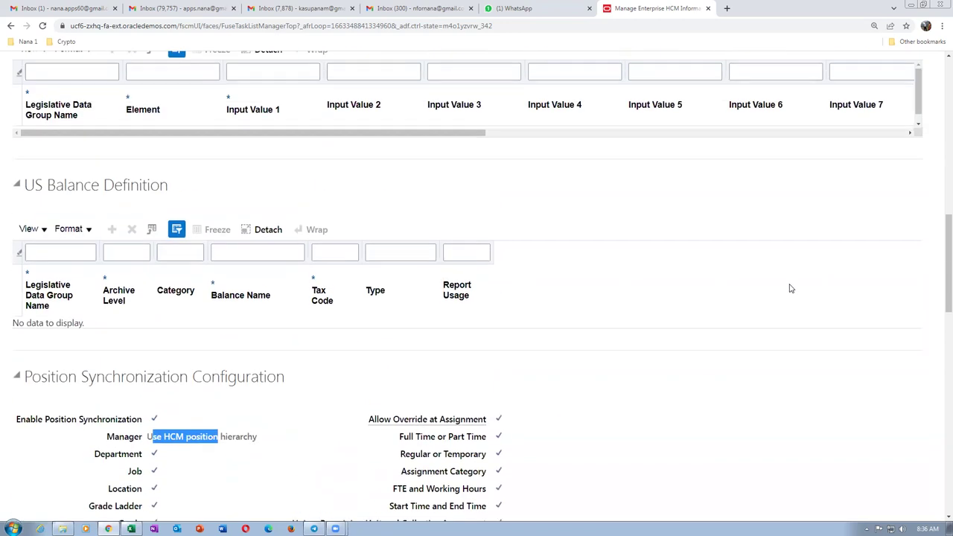
scroll(791, 288, up, 15)
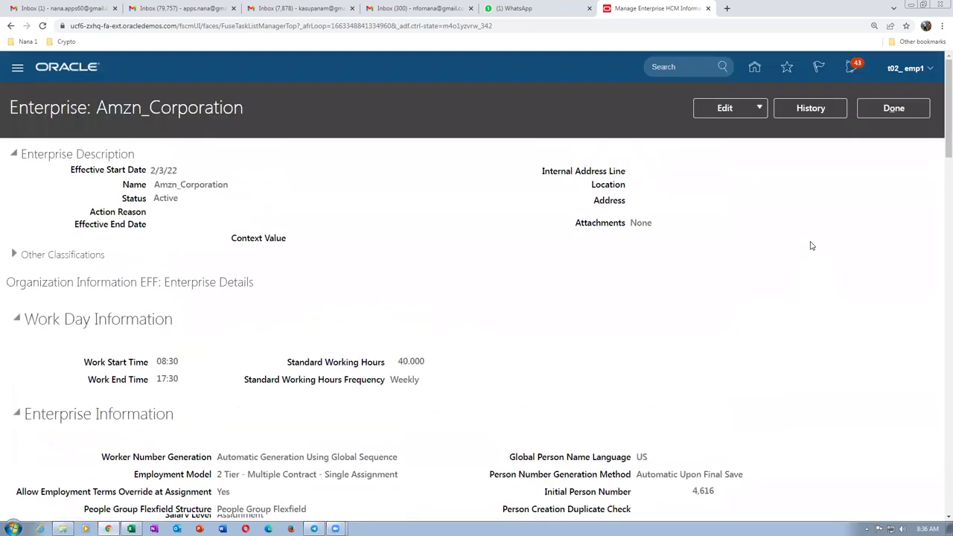
Search man%pos%tr, open Manage Position Trees, and expand t02_pos_tree to review its versions.
click(893, 108)
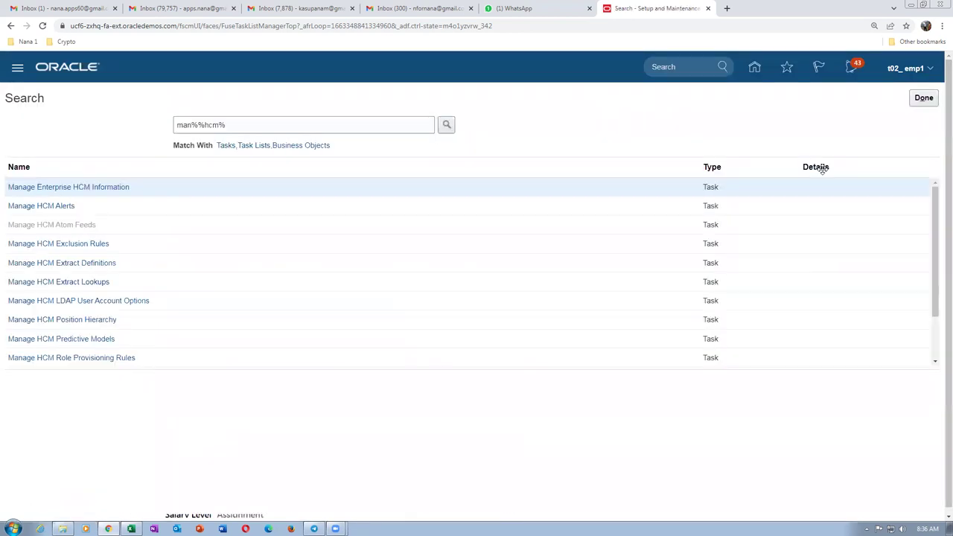
drag(239, 133, 76, 136)
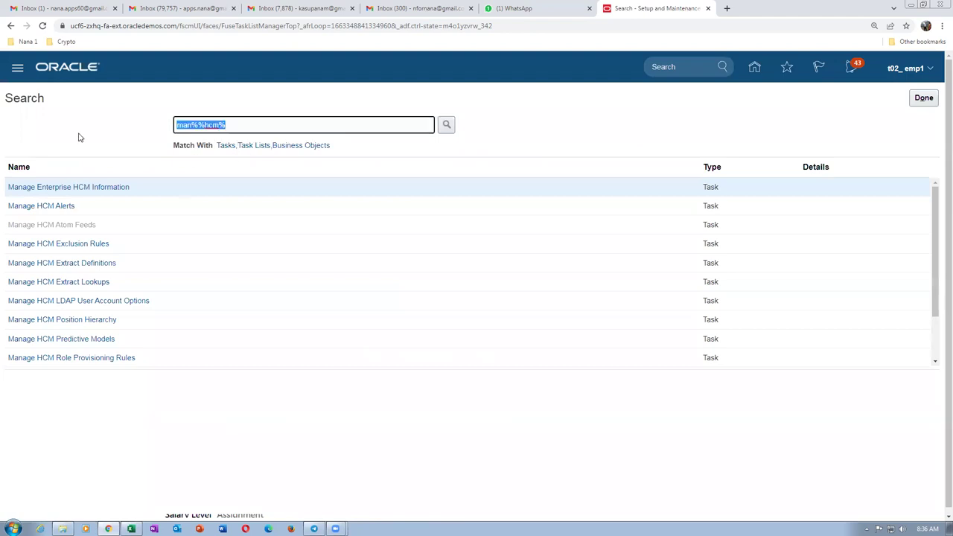
text(man%pos%tree)
key(Return)
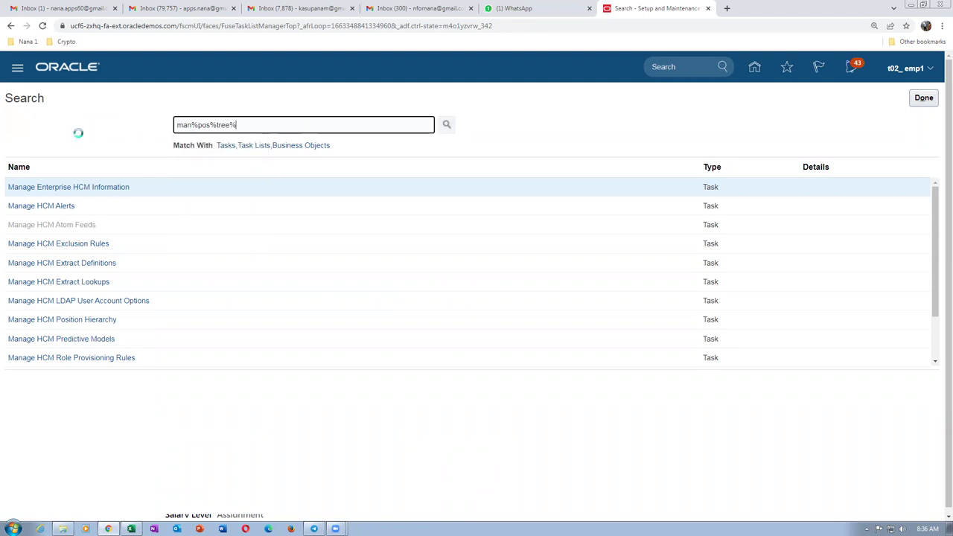
click(29, 188)
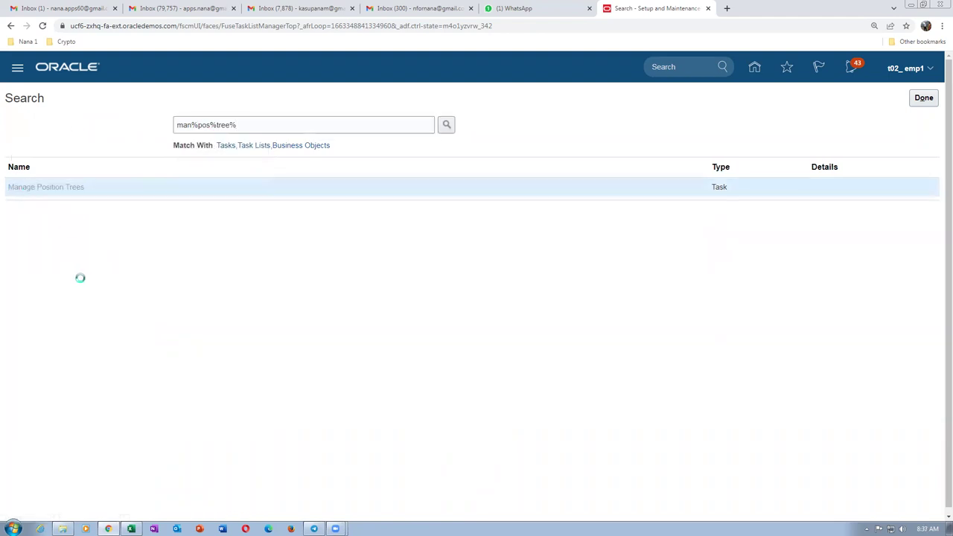
click(29, 327)
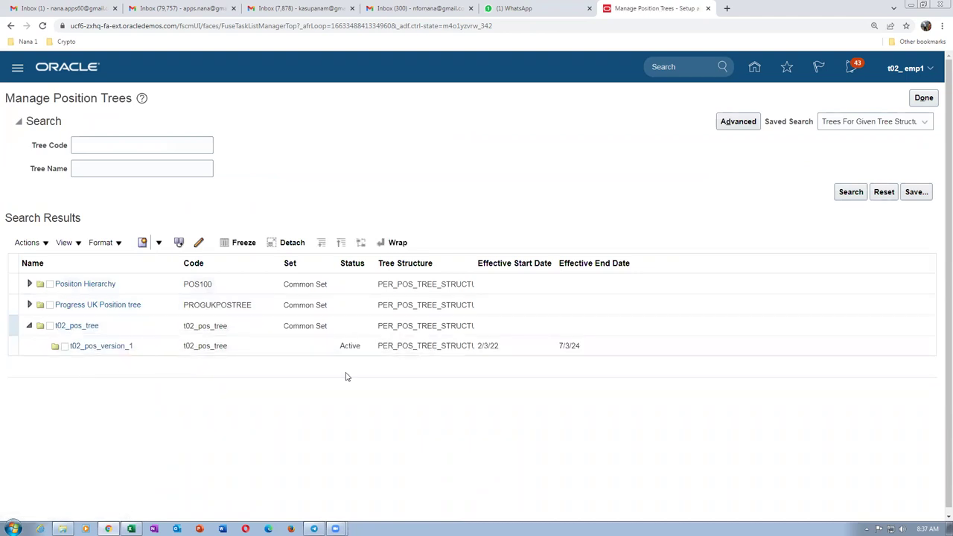
click(923, 98)
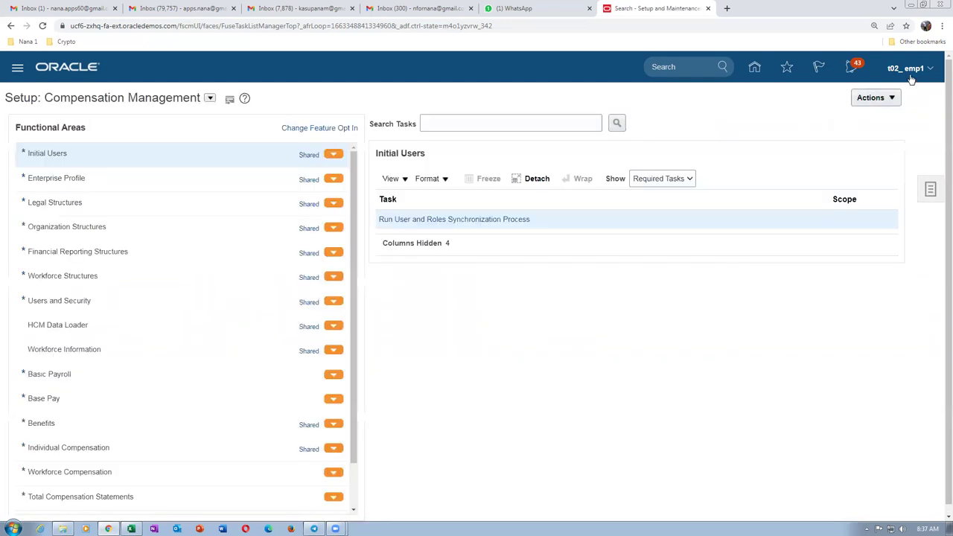
Sign out of the session, sign back in, and return to Setup and Maintenance.
click(904, 68)
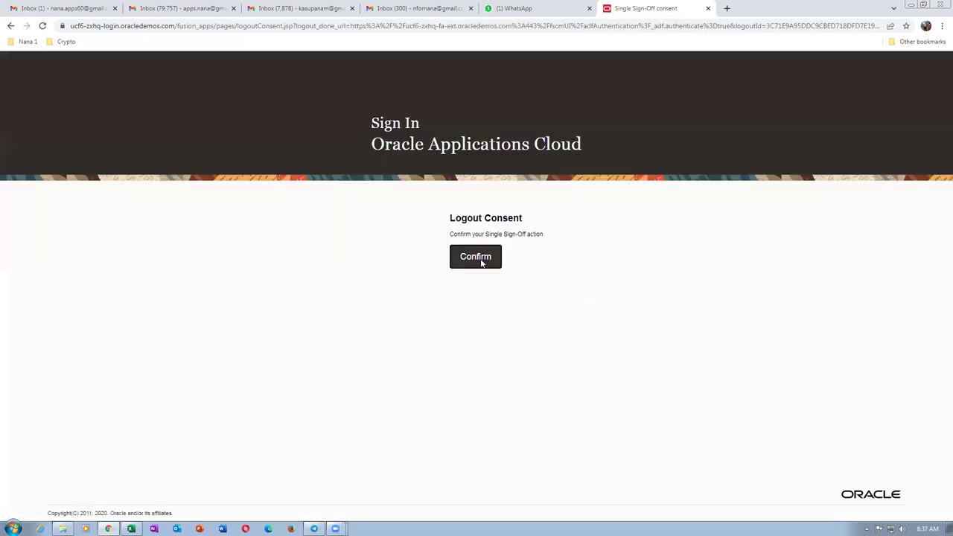
click(481, 261)
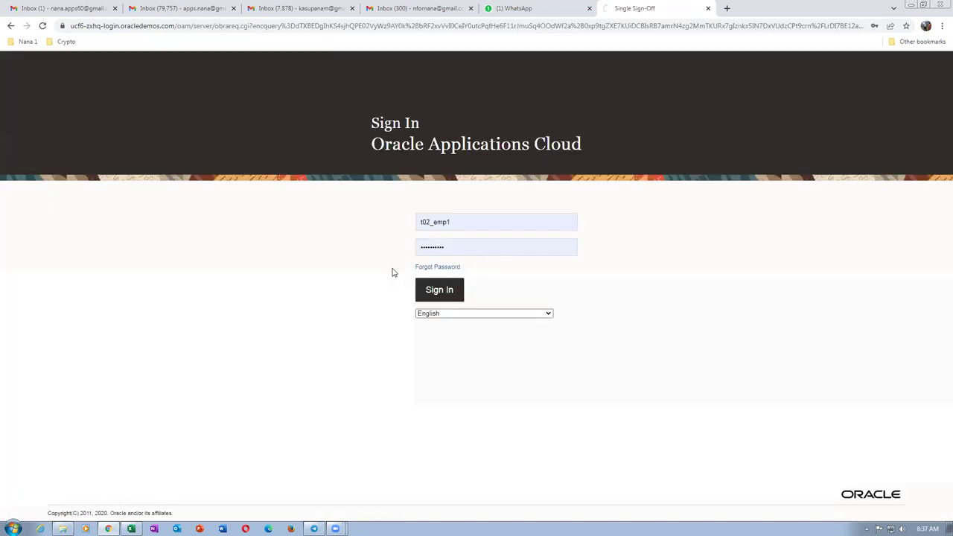
click(423, 294)
click(26, 8)
click(653, 9)
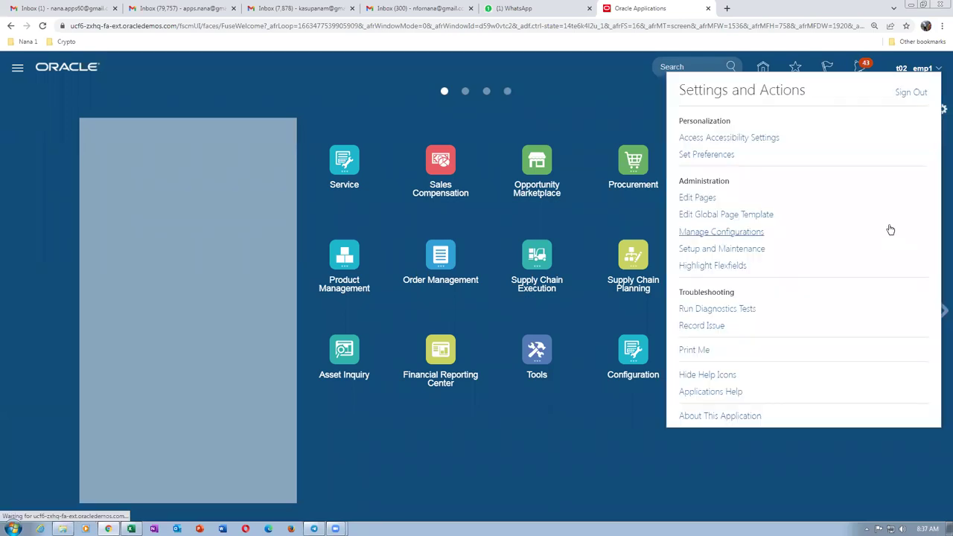
click(752, 248)
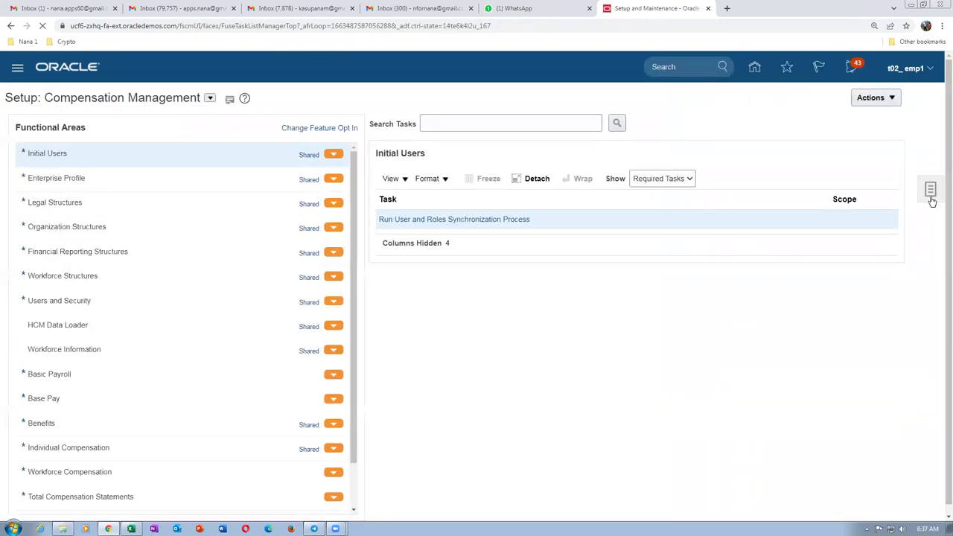
Search setup tasks for man%req% and open Manage Requisition Approvals.
click(930, 190)
click(819, 193)
click(199, 125)
text(man%req%app)
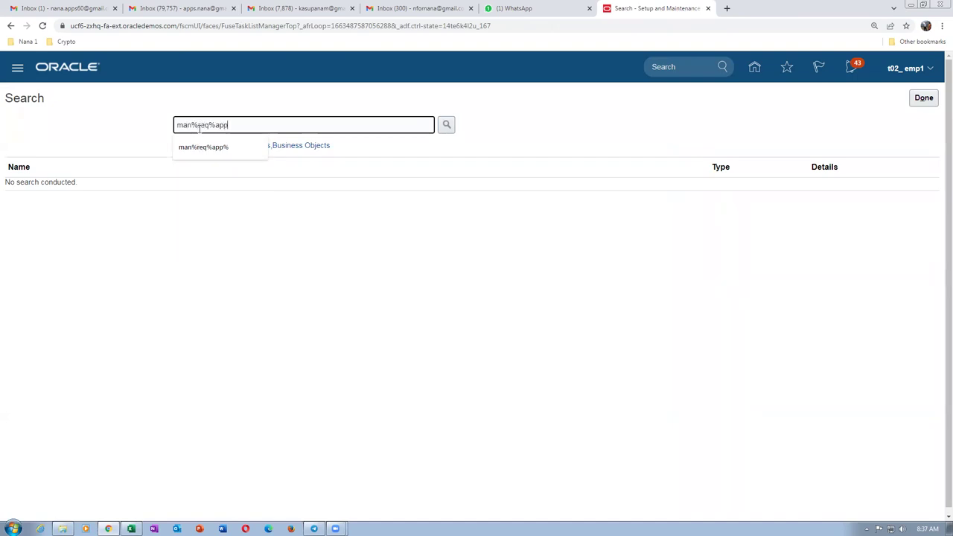
key(Return)
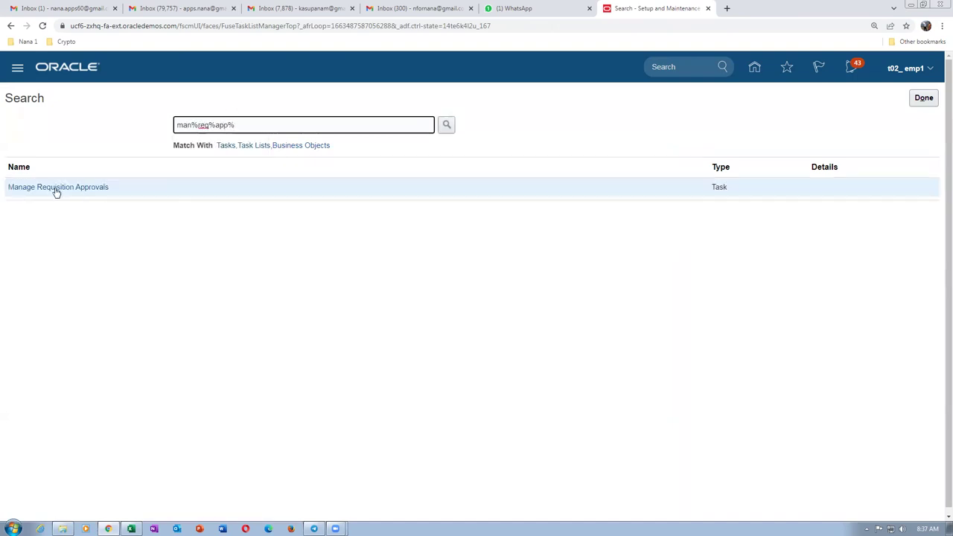
click(54, 187)
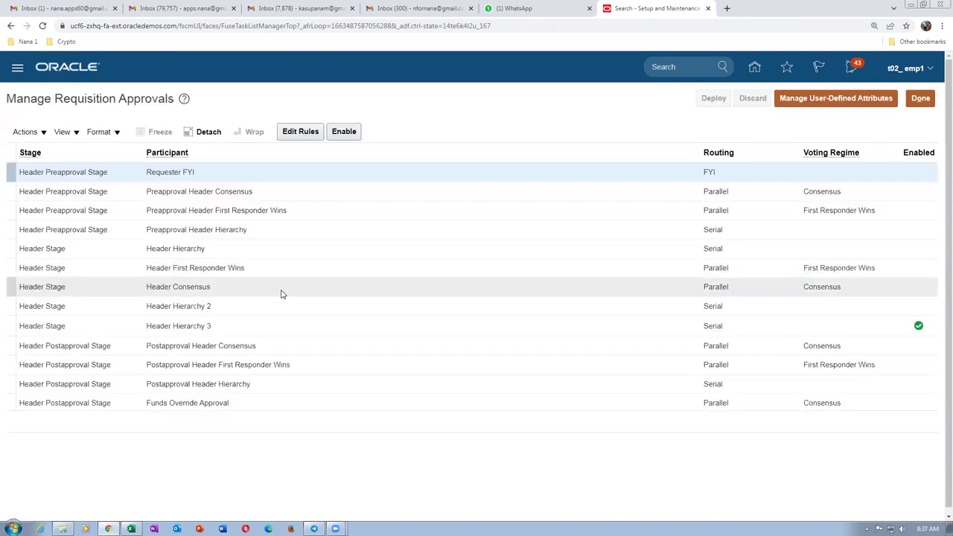
Edit the Header Hierarchy 3 rules and open Action 1 of the t02 desktop category rule.
click(348, 333)
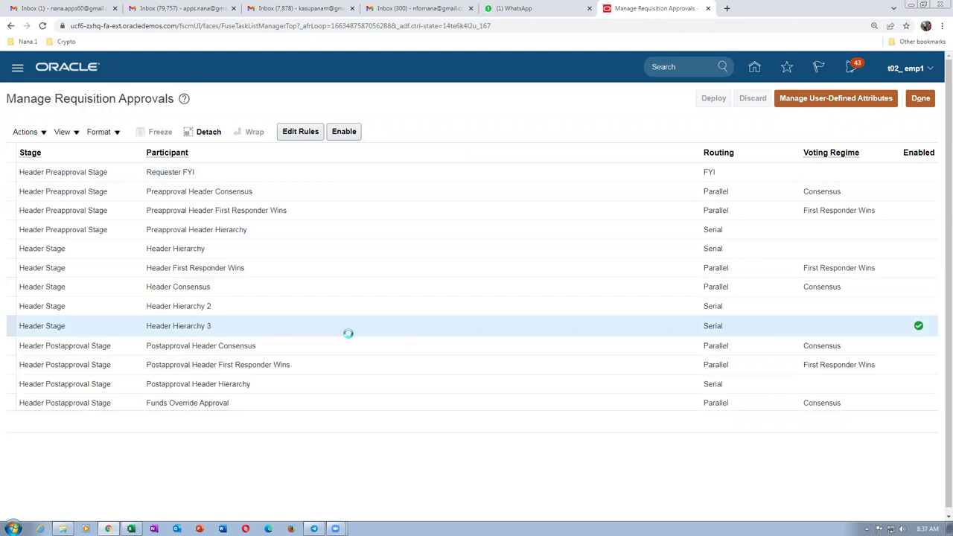
click(299, 133)
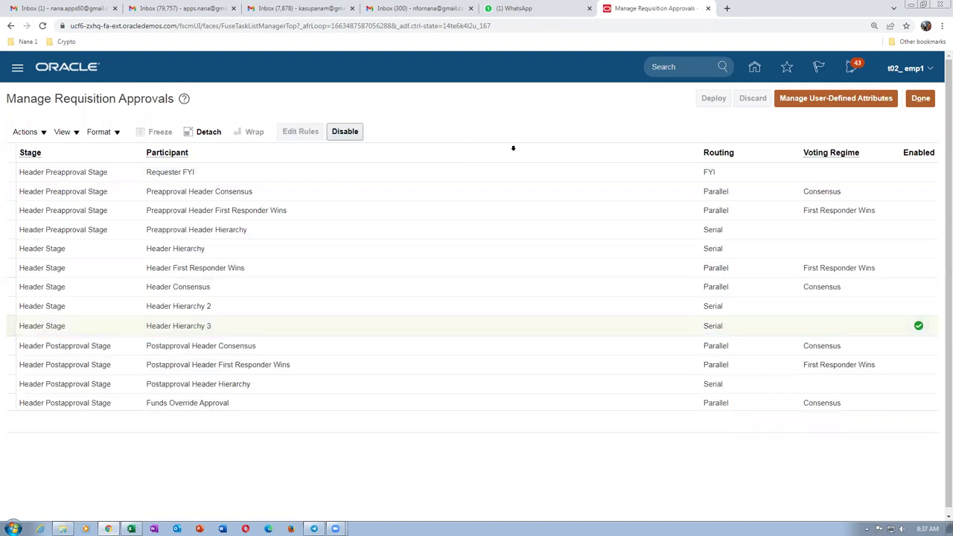
scroll(469, 457, down, 3)
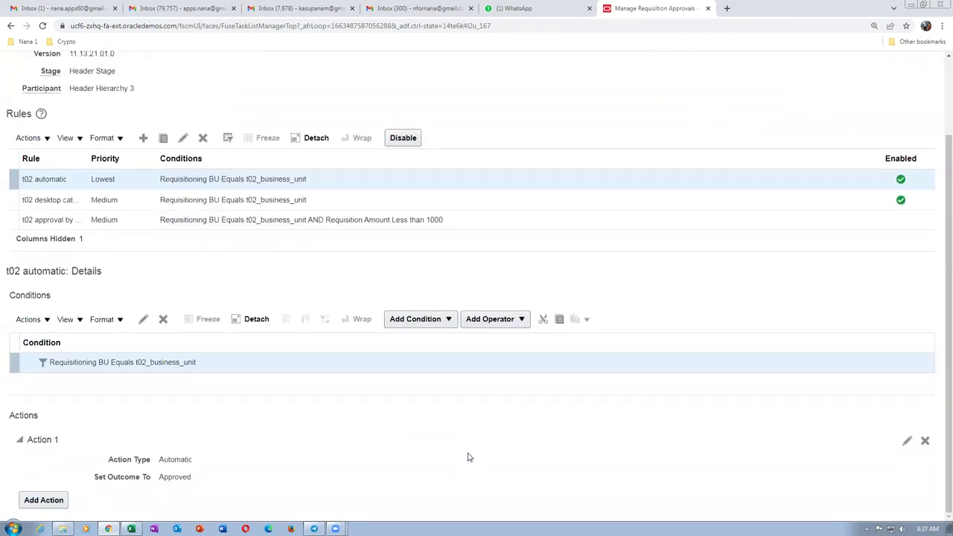
click(288, 199)
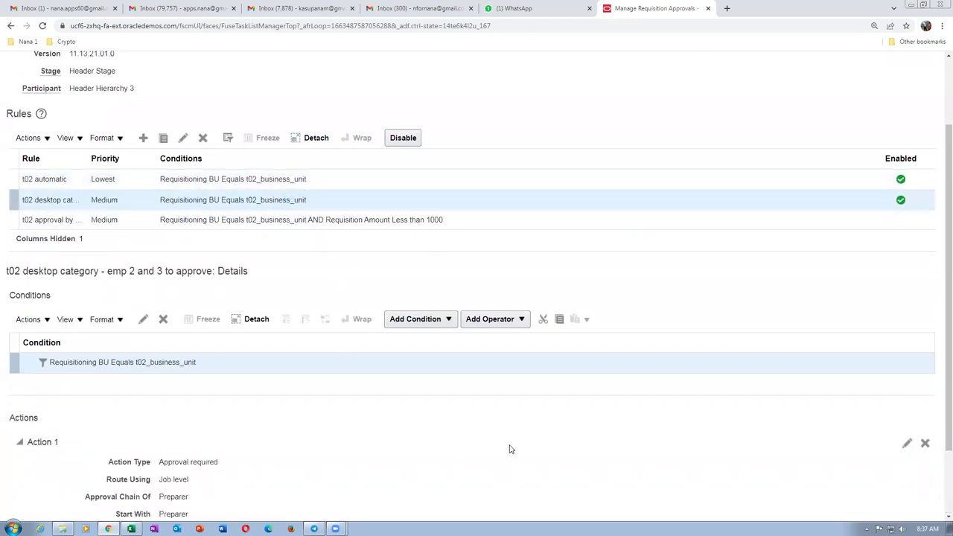
click(906, 444)
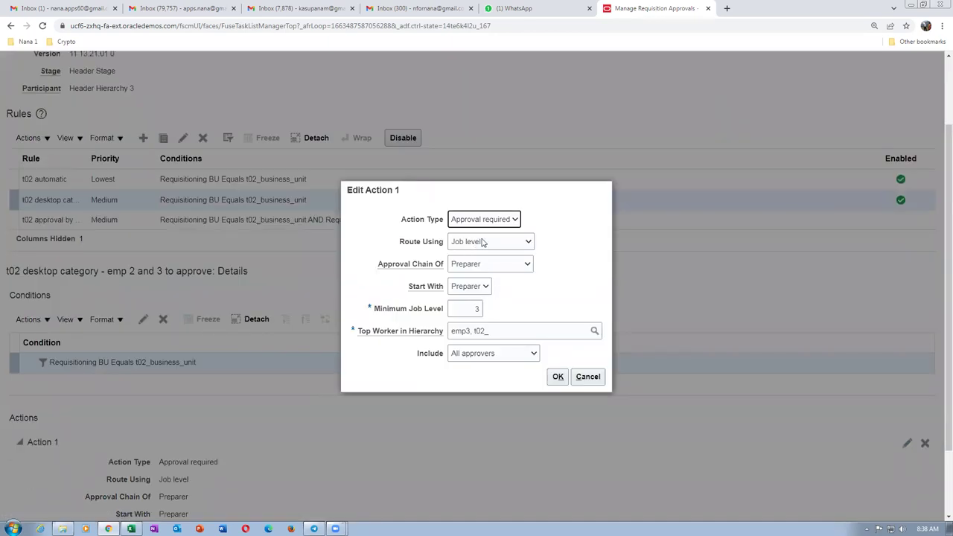
Route Action 1 by position hierarchy with Minimum Job Level 1 and clear the t02 top position.
click(481, 242)
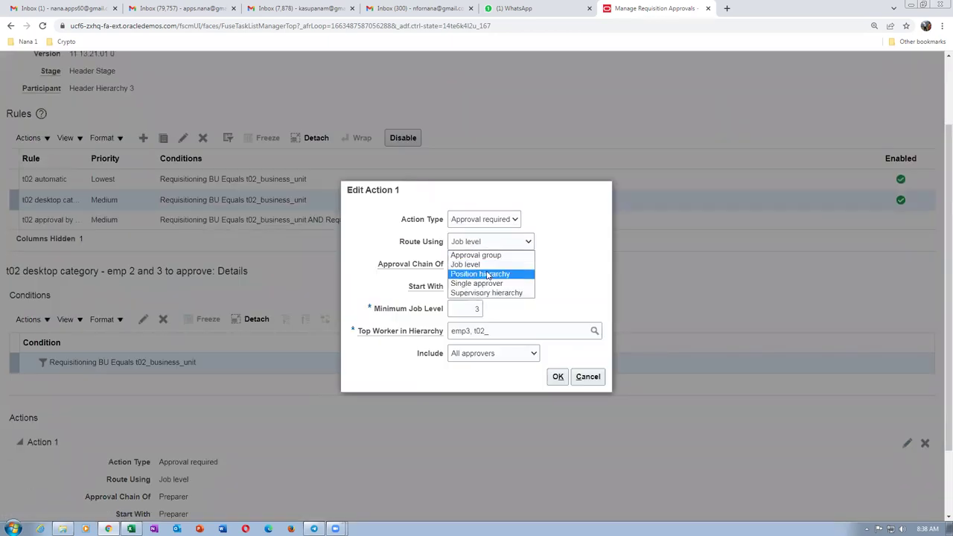
click(487, 274)
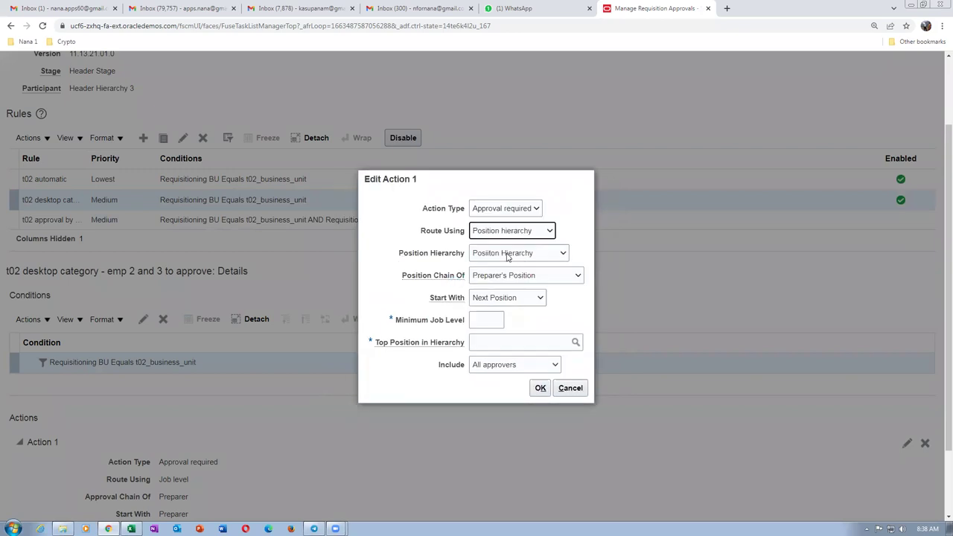
click(480, 322)
click(497, 344)
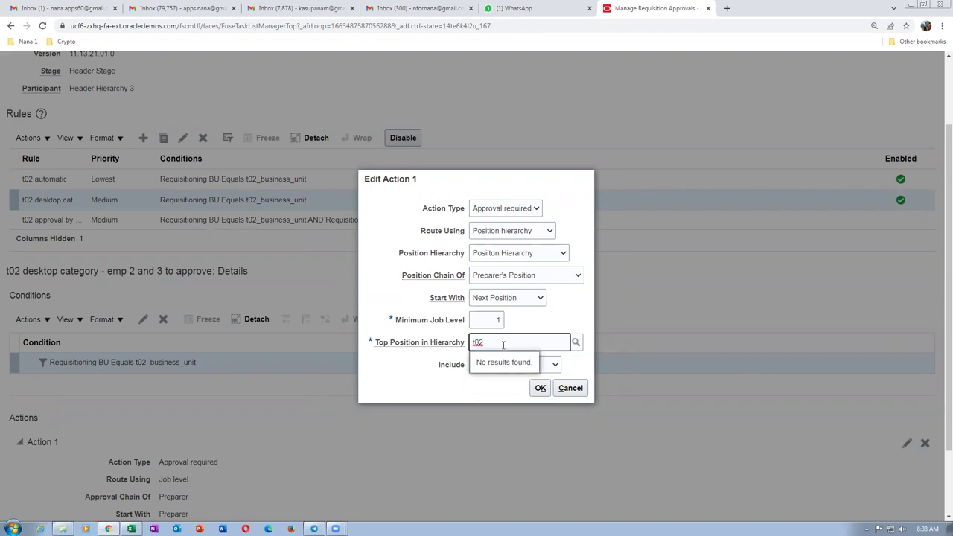
key(BackSpace)
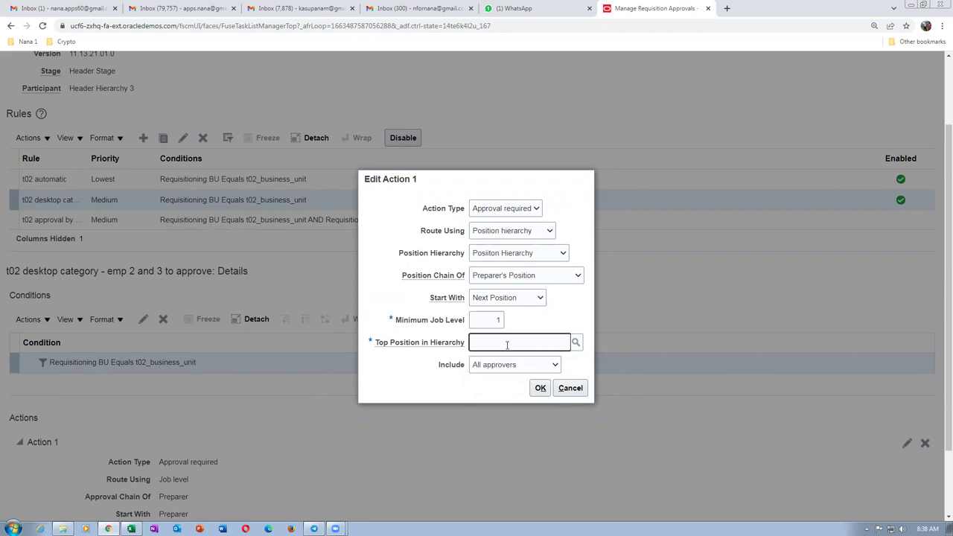
click(576, 344)
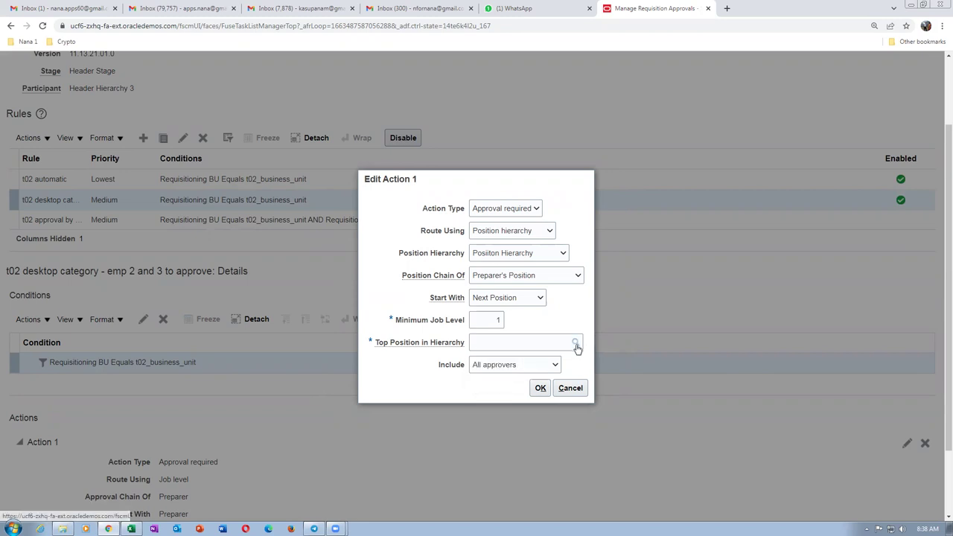
In advanced search, list all positions whose name is not blank.
click(649, 244)
click(318, 268)
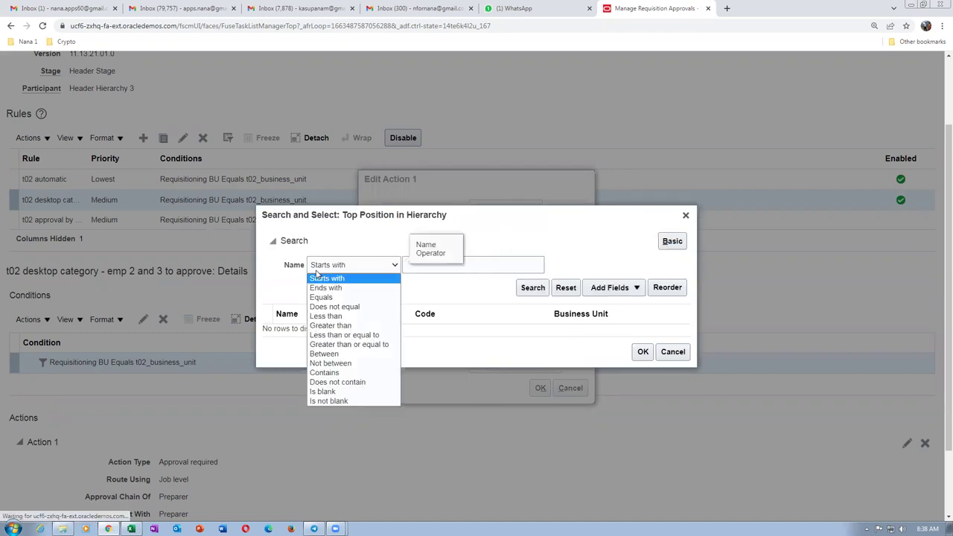
click(328, 401)
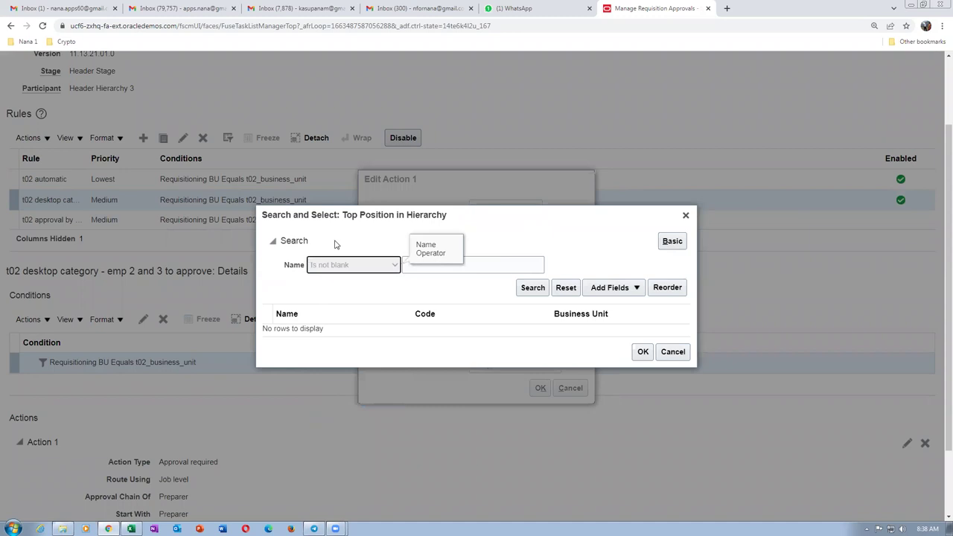
click(532, 288)
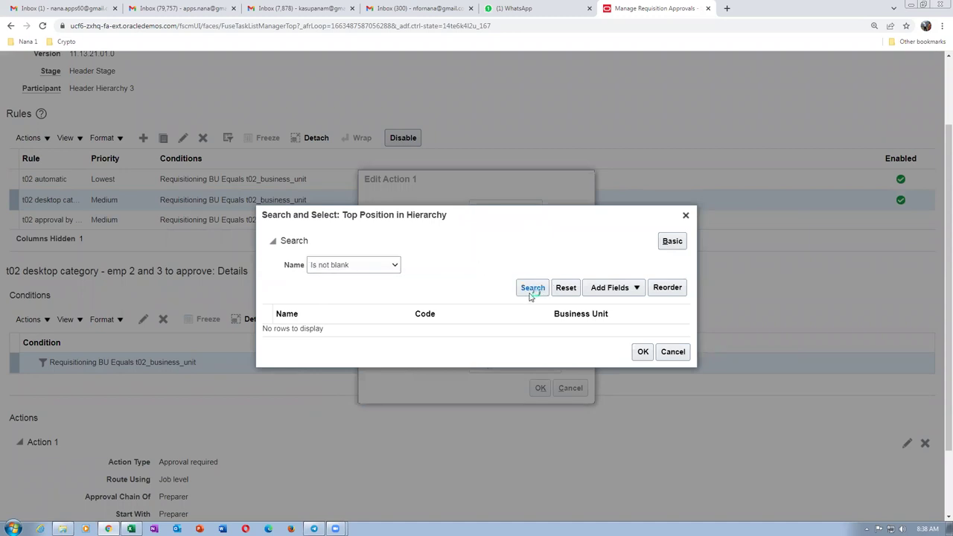
drag(684, 279, 691, 390)
drag(685, 357, 542, 220)
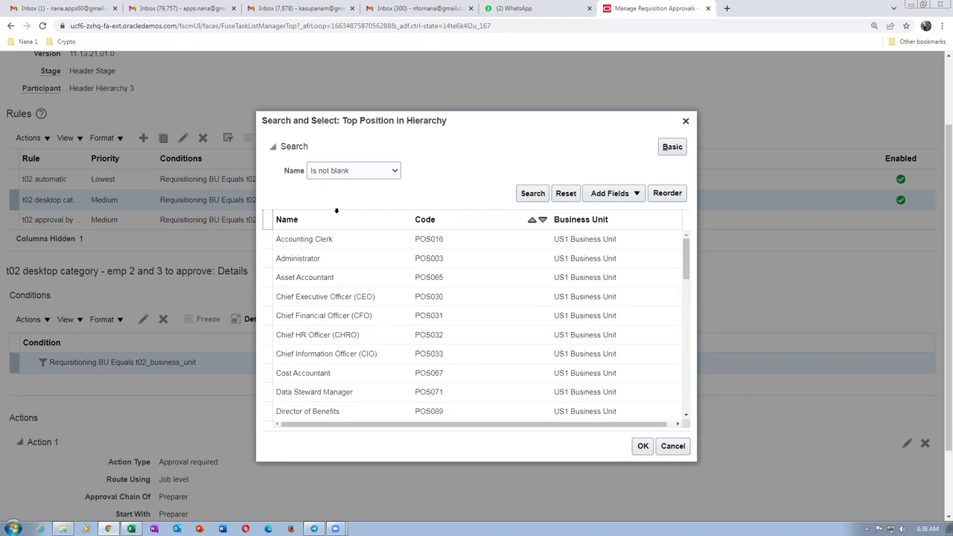
Search for positions whose name contains 'mgr'.
click(353, 171)
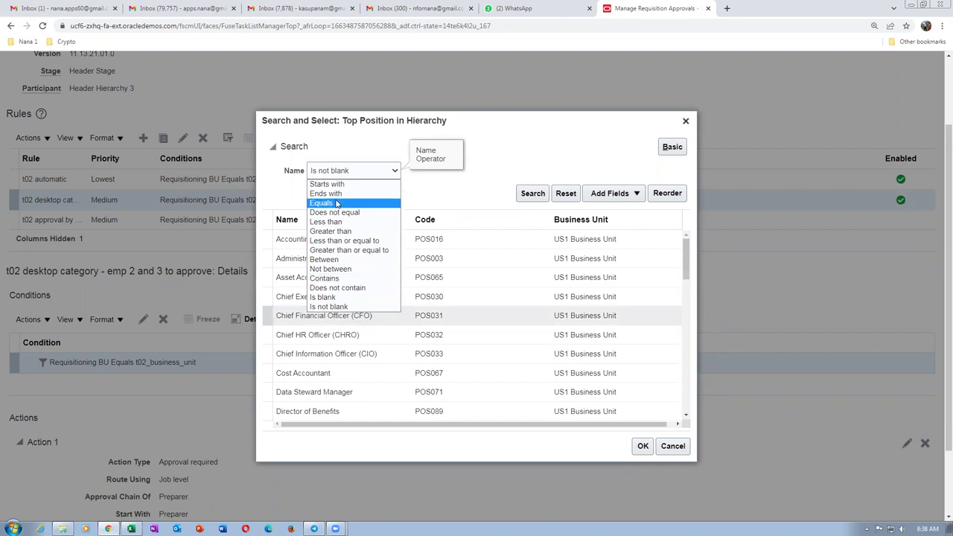
click(343, 278)
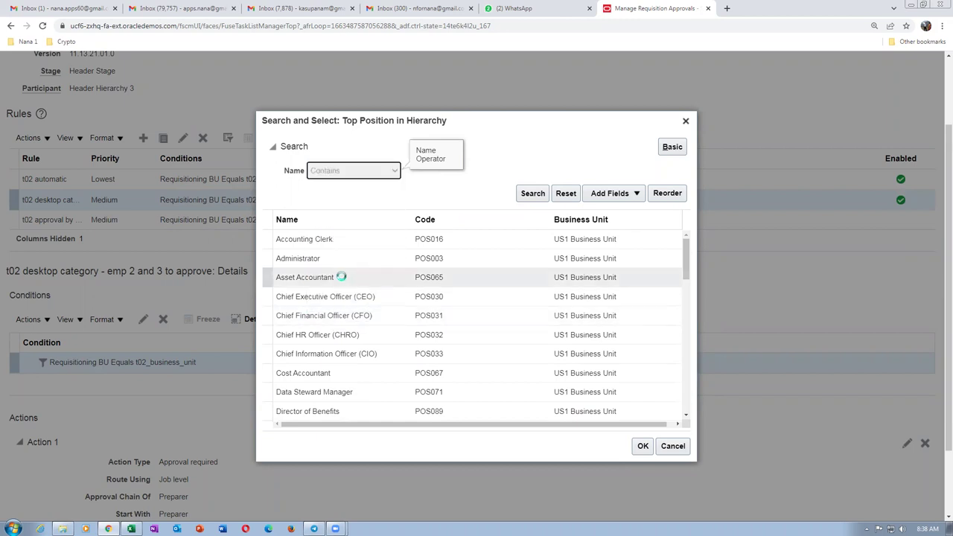
click(480, 172)
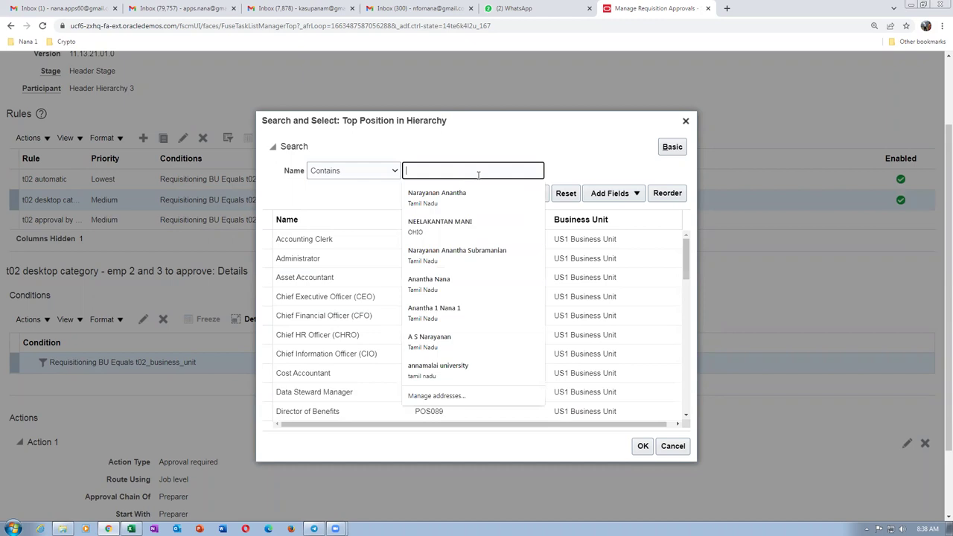
text(m)
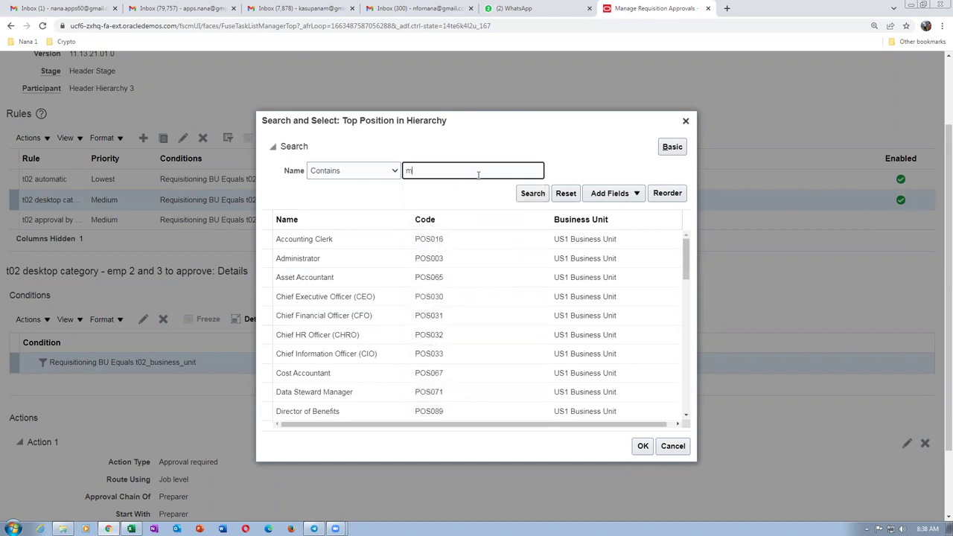
text(gr)
click(539, 194)
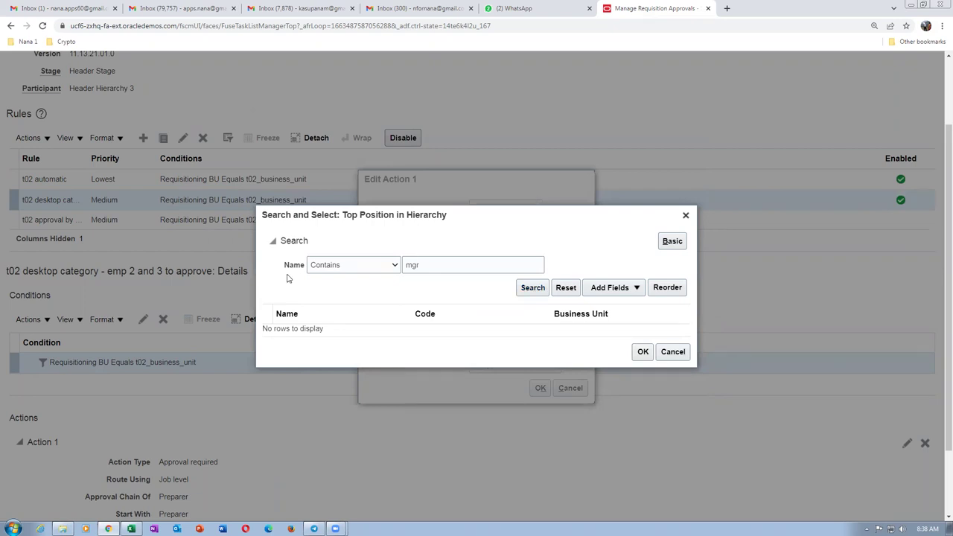
Search for positions whose name starts with 't02'.
click(335, 264)
click(326, 277)
click(465, 266)
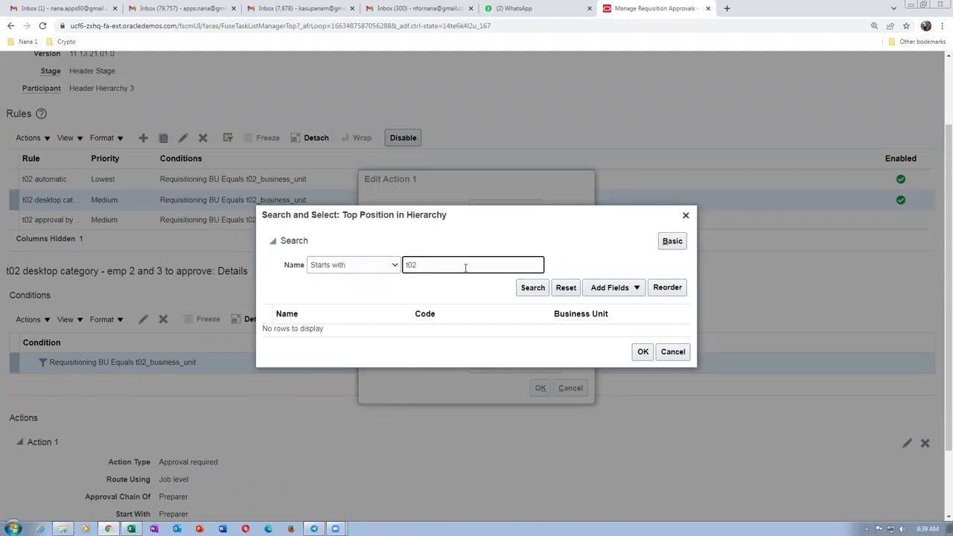
text(t02)
click(527, 288)
click(530, 291)
Clear the t02 name text, cancel the position search, and close Action 1 unsaved.
double_click(439, 271)
key(BackSpace)
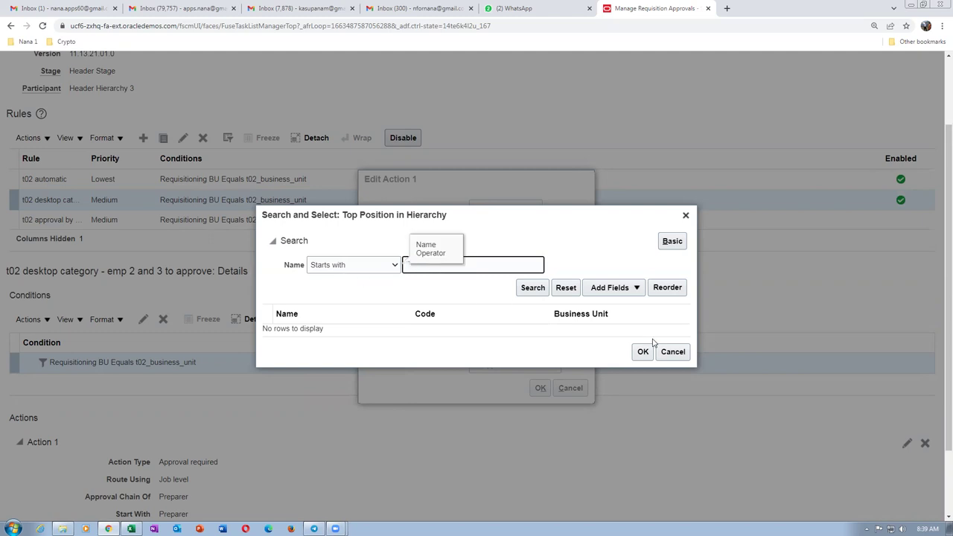
click(686, 354)
click(570, 388)
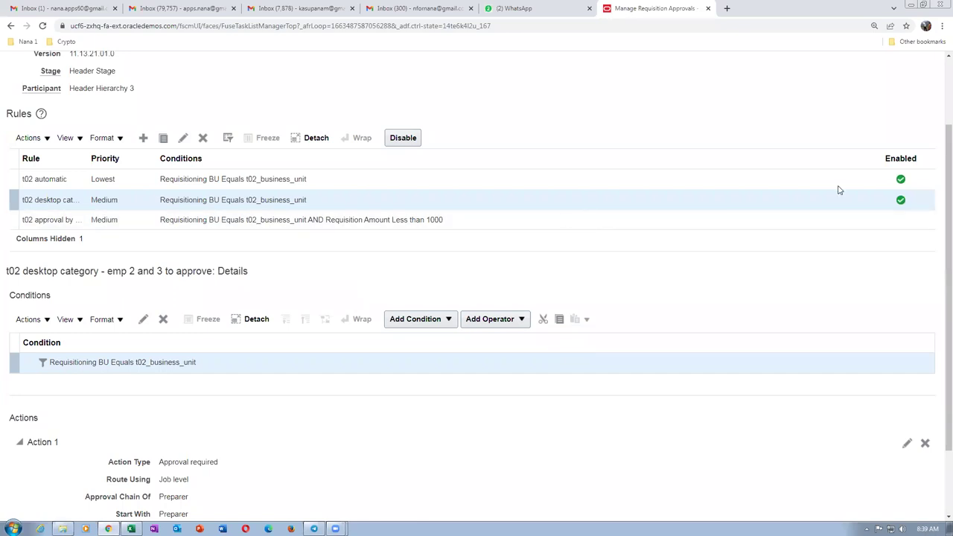
Discard the approval rule edits and leave Manage Requisition Approvals and the task search.
scroll(938, 249, up, 2)
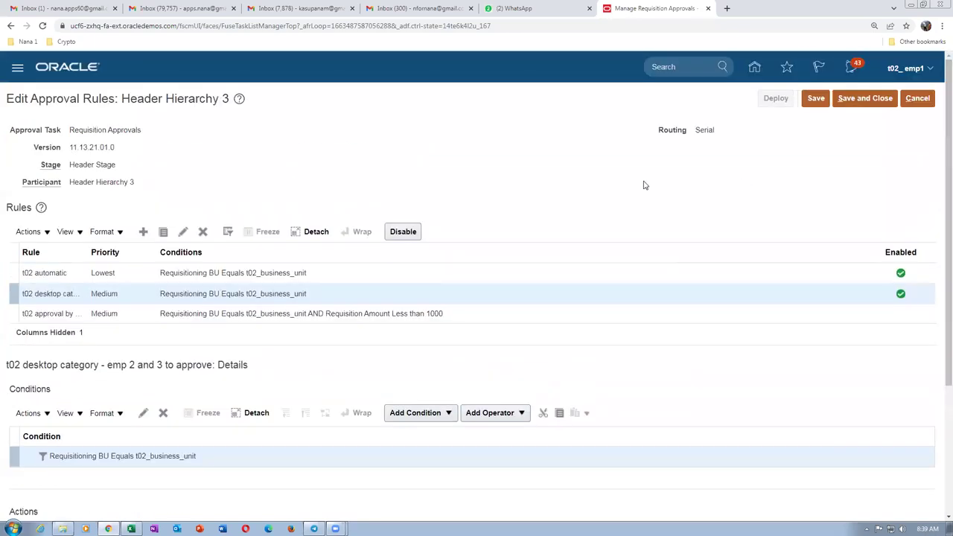
click(917, 99)
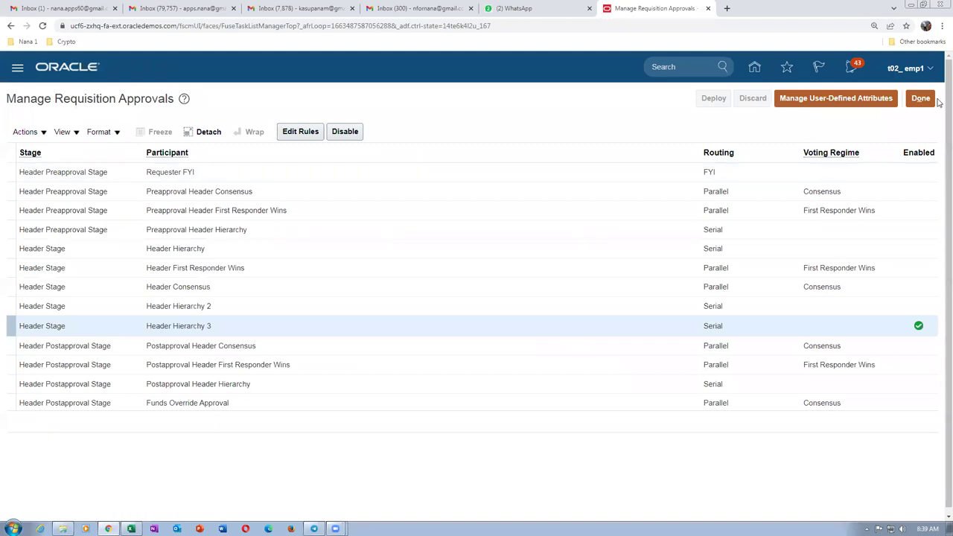
click(921, 99)
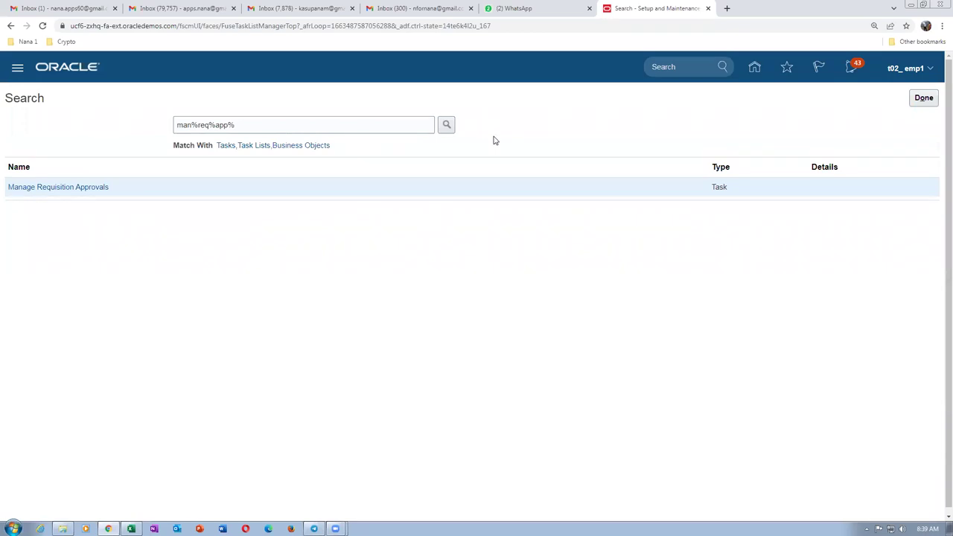
click(925, 99)
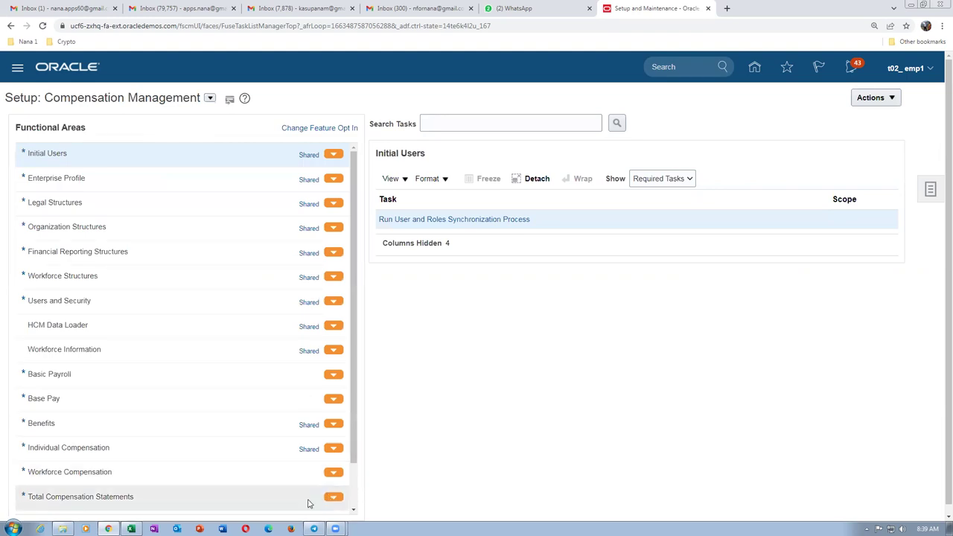
In the Excel workbook, select B14, then rows 10–28, then cell C13.
click(130, 528)
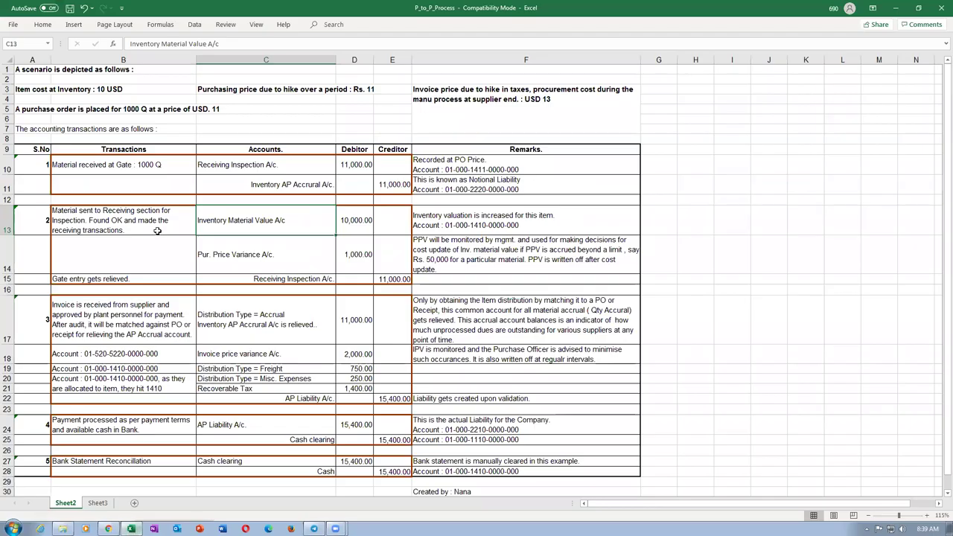
click(152, 238)
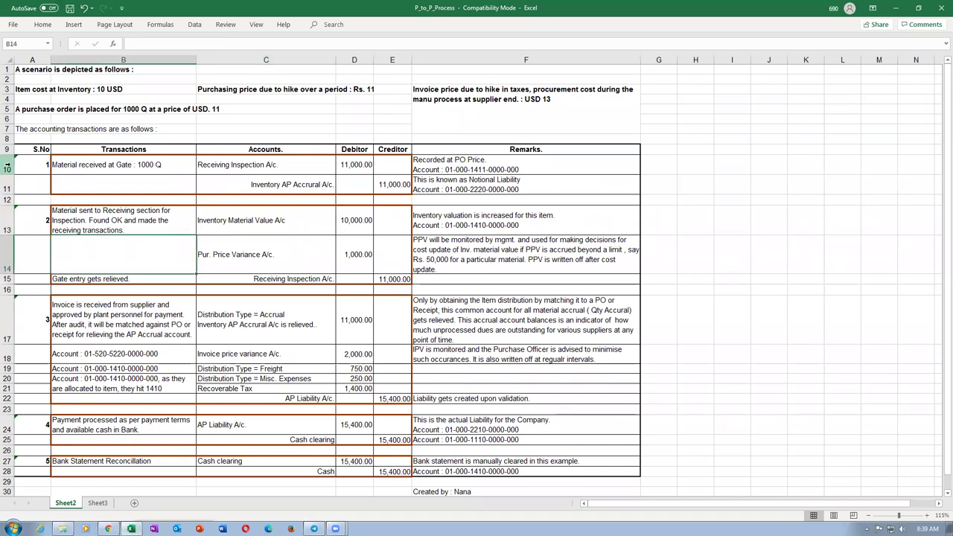
drag(4, 163, 29, 471)
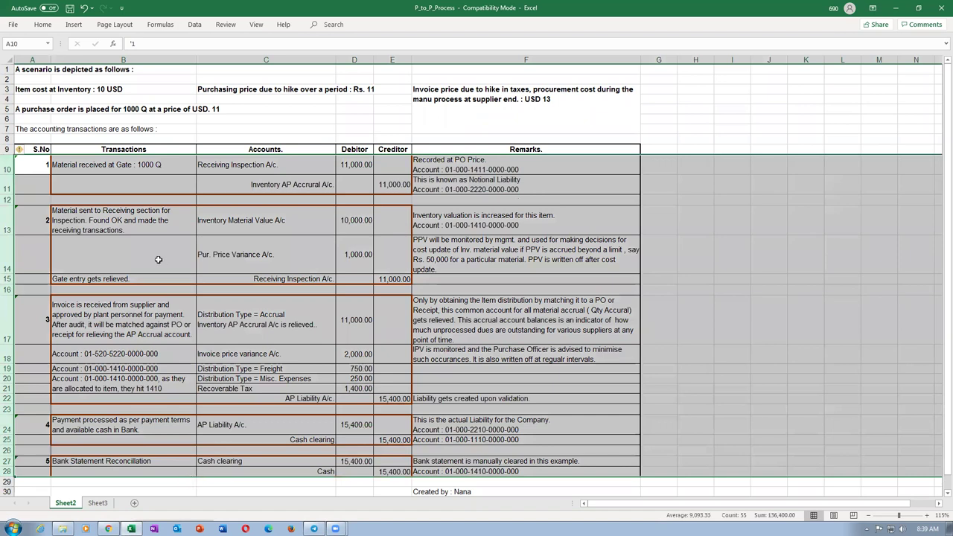
click(289, 213)
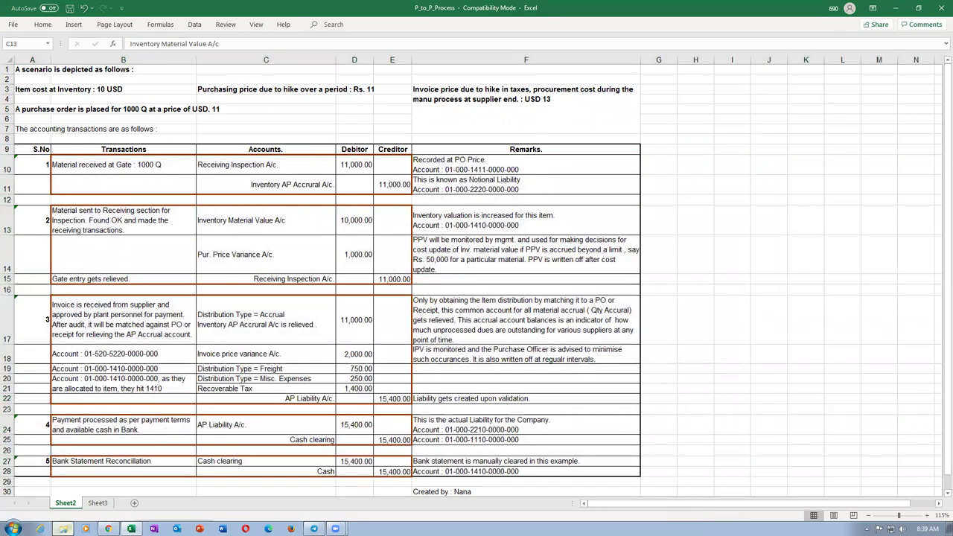
Browse to Argano SCM Training > Additional_Docs_Records_5 and select 03_Asset_Expense_Items_Sub_Inventories.
click(63, 528)
click(362, 154)
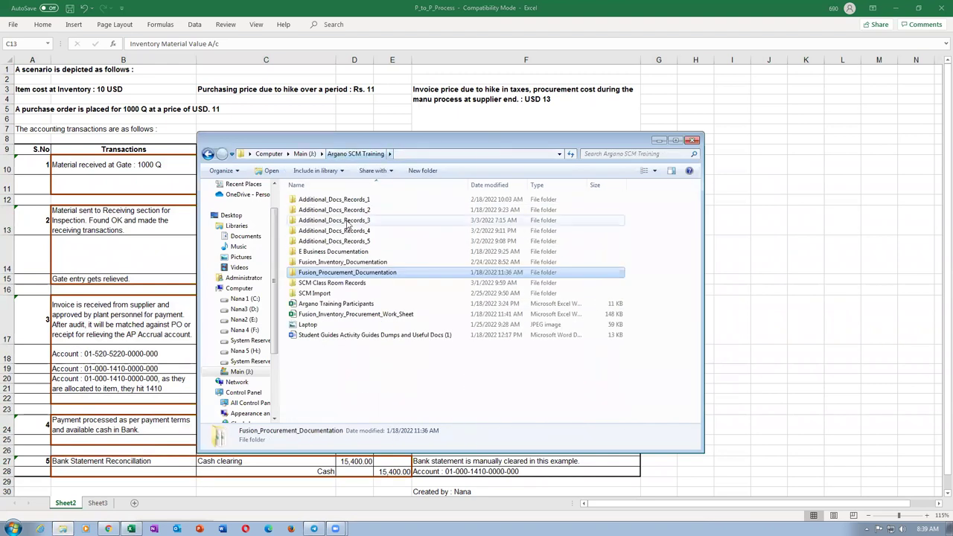
double_click(345, 243)
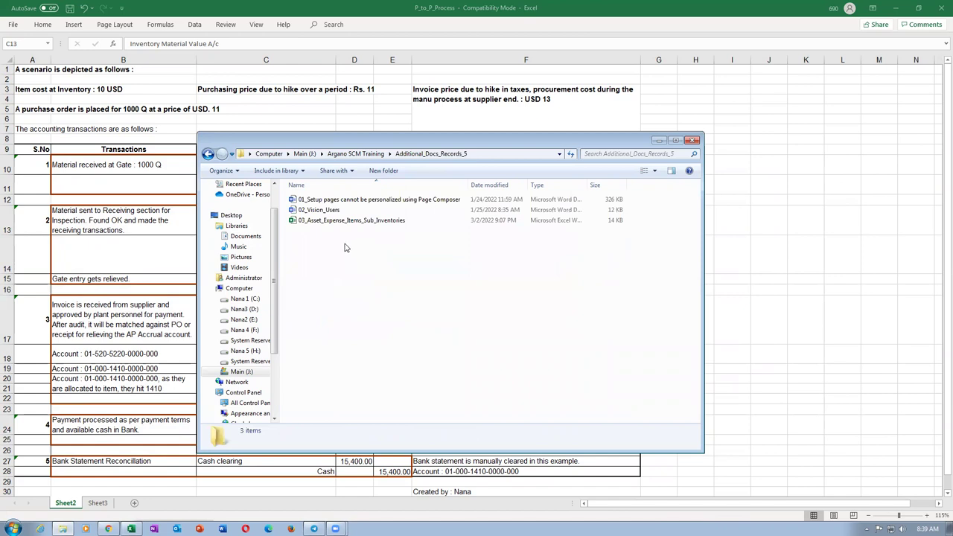
click(346, 220)
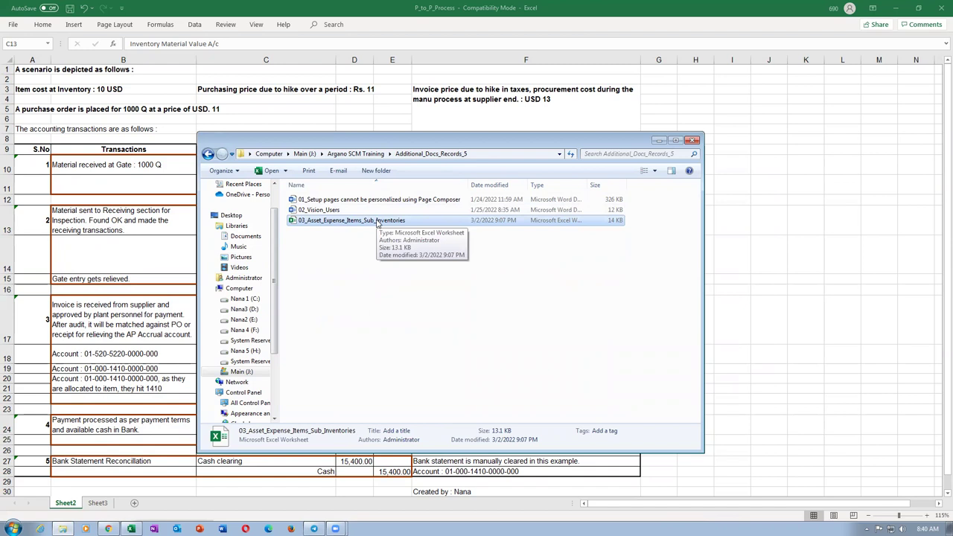
double_click(377, 221)
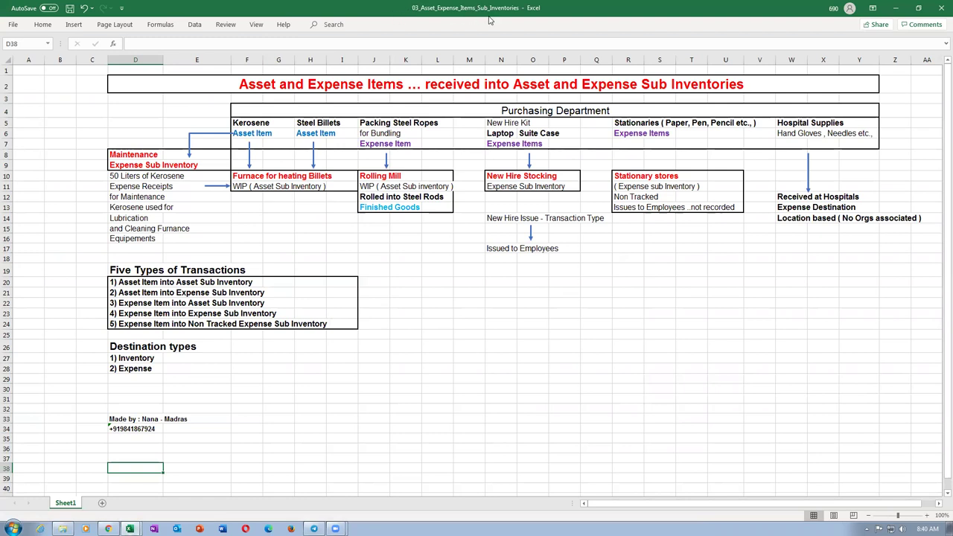
click(262, 83)
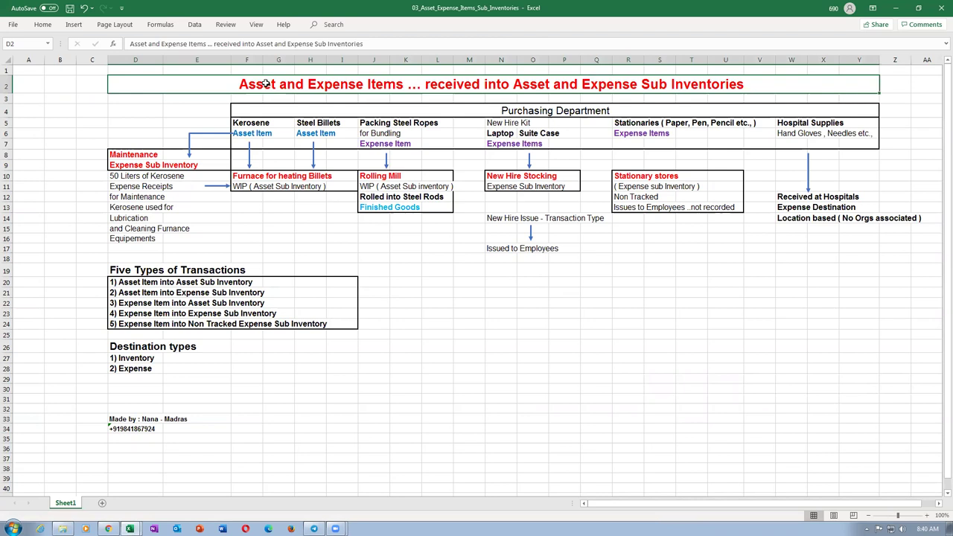
key(ctrl+Tab)
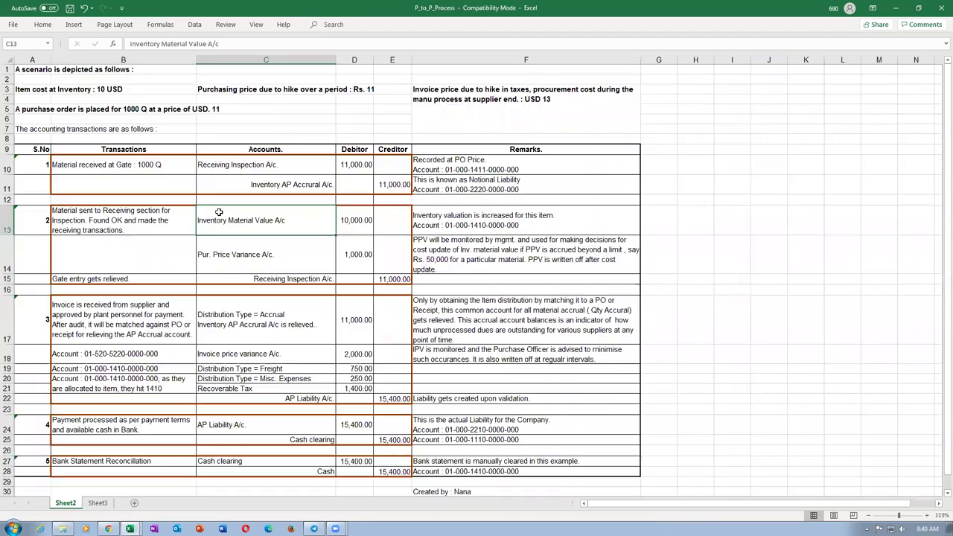
click(304, 475)
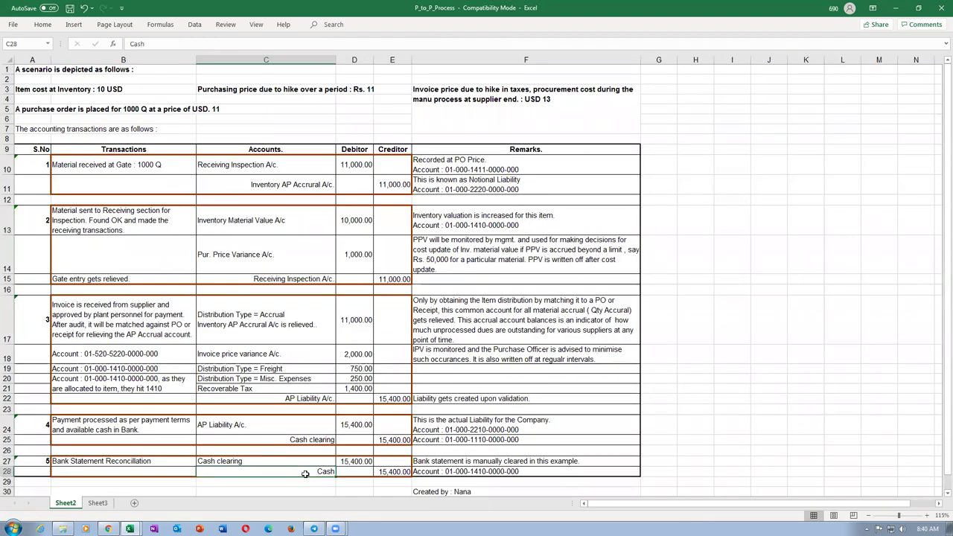
click(247, 220)
key(ctrl+Tab)
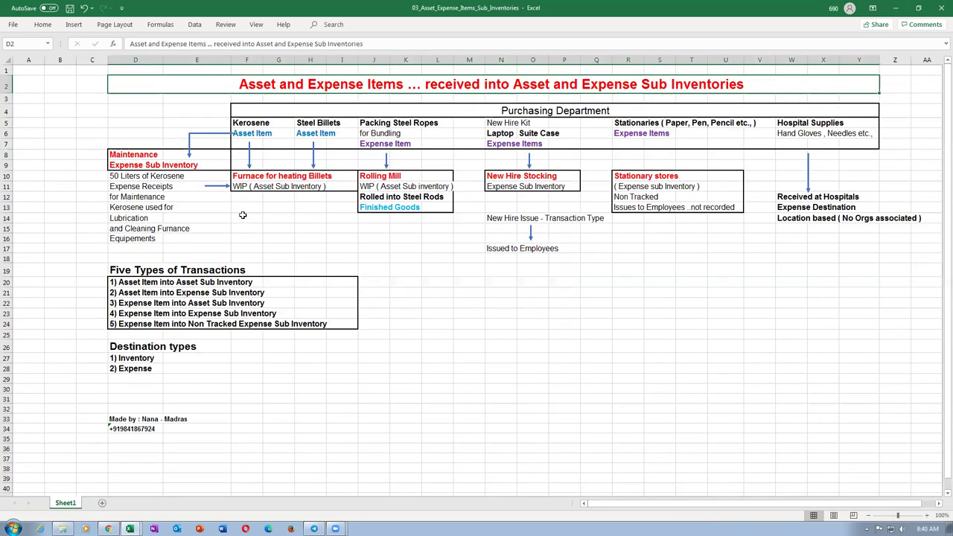
click(122, 282)
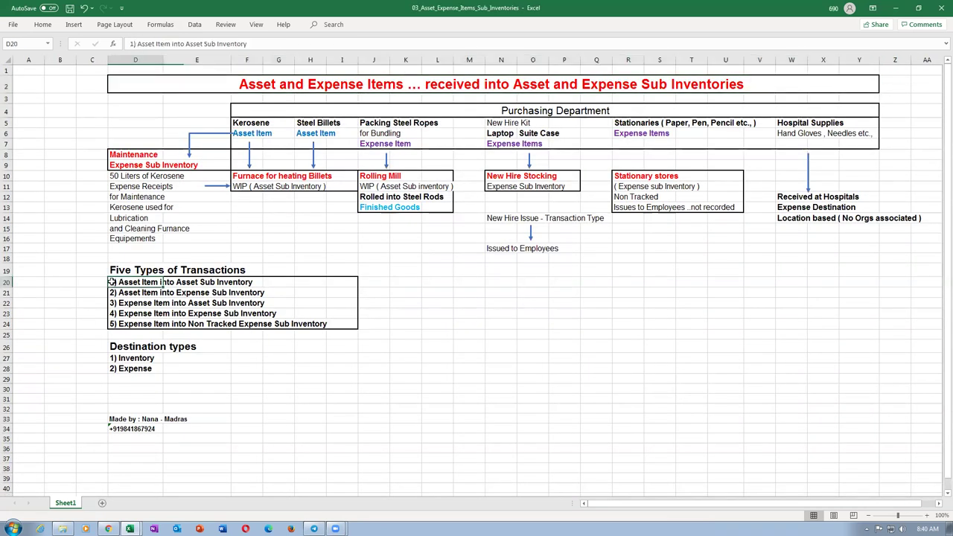
click(122, 292)
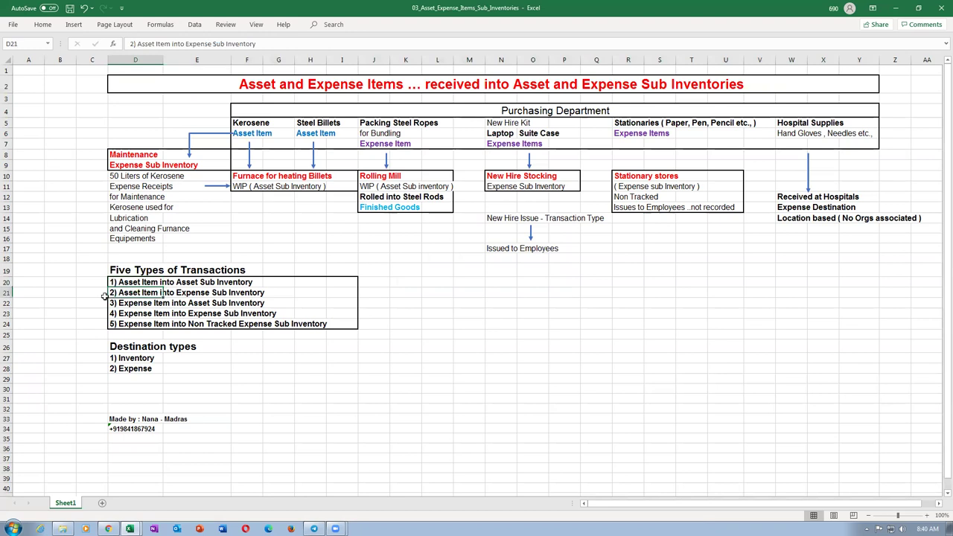
click(9, 293)
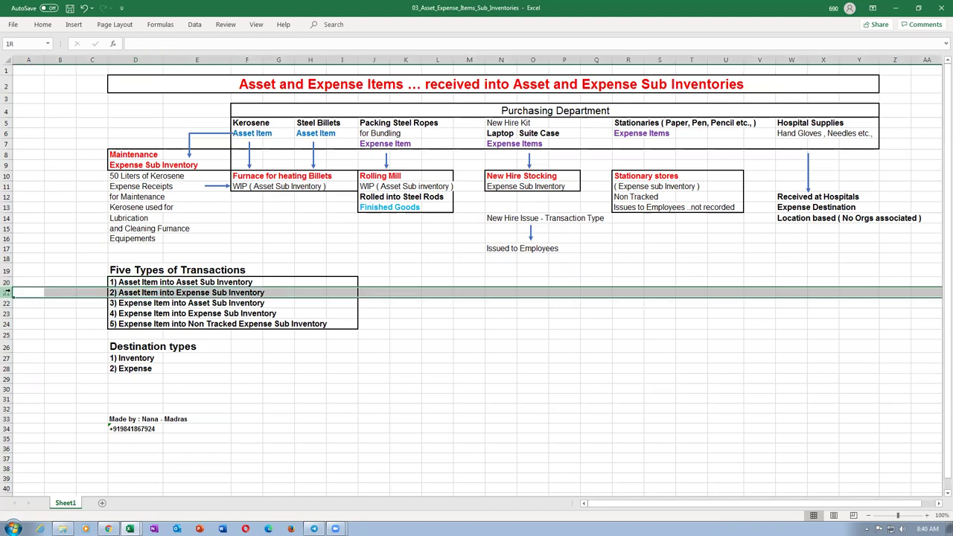
click(6, 303)
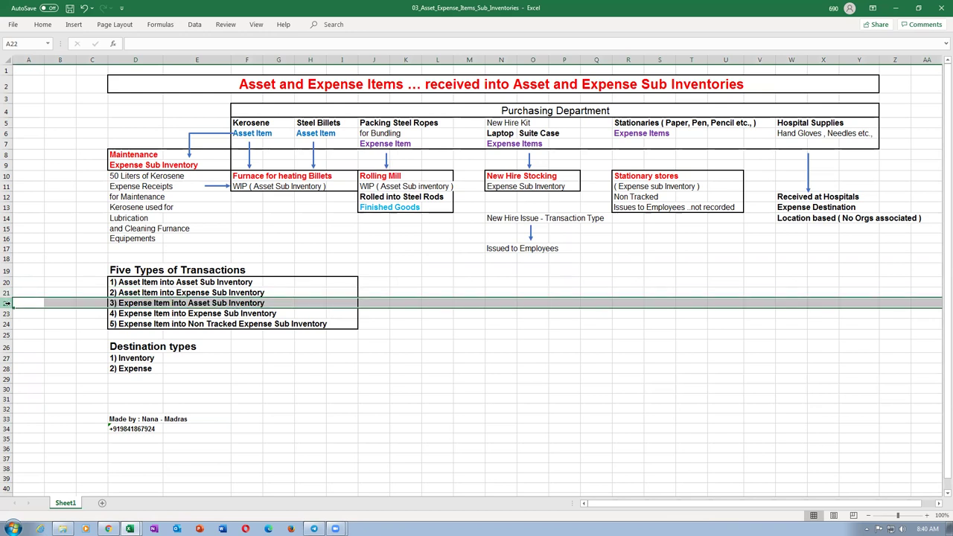
click(6, 314)
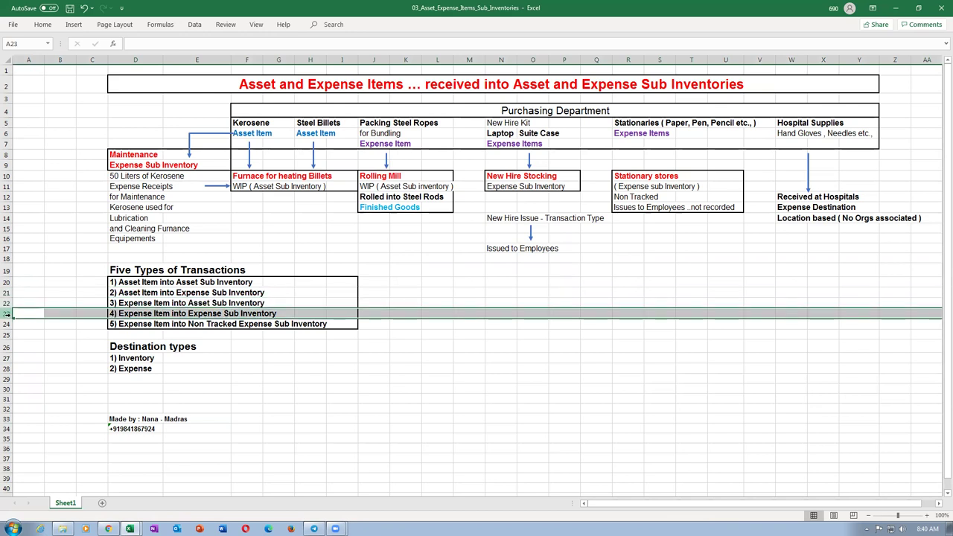
click(6, 324)
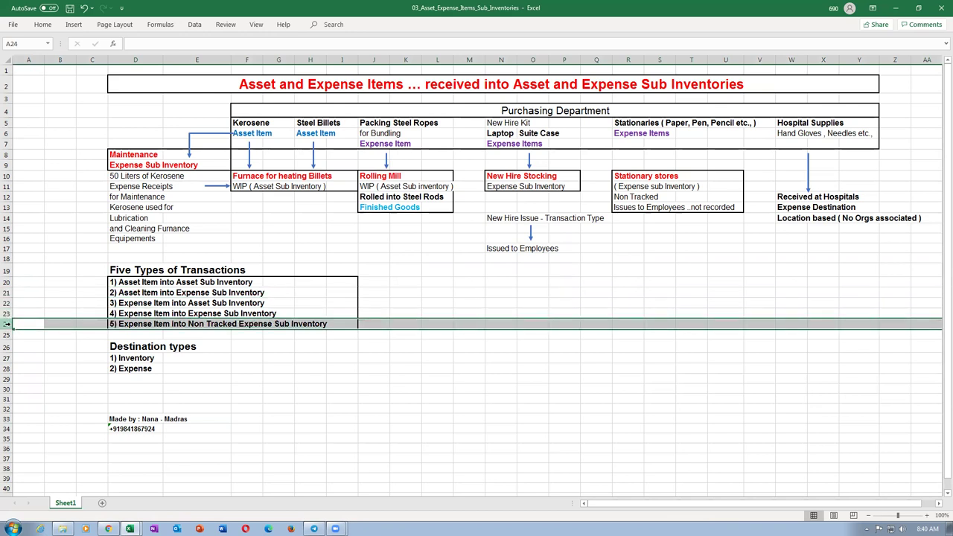
click(280, 407)
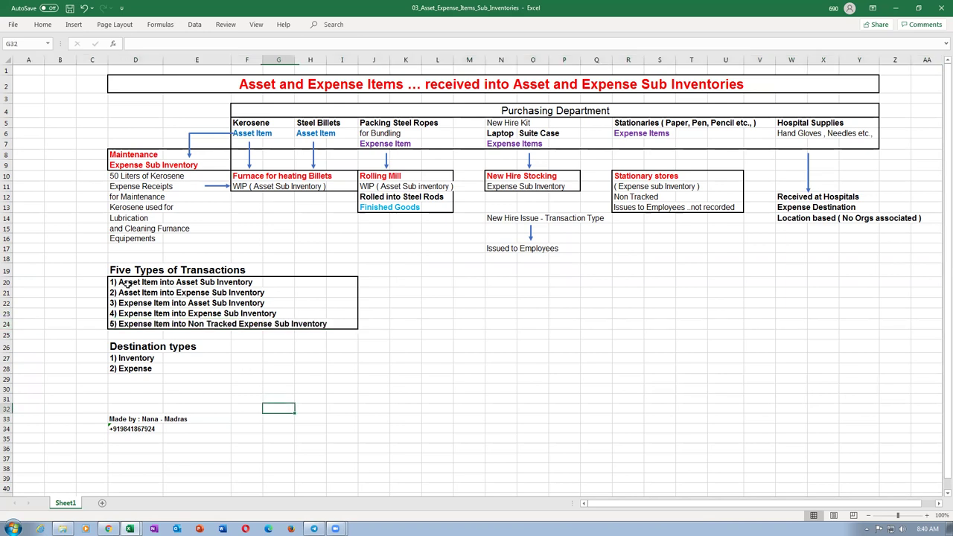
click(120, 283)
drag(120, 283, 335, 320)
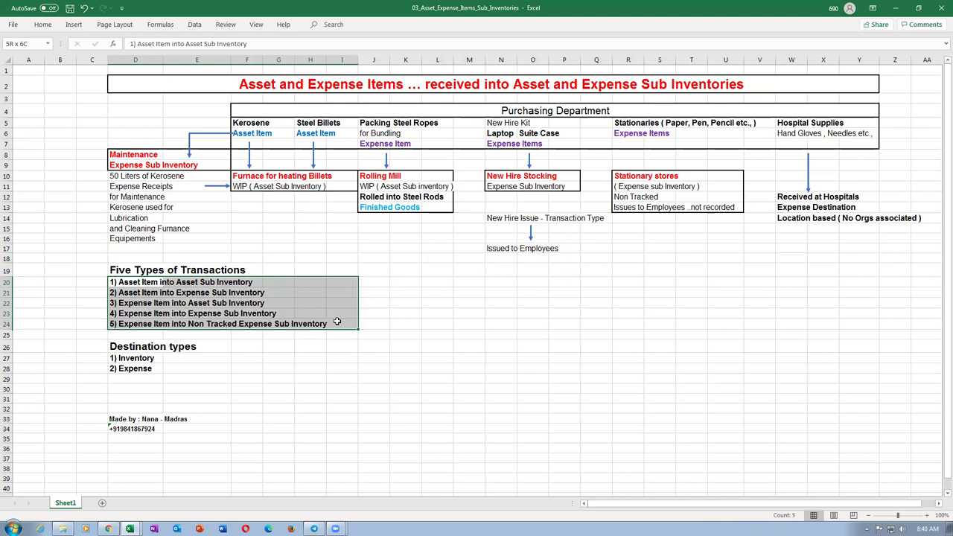
click(342, 358)
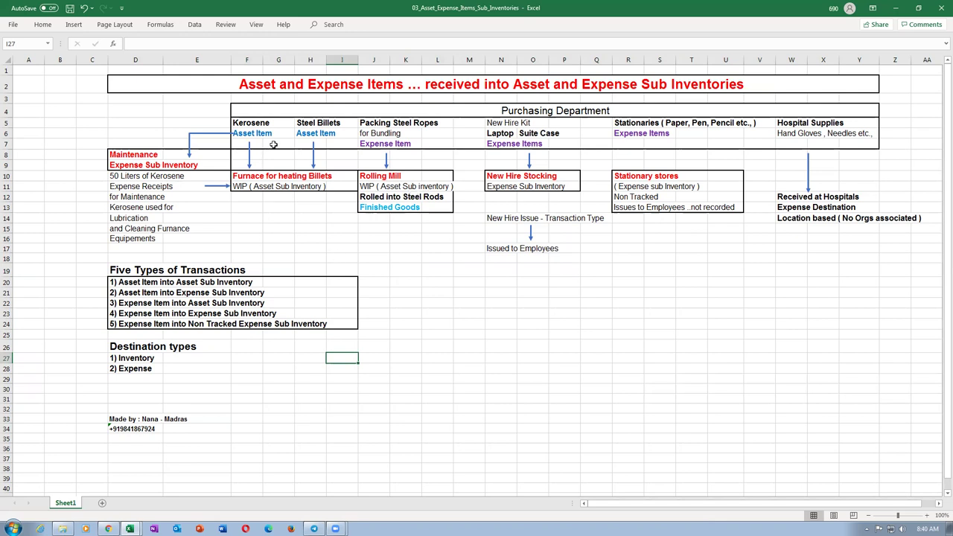
click(251, 122)
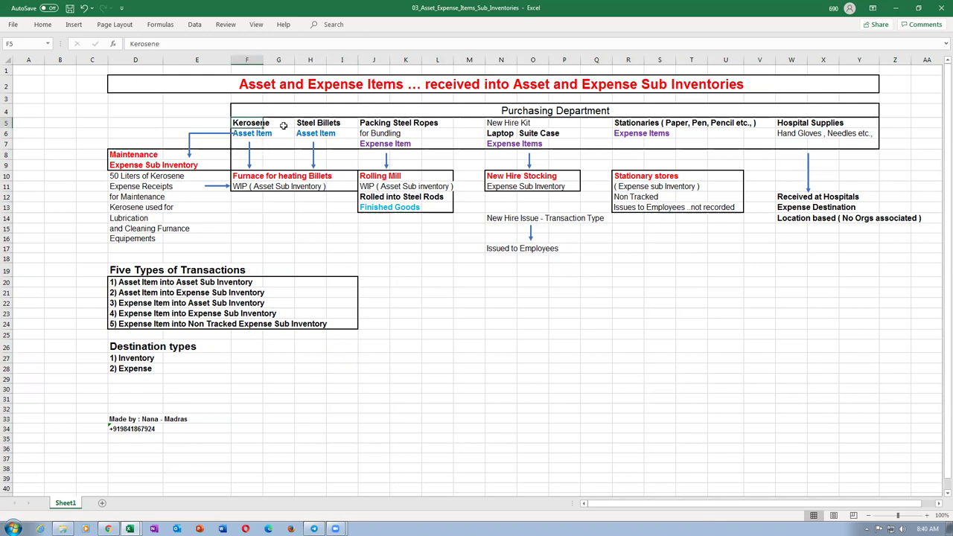
click(537, 110)
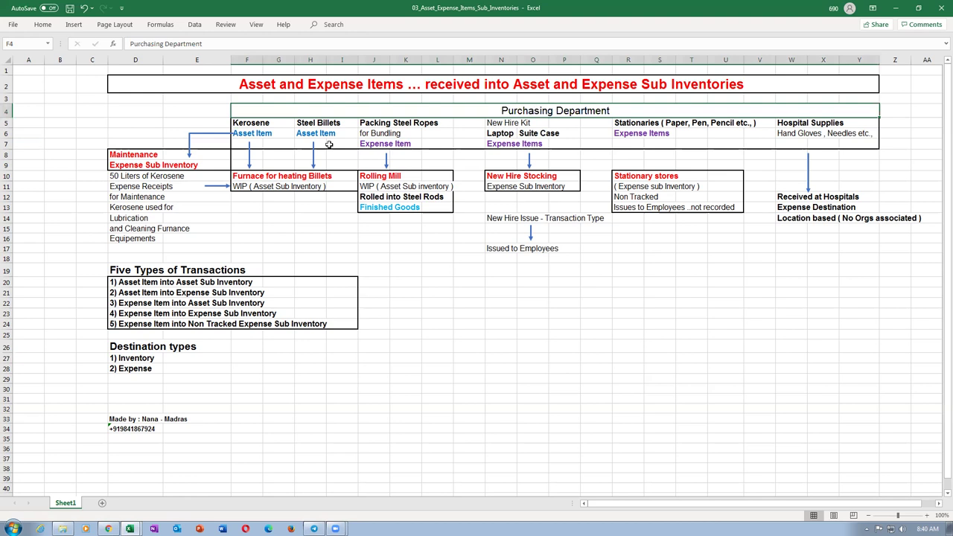
click(243, 125)
click(247, 134)
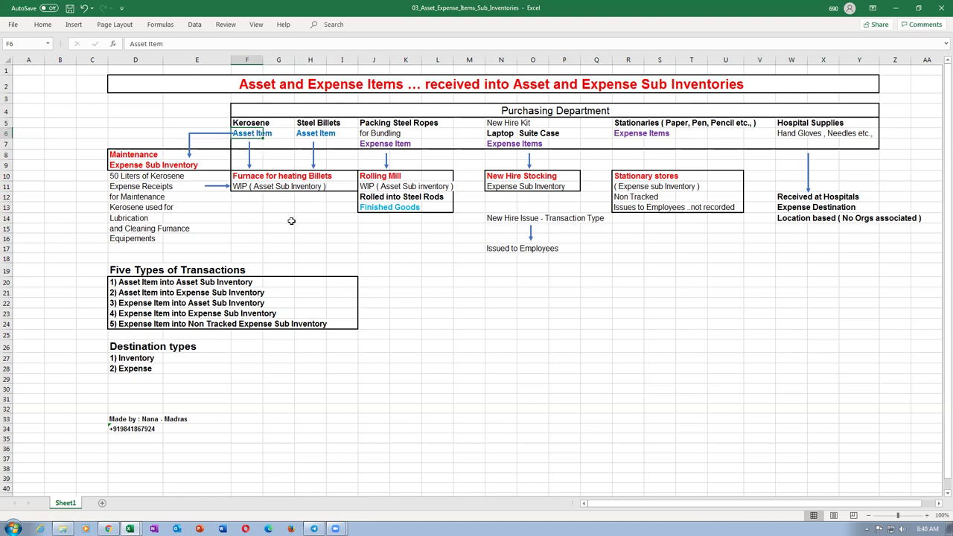
click(259, 184)
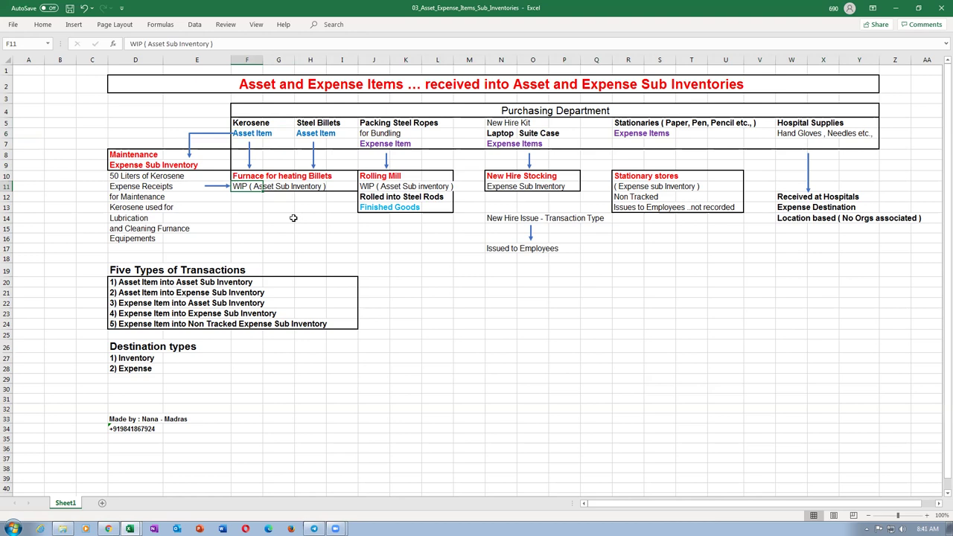
click(242, 179)
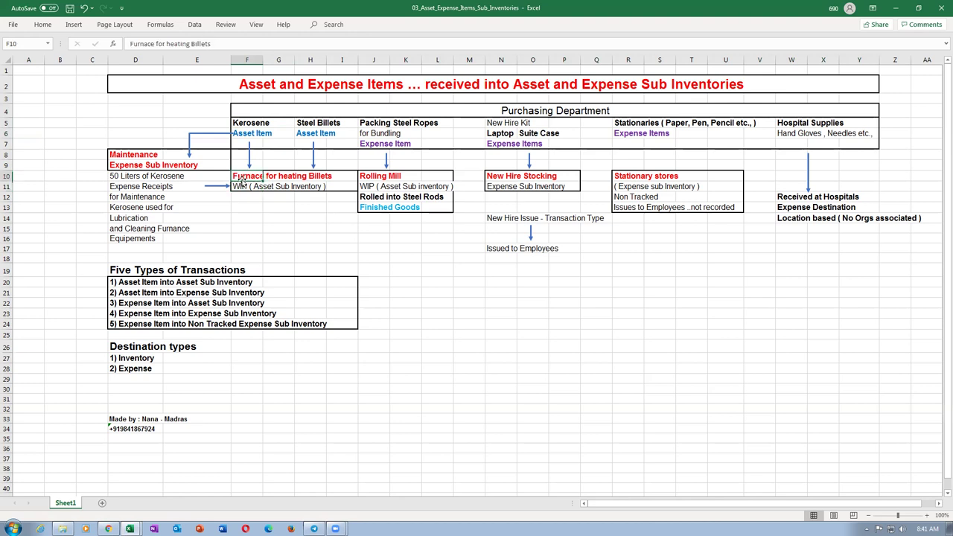
click(240, 188)
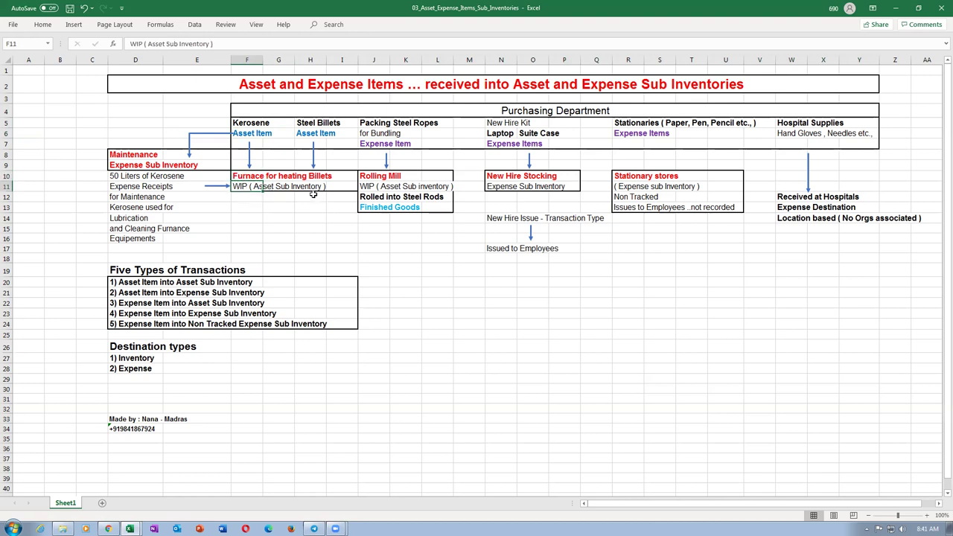
click(251, 174)
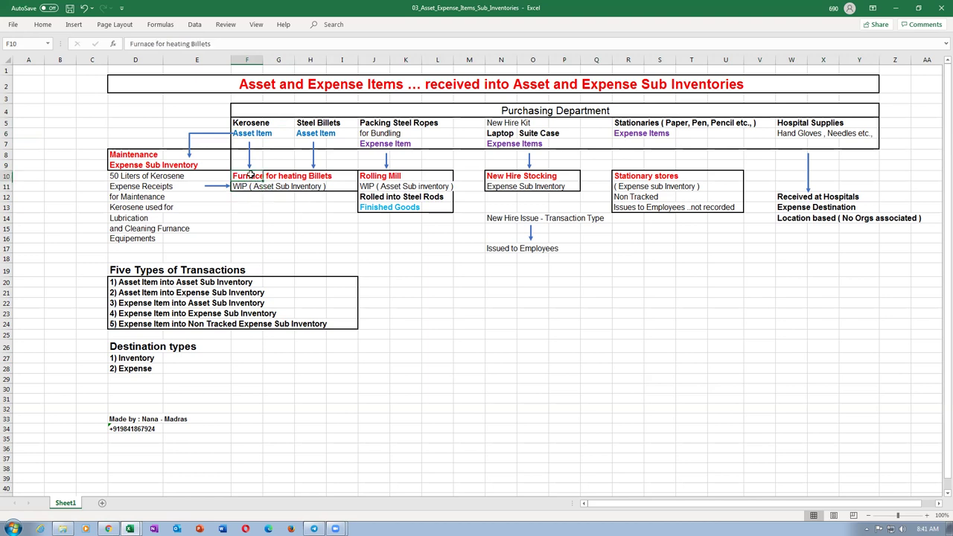
click(253, 133)
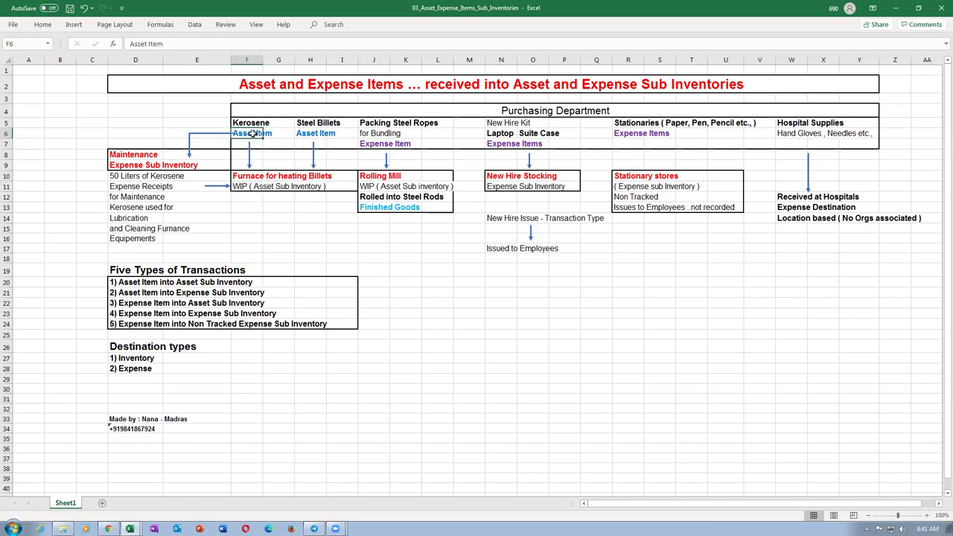
click(242, 187)
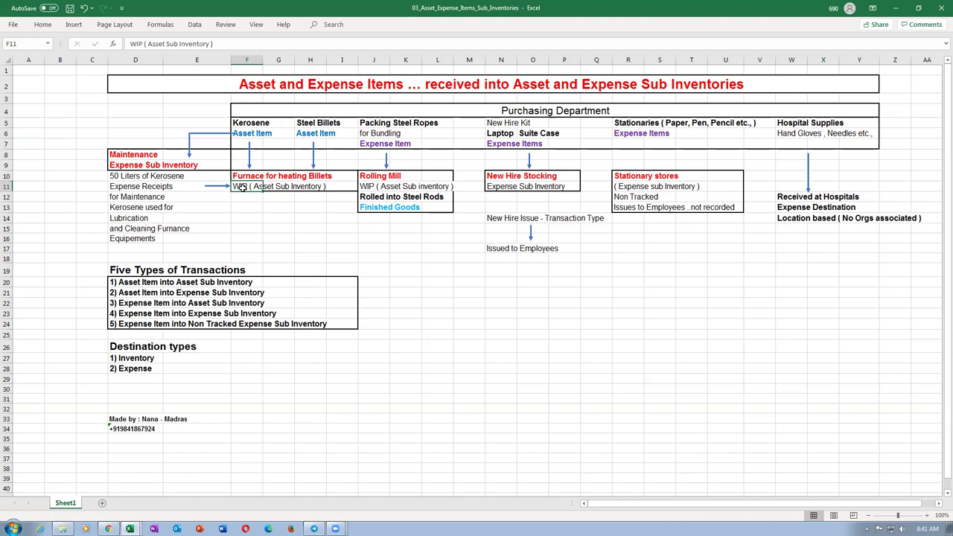
click(251, 176)
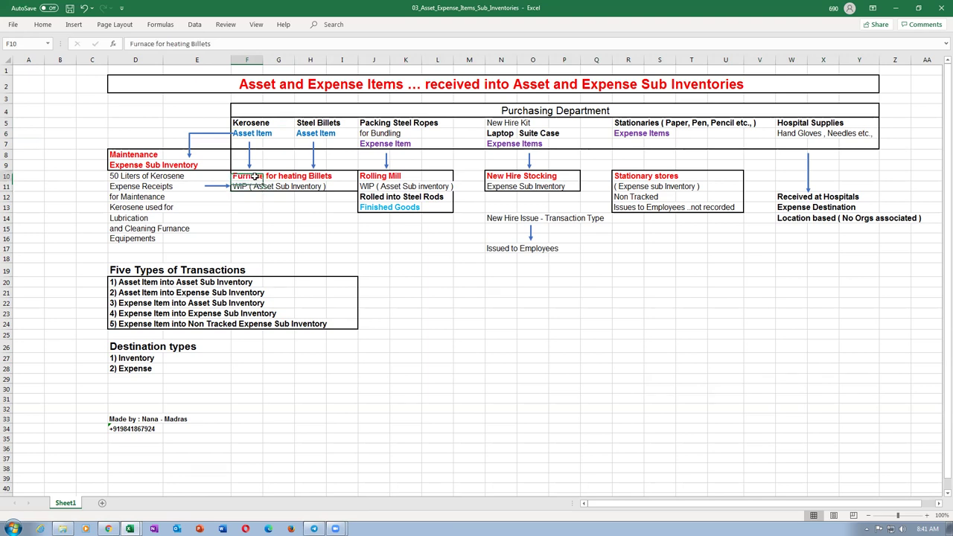
click(317, 122)
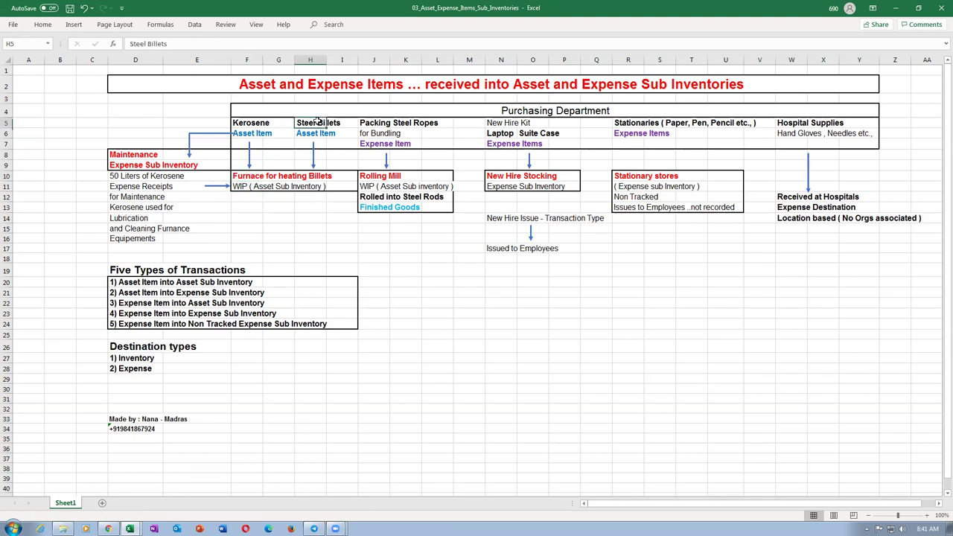
click(310, 135)
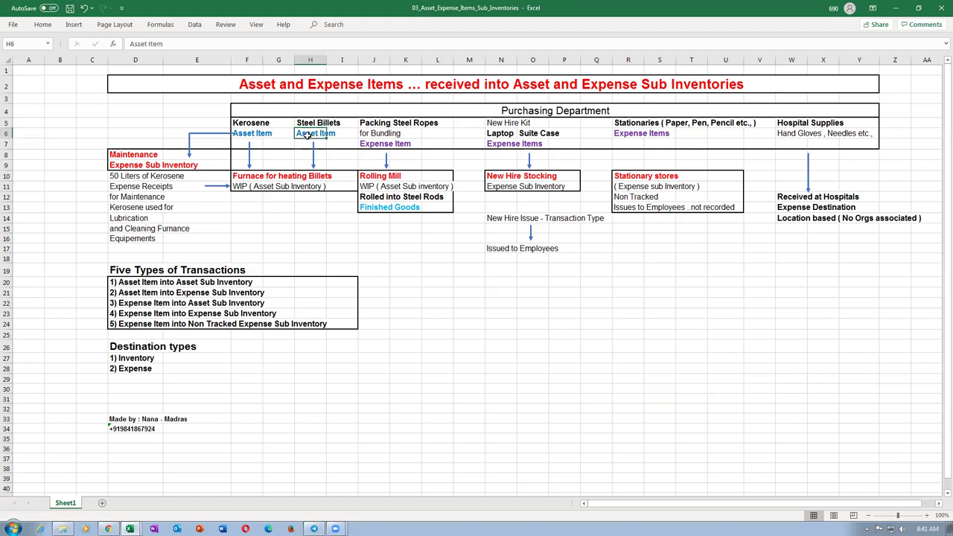
click(292, 183)
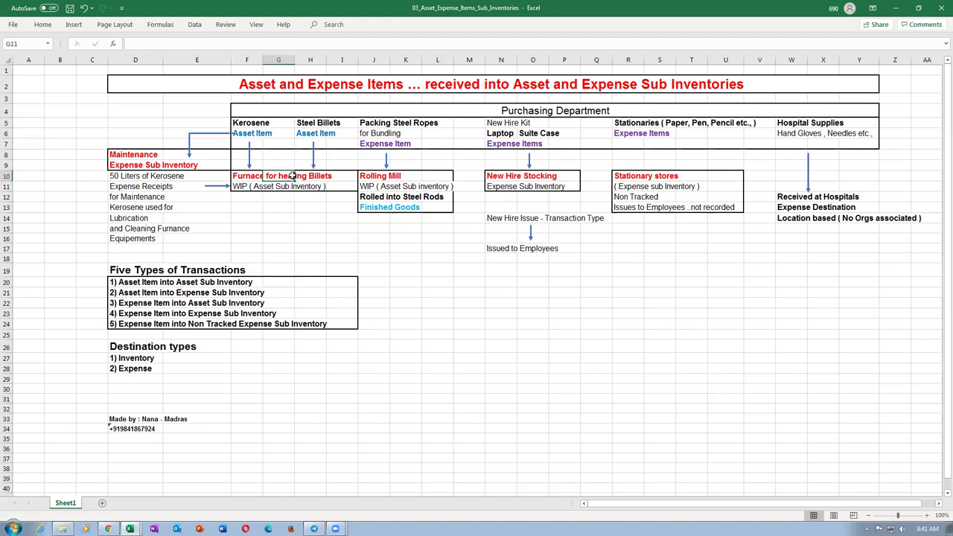
click(376, 195)
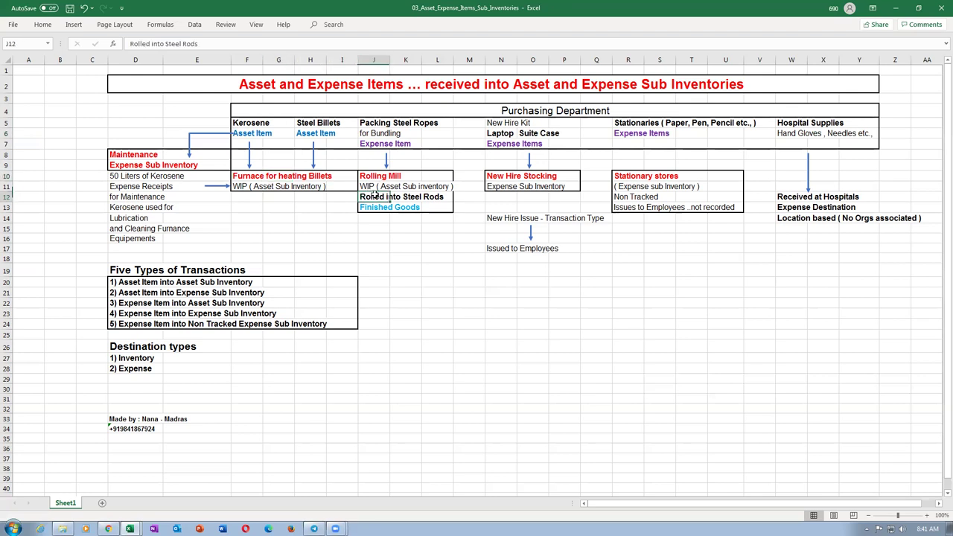
click(420, 198)
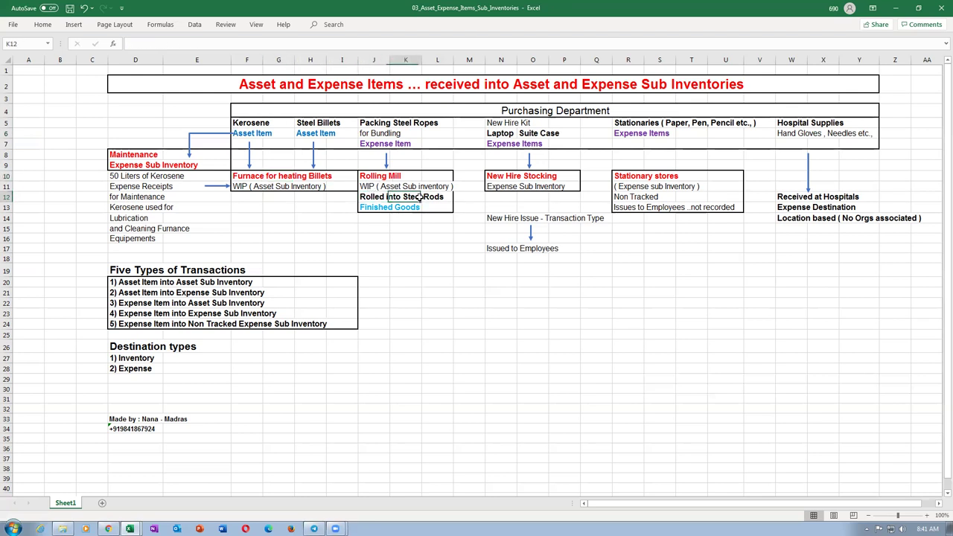
click(381, 123)
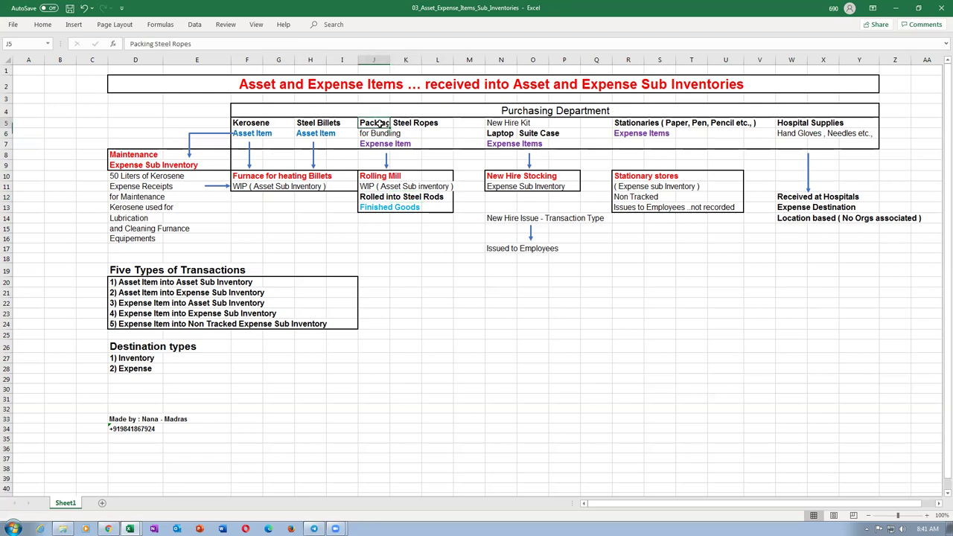
click(365, 145)
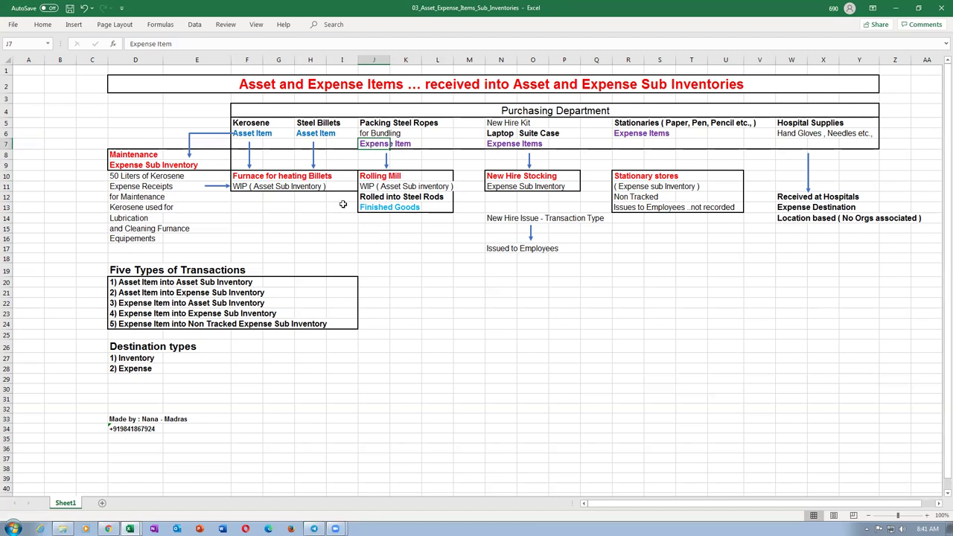
click(298, 187)
click(366, 125)
click(378, 146)
click(368, 127)
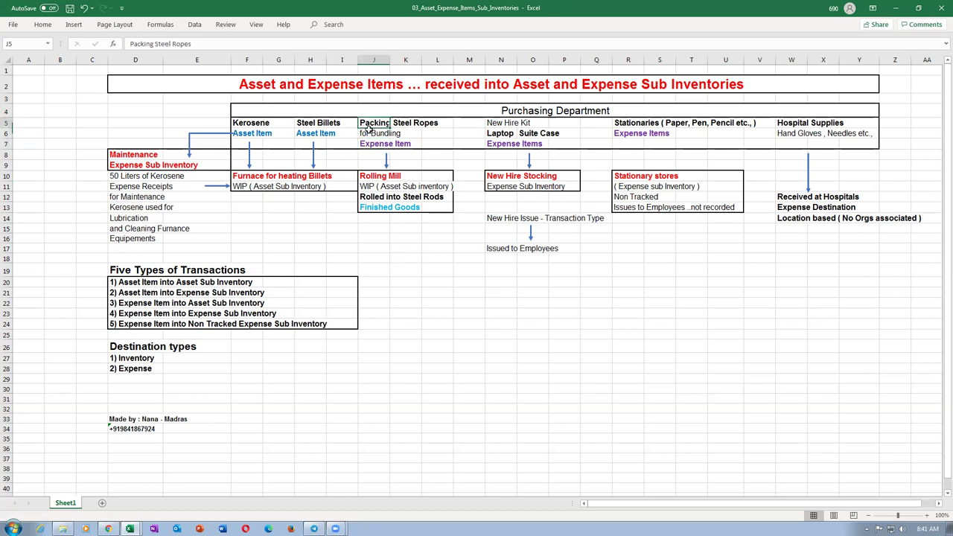
click(369, 143)
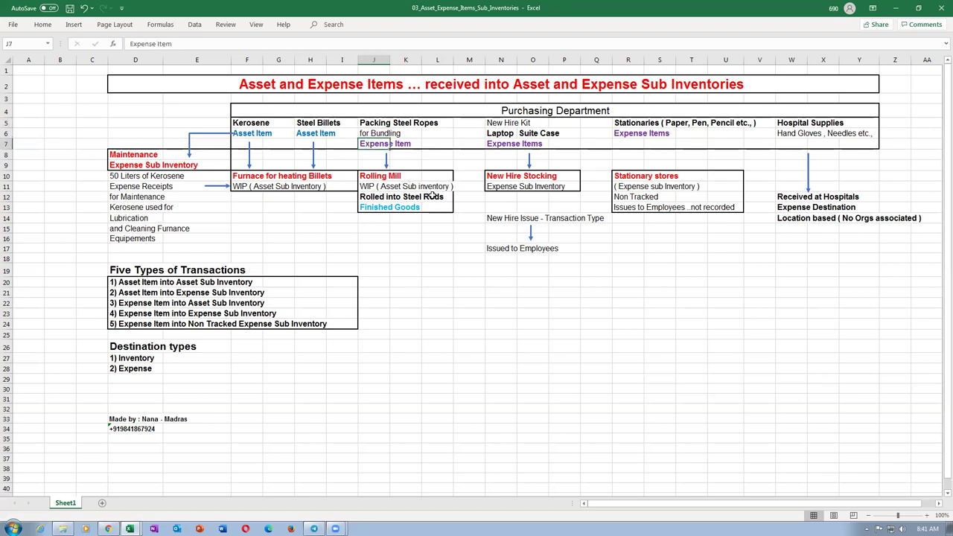
click(364, 198)
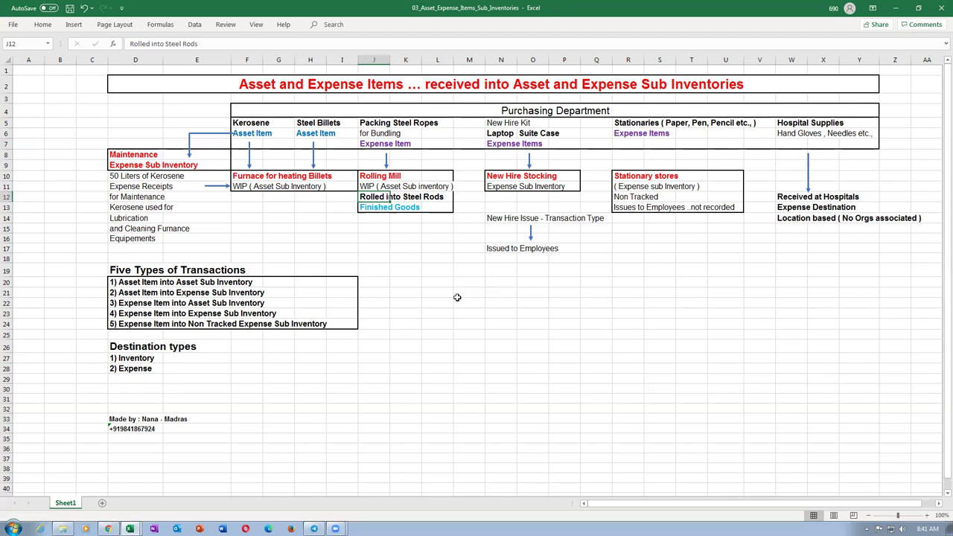
click(408, 124)
click(366, 124)
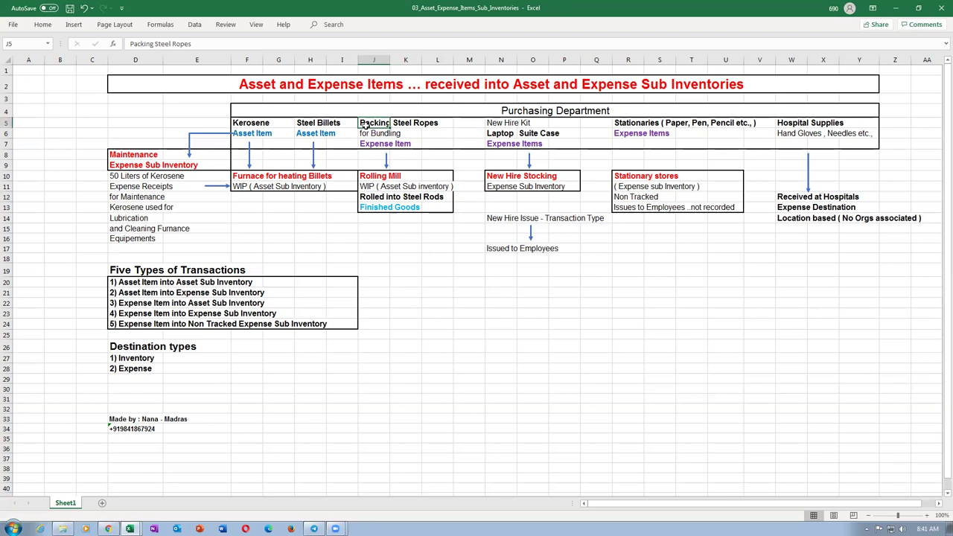
click(376, 145)
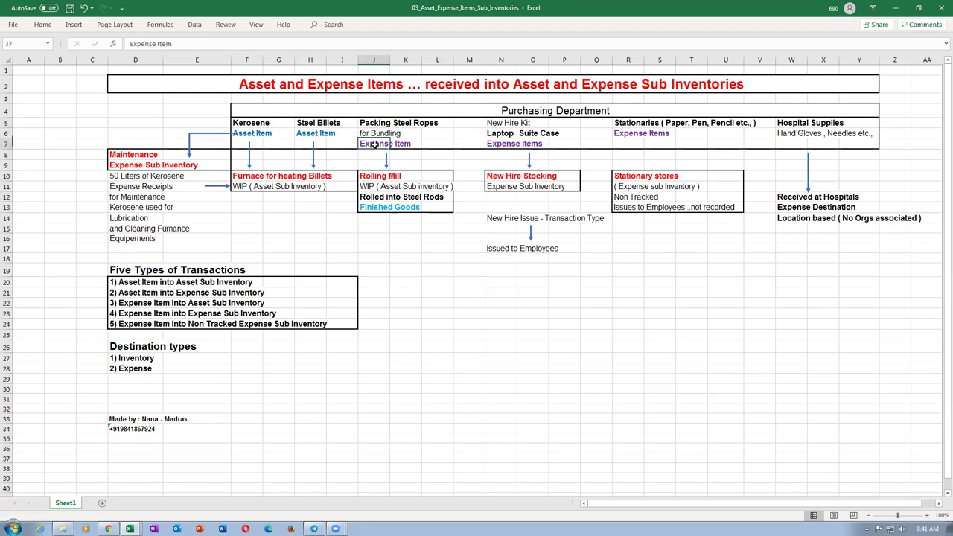
click(373, 125)
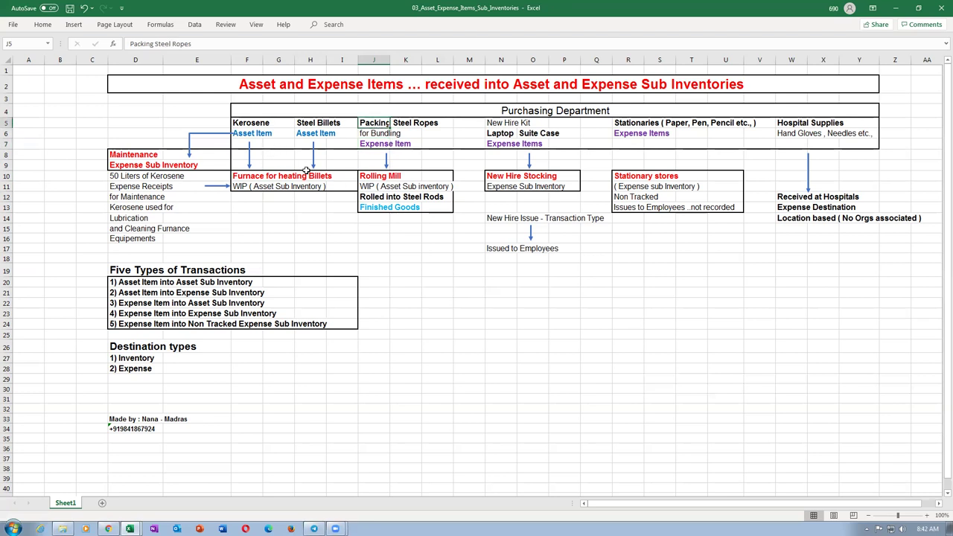
click(370, 145)
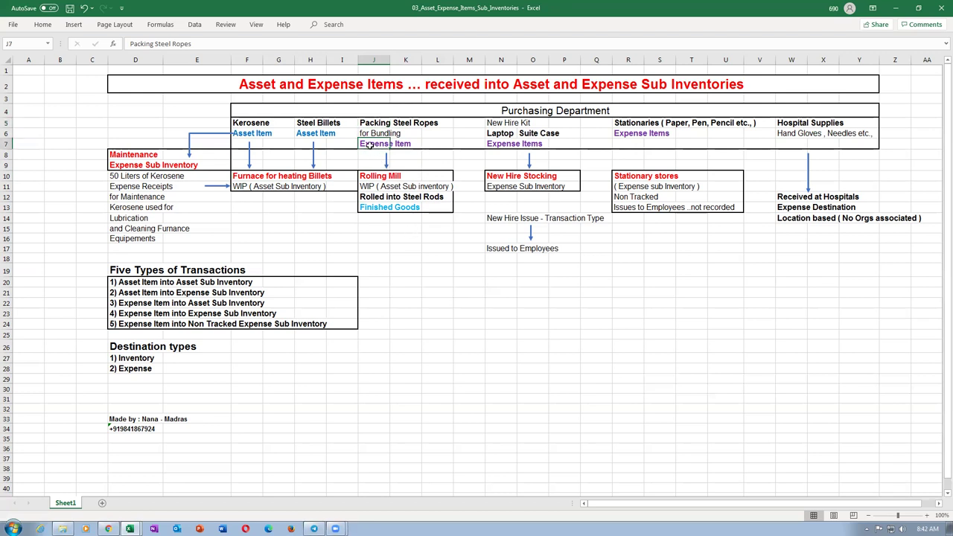
click(259, 133)
click(372, 145)
click(376, 185)
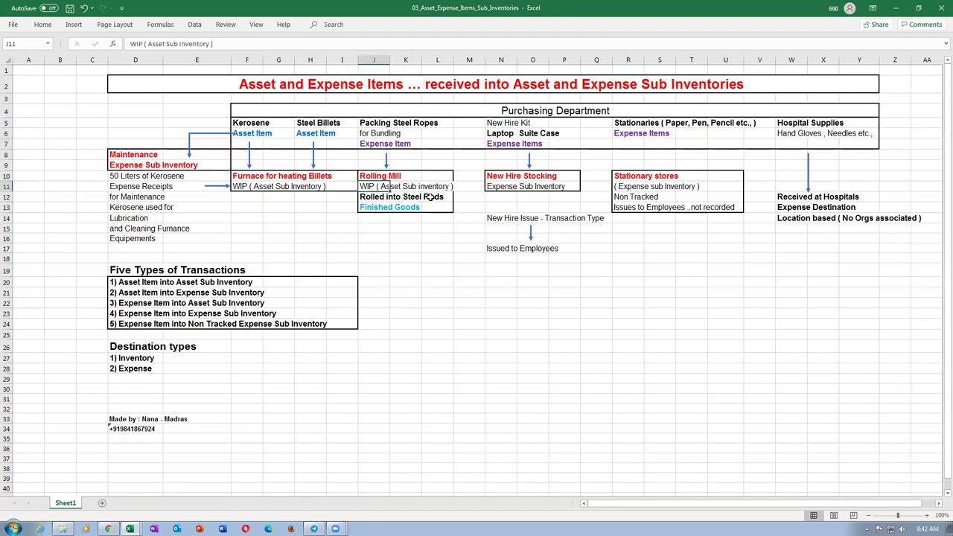
click(366, 124)
click(386, 208)
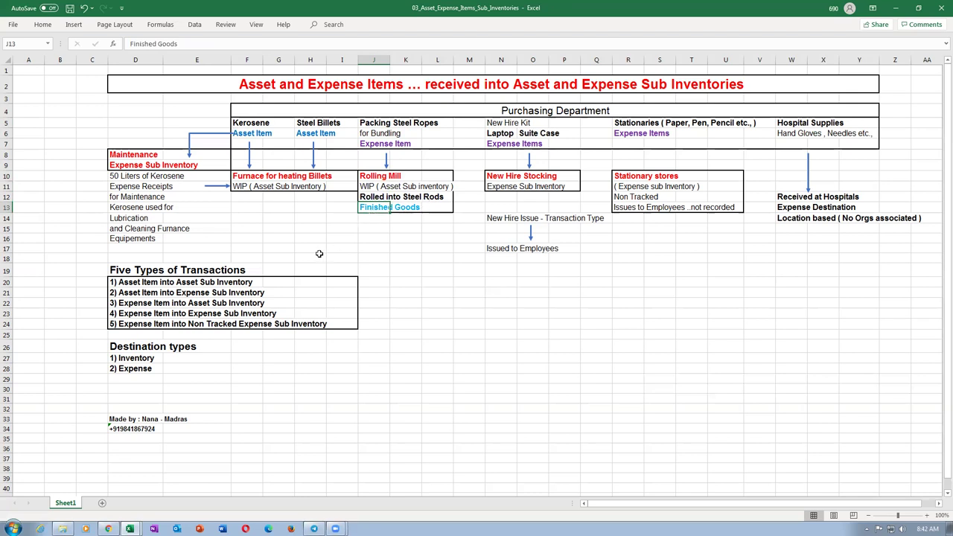
click(258, 133)
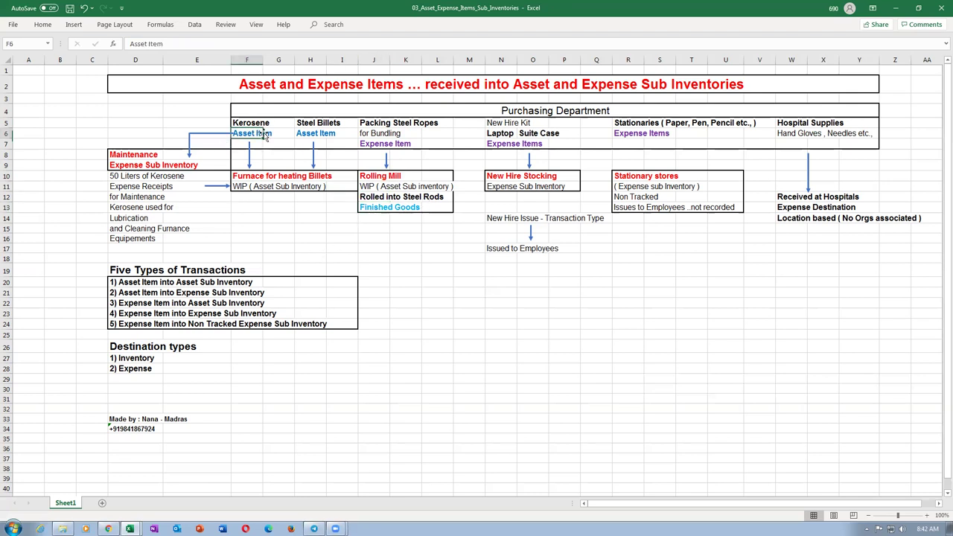
click(8, 282)
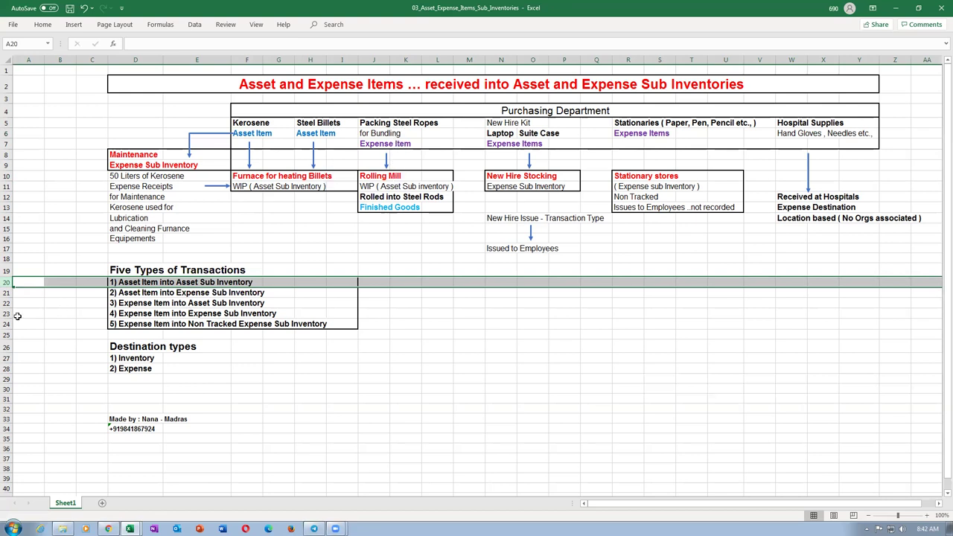
click(6, 303)
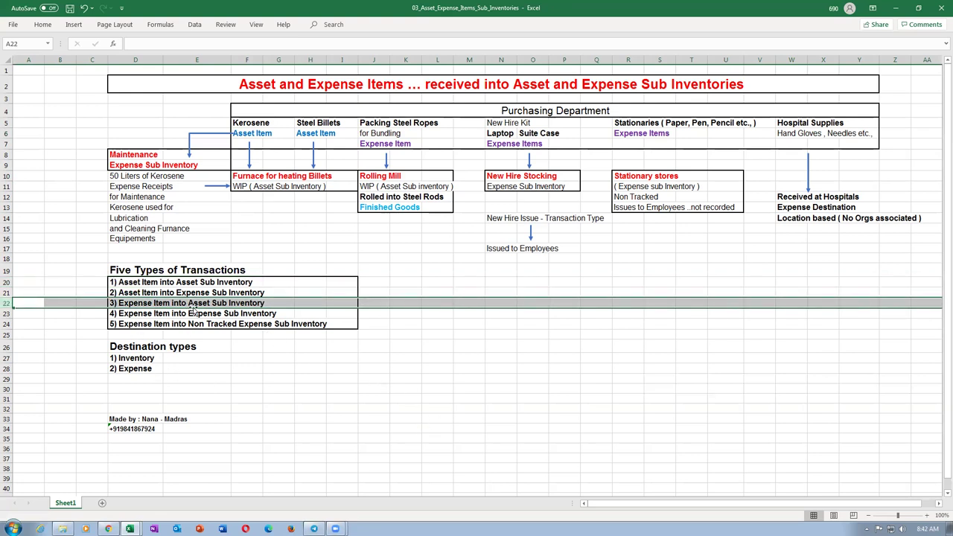
click(261, 134)
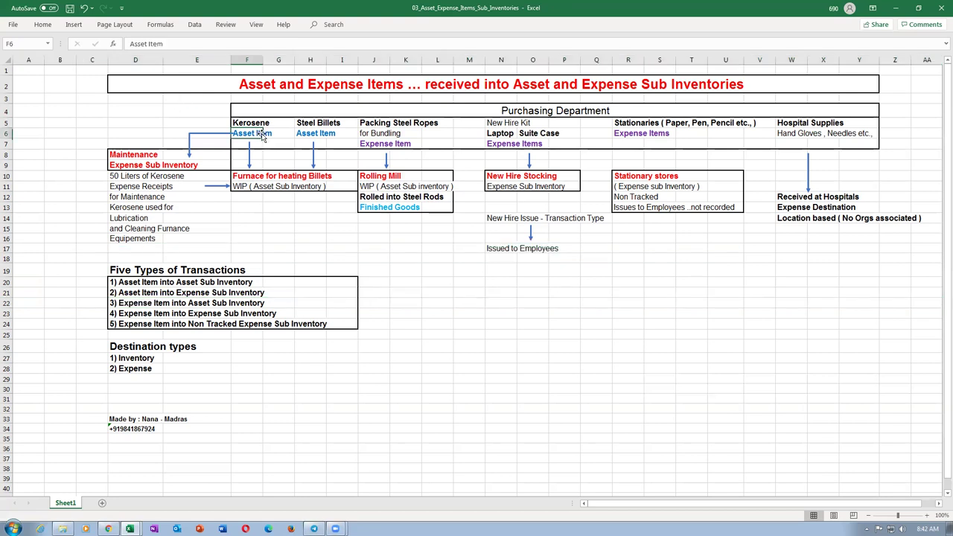
click(123, 196)
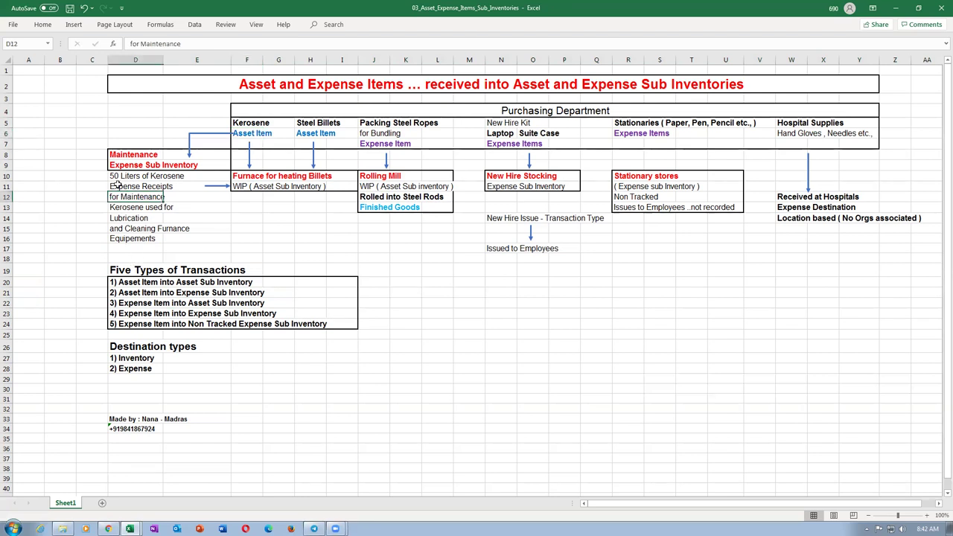
click(119, 176)
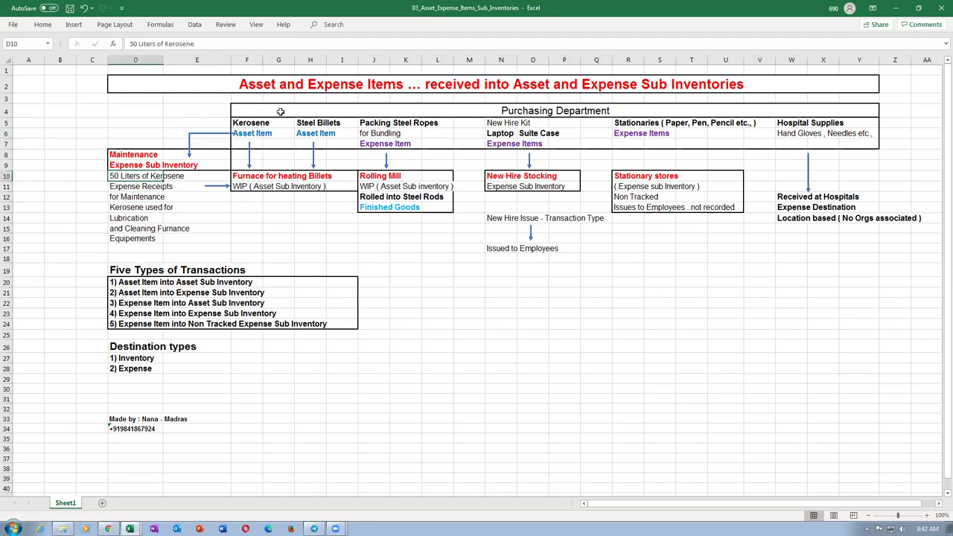
click(115, 188)
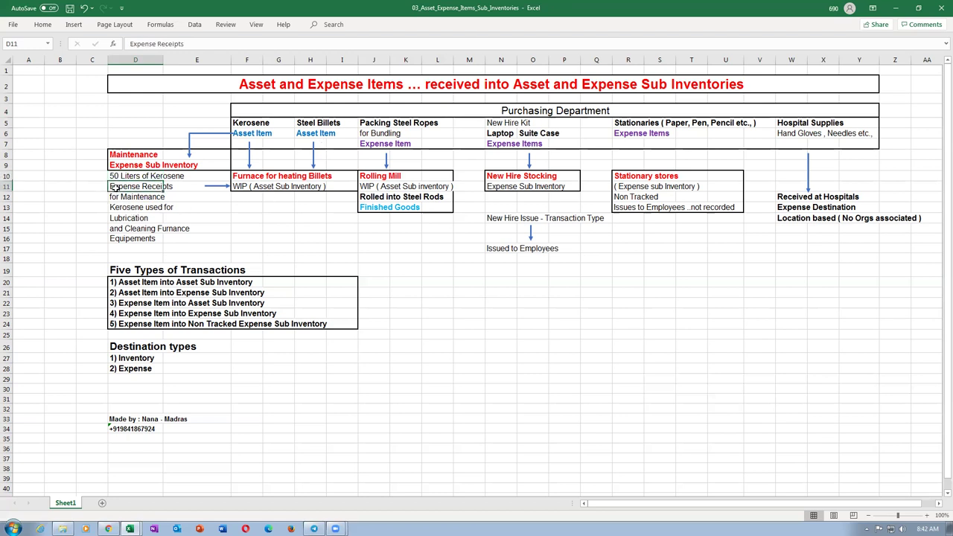
click(259, 134)
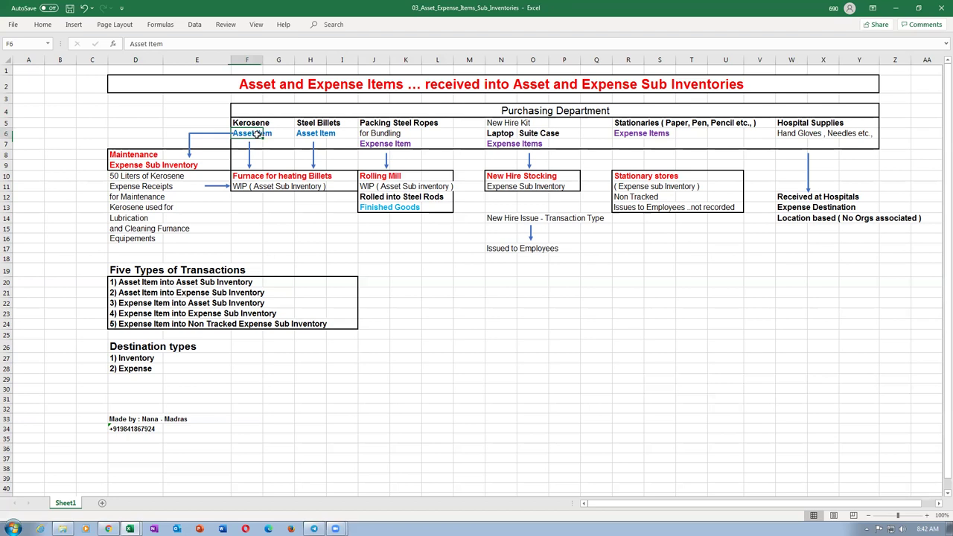
click(124, 188)
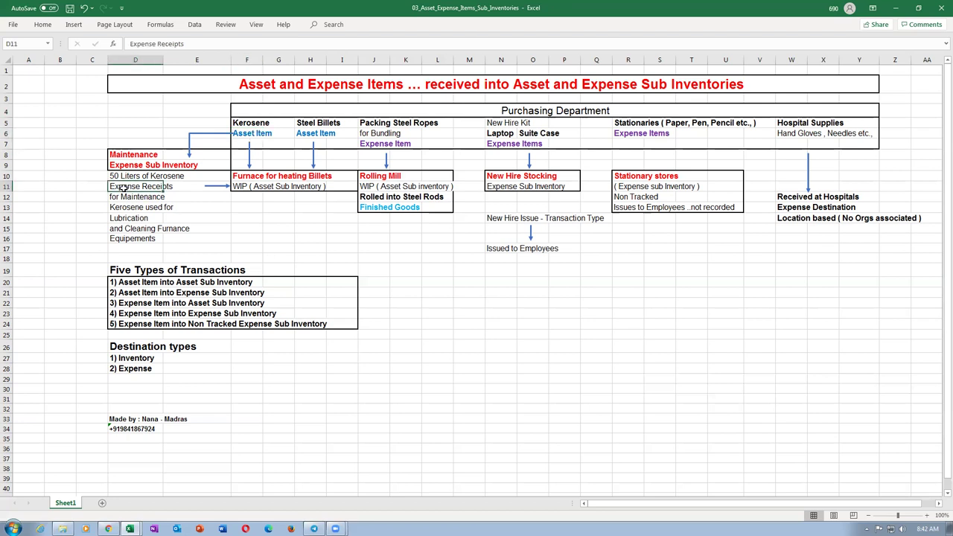
click(6, 292)
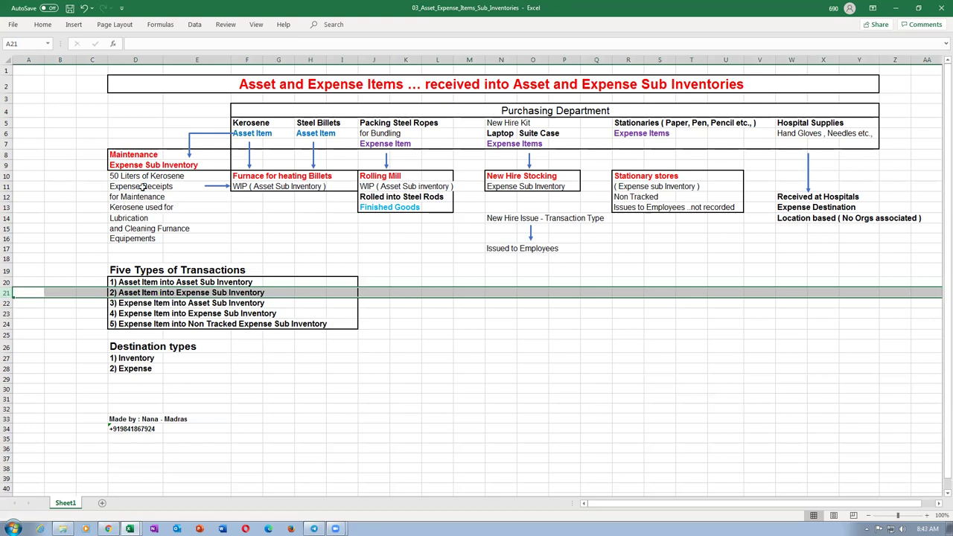
click(139, 207)
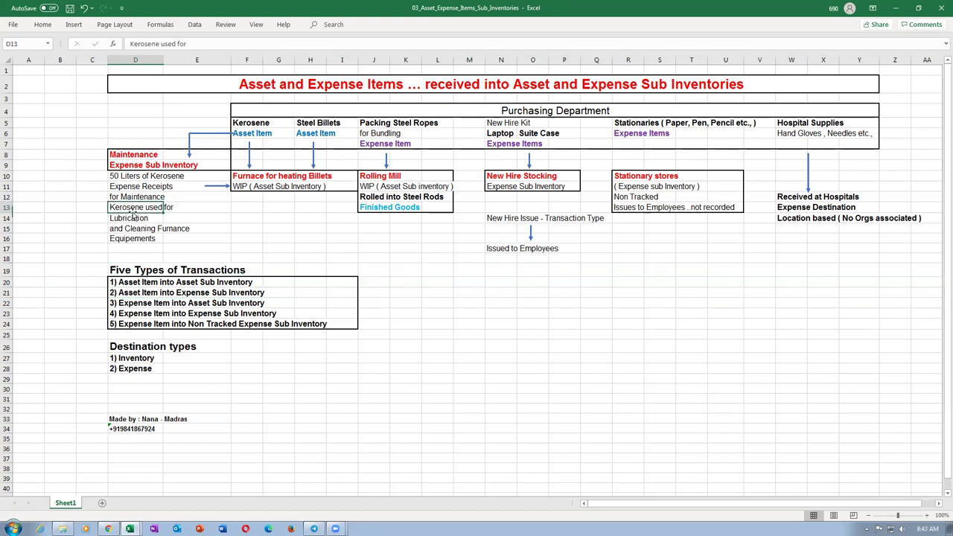
click(130, 218)
key(Down)
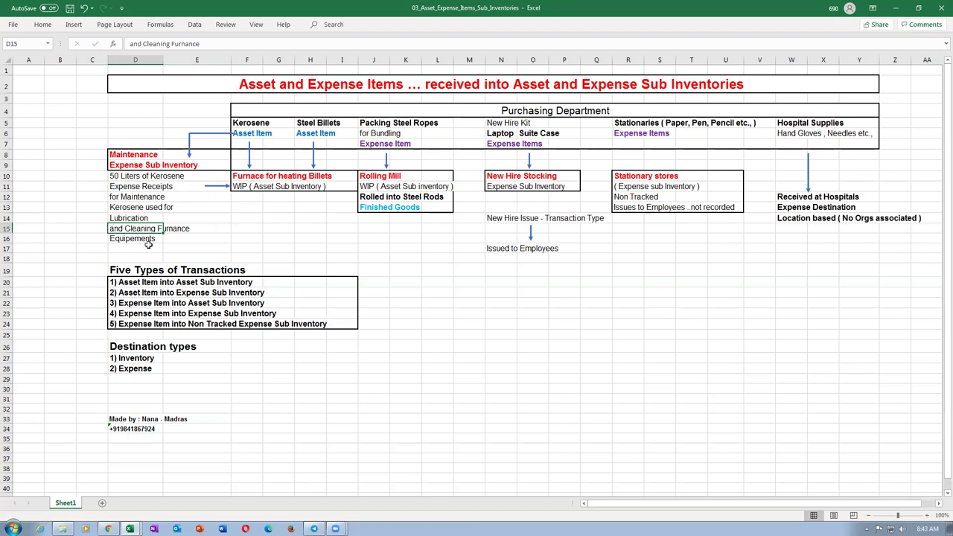
click(135, 188)
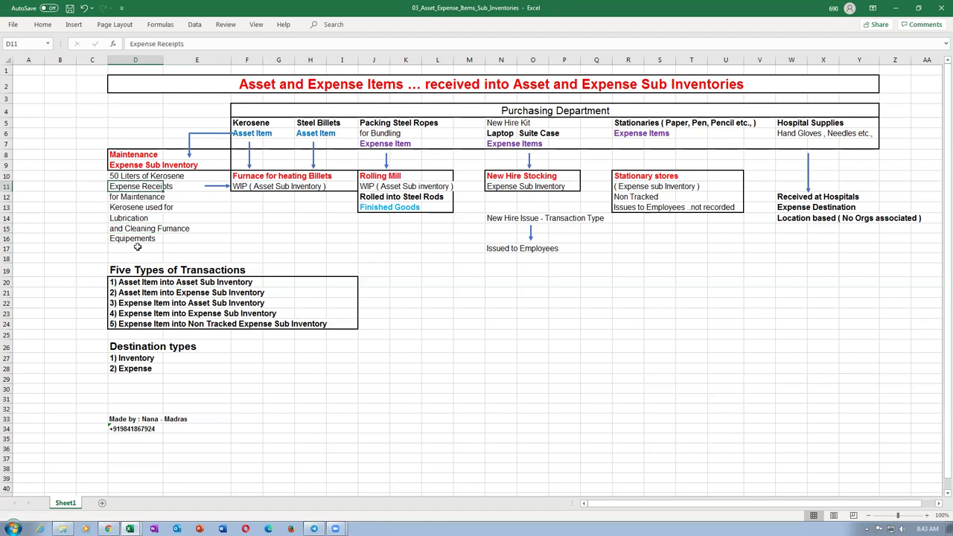
click(117, 177)
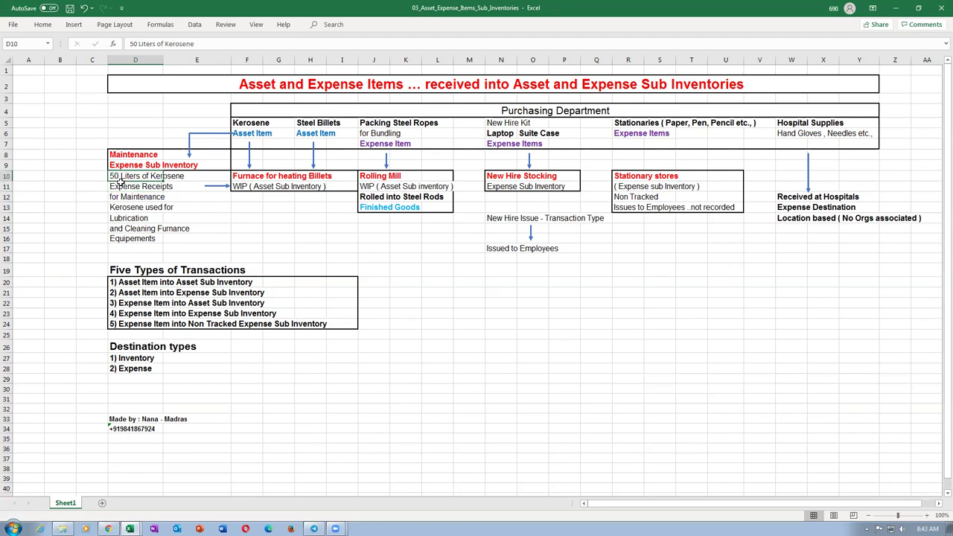
click(378, 209)
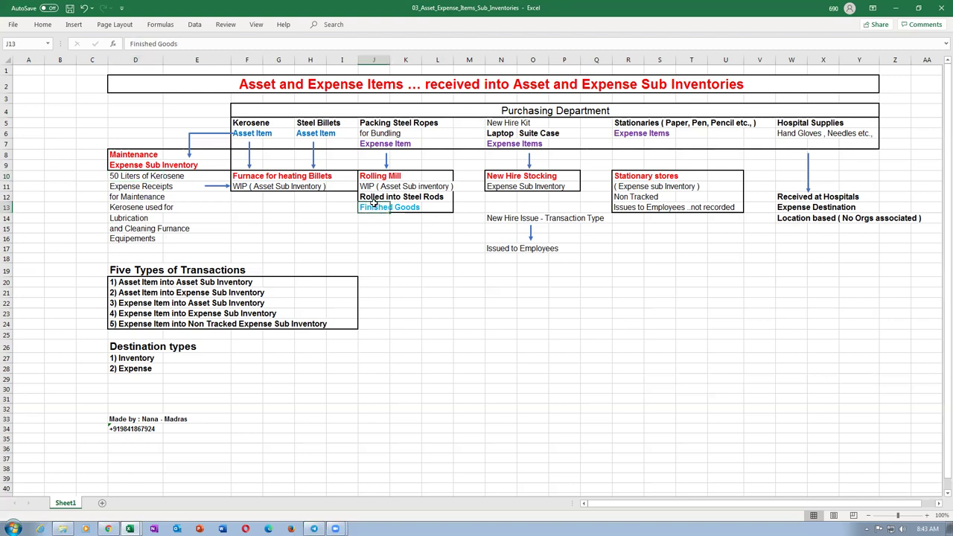
click(126, 176)
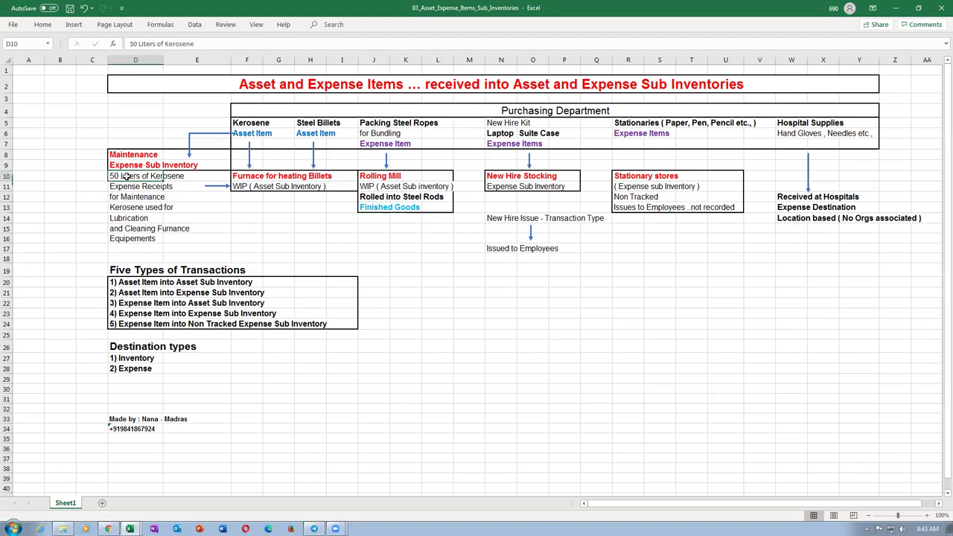
click(256, 135)
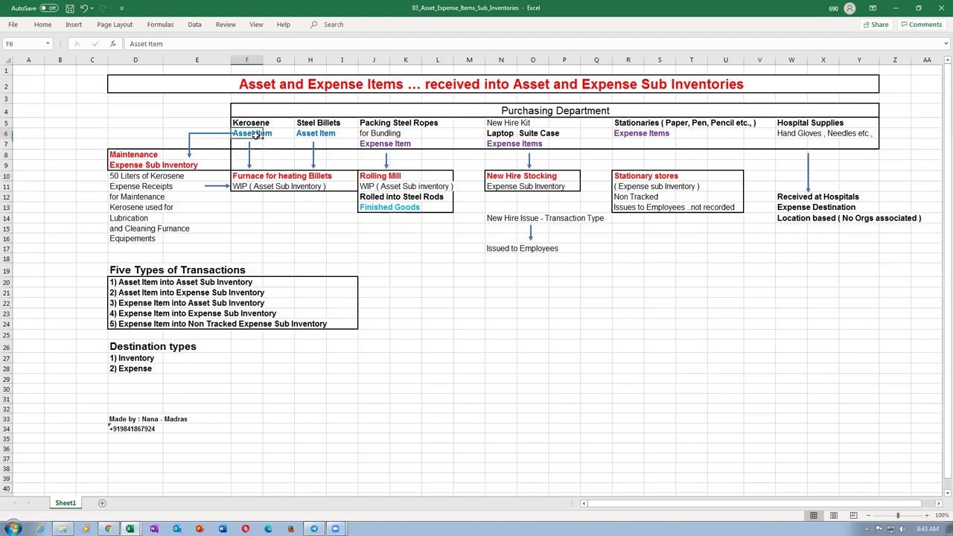
click(138, 197)
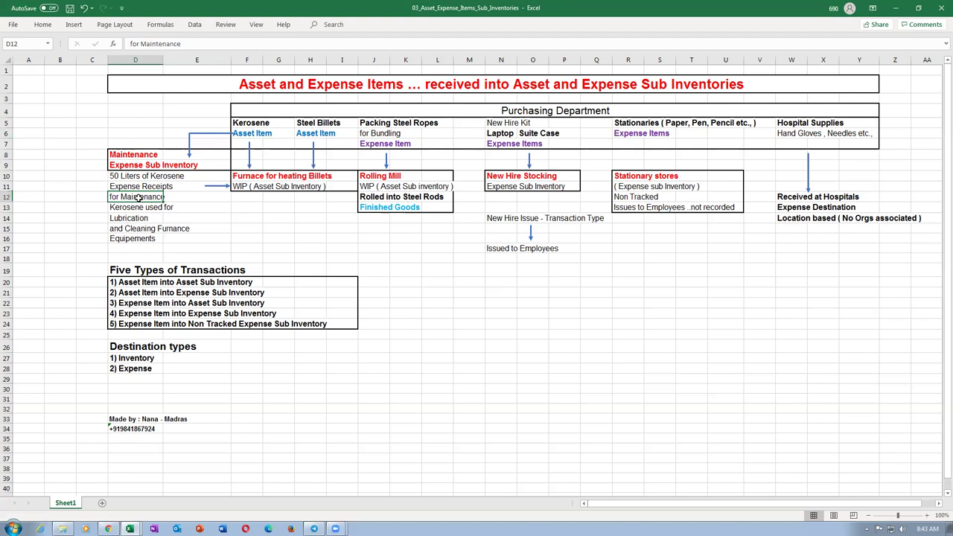
click(139, 176)
click(150, 220)
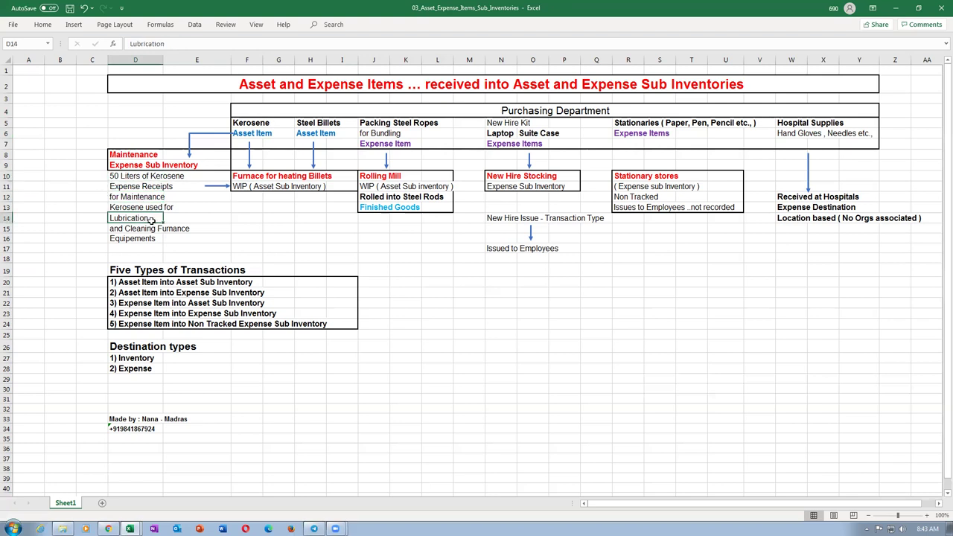
click(376, 123)
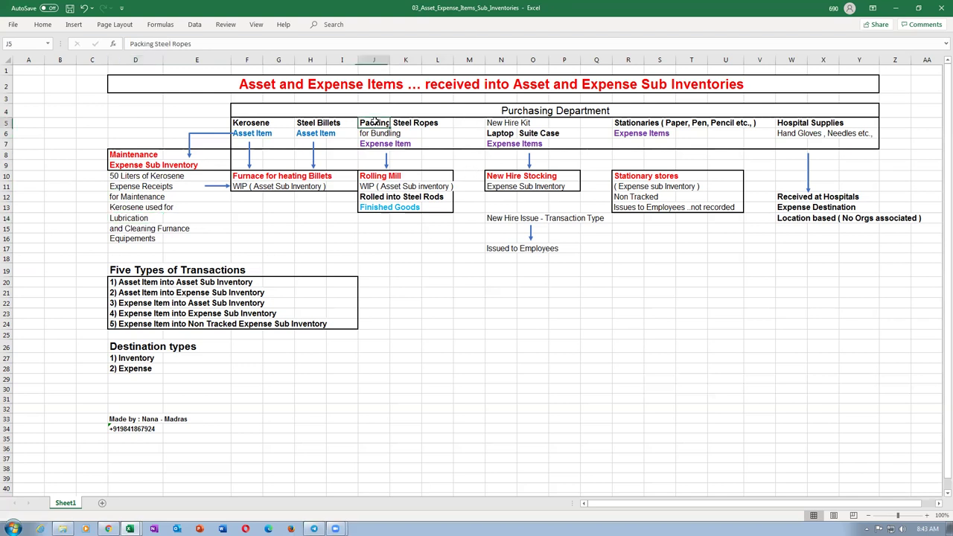
click(375, 207)
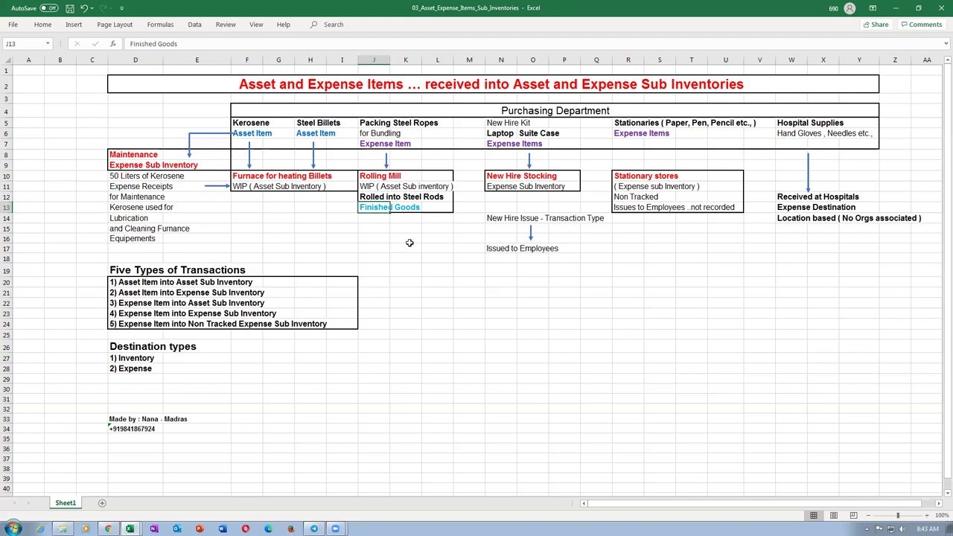
click(370, 145)
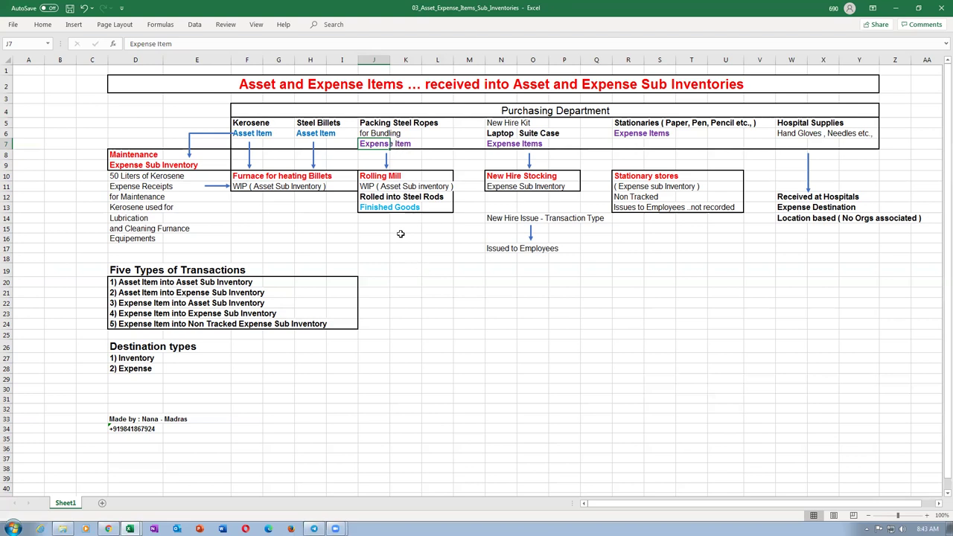
click(370, 211)
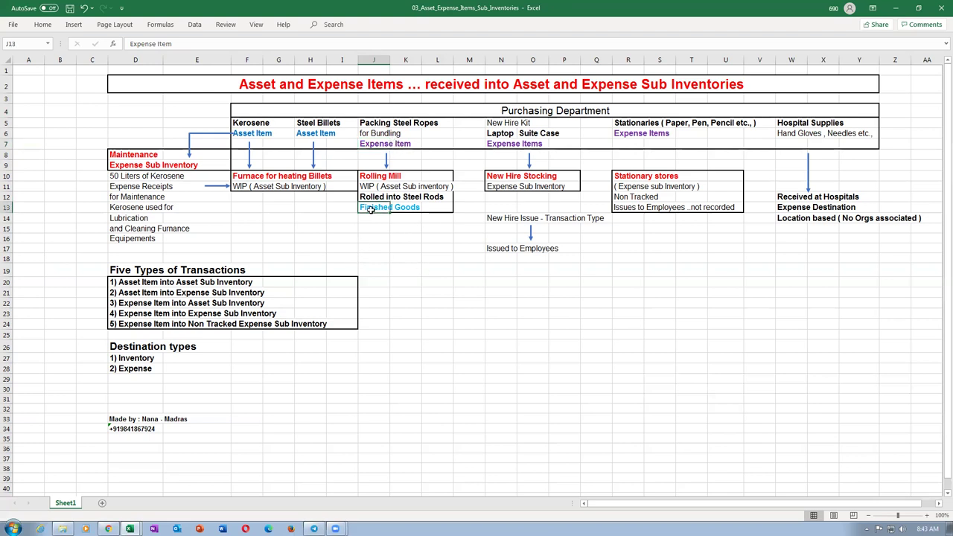
click(365, 146)
double_click(366, 146)
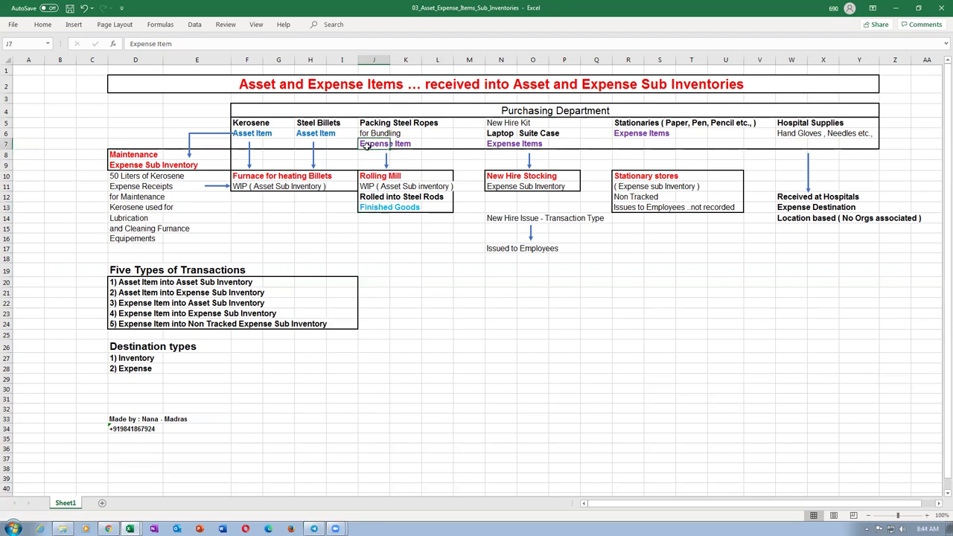
click(250, 133)
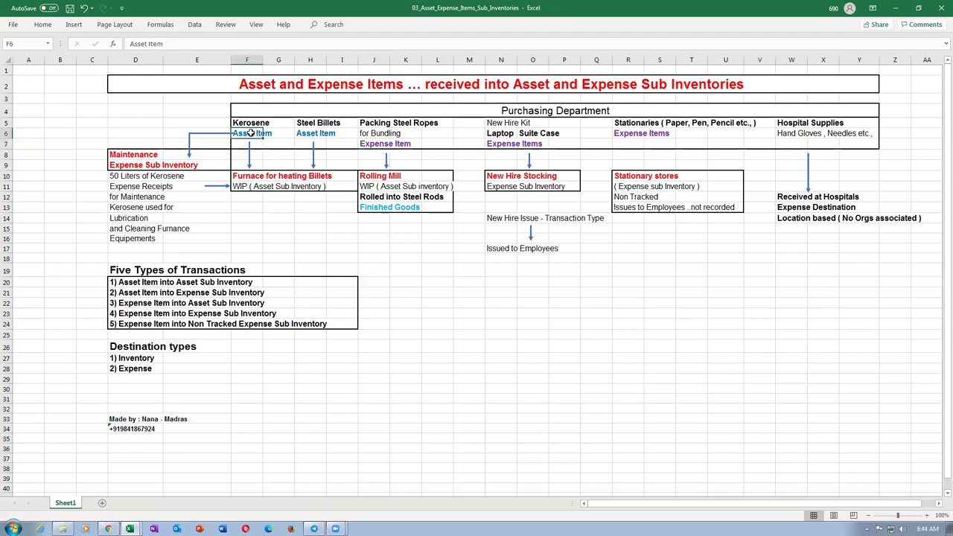
click(141, 199)
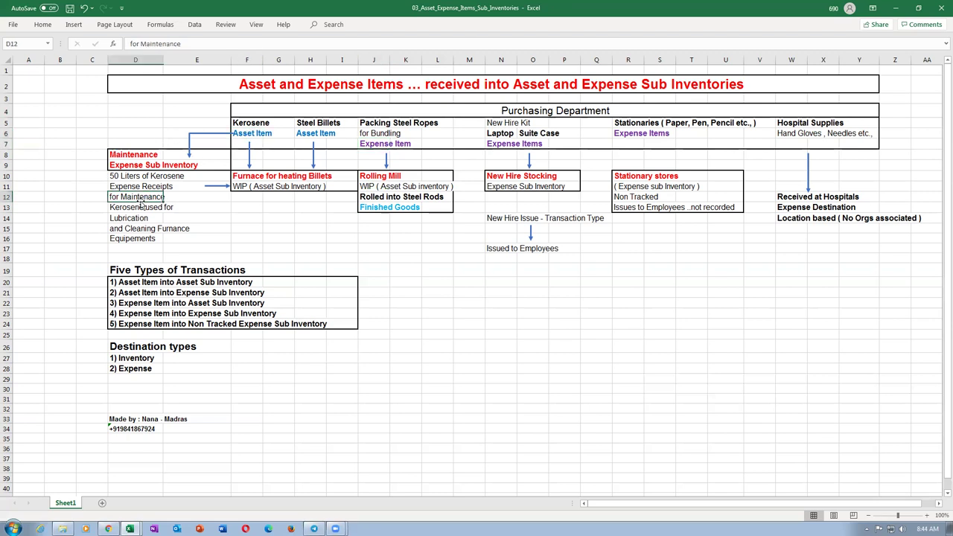
click(368, 207)
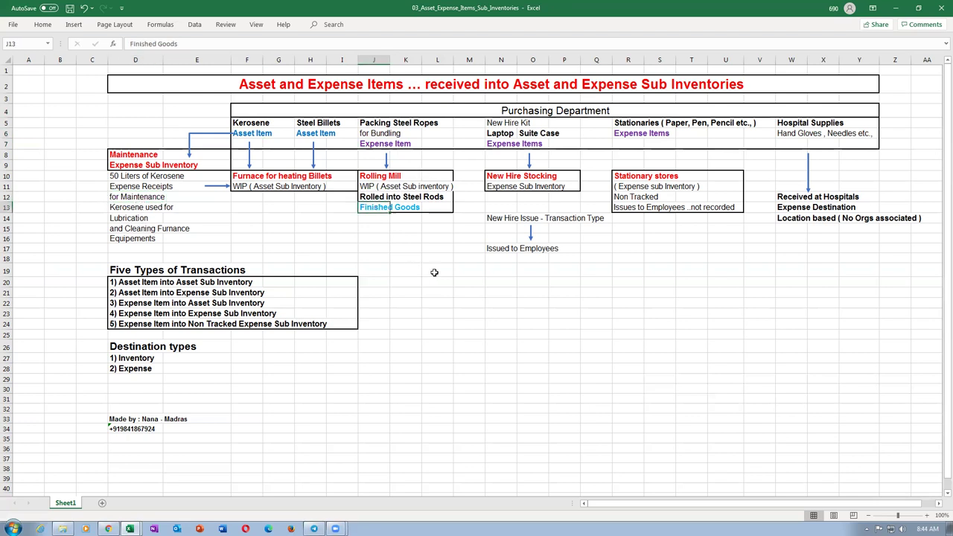
click(405, 273)
click(363, 208)
click(252, 137)
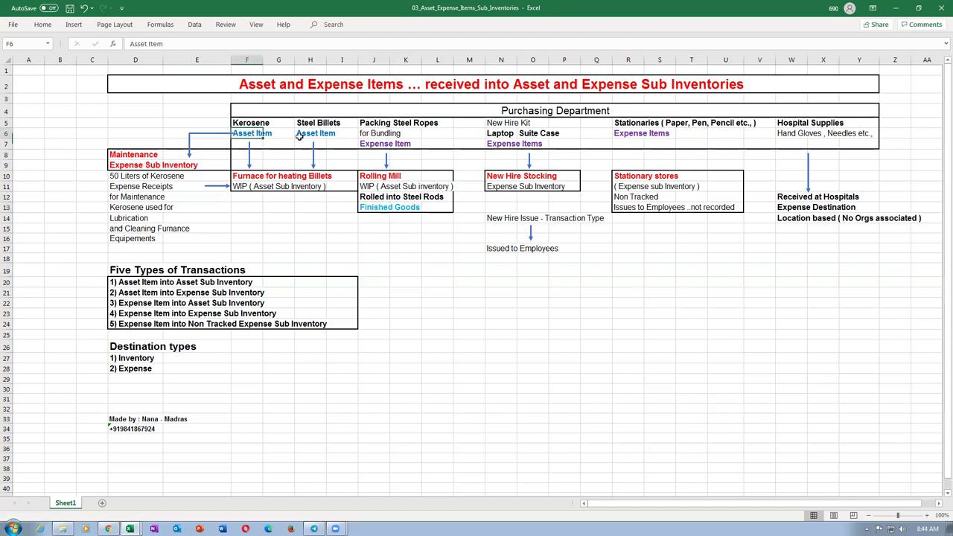
click(374, 143)
click(381, 207)
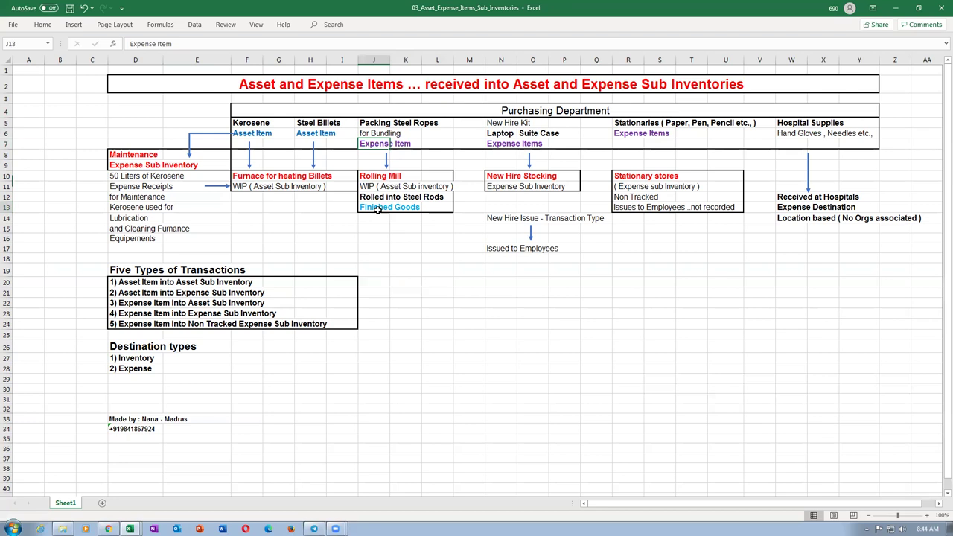
click(262, 134)
click(399, 145)
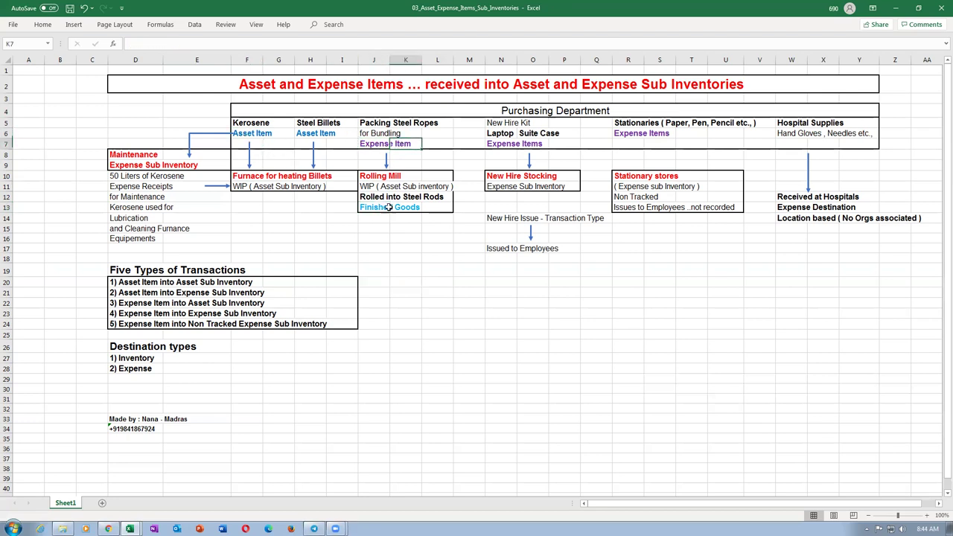
click(380, 209)
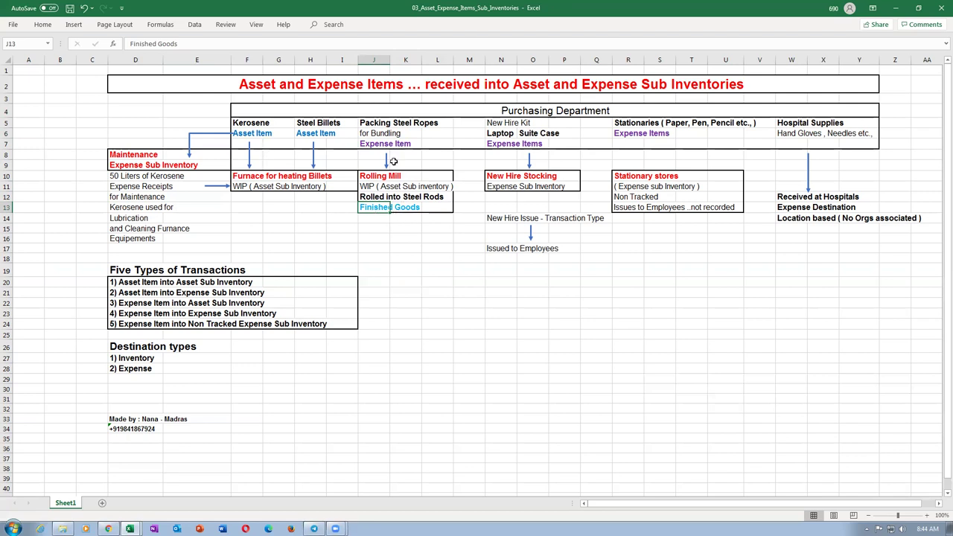
click(376, 145)
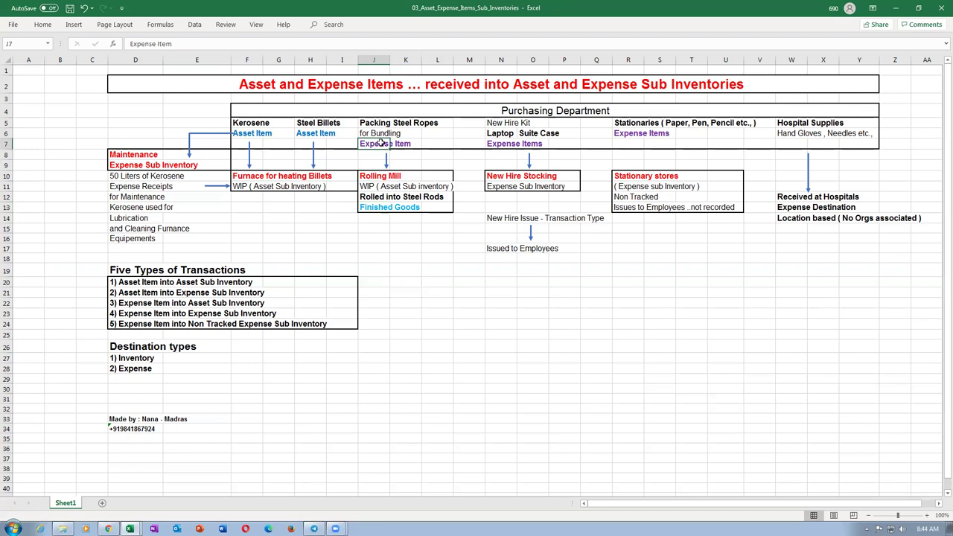
click(366, 211)
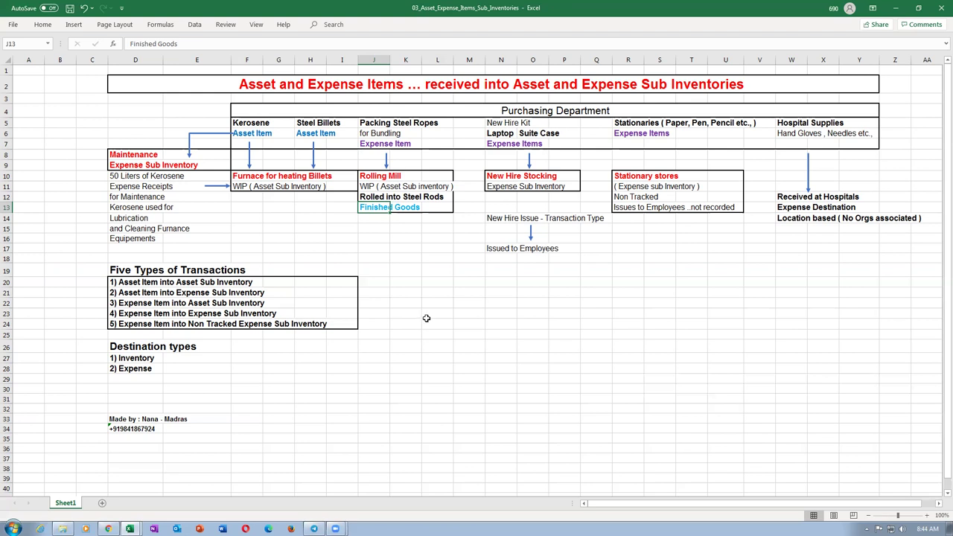
click(374, 179)
drag(375, 178, 436, 208)
click(413, 253)
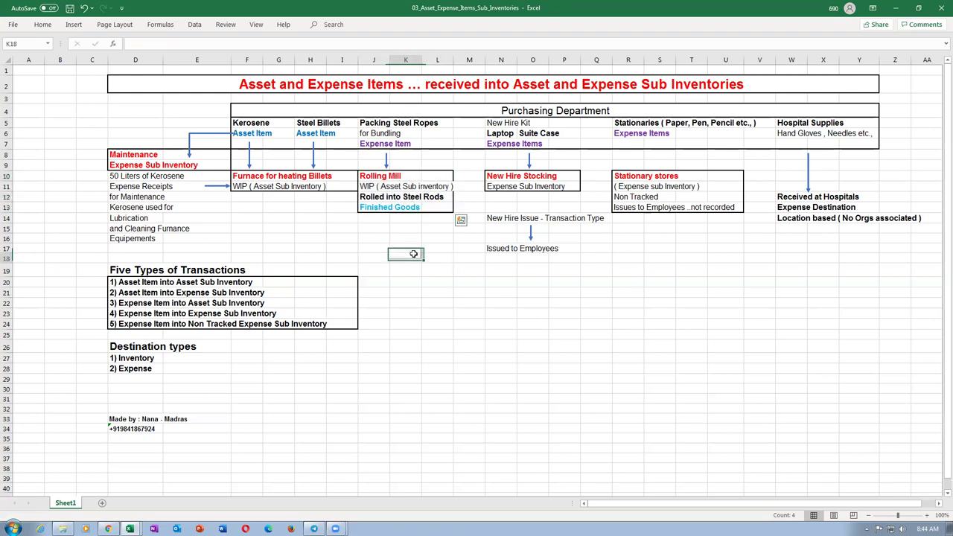
click(372, 208)
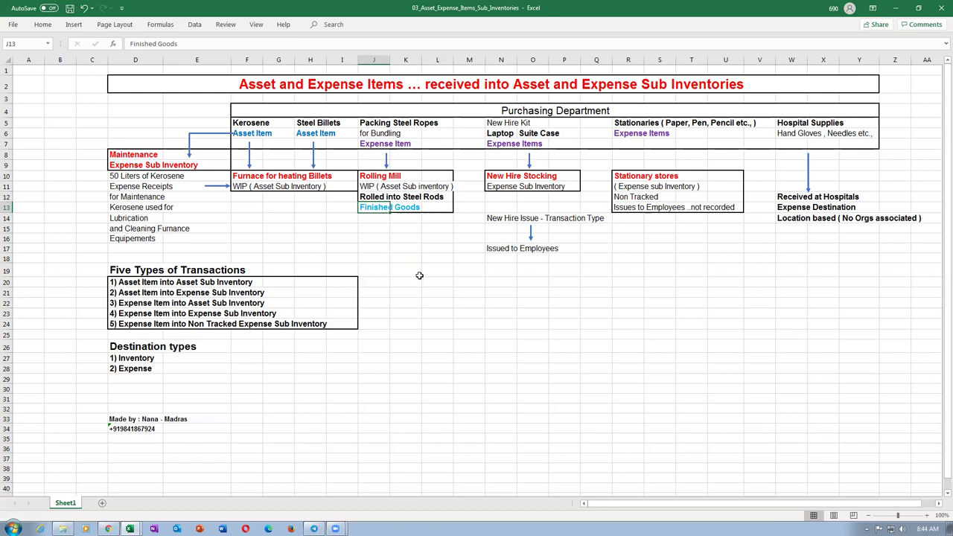
click(240, 136)
click(381, 144)
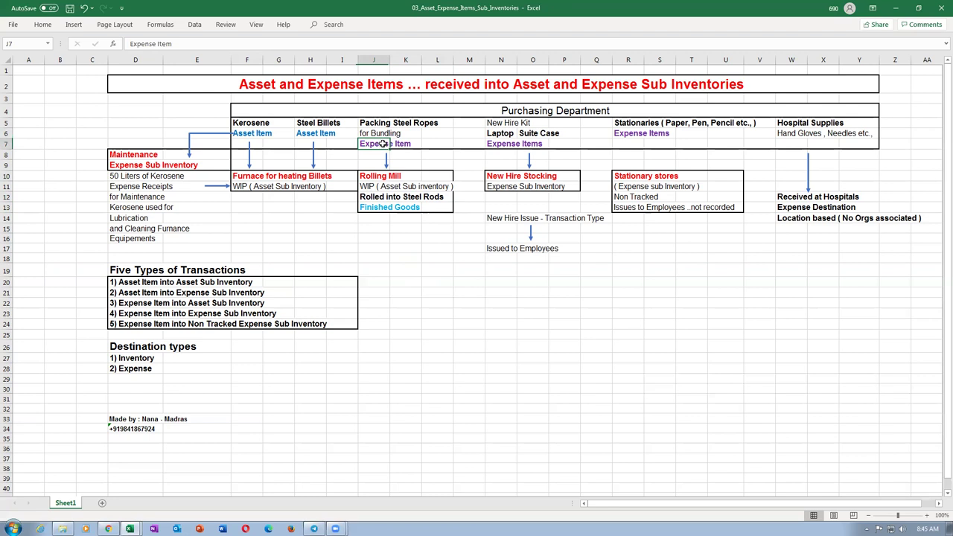
click(381, 207)
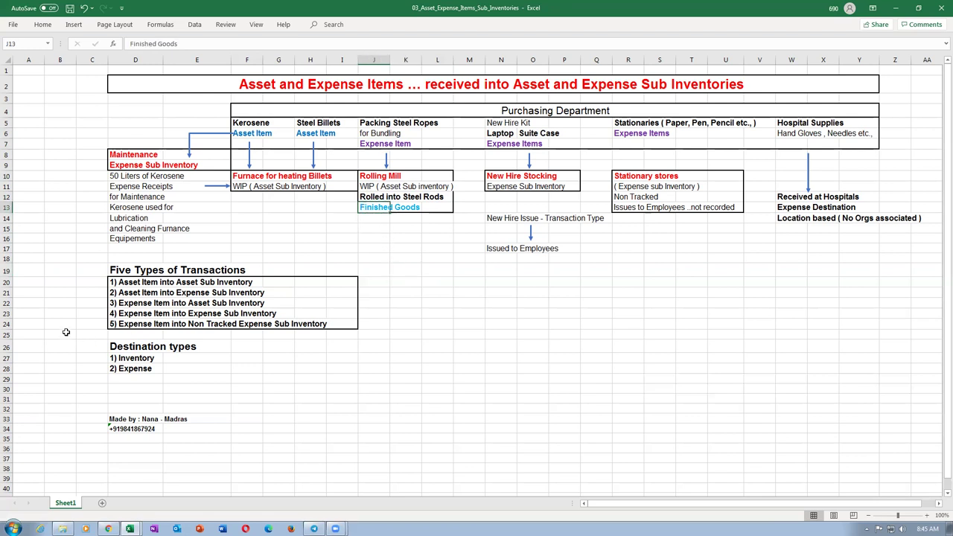
click(5, 282)
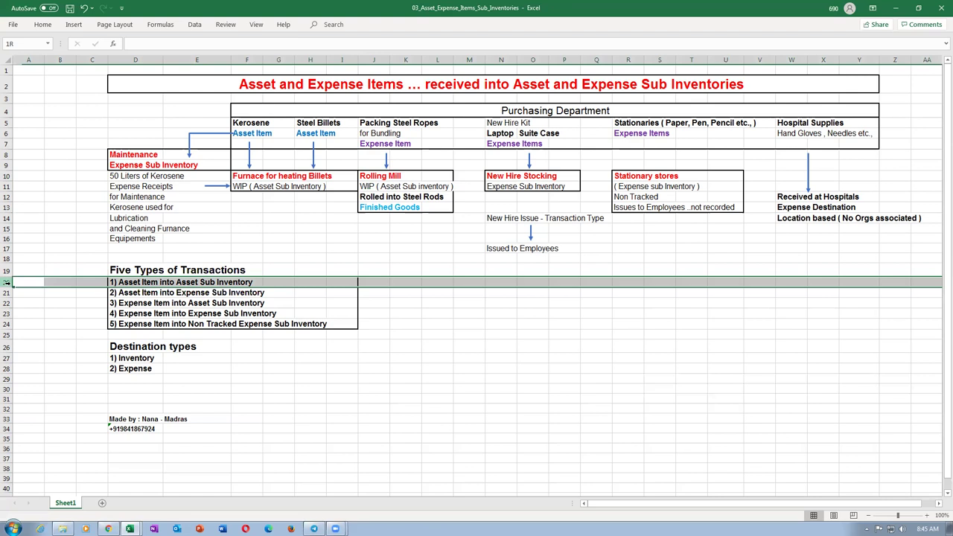
click(5, 293)
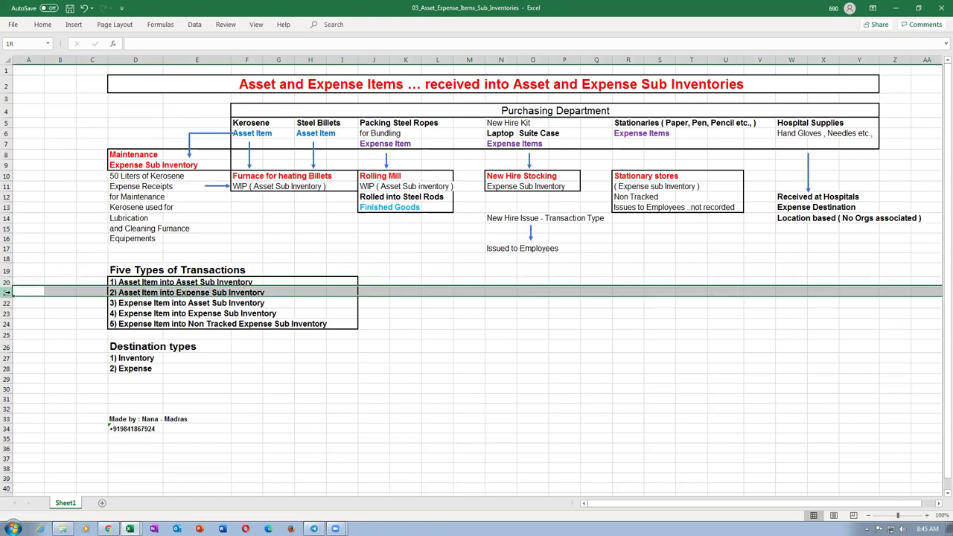
click(6, 303)
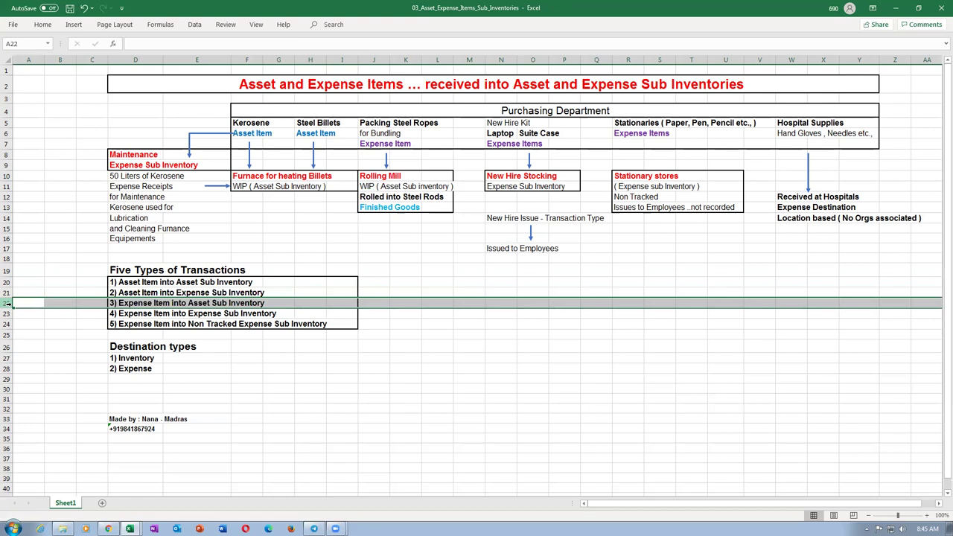
click(418, 185)
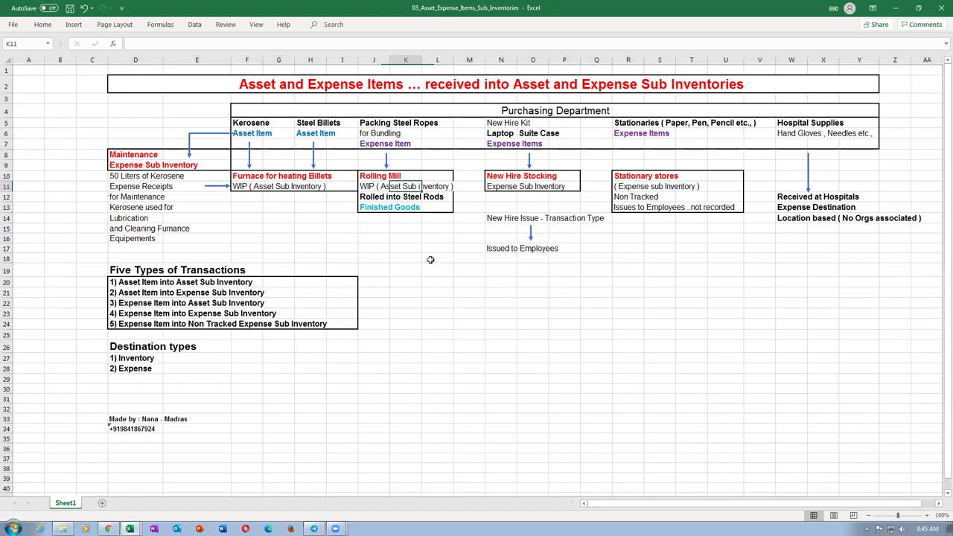
click(373, 146)
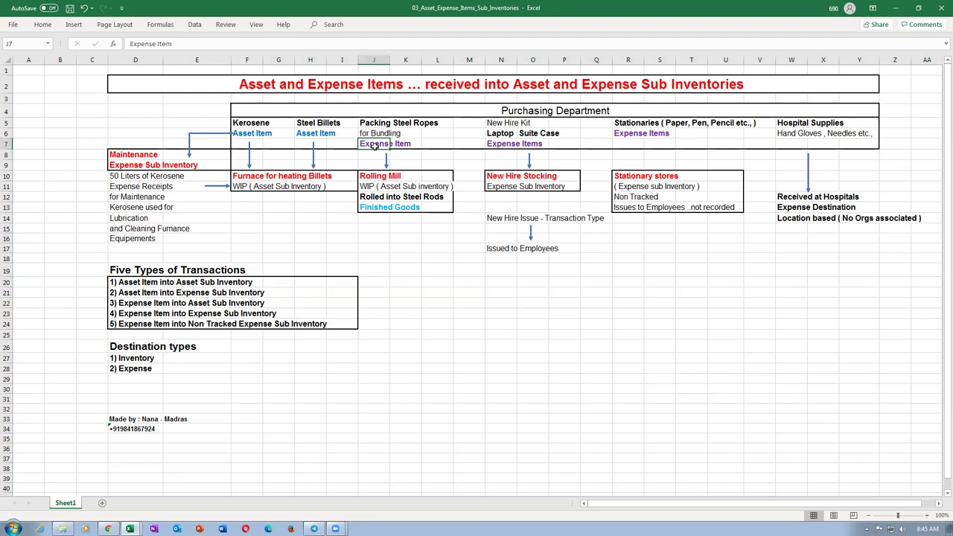
click(491, 123)
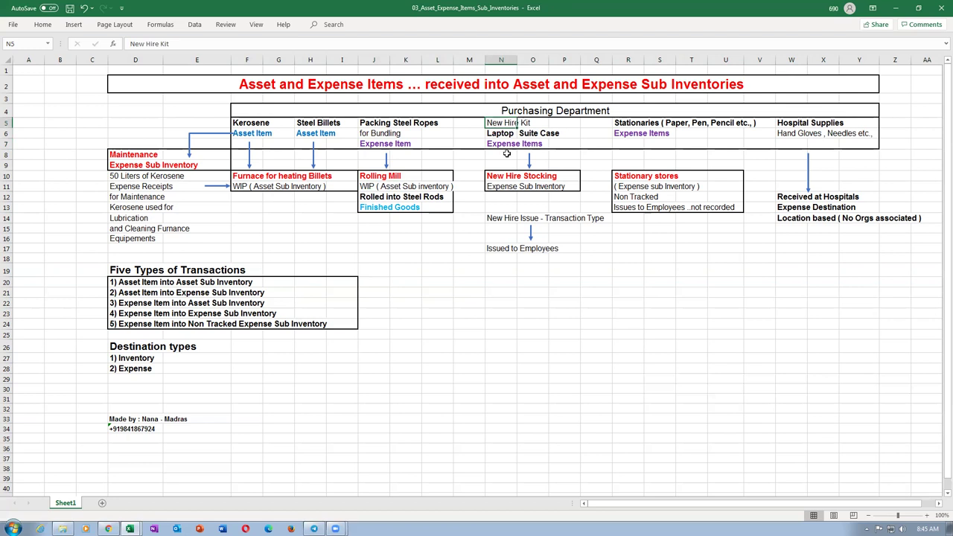
click(497, 134)
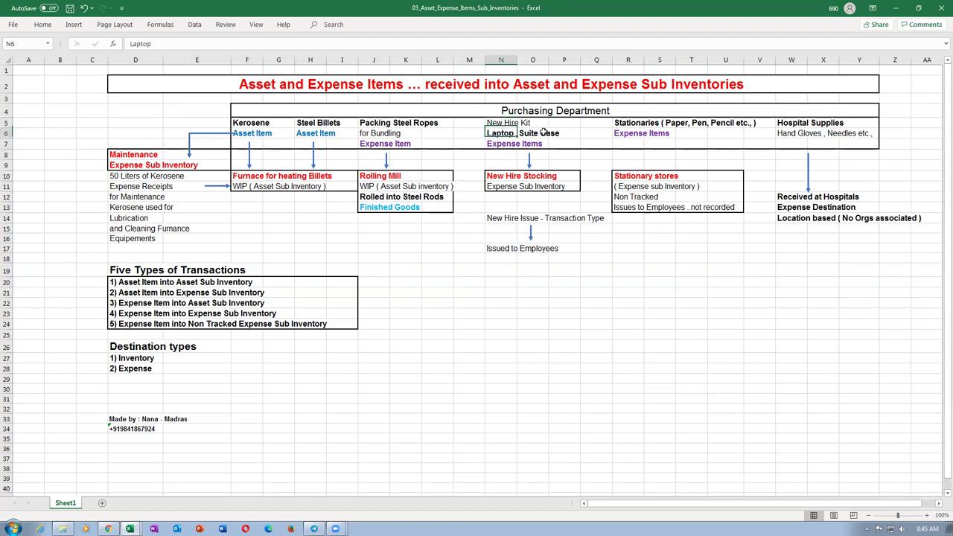
click(533, 133)
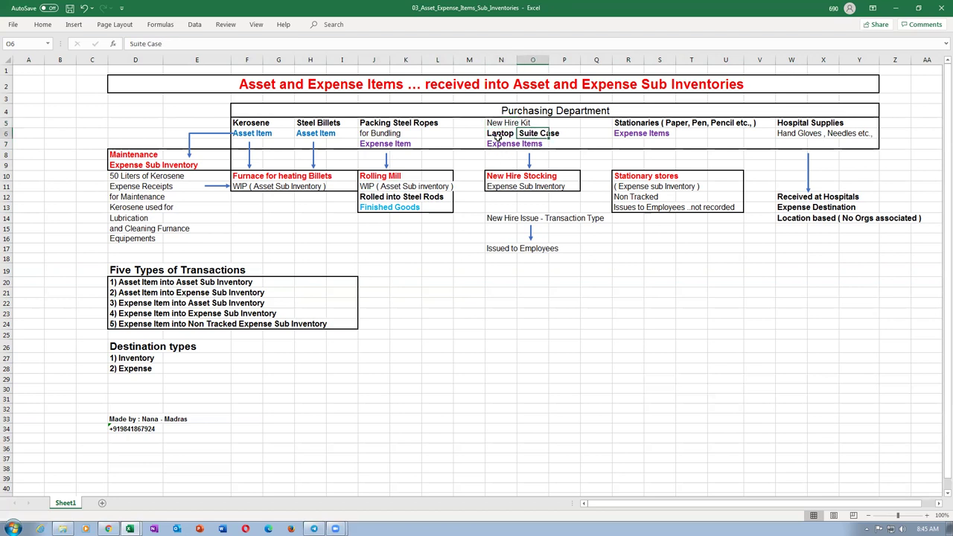
click(496, 135)
click(533, 132)
click(504, 145)
click(505, 133)
click(414, 196)
click(361, 198)
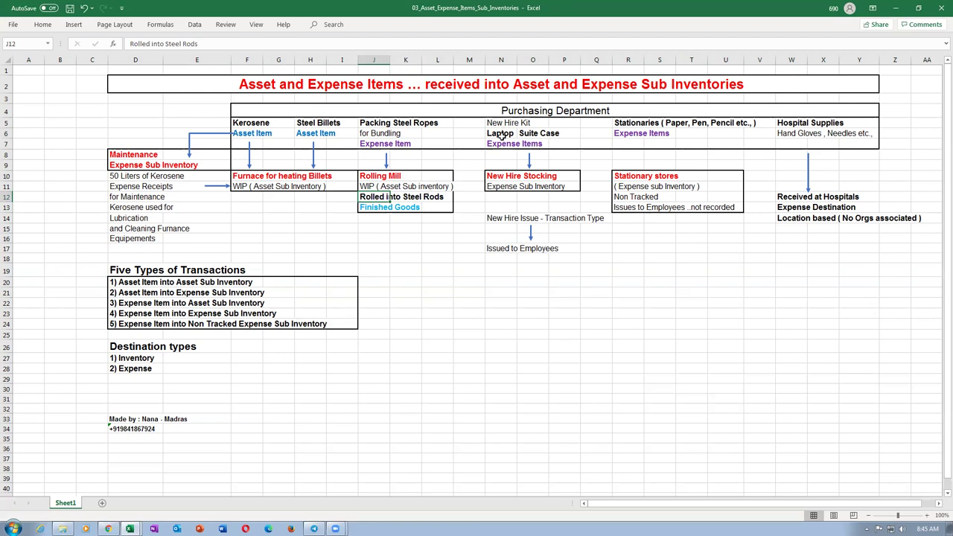
click(499, 134)
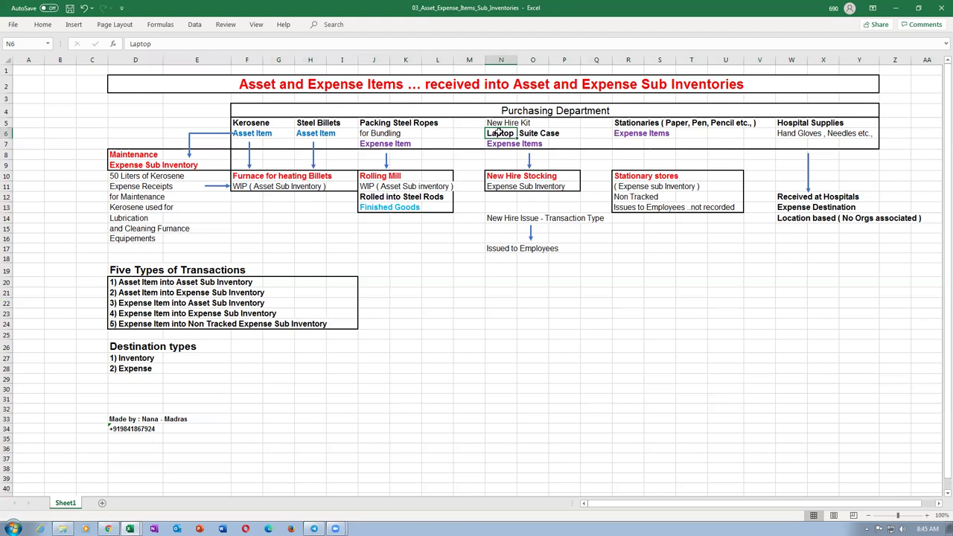
click(490, 145)
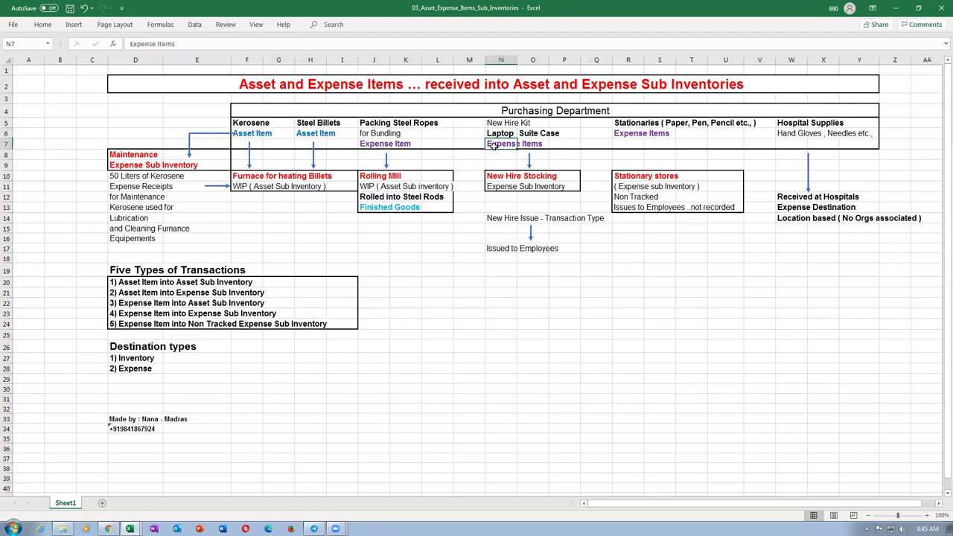
click(495, 135)
click(365, 198)
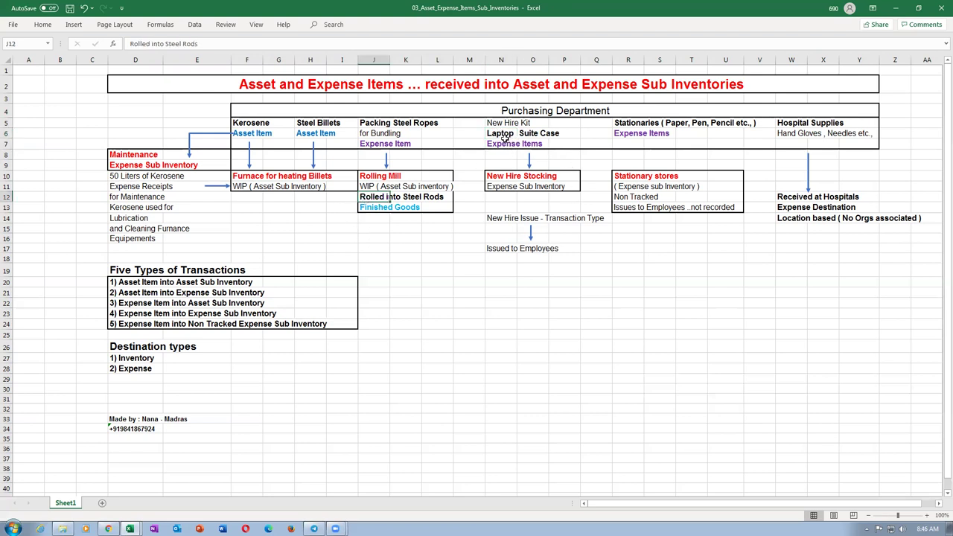
click(506, 143)
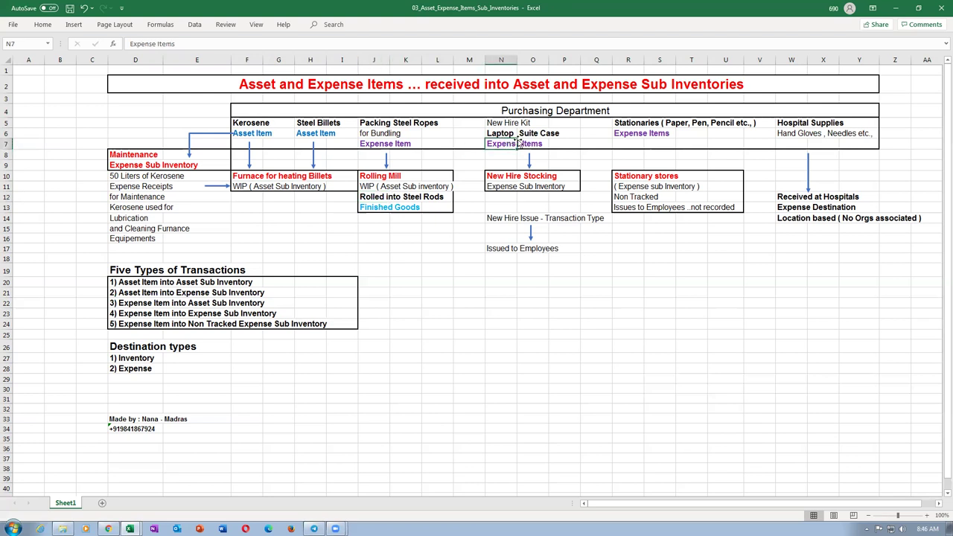
click(496, 137)
click(537, 132)
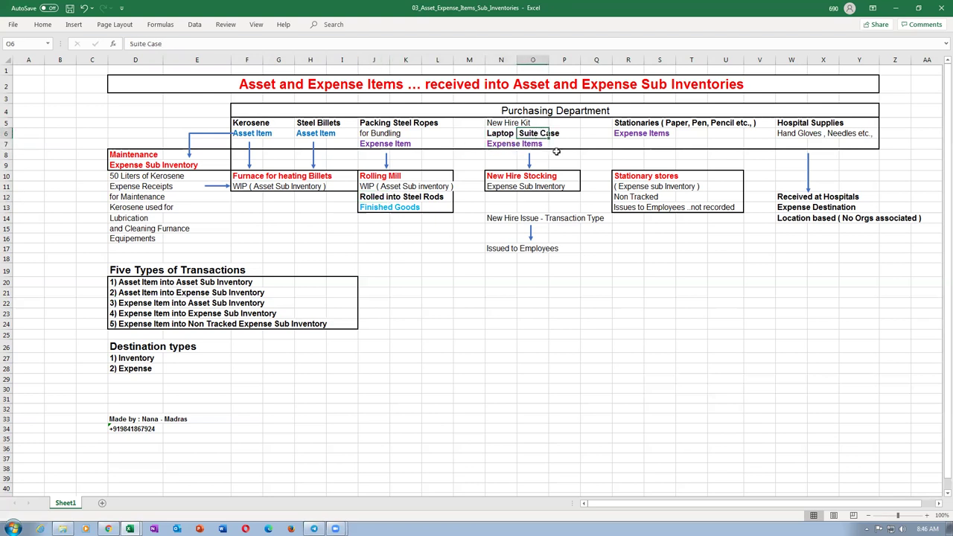
click(499, 176)
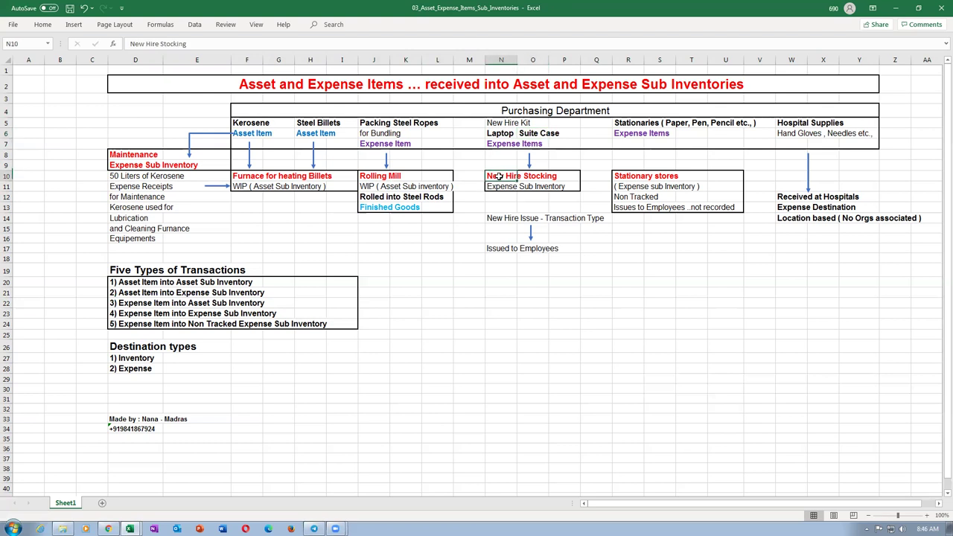
drag(497, 176, 557, 187)
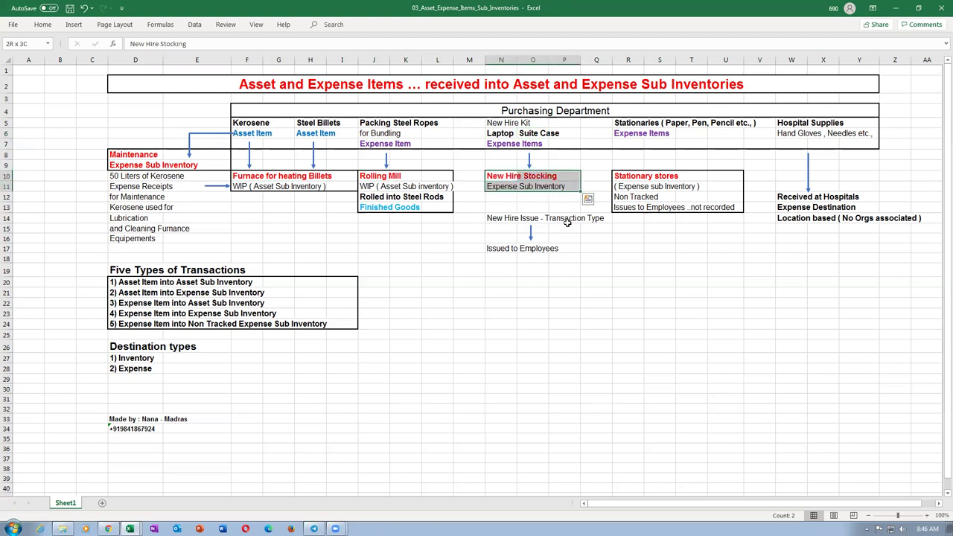
click(565, 219)
click(500, 221)
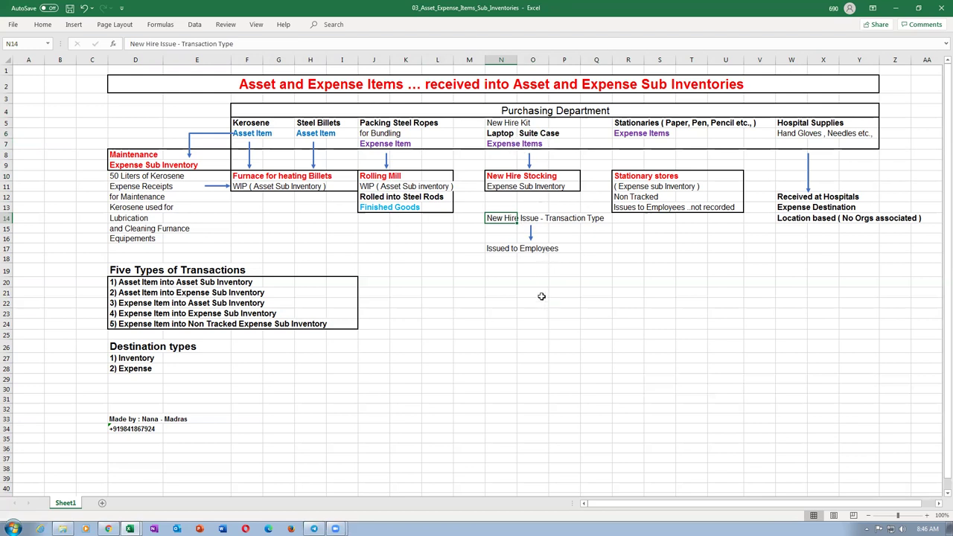
key(Return)
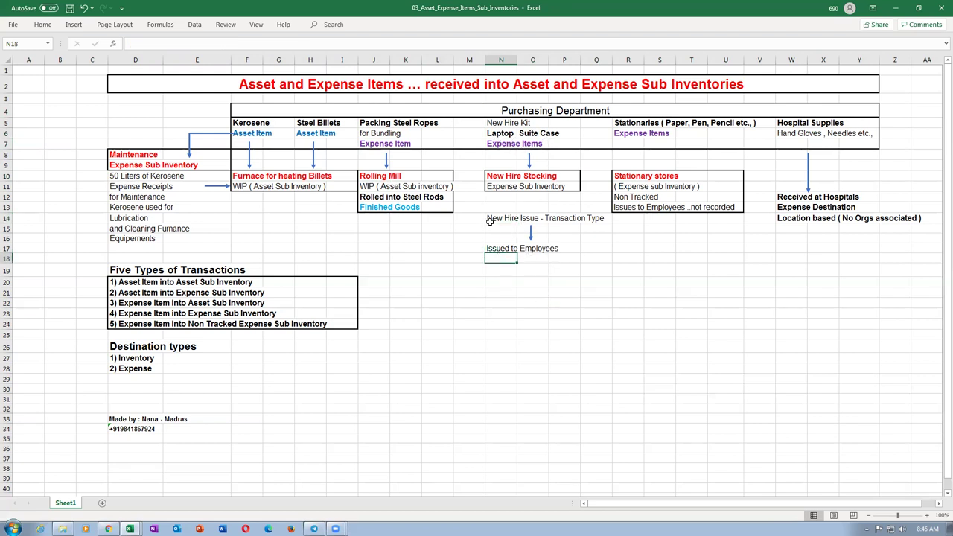
click(493, 218)
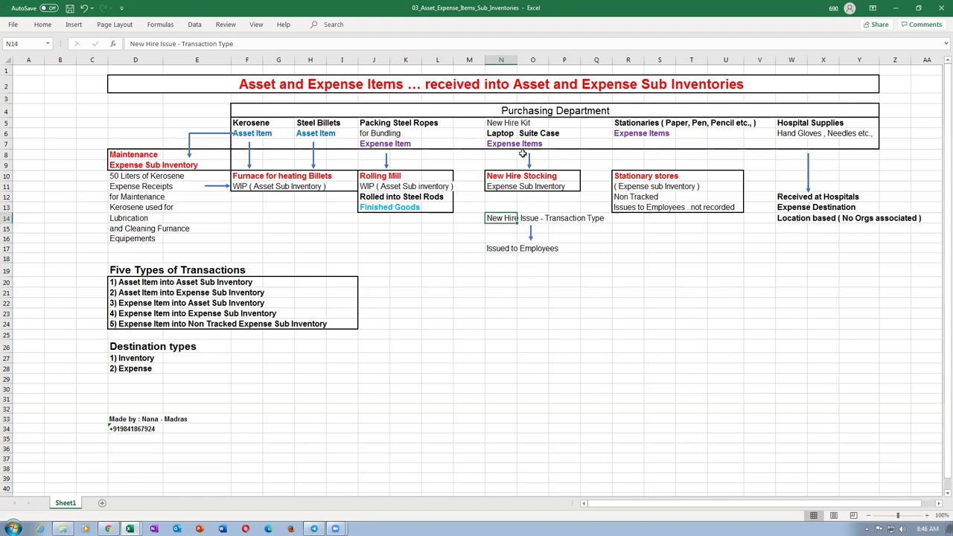
click(514, 146)
click(530, 187)
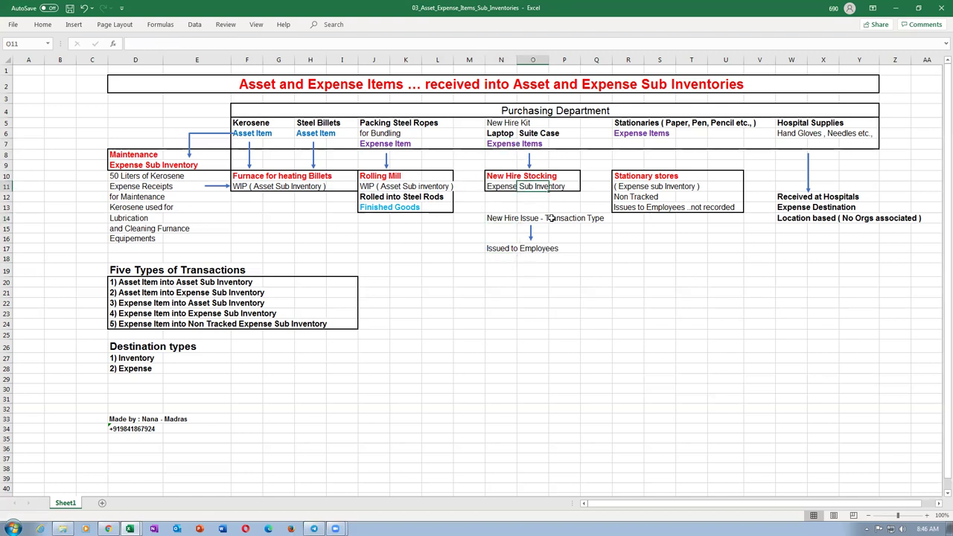
click(7, 313)
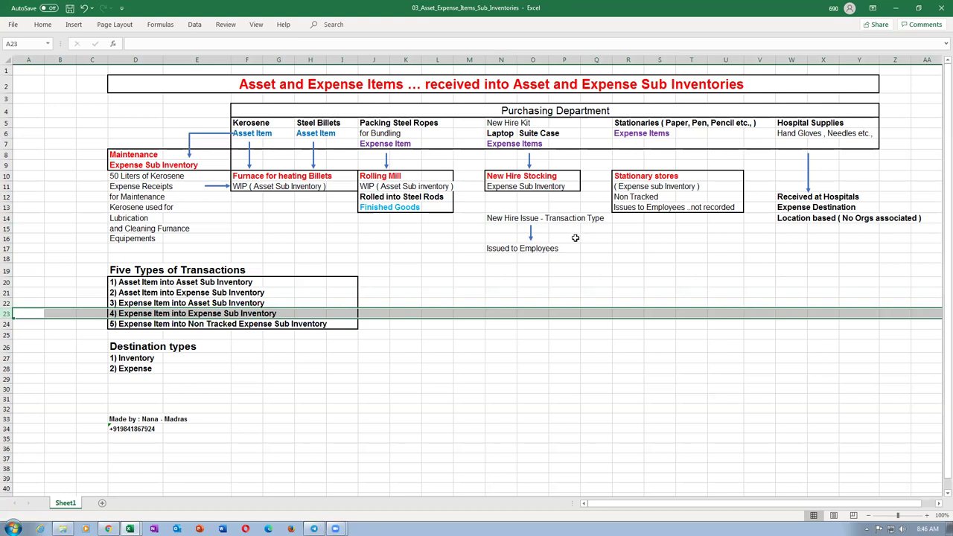
click(623, 248)
click(630, 125)
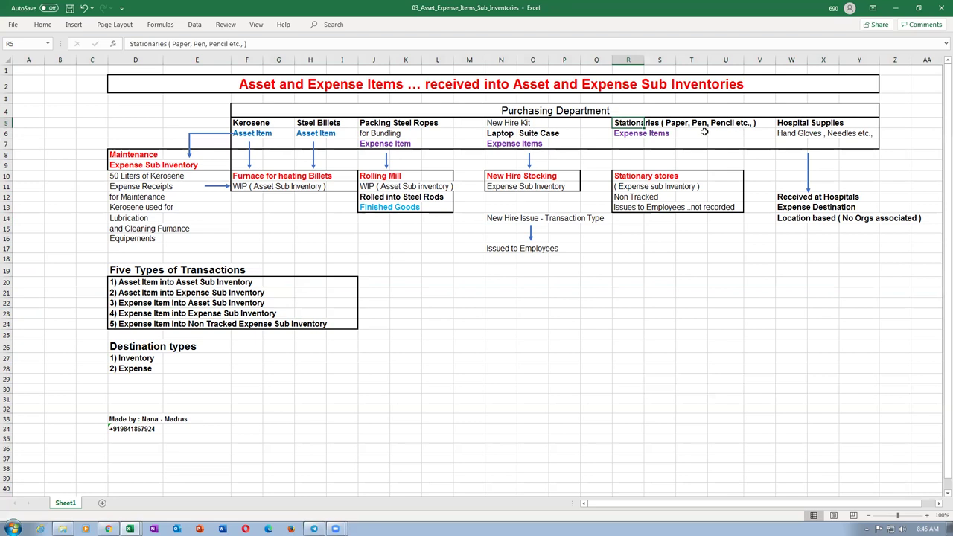
click(623, 135)
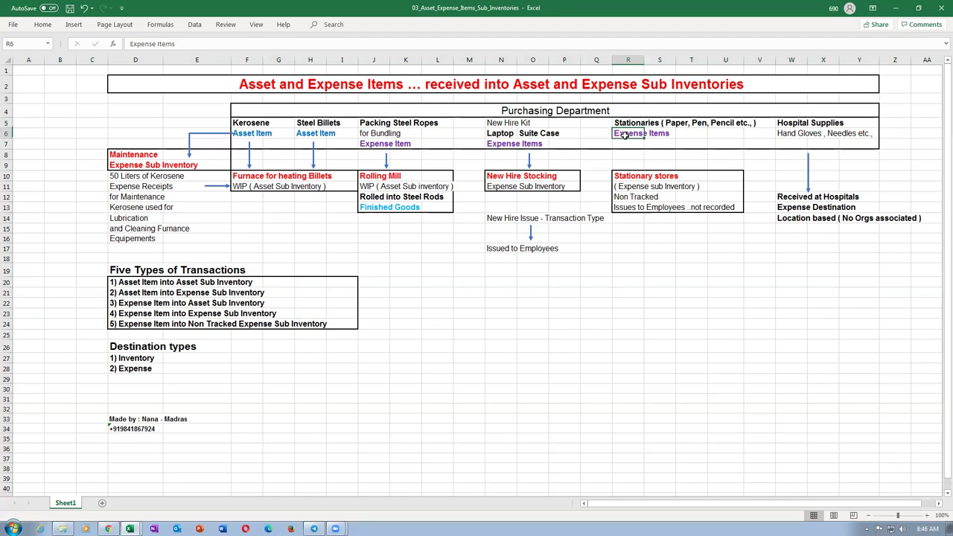
click(638, 177)
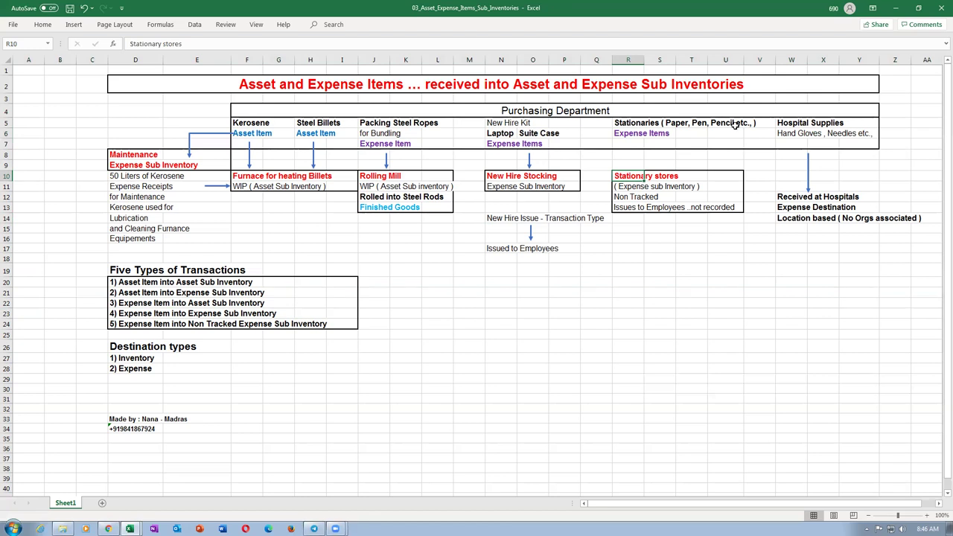
click(627, 207)
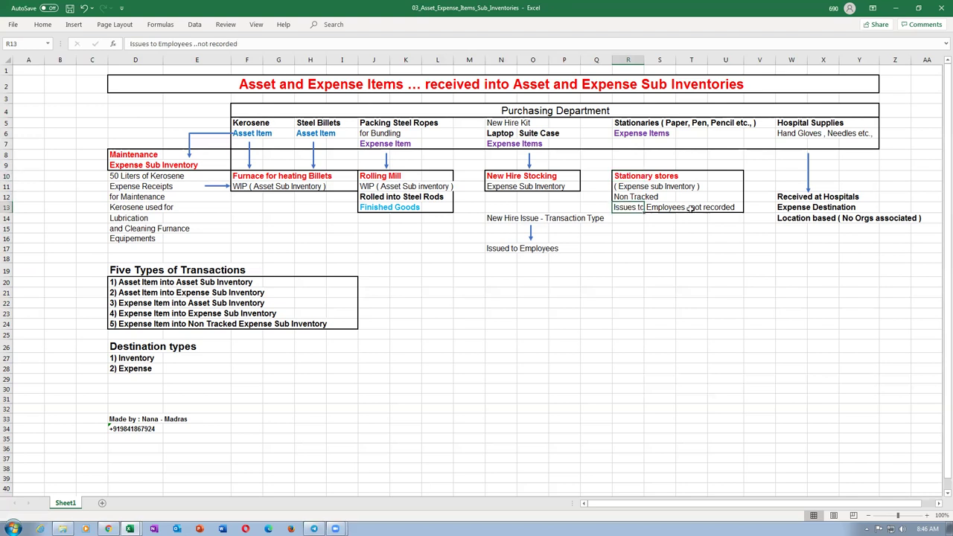
click(728, 207)
click(627, 177)
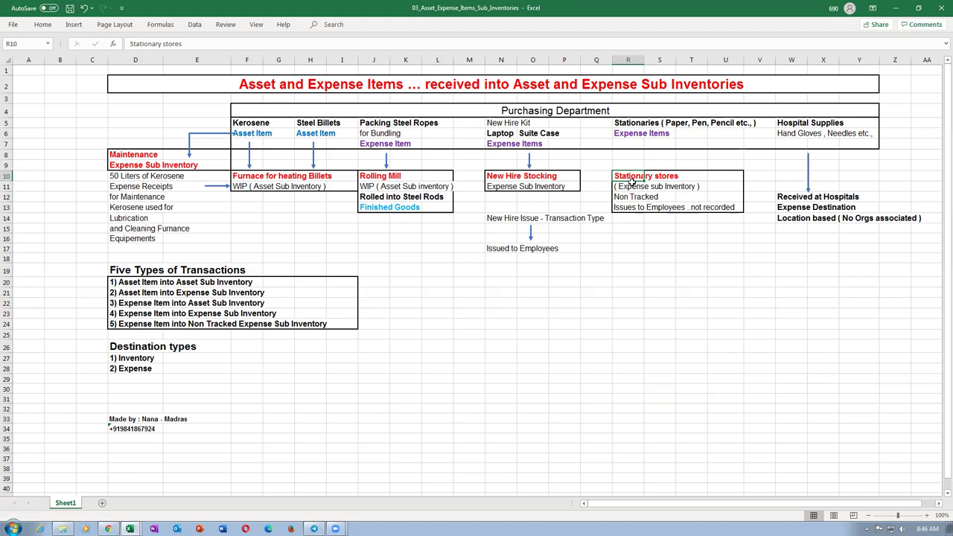
click(679, 126)
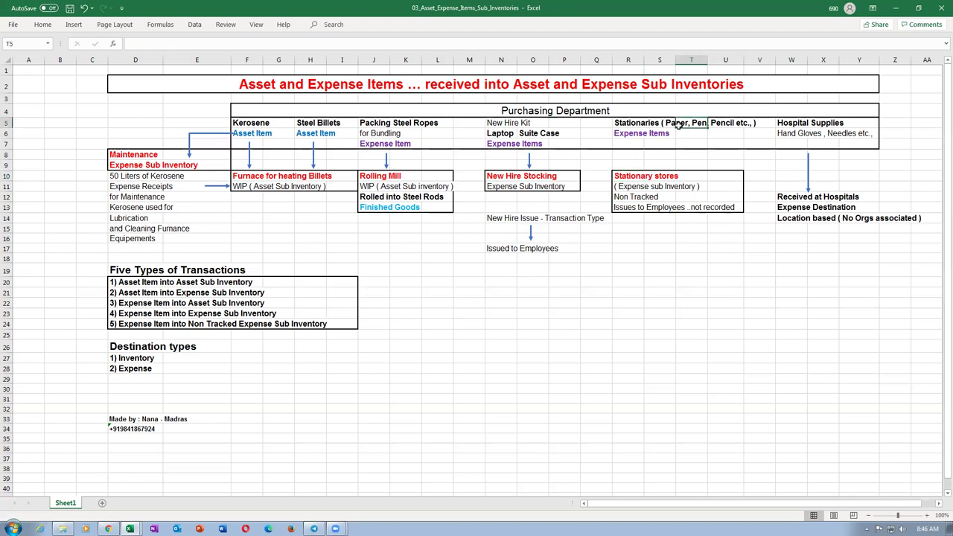
click(619, 177)
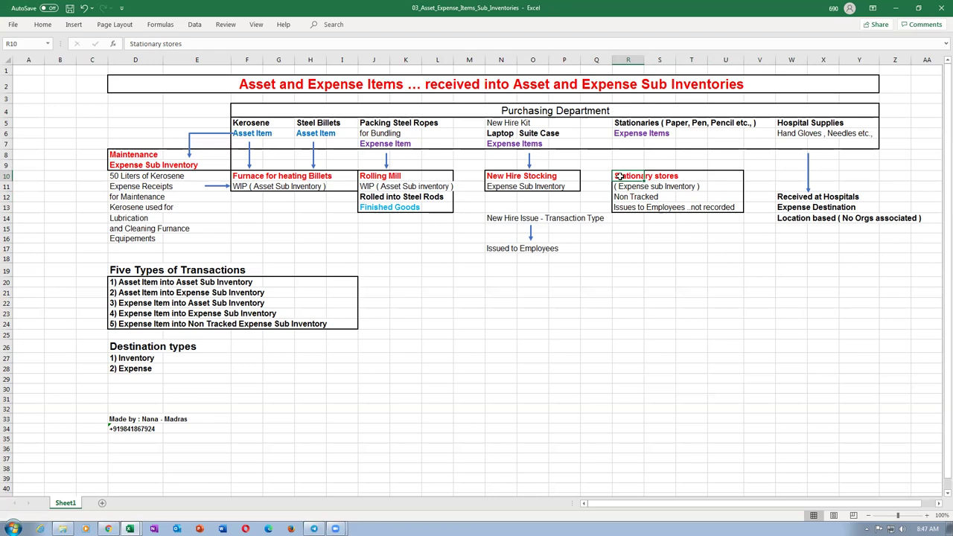
click(672, 125)
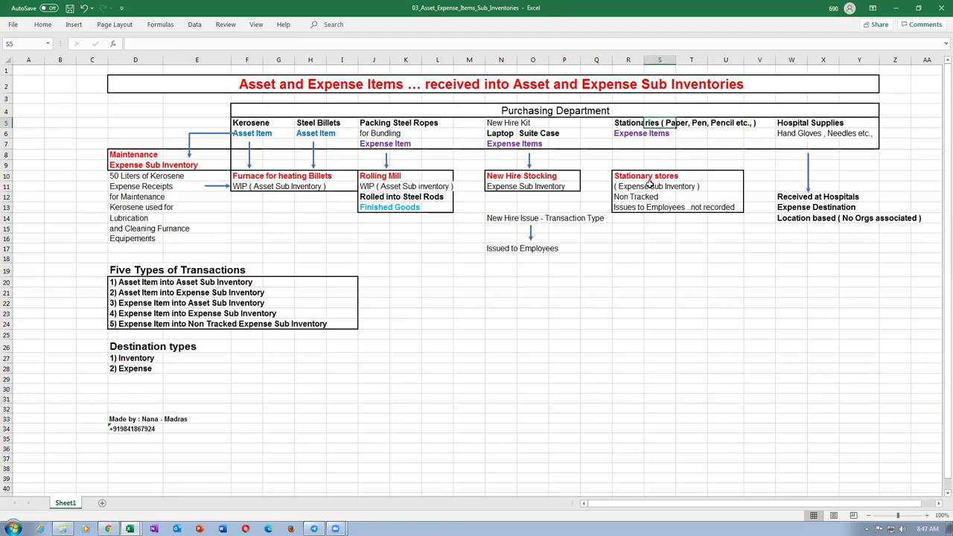
click(625, 178)
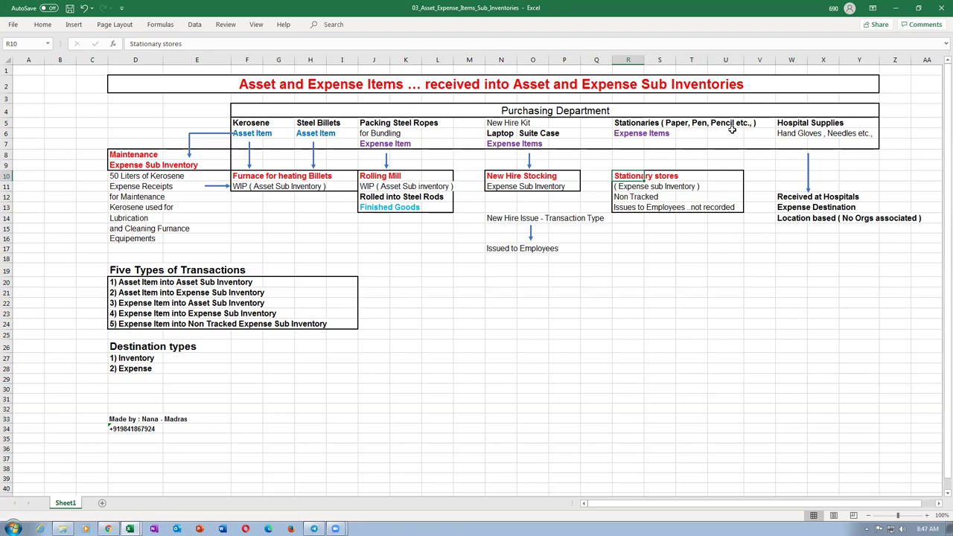
click(618, 123)
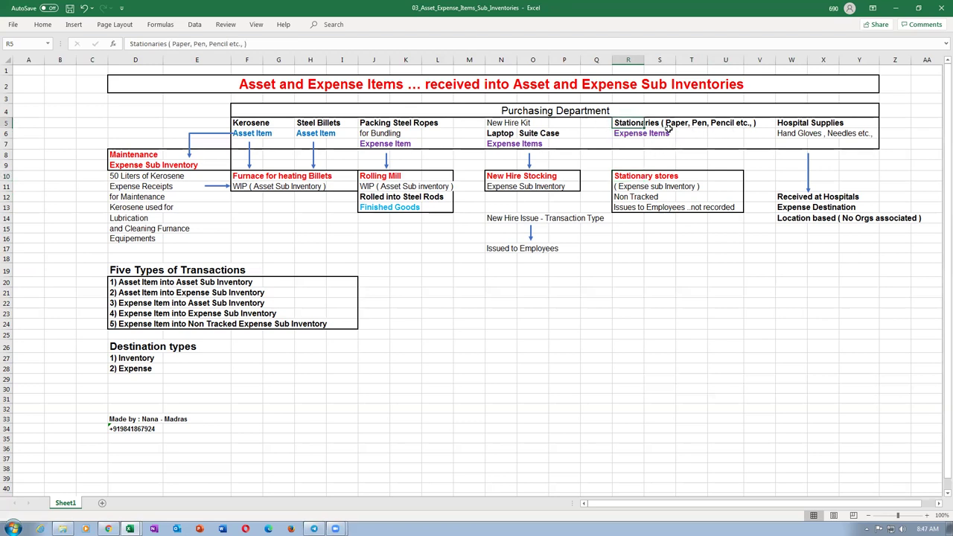
drag(620, 177, 736, 204)
click(686, 239)
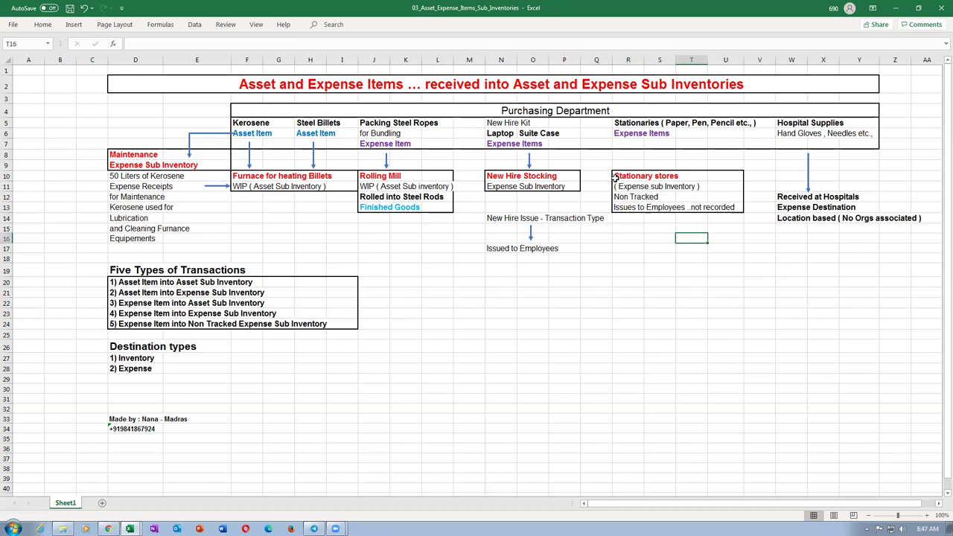
drag(617, 174, 716, 202)
click(695, 238)
click(624, 137)
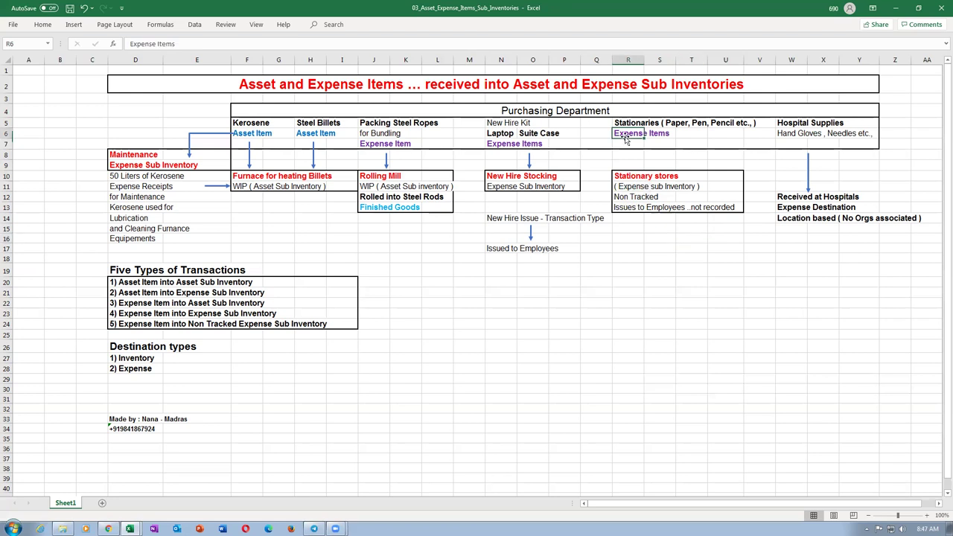
click(635, 177)
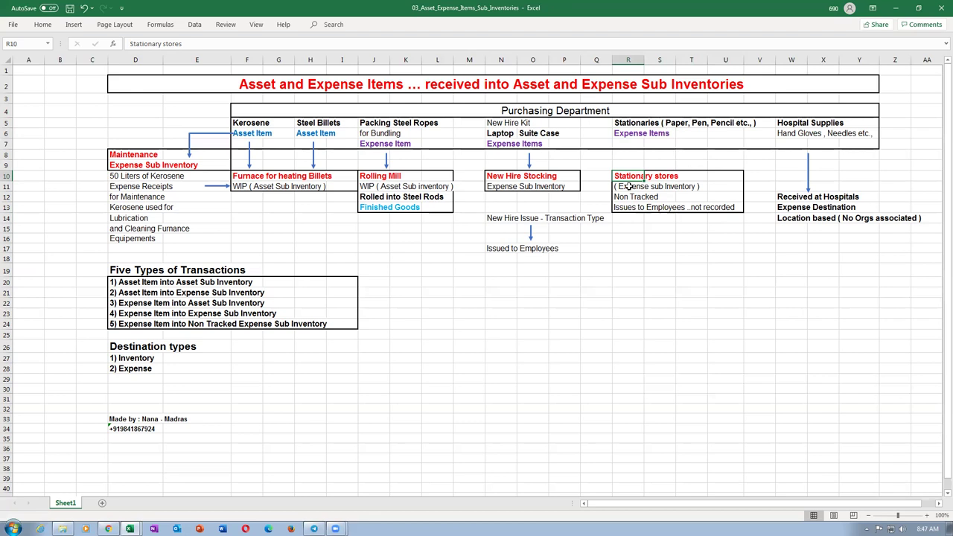
click(6, 325)
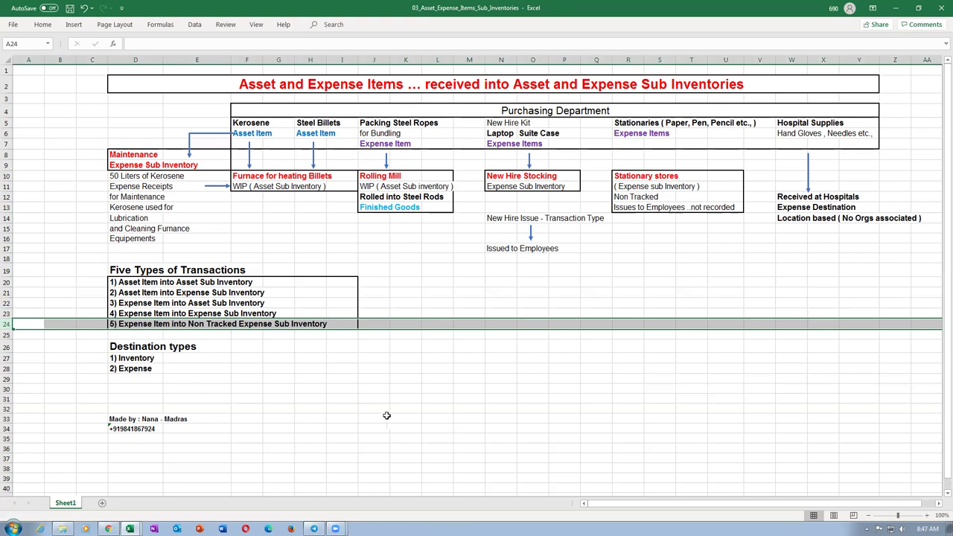
click(467, 398)
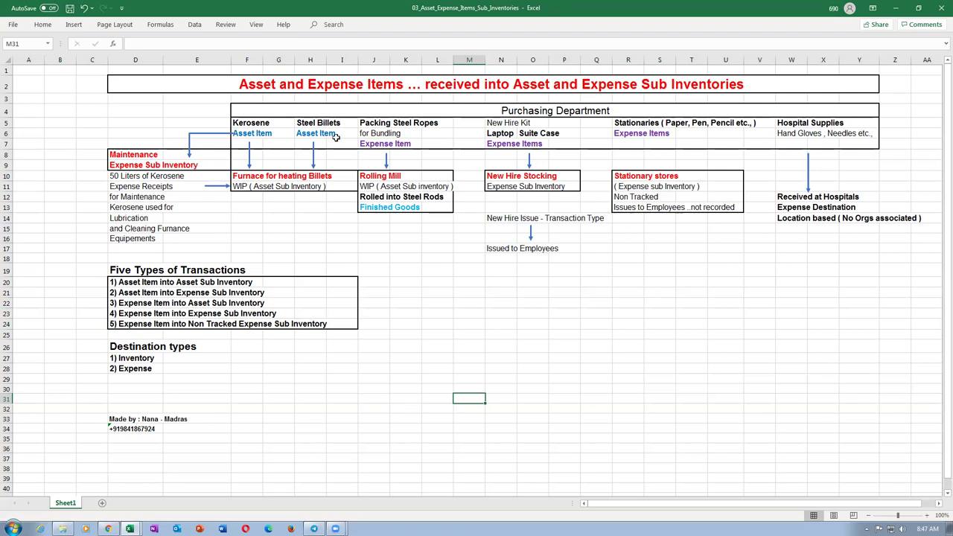
click(661, 269)
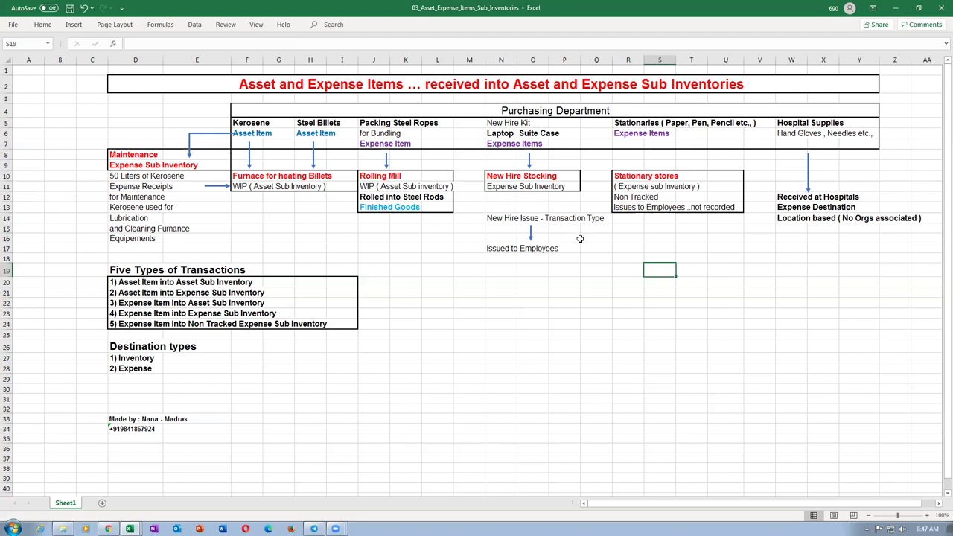
drag(591, 247, 592, 238)
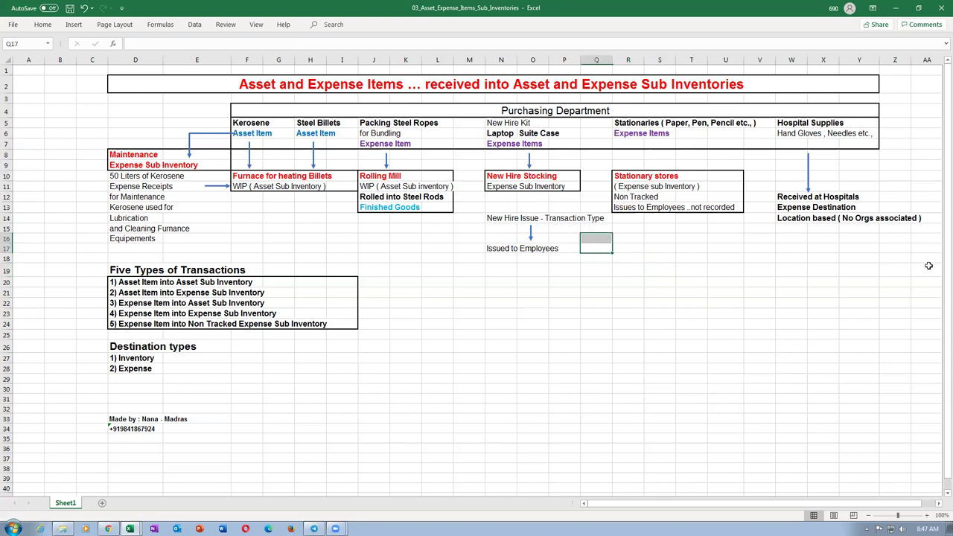
click(781, 197)
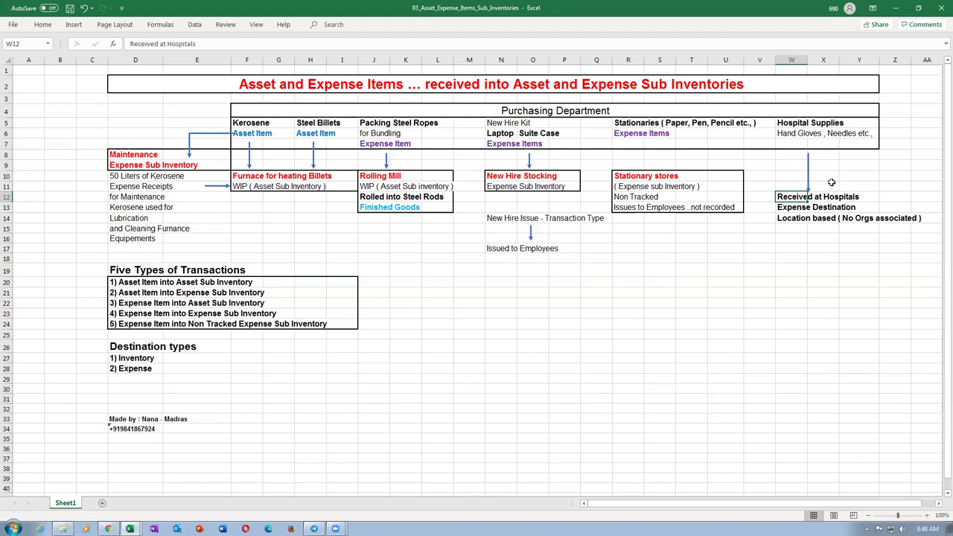
click(782, 133)
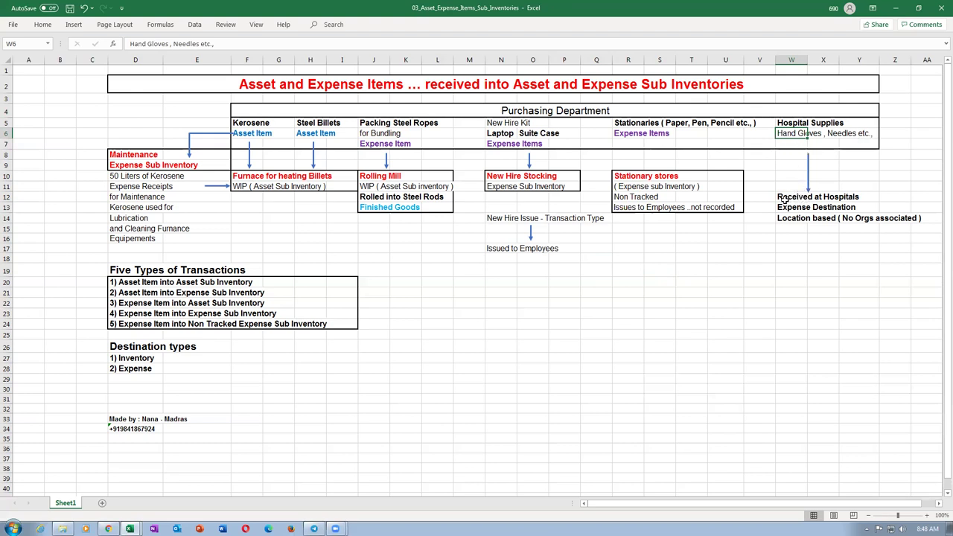
click(784, 198)
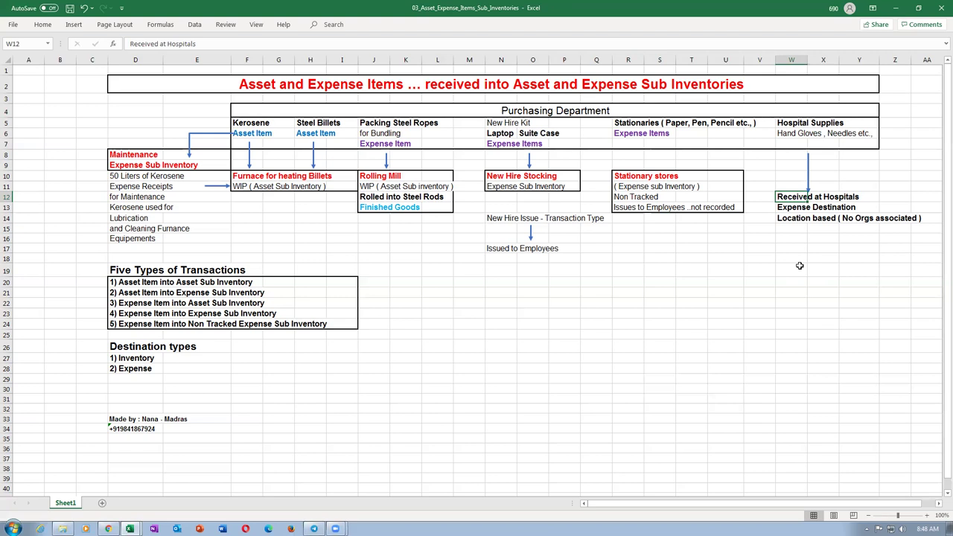
Walk through the Hospital Supplies flow, its examples, and the Expense Destination and Location based notes.
click(798, 266)
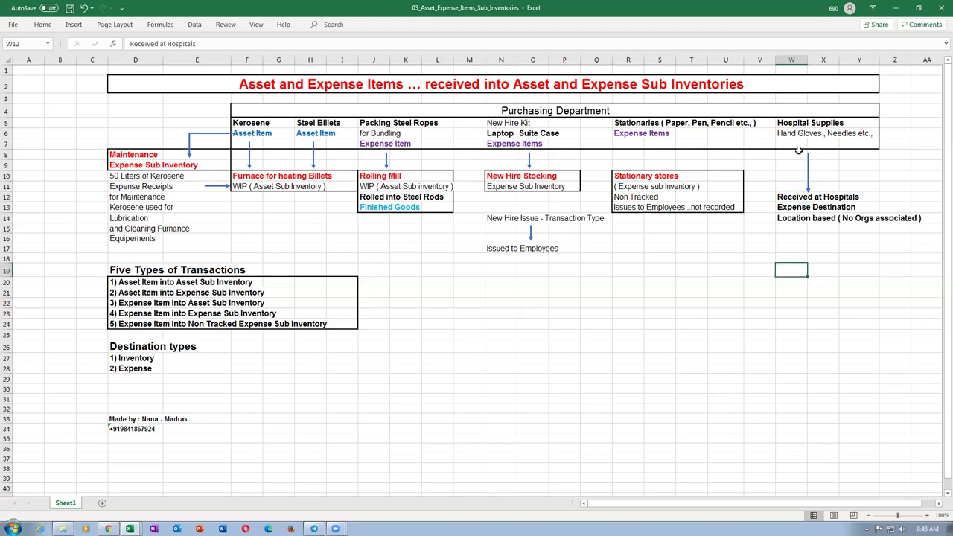
click(782, 196)
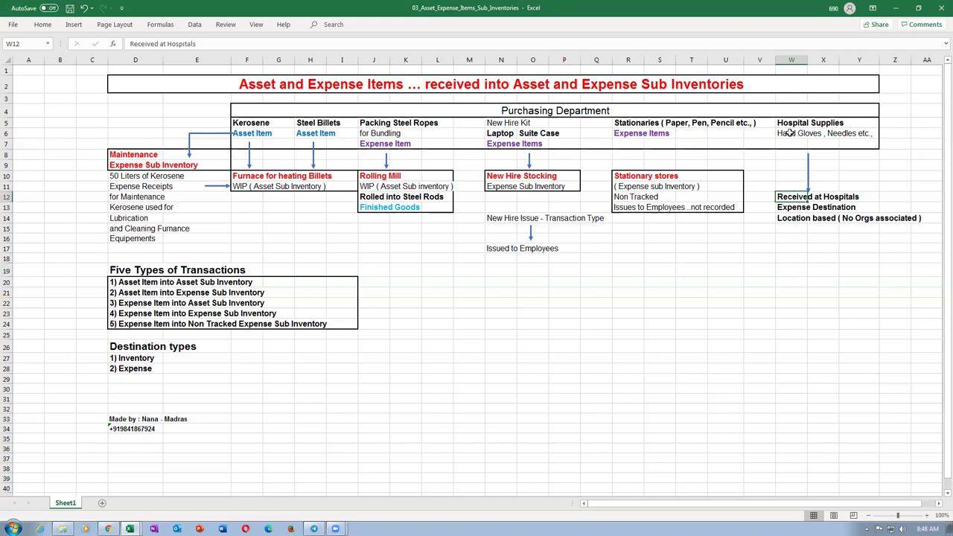
click(787, 208)
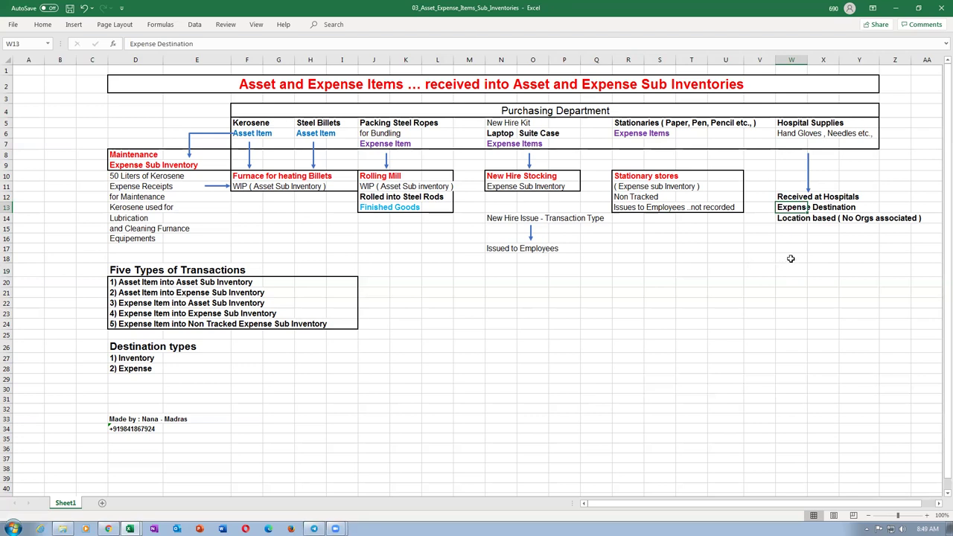
click(791, 258)
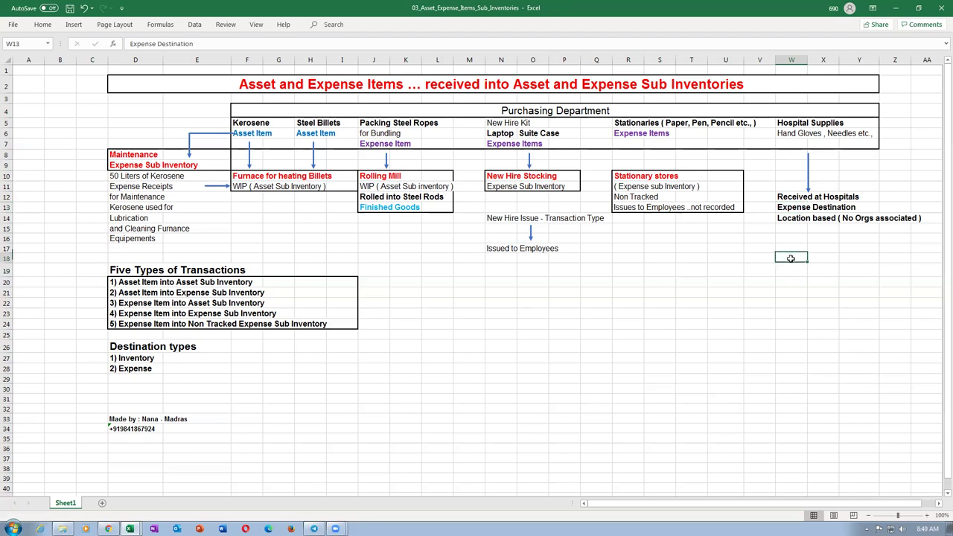
click(782, 206)
drag(781, 203, 784, 124)
click(783, 124)
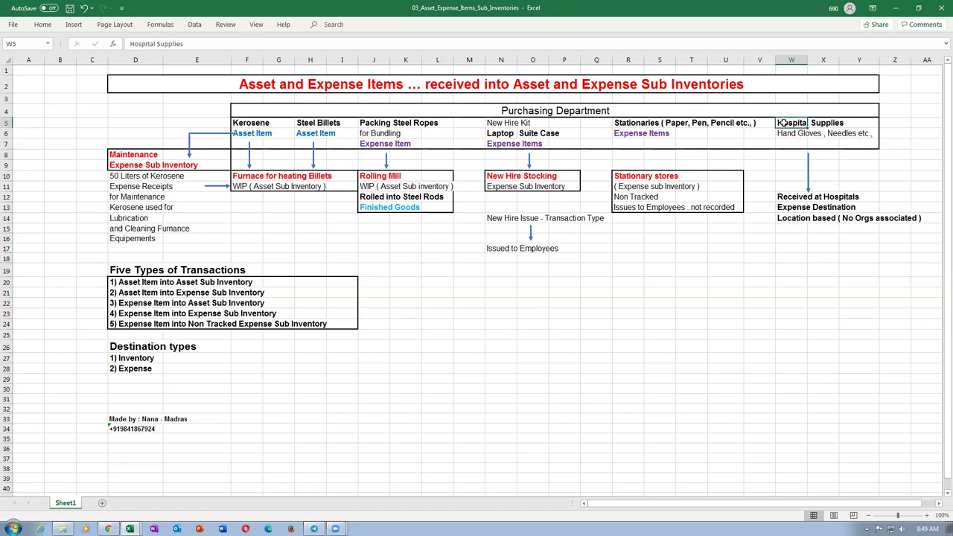
click(783, 208)
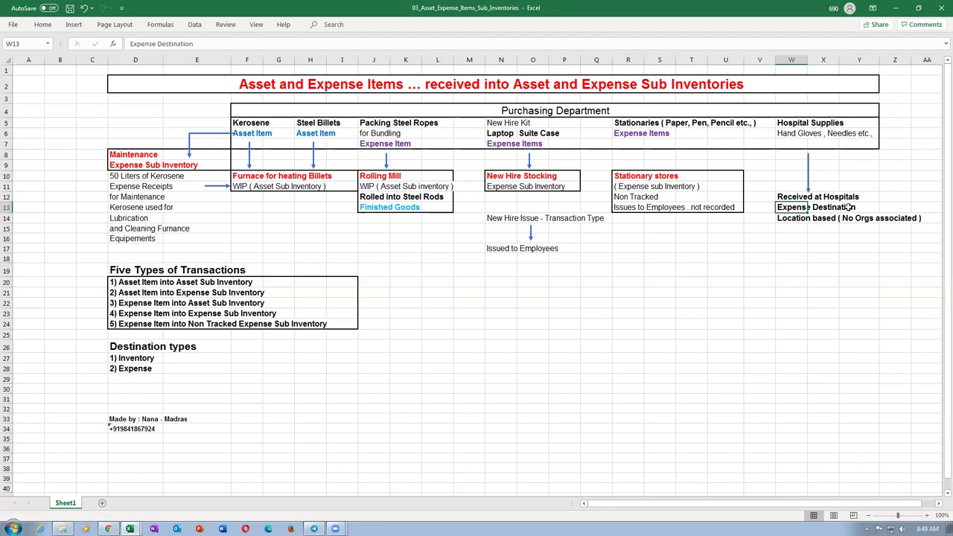
click(783, 125)
click(783, 132)
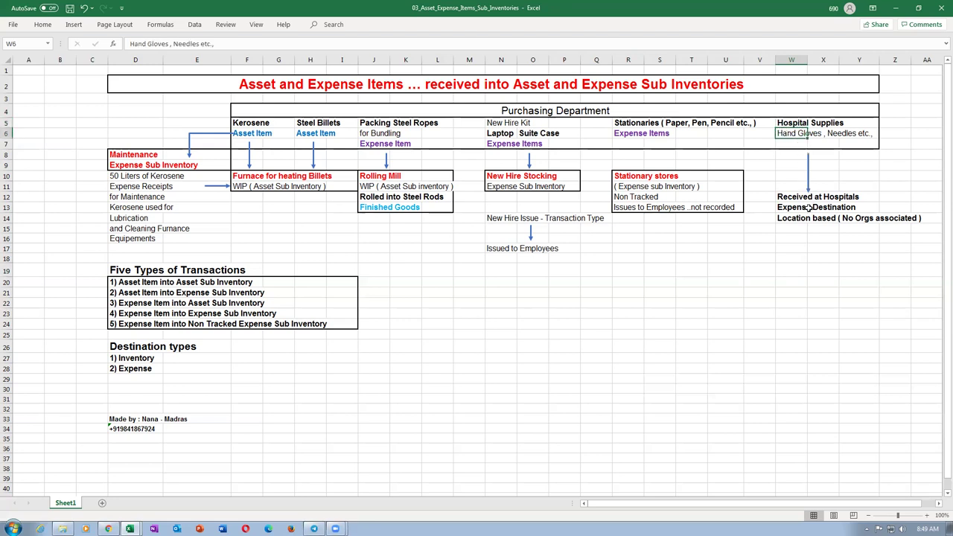
click(783, 209)
drag(785, 125, 812, 224)
click(788, 217)
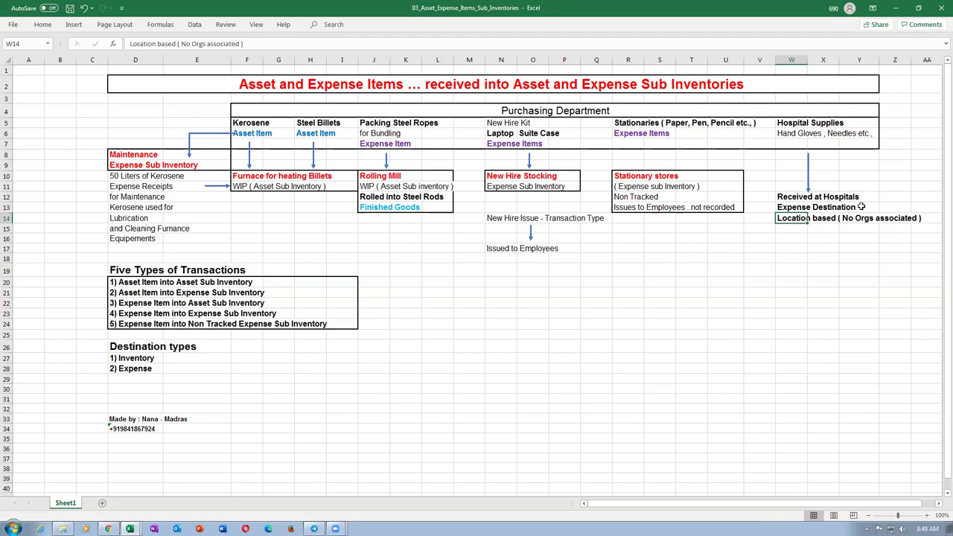
click(784, 207)
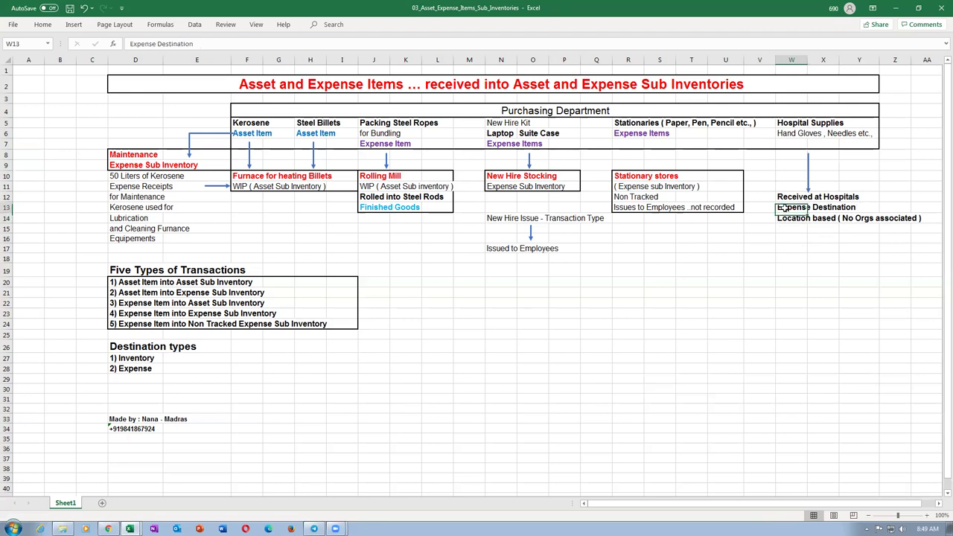
drag(779, 197, 791, 228)
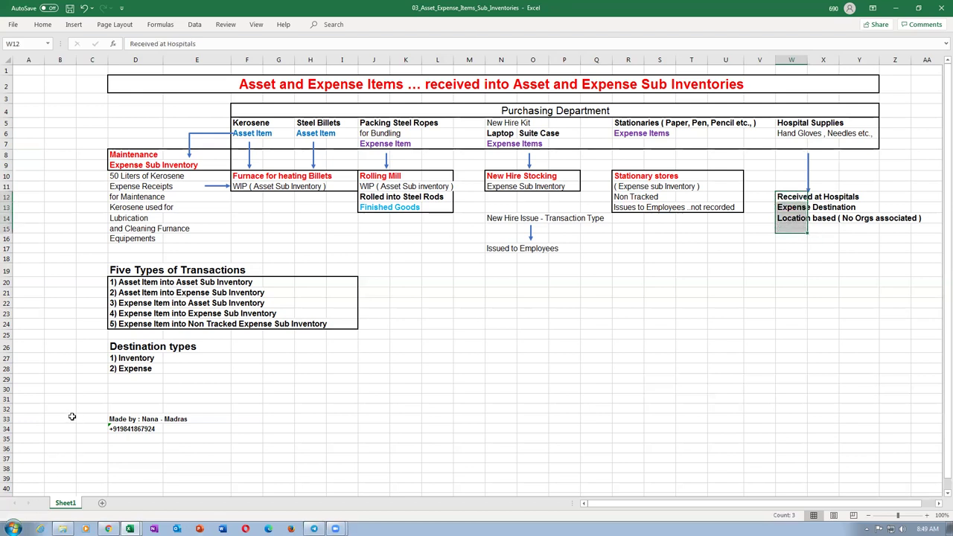
Point out the Inventory and Expense destination types and the five transaction types.
click(134, 347)
click(137, 360)
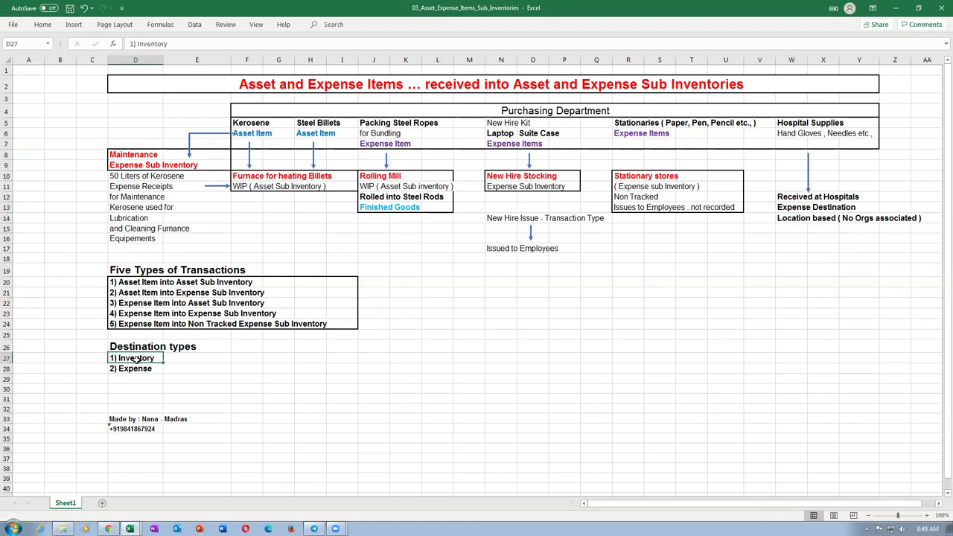
click(141, 370)
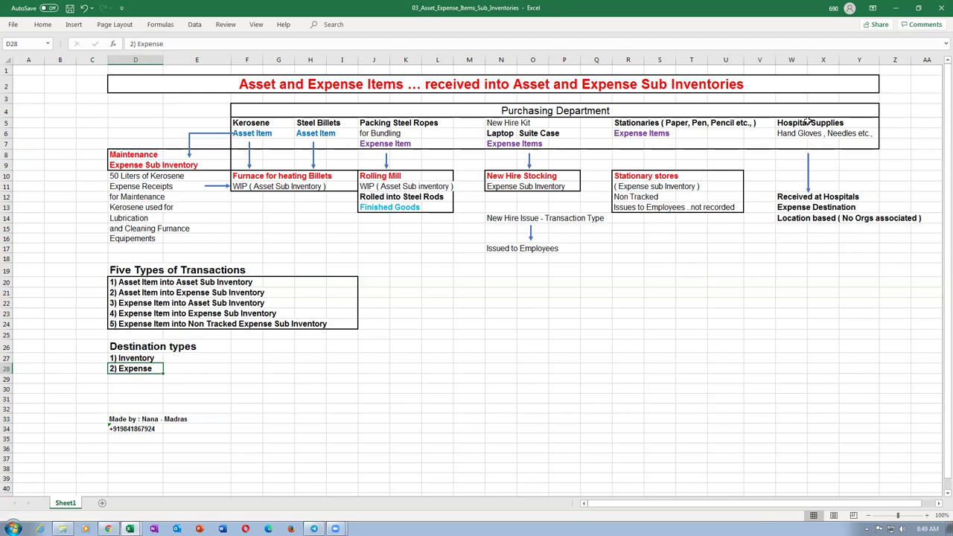
drag(809, 122, 797, 221)
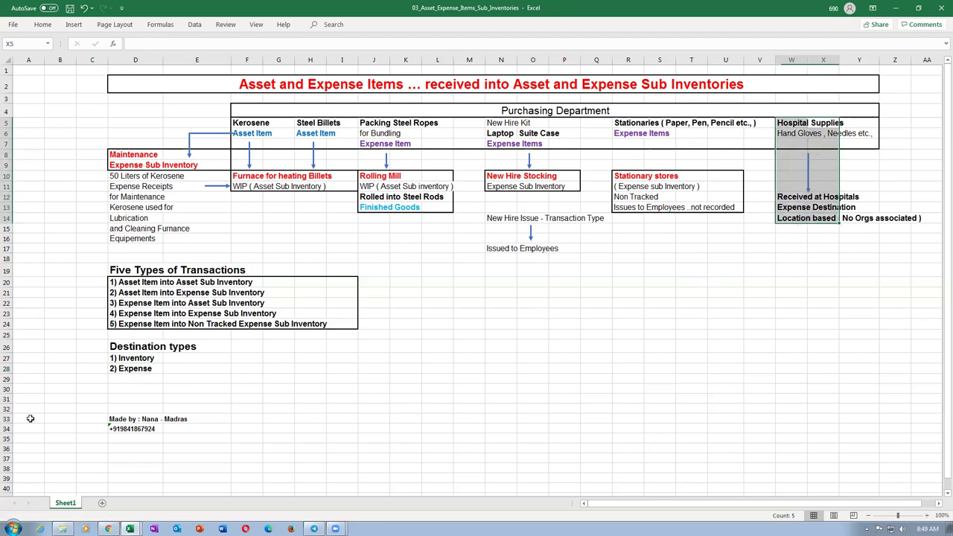
drag(6, 282, 5, 327)
click(311, 376)
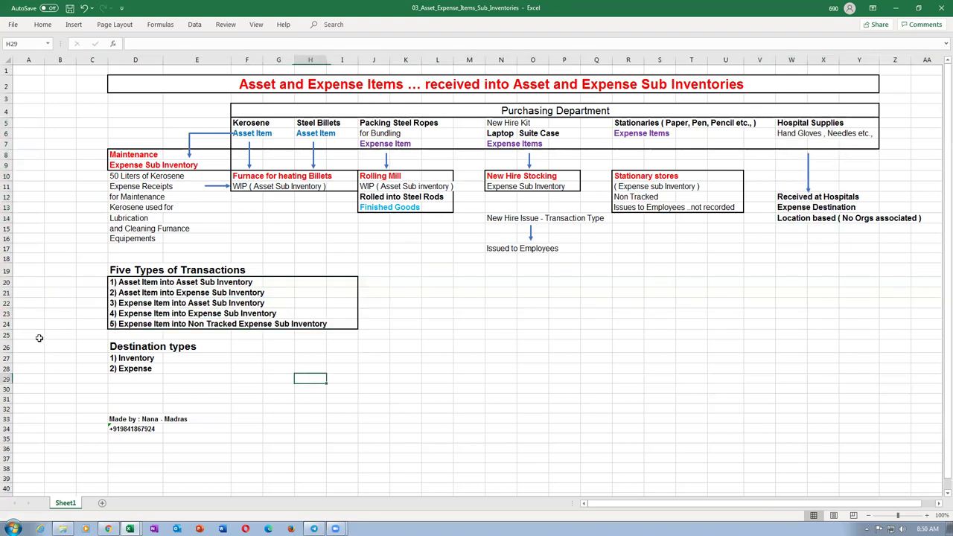
click(156, 284)
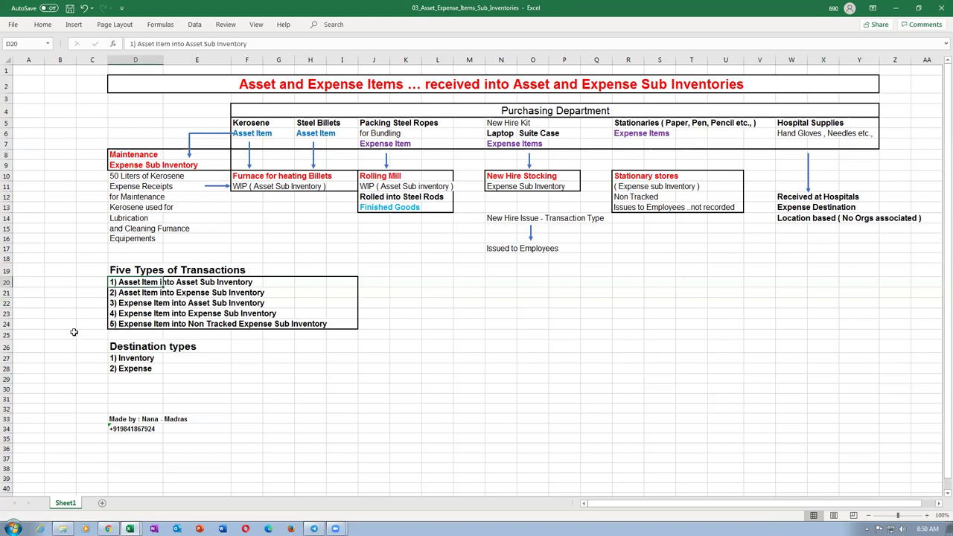
drag(5, 313, 6, 322)
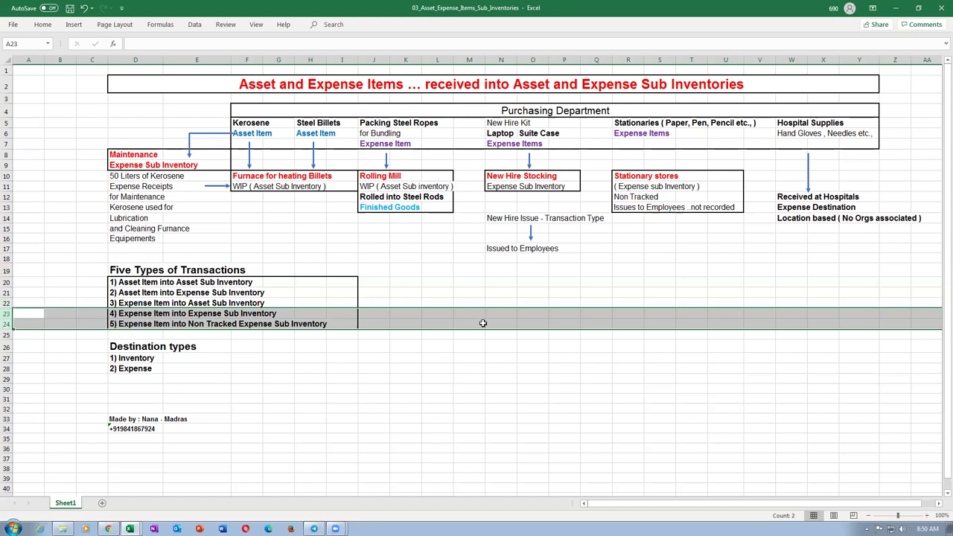
Highlight the New Hire Stocking and Stationary stores blocks and their expense sub inventories.
click(620, 177)
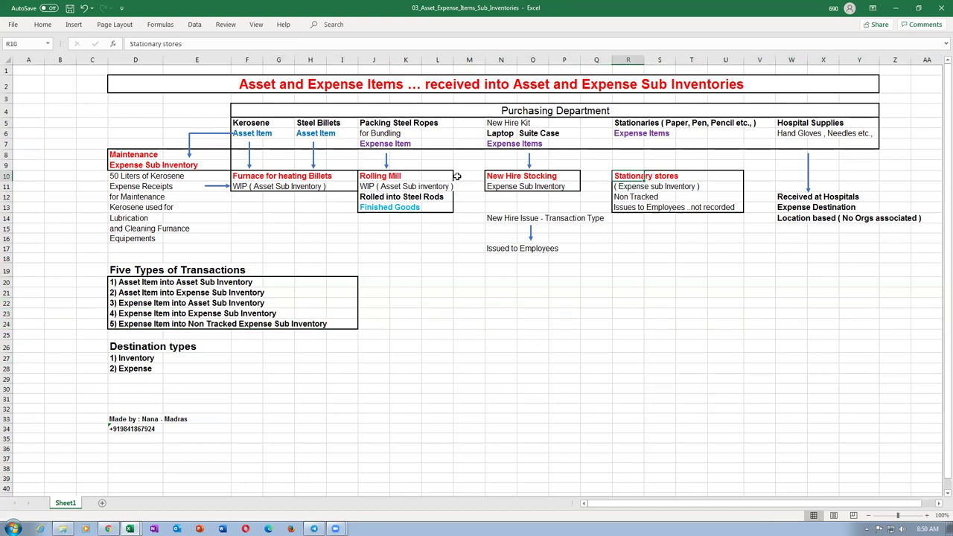
drag(501, 177, 501, 186)
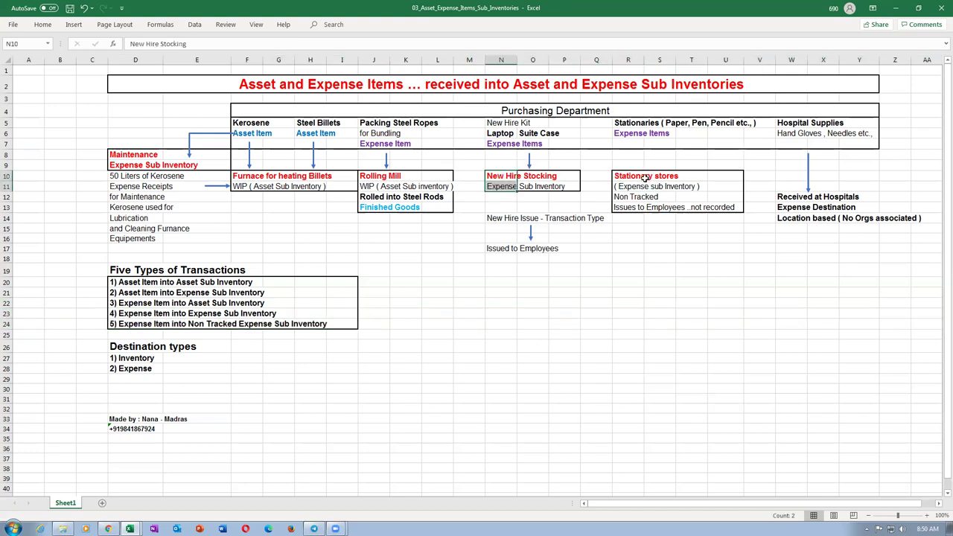
drag(618, 178, 728, 207)
click(514, 176)
click(519, 181)
click(652, 132)
click(646, 187)
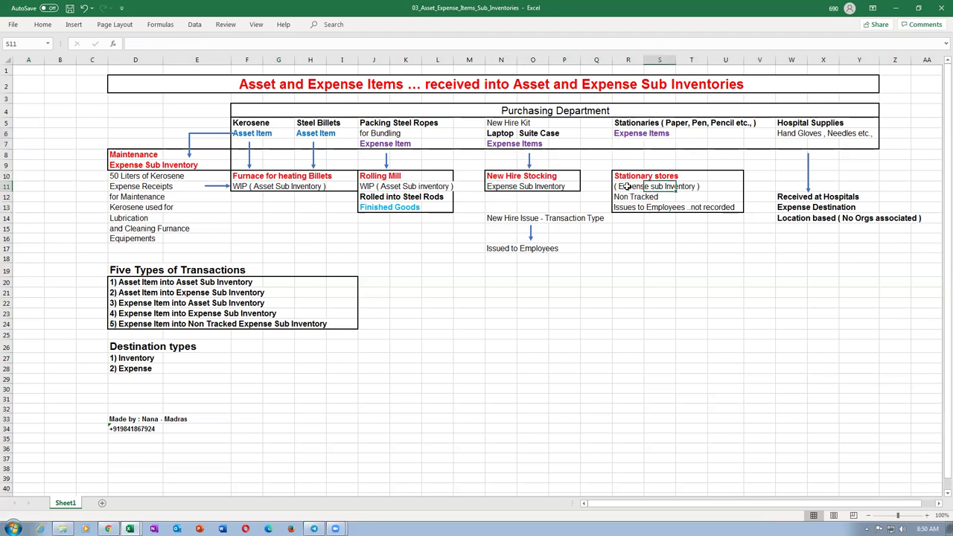
Review the first four transaction types and the Kerosene asset item's for Maintenance note.
click(6, 282)
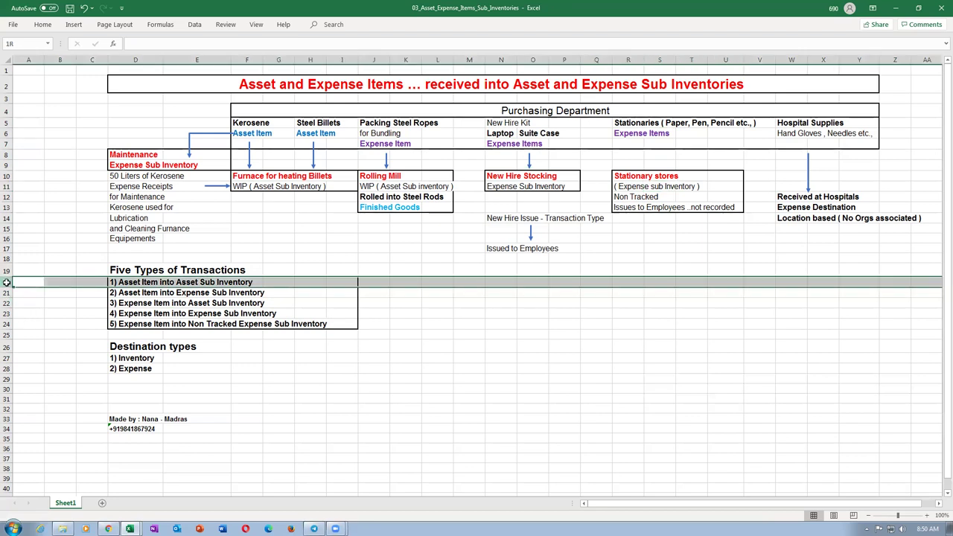
drag(6, 284, 4, 315)
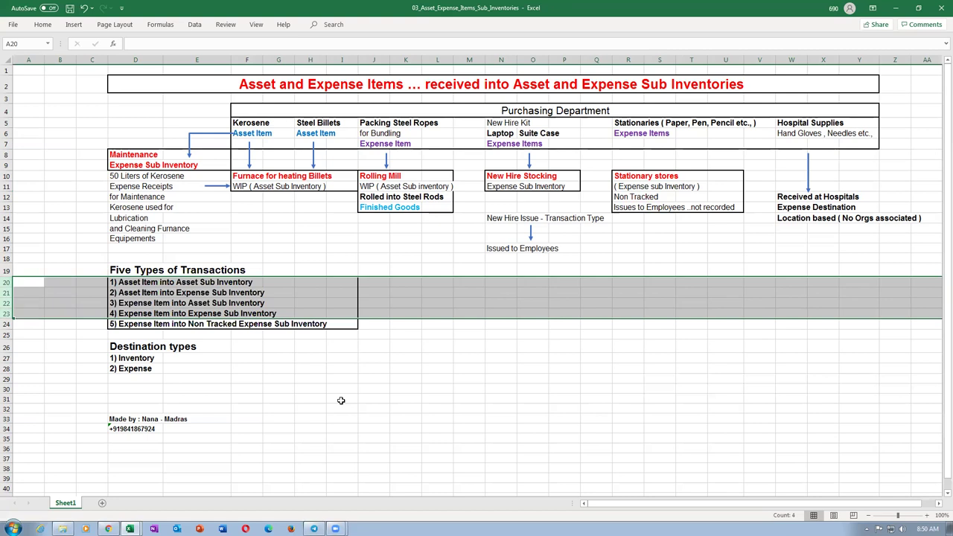
click(178, 284)
drag(176, 292, 176, 293)
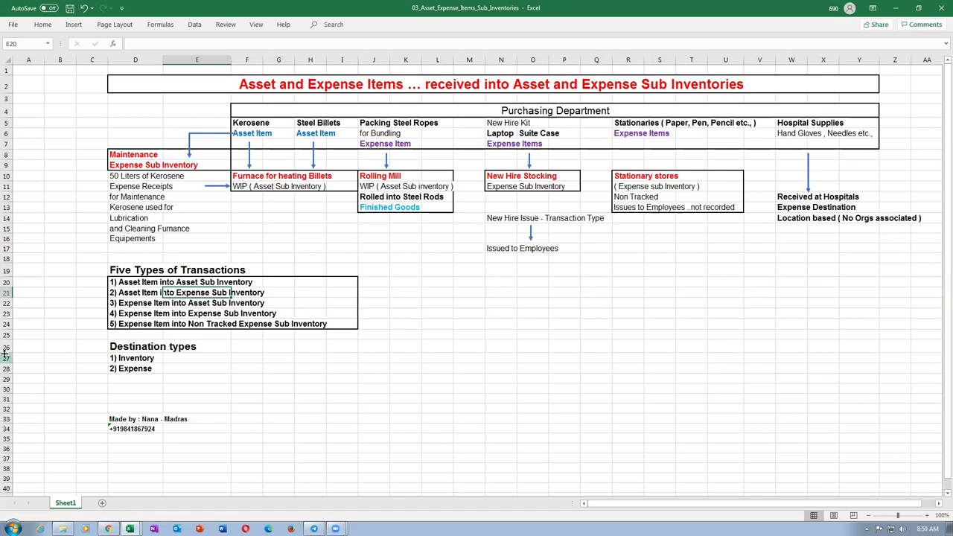
drag(6, 283, 7, 313)
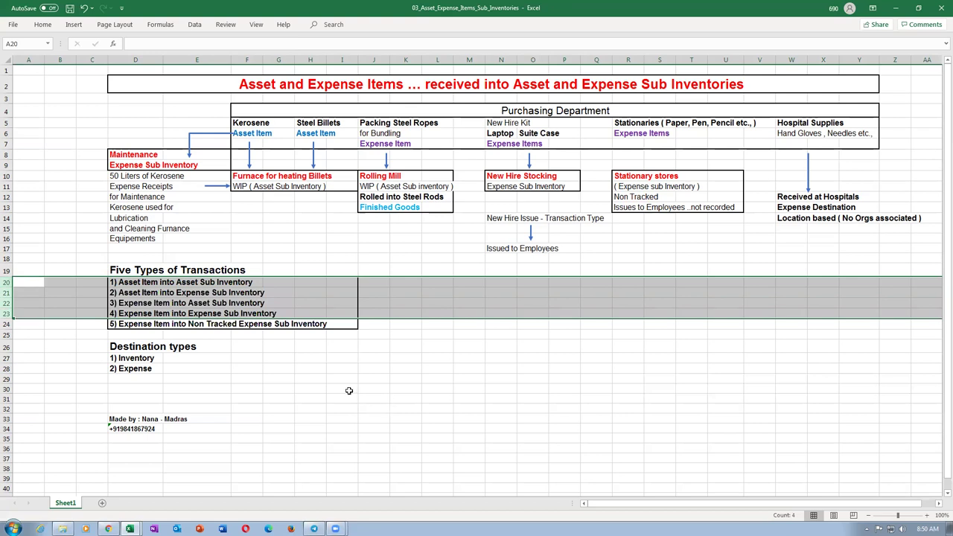
click(335, 370)
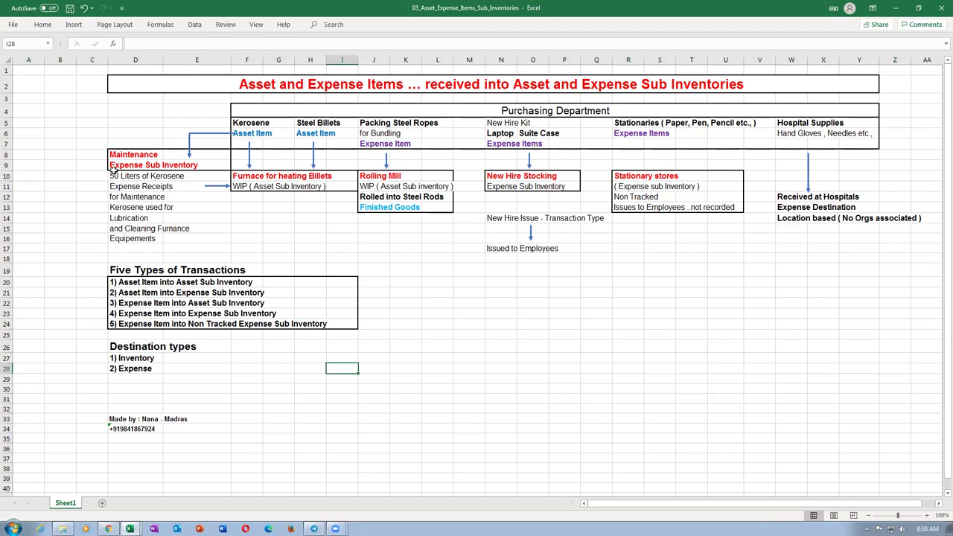
click(243, 121)
click(244, 134)
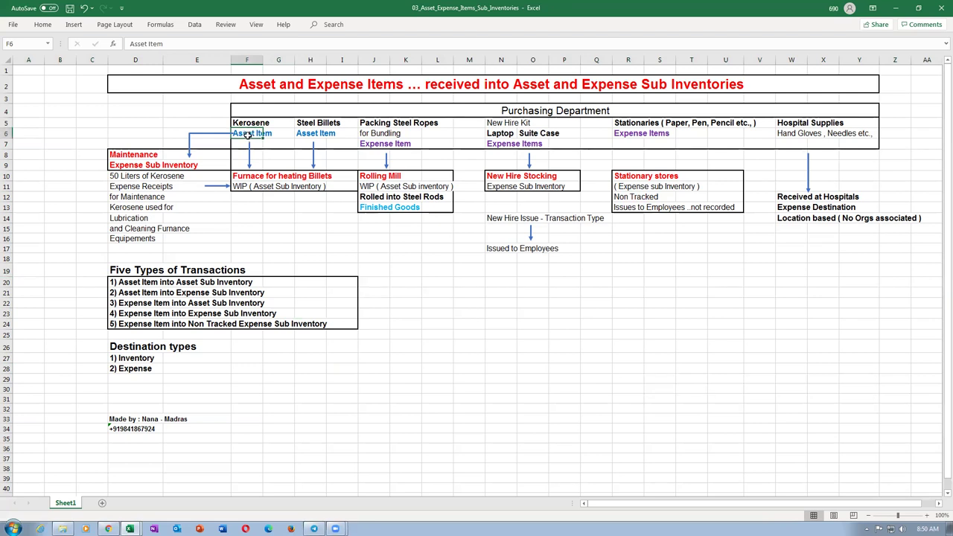
click(128, 197)
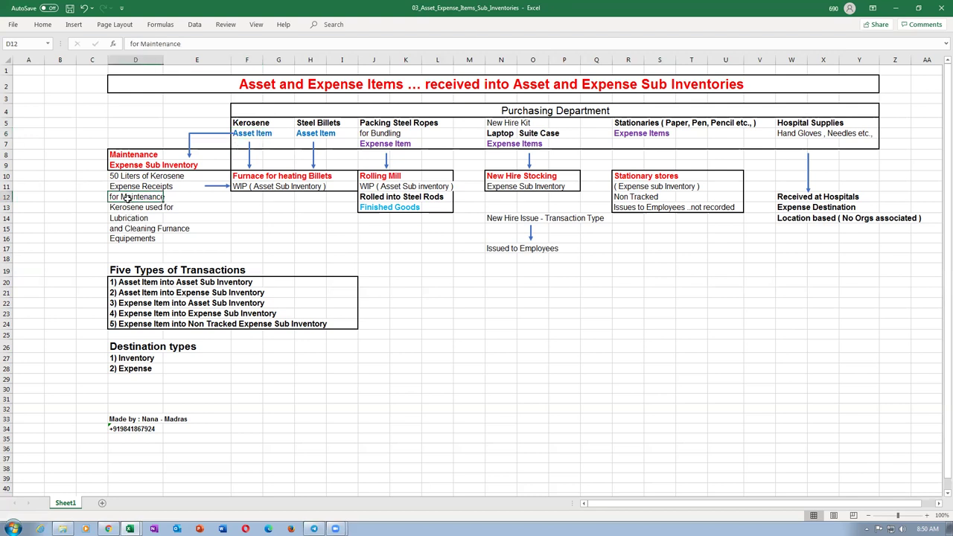
click(6, 292)
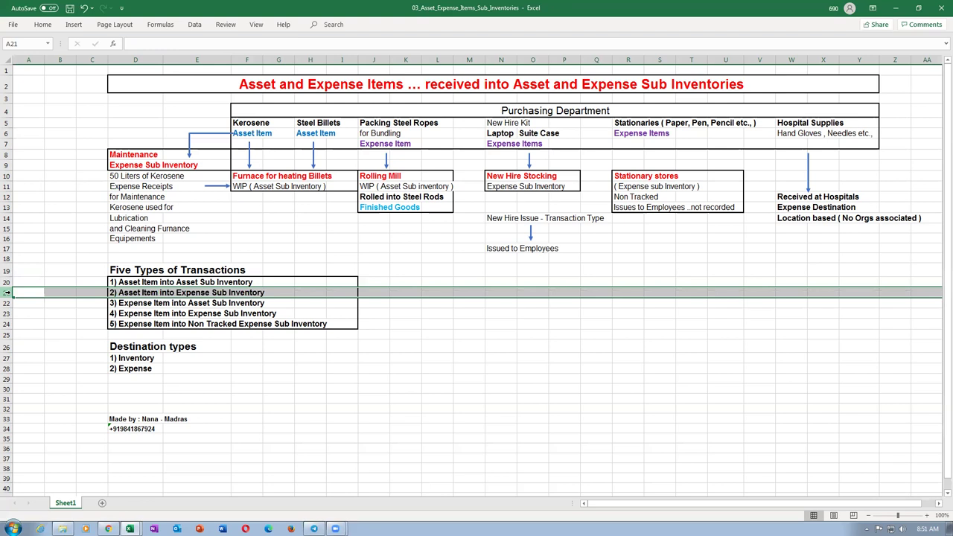
Re-mark the first four transaction types, the Asset and Expense Item rows, and both destination types.
drag(6, 282, 13, 315)
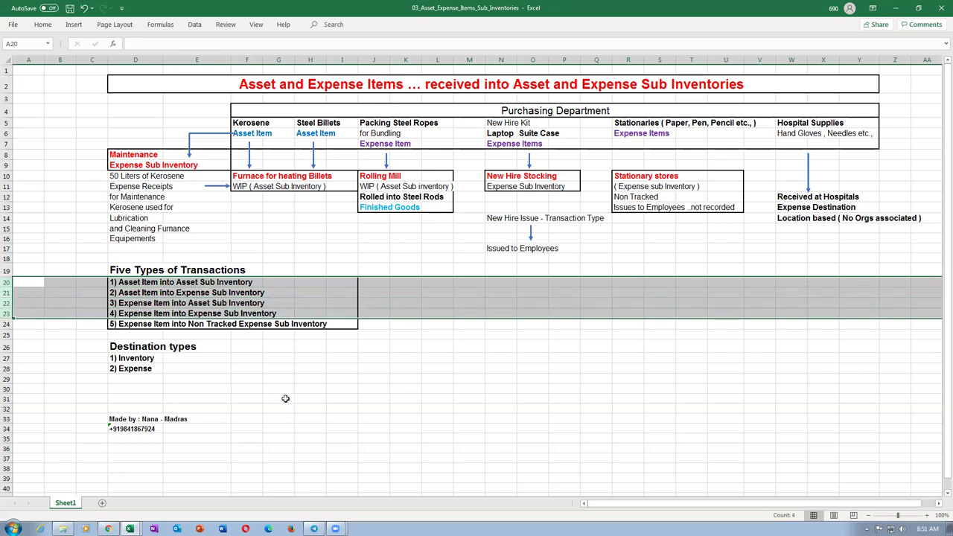
click(288, 397)
drag(6, 282, 7, 314)
click(394, 370)
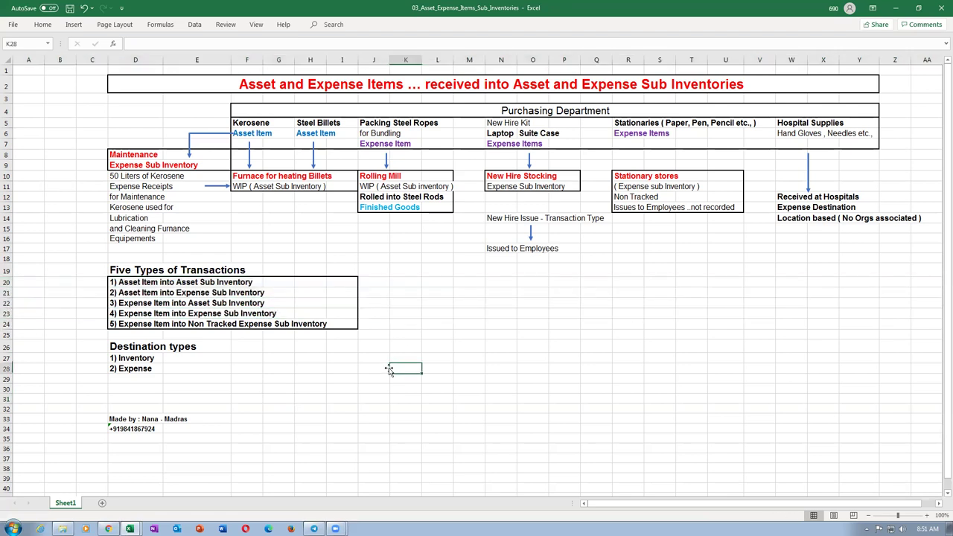
click(443, 347)
click(465, 344)
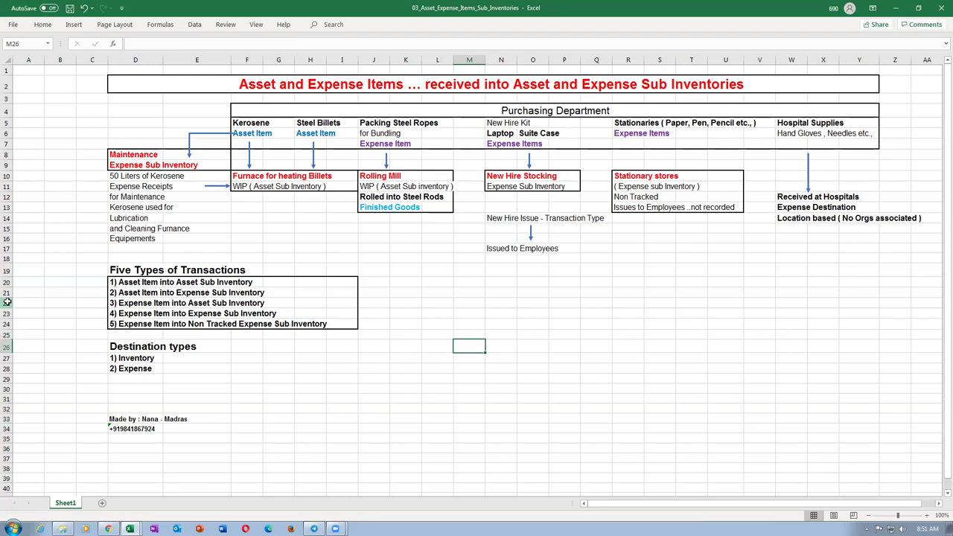
click(6, 302)
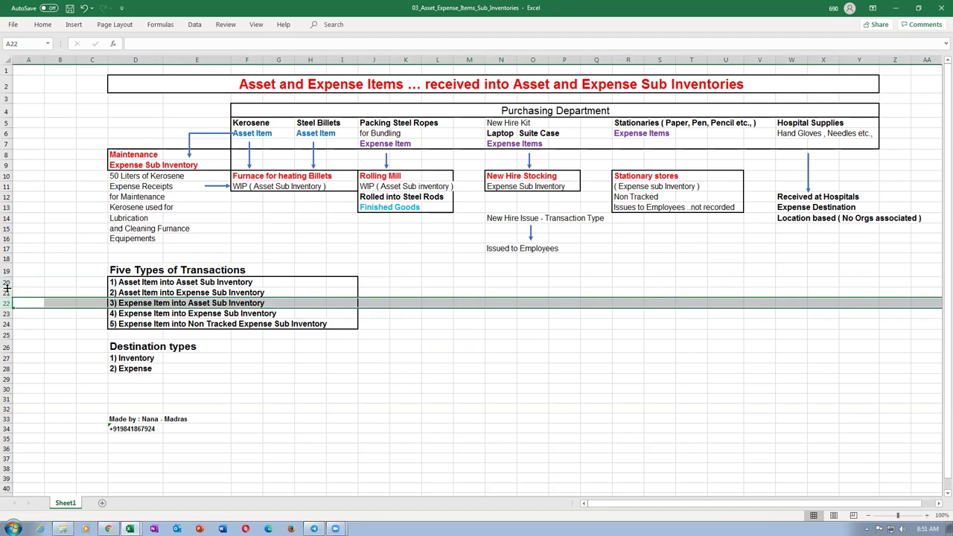
click(6, 282)
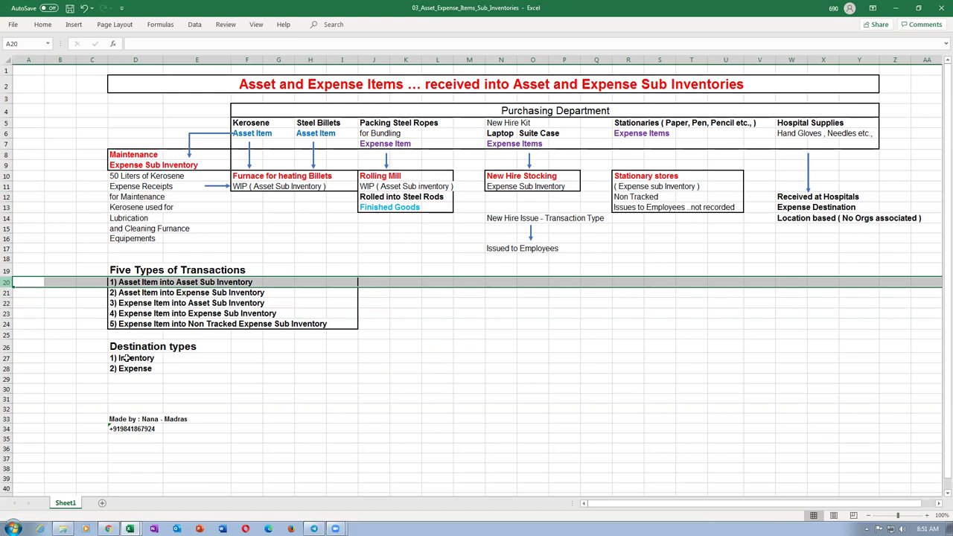
drag(125, 358, 127, 368)
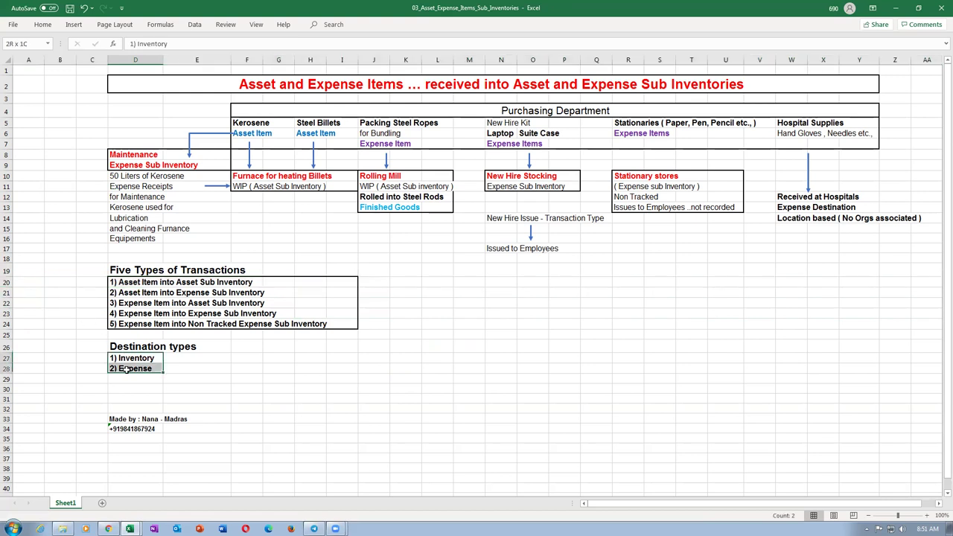
click(127, 322)
drag(4, 283, 6, 313)
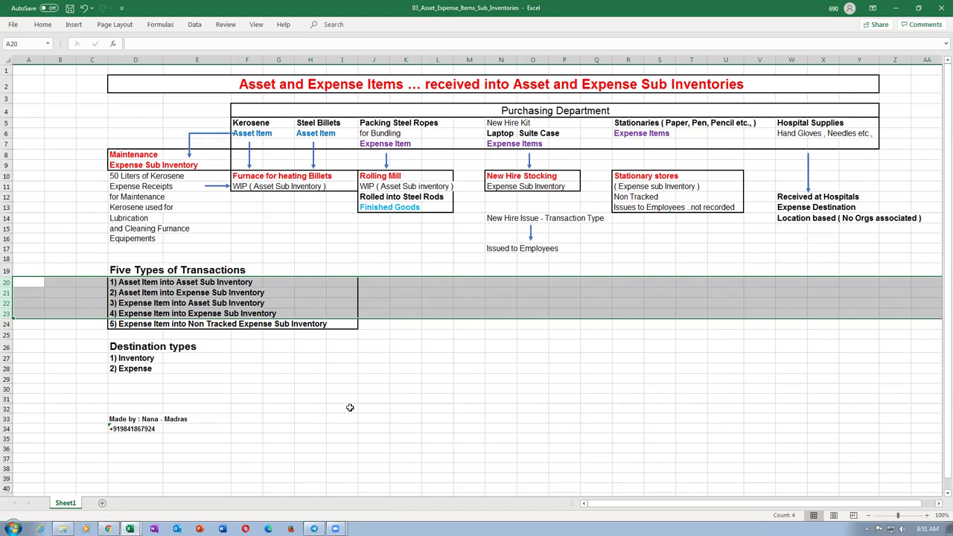
click(348, 402)
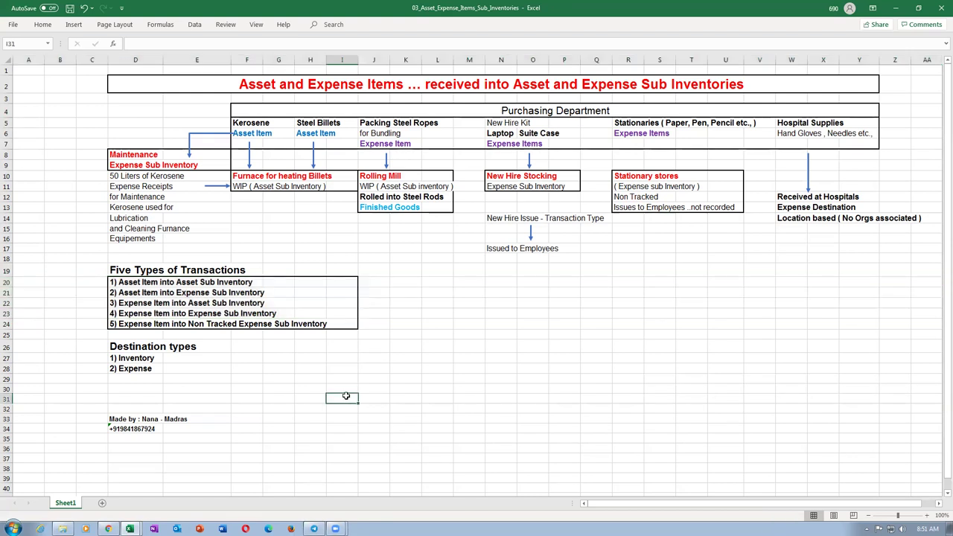
Mark the first four transaction types once more, then bring up the Additional_Docs_Records_5 Explorer window.
click(383, 345)
click(406, 346)
click(438, 347)
click(412, 345)
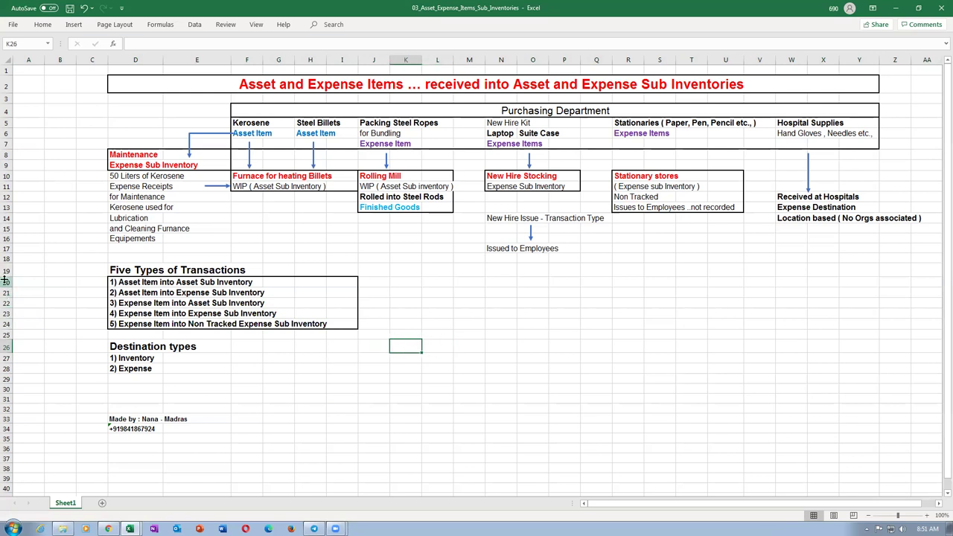
drag(5, 282, 5, 314)
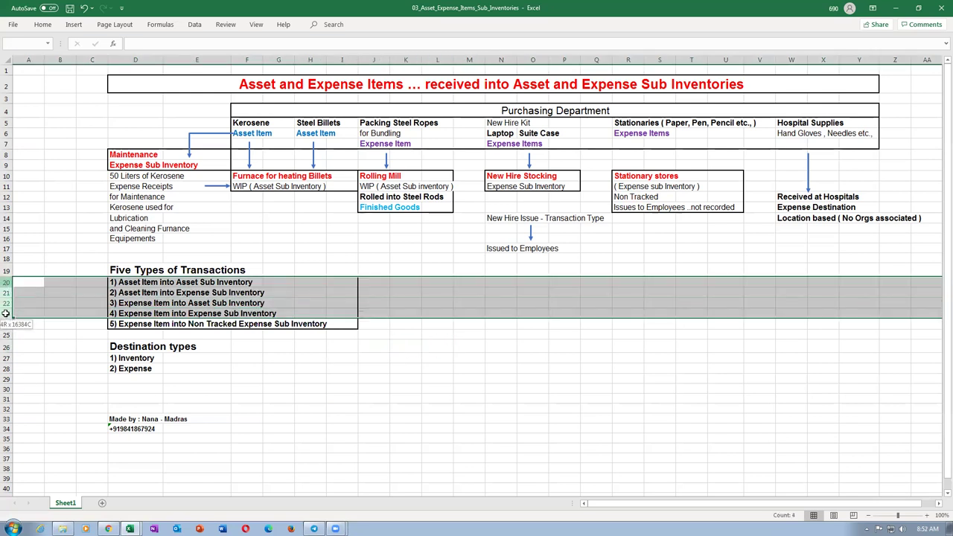
click(458, 409)
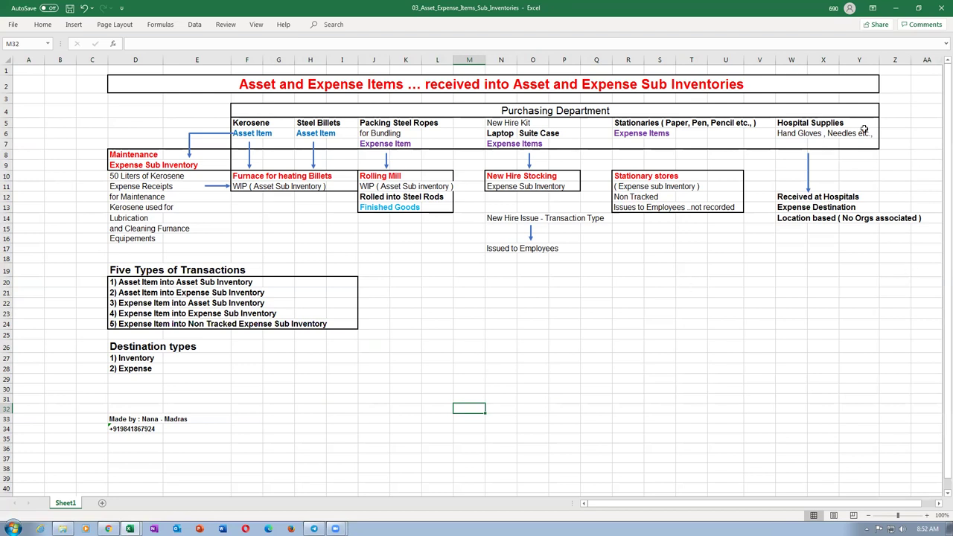
click(510, 282)
click(537, 282)
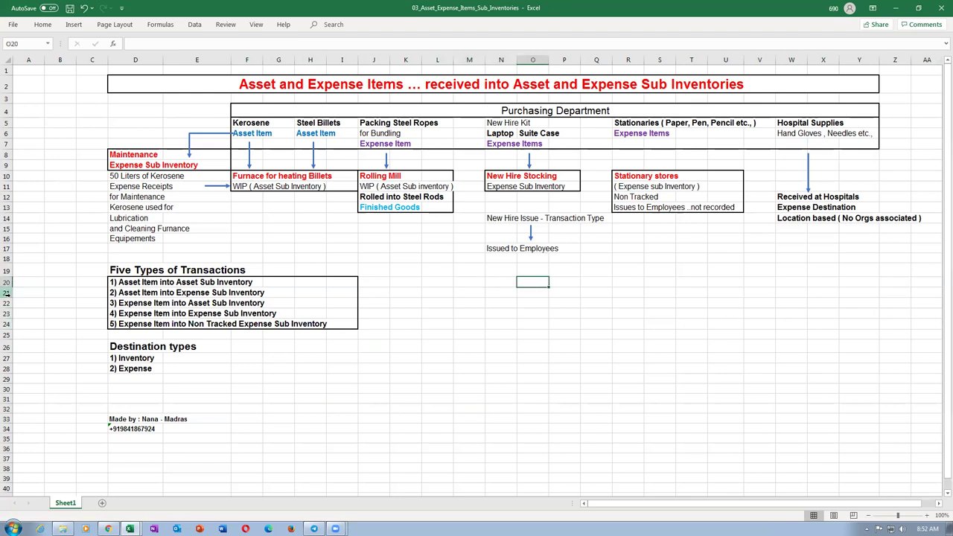
drag(6, 282, 6, 313)
click(371, 386)
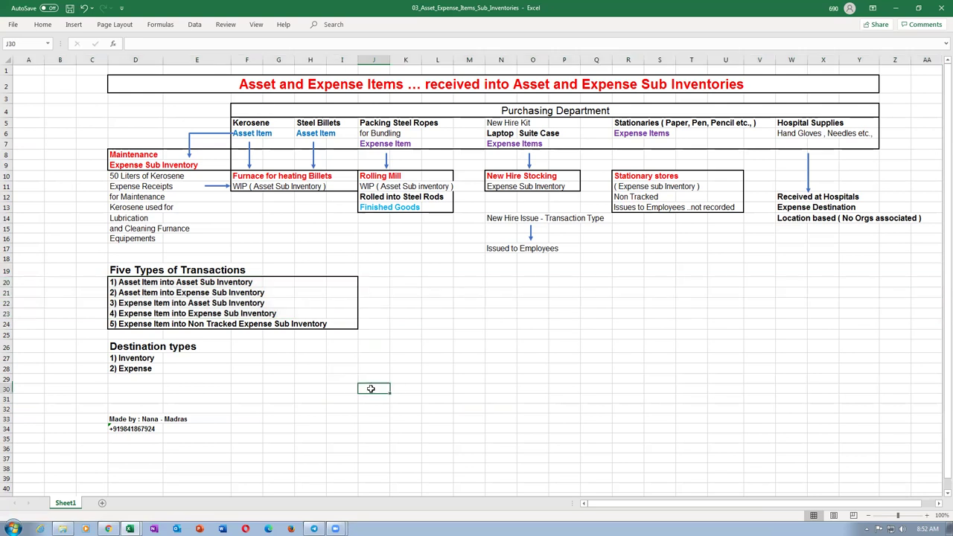
click(62, 528)
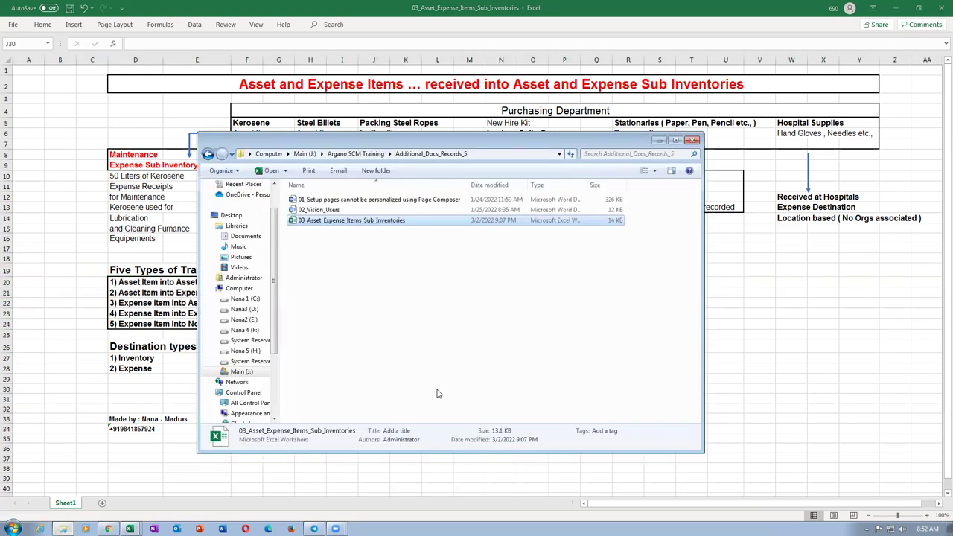
Go up to Argano SCM Training, open Fusion_Procurement_Documentation, and select Fusion Purchasing Accounting.
click(357, 154)
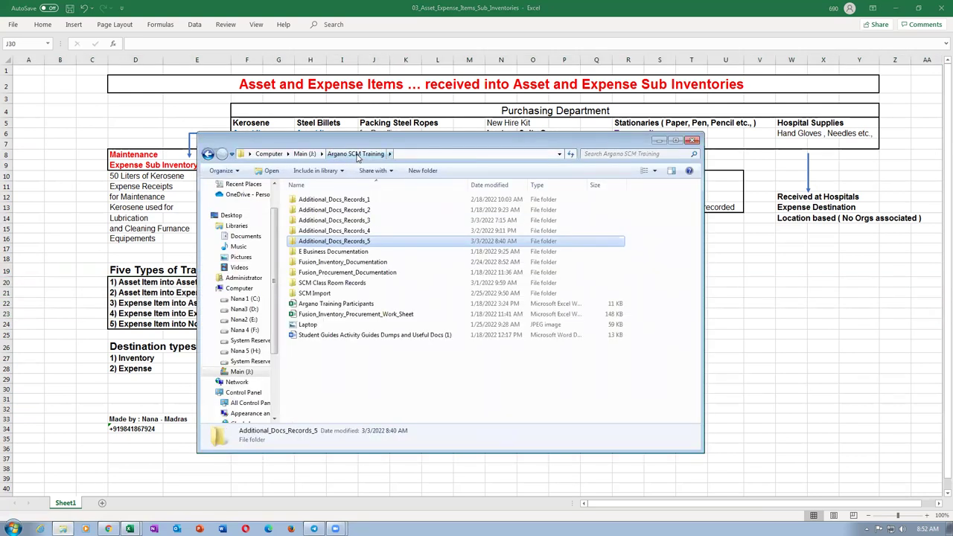
double_click(336, 273)
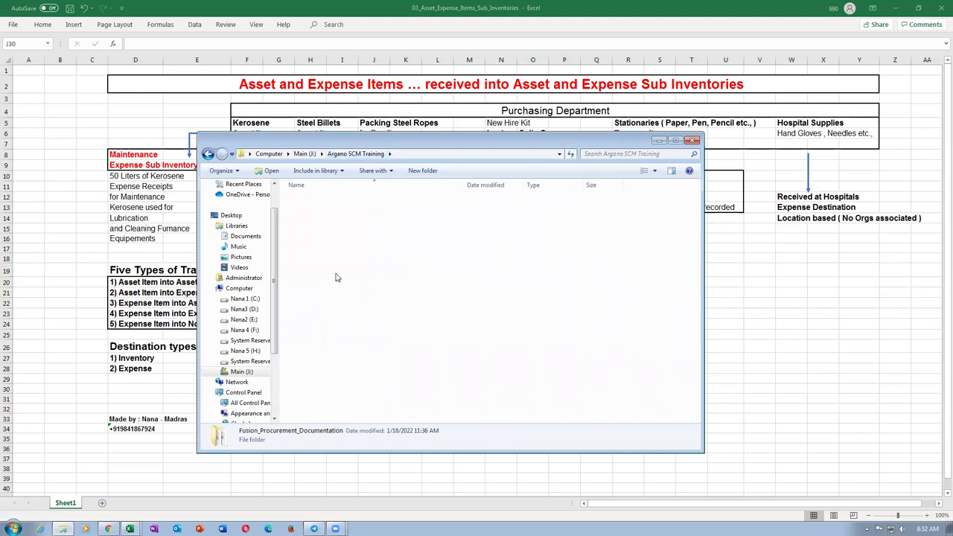
click(389, 346)
scroll(389, 348, down, 2)
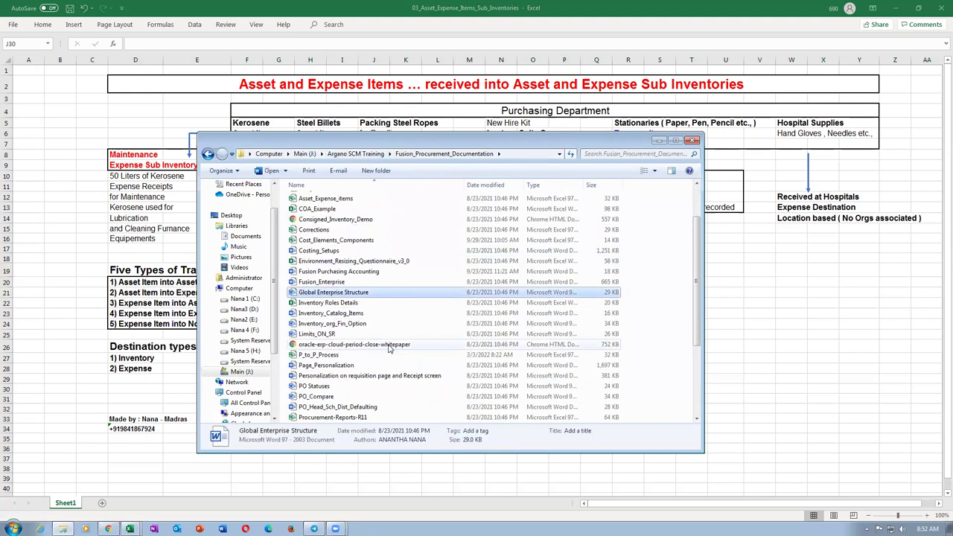
scroll(388, 348, down, 3)
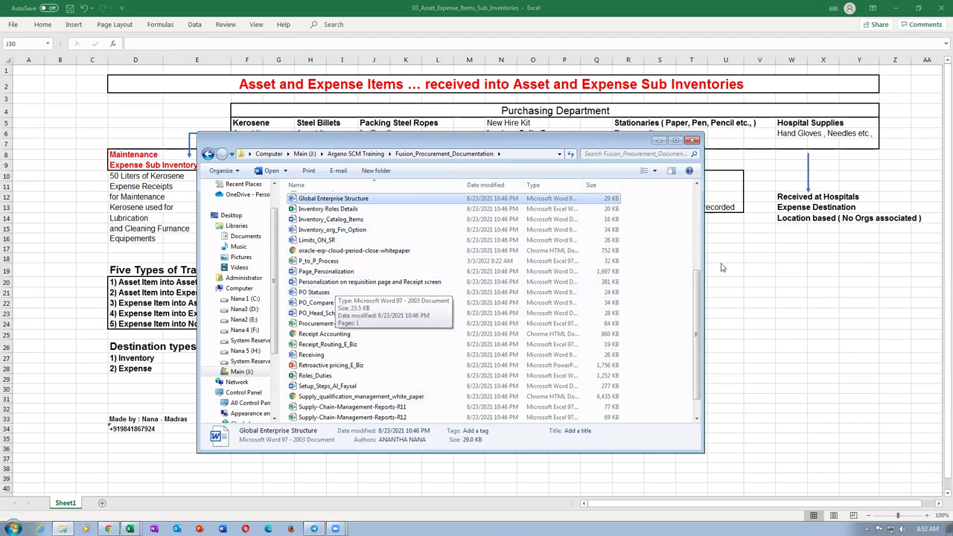
scroll(701, 317, down, 1)
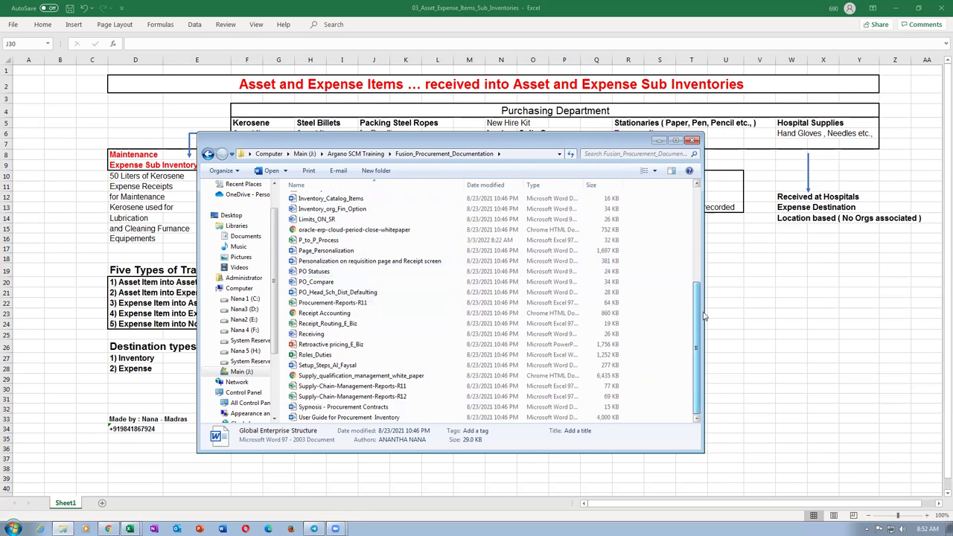
scroll(703, 316, up, 4)
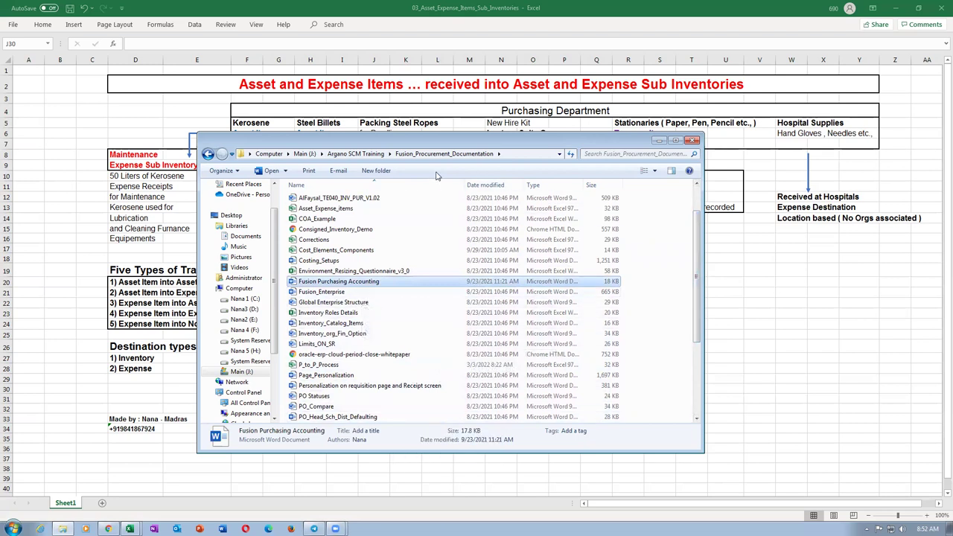
click(372, 301)
click(379, 284)
Open Fusion Purchasing Accounting in Word, view its account and sub inventory tables, then return to Excel.
double_click(382, 284)
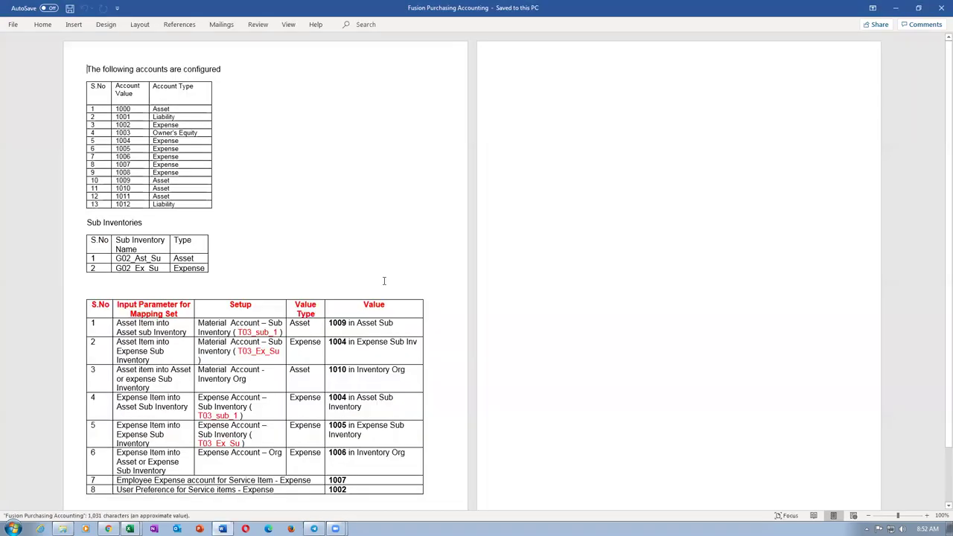
ctrl+scroll(514, 254, up, 4)
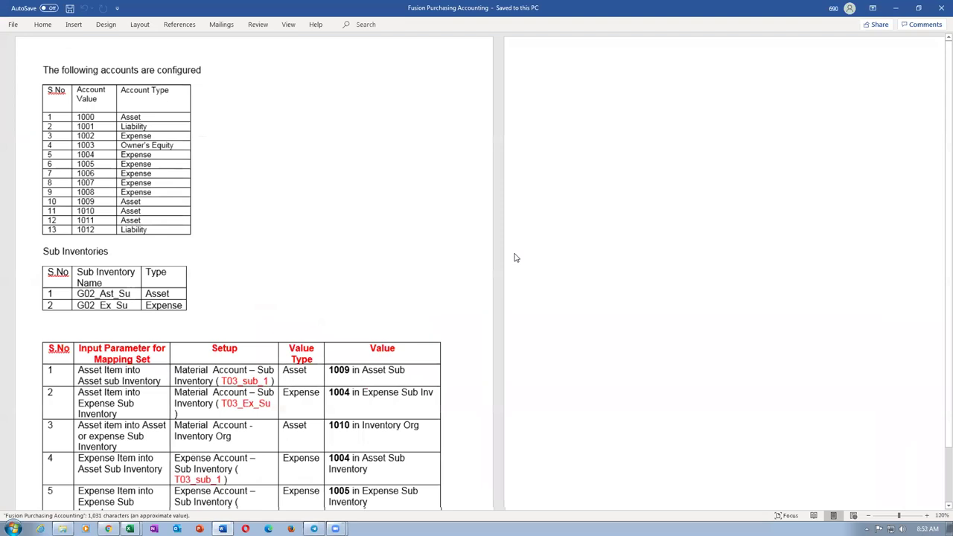
ctrl+scroll(513, 254, up, 1)
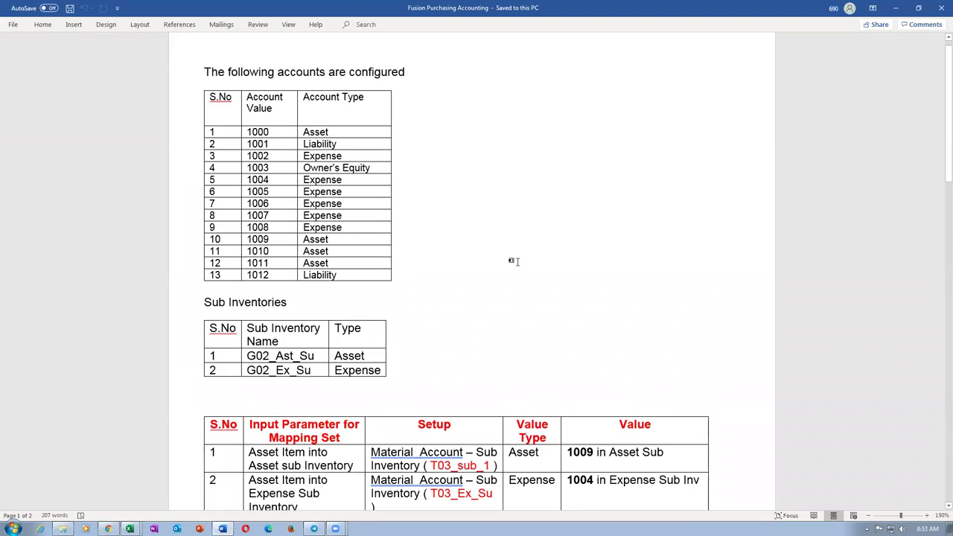
scroll(515, 261, down, 6)
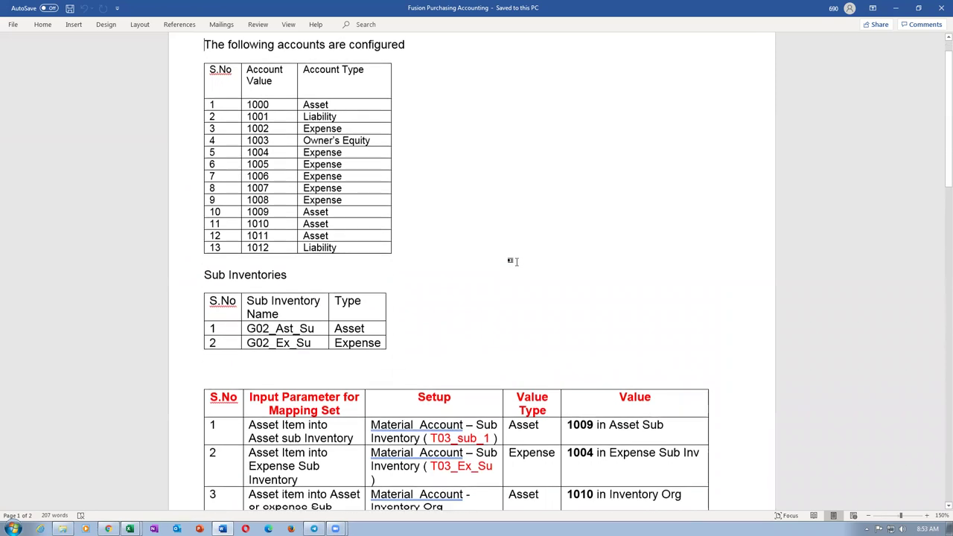
scroll(516, 262, down, 1)
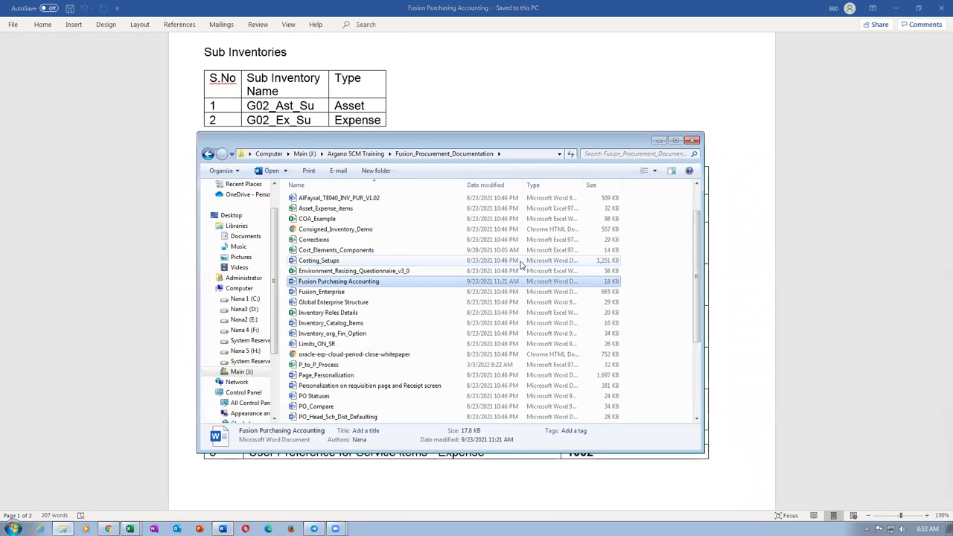
key(alt+Tab)
key(alt+Tab)
key(Tab)
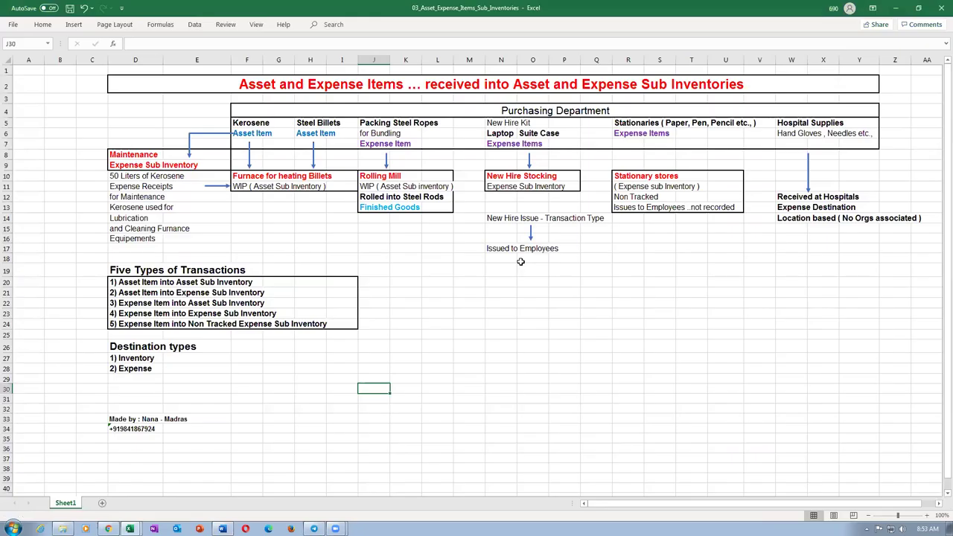
drag(115, 176, 118, 240)
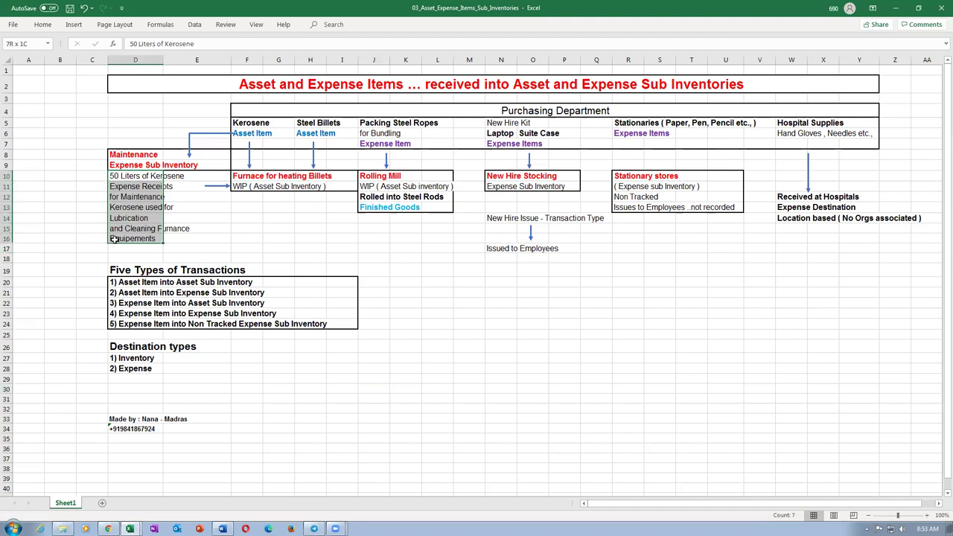
click(362, 209)
click(117, 177)
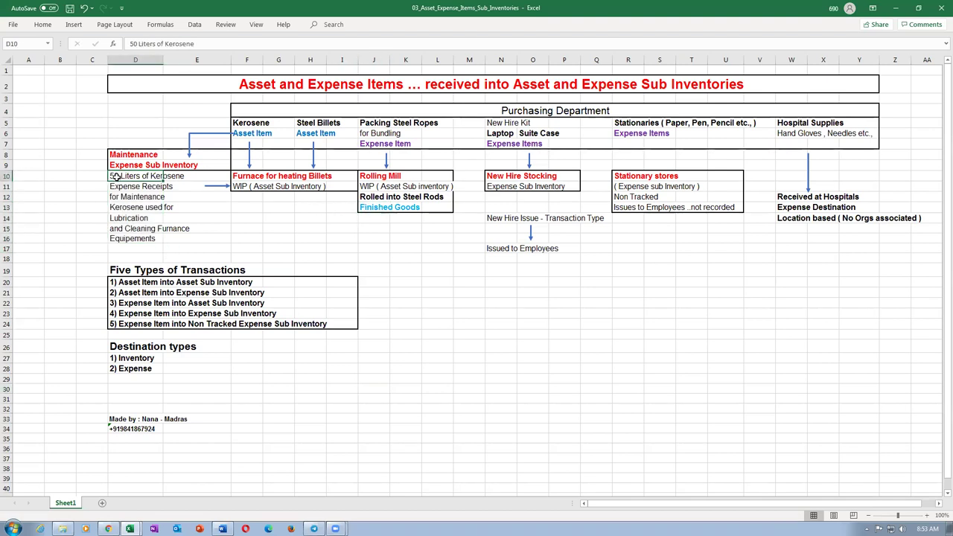
click(373, 210)
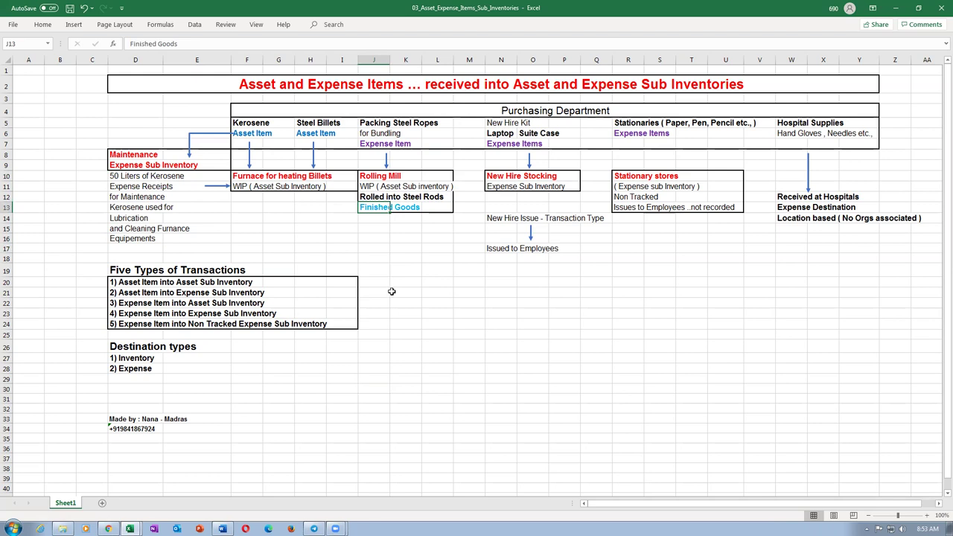
click(239, 132)
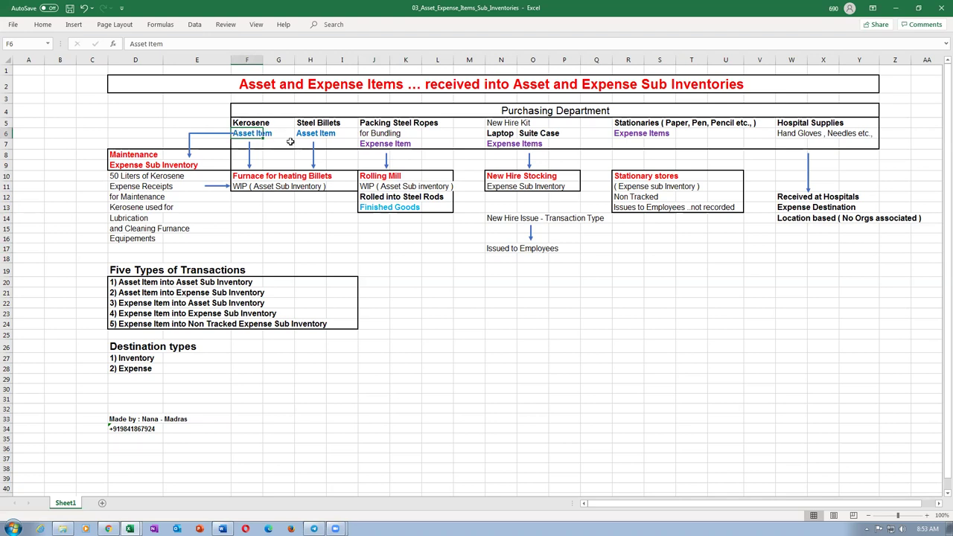
click(371, 144)
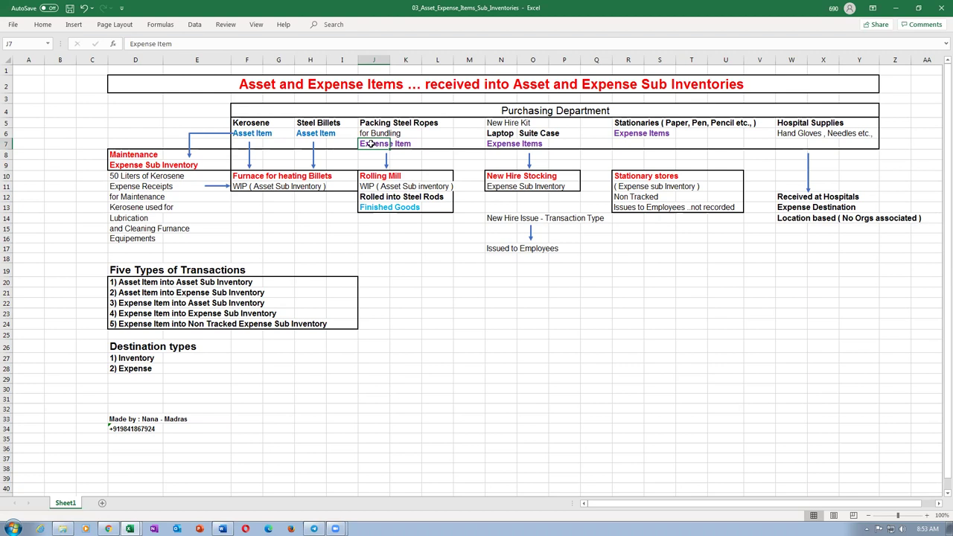
click(384, 257)
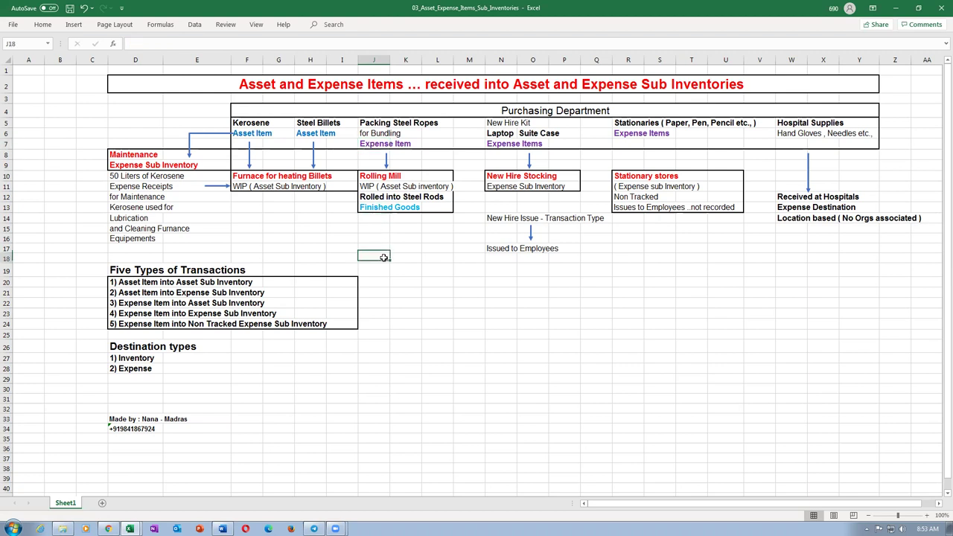
click(366, 208)
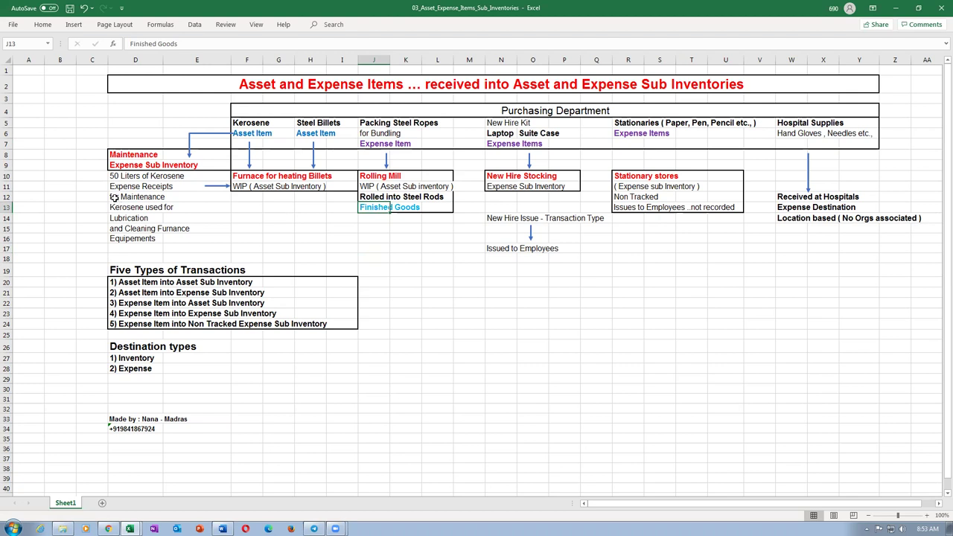
drag(116, 179, 116, 238)
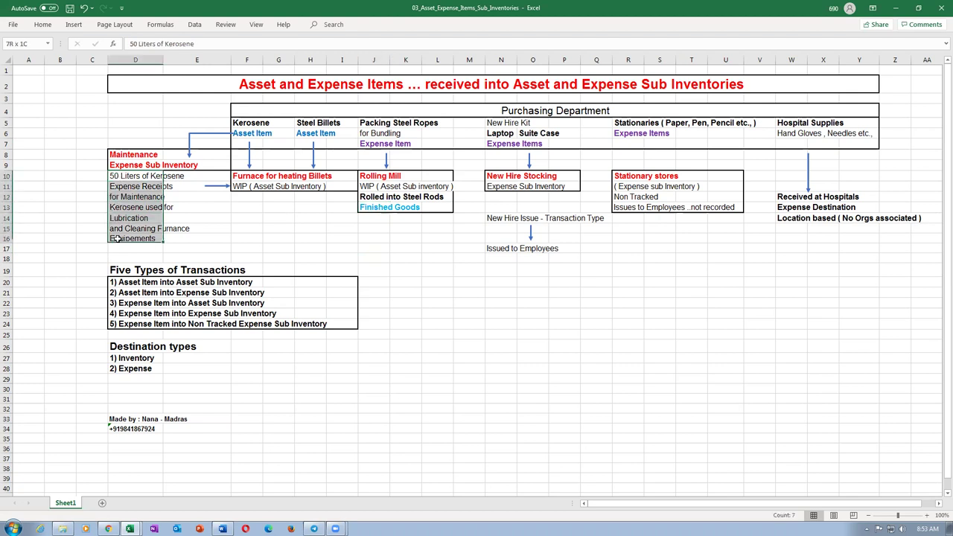
click(381, 209)
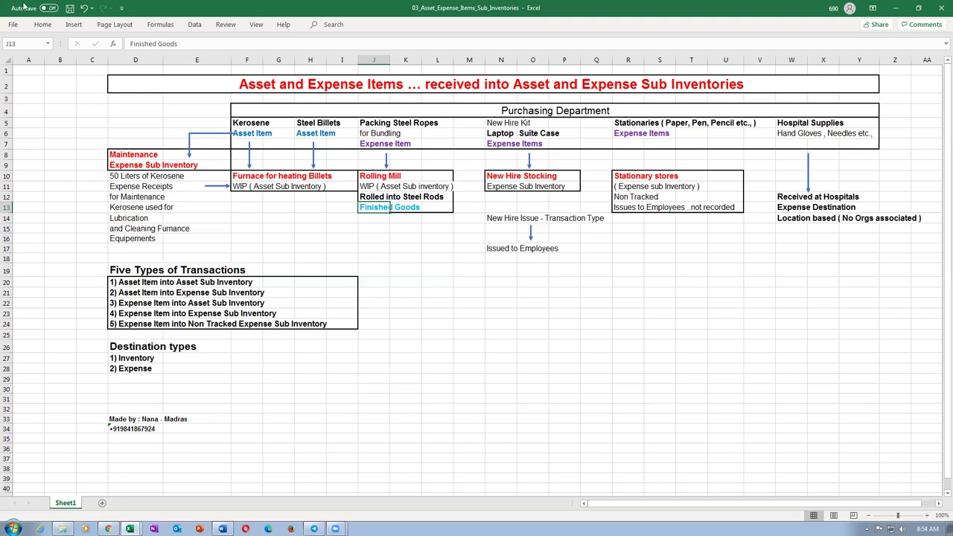
click(131, 207)
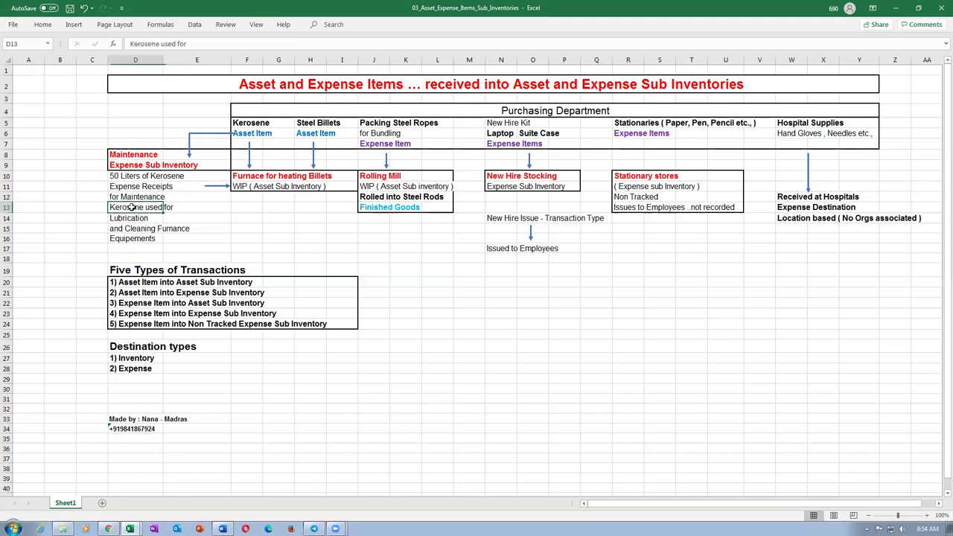
click(134, 196)
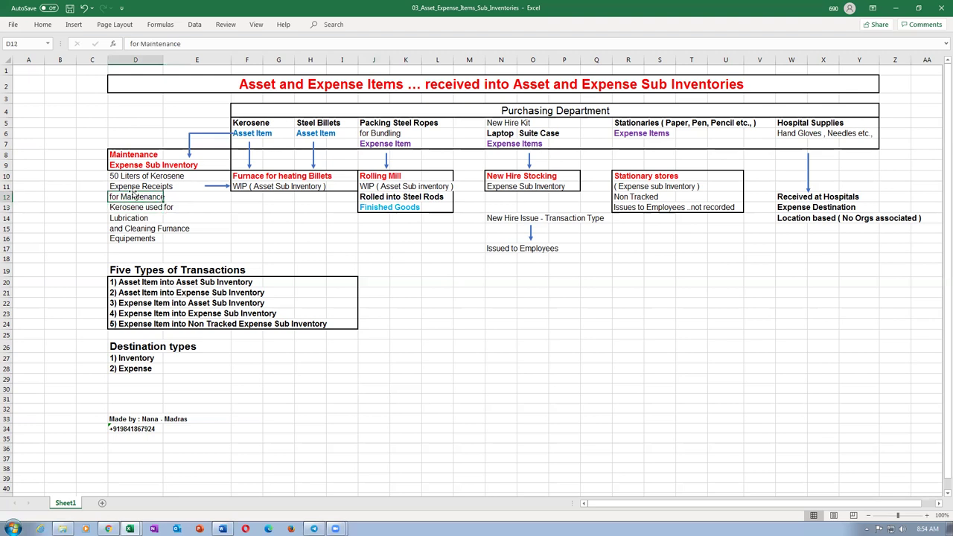
click(129, 186)
click(125, 176)
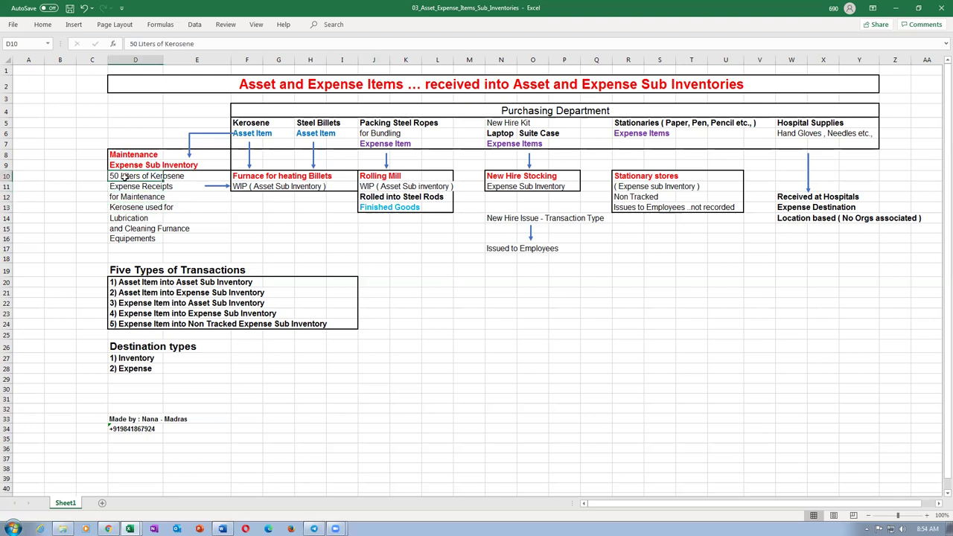
drag(115, 174, 200, 236)
click(198, 237)
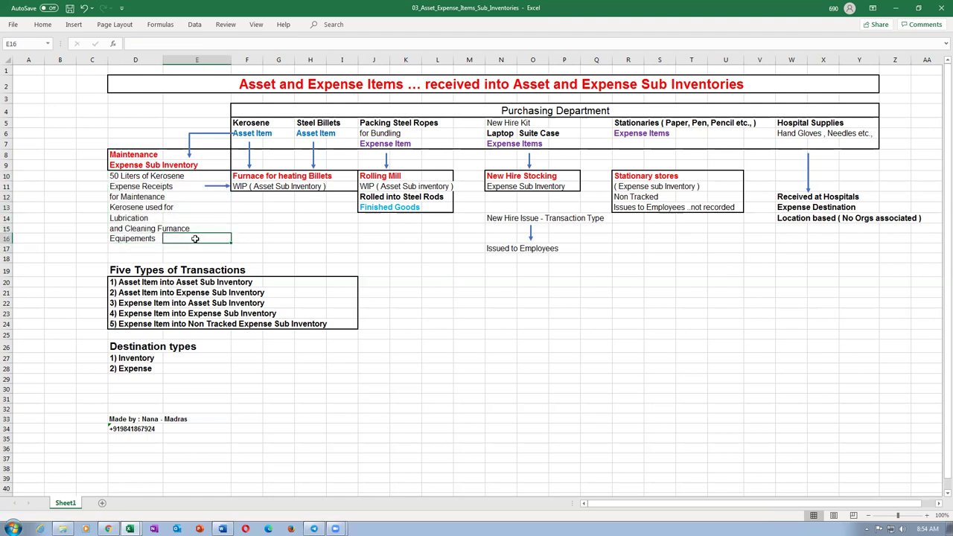
drag(119, 175, 134, 239)
click(141, 211)
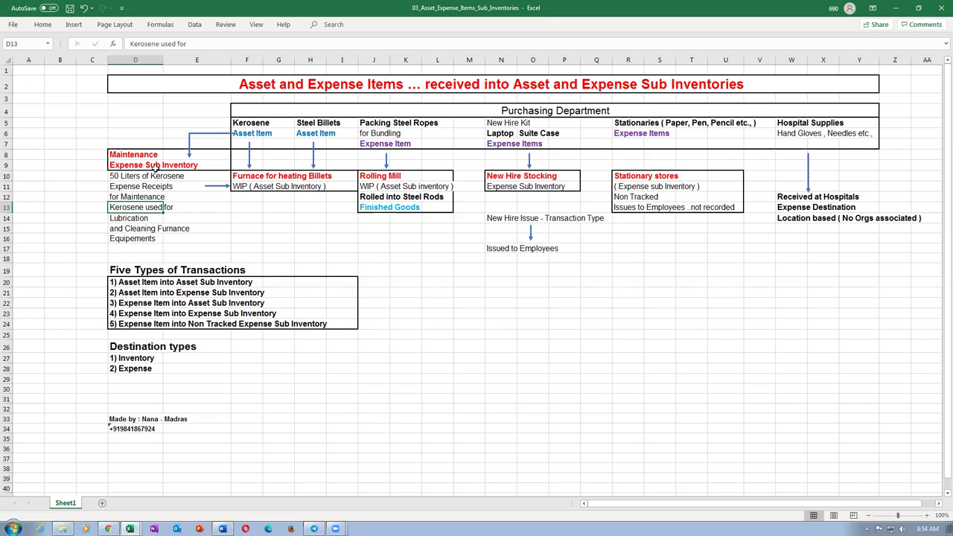
drag(133, 152, 868, 248)
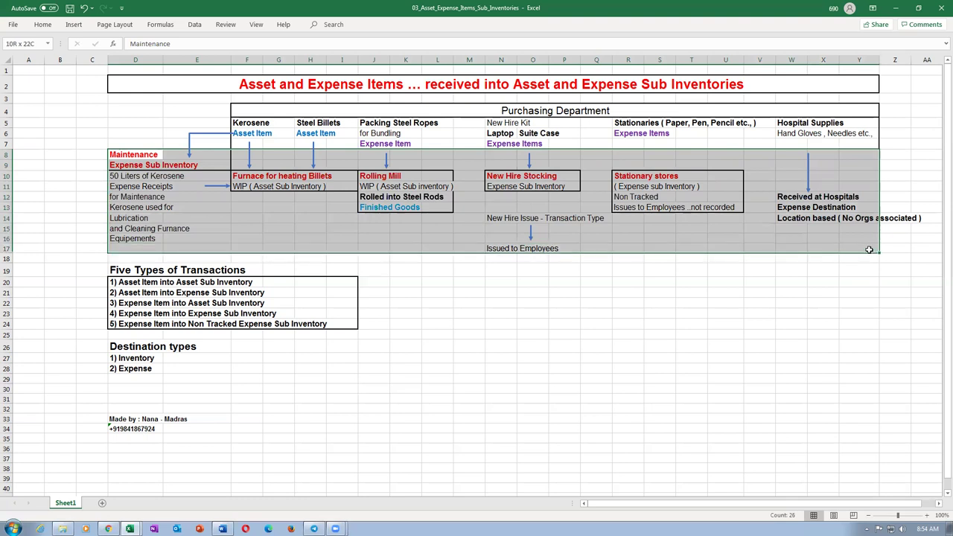
click(459, 271)
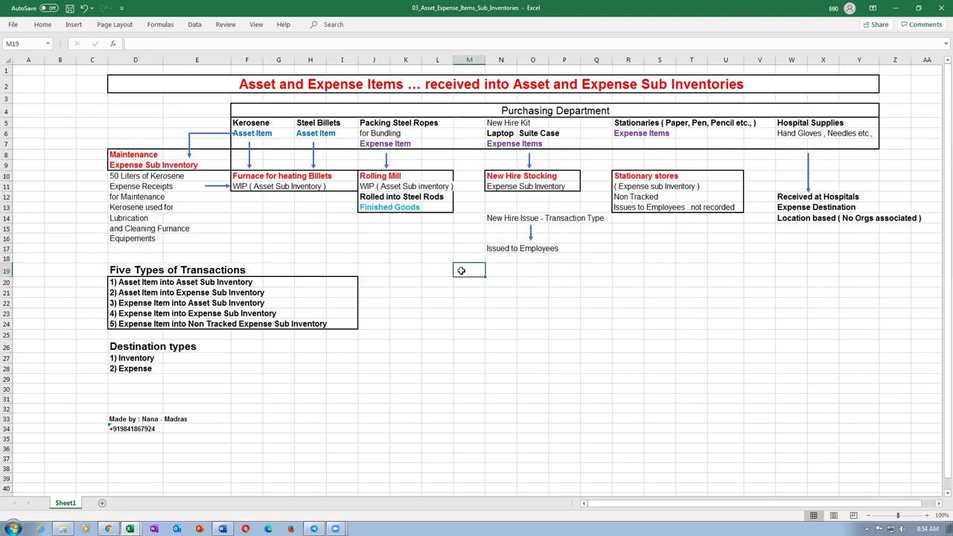
click(505, 271)
click(540, 272)
click(552, 272)
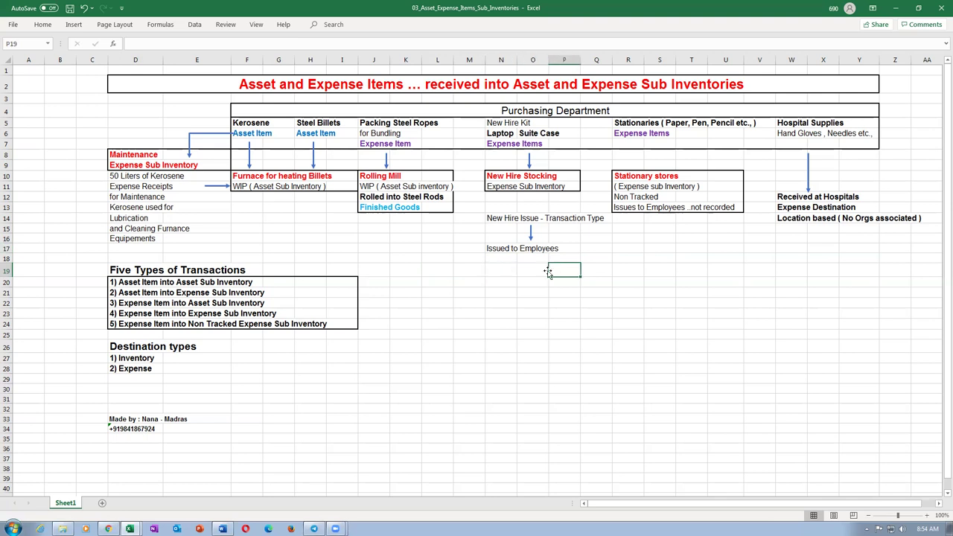
click(594, 269)
click(629, 267)
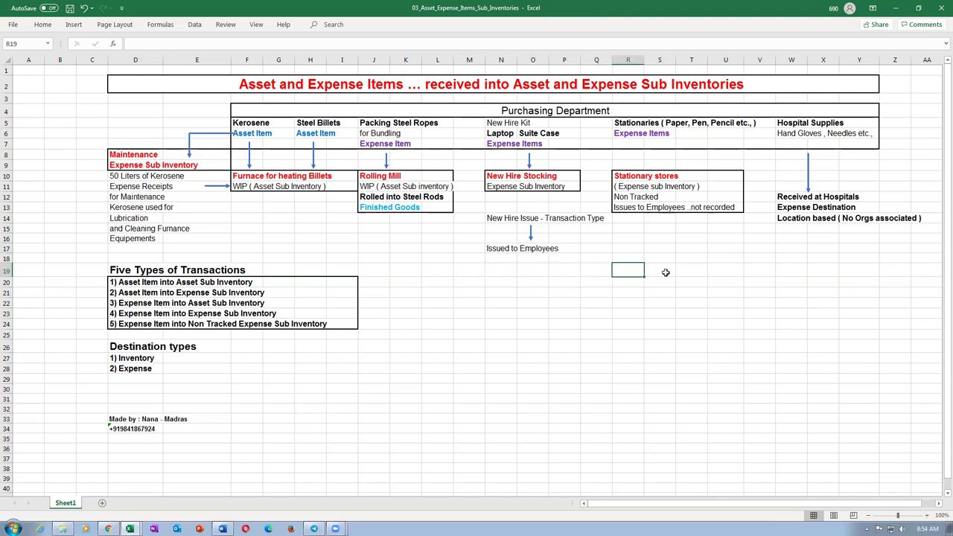
click(502, 146)
click(372, 207)
click(508, 145)
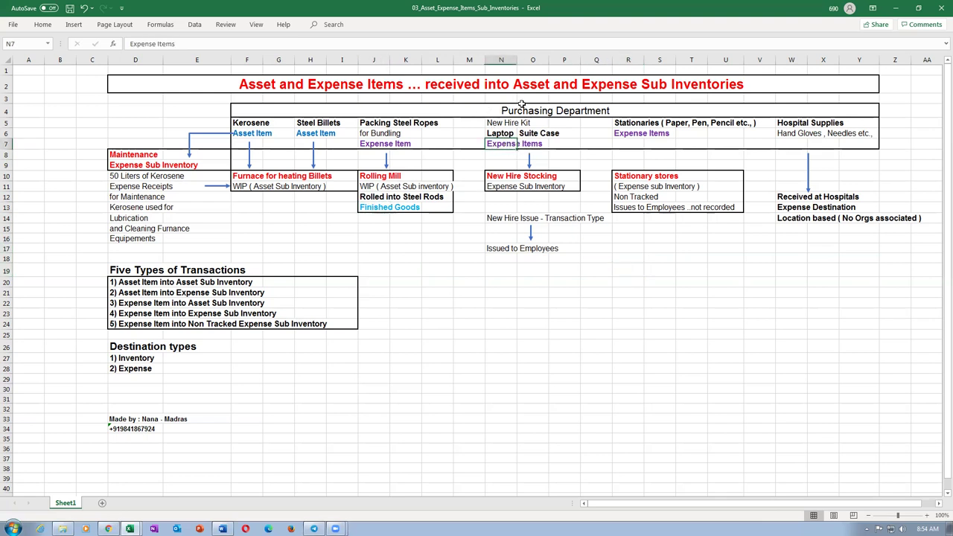
click(375, 209)
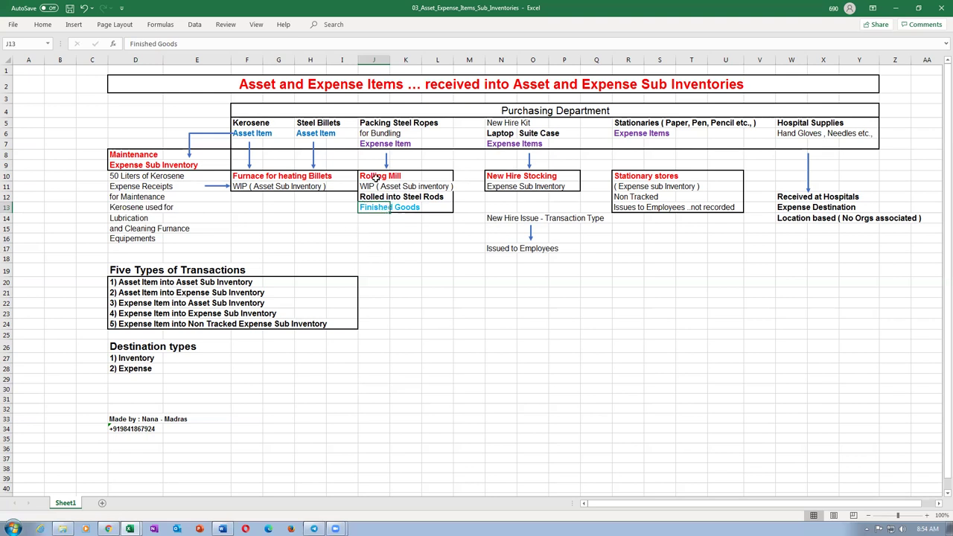
click(368, 196)
click(423, 291)
click(473, 292)
click(505, 293)
click(537, 291)
click(552, 292)
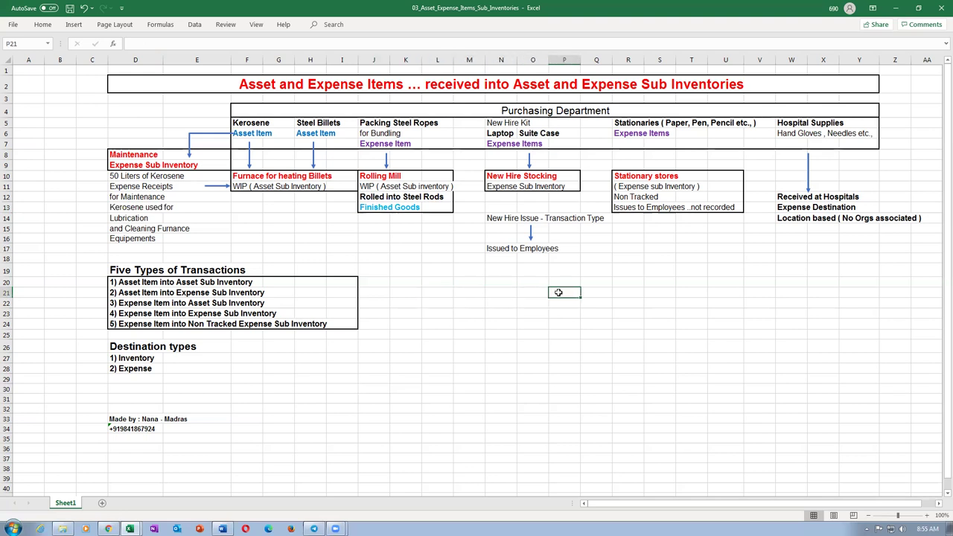
click(416, 292)
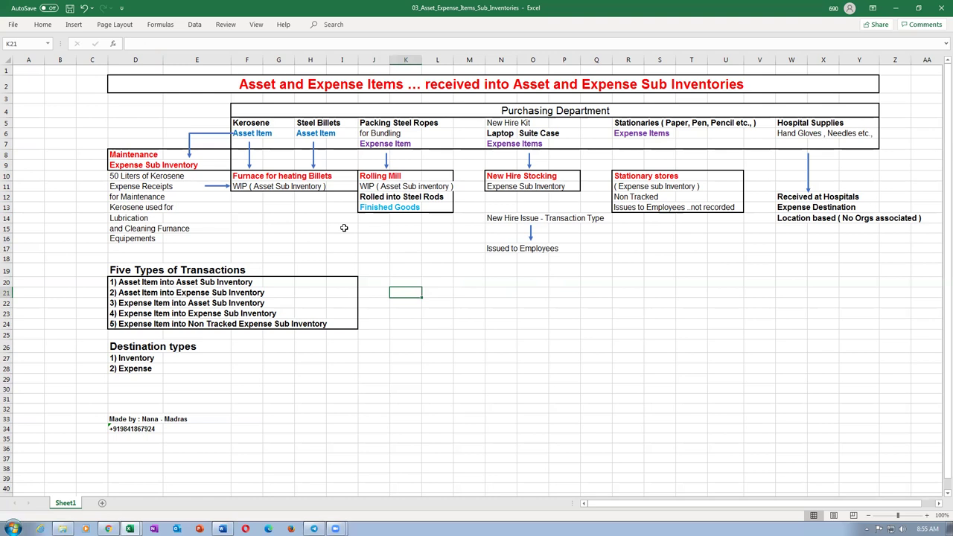
click(496, 135)
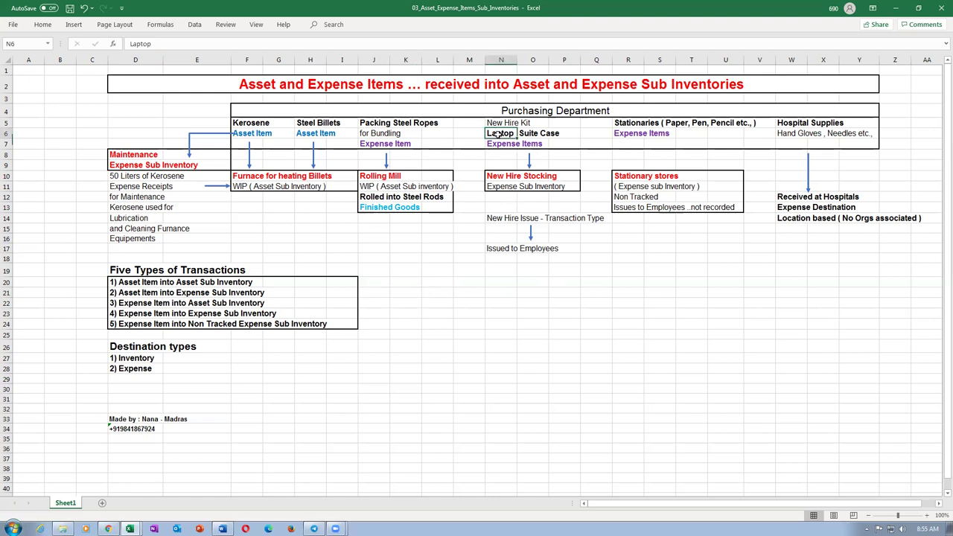
click(538, 134)
click(488, 133)
click(532, 135)
click(508, 134)
click(367, 207)
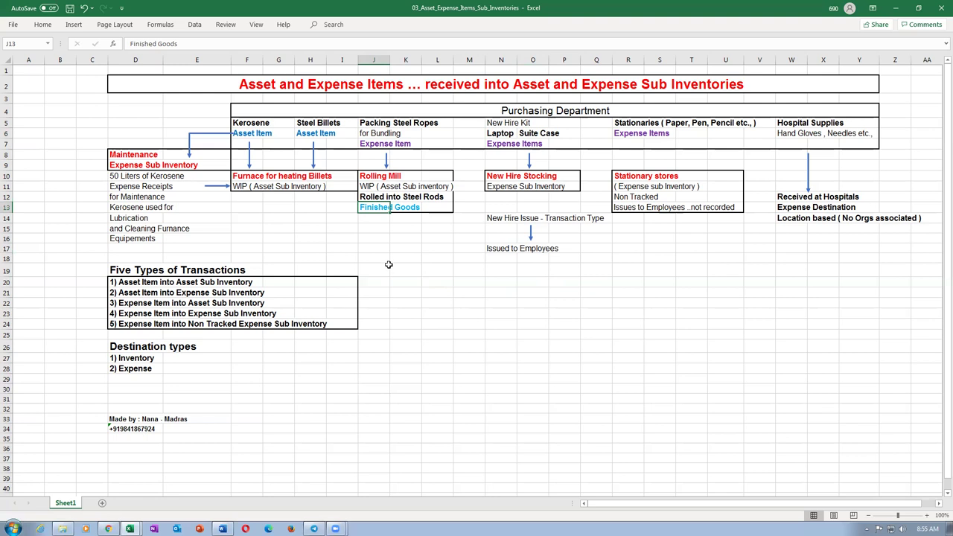
click(500, 283)
click(538, 283)
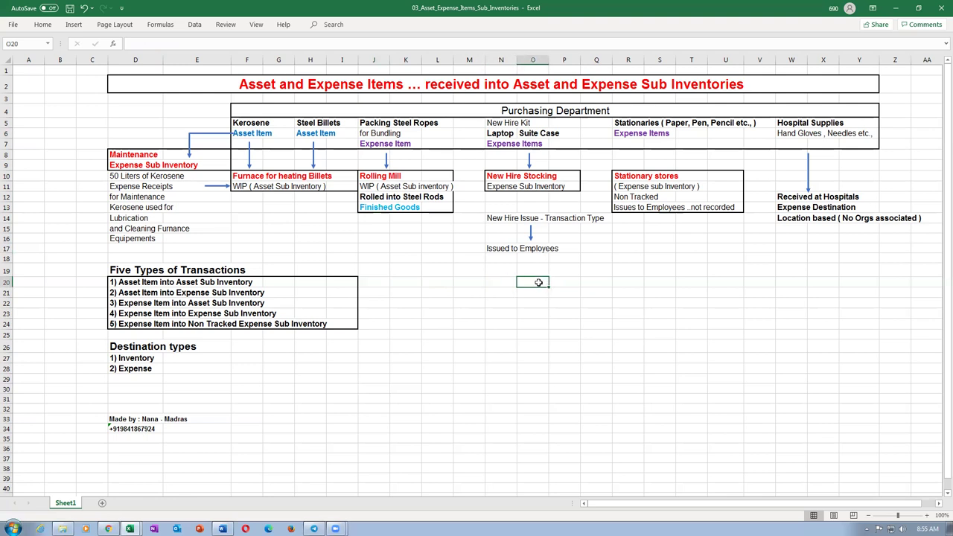
click(506, 285)
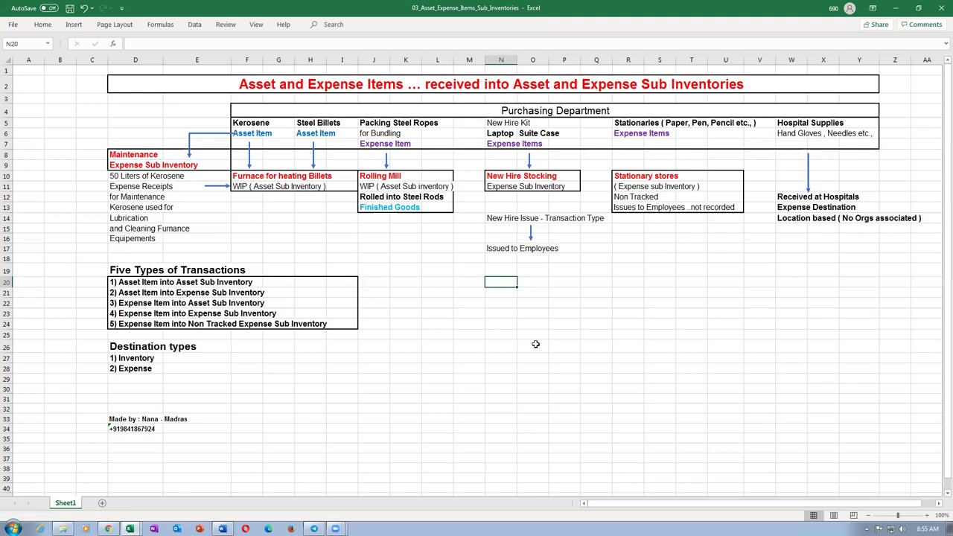
click(538, 284)
click(570, 282)
click(539, 217)
click(503, 142)
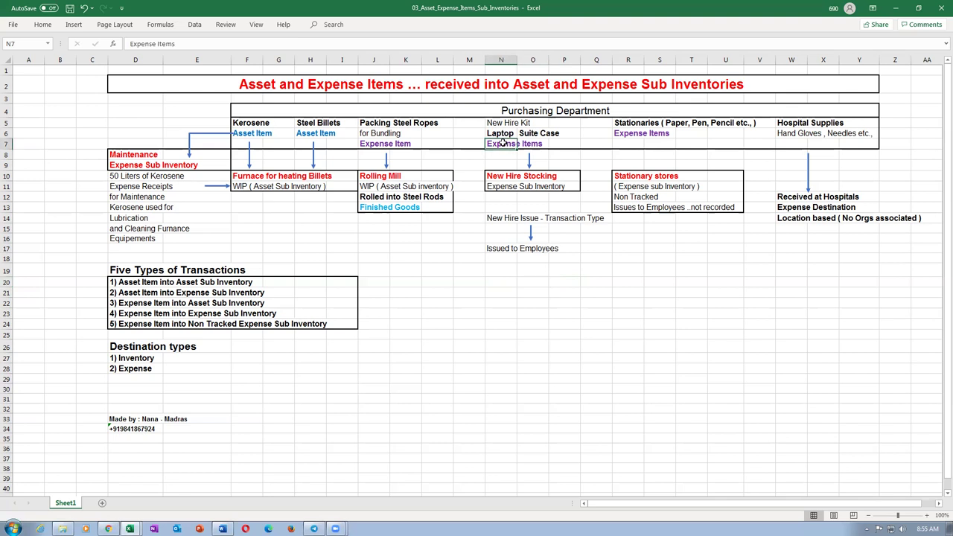
click(504, 293)
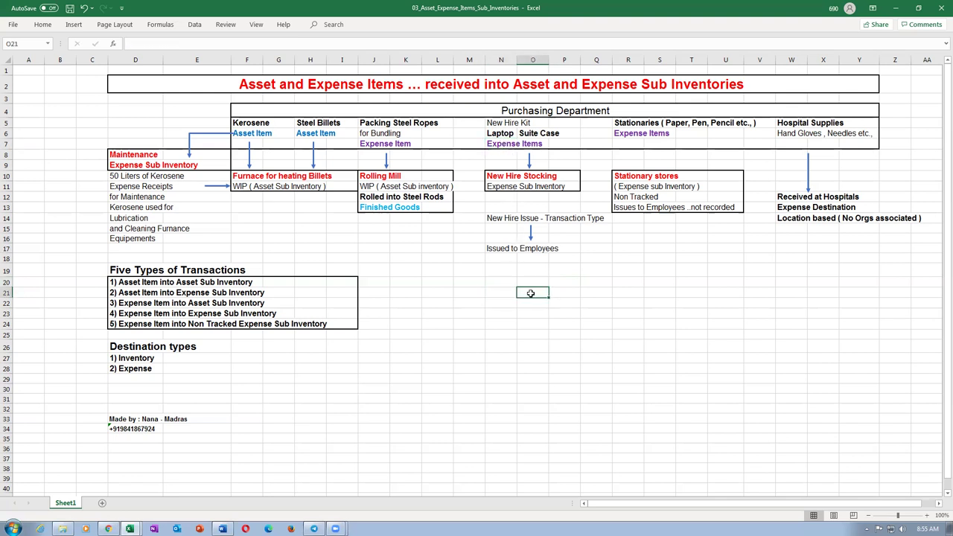
click(496, 144)
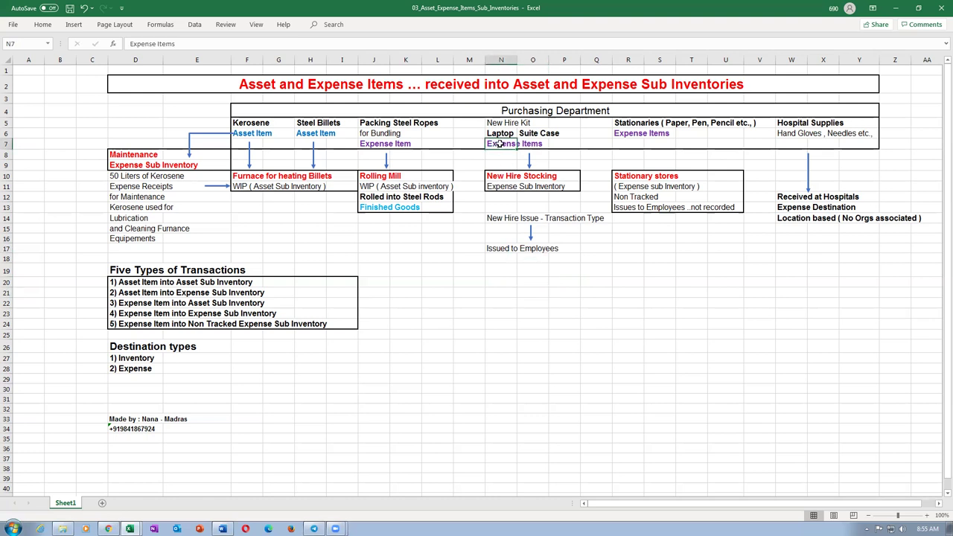
click(500, 302)
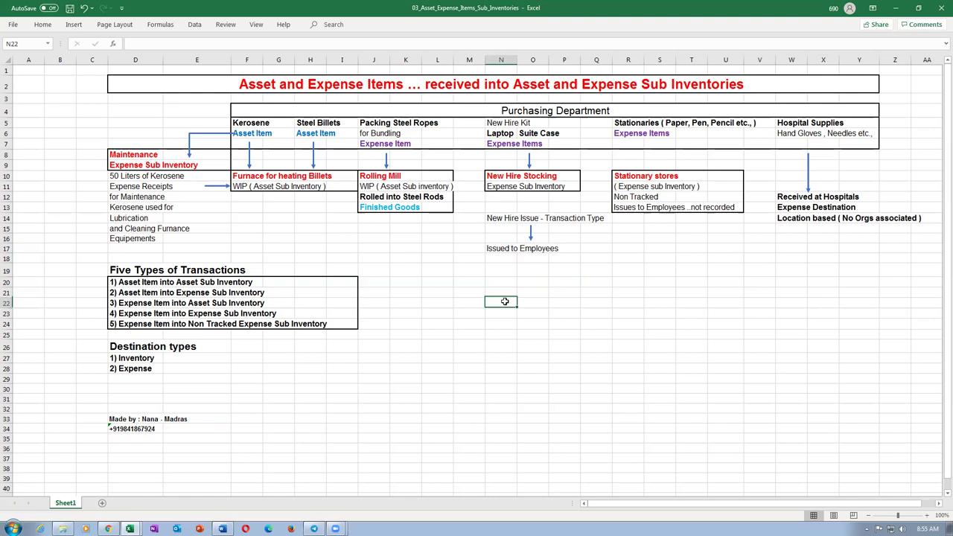
click(532, 303)
click(573, 305)
click(598, 305)
drag(500, 305, 591, 306)
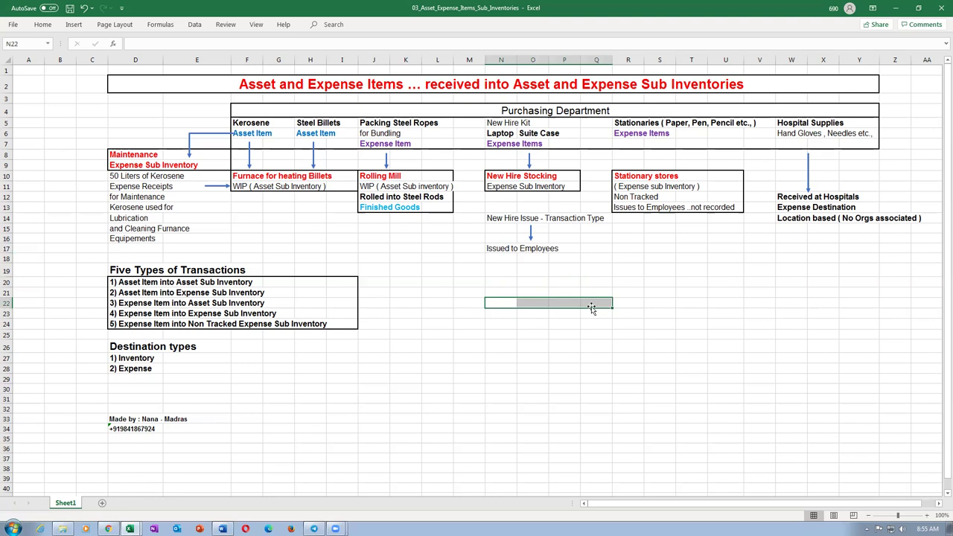
click(460, 341)
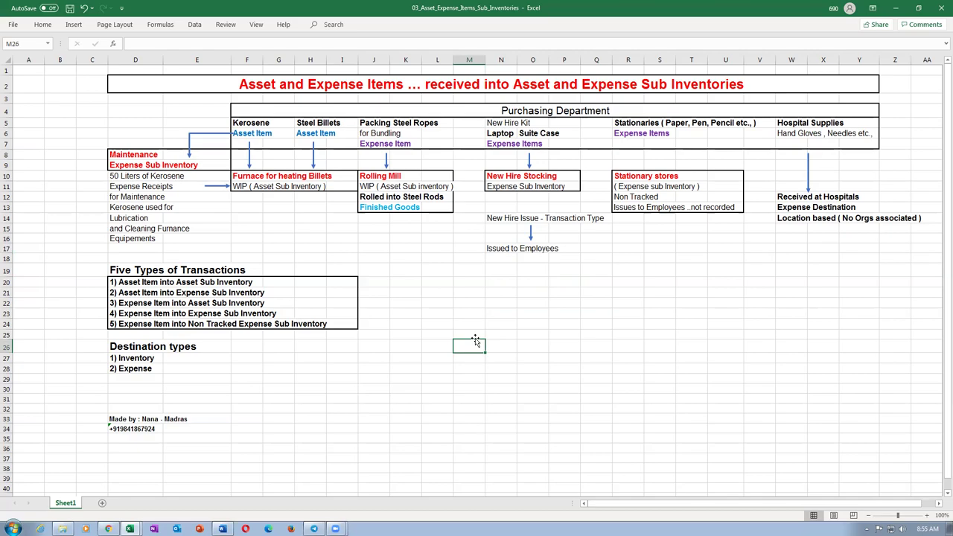
Highlight Word's configured accounts table and two sub inventory rows, then return to the Oracle setup page.
key(alt+Tab)
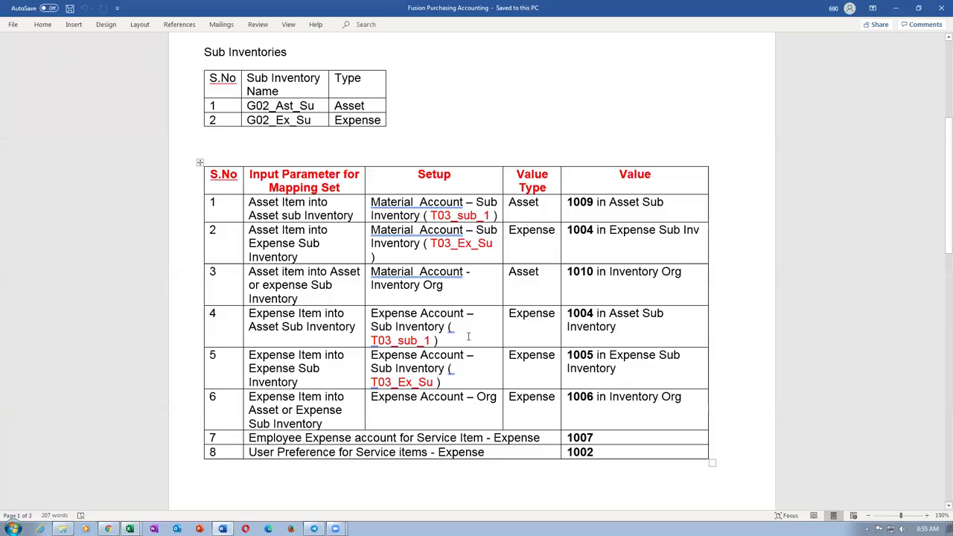
scroll(410, 301, up, 5)
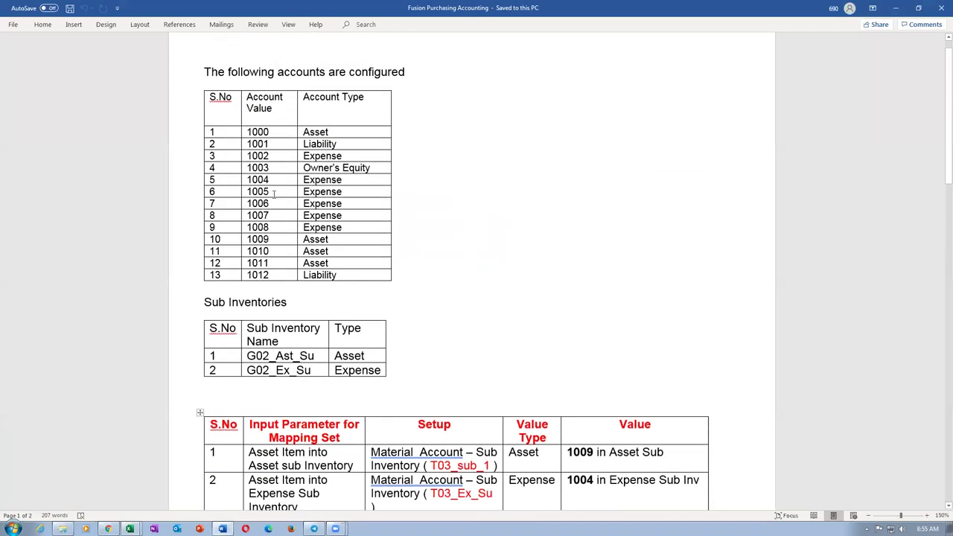
drag(211, 96, 361, 279)
drag(233, 350, 355, 369)
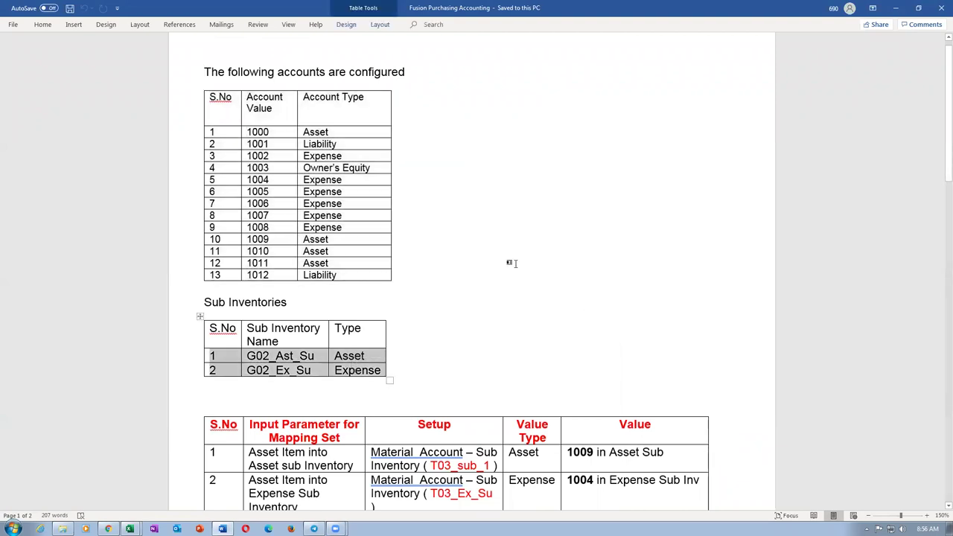
click(496, 275)
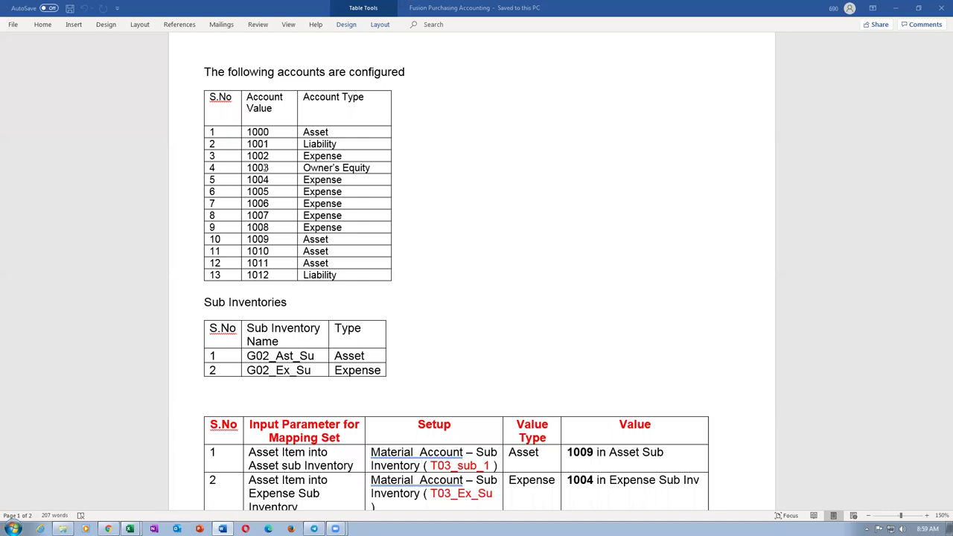
key(alt+Tab)
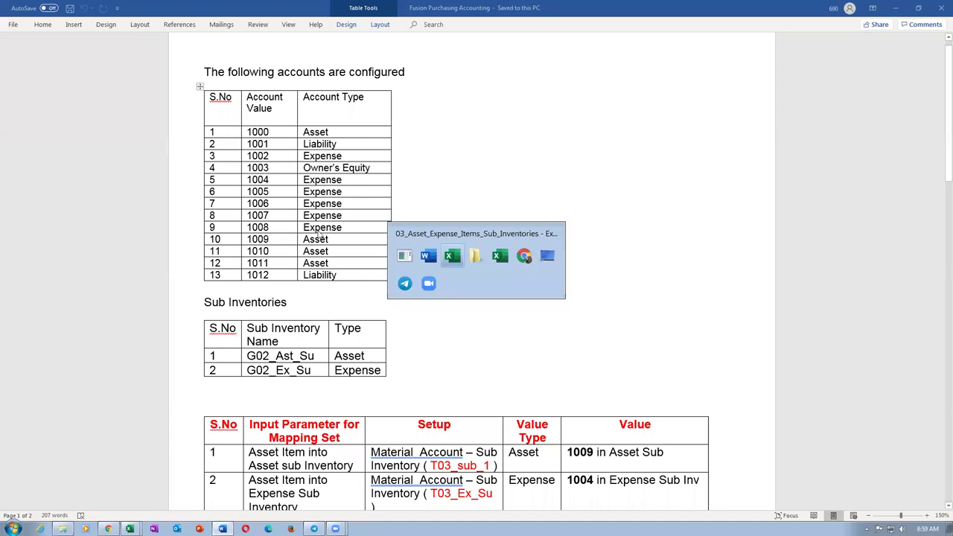
key(Tab)
key(Tab)
key(Tab)
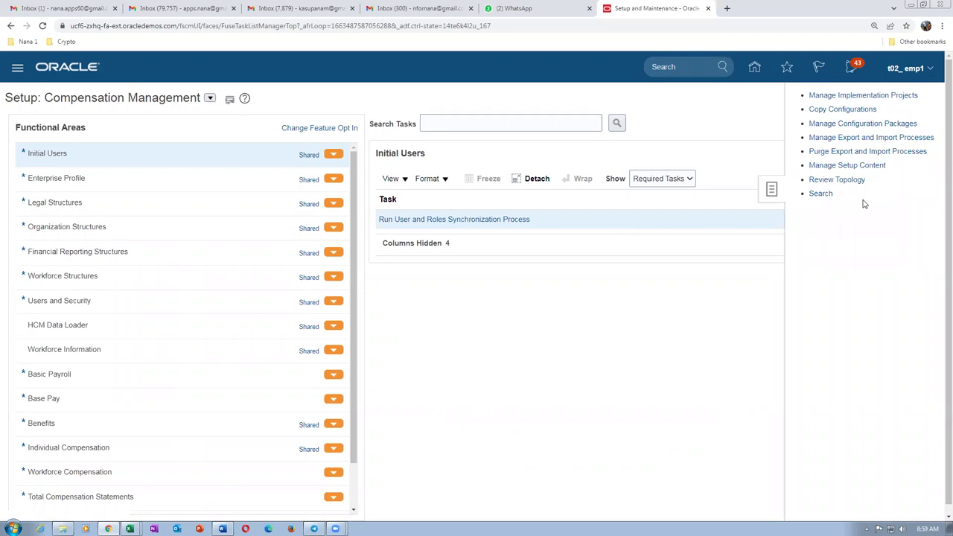
Search setup tasks for man%cha%value%set% and open Manage Chart of Accounts Value Sets.
click(817, 196)
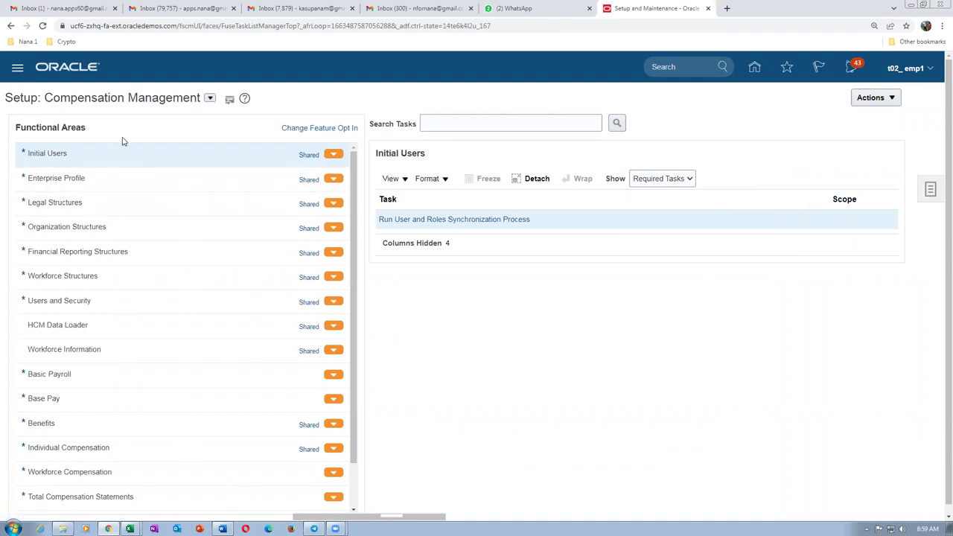
click(930, 189)
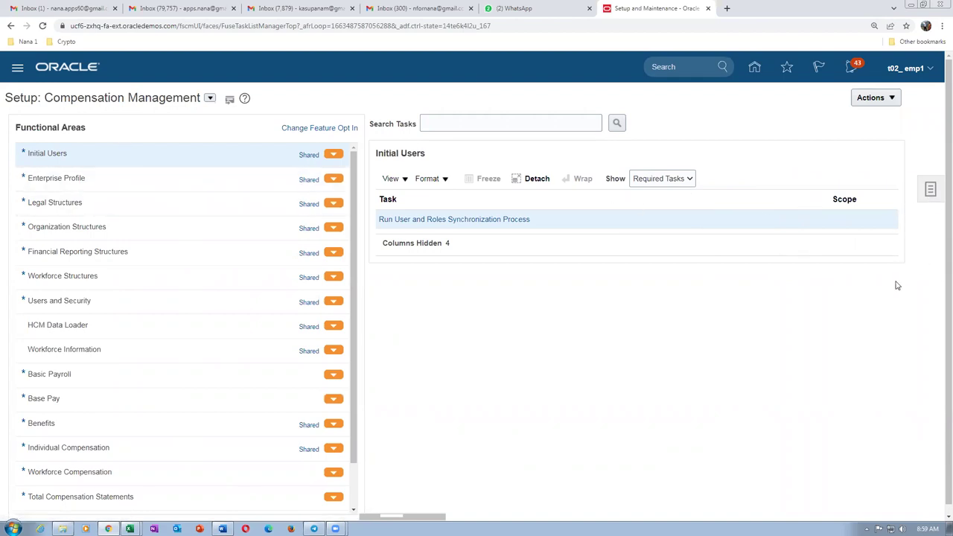
click(819, 194)
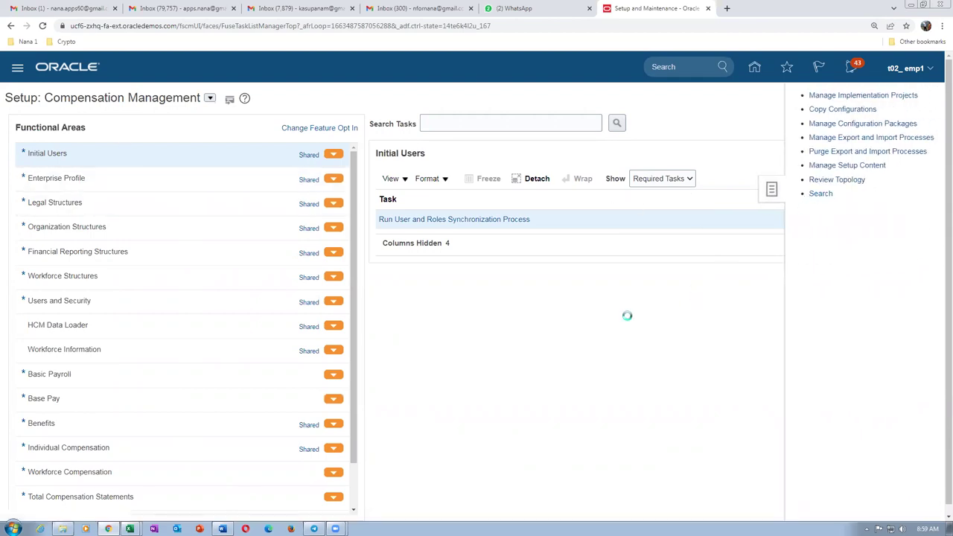
click(221, 125)
text(man%cha%)
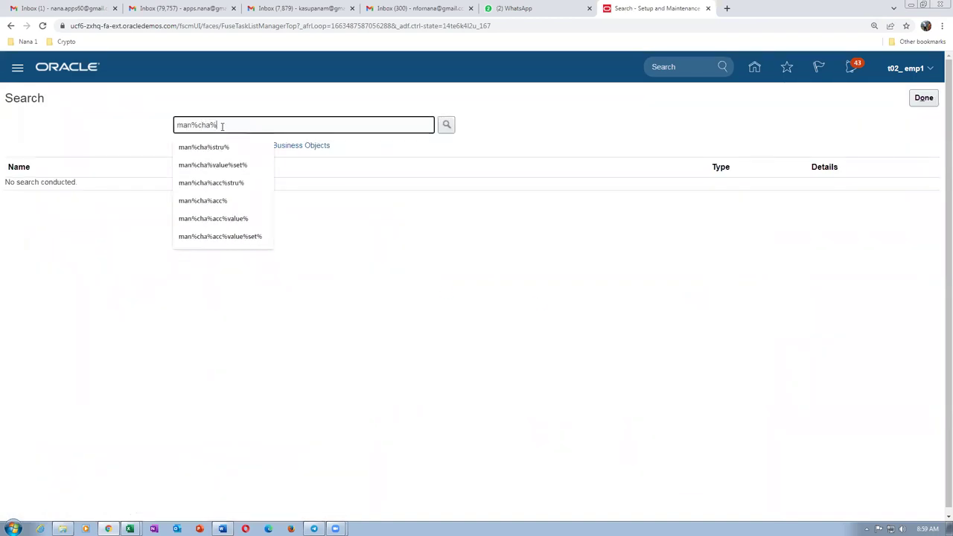
text(value%set%)
key(Return)
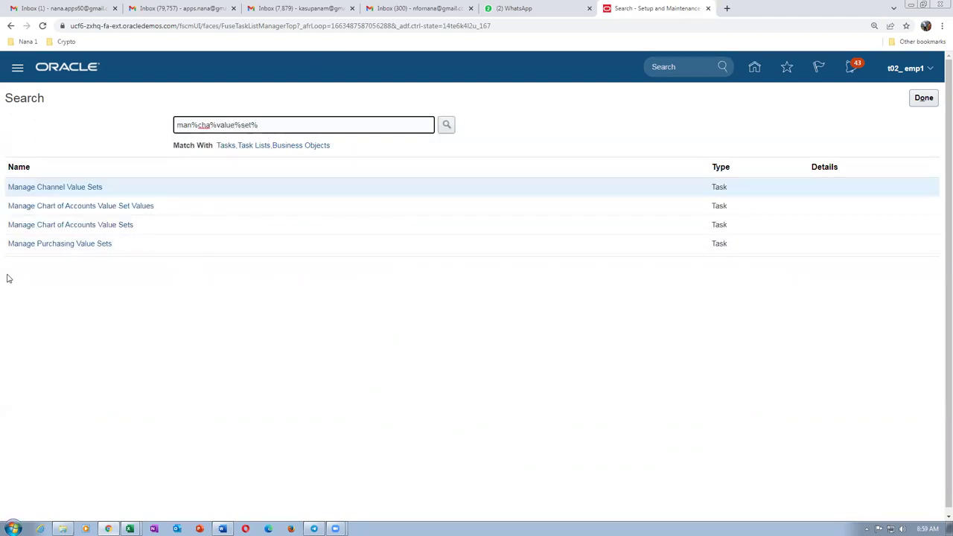
click(47, 224)
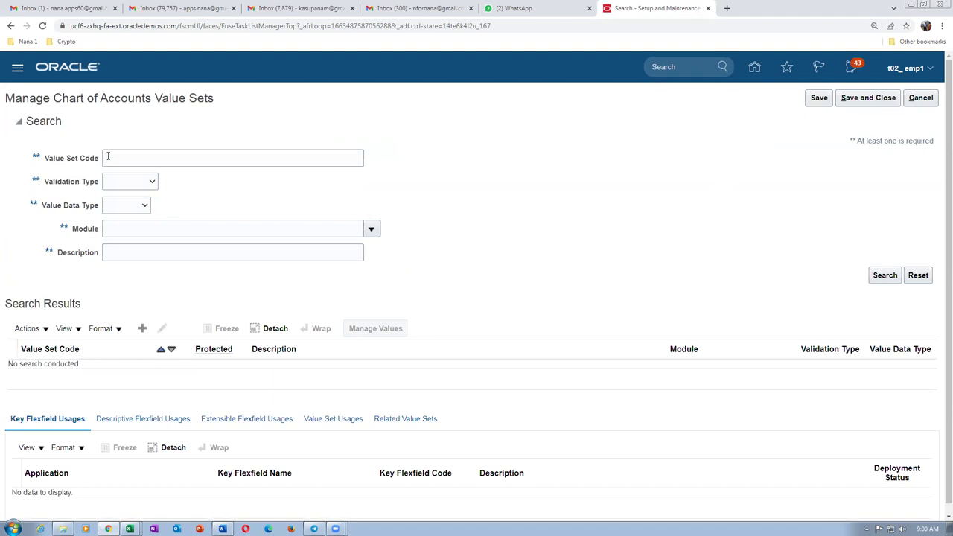
Search value set code t02 and open Manage Values for t02_Accounting_VS_3.
click(105, 157)
text(t02)
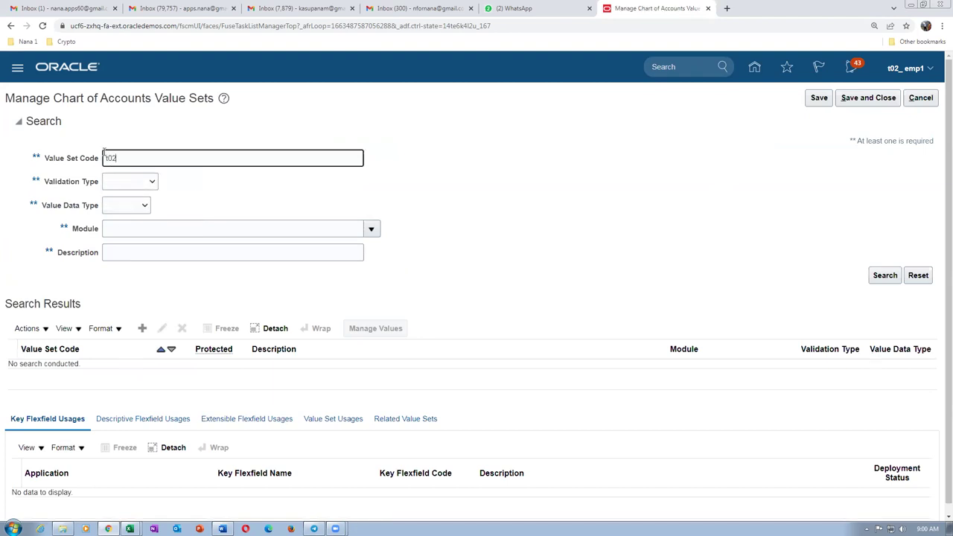
click(884, 275)
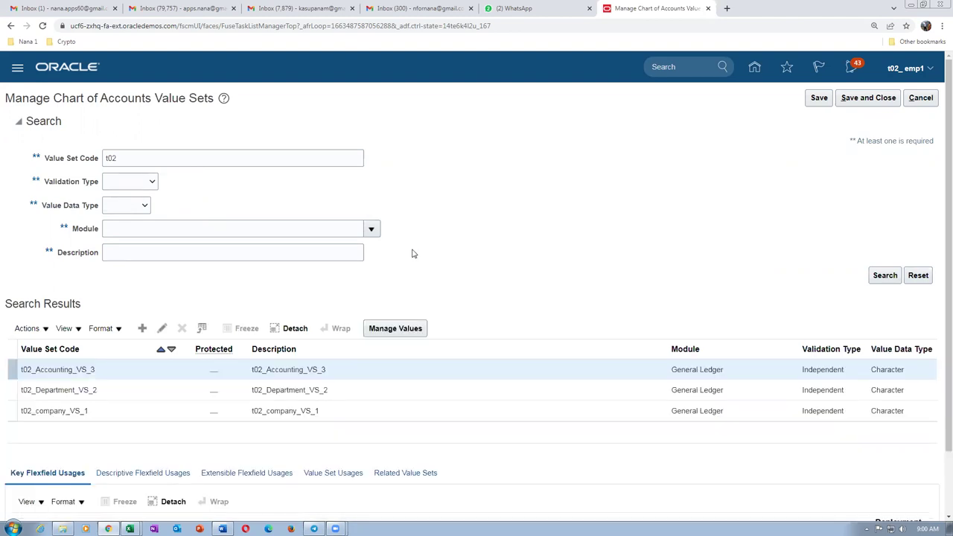
scroll(412, 252, down, 1)
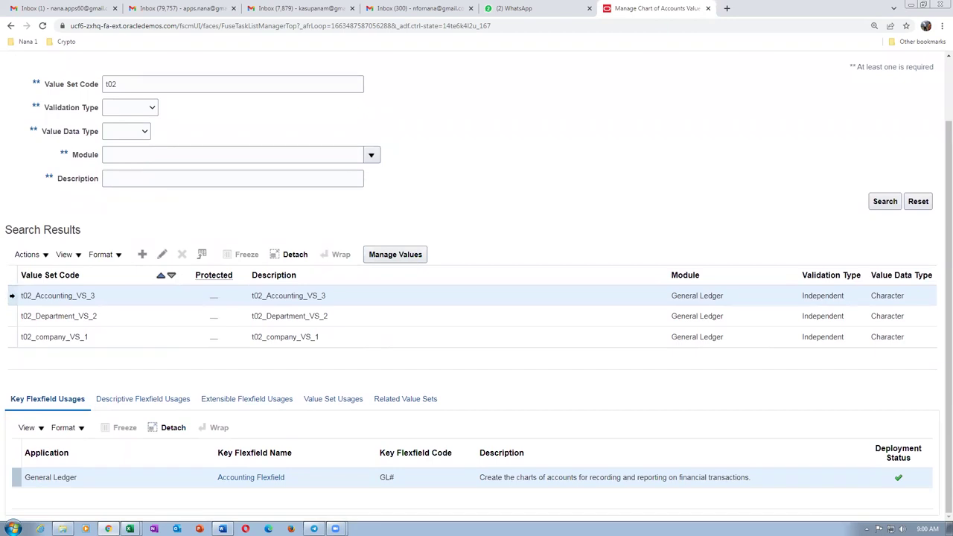
click(409, 256)
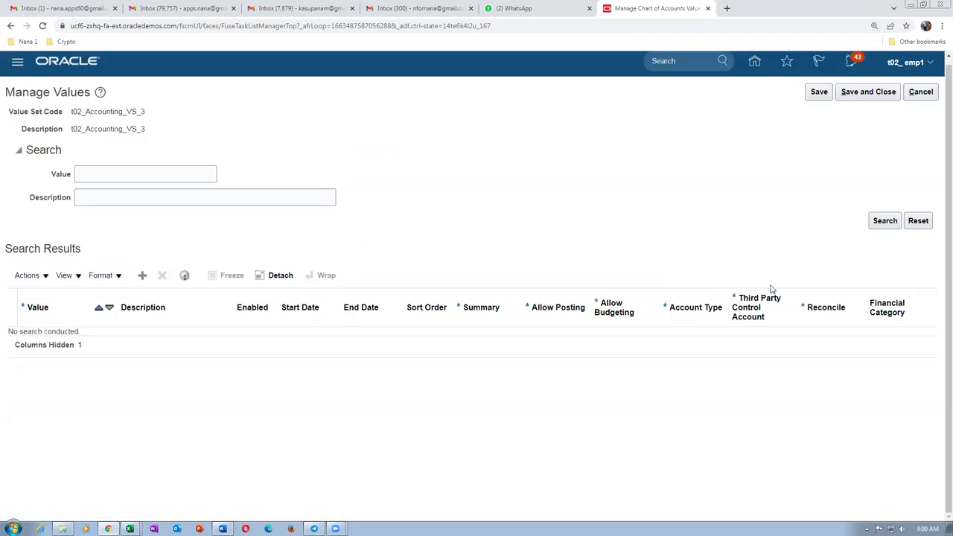
List existing values and add value 1004, description 1004, with account type Expense.
click(883, 223)
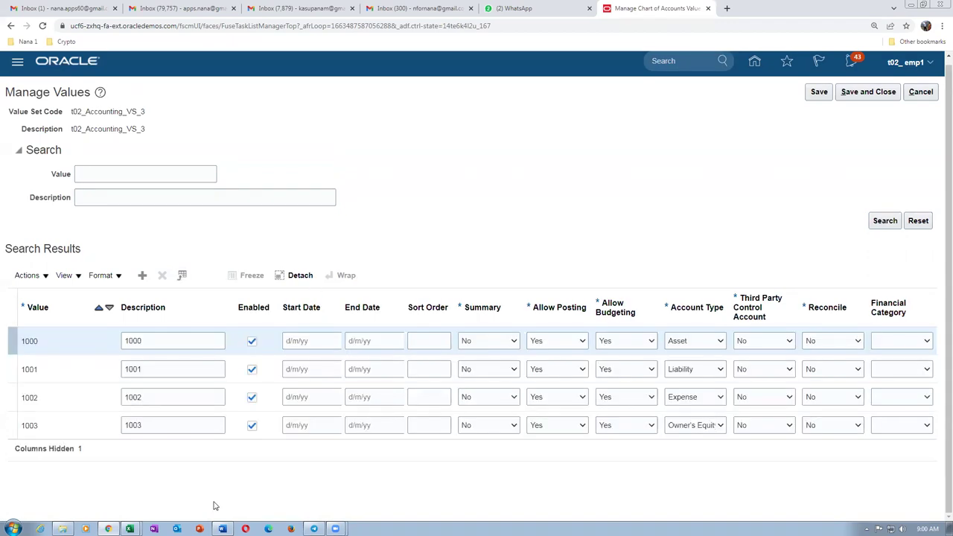
click(204, 275)
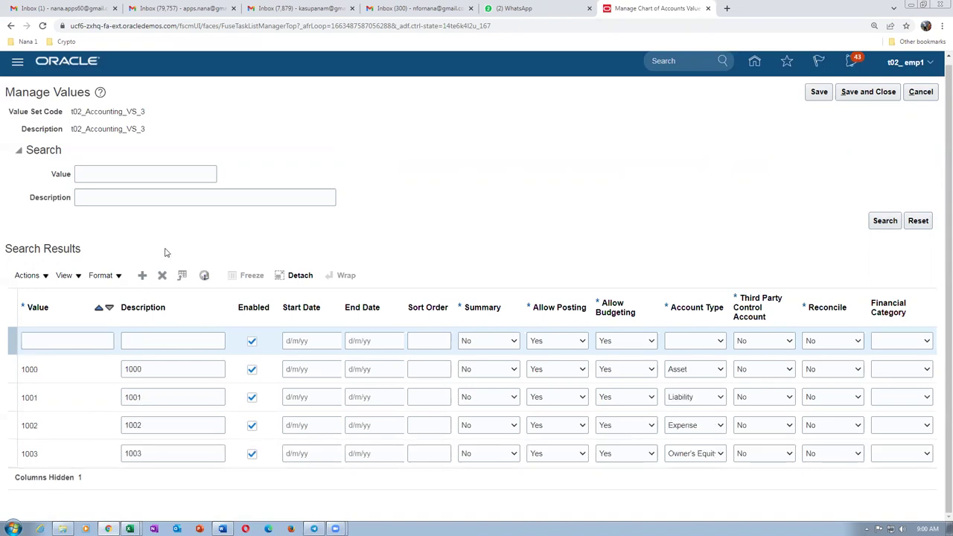
click(90, 342)
text(100)
key(Tab)
text(1004)
key(Tab)
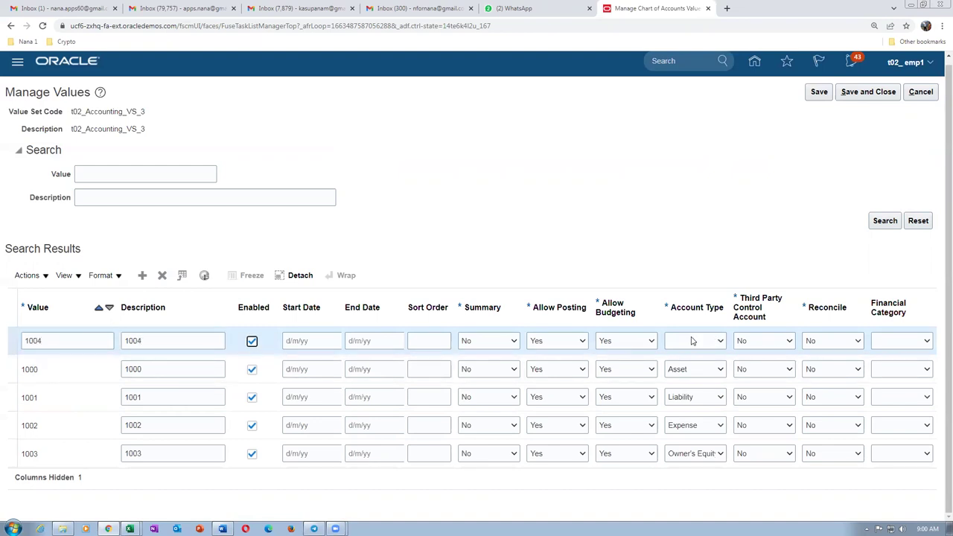
click(692, 341)
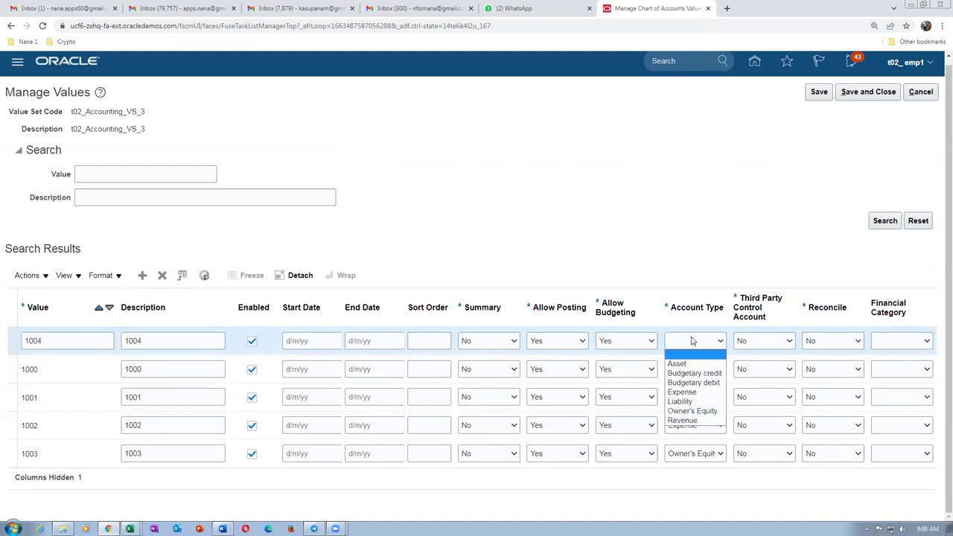
click(686, 395)
key(alt+Tab)
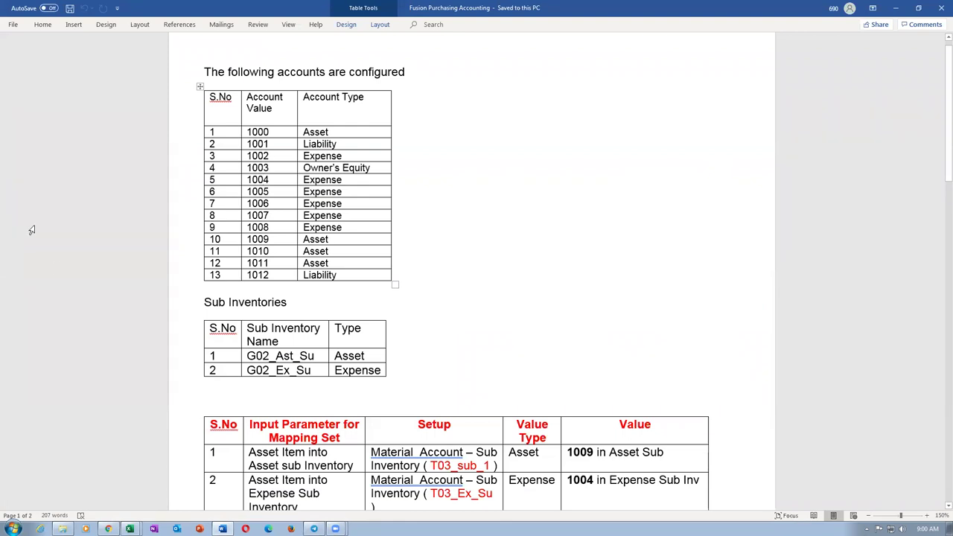
Check accounts 1005–1008 in the Word table, then add a new blank row to the Oracle values table.
drag(266, 192, 301, 233)
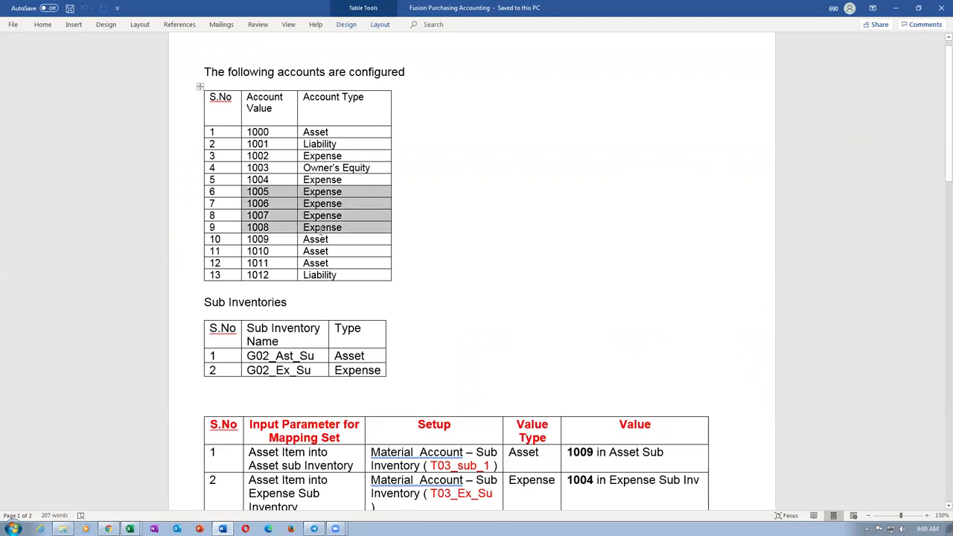
key(alt+Tab)
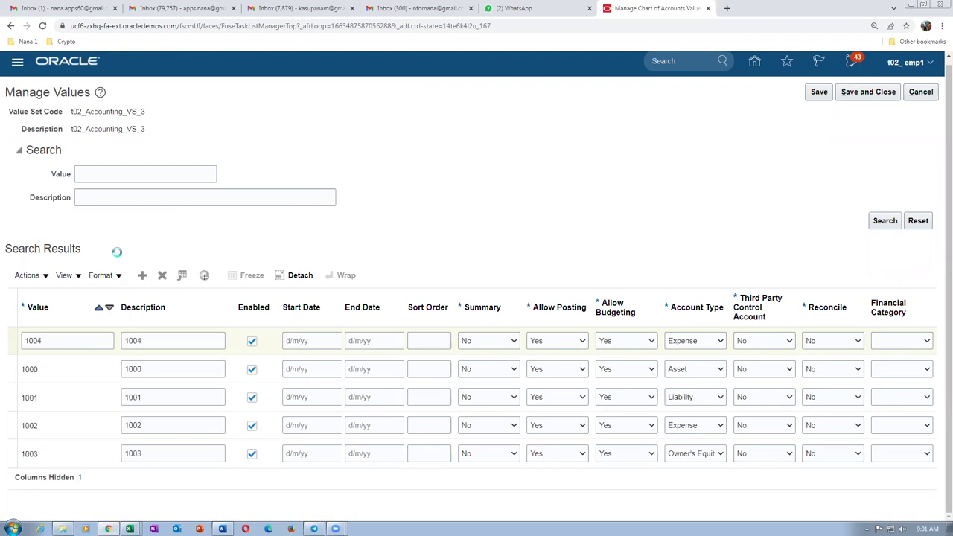
key(alt+Tab)
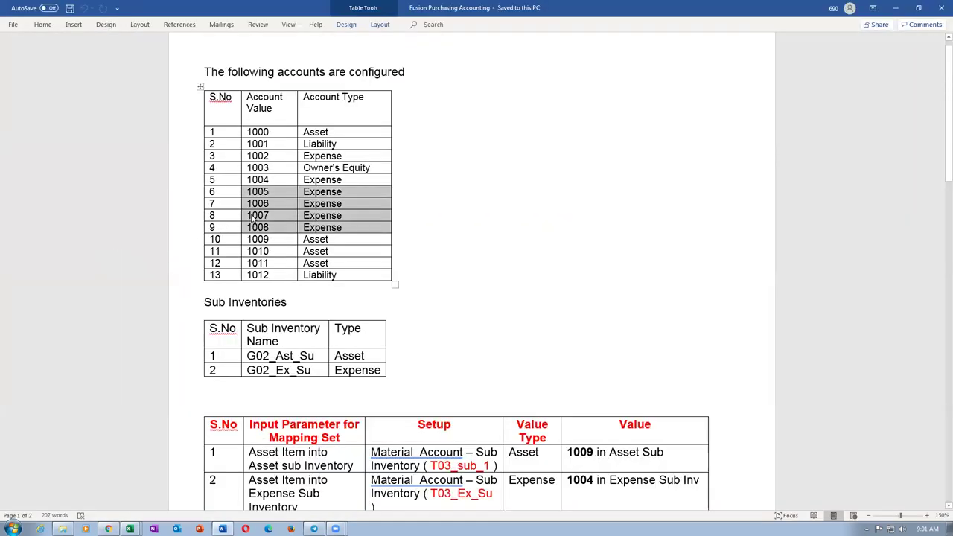
key(alt+Tab)
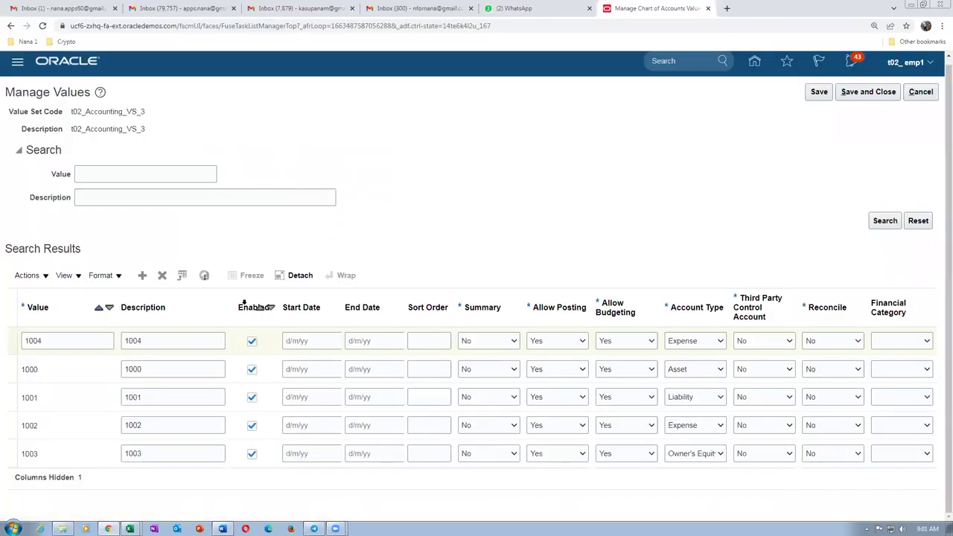
click(141, 275)
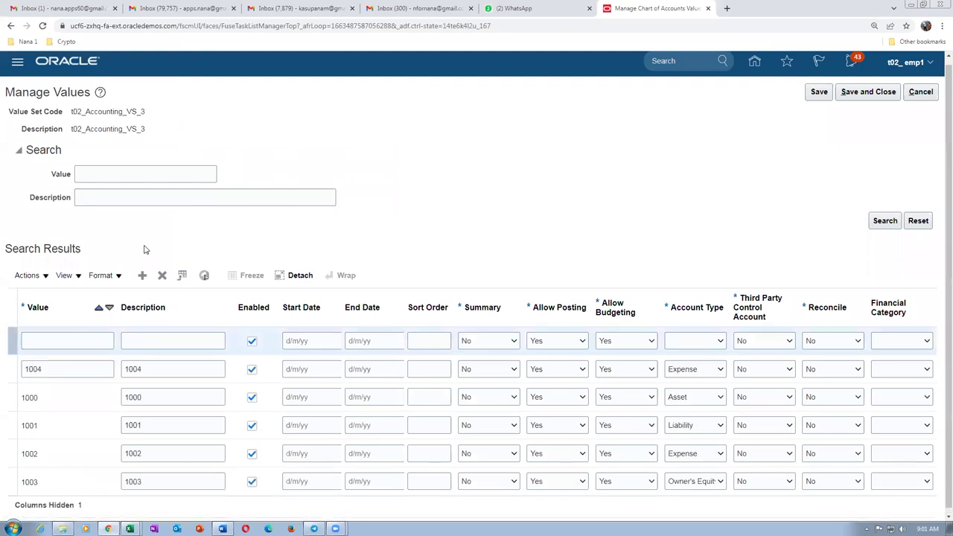
Add values 1005 and 1006, each described by its number, with account type Expense.
click(70, 343)
text(1005)
key(Tab)
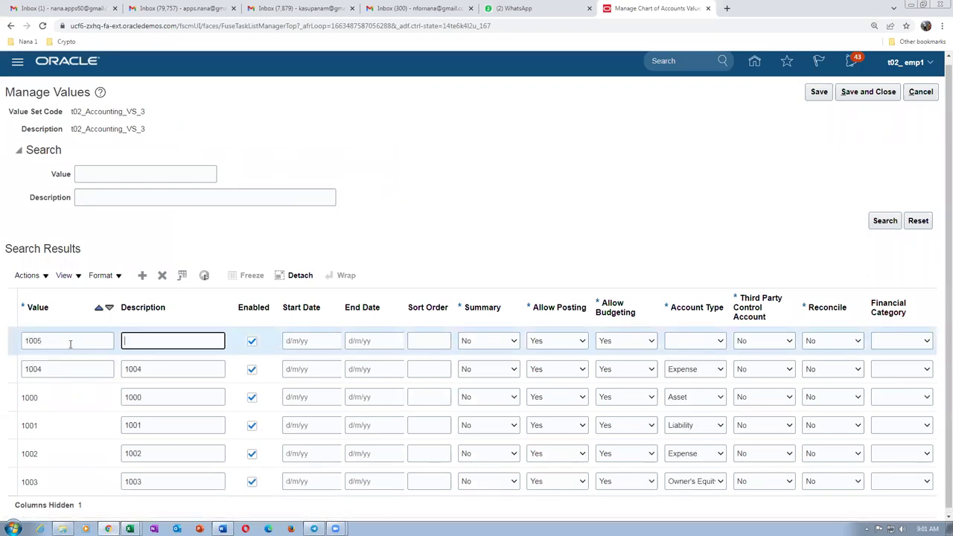
text(1005)
key(Tab)
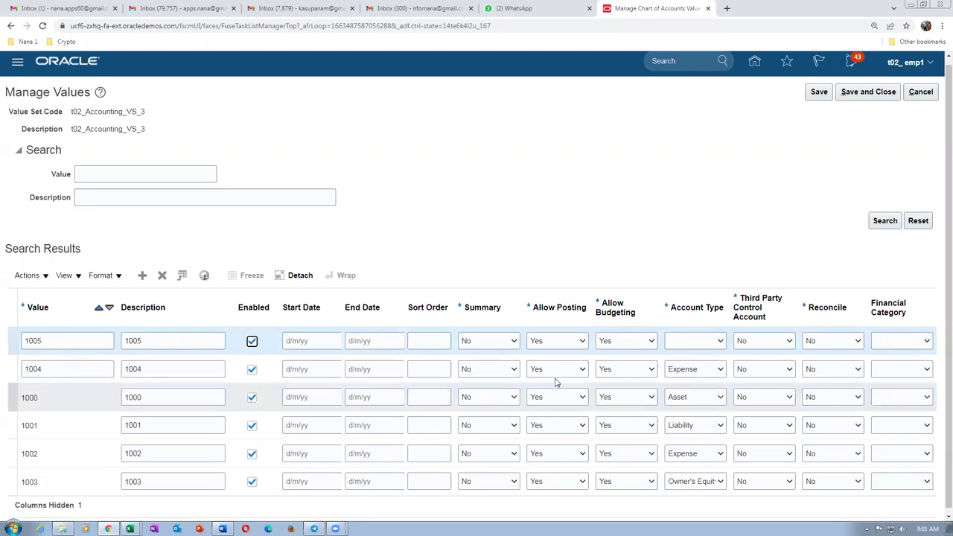
click(696, 347)
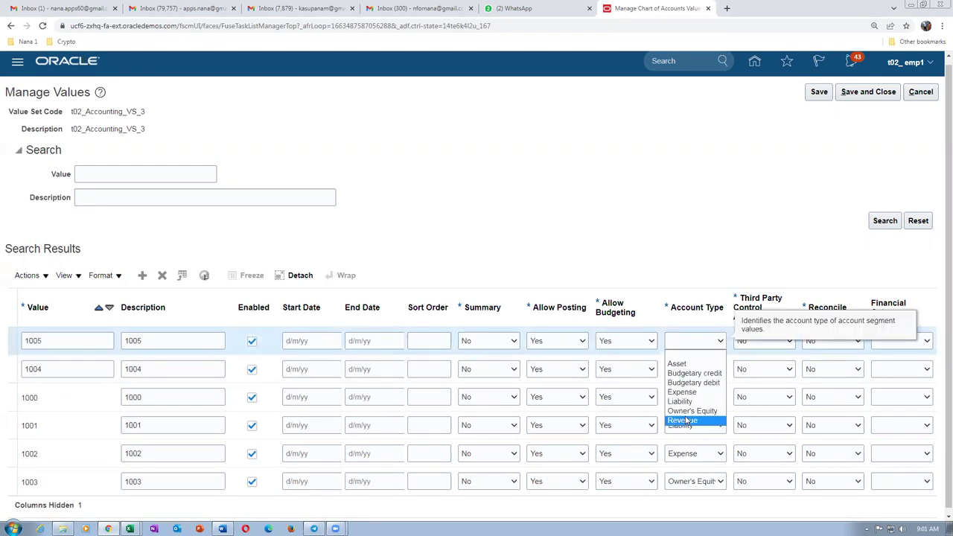
click(691, 393)
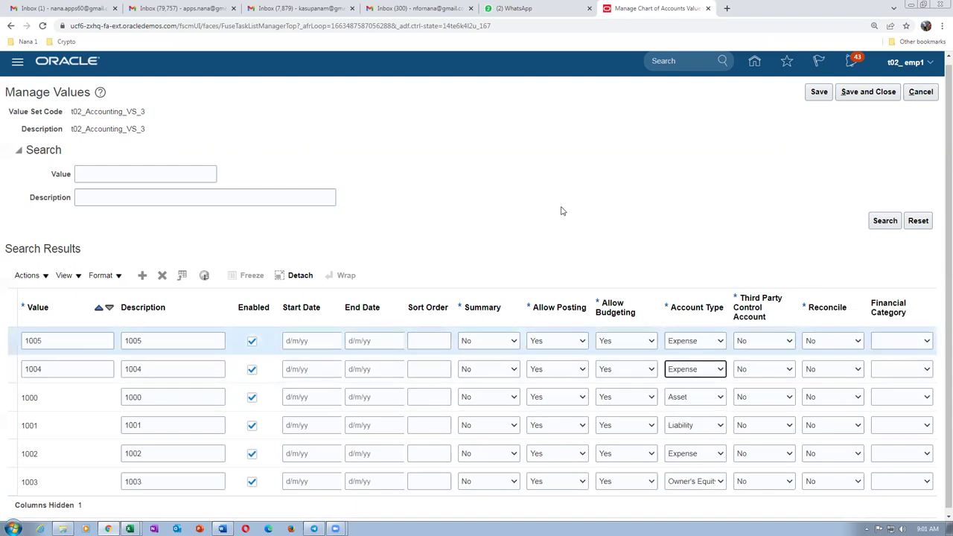
click(141, 275)
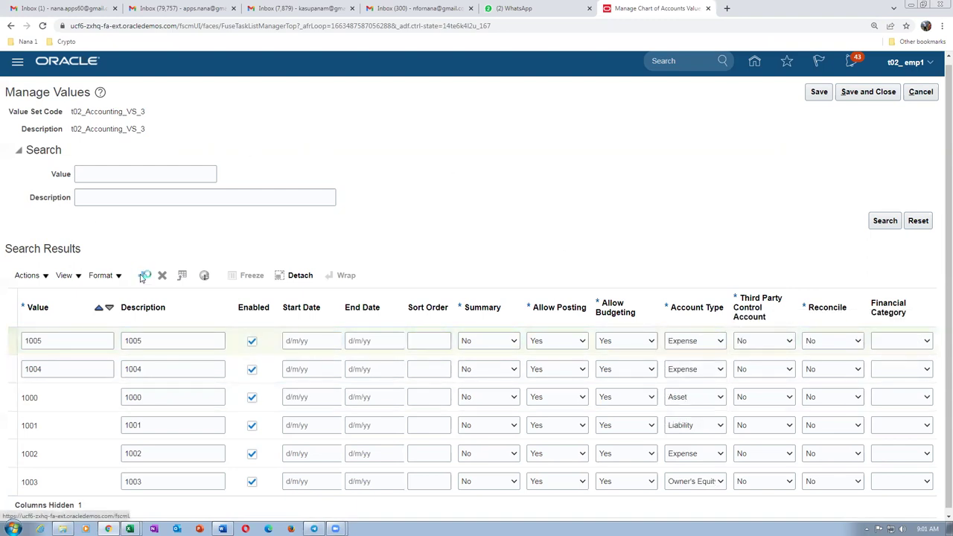
click(86, 333)
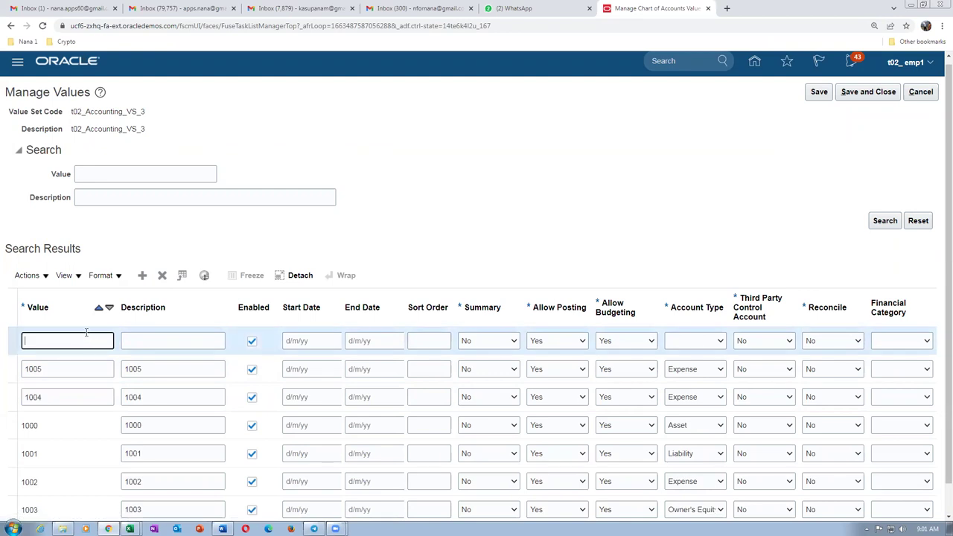
text(1006)
key(Tab)
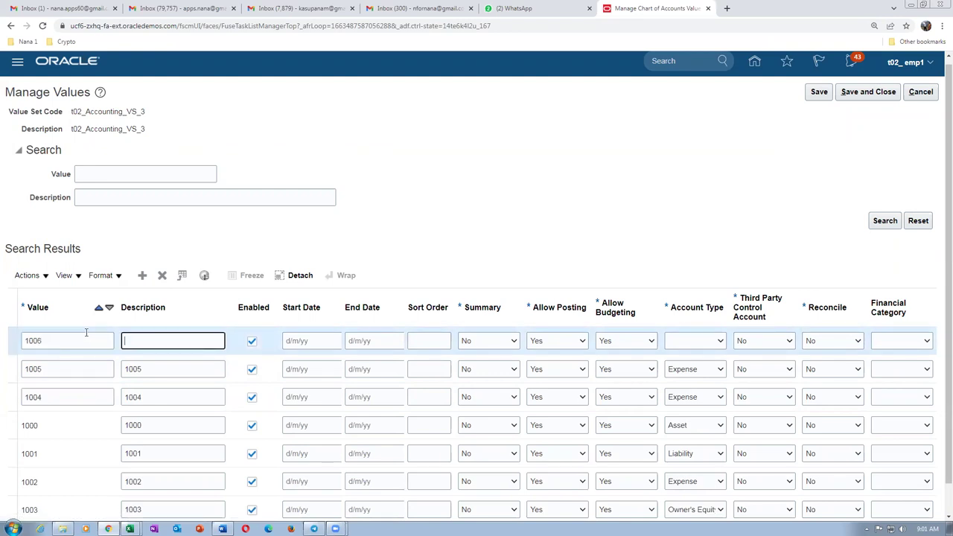
text(1006)
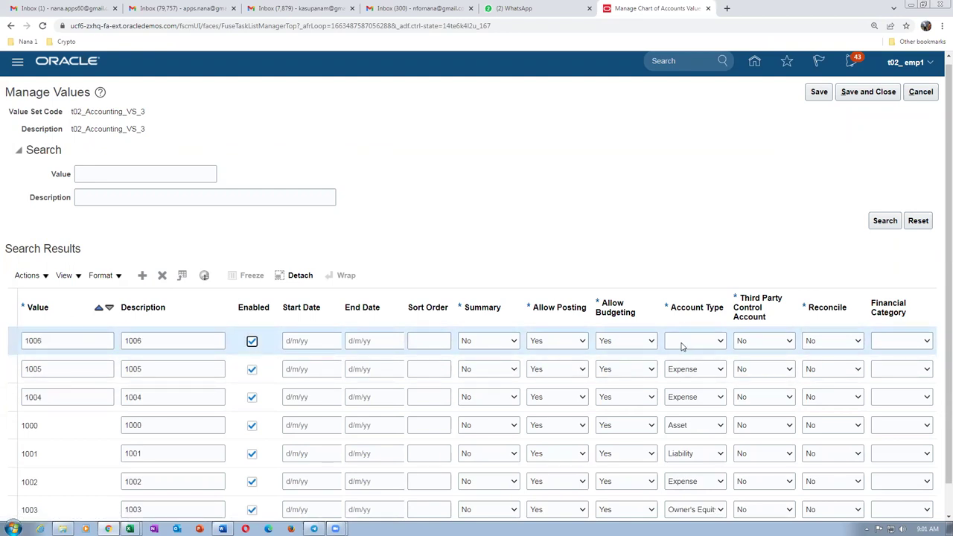
click(683, 346)
click(688, 391)
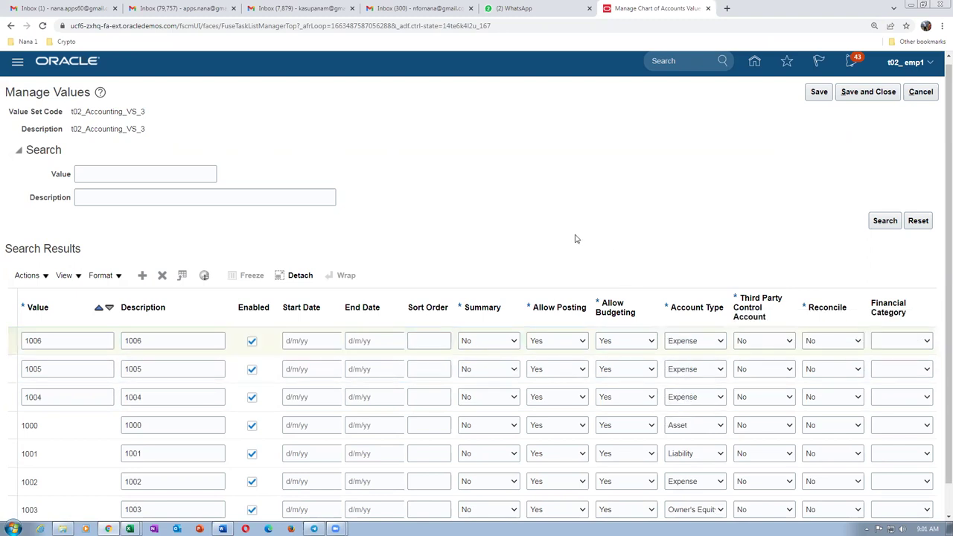
Add values 1007 and 1008, each with account type Expense.
click(144, 276)
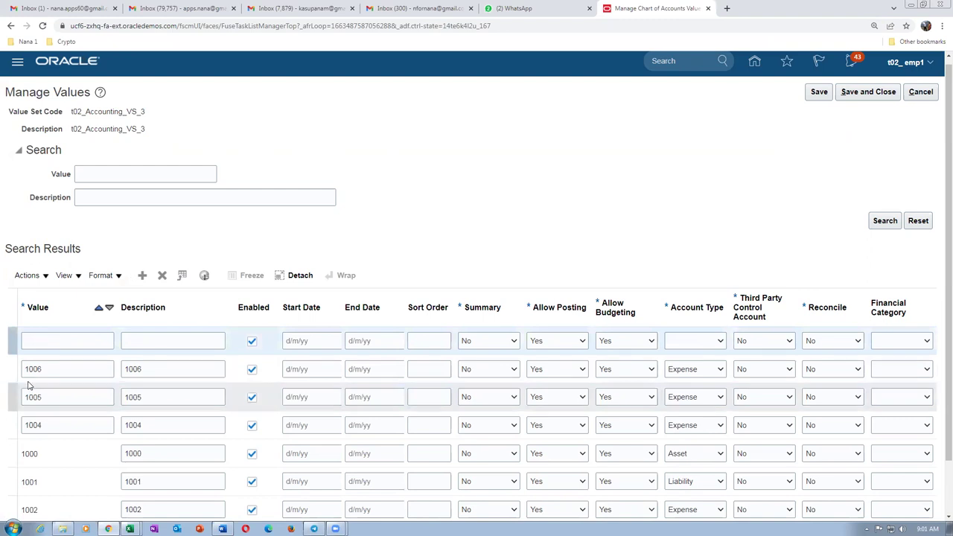
click(47, 338)
text(1007)
key(Tab)
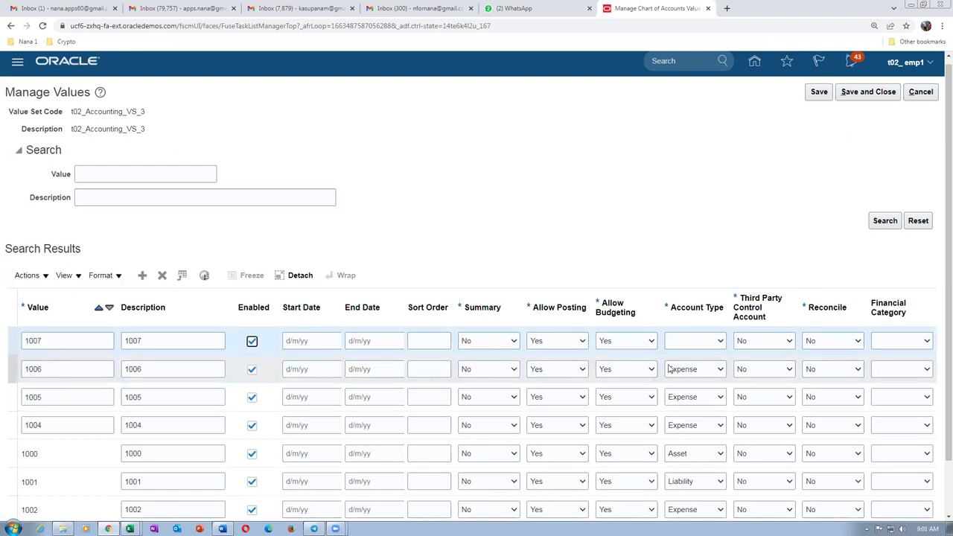
click(692, 340)
click(692, 393)
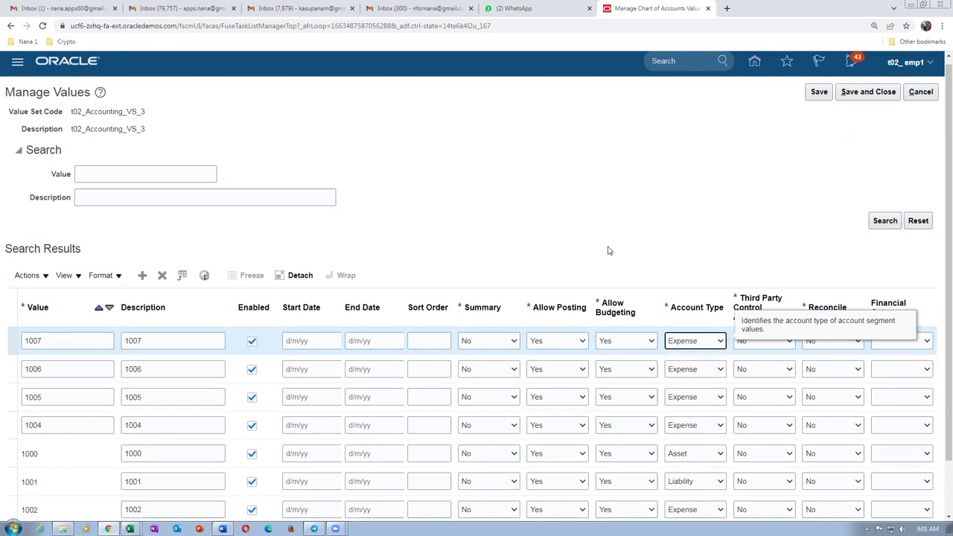
click(143, 277)
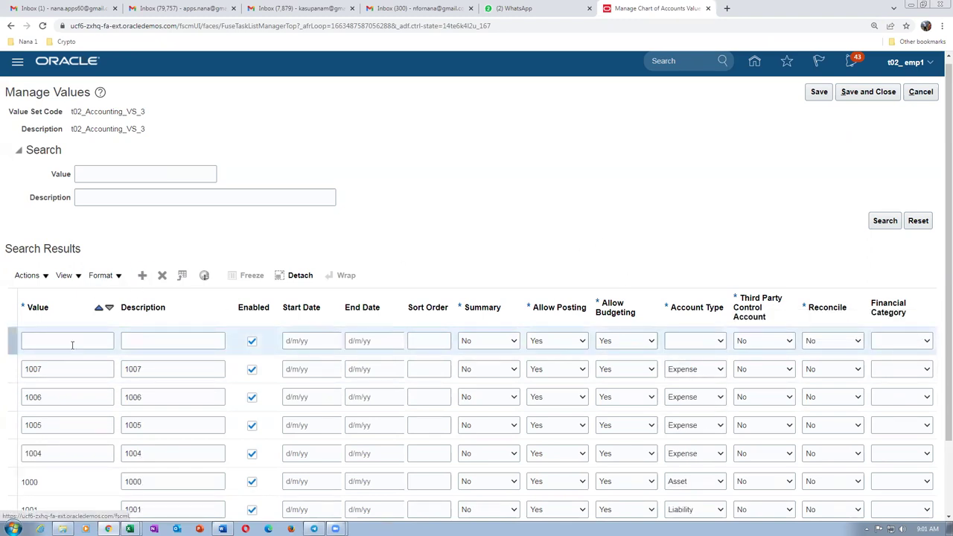
click(72, 341)
text(1008)
key(Tab)
text(1)
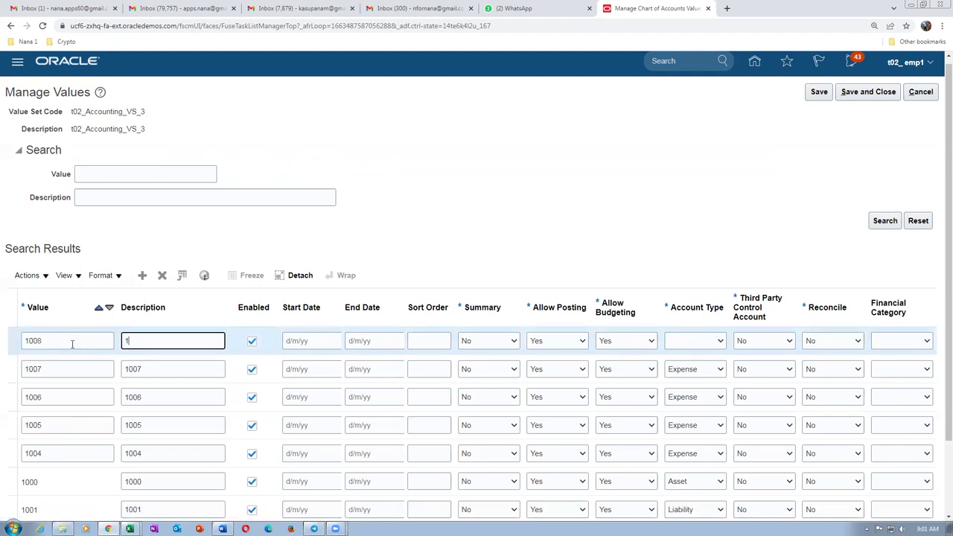
key(Tab)
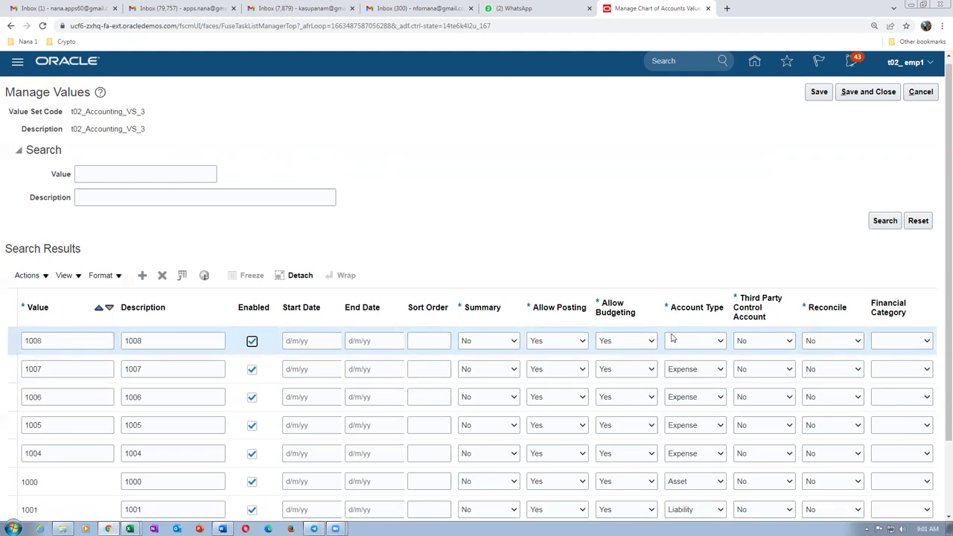
click(673, 340)
click(681, 391)
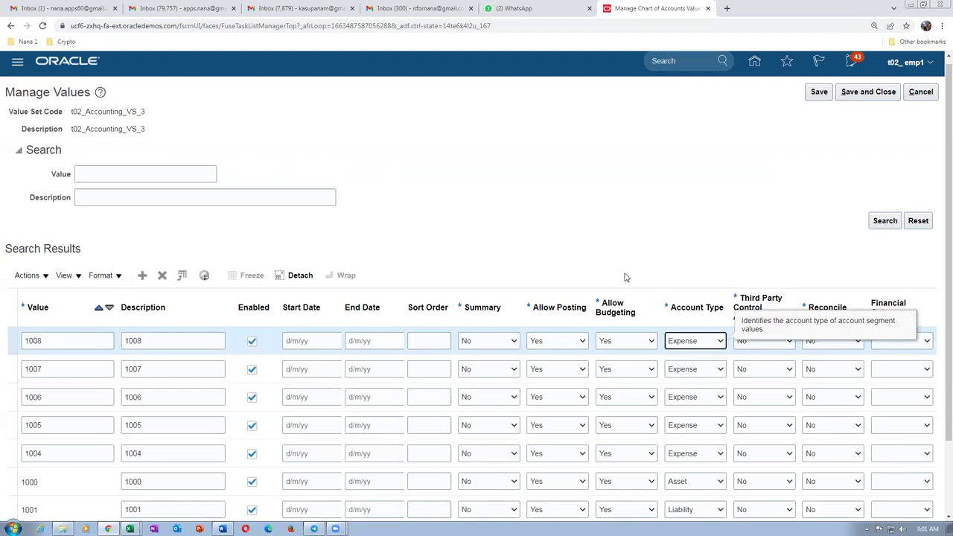
Check the next Asset accounts 1009–1011 in the Word table and add a blank value row.
key(alt+Tab)
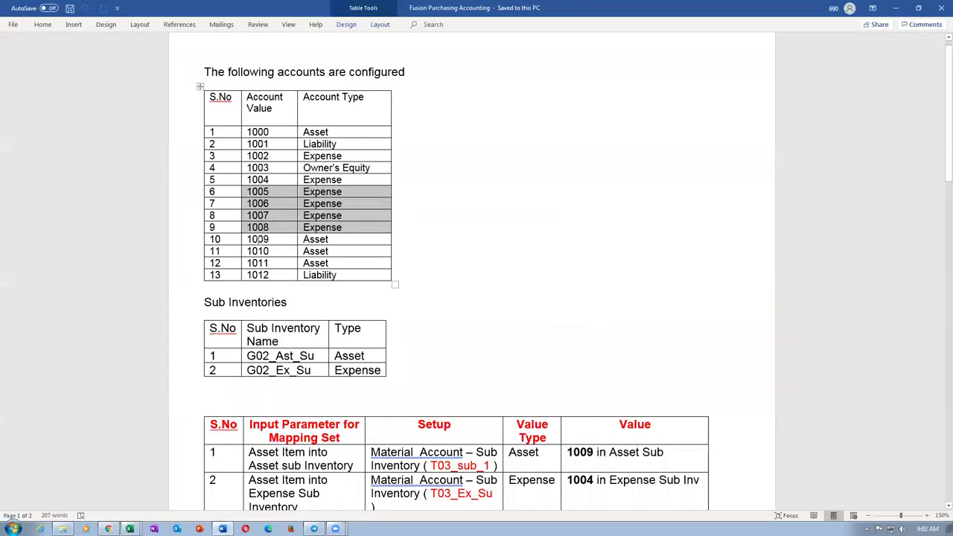
drag(248, 239, 337, 266)
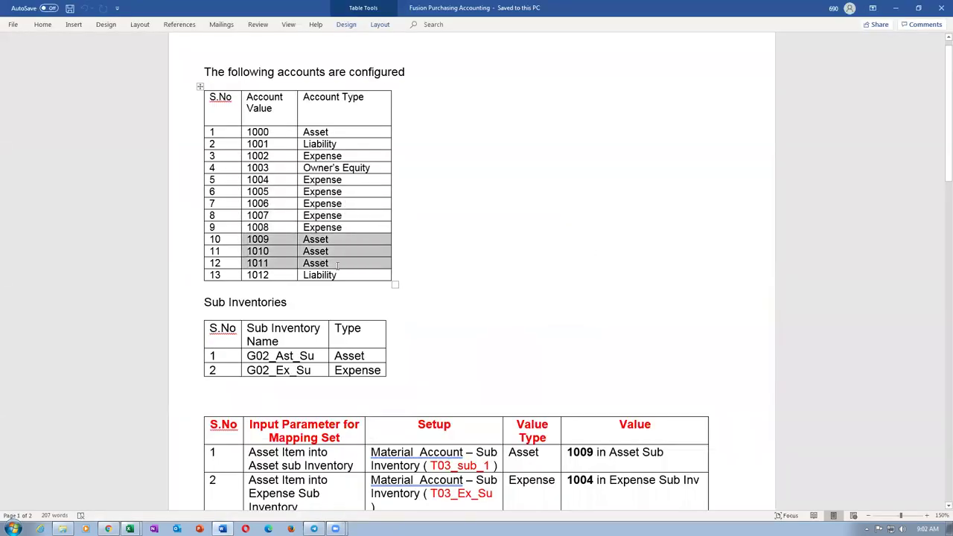
key(alt+Tab)
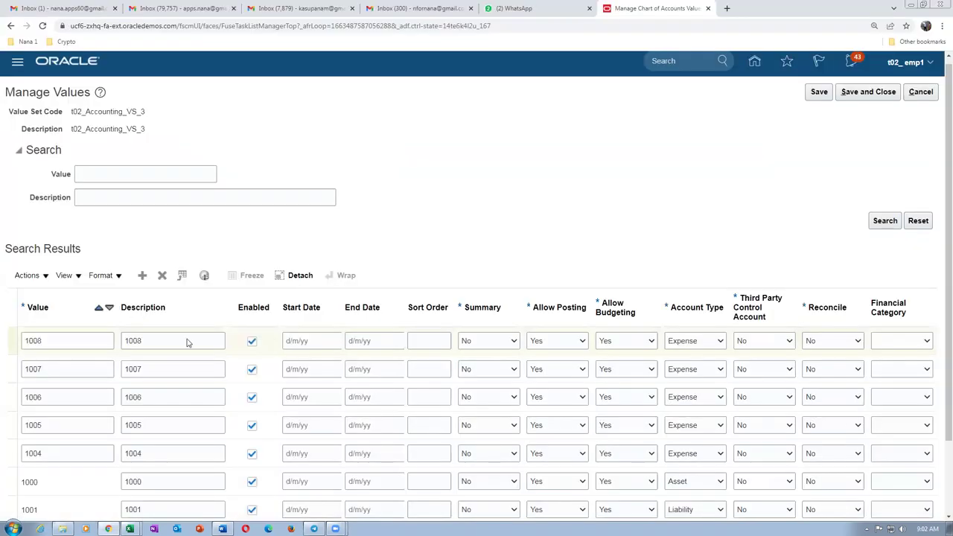
click(142, 275)
Add values 1009 and 1010, each described by its number, with account type Asset.
click(46, 340)
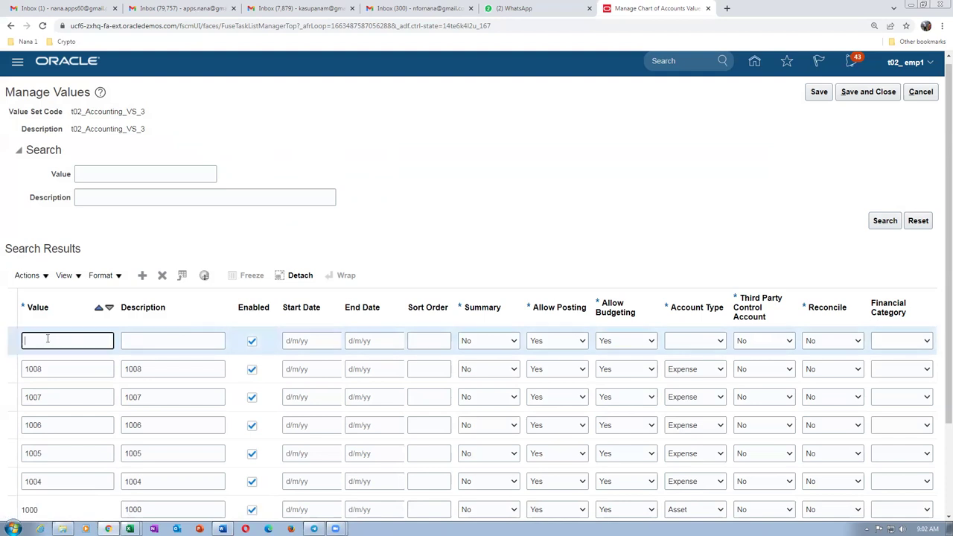
key(Tab)
text(1009)
key(Tab)
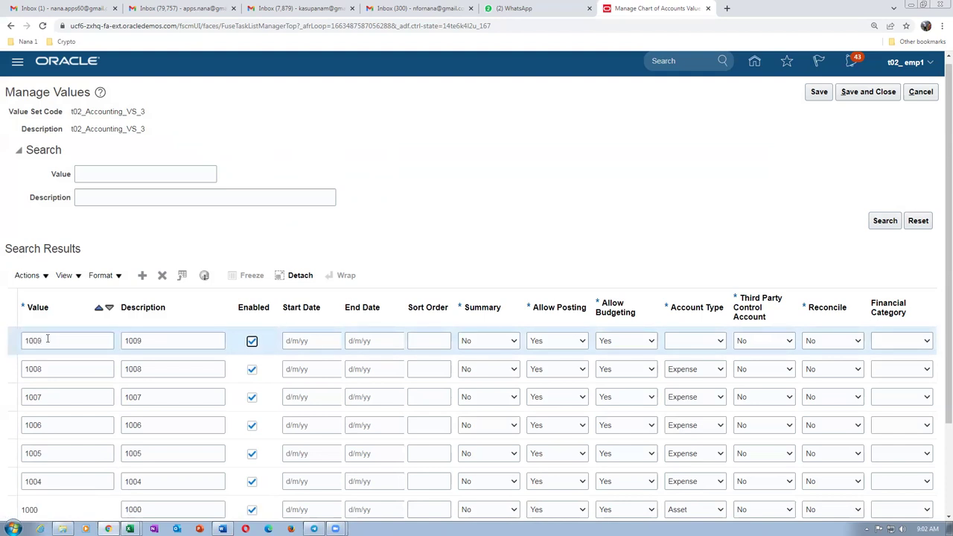
click(686, 343)
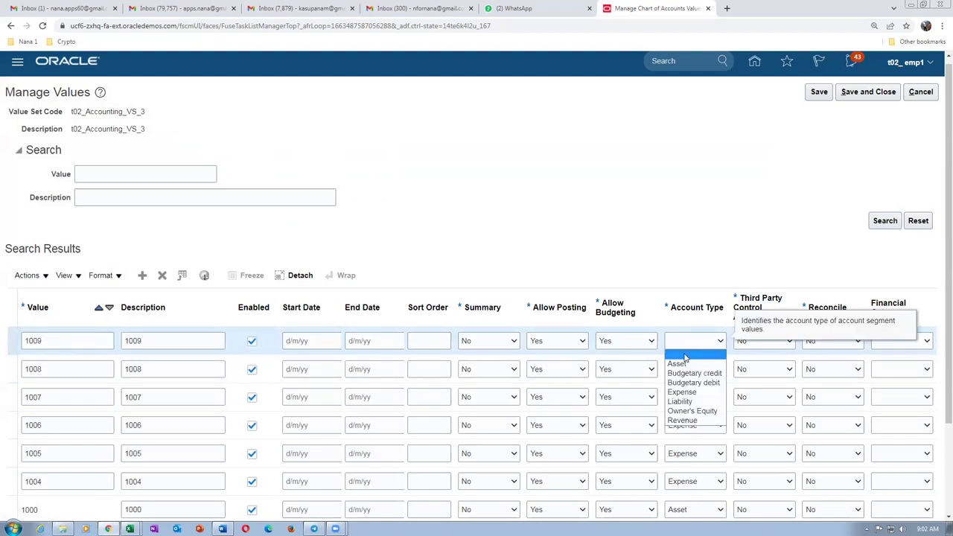
click(678, 363)
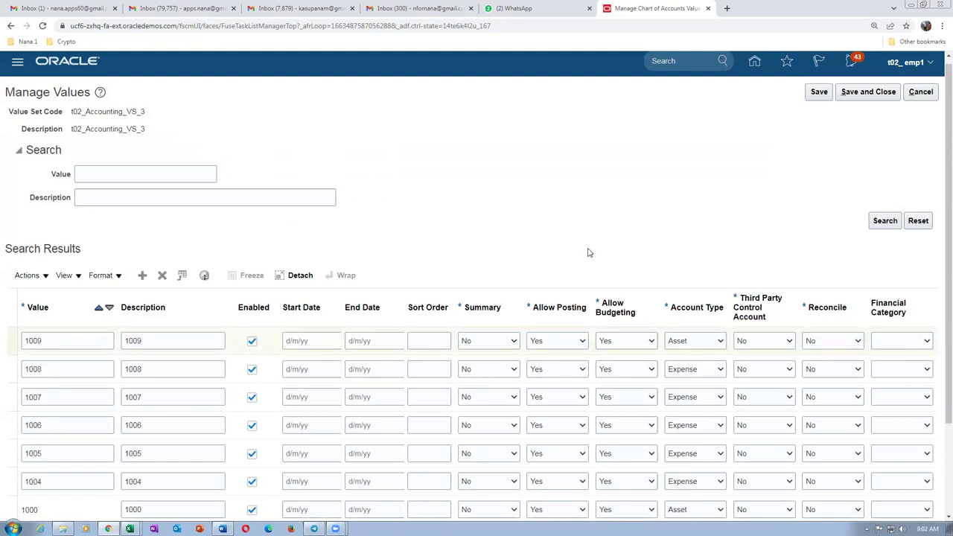
click(144, 276)
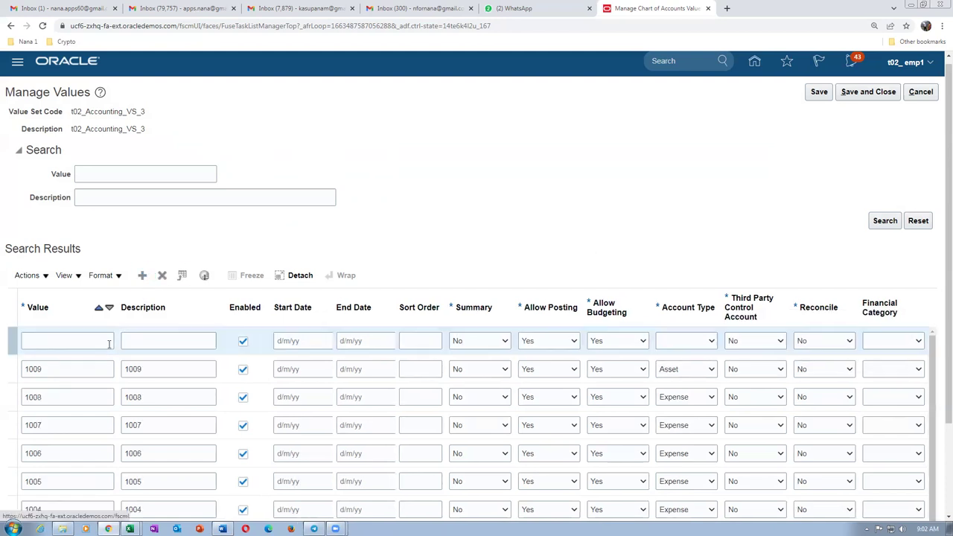
click(72, 342)
text(1010)
key(Tab)
text(1010)
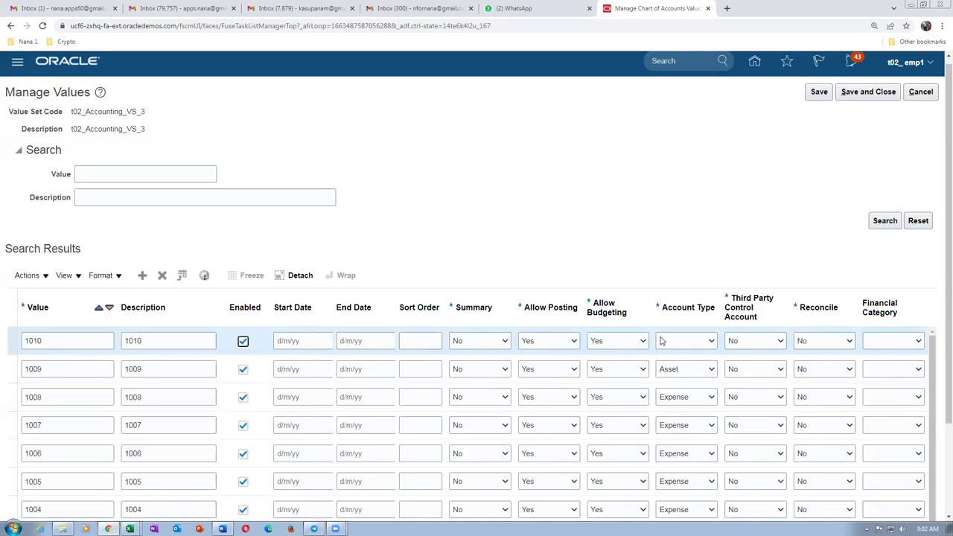
click(668, 341)
click(667, 364)
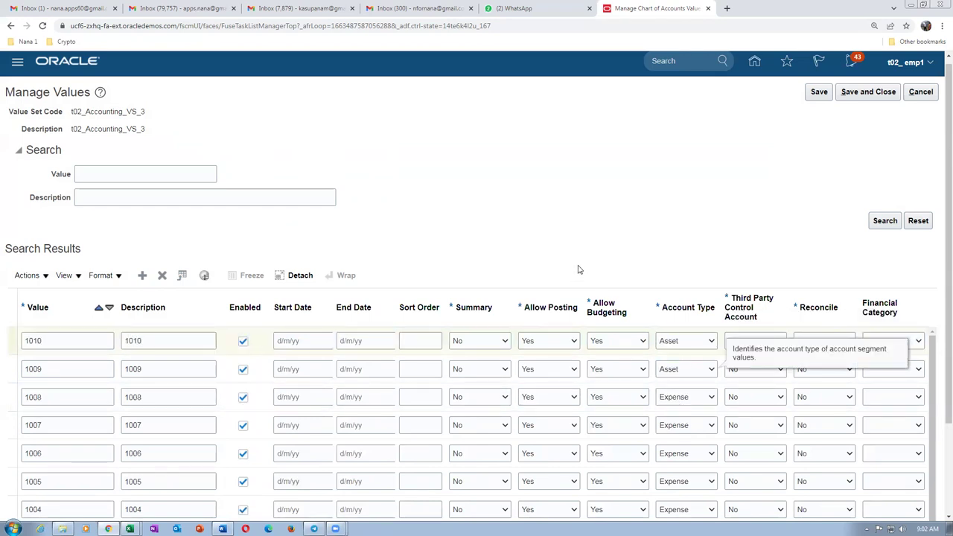
Add value 1011, described 1011, with account type Asset, then return to the Word accounts table.
click(141, 279)
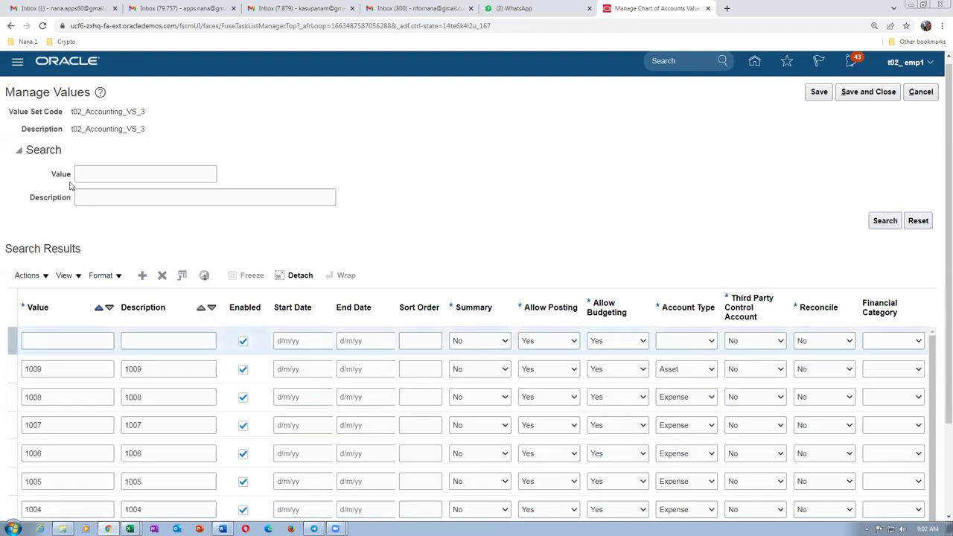
click(60, 338)
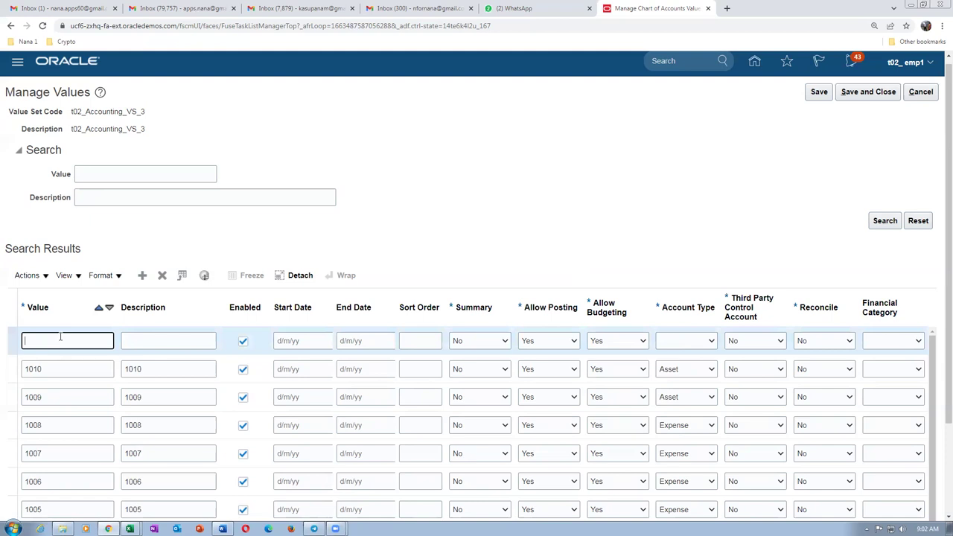
text(1011)
key(Tab)
text(1011)
key(Tab)
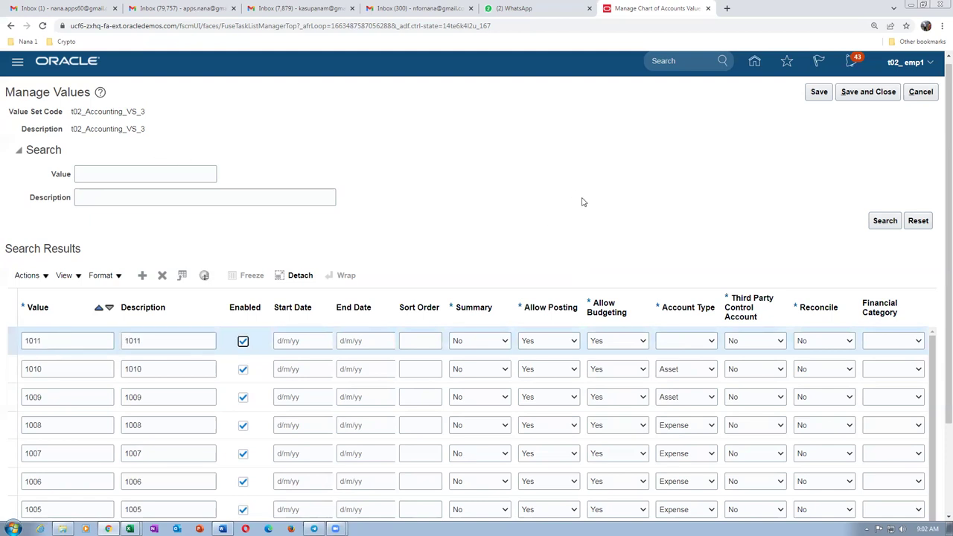
click(678, 341)
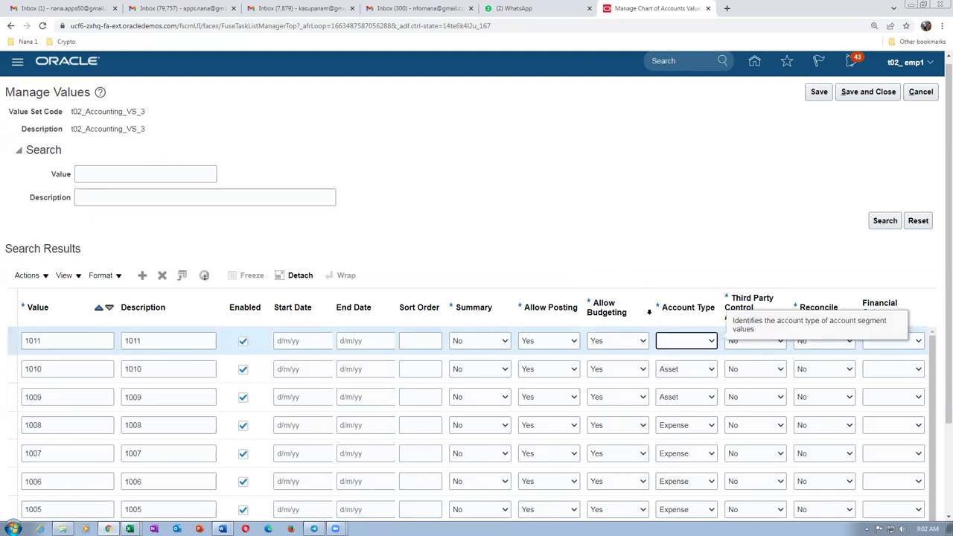
click(681, 344)
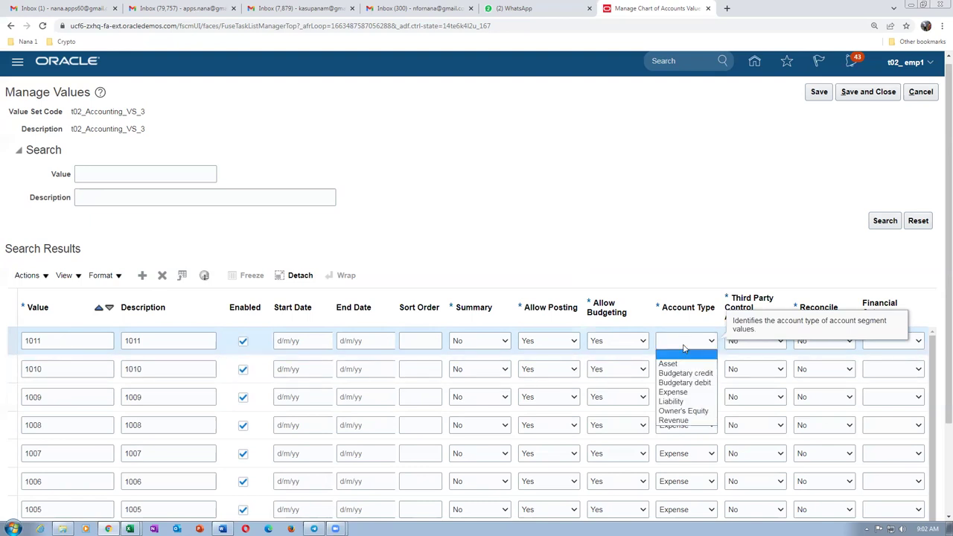
click(677, 365)
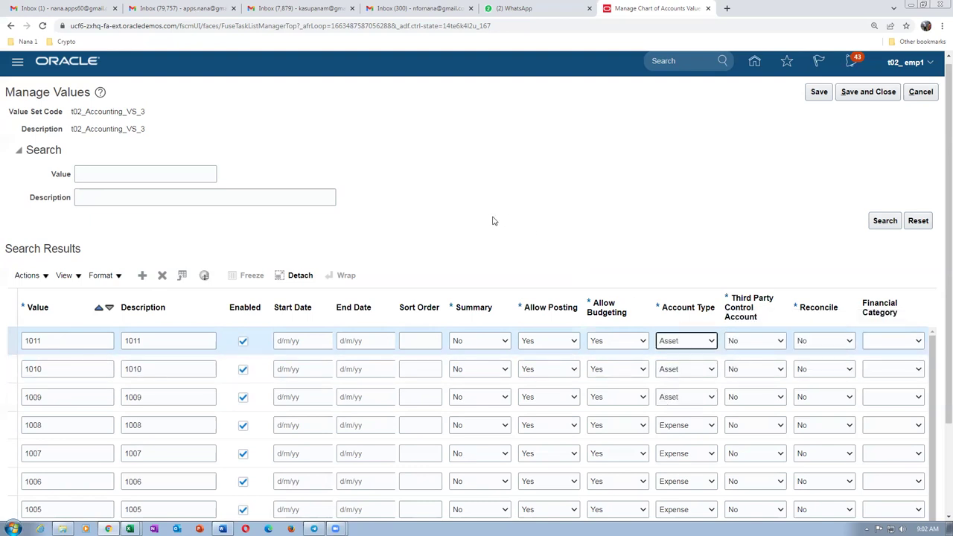
key(alt+Tab)
click(268, 274)
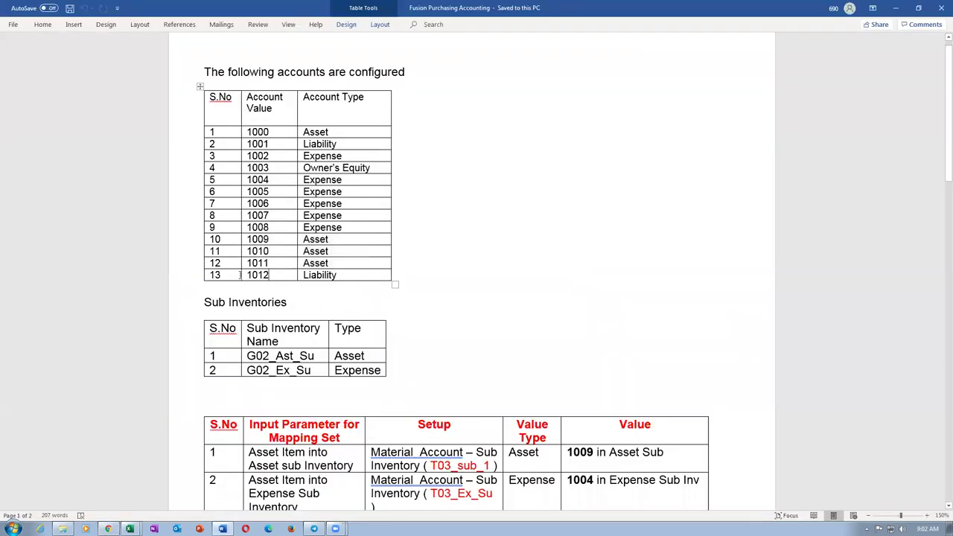
click(228, 274)
drag(244, 275, 372, 266)
click(342, 144)
drag(244, 144, 335, 145)
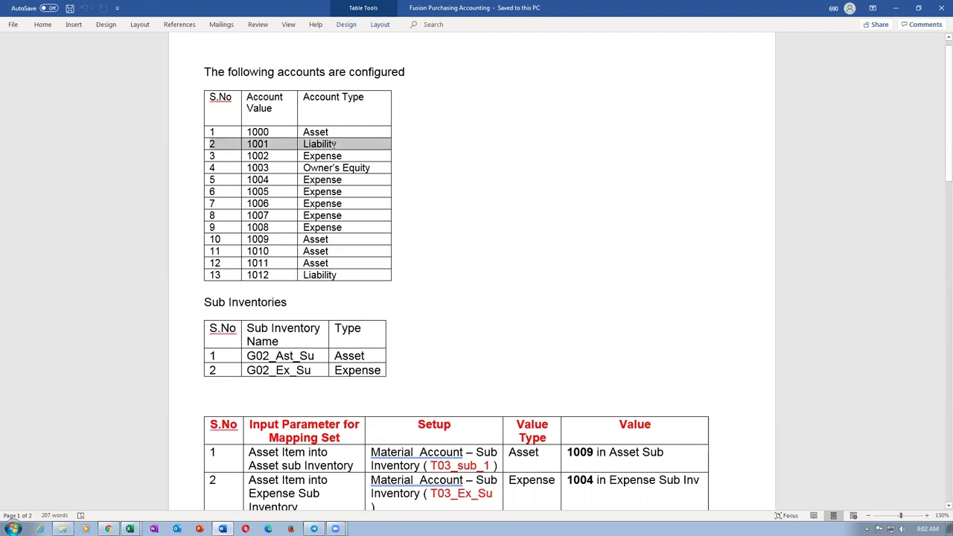
drag(232, 275, 304, 279)
key(alt+Tab)
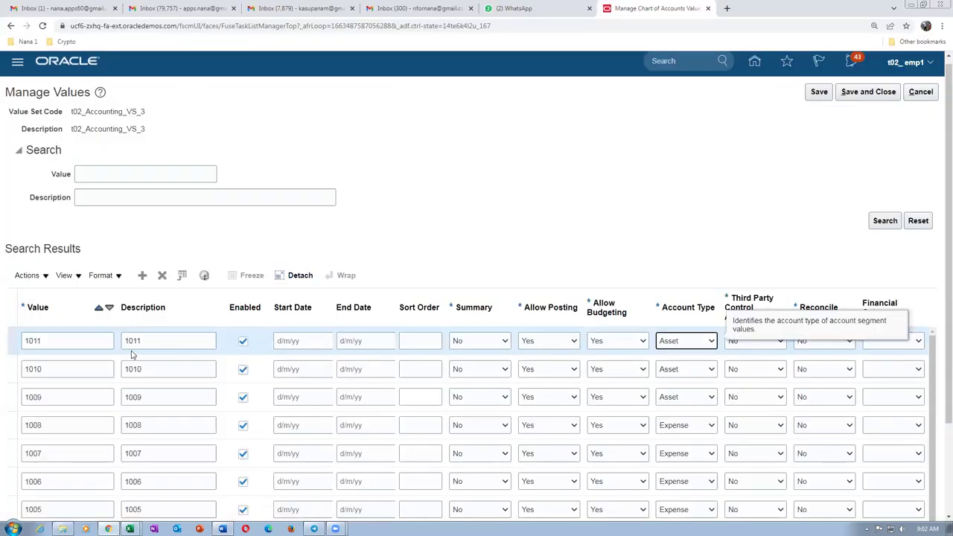
Add value 1012, described 1012, with account type Liability, then save and close the value set.
click(143, 275)
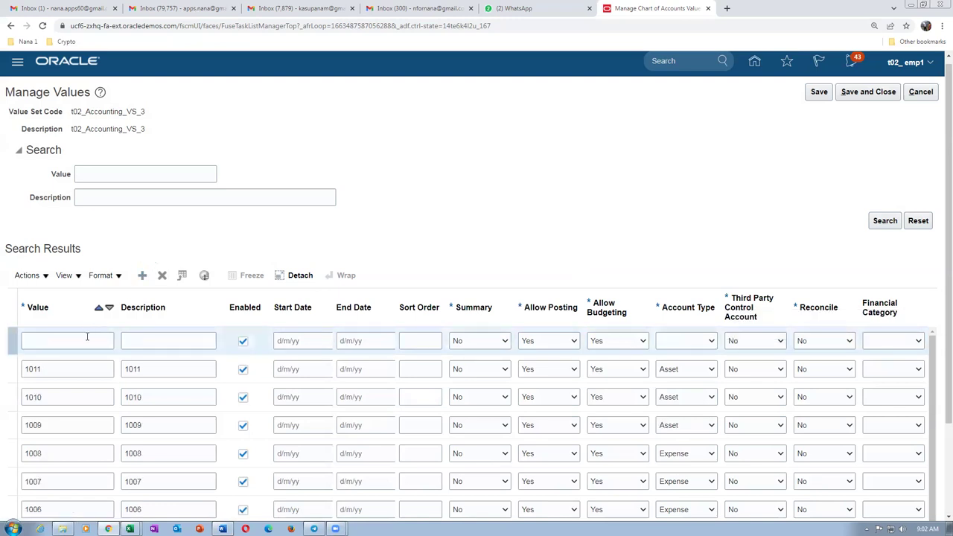
click(83, 339)
key(Tab)
text(1012)
key(Tab)
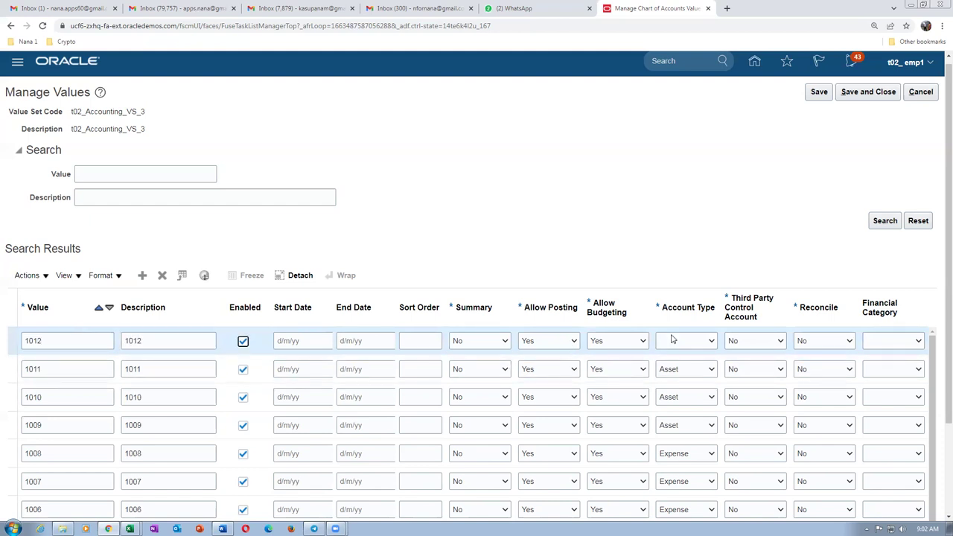
click(677, 342)
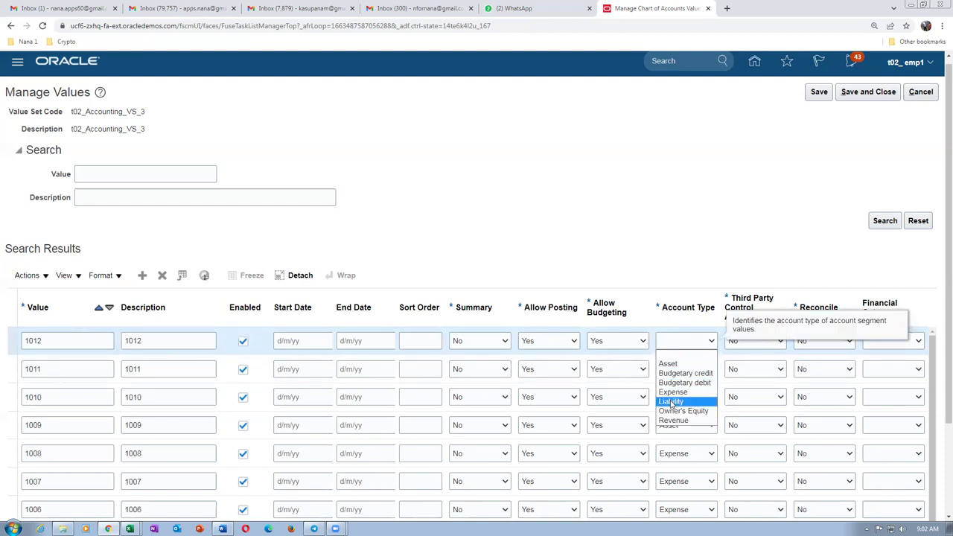
click(673, 401)
click(482, 218)
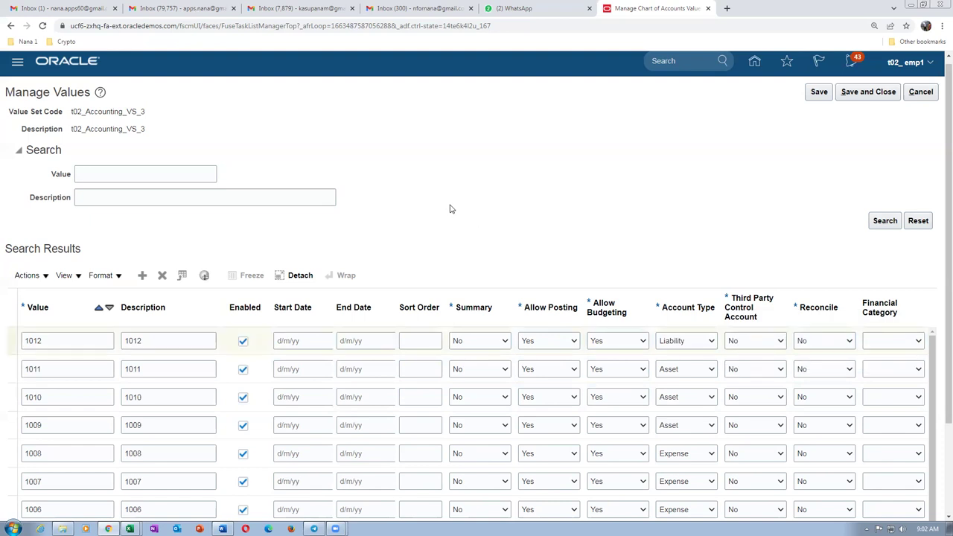
click(868, 92)
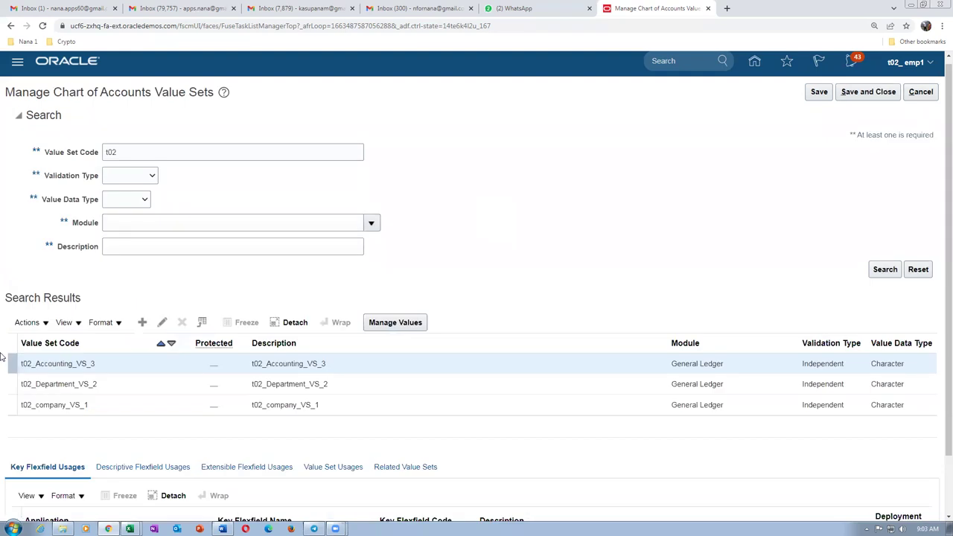
Reopen t02_Accounting_VS_3, review values 1000–1012, and exit without saving.
click(402, 323)
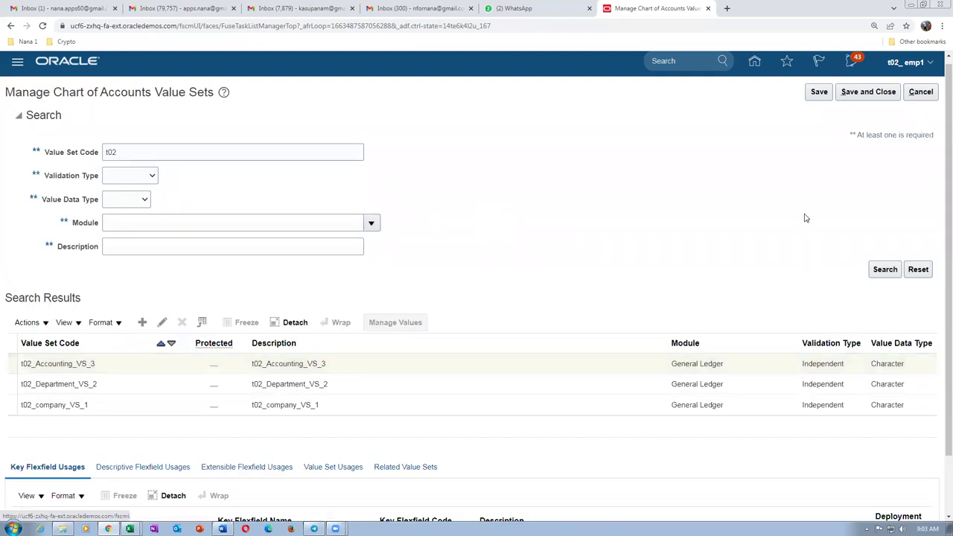
click(882, 221)
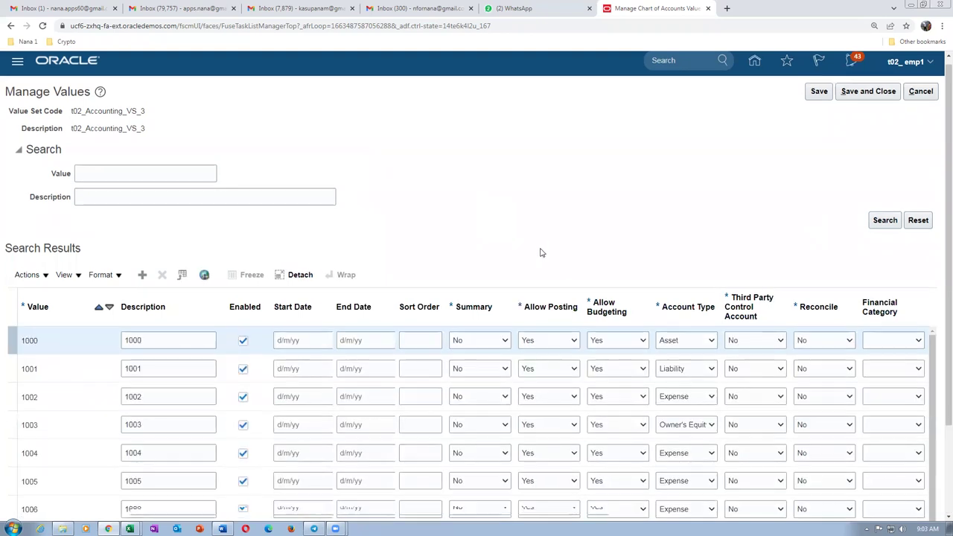
scroll(541, 254, down, 3)
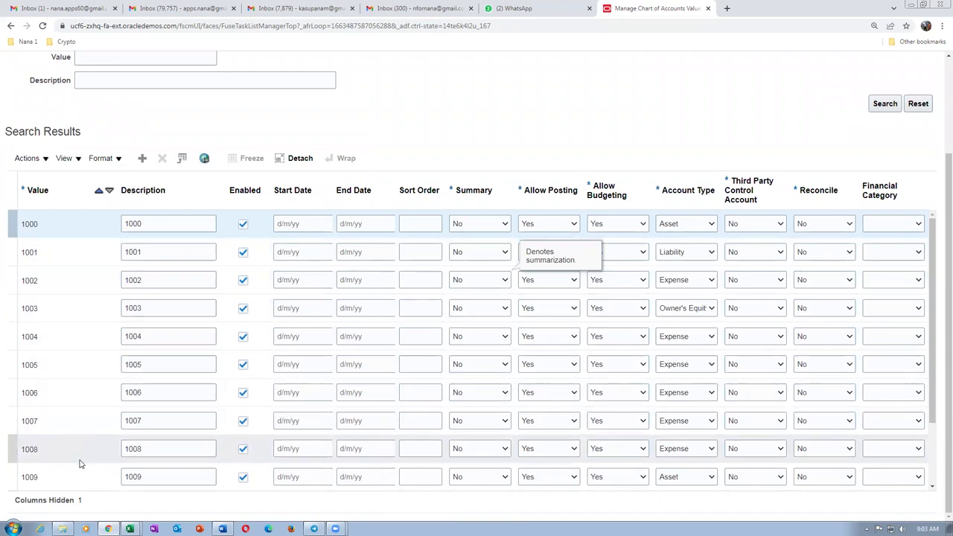
scroll(78, 464, down, 2)
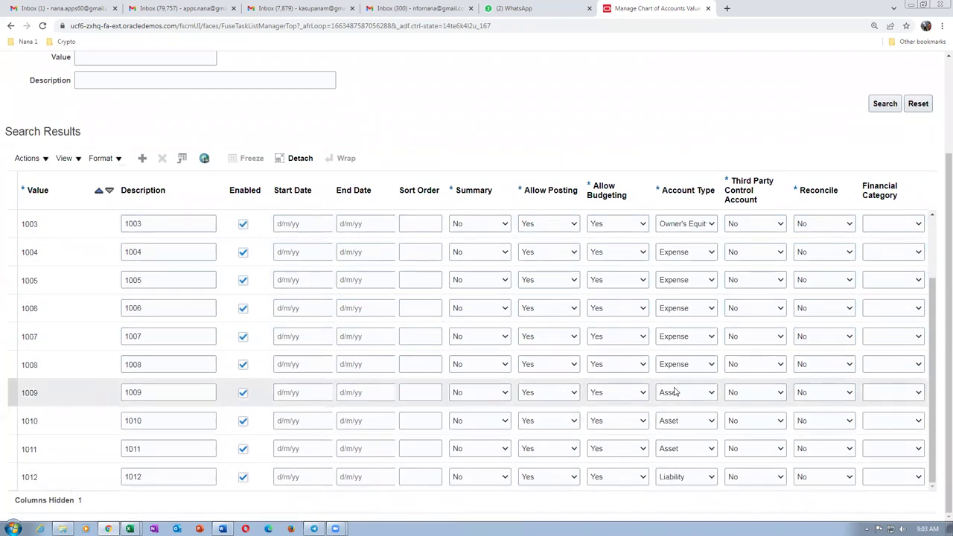
scroll(685, 258, up, 4)
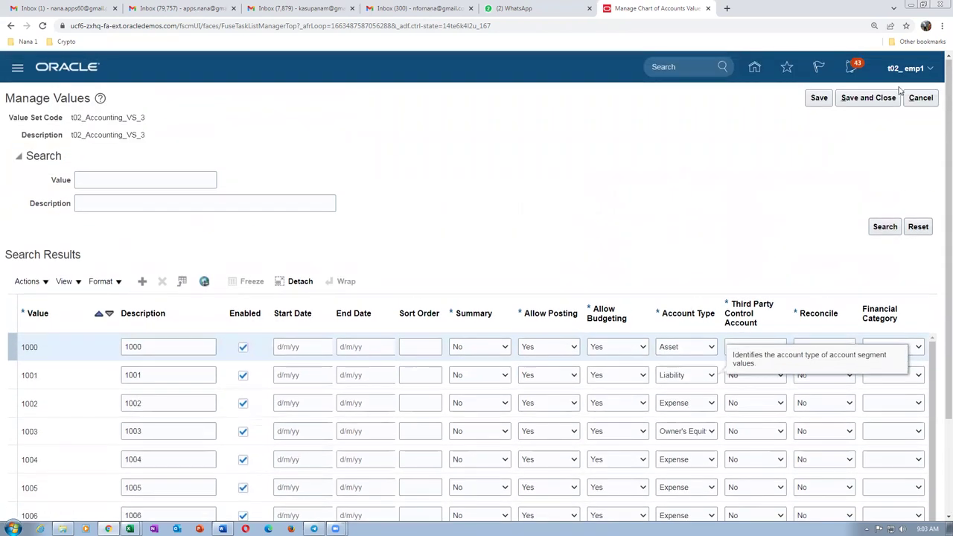
click(923, 95)
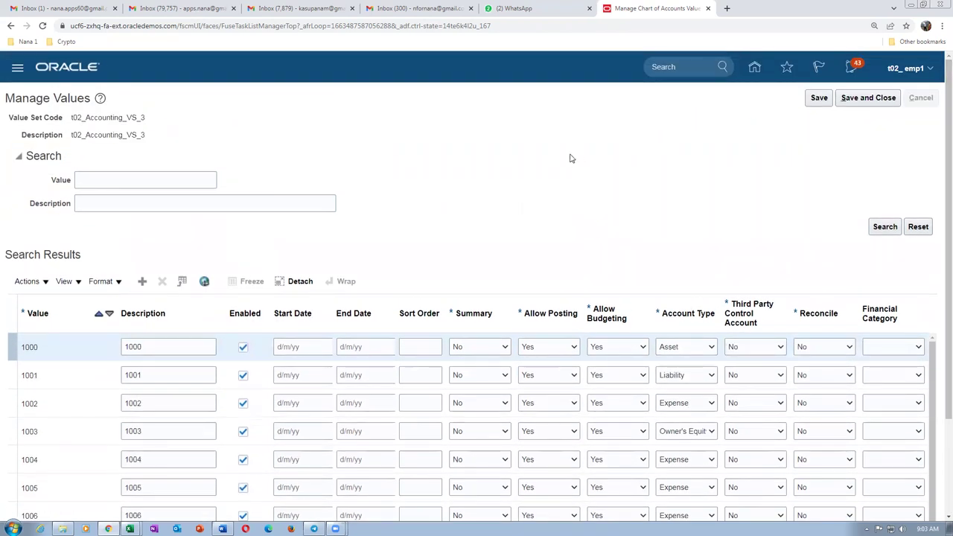
click(919, 100)
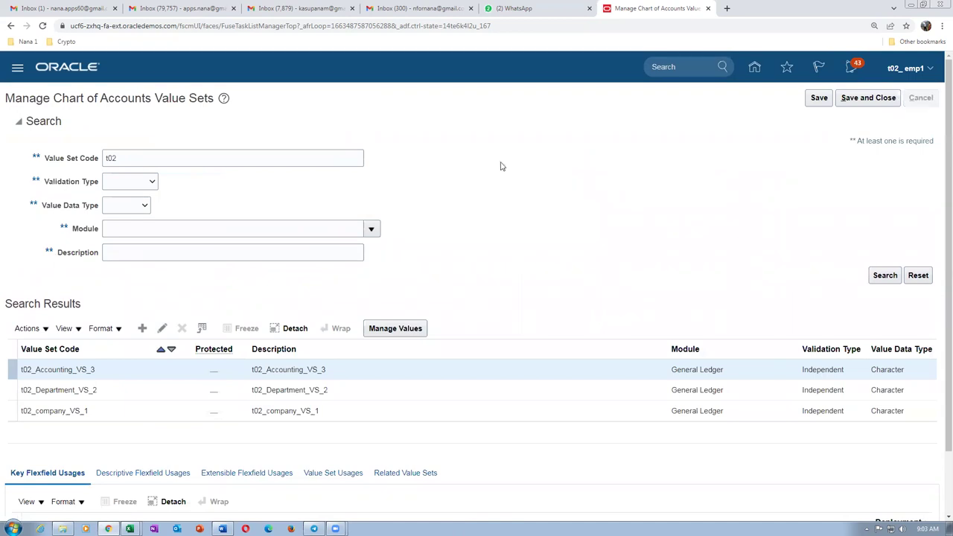
key(alt+Tab)
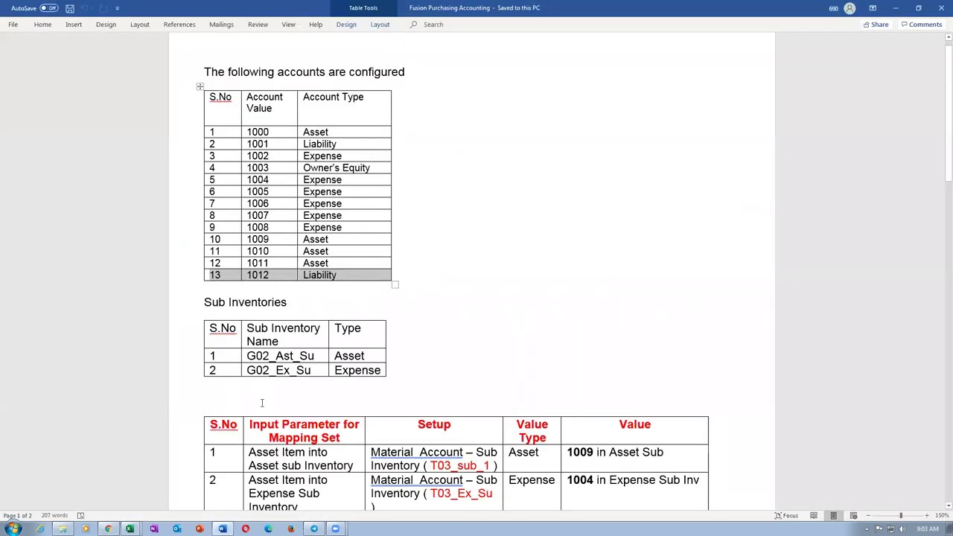
Search tasks for man%sub%loca% and open Manage Subinventories and Locators for organization T021.
key(alt+Tab)
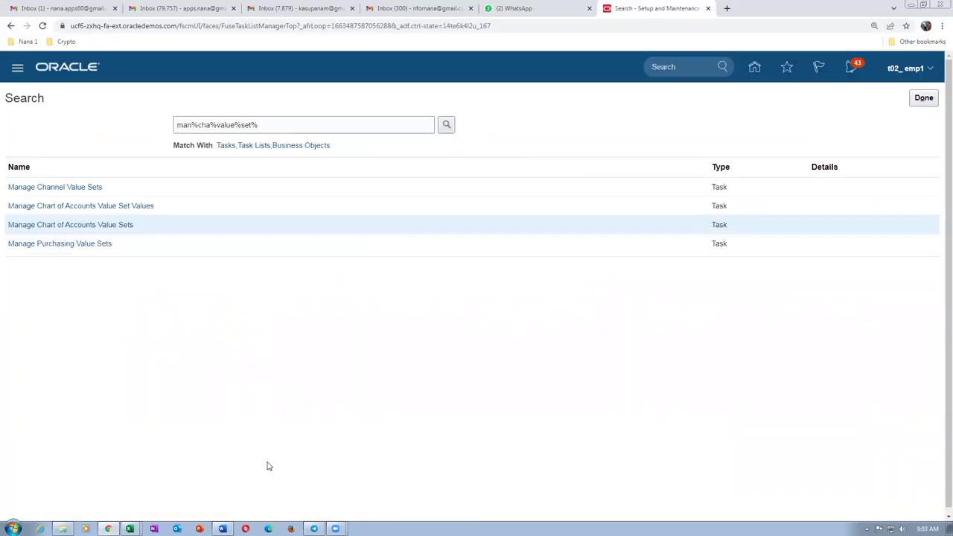
click(290, 121)
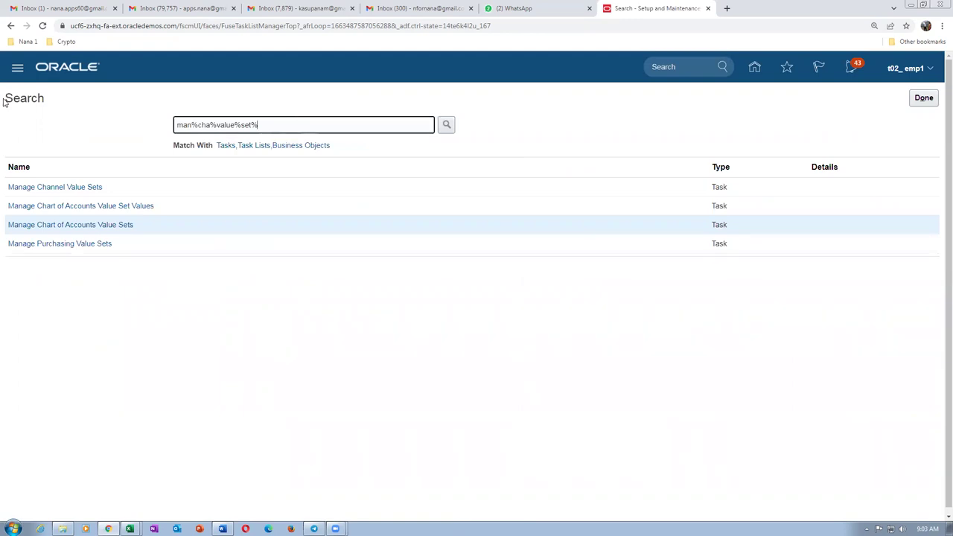
key(ctrl+a)
text(man%sub%loca%)
key(Return)
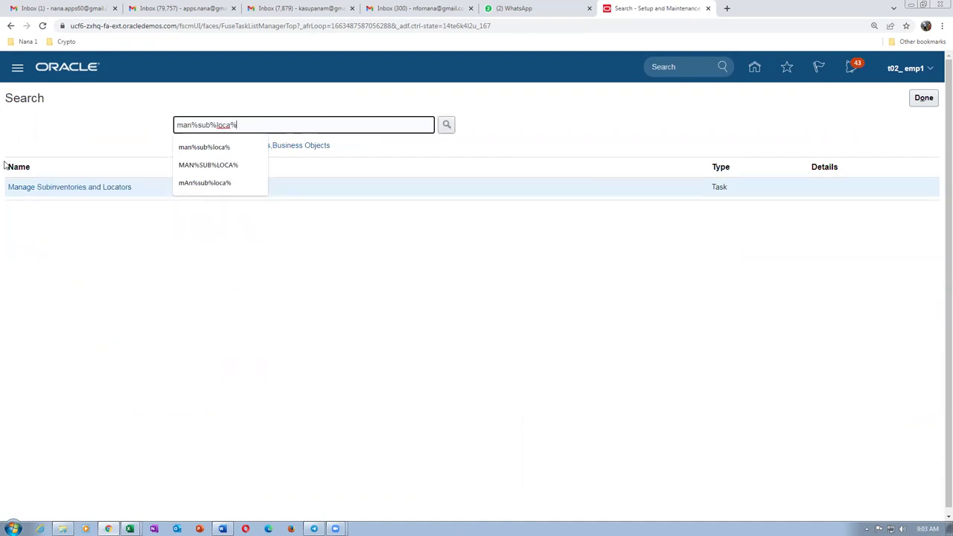
click(38, 188)
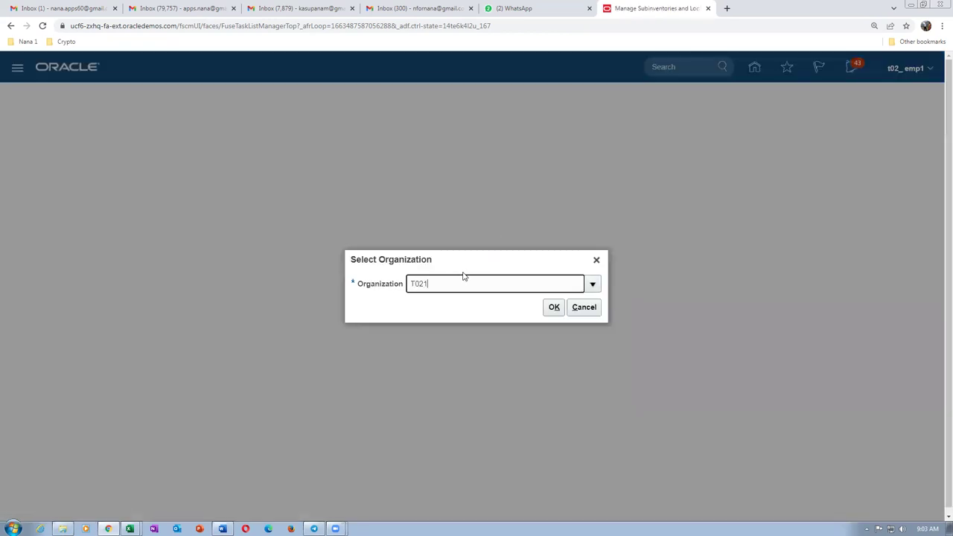
click(553, 307)
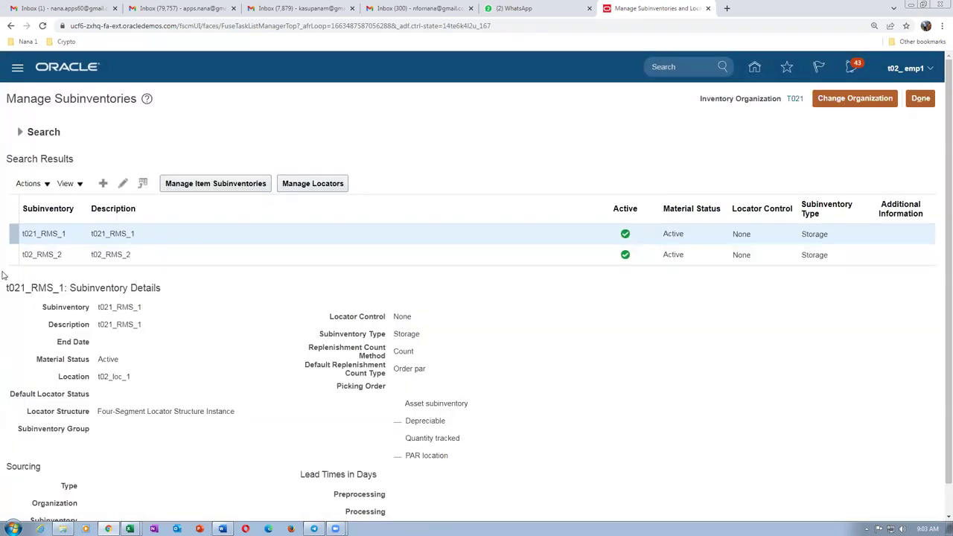
Create a new subinventory named t_asset_si with the same text as its description.
click(103, 184)
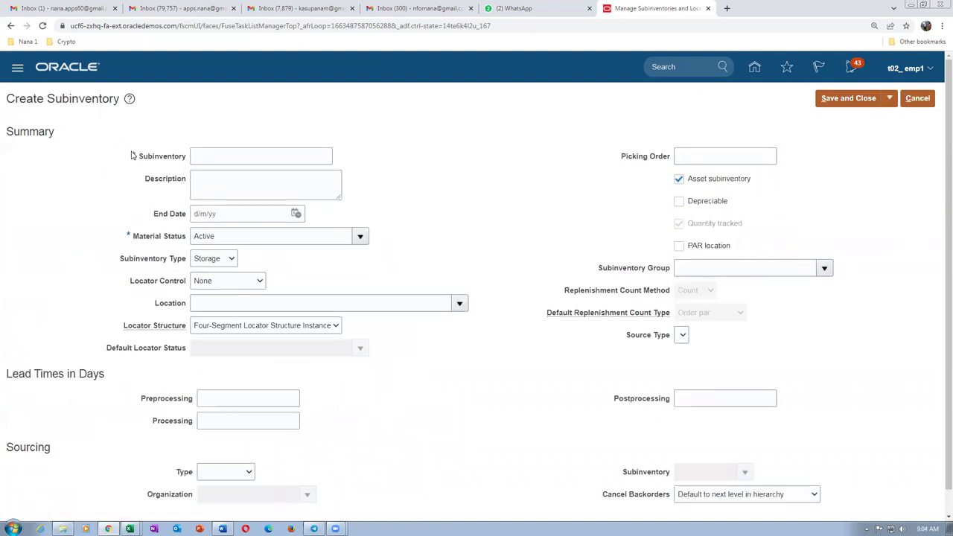
click(206, 155)
text(t)
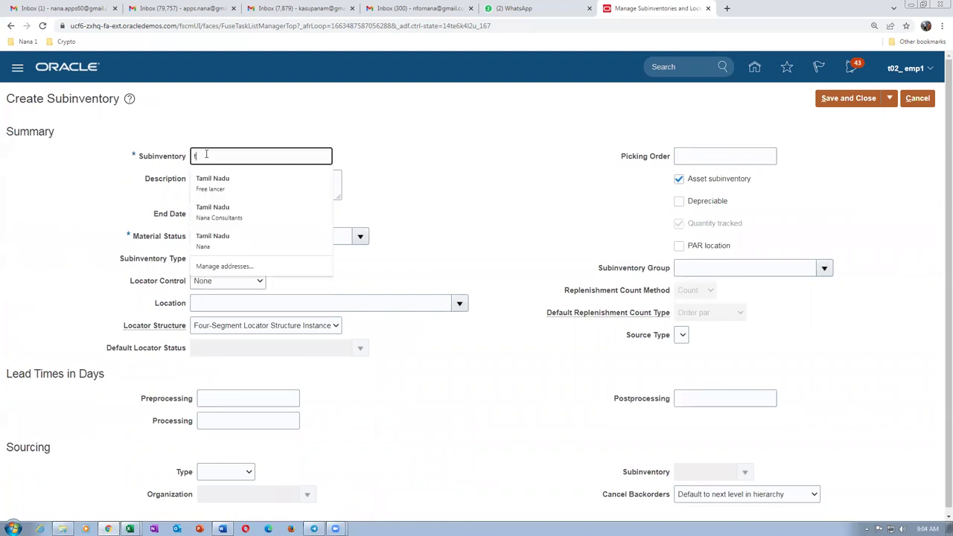
text(_as)
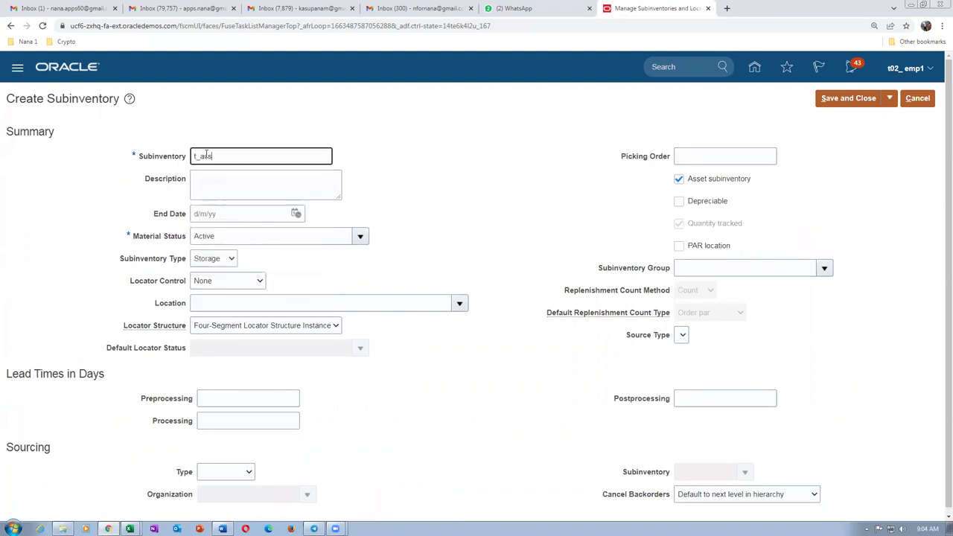
text(set_si)
double_click(243, 158)
click(258, 180)
text(t_asset_si)
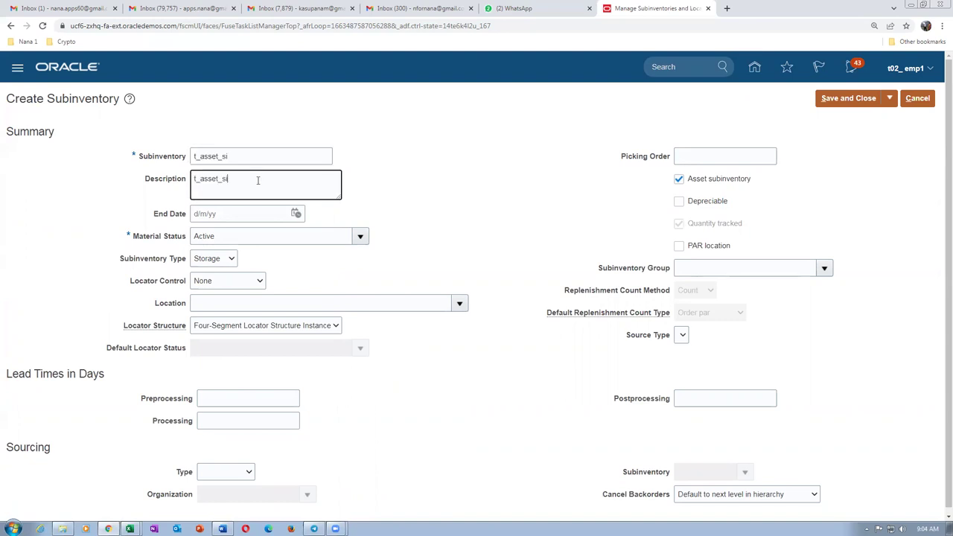
key(alt+Tab)
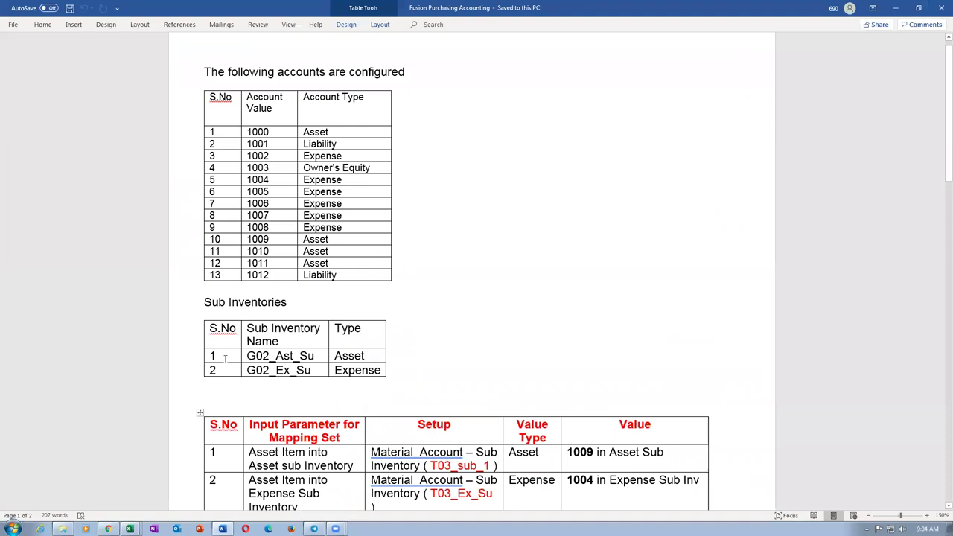
Replace G02_Ast_Su with t_asset_si in Word's Sub Inventories table and save the document.
key(Tab)
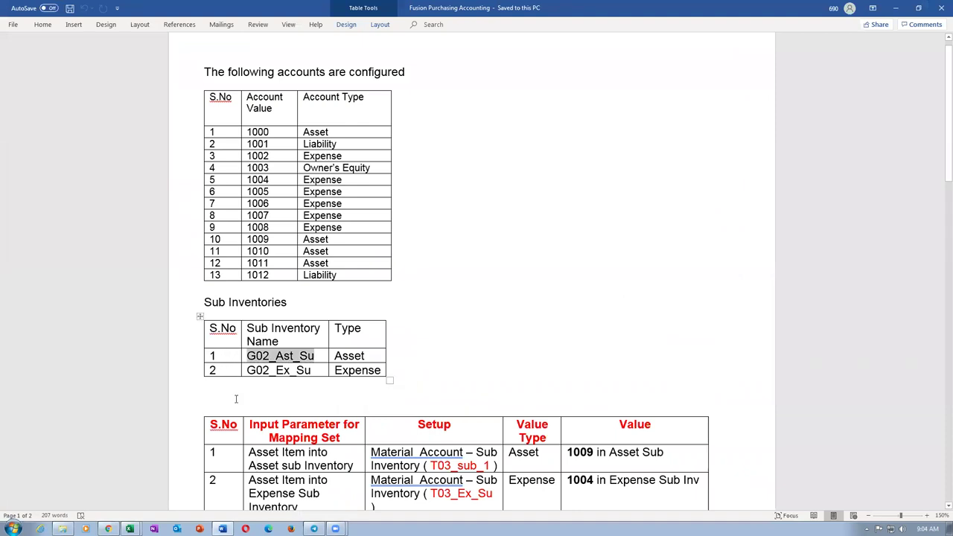
text(t_asset_si)
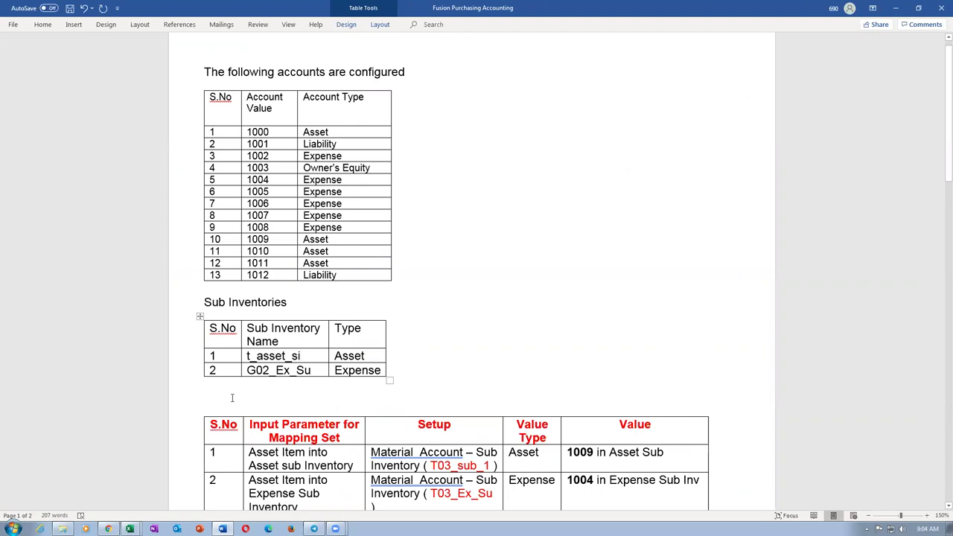
key(ctrl+s)
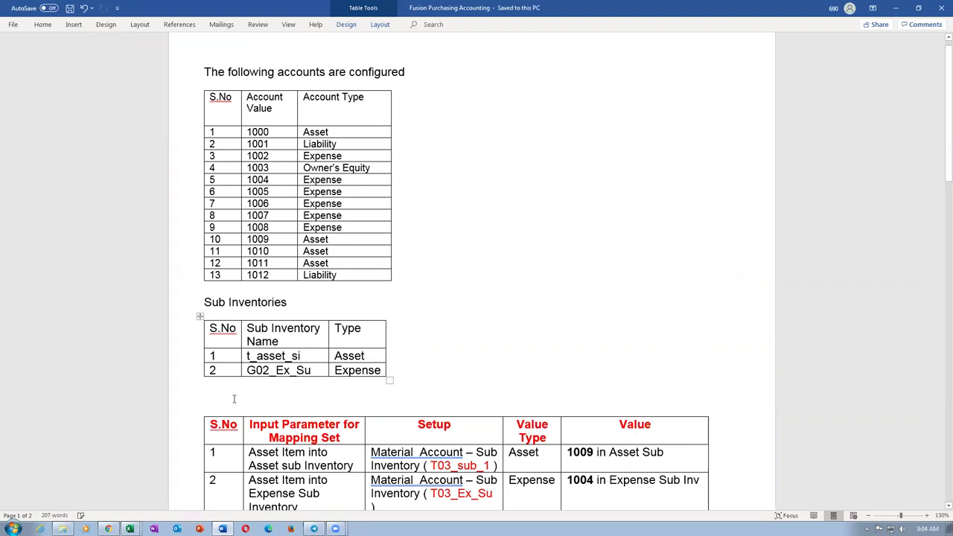
key(alt+Tab)
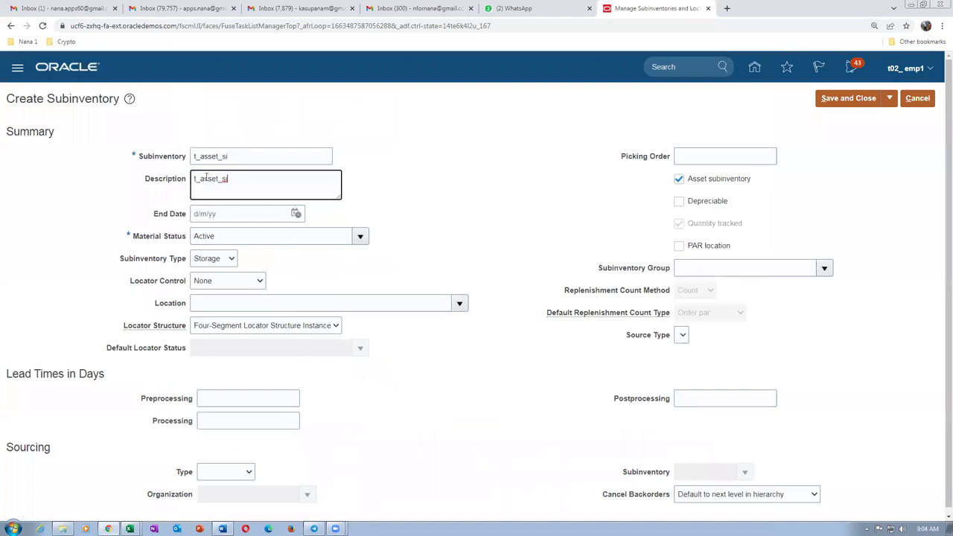
Set location t02_loc_1 and save subinventory t_asset_si.
click(221, 302)
text(t02)
key(Tab)
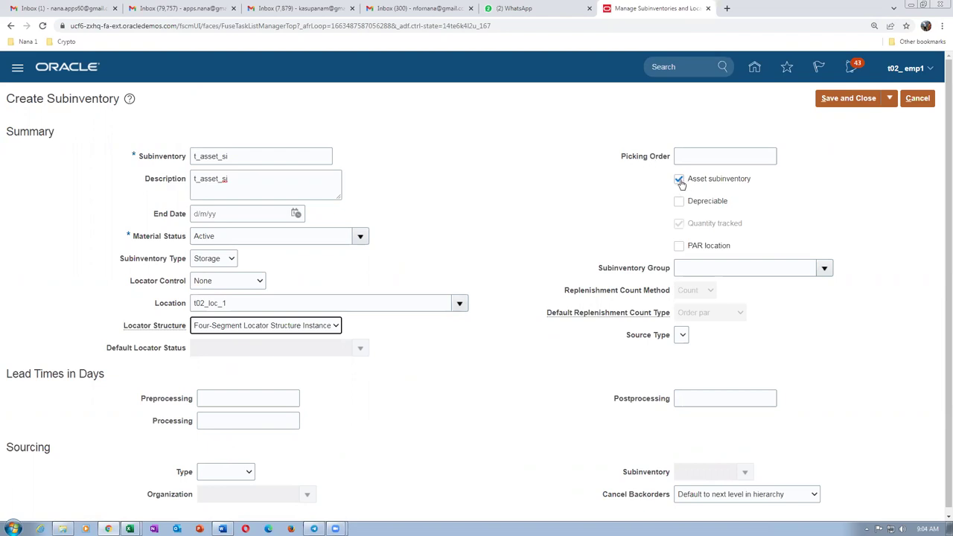
click(856, 99)
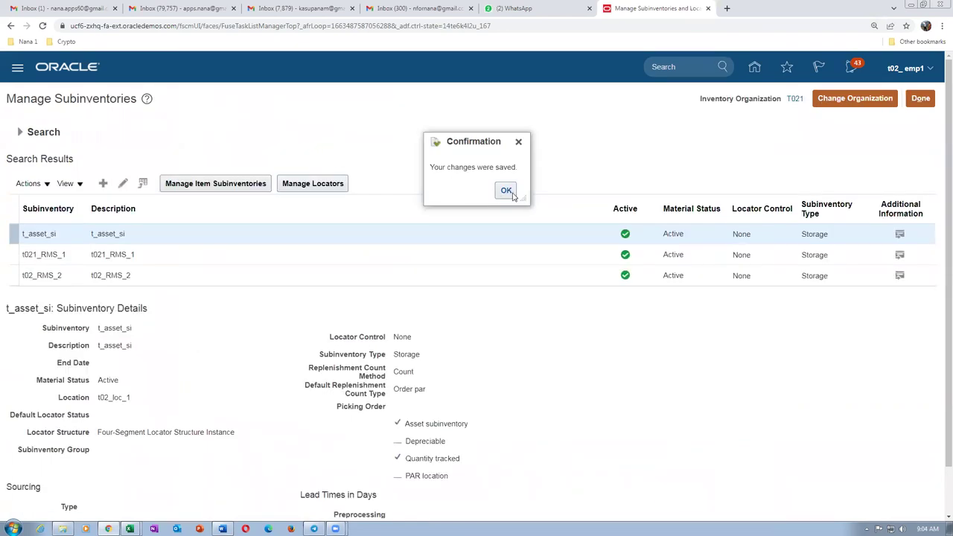
click(506, 190)
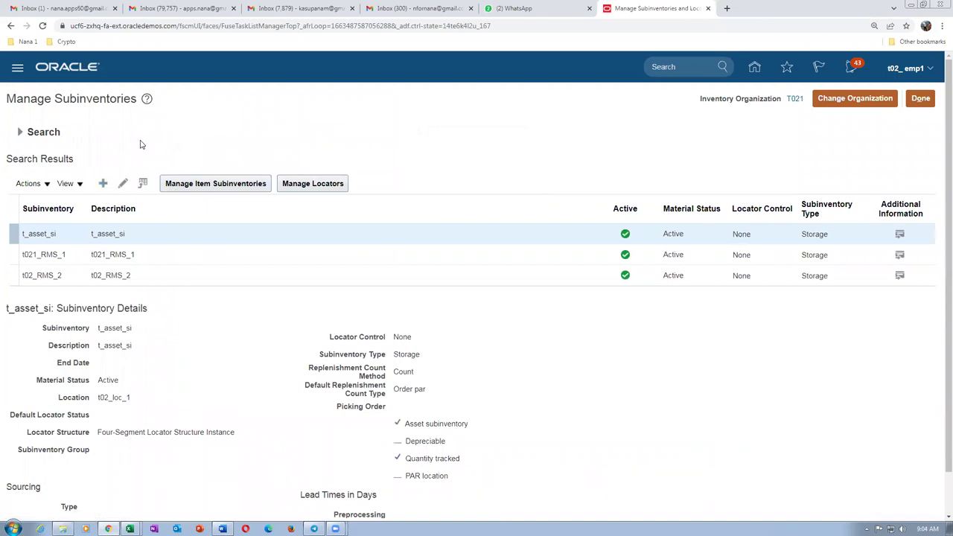
click(194, 155)
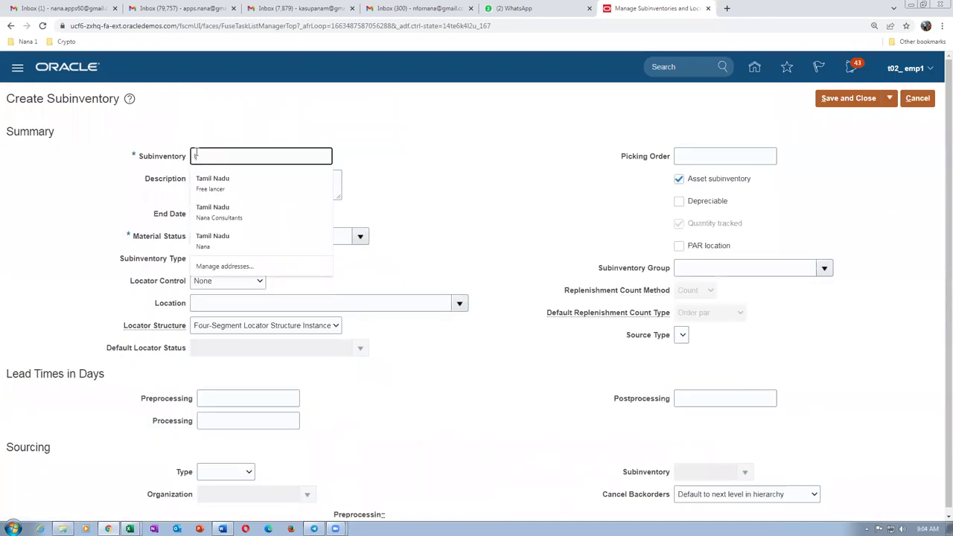
Name the second subinventory t_exp_si and record it in Word in place of G02_Ex_Su.
text(cex)
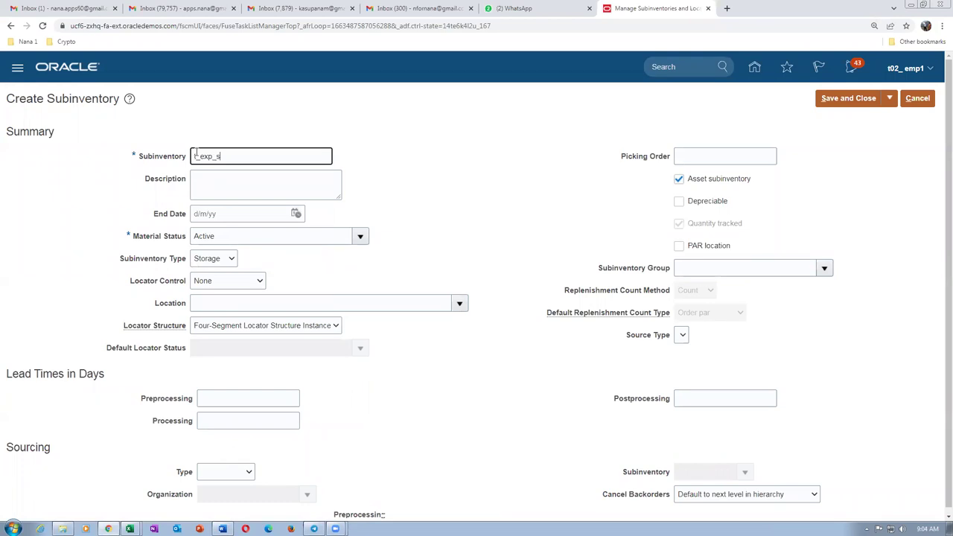
key(ctrl+a)
key(ctrl+c)
key(alt+Tab)
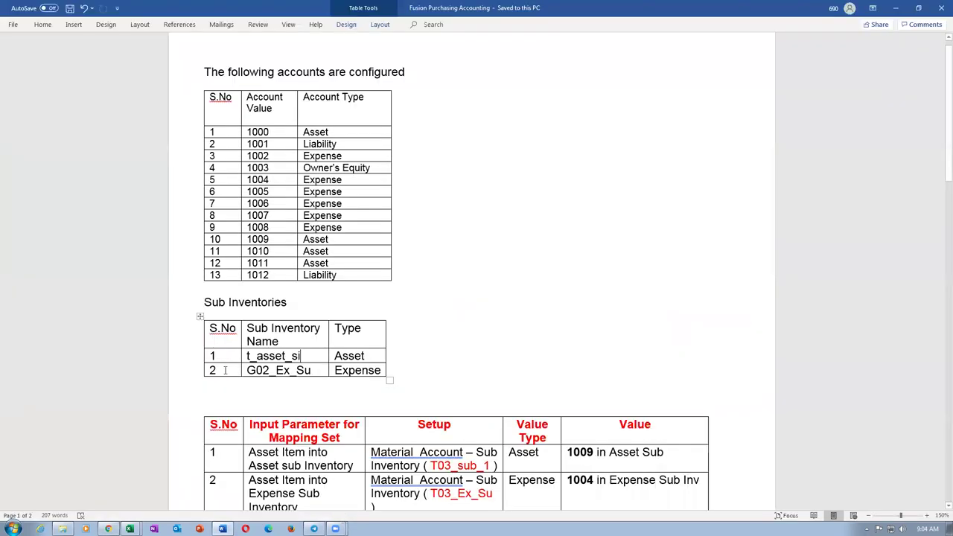
key(Tab)
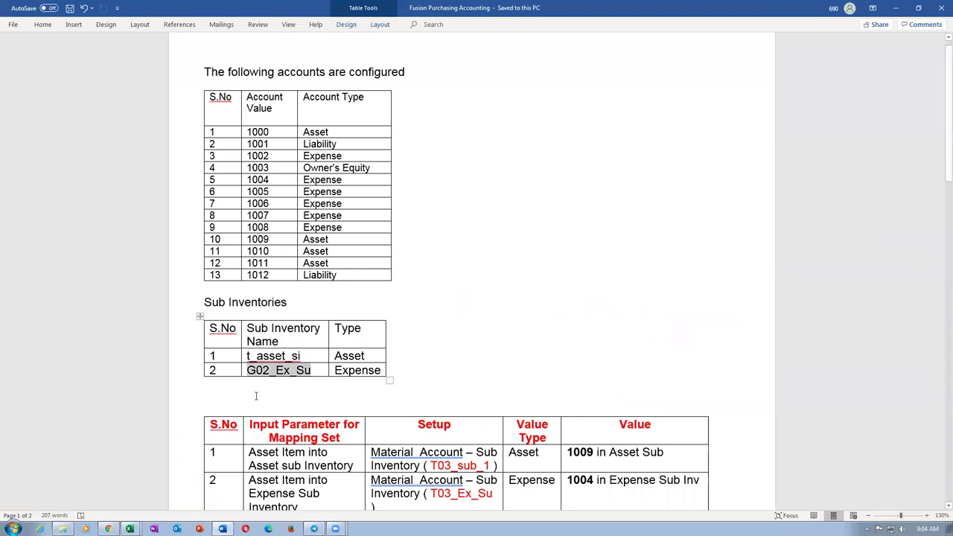
key(ctrl+v)
key(alt+Tab)
Give t_exp_si description t_exp_si, location t02_loc_1, non-asset type, and save it.
key(ctrl+a)
key(ctrl+v)
click(195, 189)
key(ctrl+v)
click(199, 303)
text(m2)
key(Tab)
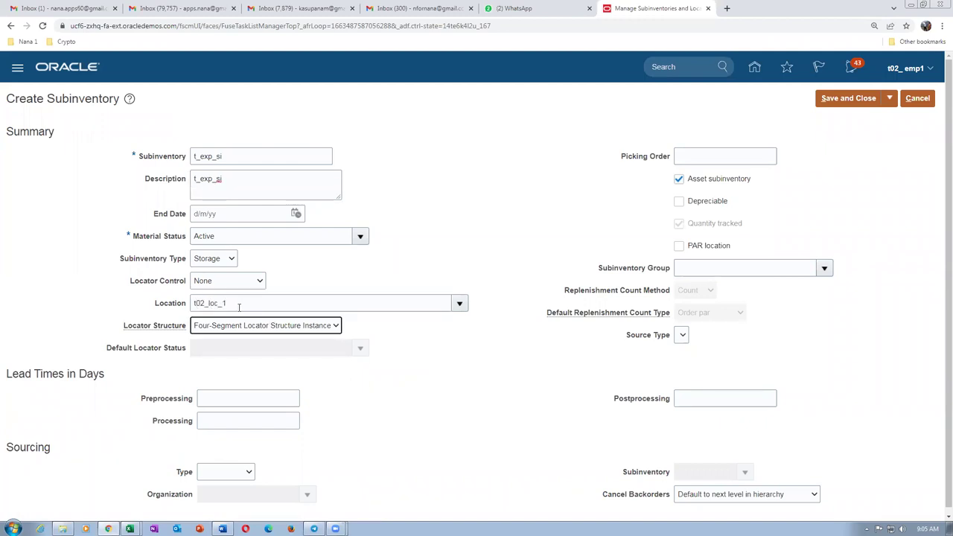
click(679, 179)
click(848, 98)
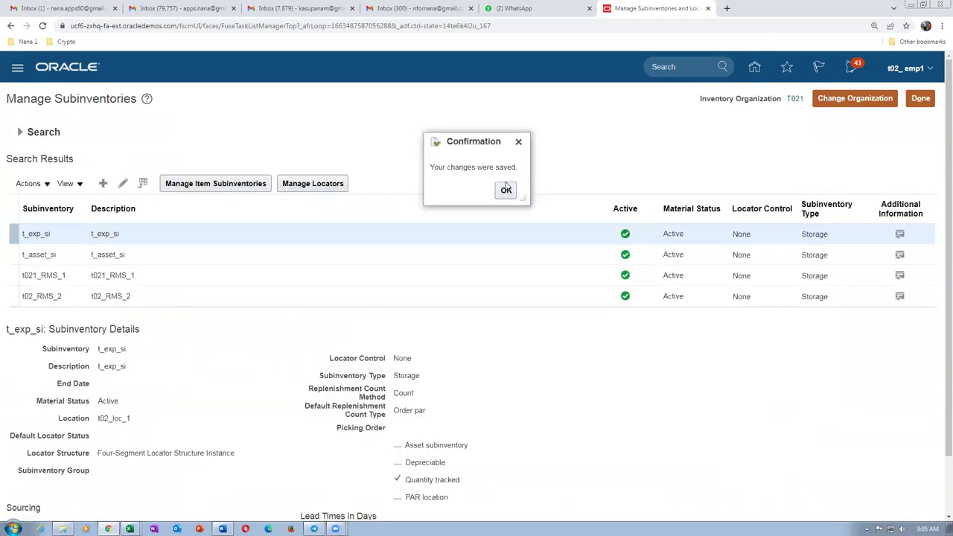
Dismiss the save confirmation and close the subinventories task.
key(alt+Tab)
click(377, 293)
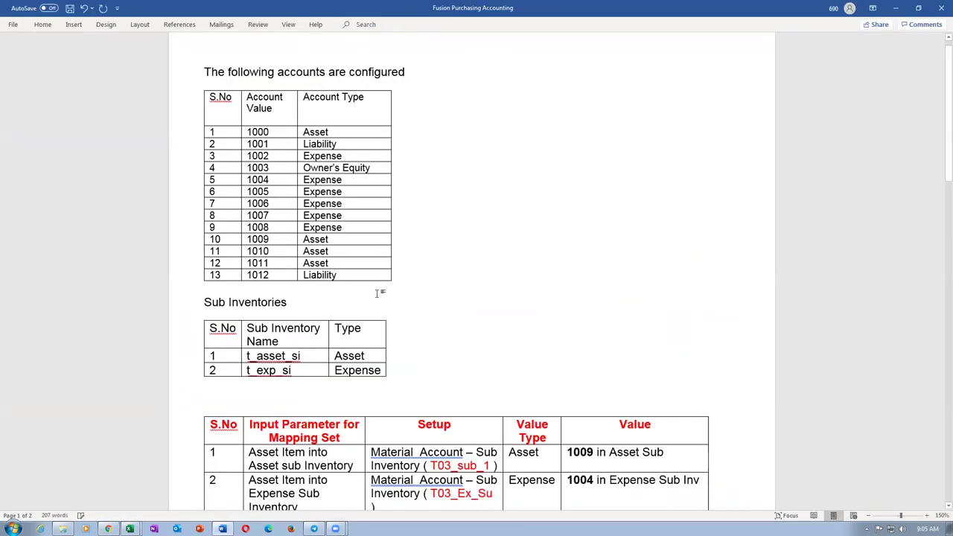
click(321, 394)
scroll(330, 406, down, 1)
key(alt+Tab)
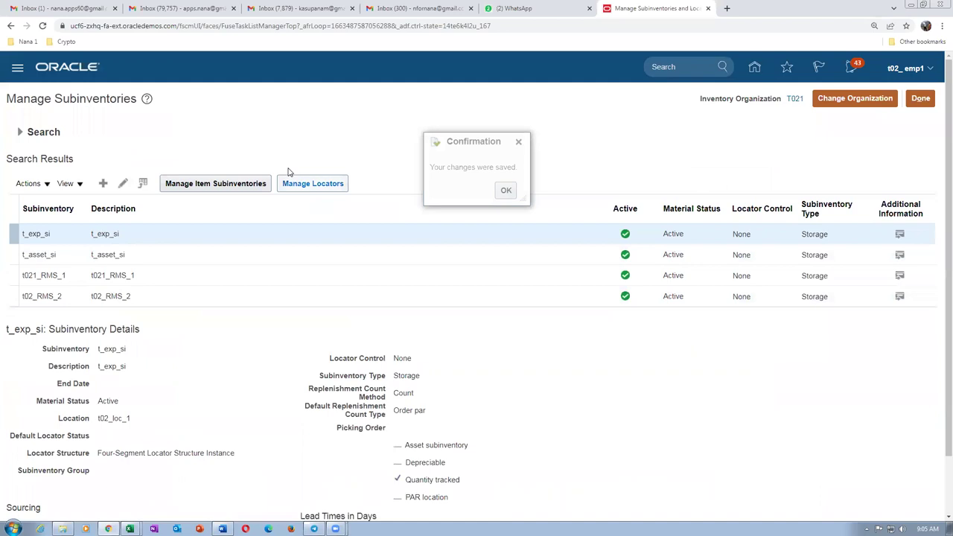
click(506, 190)
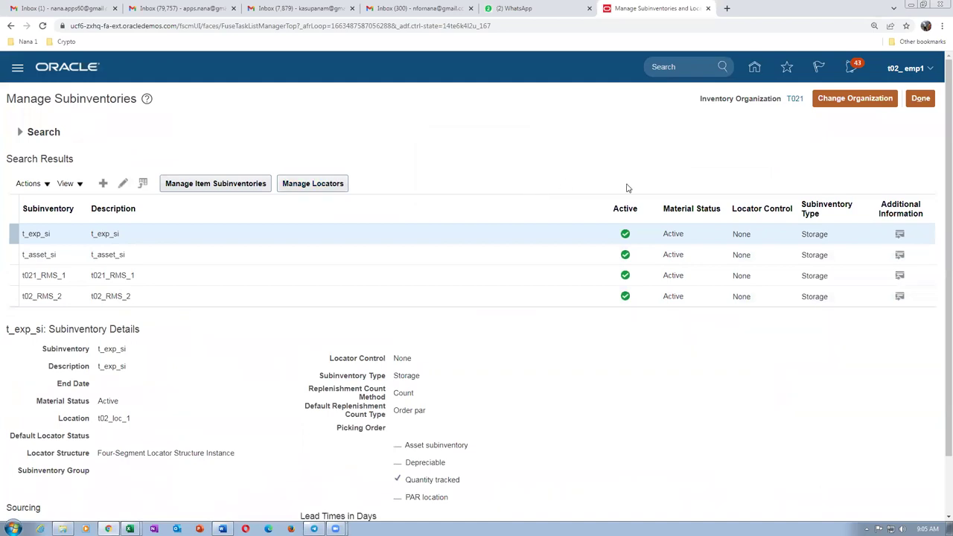
click(927, 103)
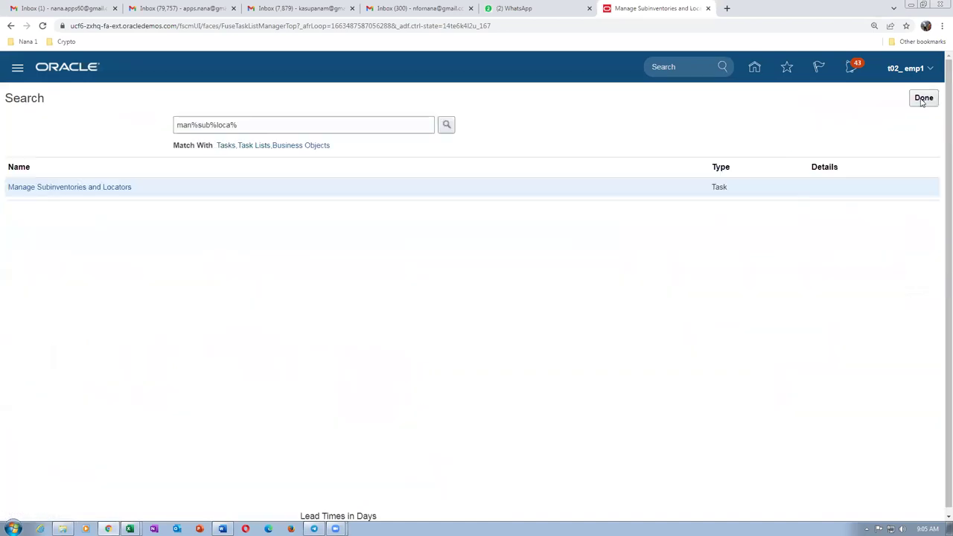
Duplicate the browser tab and open Product Information Management with its Item Management tasks.
right_click(630, 12)
click(647, 76)
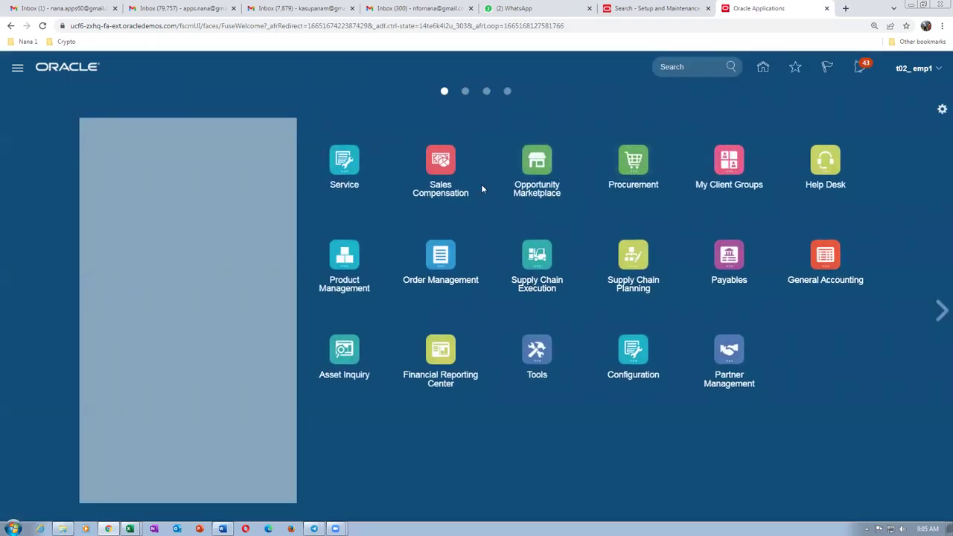
click(346, 261)
click(504, 341)
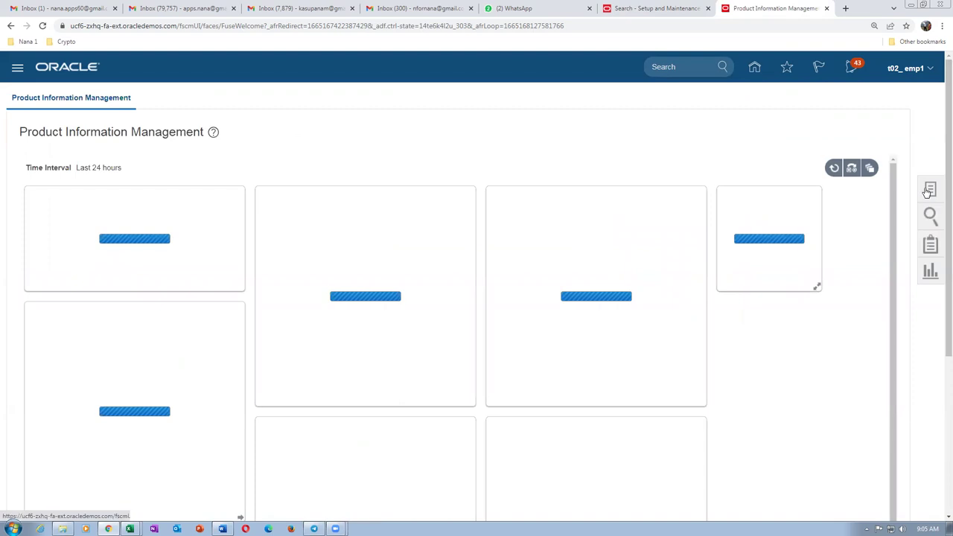
click(929, 191)
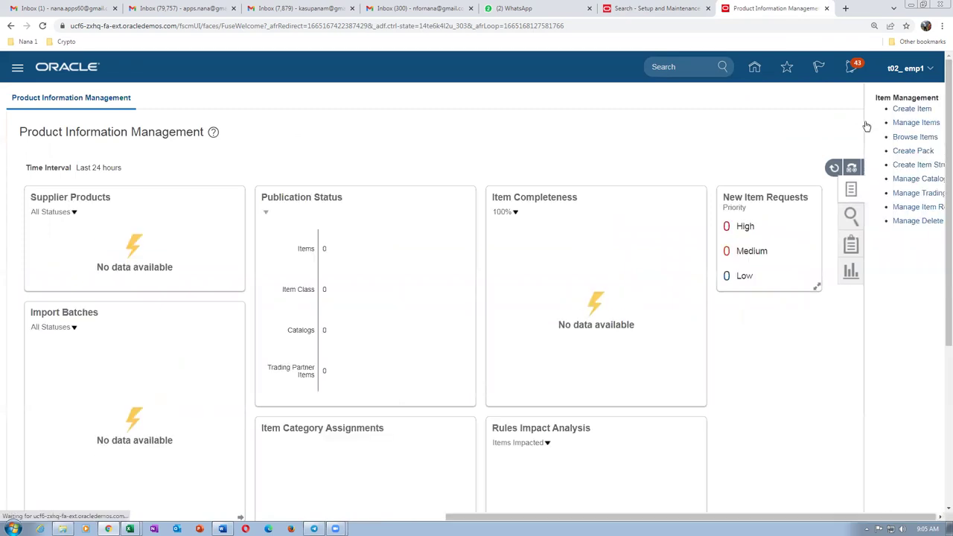
Start a new item in organization T020, accepting the warning to reach the blank form.
click(836, 122)
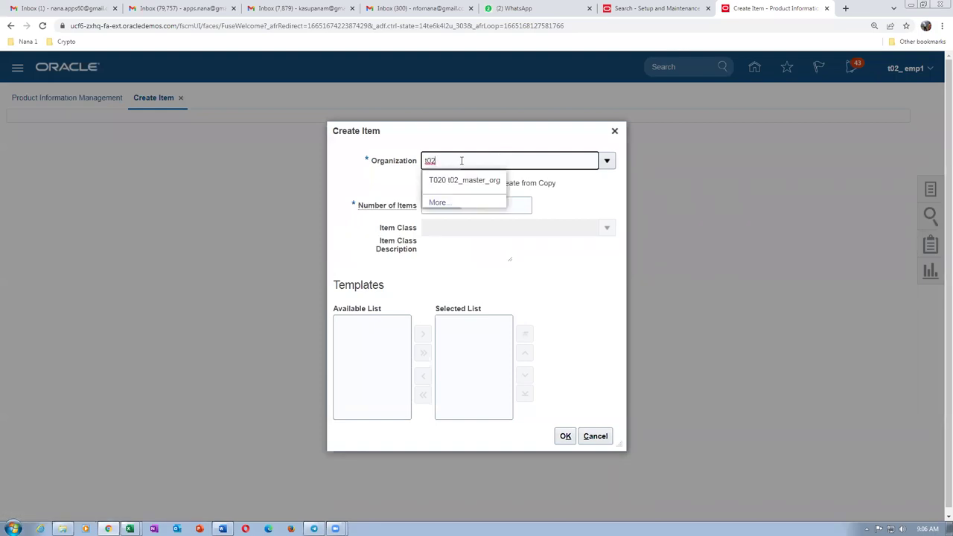
click(463, 178)
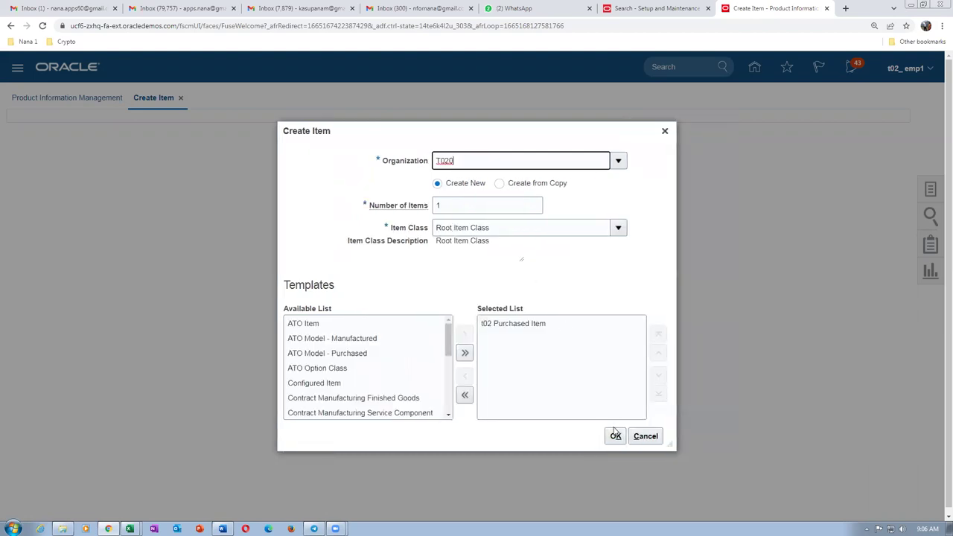
click(615, 435)
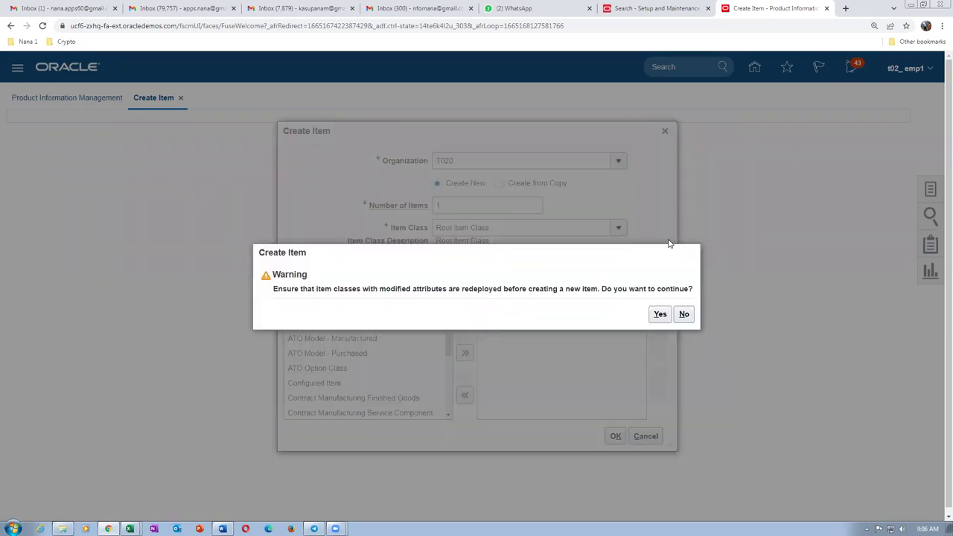
click(660, 315)
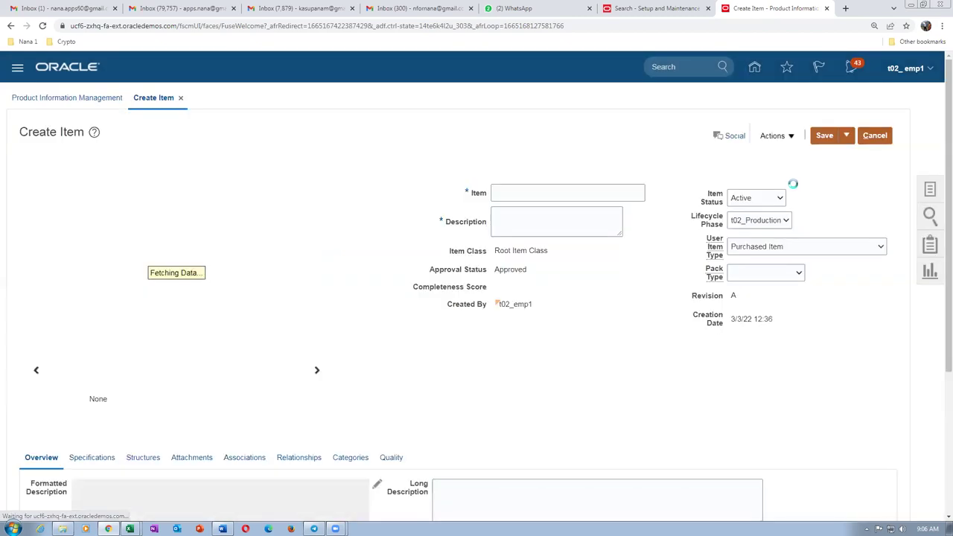
click(561, 194)
Name the item t02_asset_item and give it the description 'asset item'.
text(t02_asset-item)
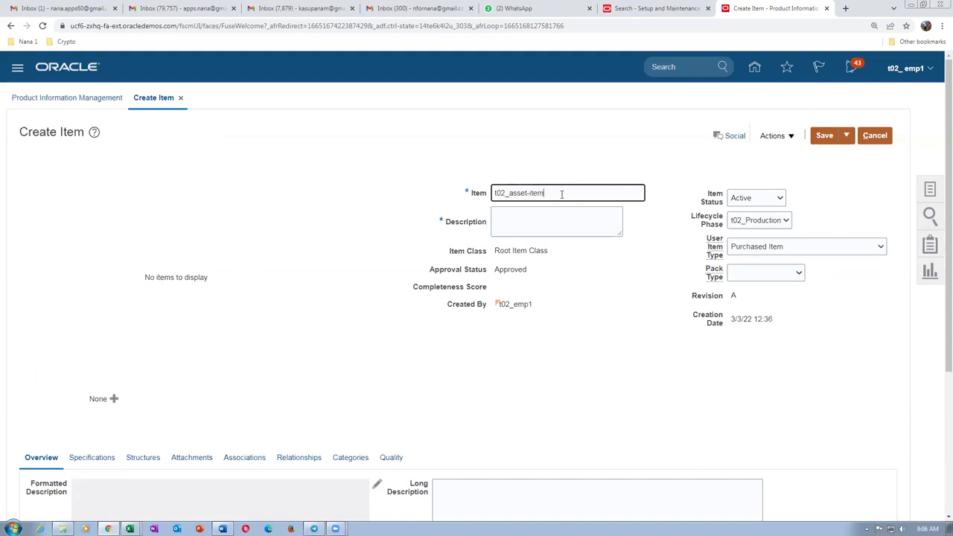
key(BackSpace)
text(_)
drag(560, 194, 486, 209)
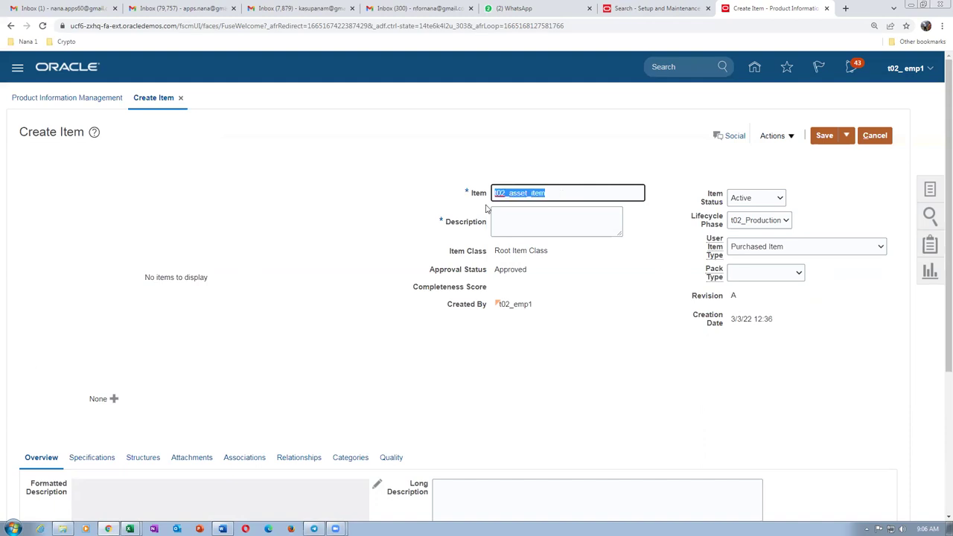
click(529, 227)
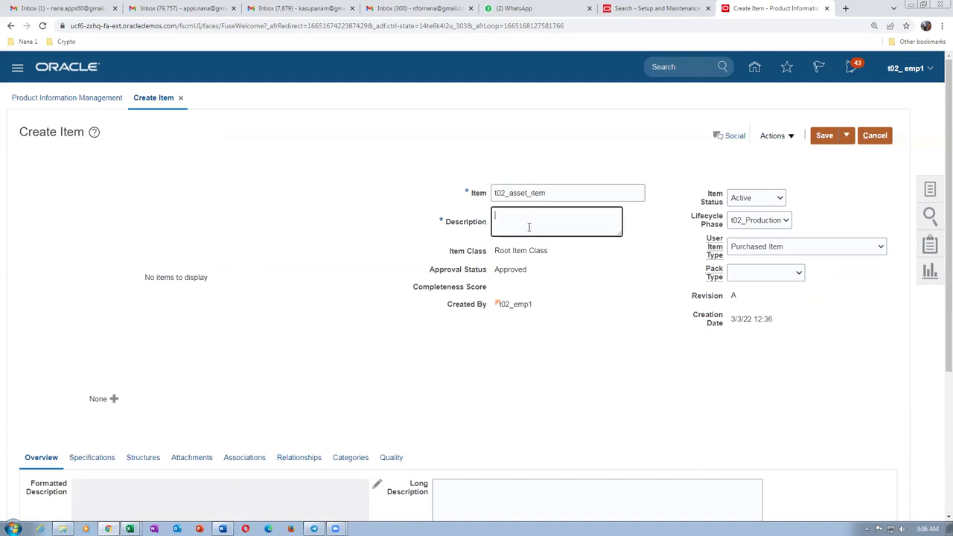
text(asset item)
Show the item's organization associations, currently only t02_master_org.
scroll(297, 356, down, 2)
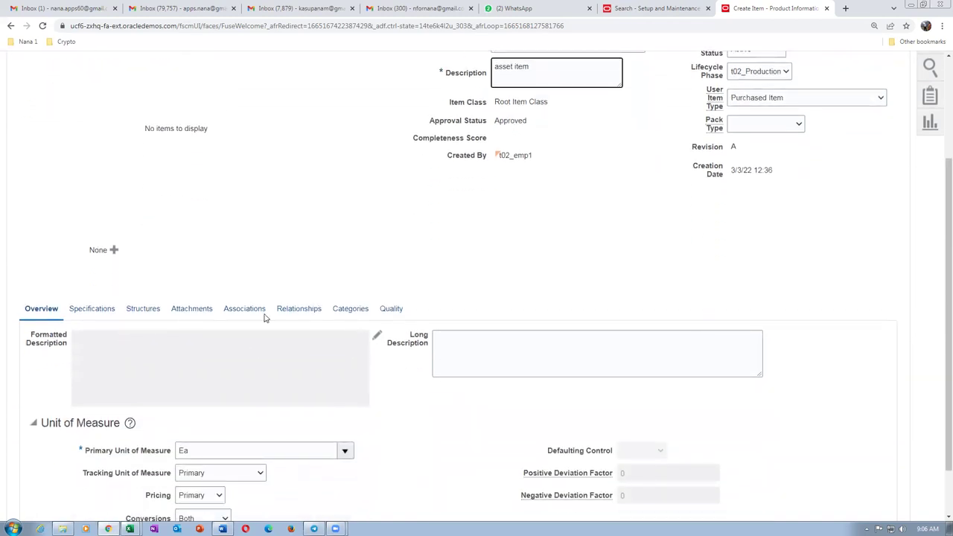
click(247, 309)
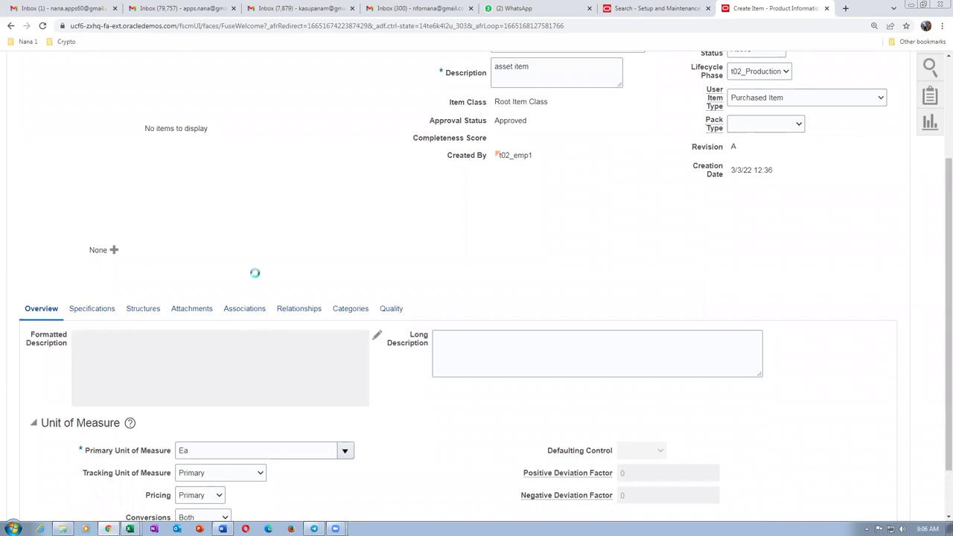
click(48, 401)
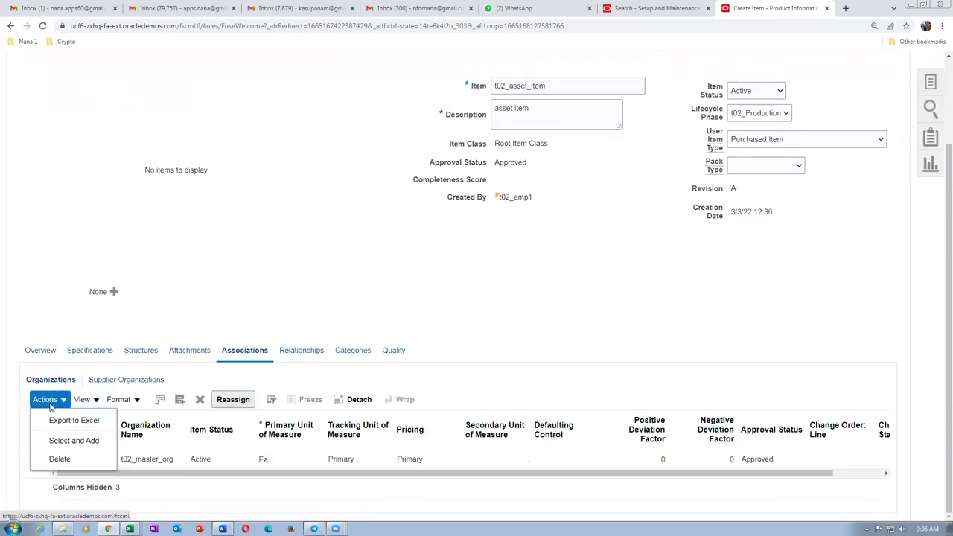
Associate organization T021 with t02_asset_item via Select and Add.
click(67, 444)
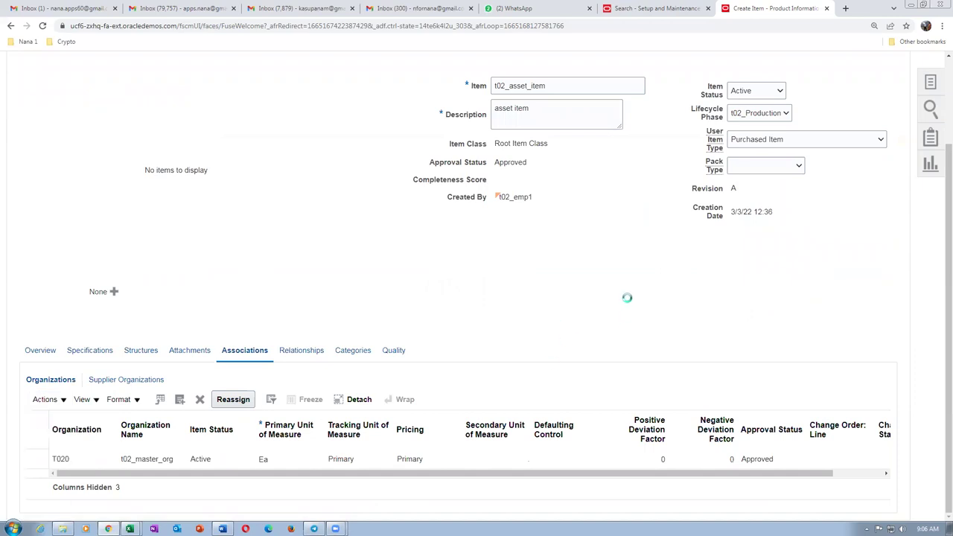
text(t02)
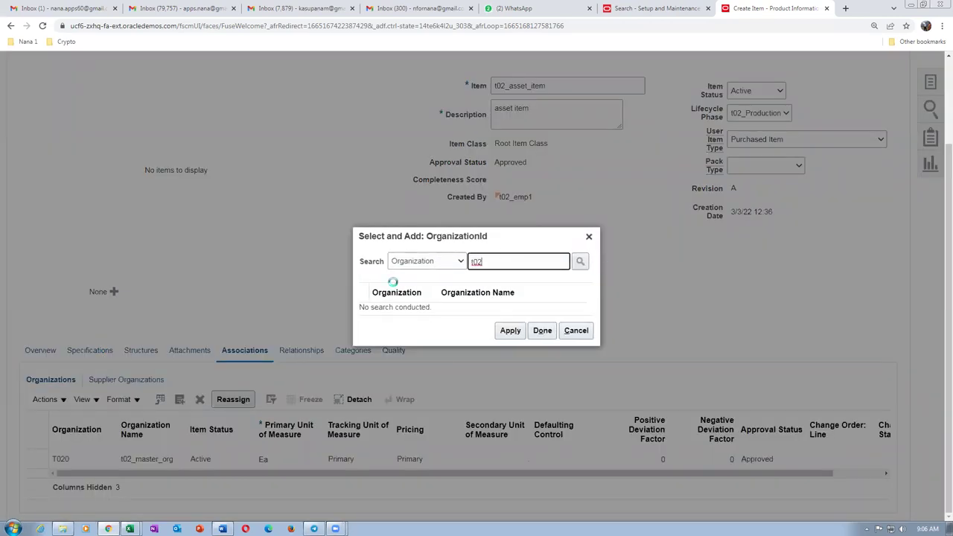
click(365, 303)
click(508, 359)
click(539, 359)
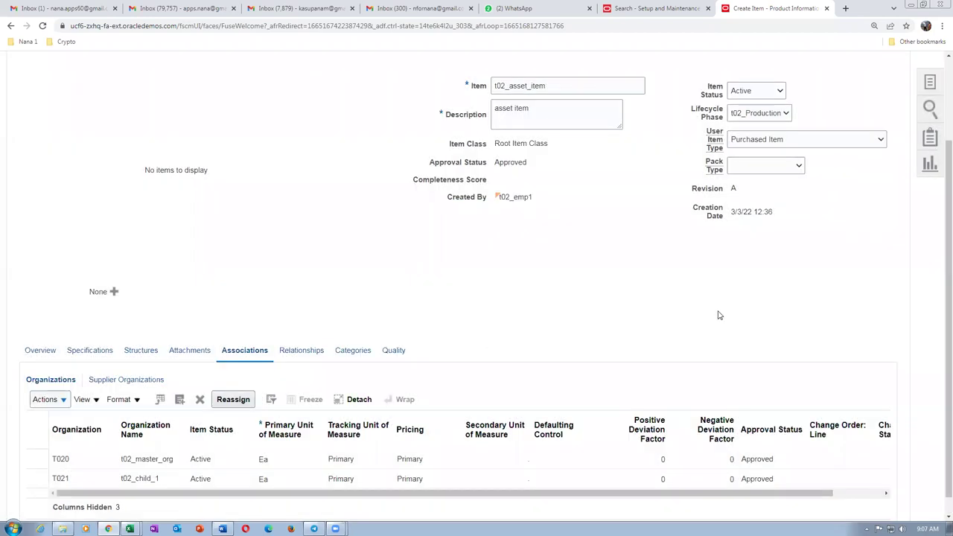
Save and close t02_asset_item, returning to Product Information Management.
scroll(718, 314, up, 3)
click(846, 136)
click(851, 155)
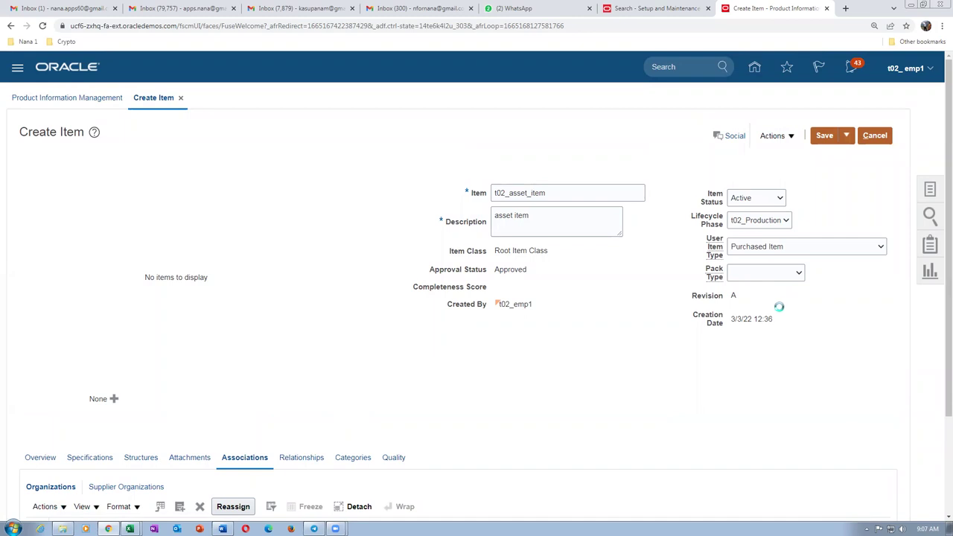
click(931, 191)
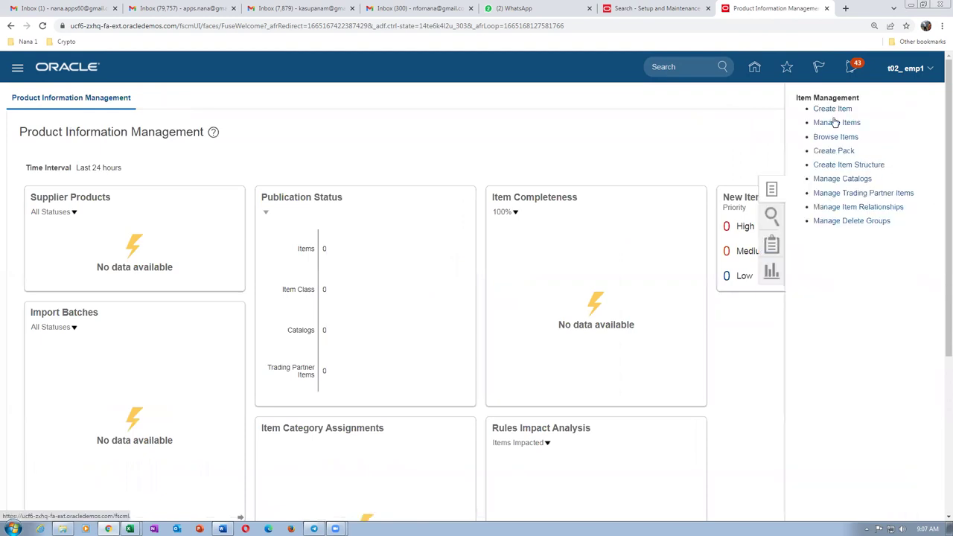
Create another T020 item, accepting the warning, and start naming it t02_expense_item.
click(832, 111)
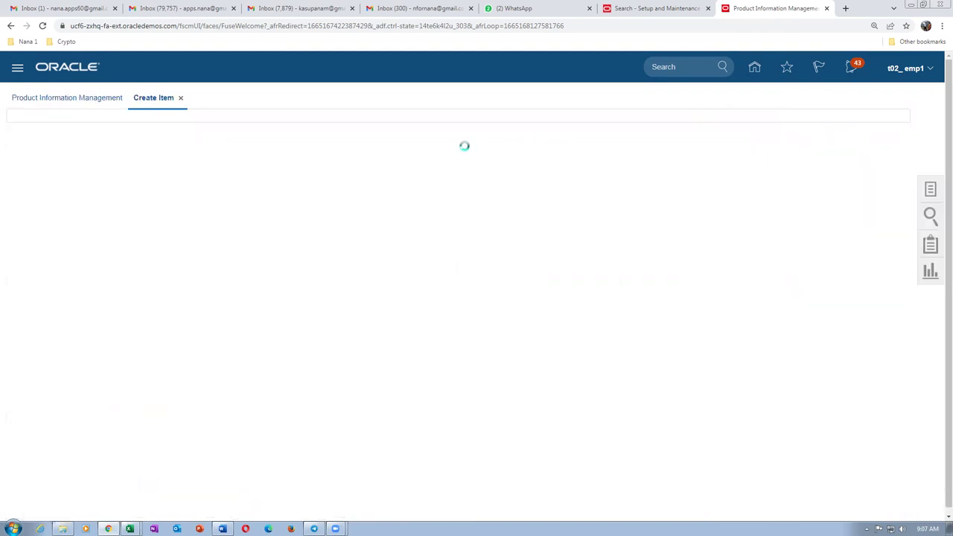
text(t02)
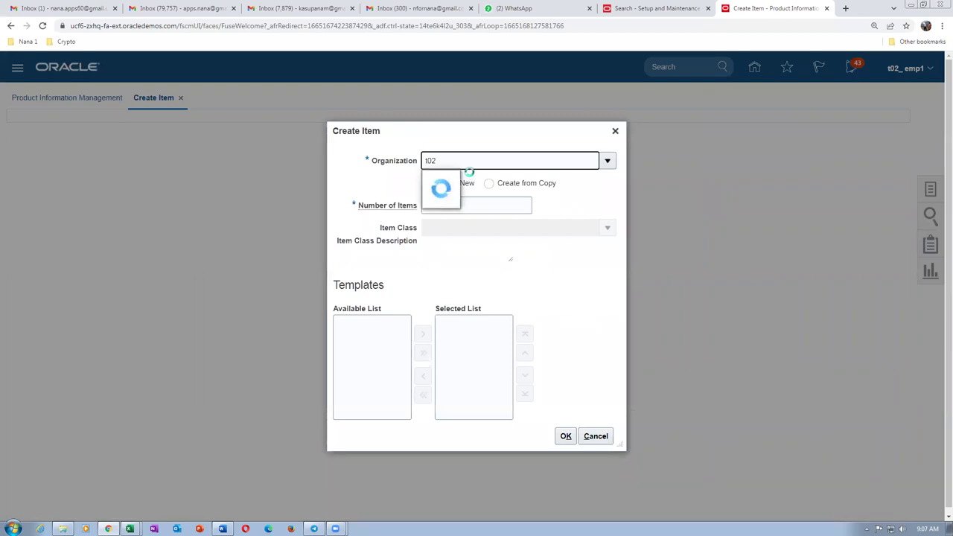
click(478, 181)
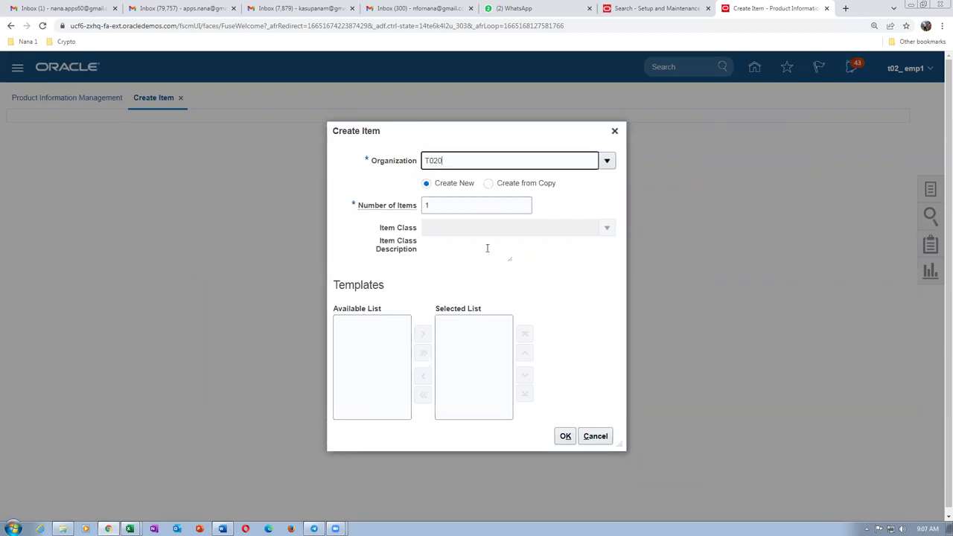
click(614, 436)
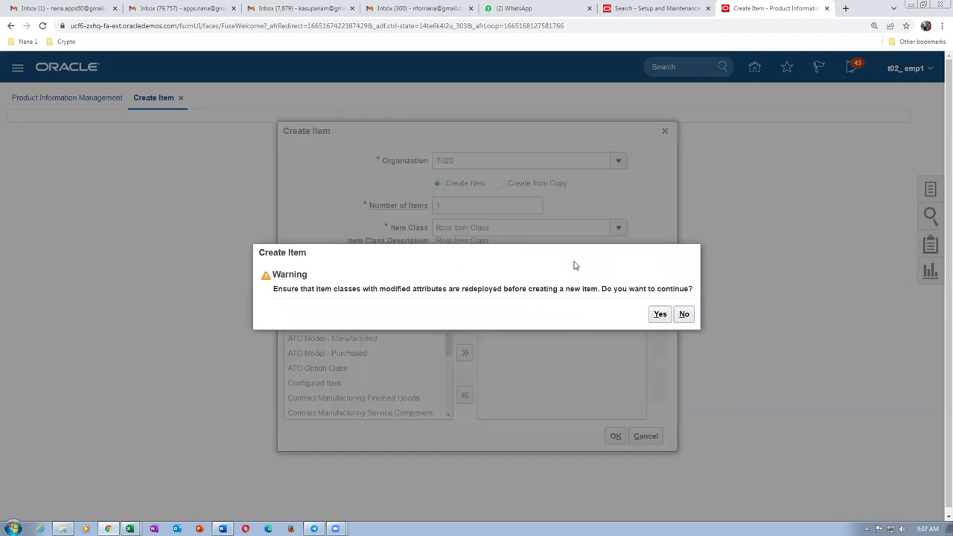
click(662, 315)
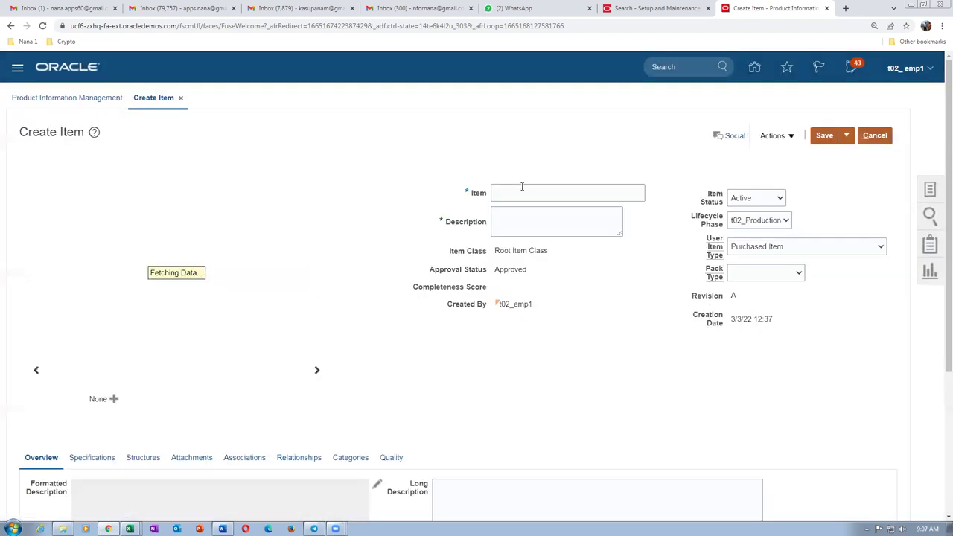
click(522, 187)
text(t02_expense_item)
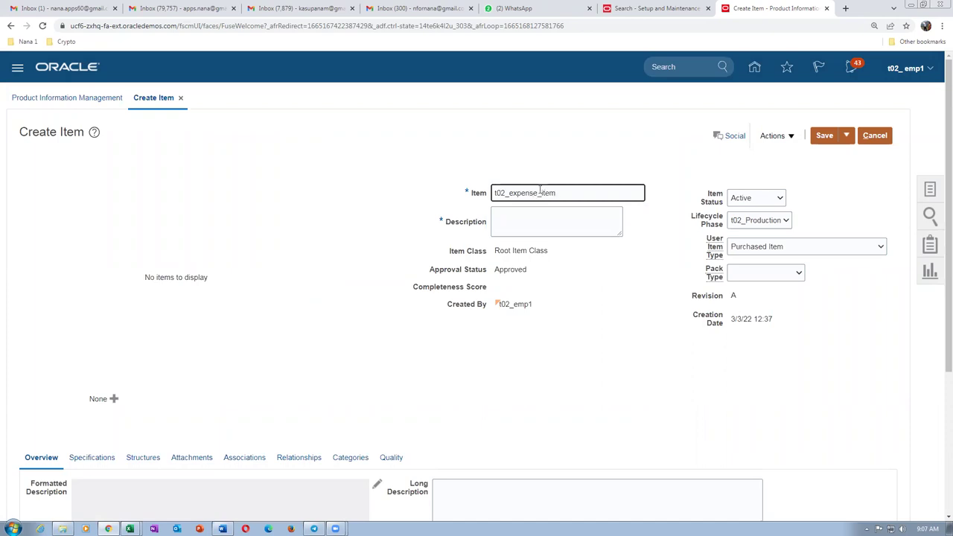
Describe t02_expense_item as 'expense item' and set its Inventory Asset Value to No.
click(552, 234)
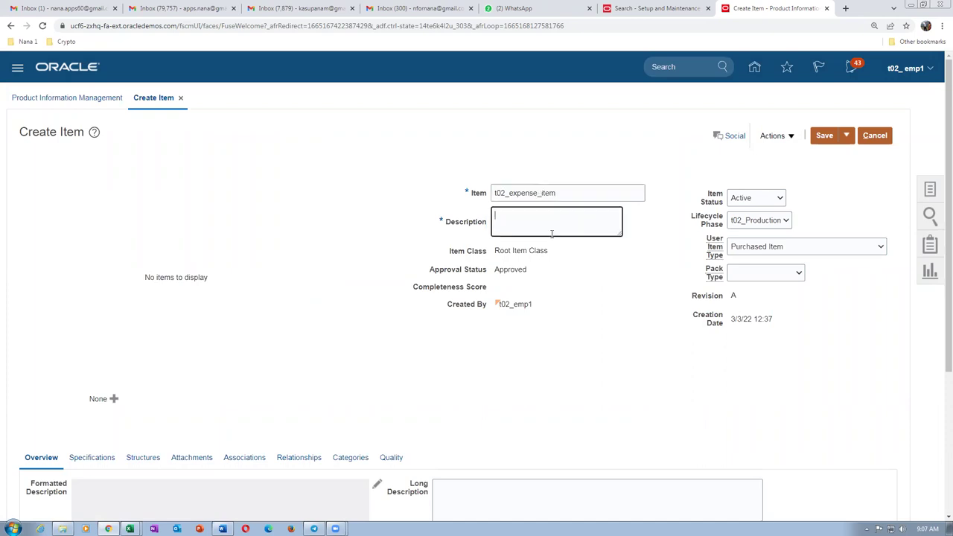
text(expense item)
click(82, 458)
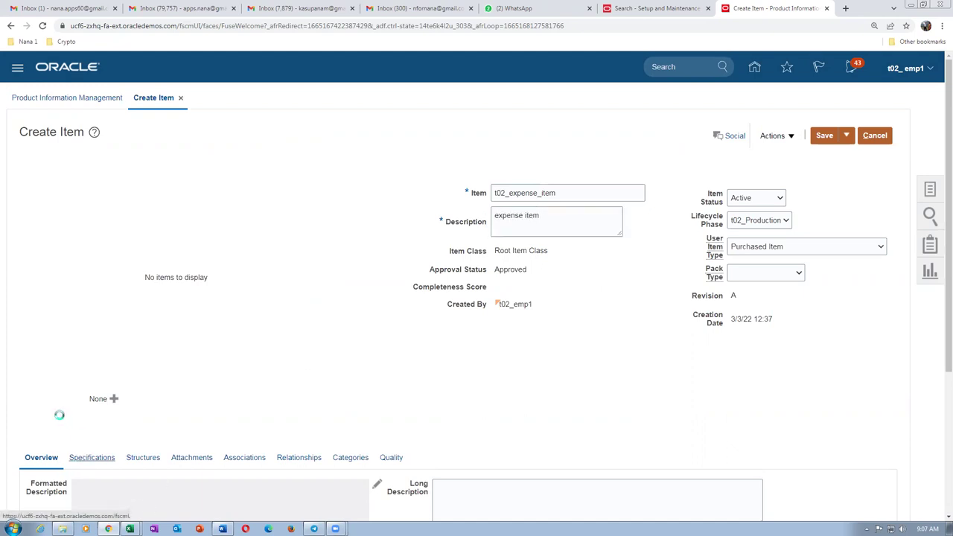
scroll(159, 387, down, 2)
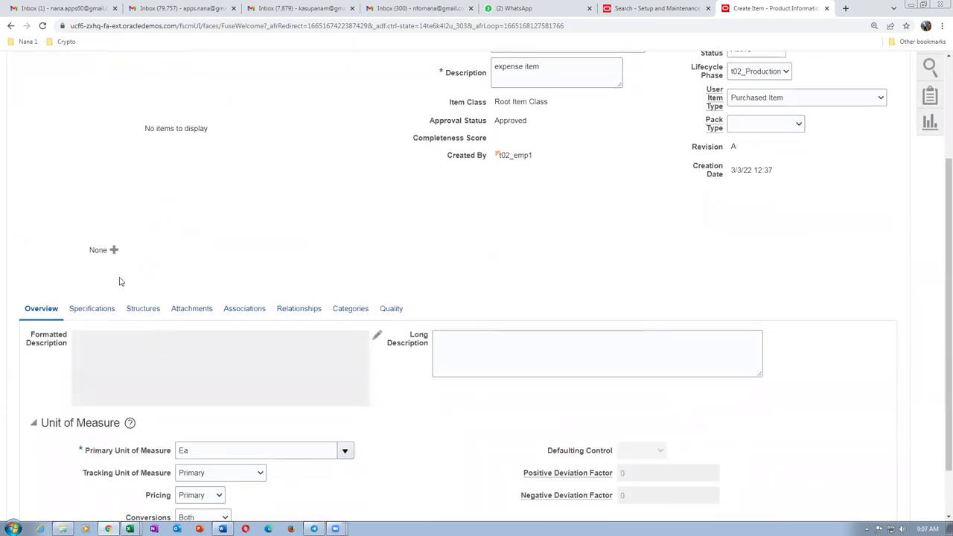
scroll(119, 278, down, 2)
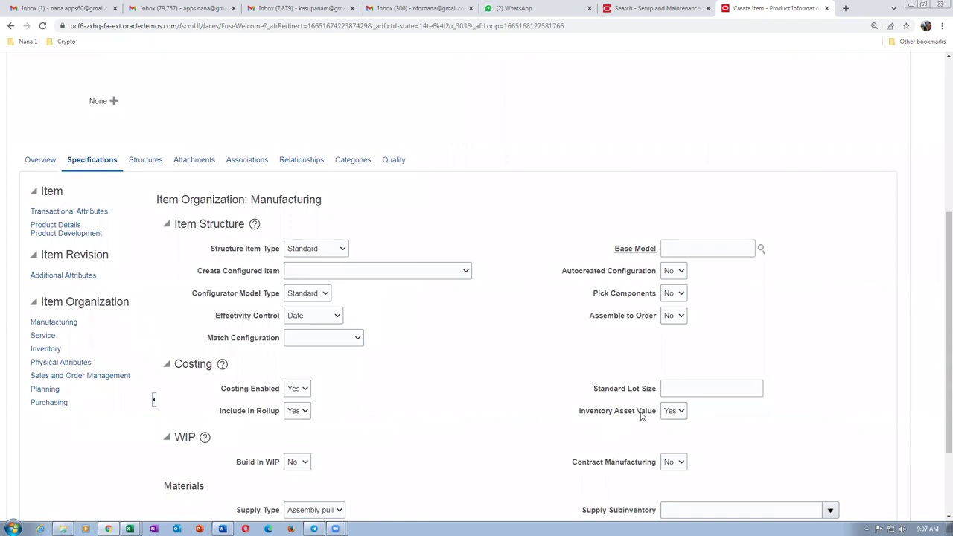
click(670, 414)
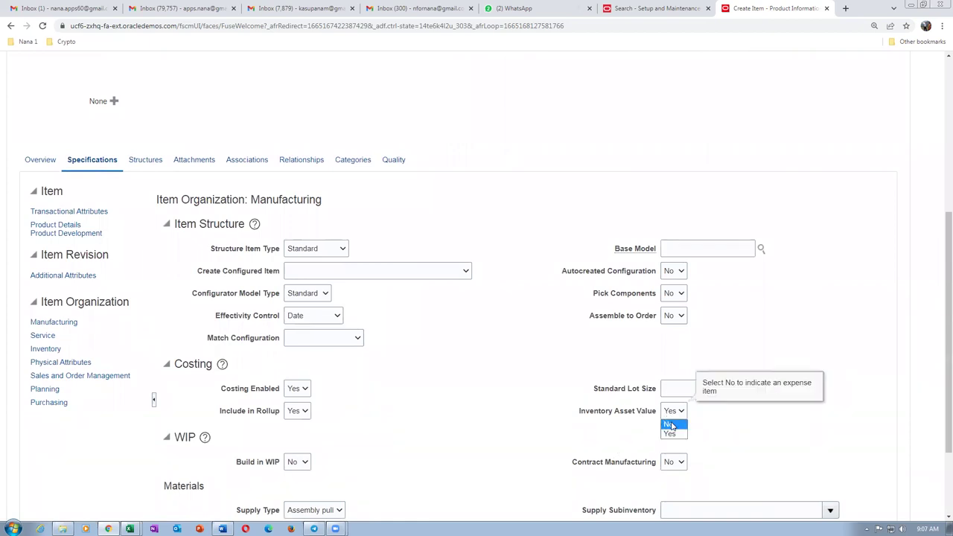
click(669, 426)
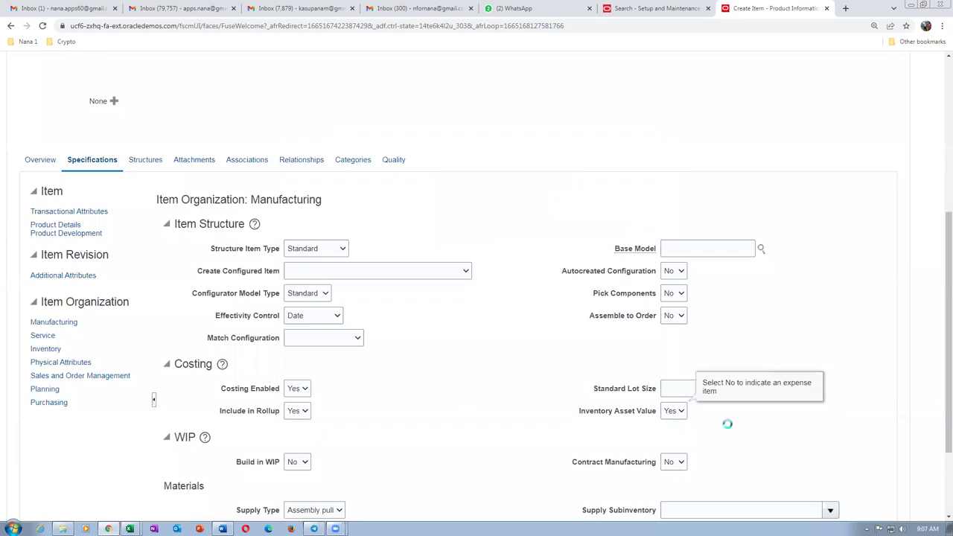
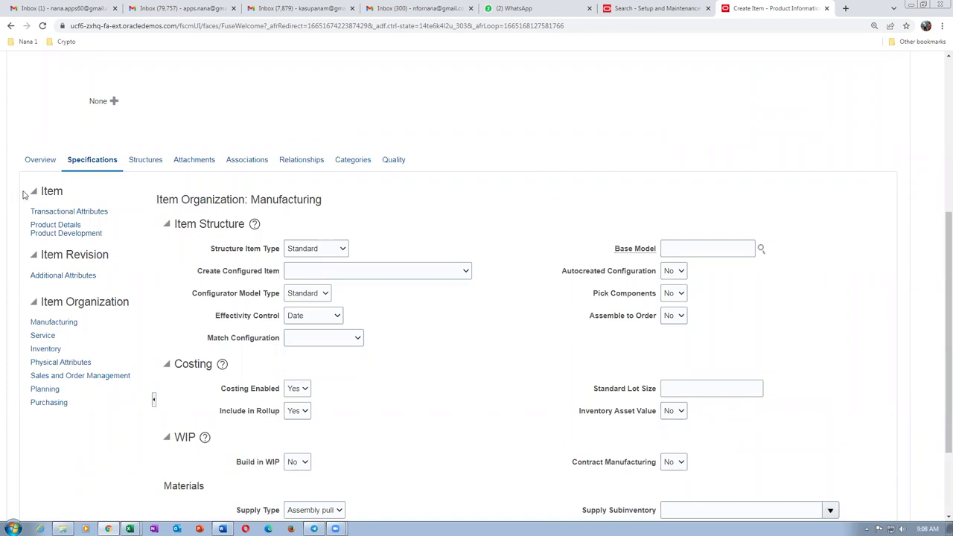
Add organization T021 t02_child_1 to the item's organization associations.
click(255, 167)
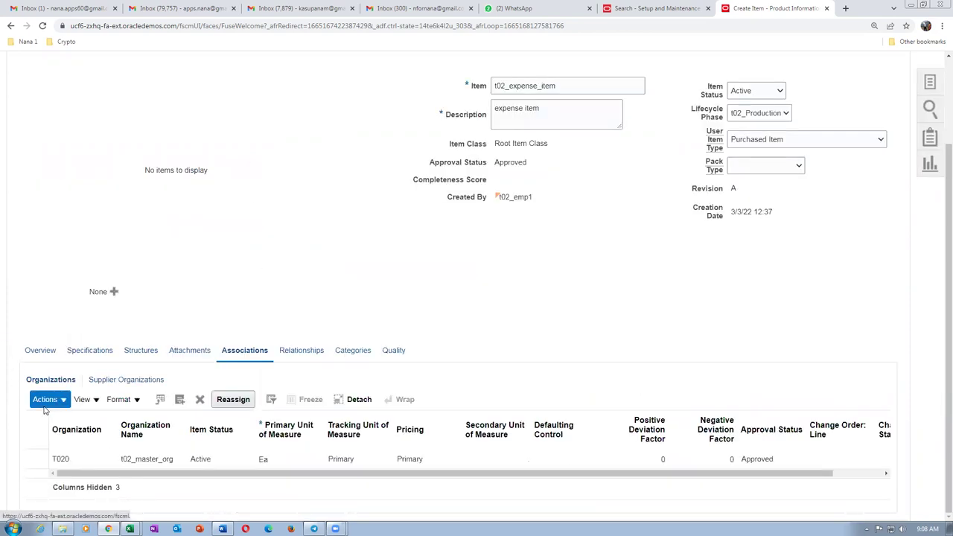
click(44, 406)
click(51, 441)
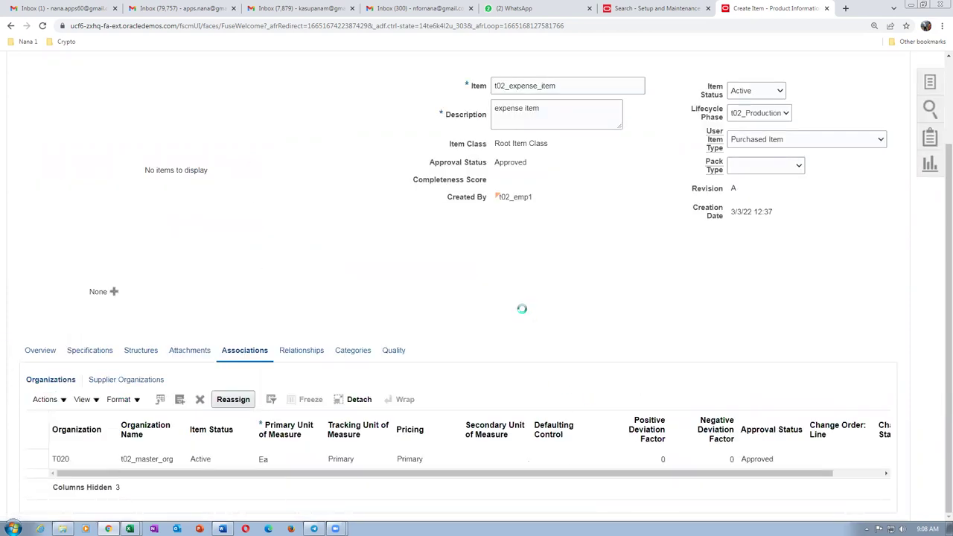
click(515, 260)
text(t02)
key(Return)
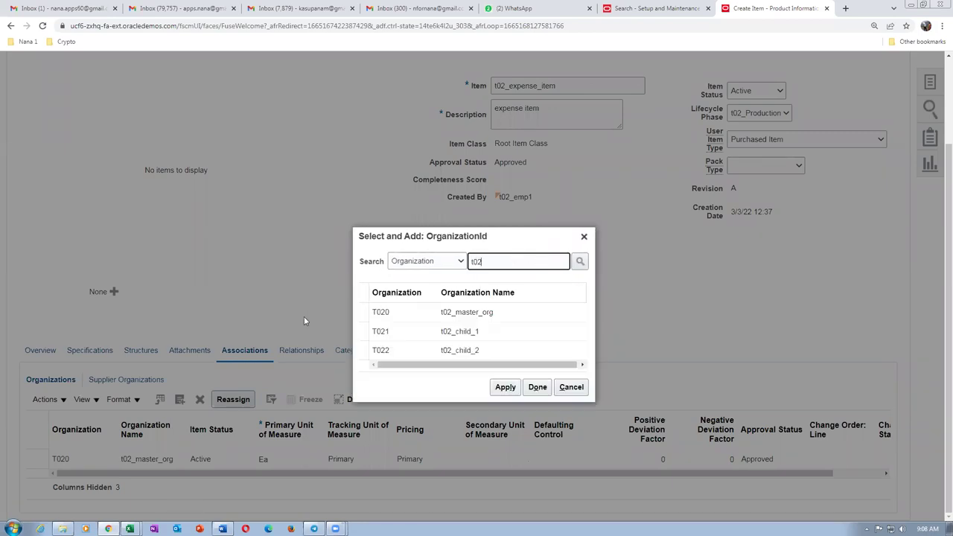
click(364, 303)
click(508, 359)
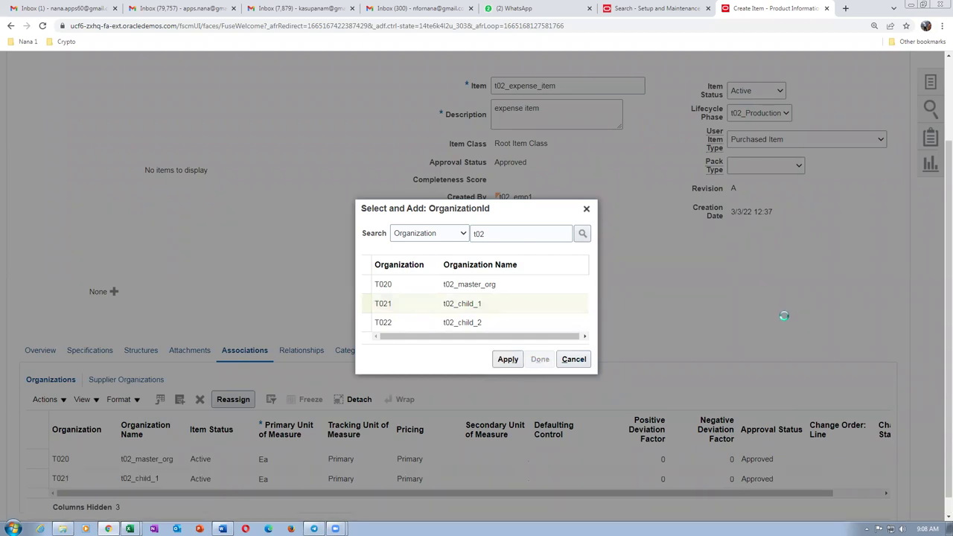
Save and close item t02_expense_item.
scroll(804, 313, up, 3)
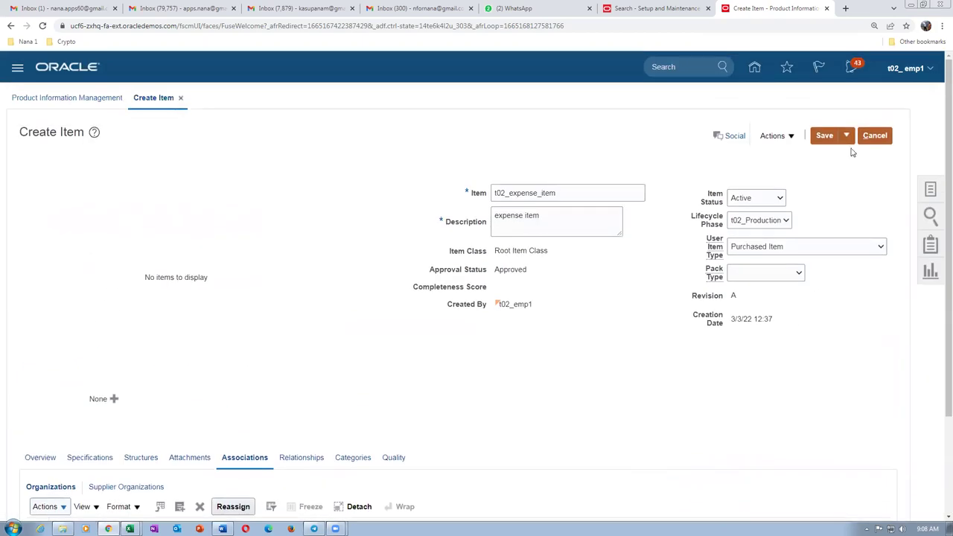
click(846, 135)
click(844, 156)
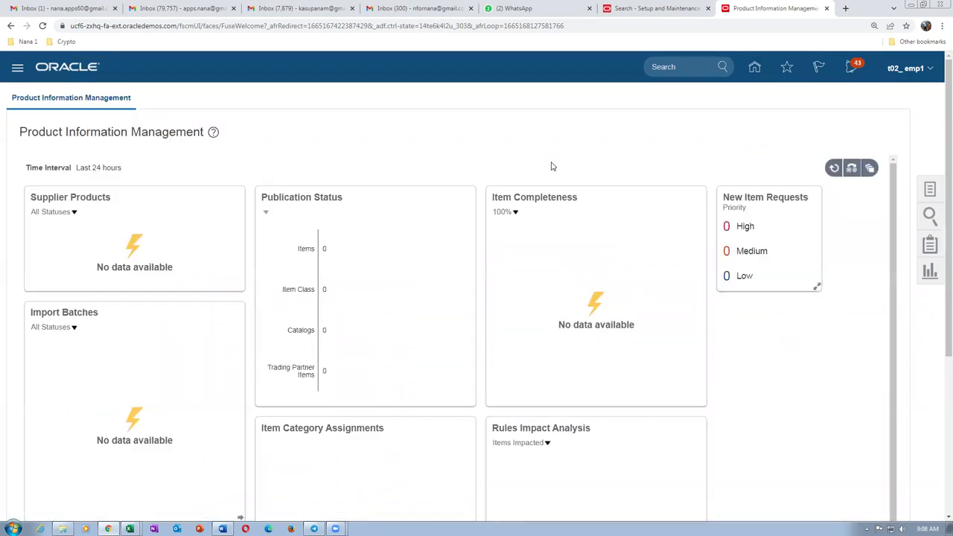
key(alt+Tab)
Review the Word mapping table's first rows, highlighting the Asset Item into Asset sub Inventory case and account 1009.
scroll(551, 184, down, 4)
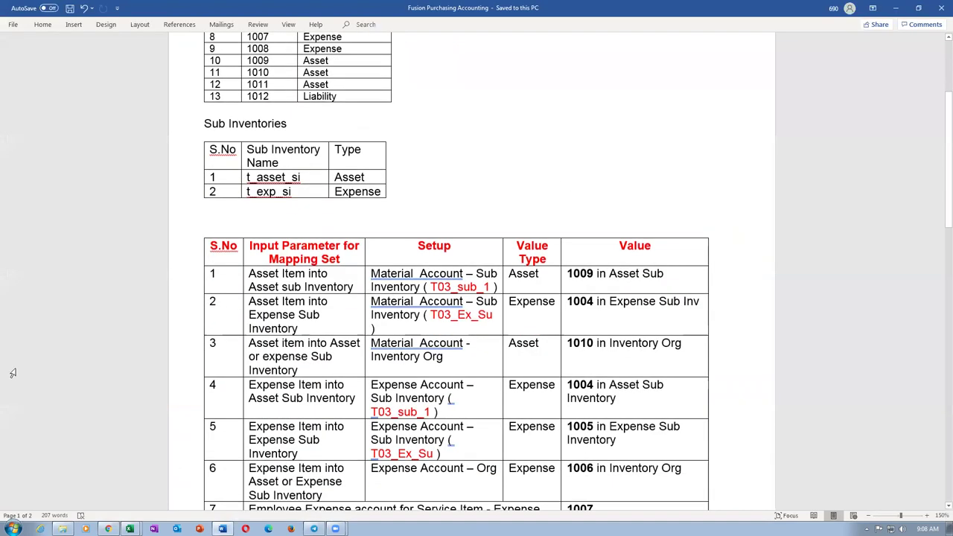
drag(184, 286, 183, 343)
click(281, 277)
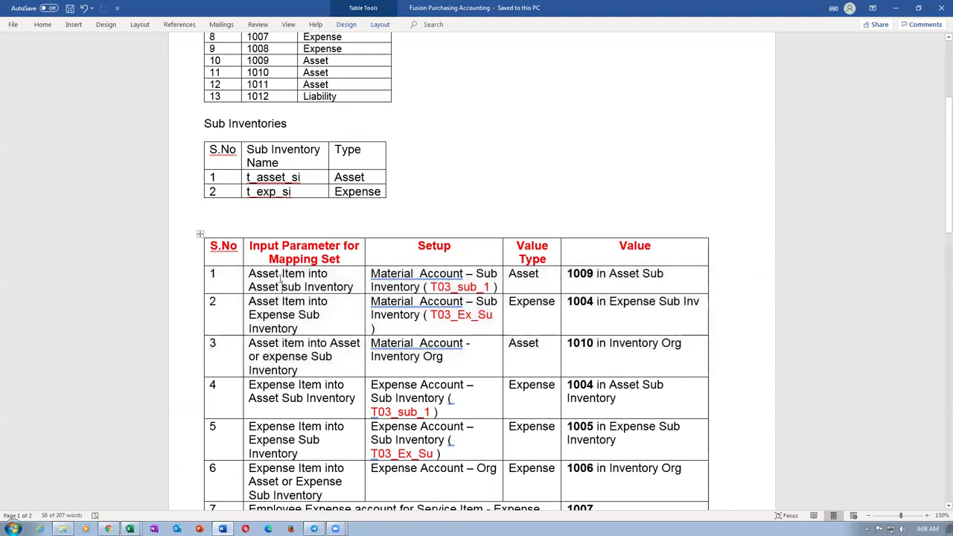
drag(277, 274, 311, 287)
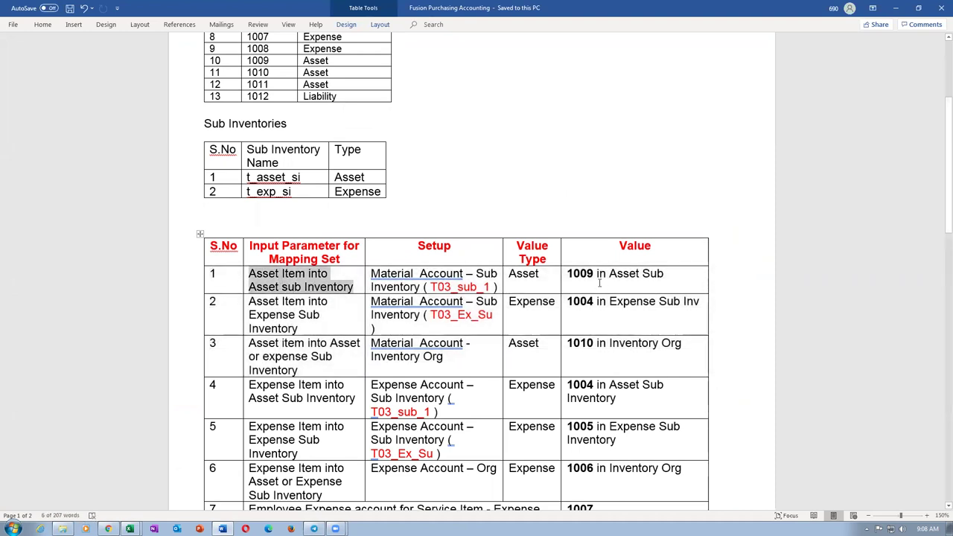
drag(572, 274, 585, 274)
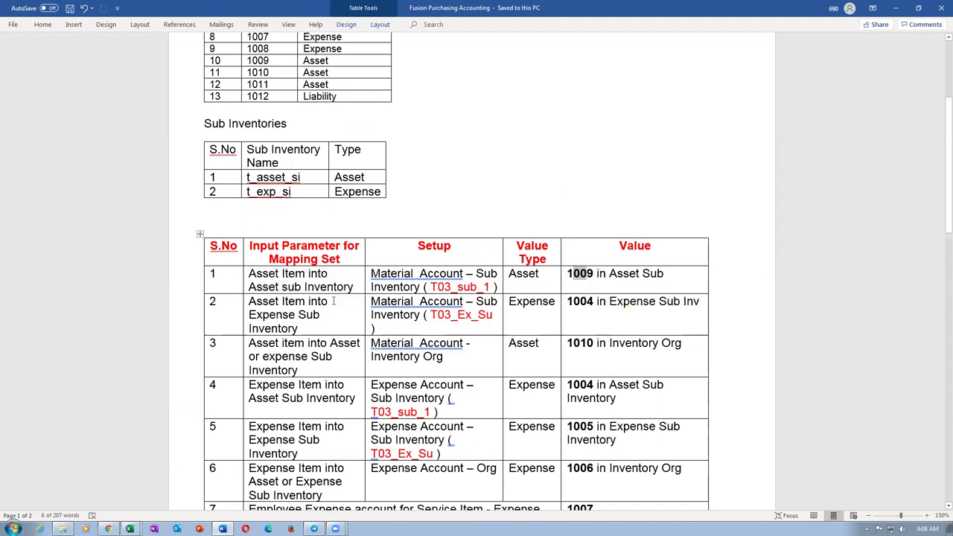
drag(290, 301, 298, 326)
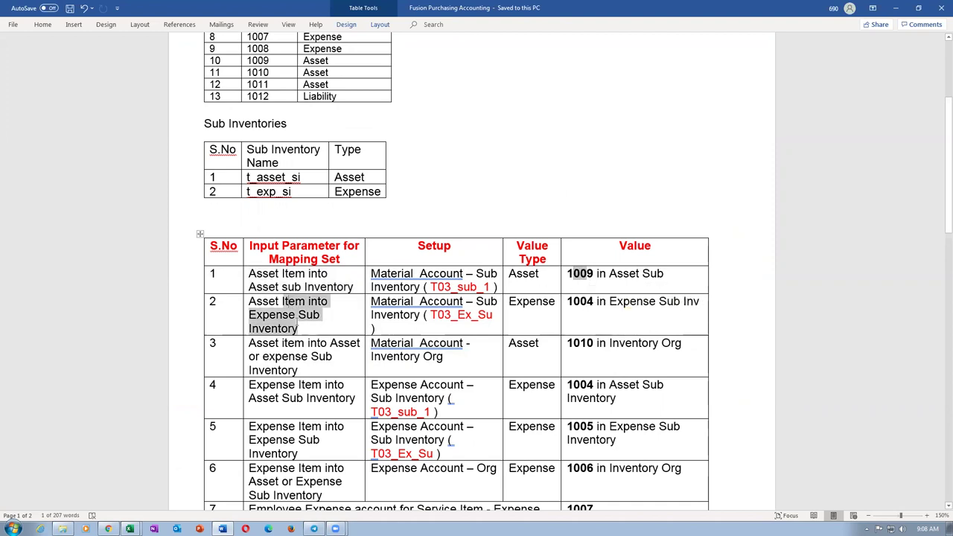
click(598, 302)
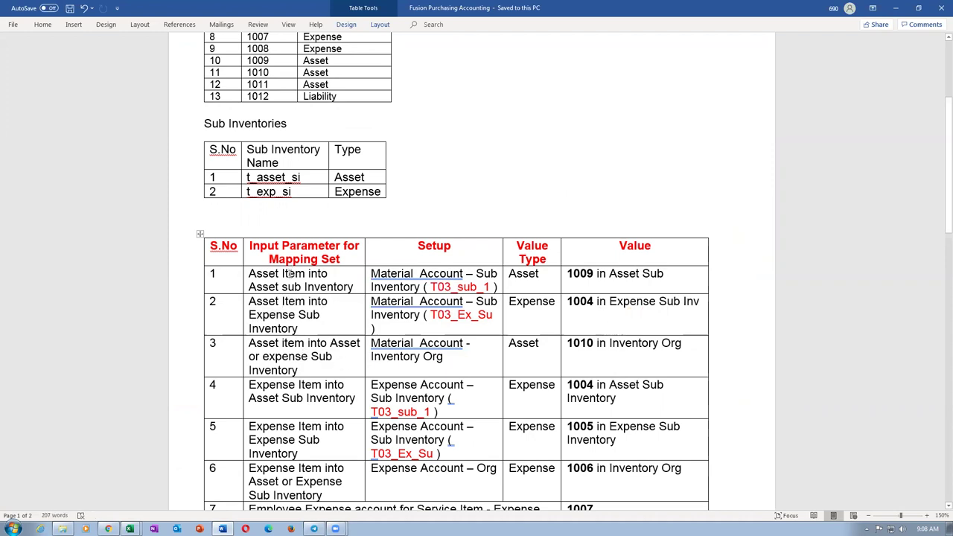
Review rows 1–3 input parameters and row 3's 1010 account value, then return to Oracle.
drag(291, 274, 300, 330)
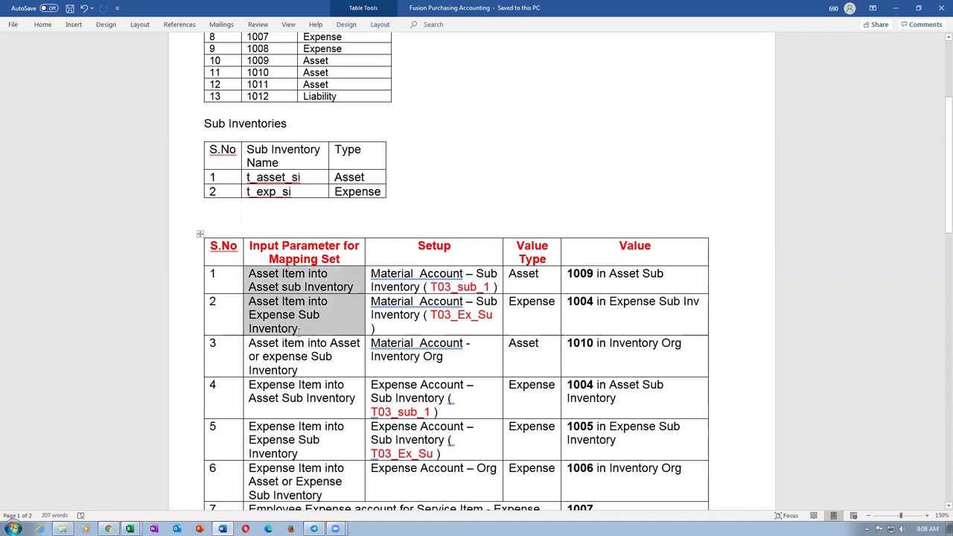
click(312, 370)
drag(567, 344, 594, 350)
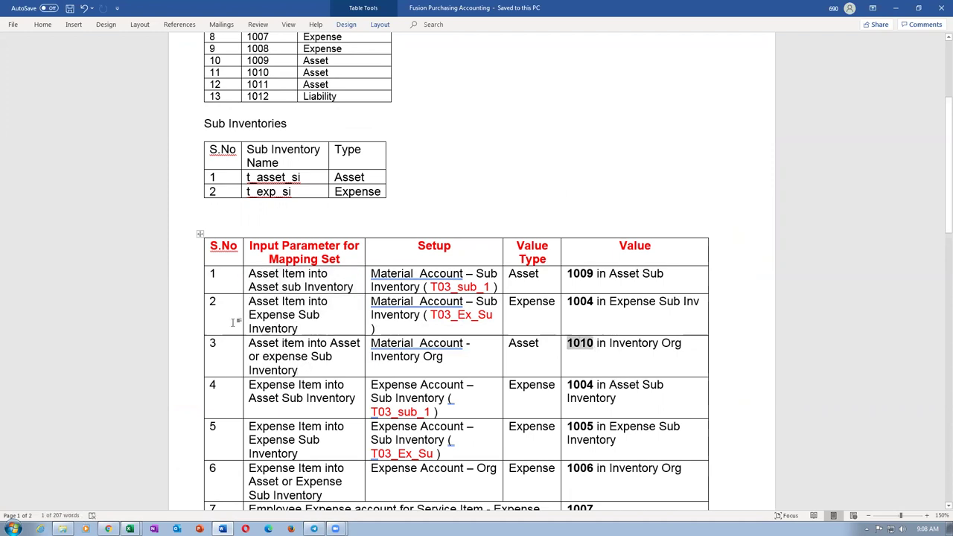
drag(181, 279, 182, 348)
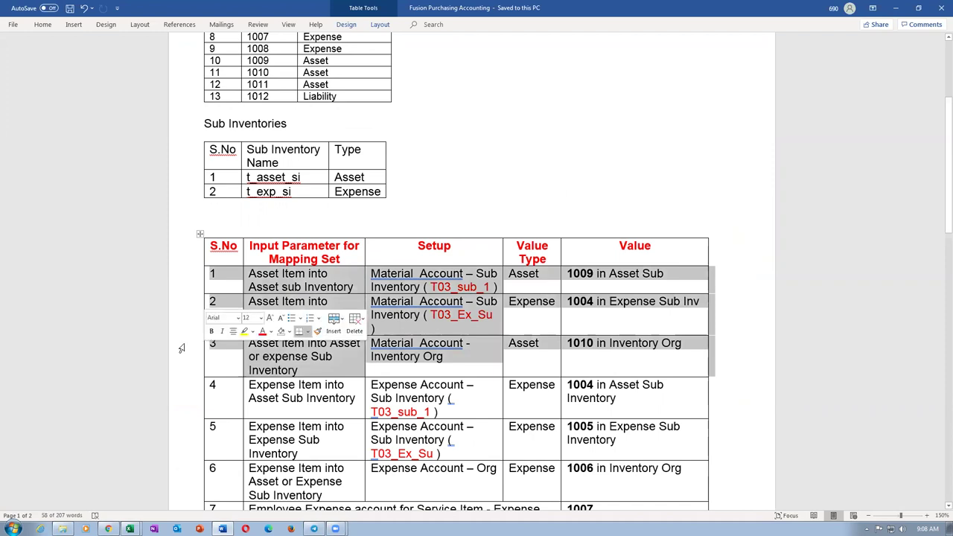
click(330, 362)
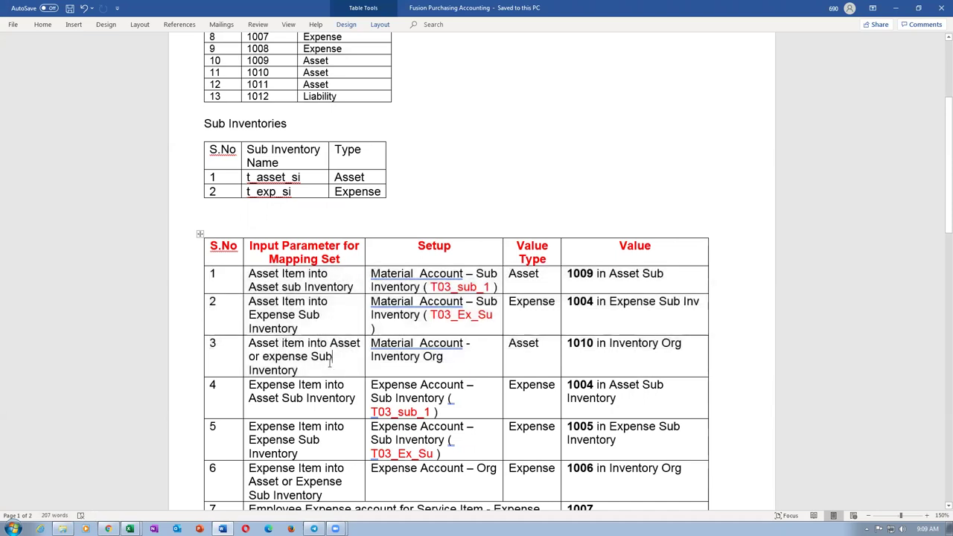
key(alt+Tab)
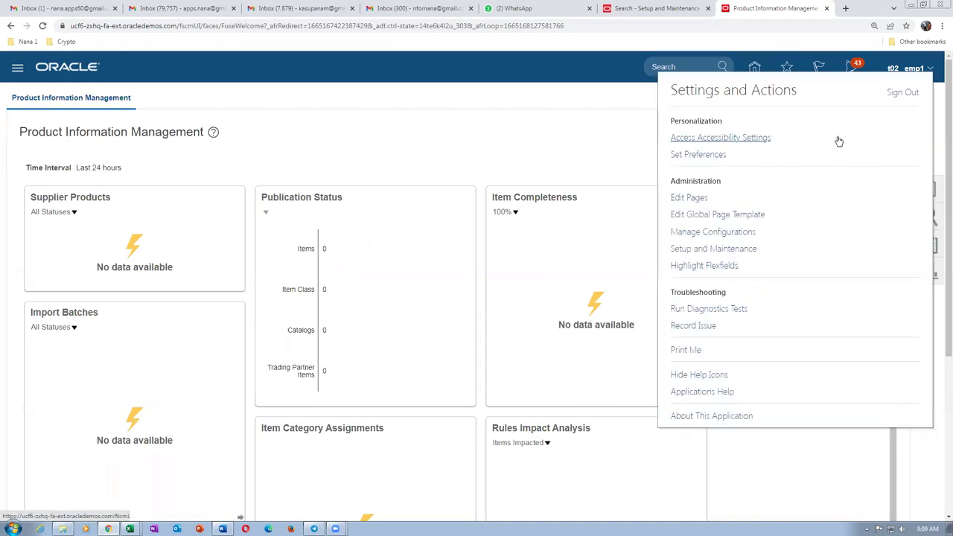
Find the Cost Accounting Manage Mapping Sets task under Manufacturing and Supply Chain Materials Management with search 'man%ma', and open it.
click(732, 248)
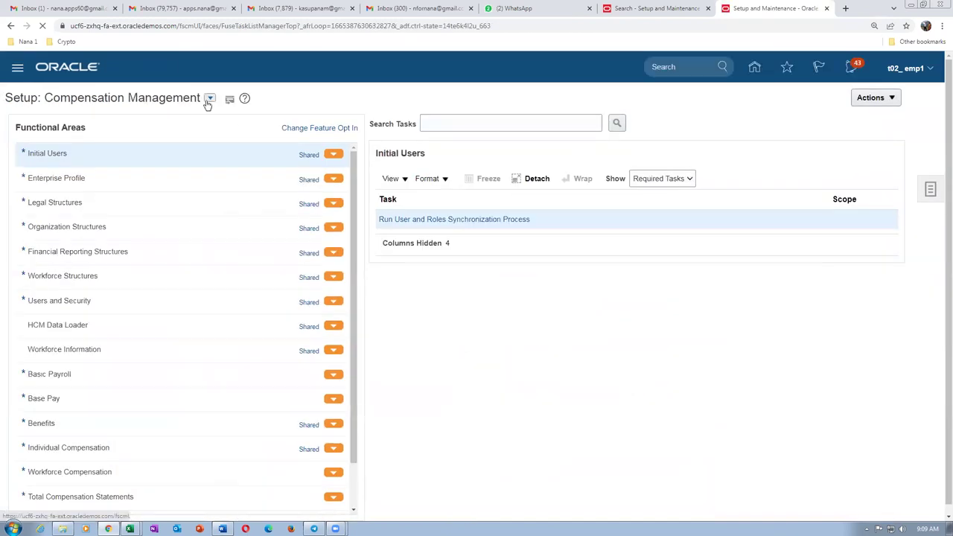
click(208, 100)
click(251, 253)
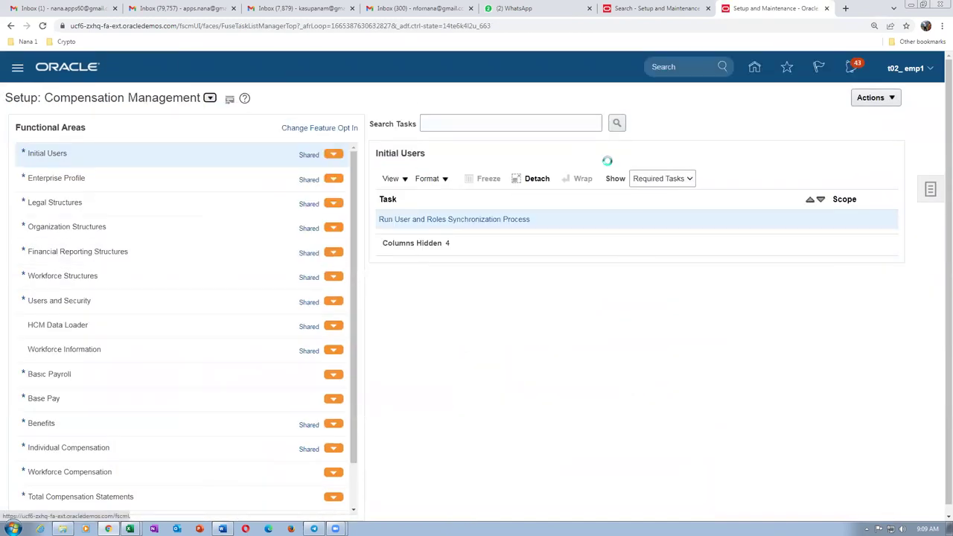
click(500, 122)
text(man%map%set%)
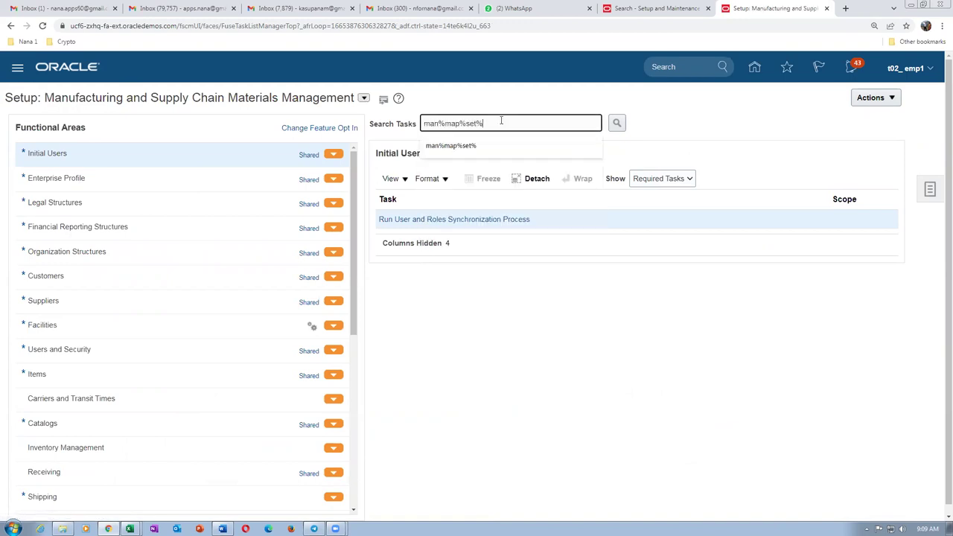
key(Return)
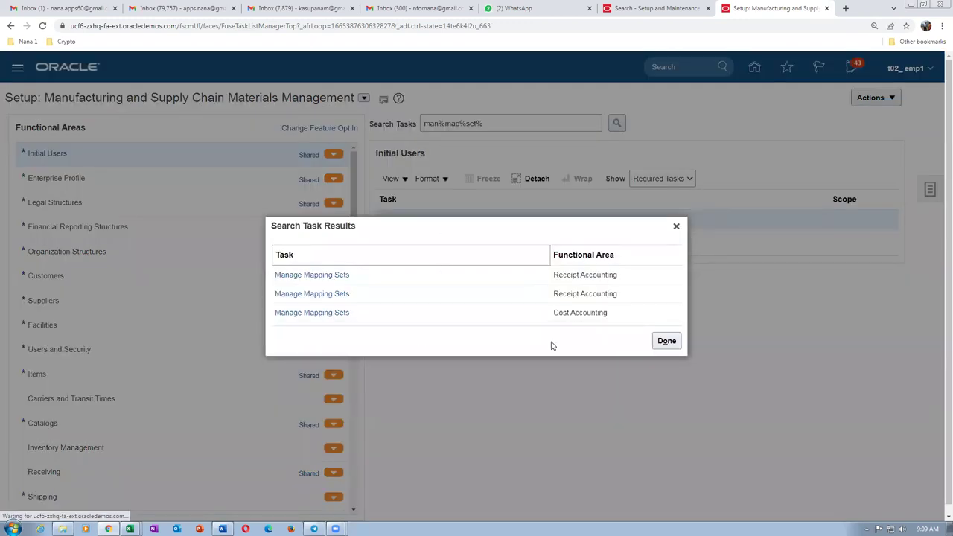
click(307, 313)
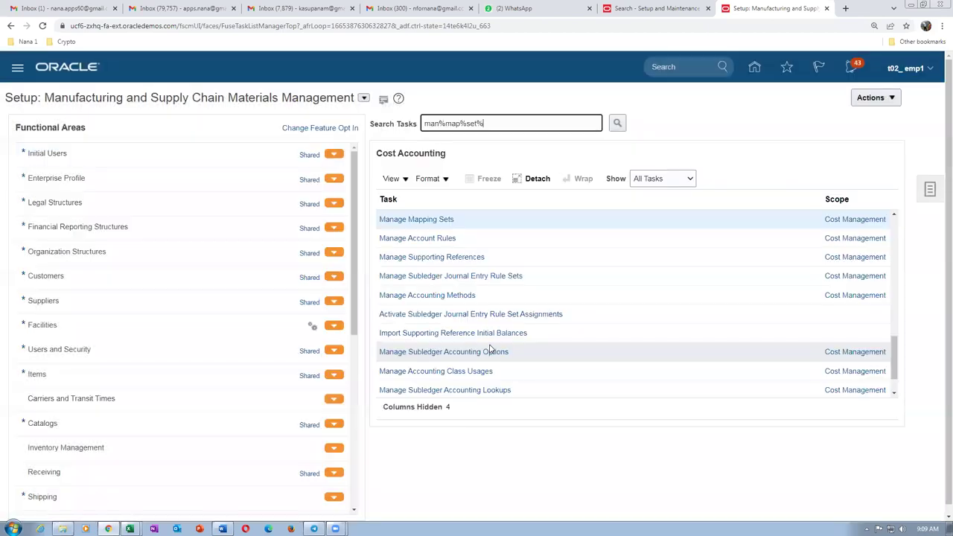
click(405, 220)
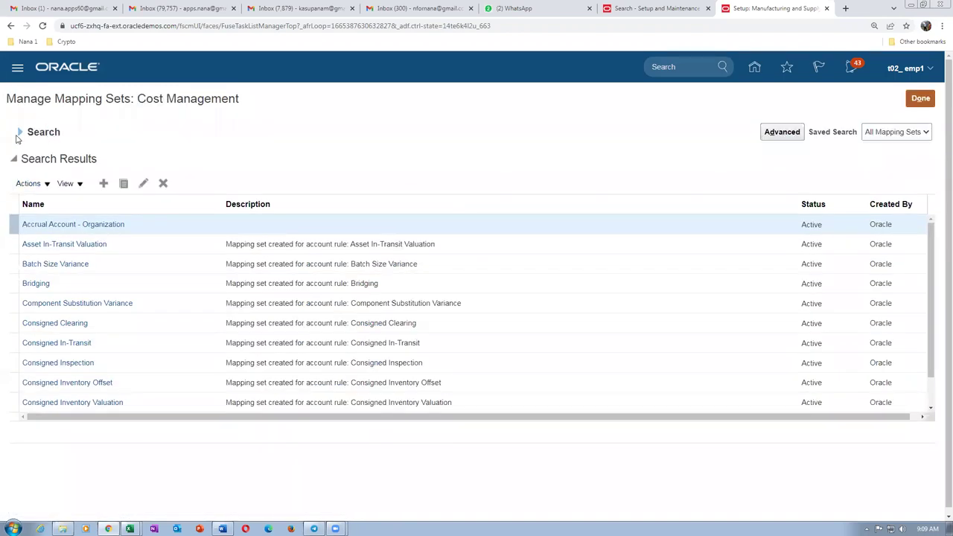
Search mapping sets for 'ma' and open Material Account - Subinventory.
click(19, 133)
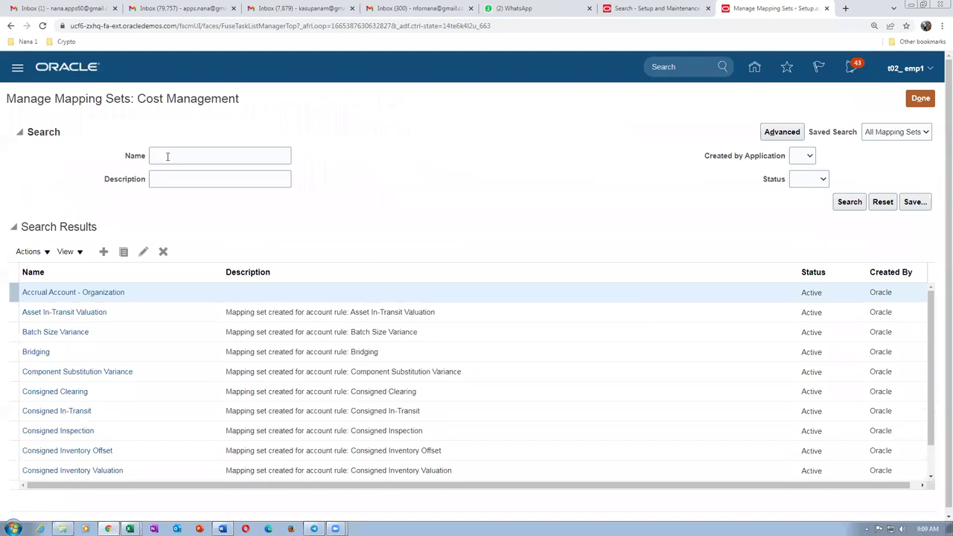
click(167, 156)
text(material)
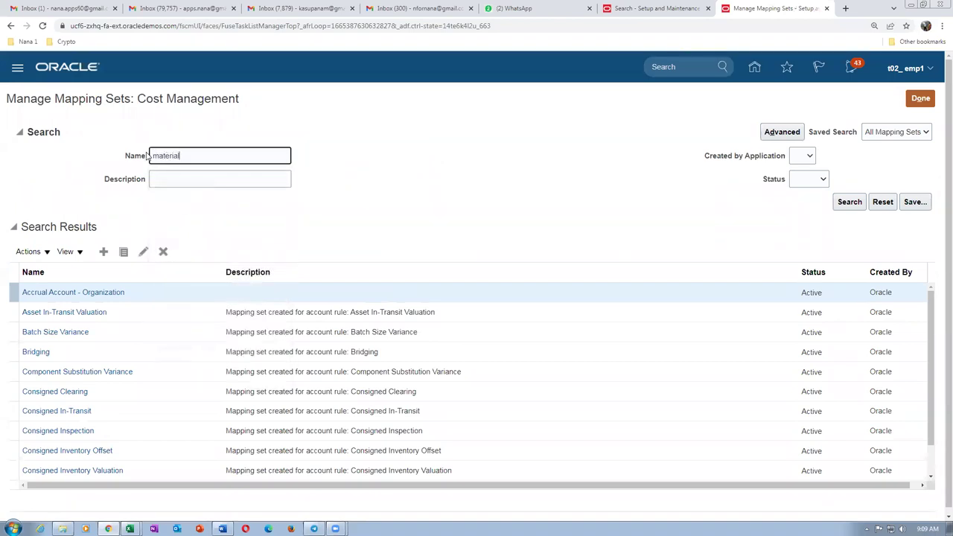
key(Return)
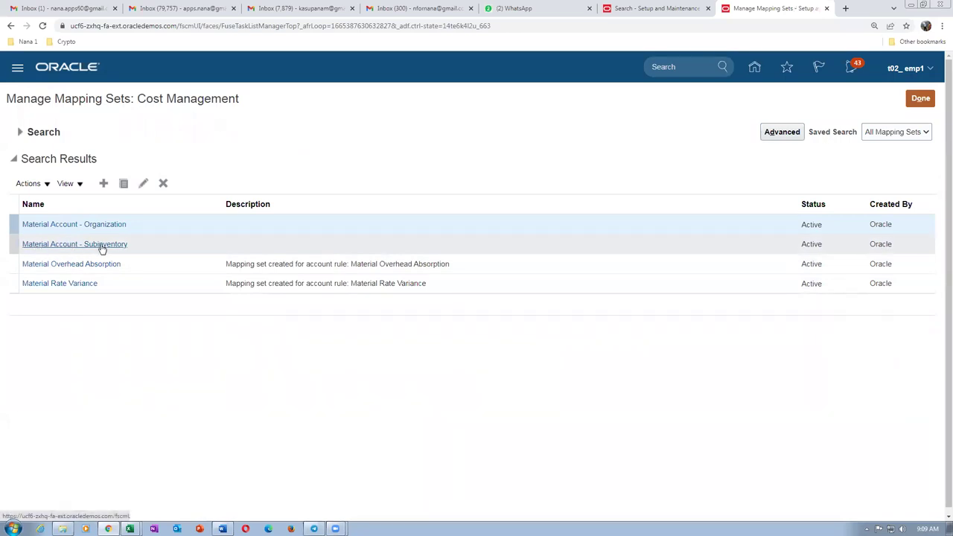
click(101, 247)
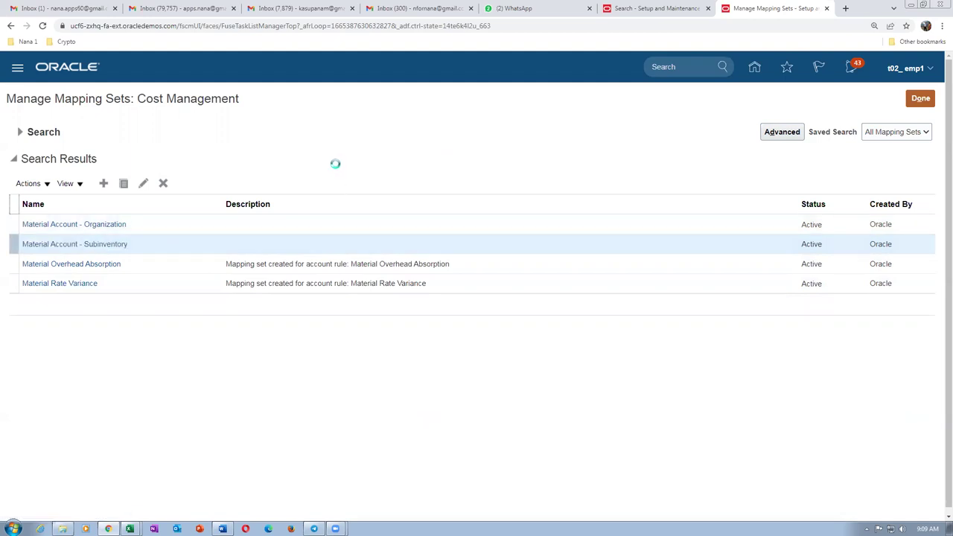
Add chart of accounts t02_COA to the mapping set.
scroll(166, 300, down, 1)
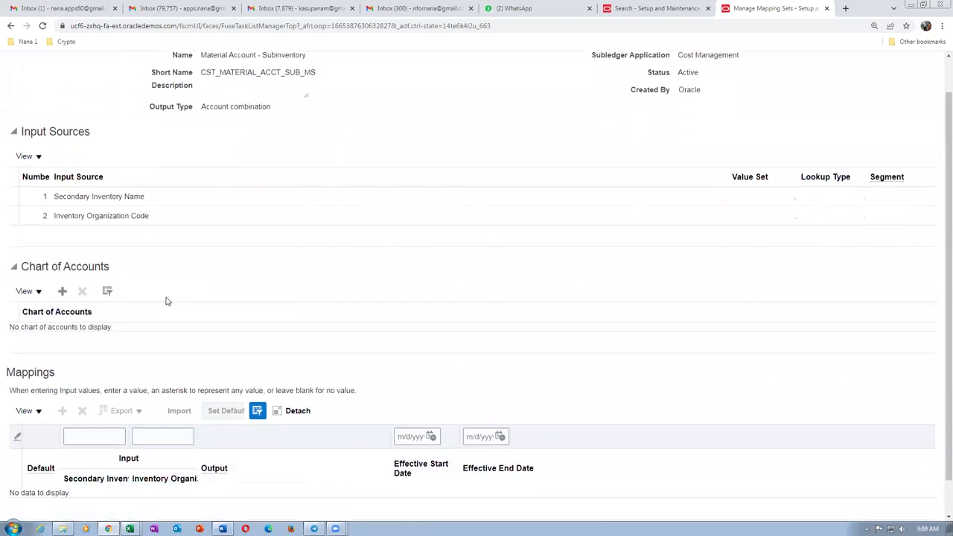
click(62, 291)
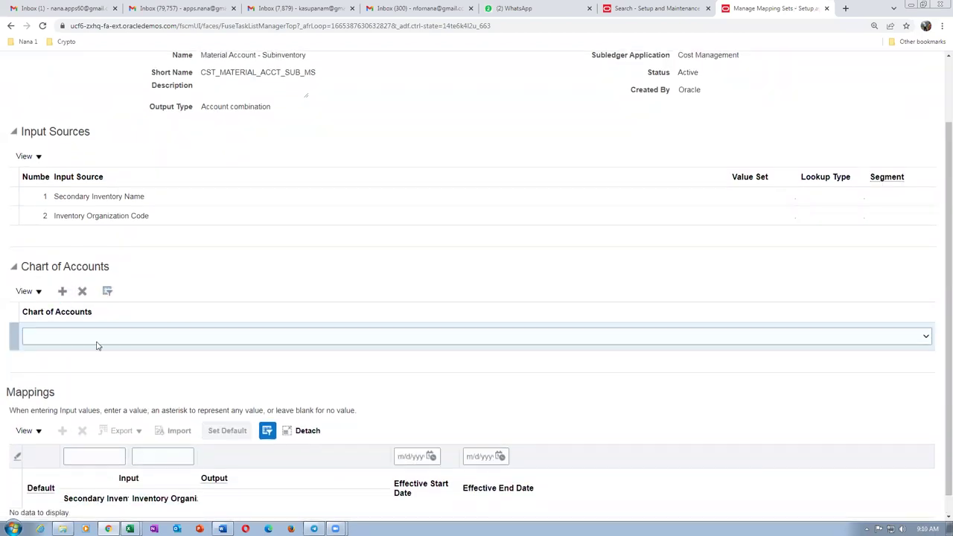
click(96, 339)
scroll(93, 307, down, 15)
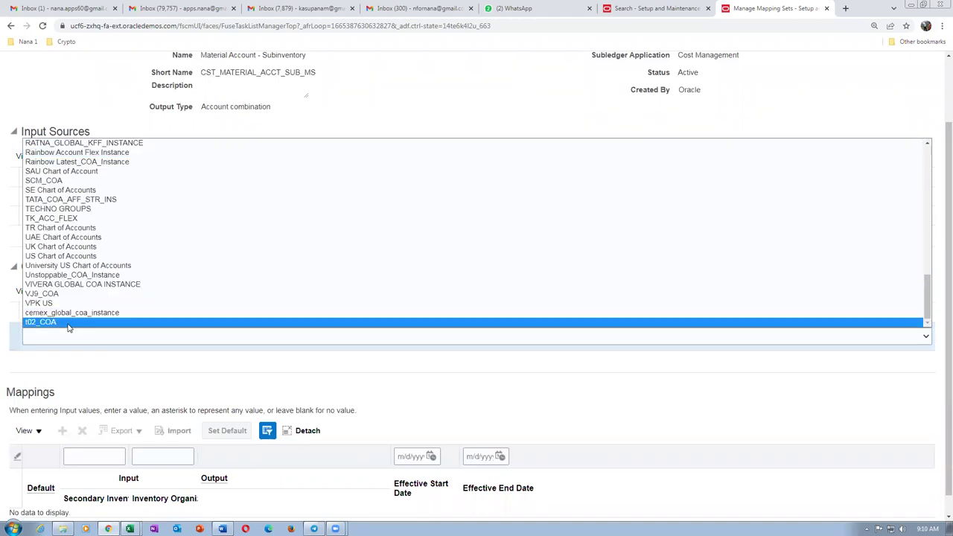
click(67, 322)
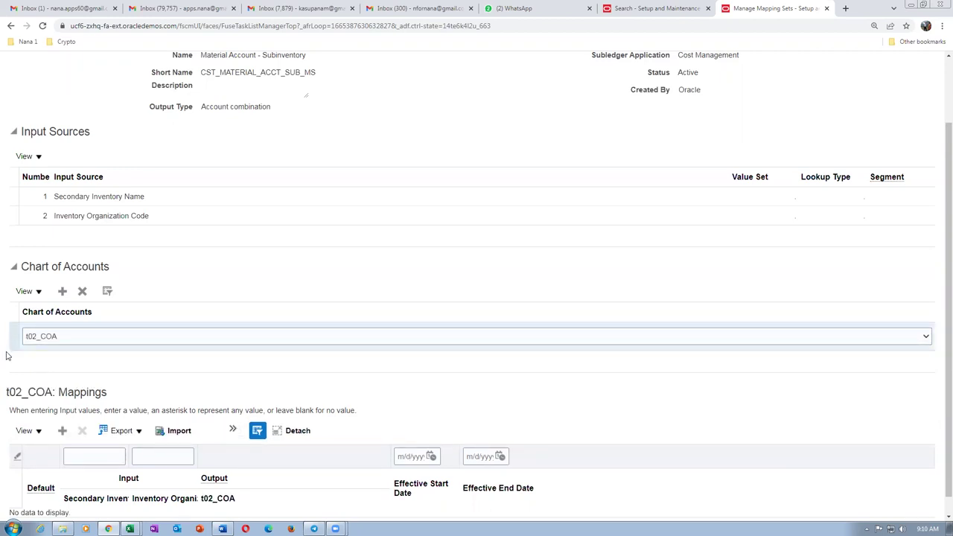
Add a blank mapping row under t02_COA.
scroll(939, 313, down, 1)
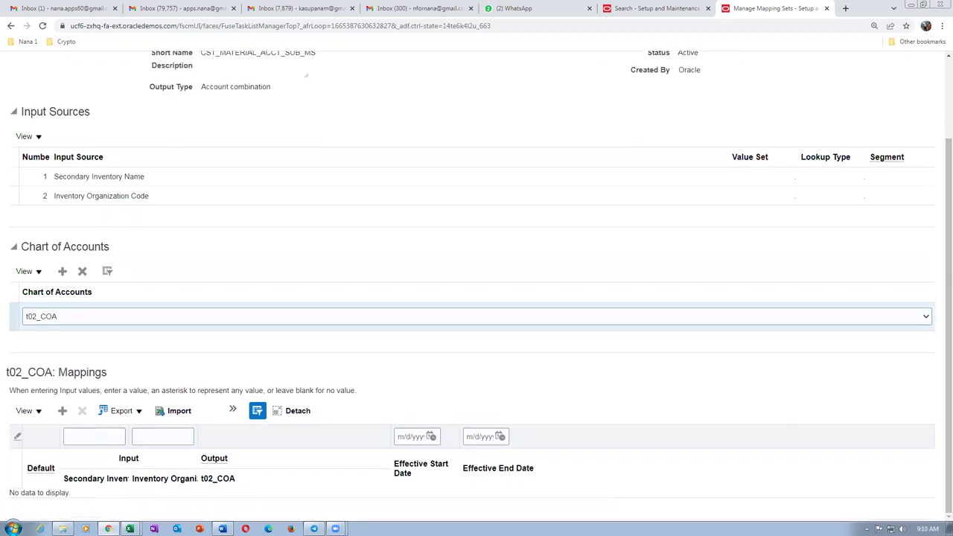
click(62, 410)
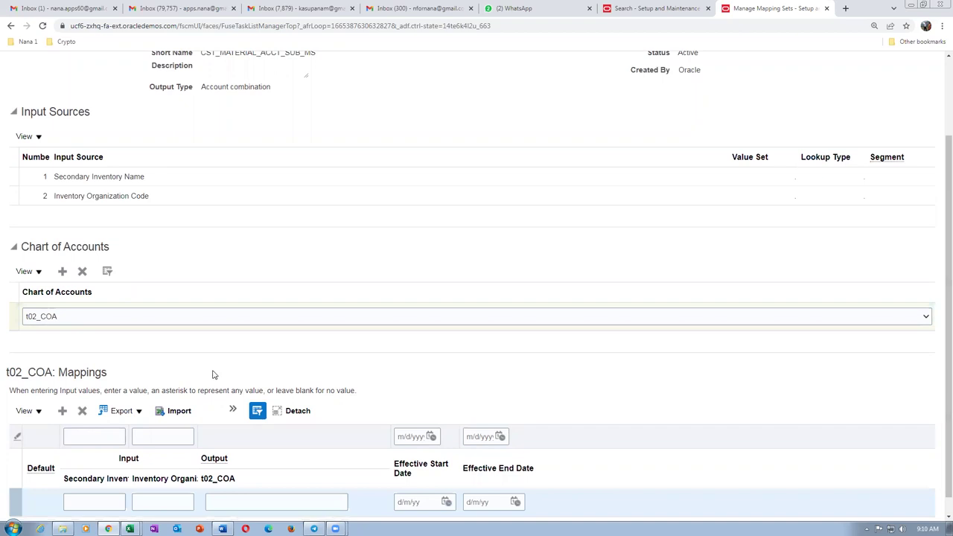
click(89, 501)
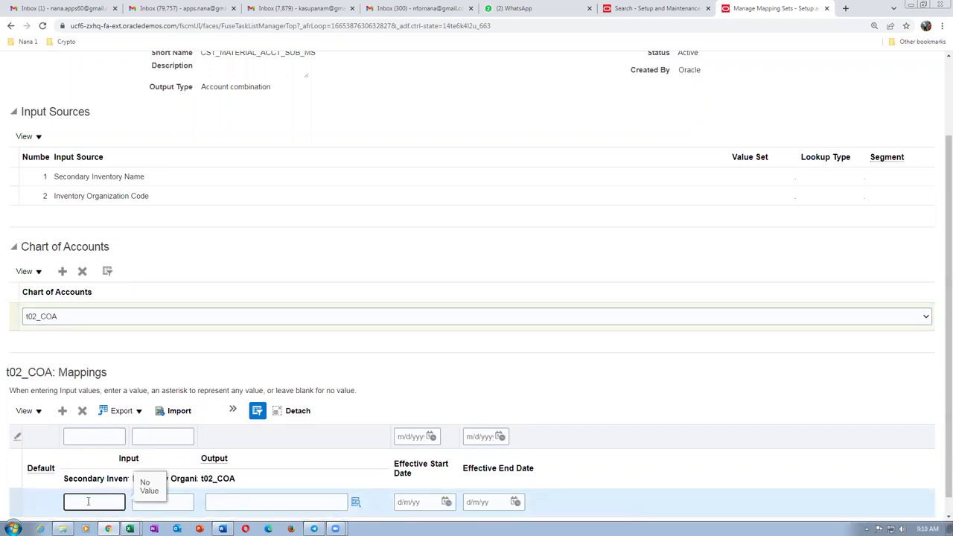
key(alt+Tab)
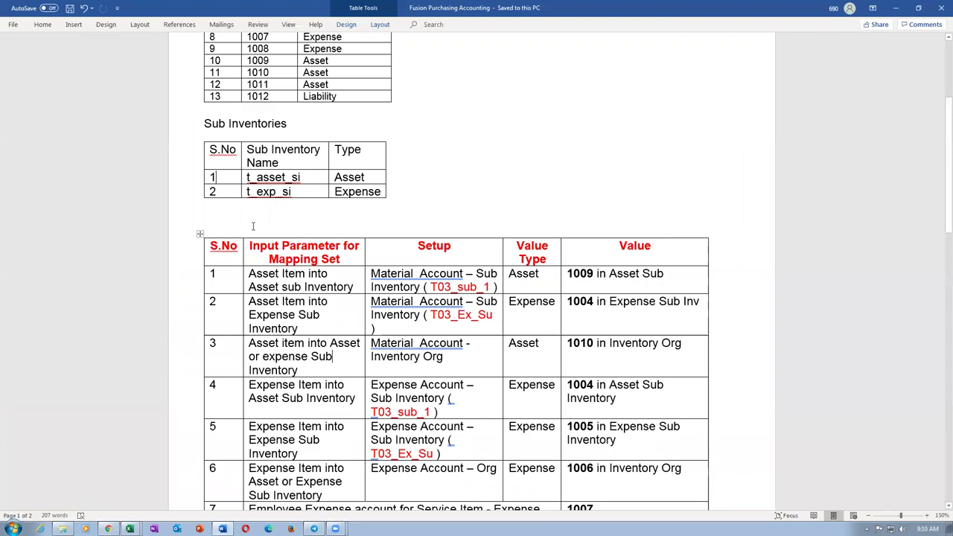
Enter subinventory t_asset_si and organization T021 as the row's inputs.
key(Tab)
key(ctrl+c)
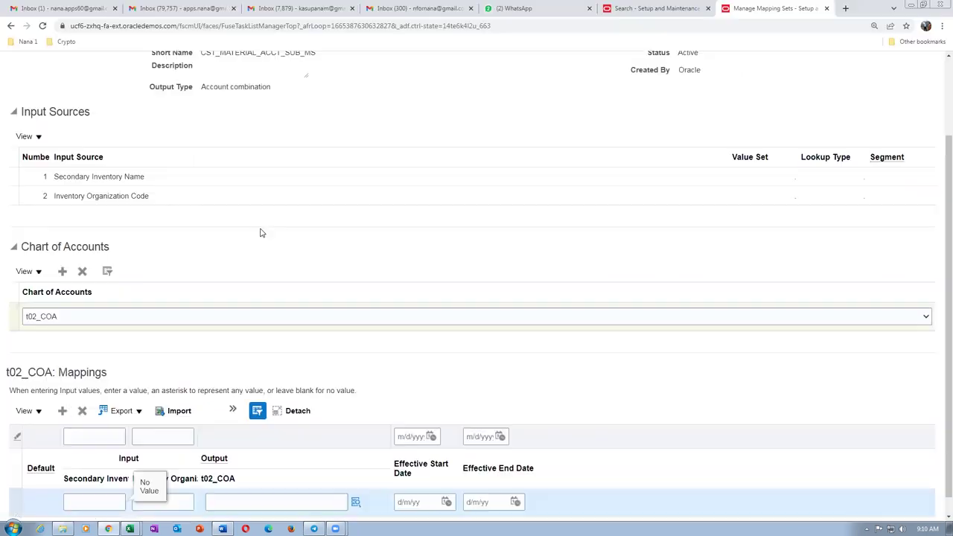
key(alt+Tab)
key(ctrl+v)
click(367, 376)
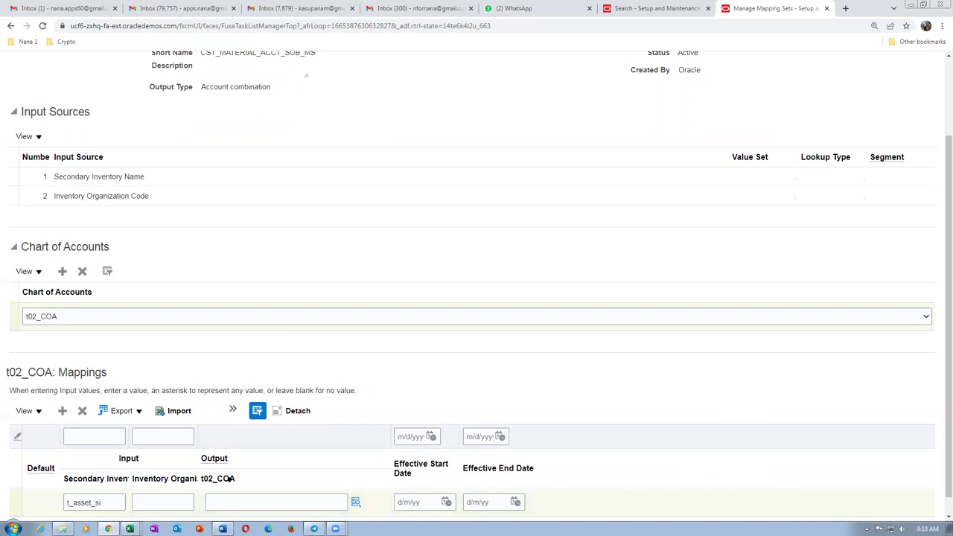
click(170, 503)
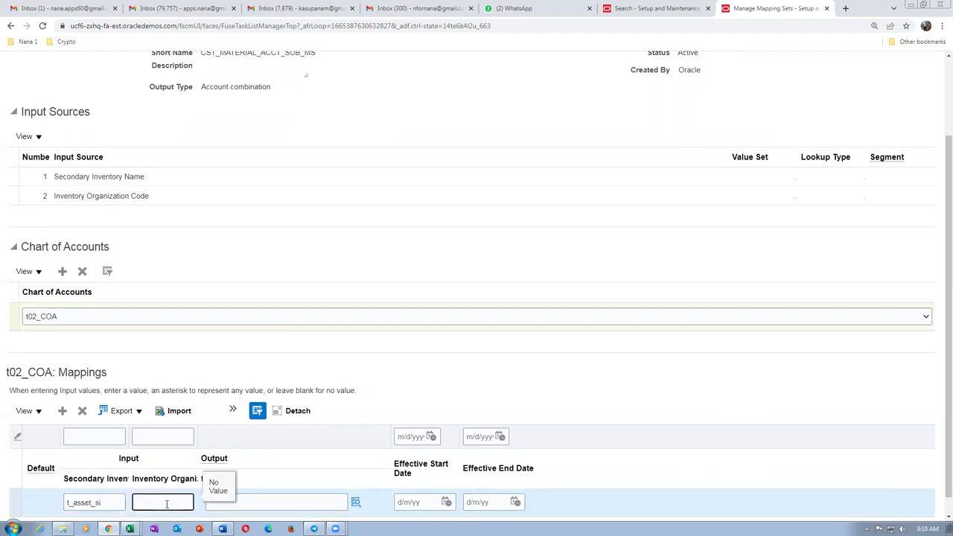
text(T021)
key(Tab)
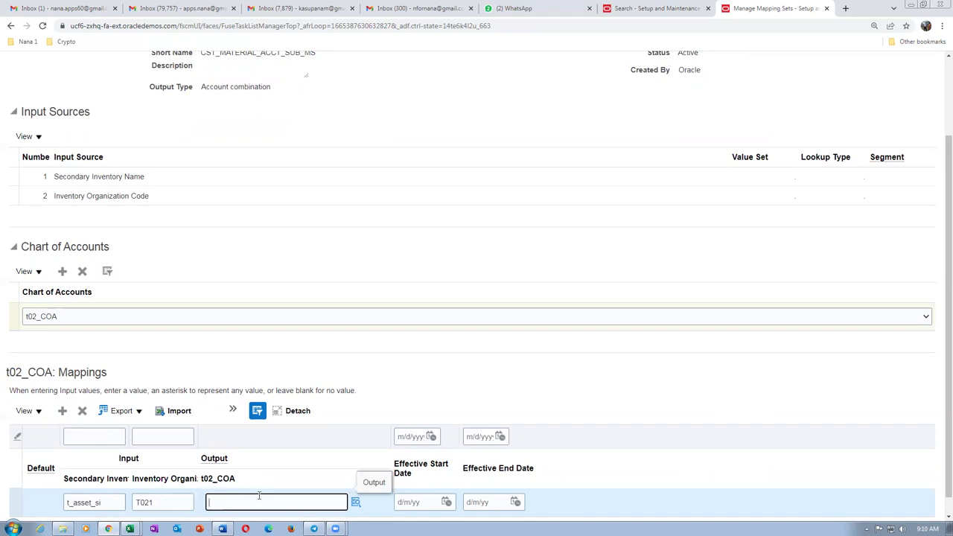
Set the row's output account to 10-100-1009, as listed in the Word notes.
key(alt+Tab)
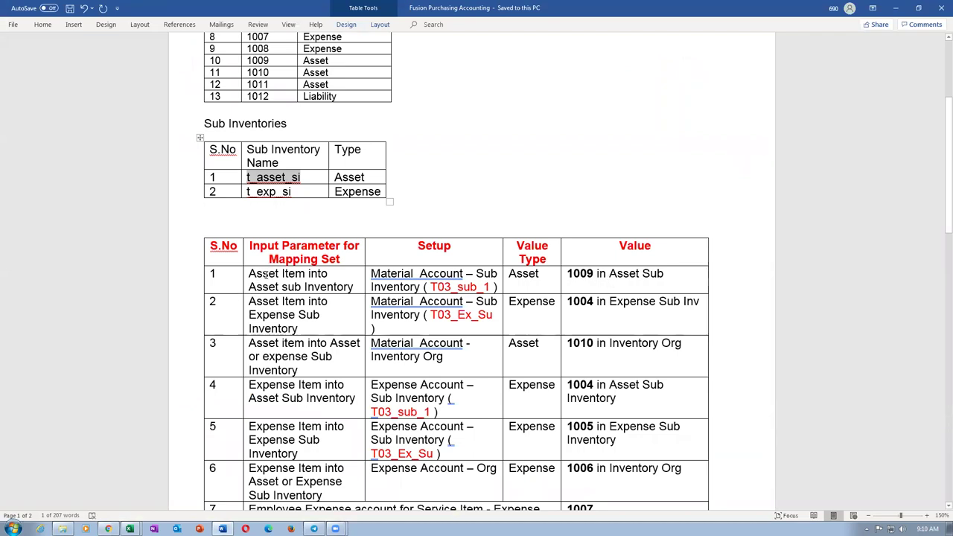
drag(268, 276, 328, 284)
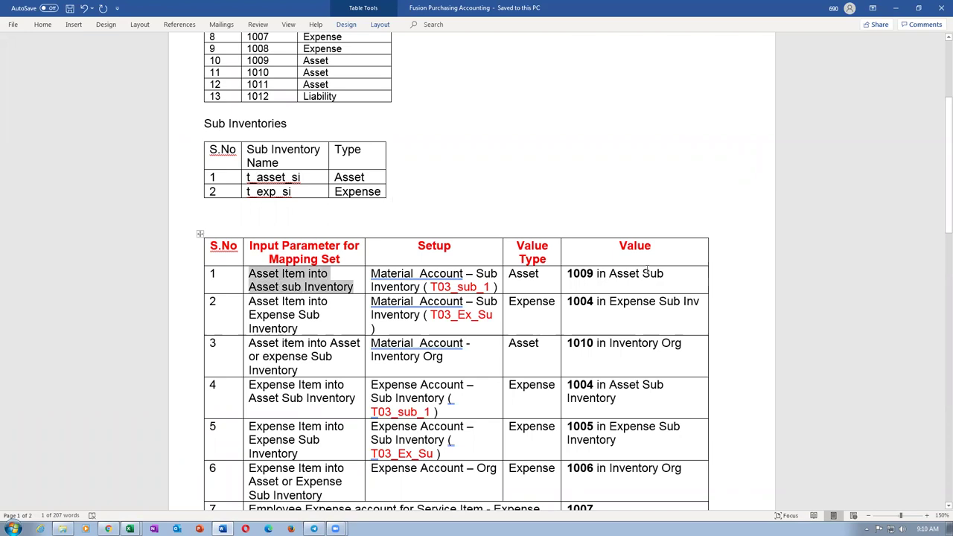
click(577, 273)
key(alt+Tab)
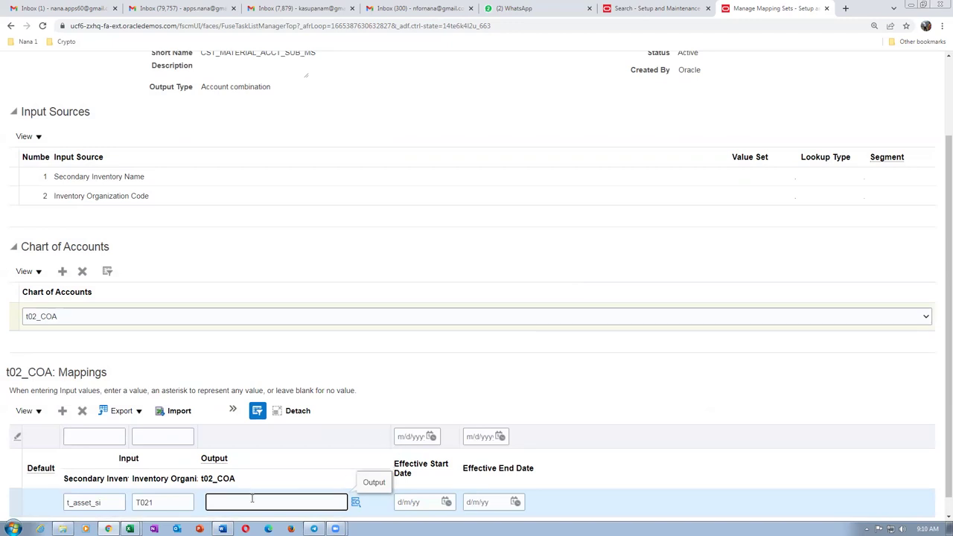
text(10-100-1009)
click(419, 385)
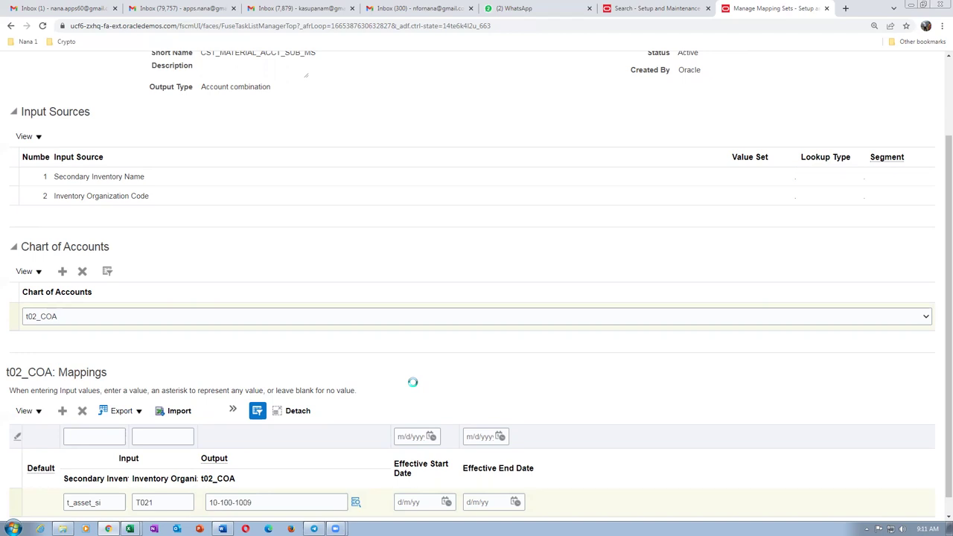
Save the mapping set and add another empty mapping row.
key(alt+Tab)
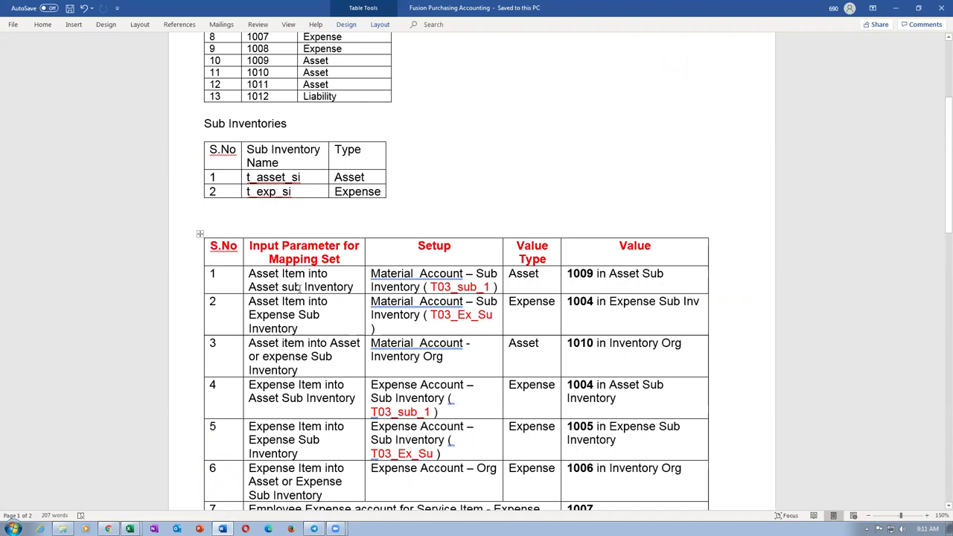
key(alt+Tab)
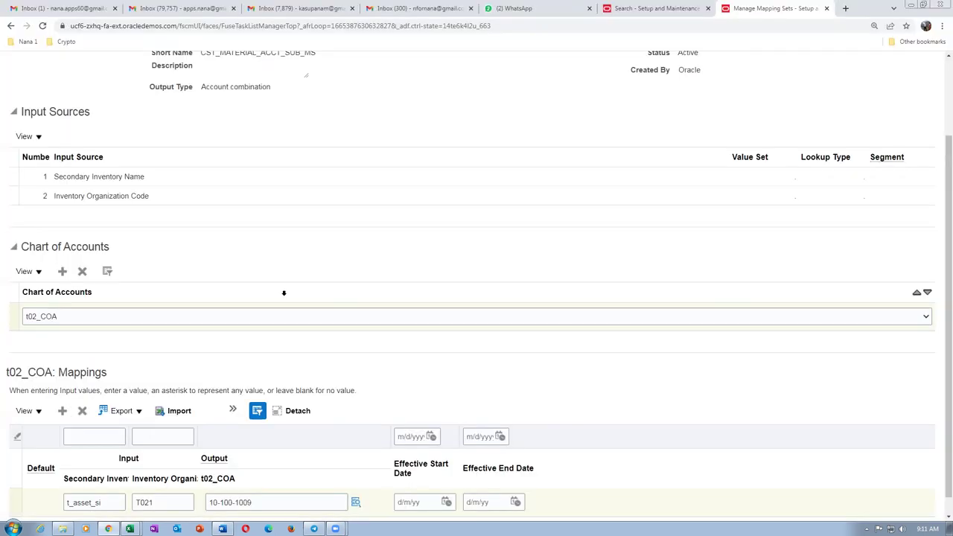
scroll(737, 125, up, 2)
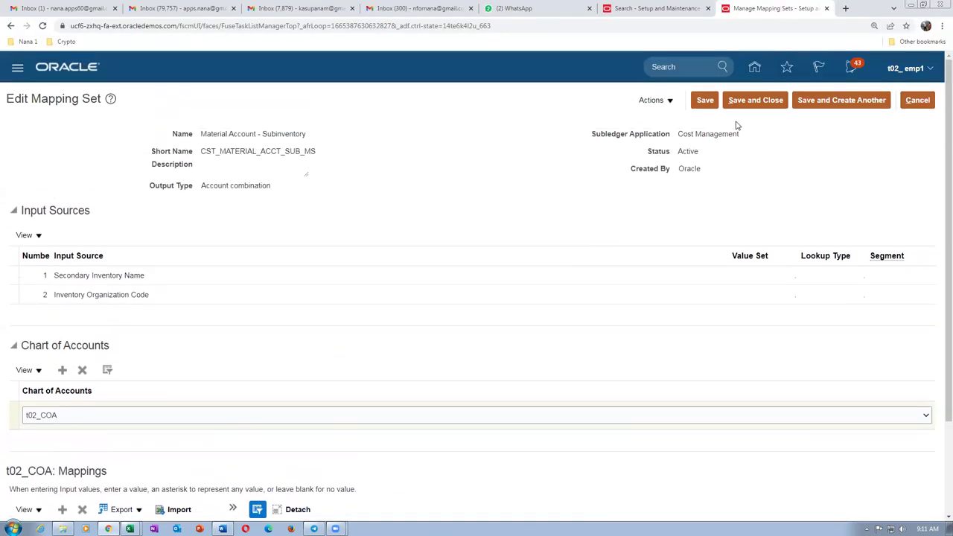
click(699, 101)
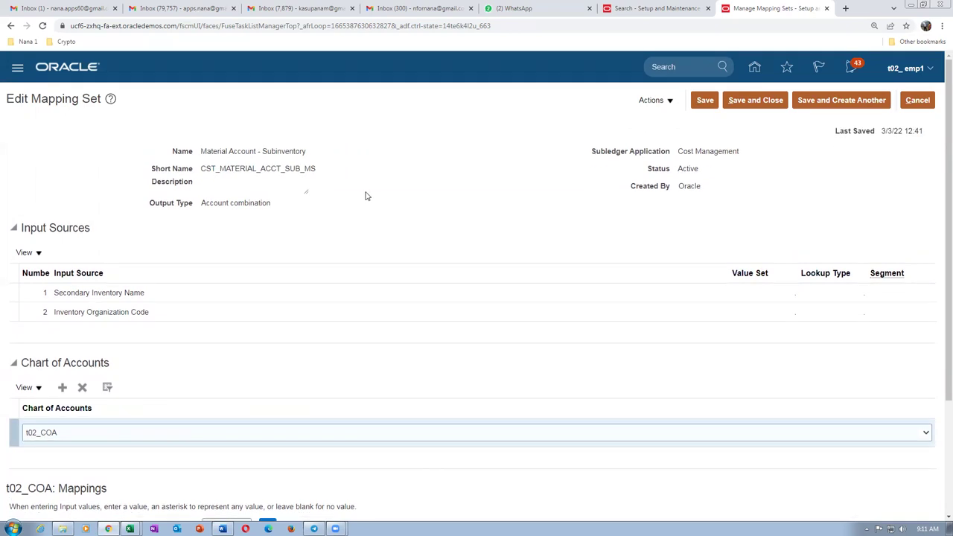
scroll(365, 196, down, 2)
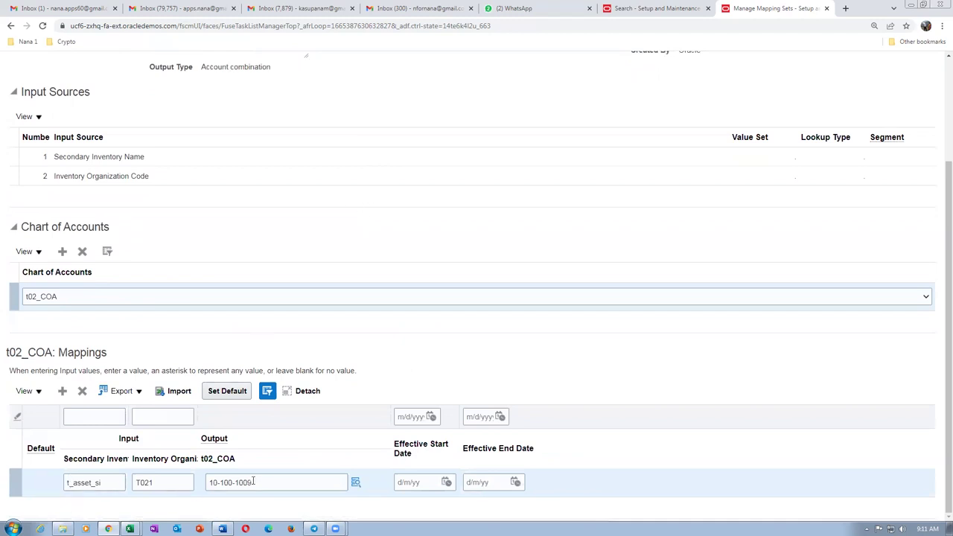
click(62, 392)
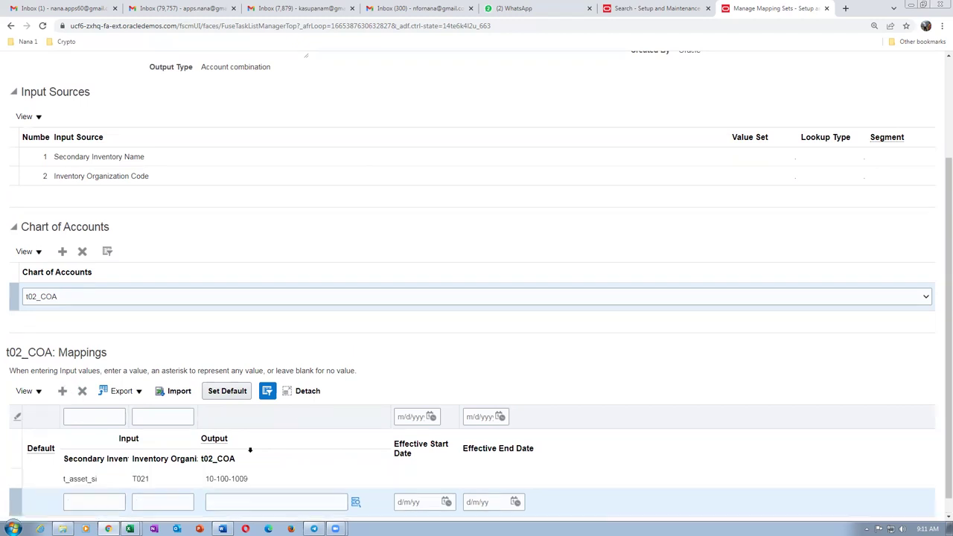
Enter subinventory t_exp_si and organization T021 in the new mapping row.
click(119, 503)
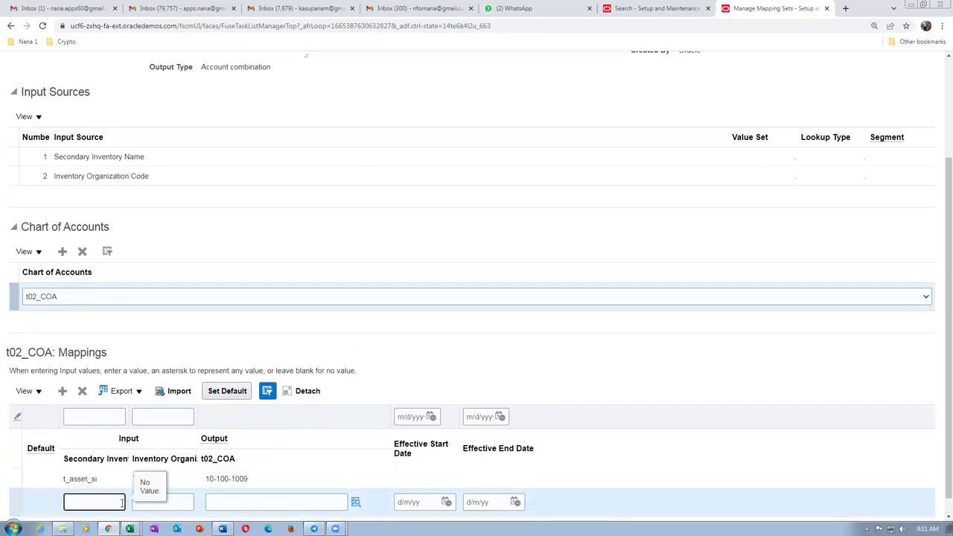
key(alt+Tab)
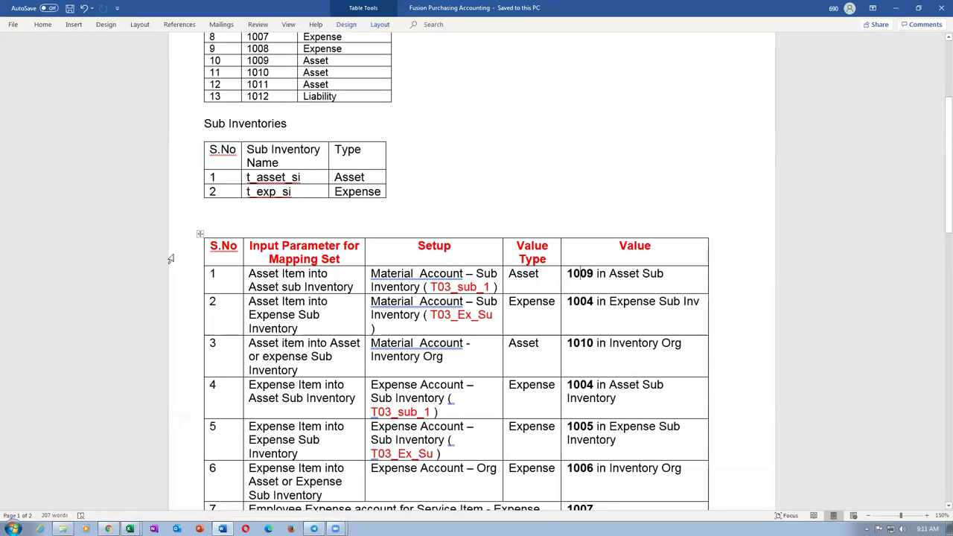
key(Tab)
key(ctrl+c)
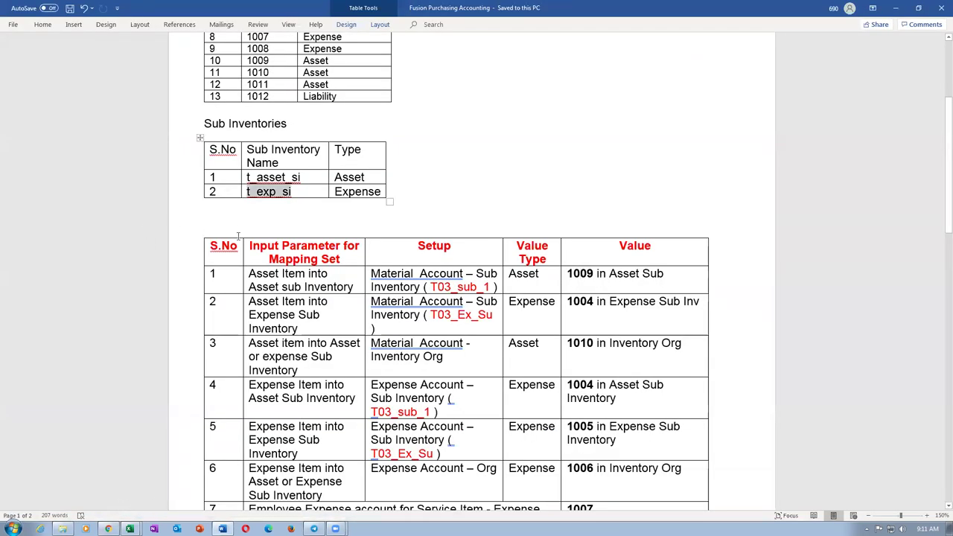
key(alt+Tab)
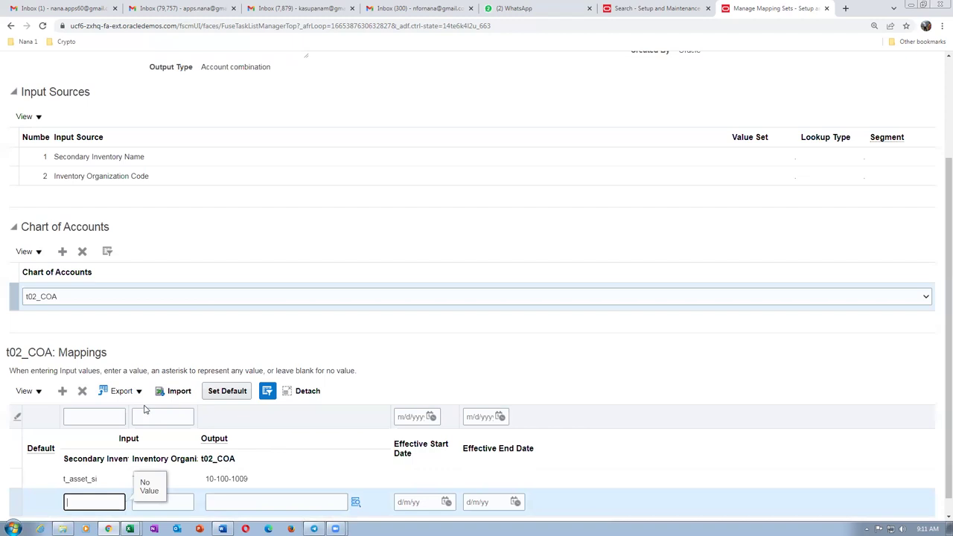
key(ctrl+v)
click(183, 503)
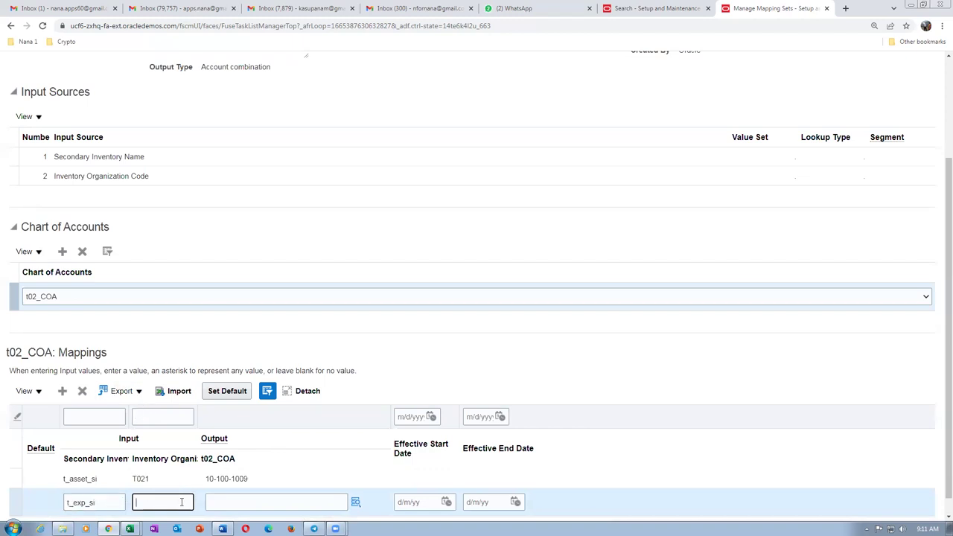
text(T021)
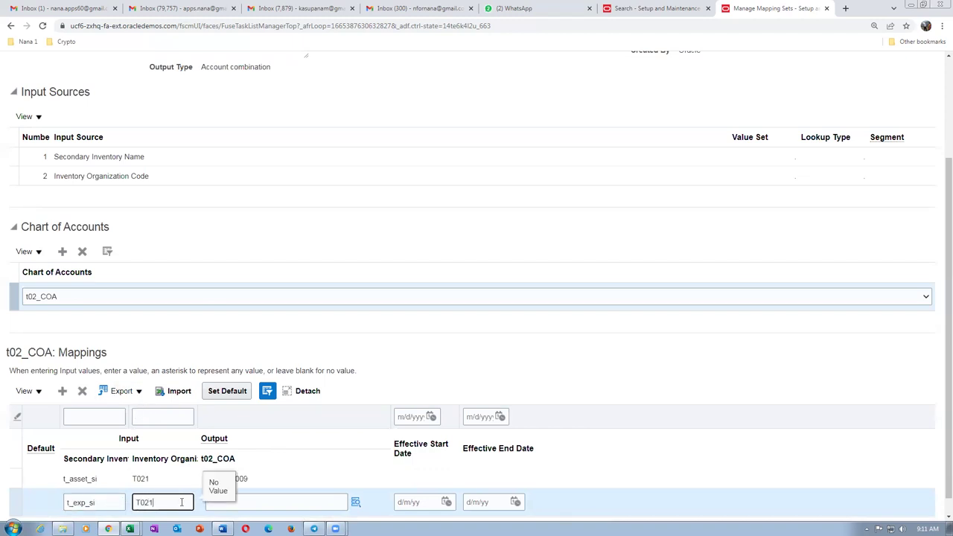
key(Tab)
Set output account 10-100-1004 for the row, then save and close the mapping set.
key(alt+Tab)
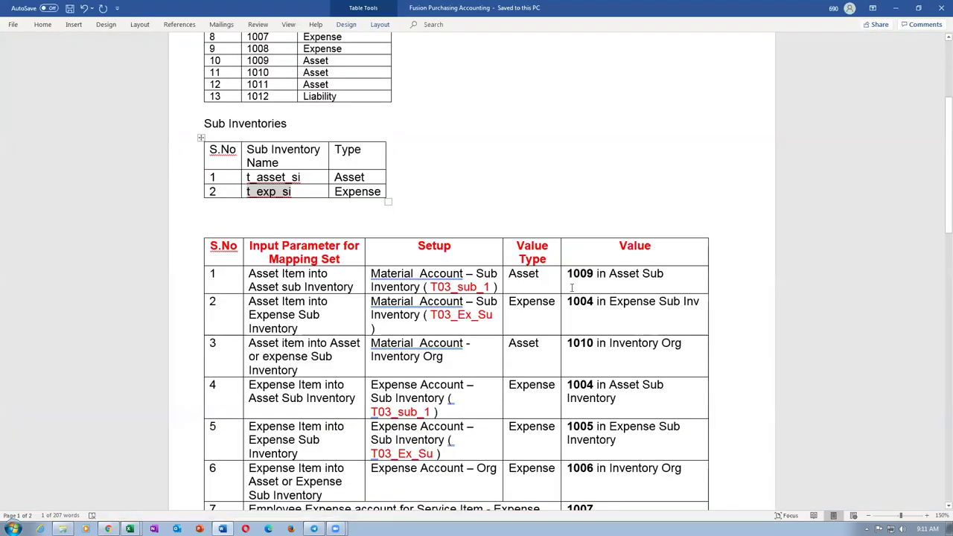
double_click(594, 301)
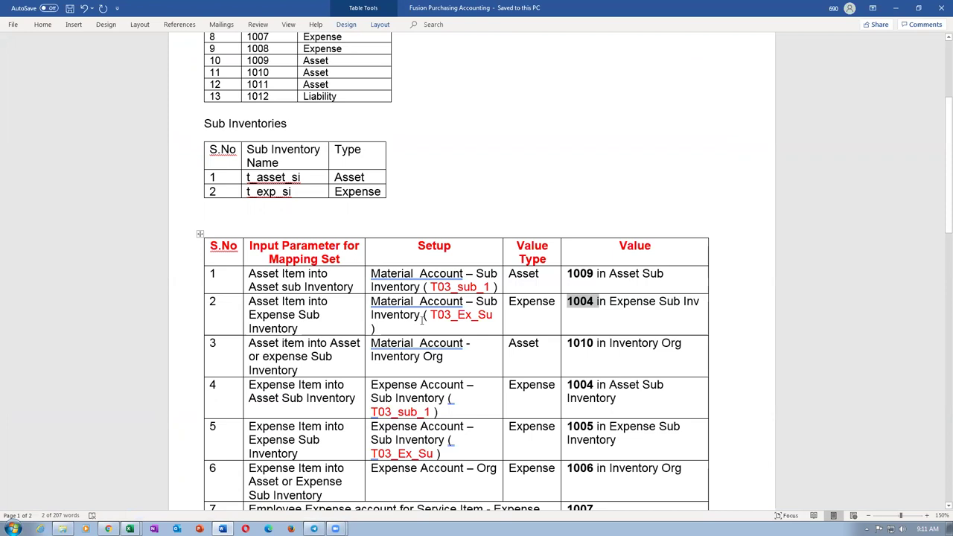
key(alt+Tab)
text(10-100-100)
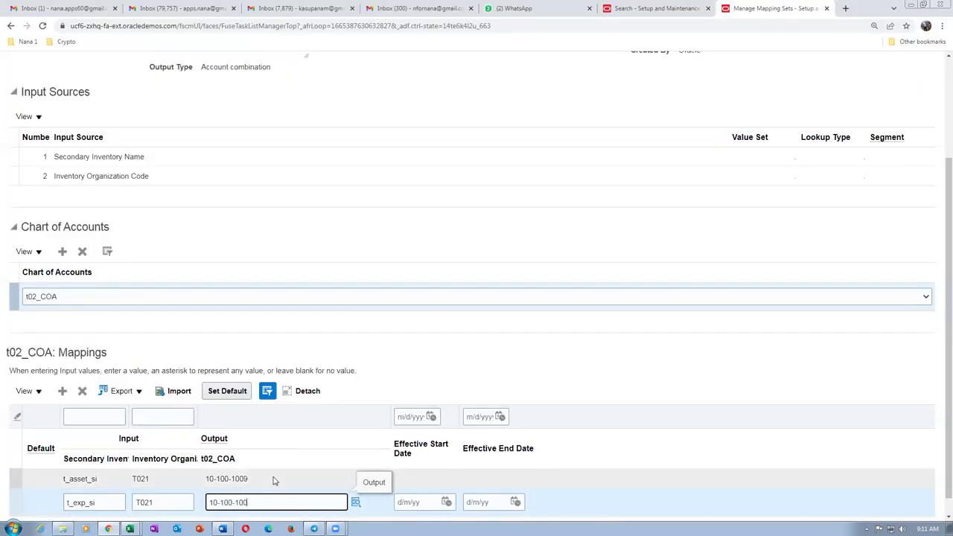
click(487, 375)
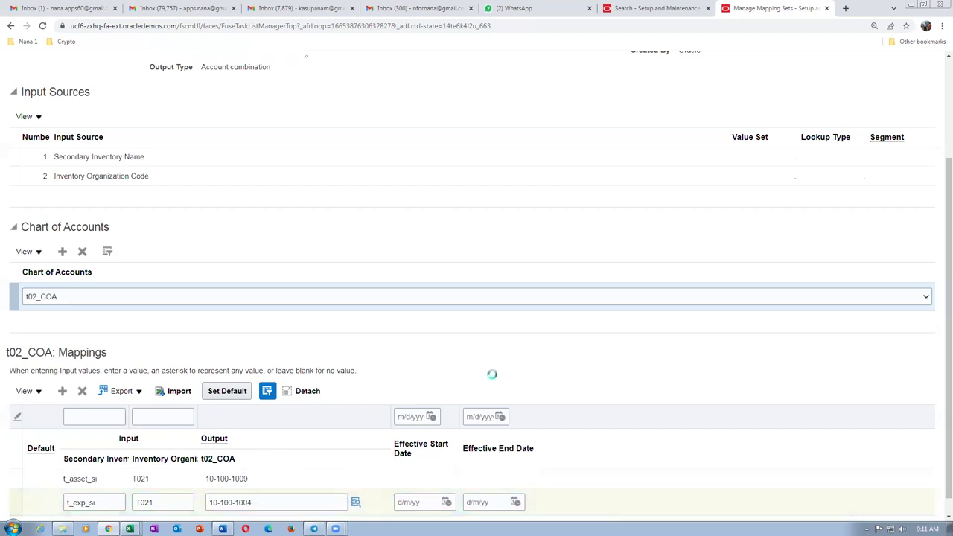
scroll(615, 227, up, 3)
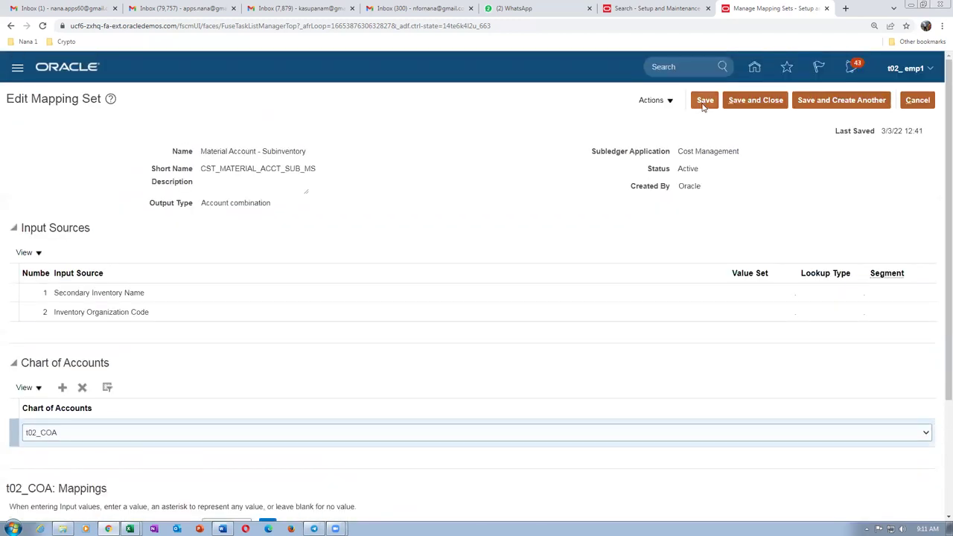
click(704, 100)
click(755, 101)
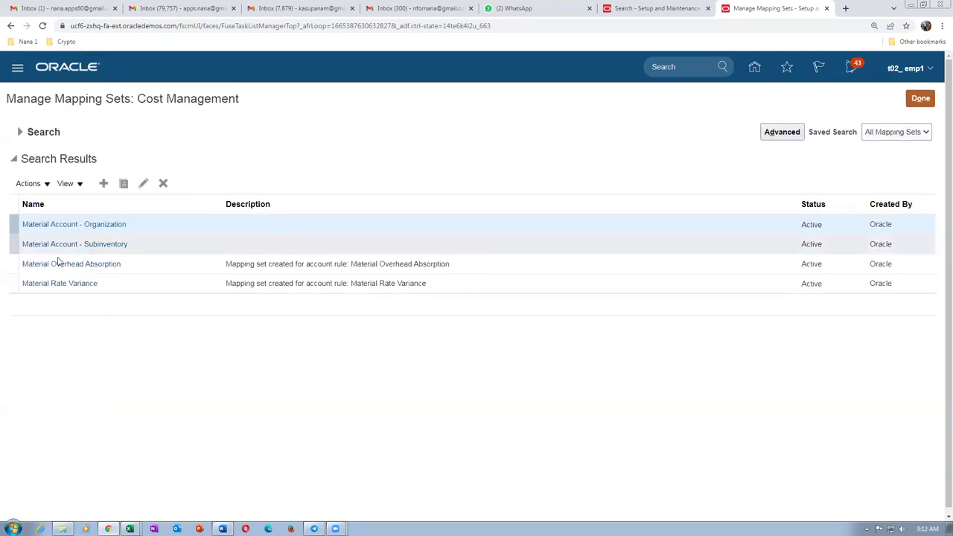
Reopen Material Account - Subinventory and compare its t_asset_si and t_exp_si rows with Word.
click(58, 244)
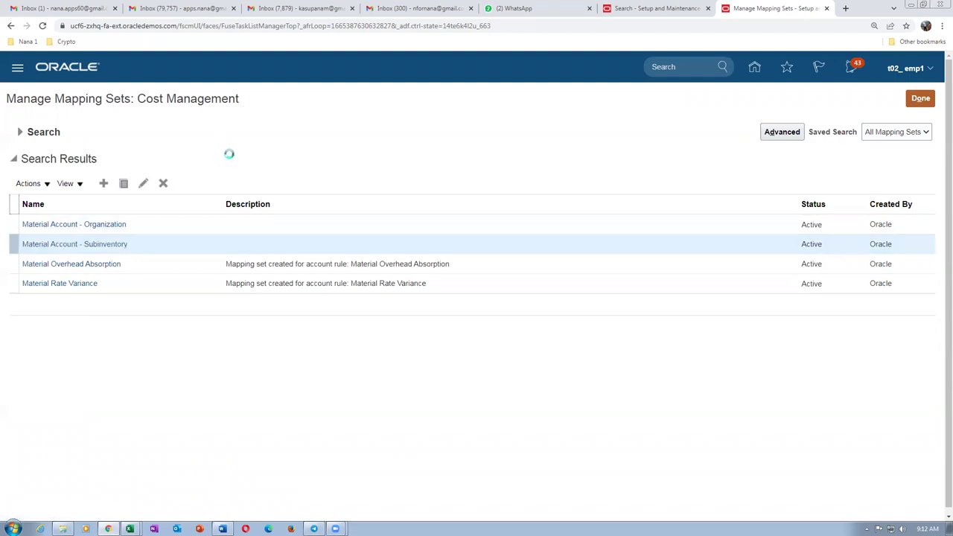
scroll(230, 157, down, 2)
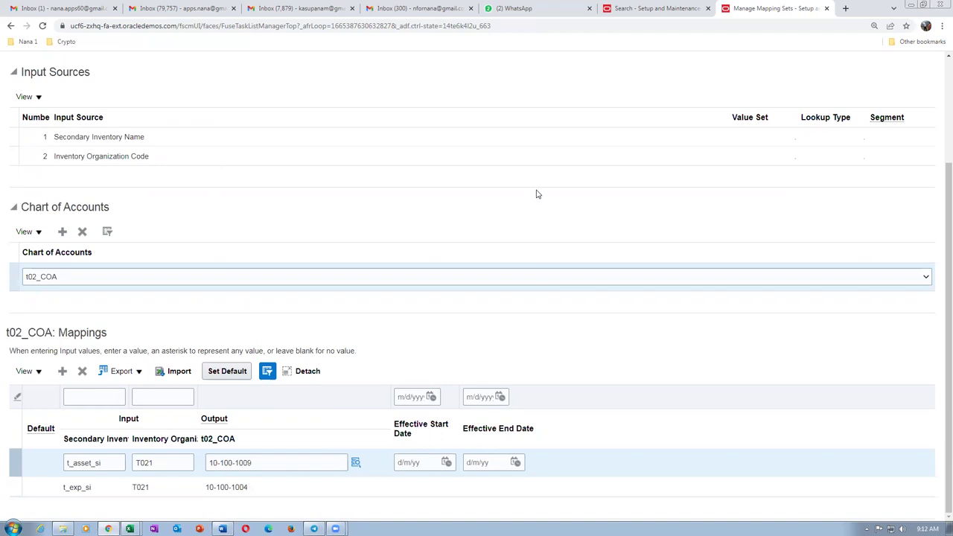
key(alt+Tab)
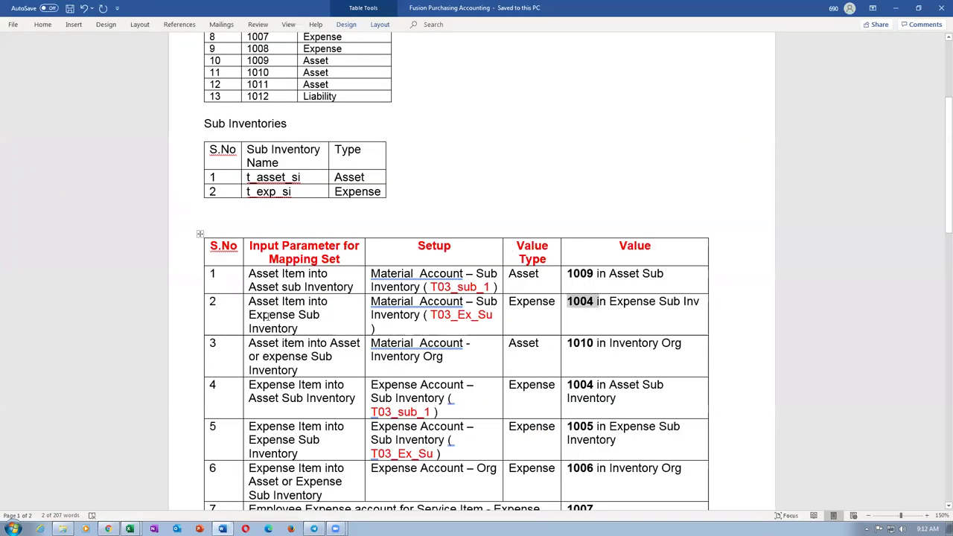
click(268, 315)
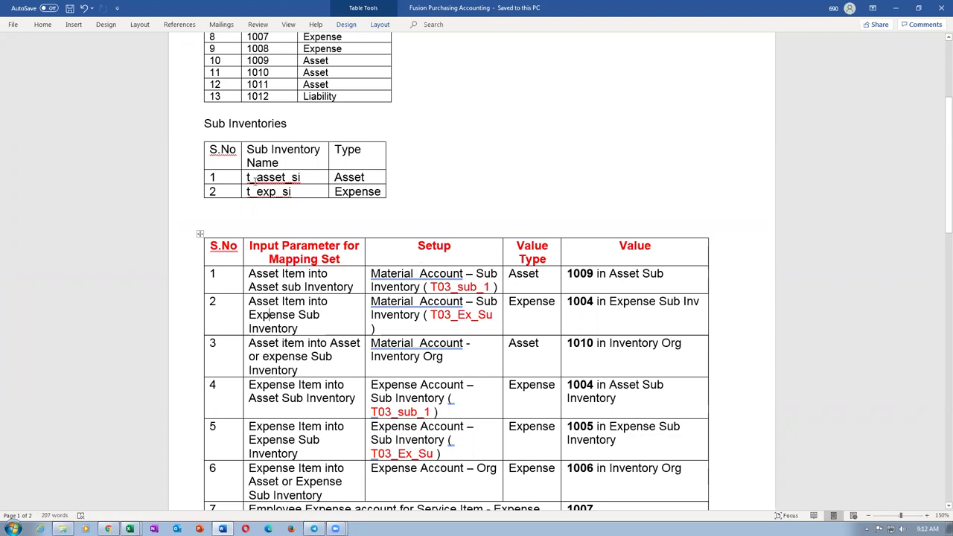
drag(273, 177, 273, 188)
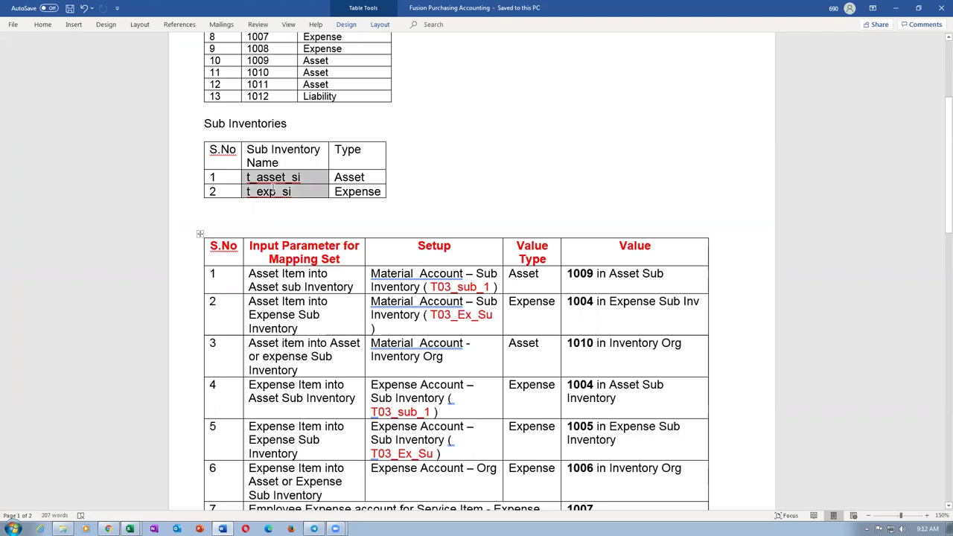
click(300, 358)
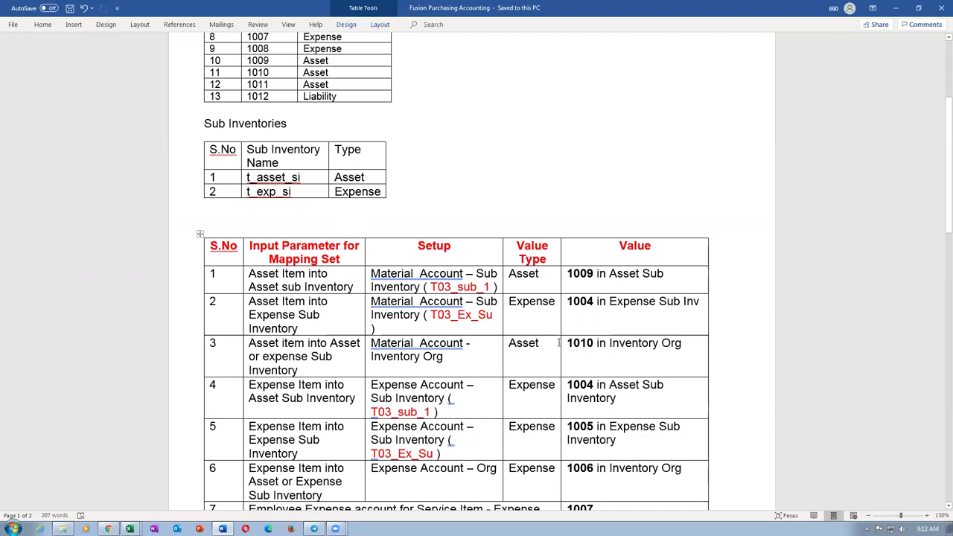
Check row 3's 1010 Inventory Org entry in Word, then leave the Subinventory set unchanged.
drag(569, 342, 596, 344)
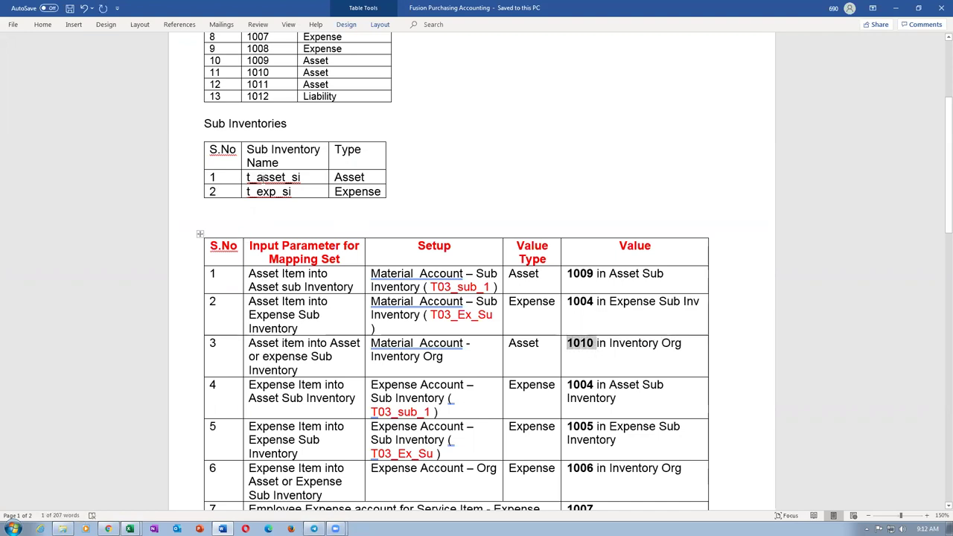
drag(262, 177, 270, 190)
drag(570, 343, 600, 345)
drag(405, 356, 420, 361)
key(alt+Tab)
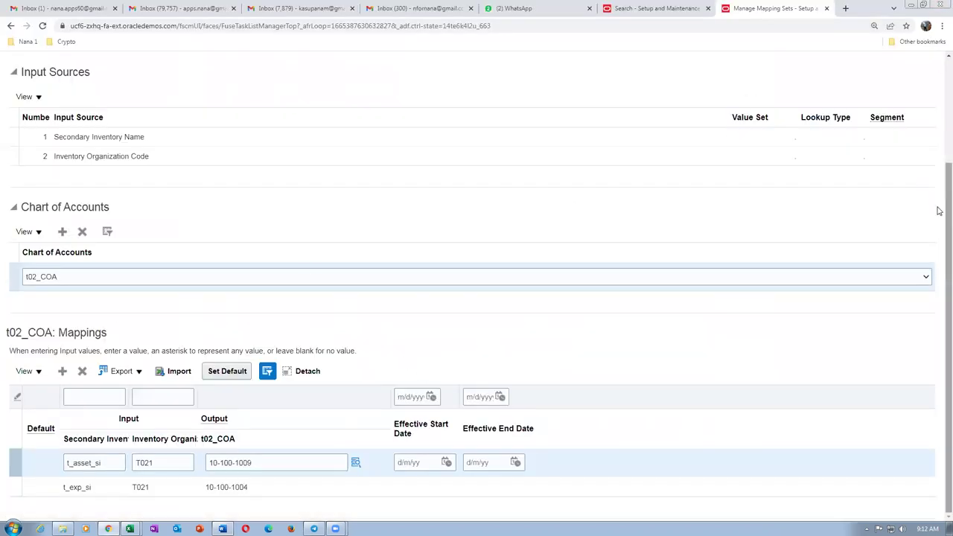
drag(944, 209, 928, 119)
click(917, 101)
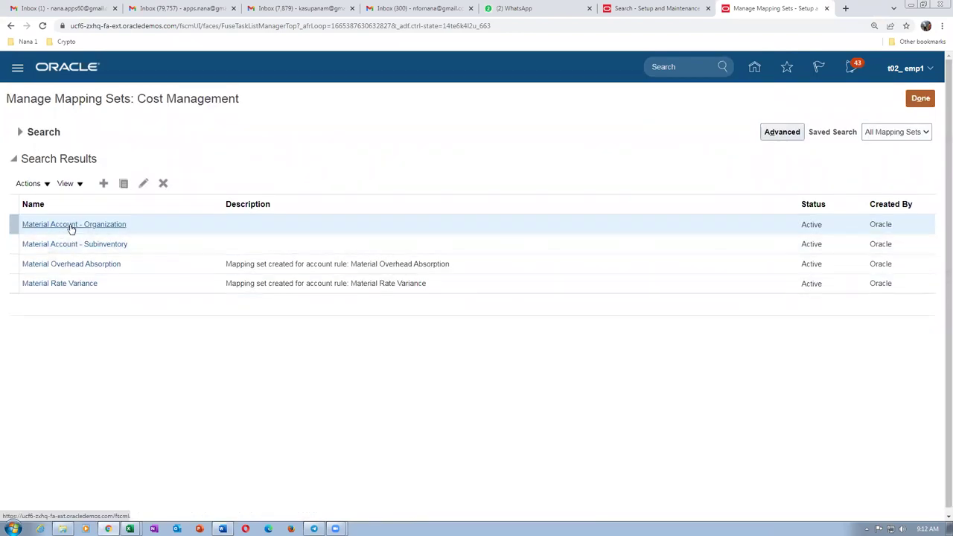
click(71, 227)
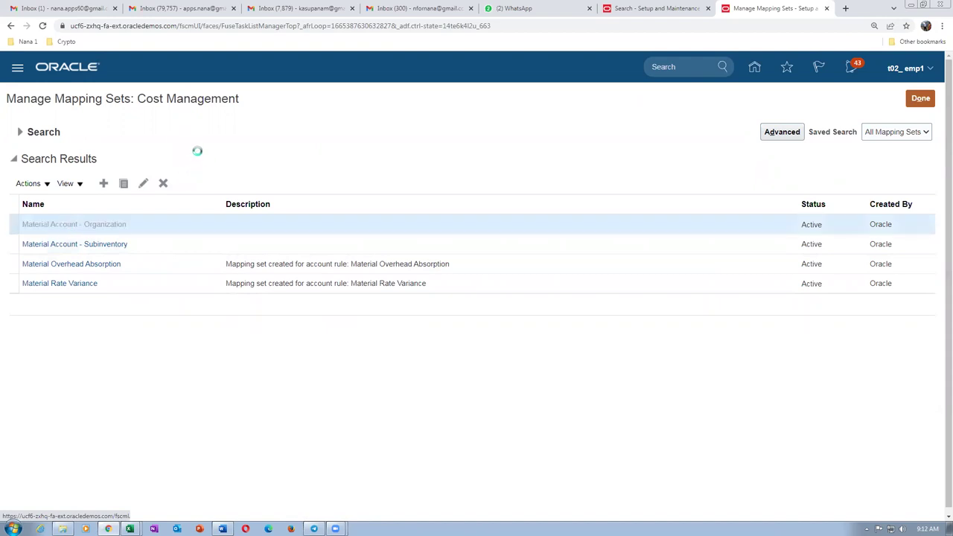
Discard an accidental blank chart-of-accounts row in Material Account - Organization and reopen the set.
scroll(202, 303, down, 2)
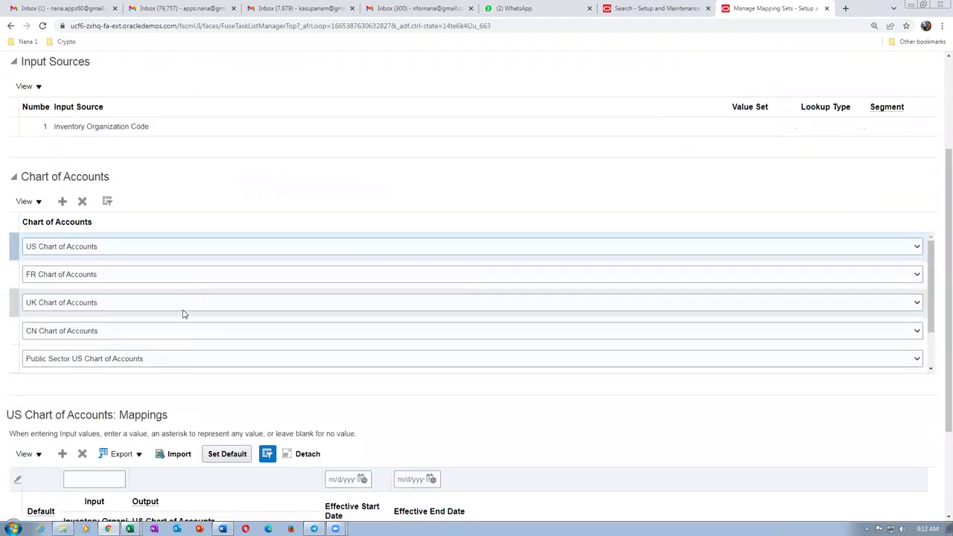
click(63, 202)
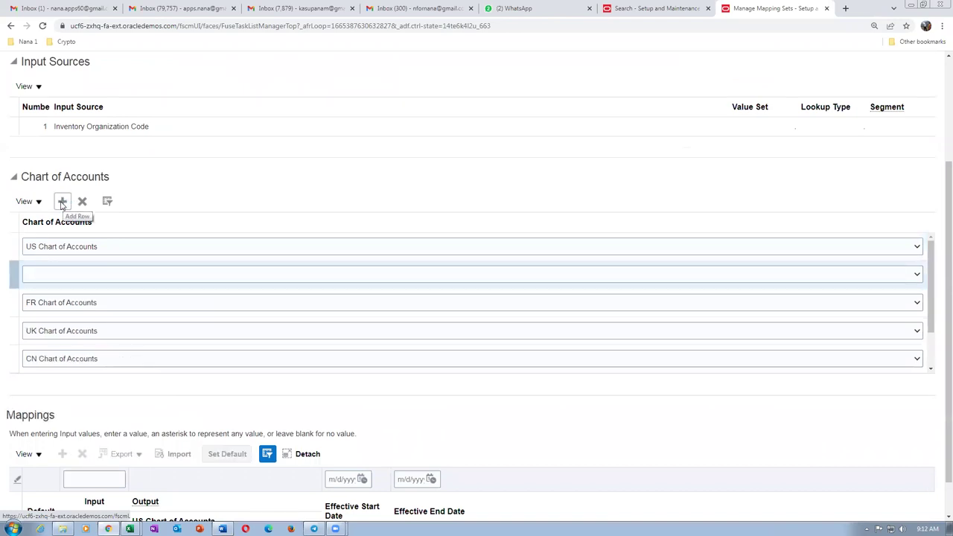
scroll(819, 160, up, 2)
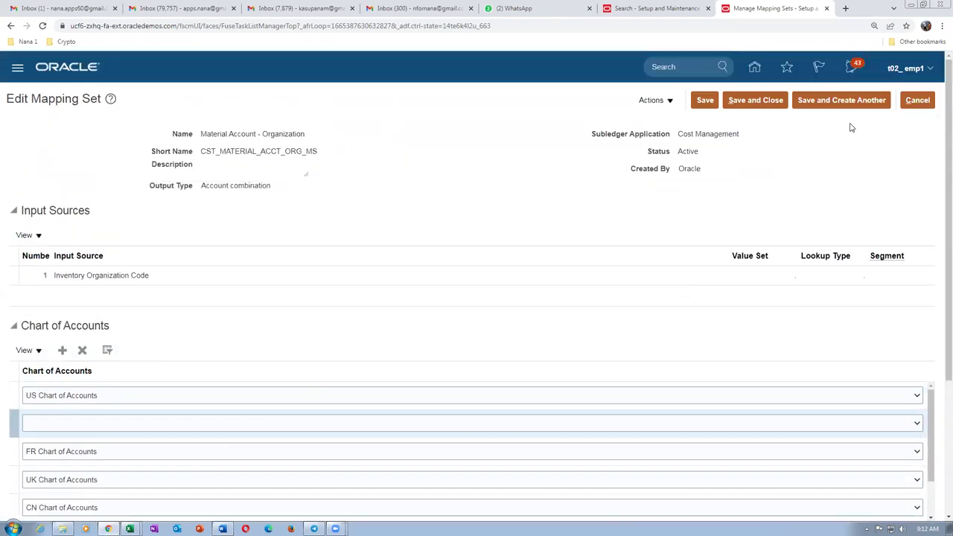
click(918, 101)
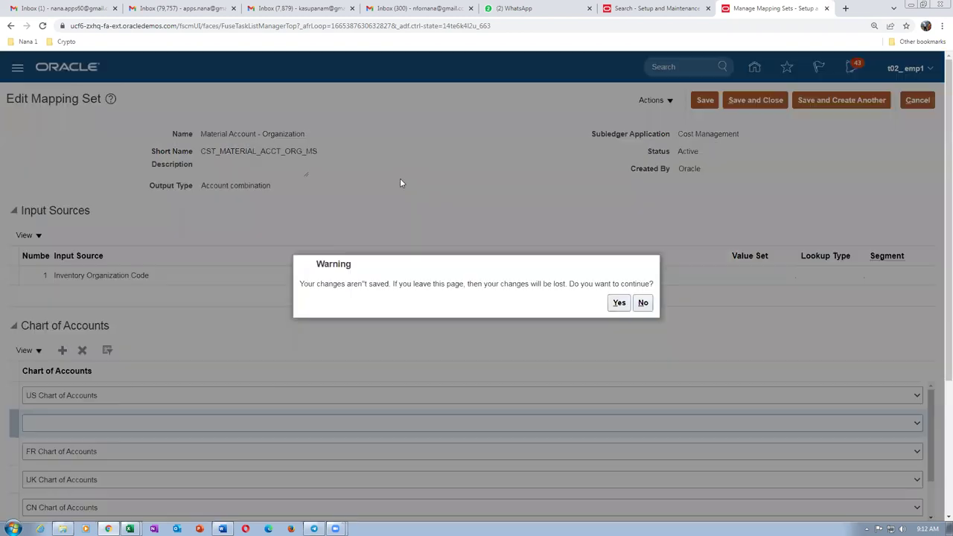
click(618, 302)
click(48, 227)
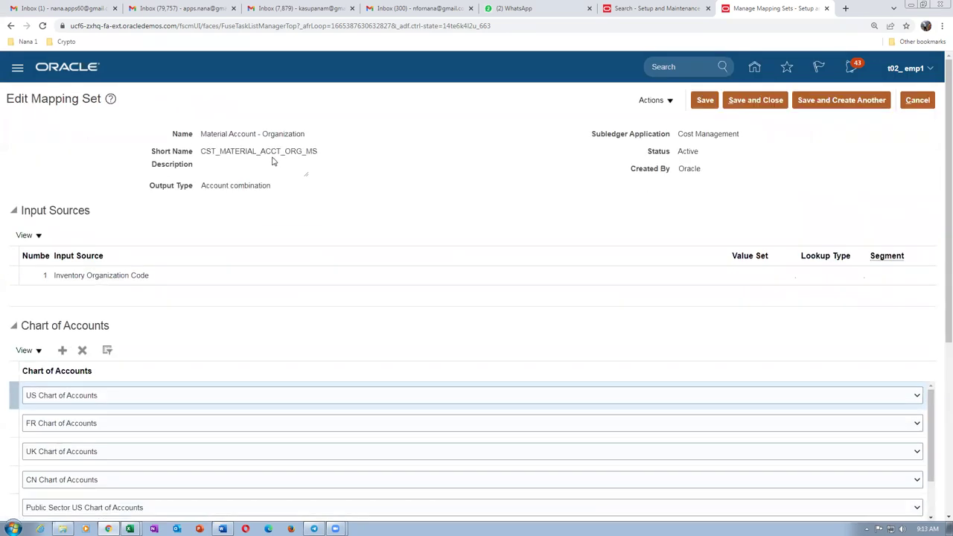
scroll(228, 290, down, 2)
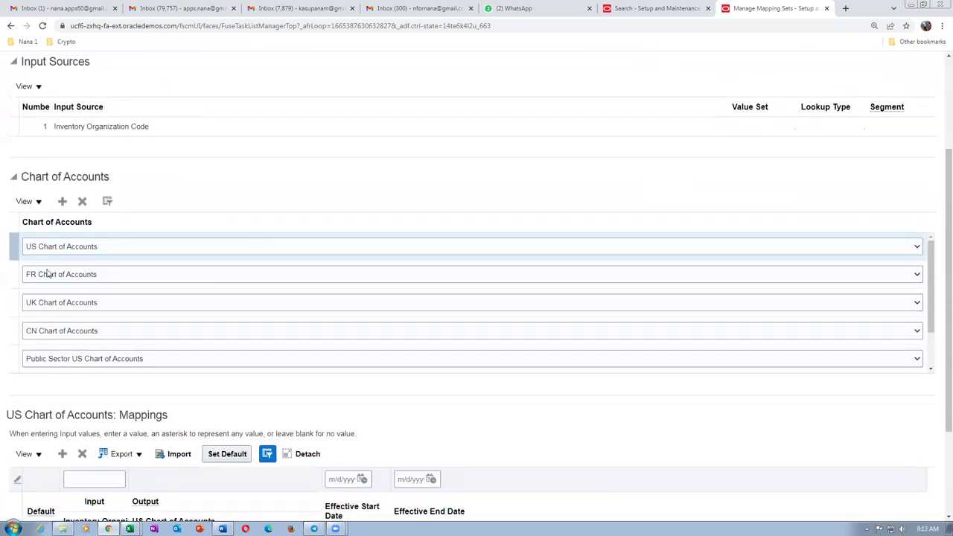
Filter the chart of accounts list to t02, select t02_COA, and add a blank mapping row.
click(108, 202)
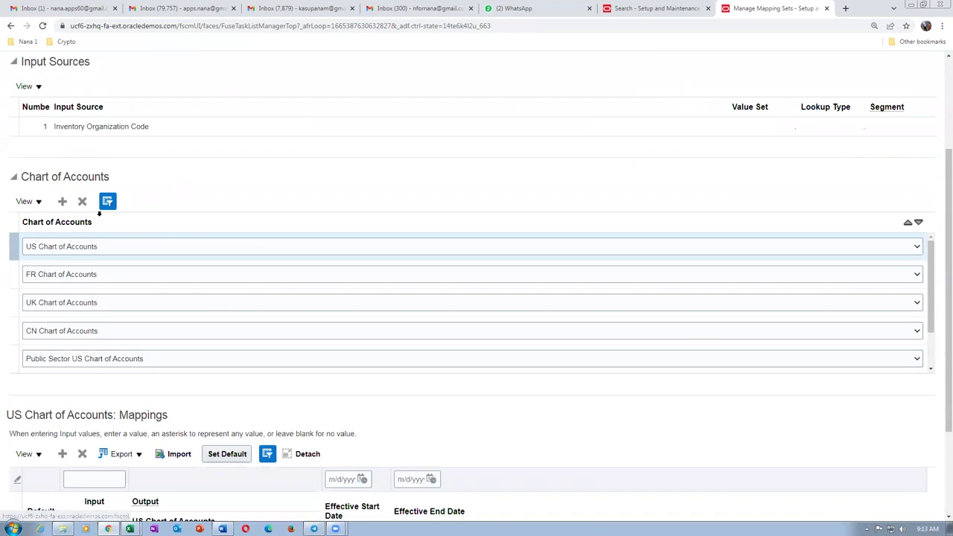
click(81, 219)
text(t02)
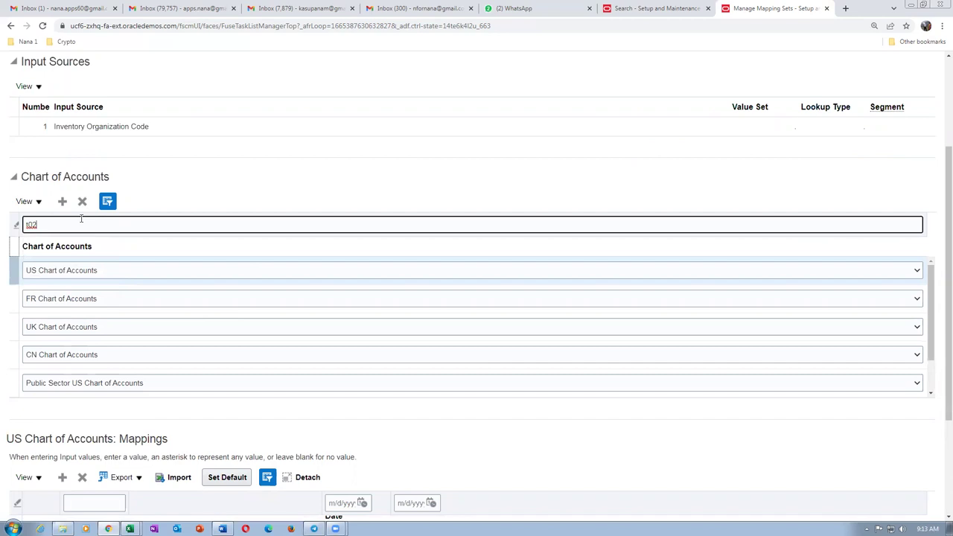
key(Return)
click(23, 316)
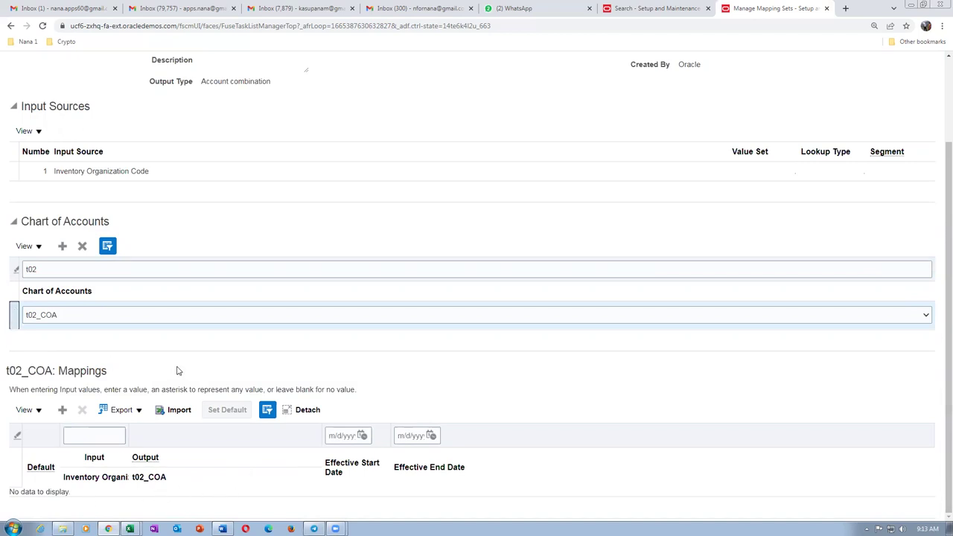
key(alt+Tab)
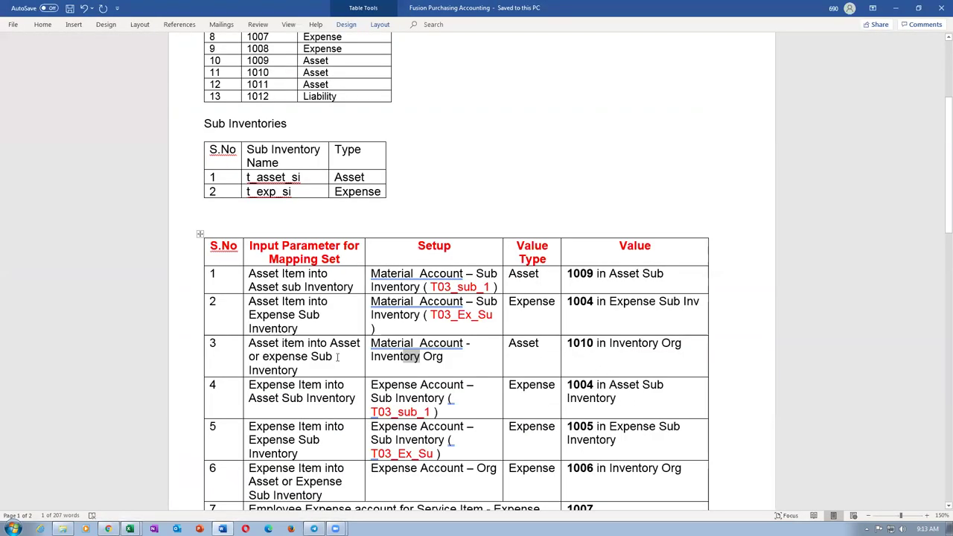
key(alt+Tab)
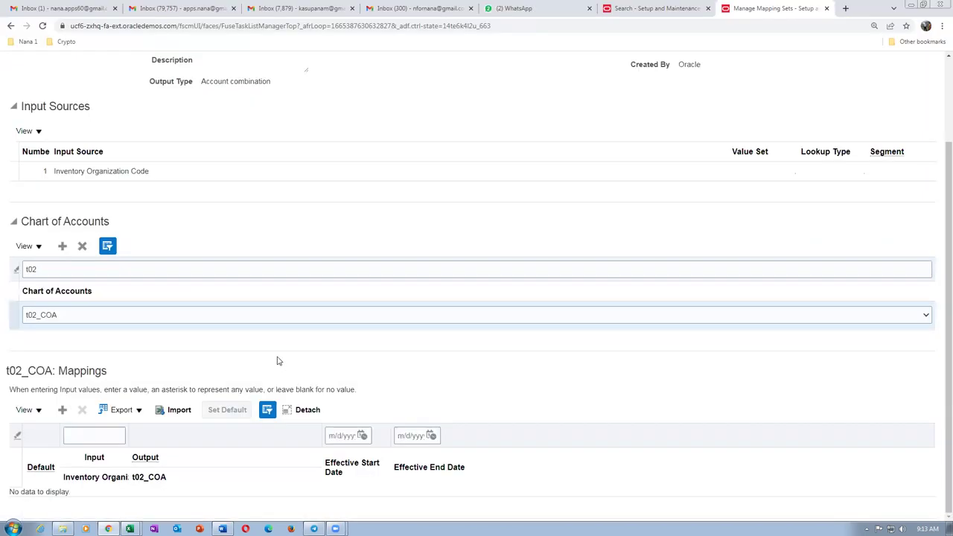
click(61, 409)
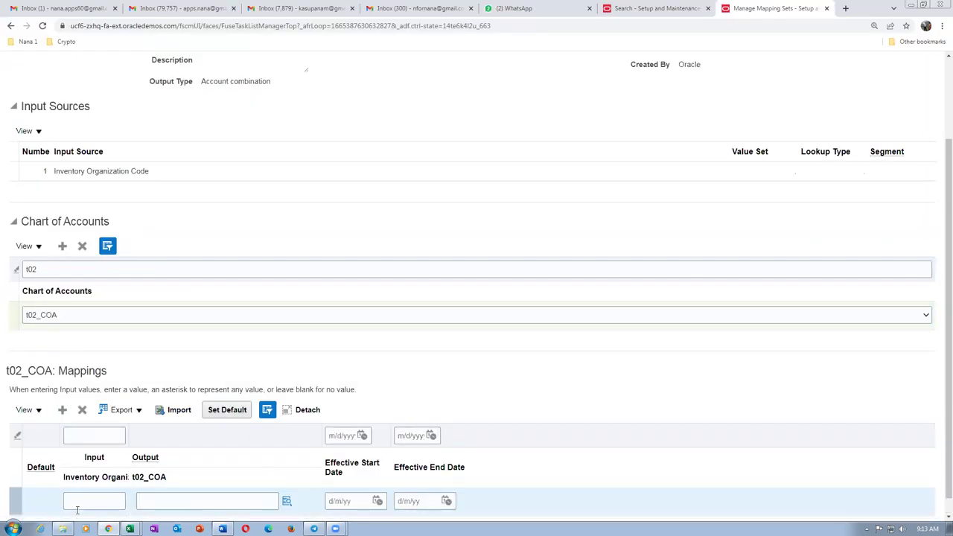
Map organization T021 to account 10-100-1010, then save and close the Organization mapping set.
click(76, 501)
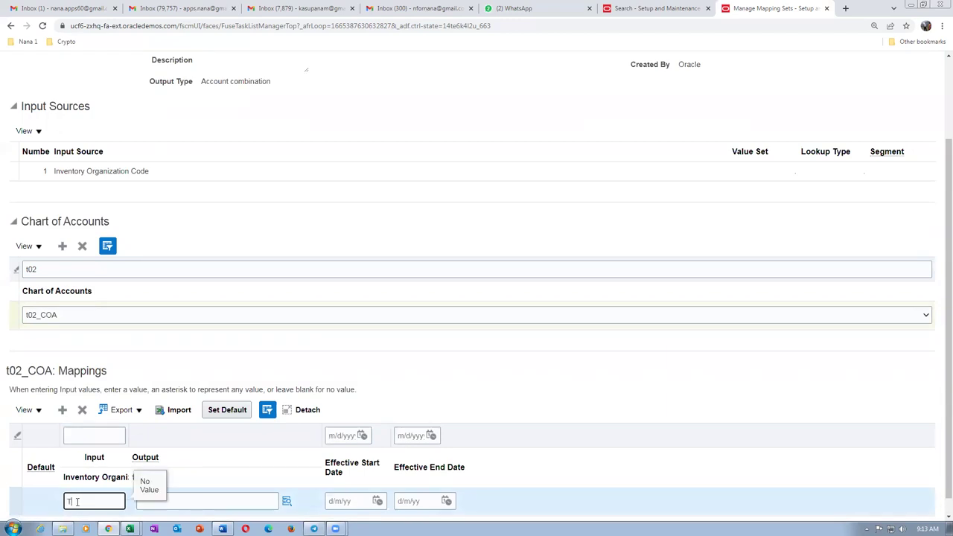
key(Tab)
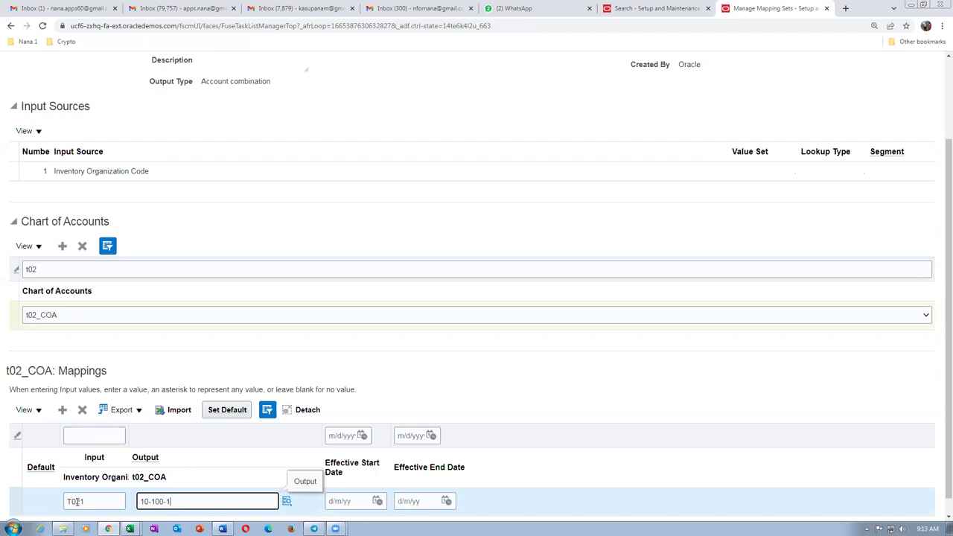
key(alt+Tab)
key(alt+Tab)
click(485, 377)
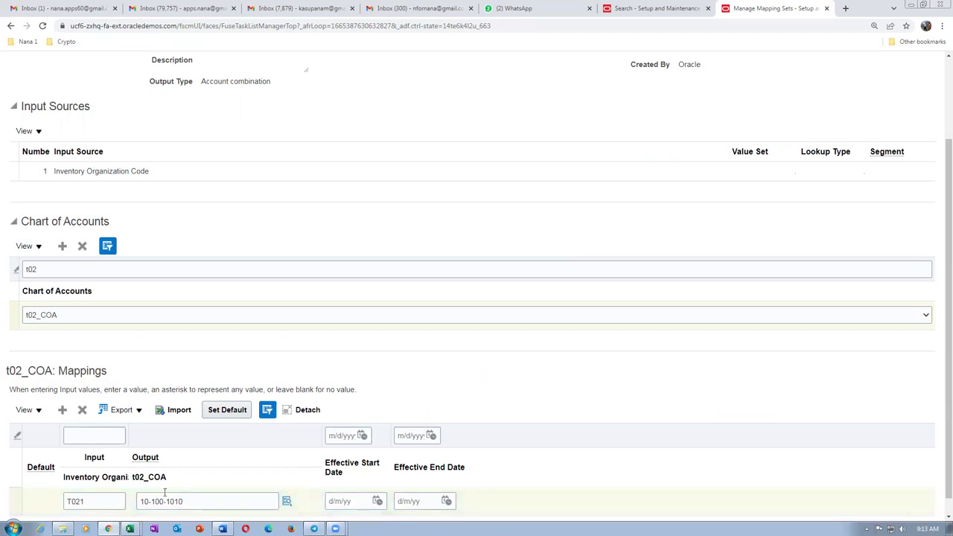
click(98, 468)
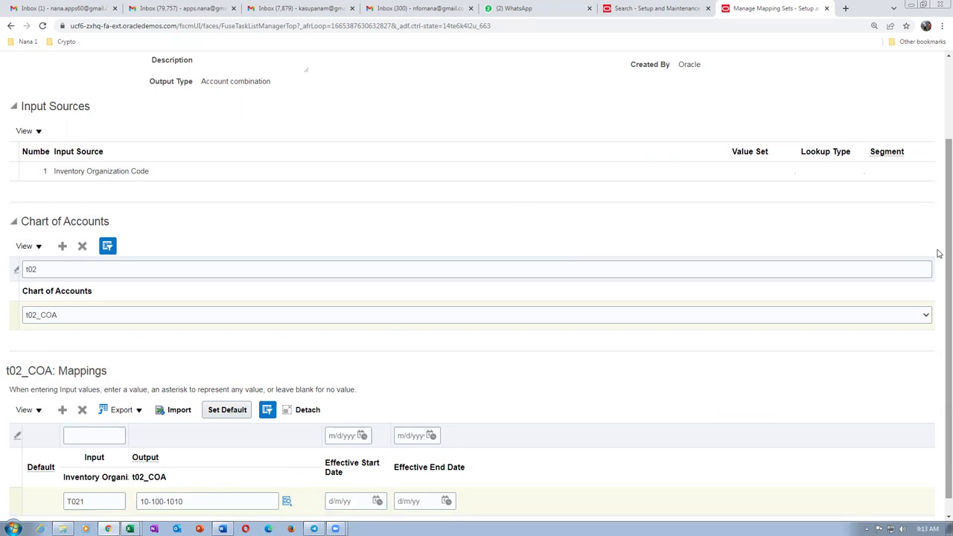
drag(939, 254, 936, 186)
click(755, 91)
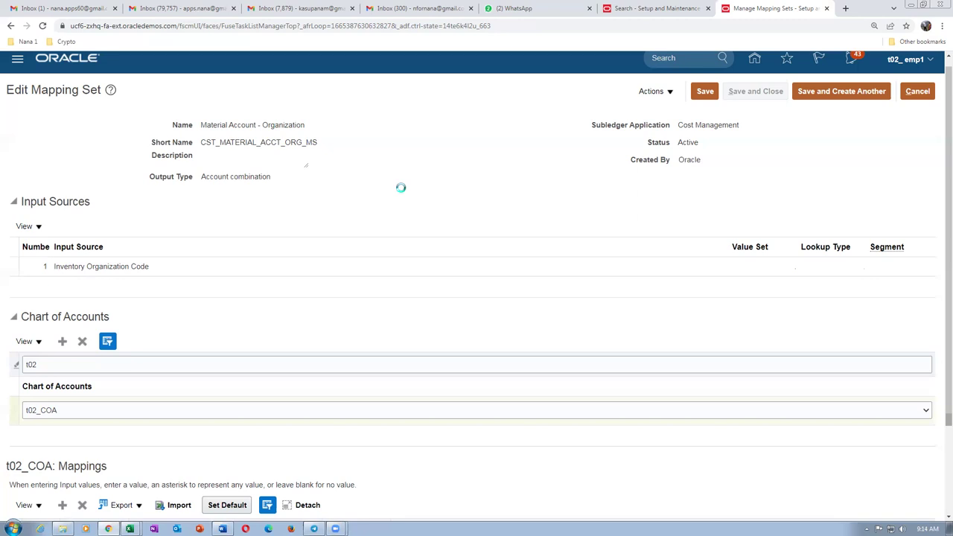
Scroll down to review the t02_COA mappings section of the Material Account - Organization mapping set.
scroll(406, 187, down, 3)
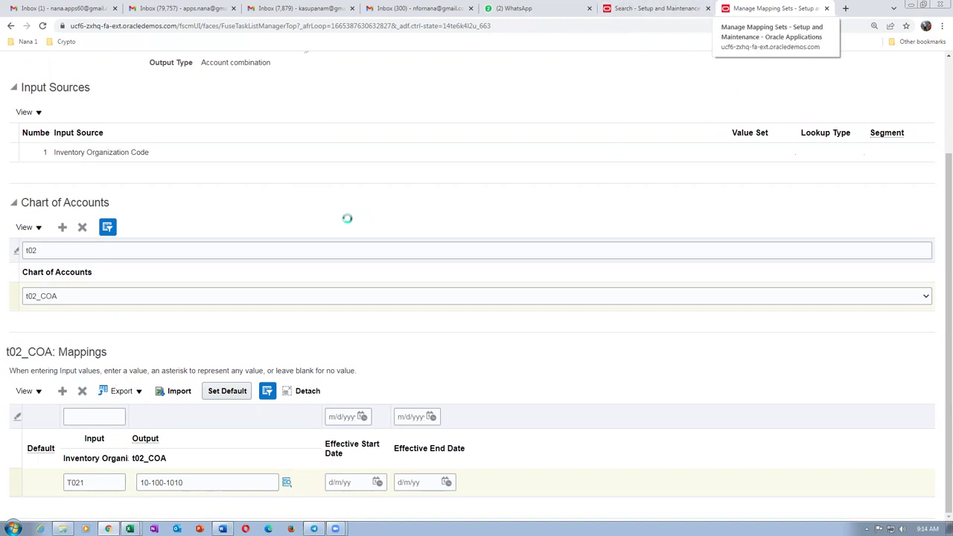
Leave the task search results and switch the setup offering to Manufacturing and Supply Chain Materials Management.
key(ctrl+shift+Tab)
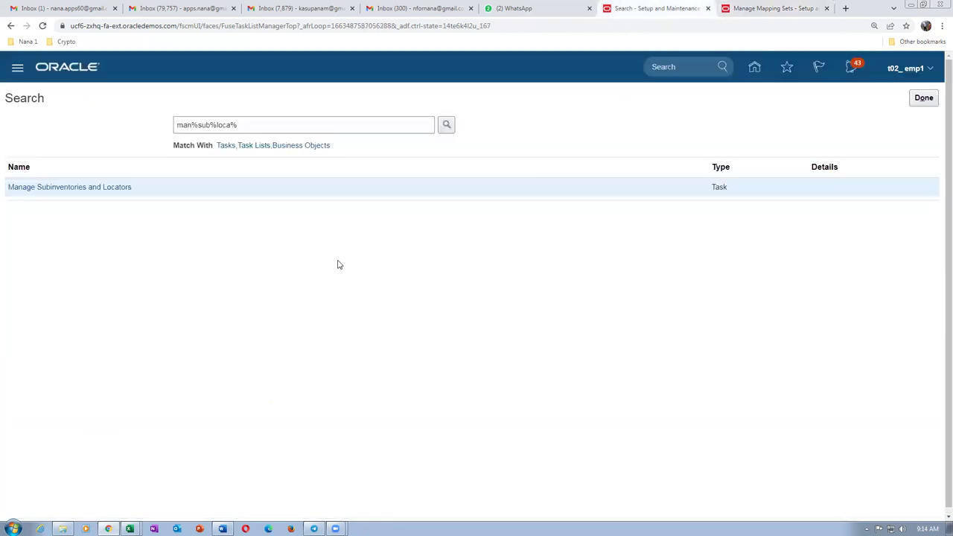
click(923, 97)
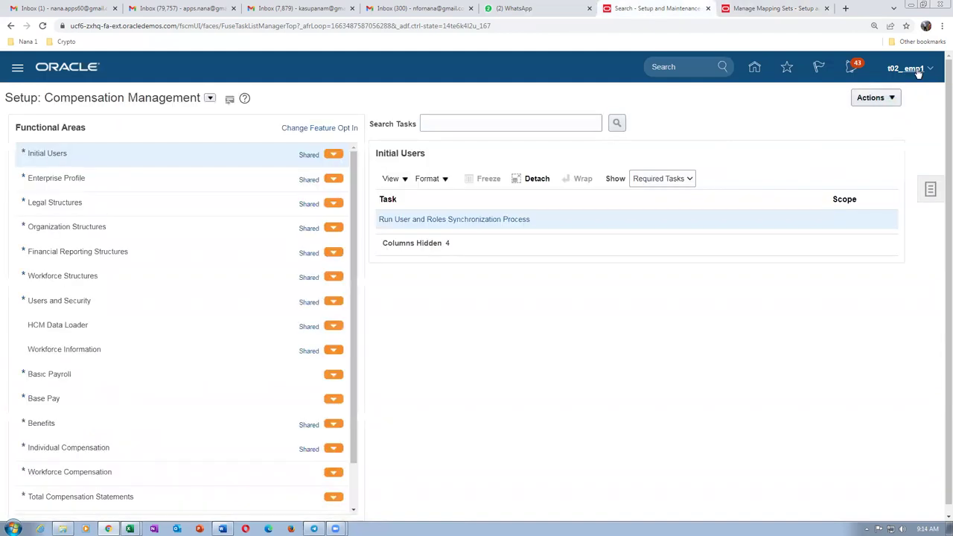
click(210, 98)
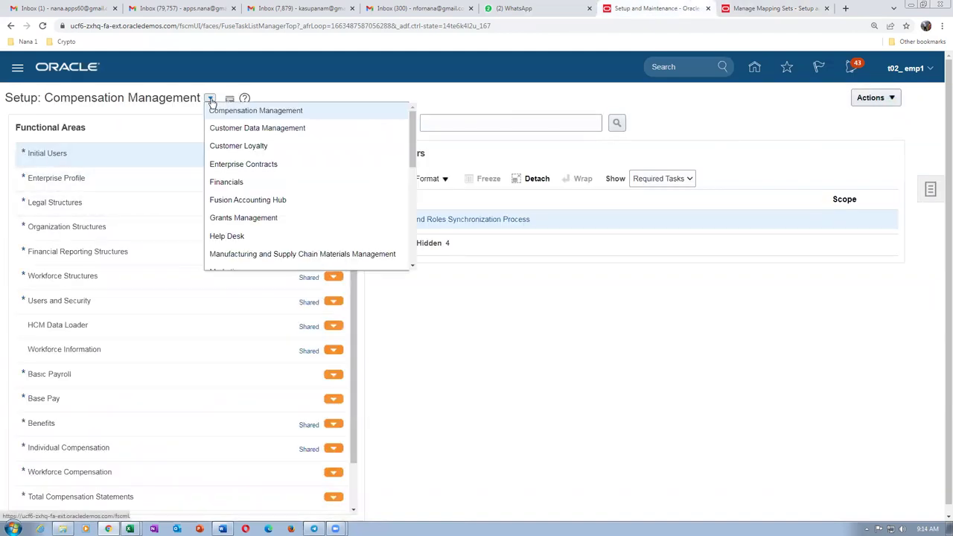
click(259, 254)
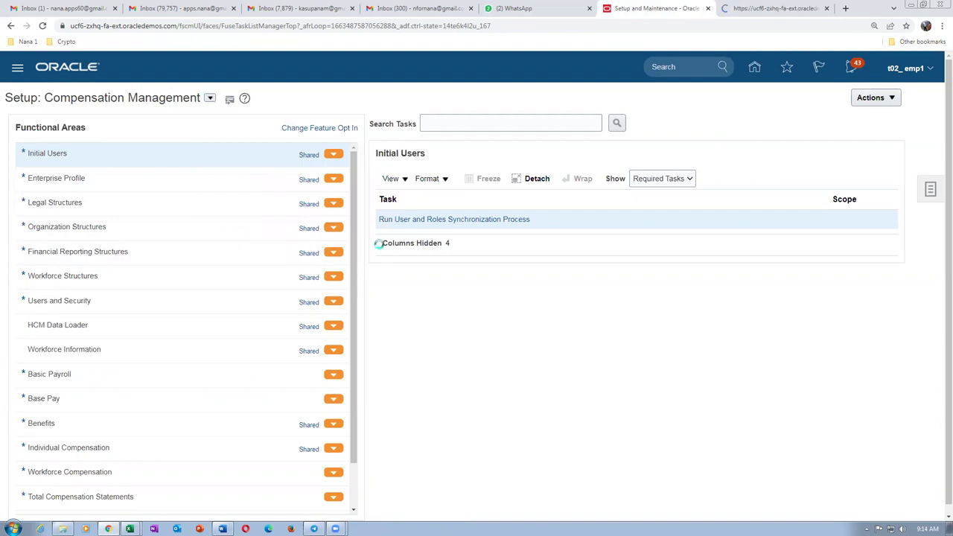
Search tasks for man%map%set% and open Manage Mapping Sets under Cost Accounting.
click(468, 125)
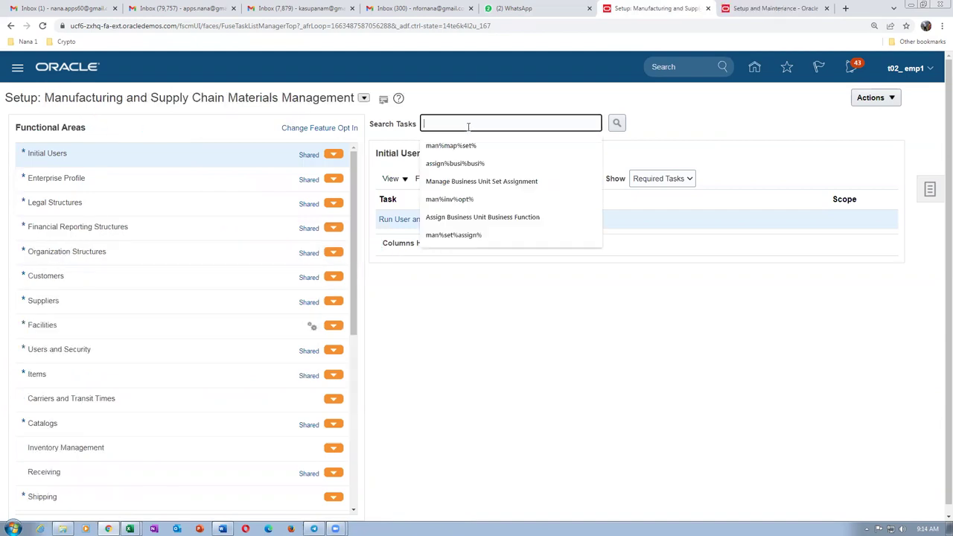
text(man%)
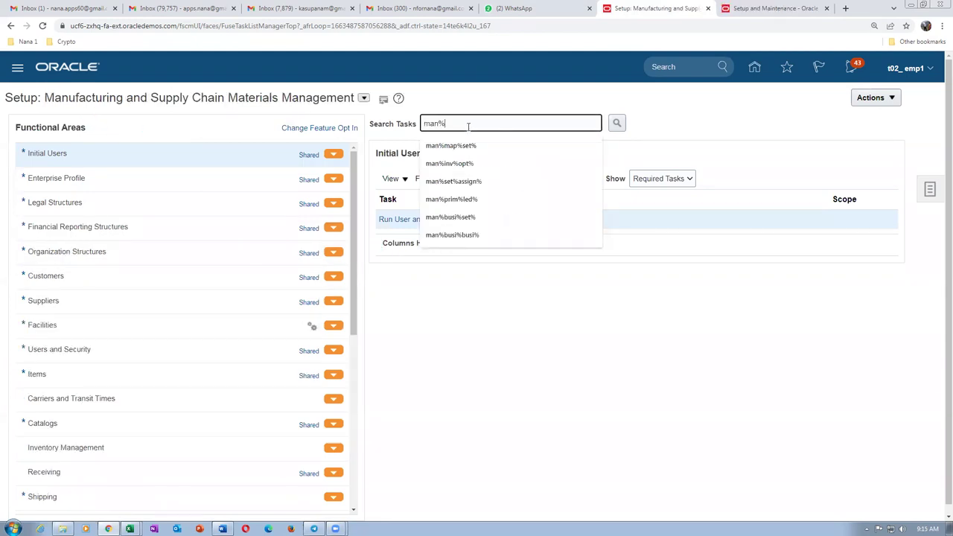
text(map%set%)
key(Return)
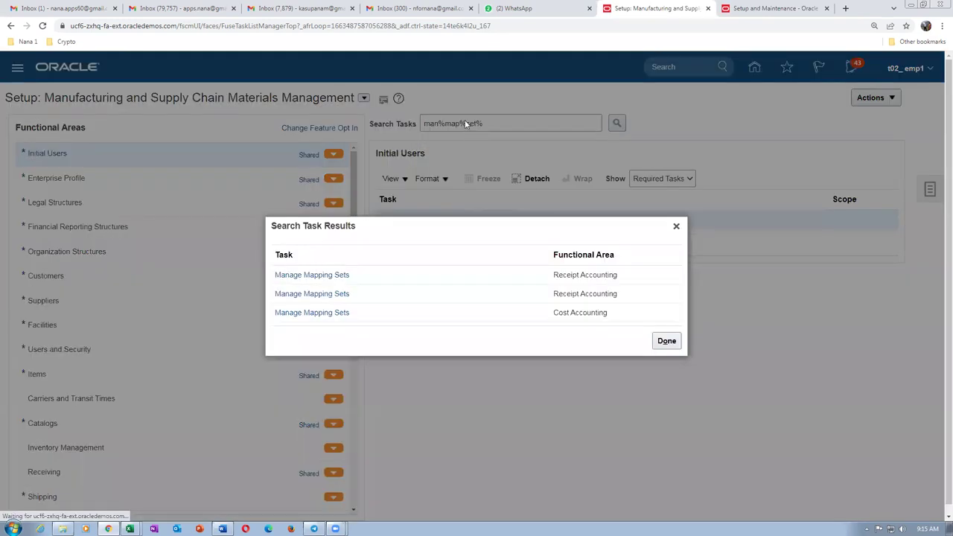
click(297, 316)
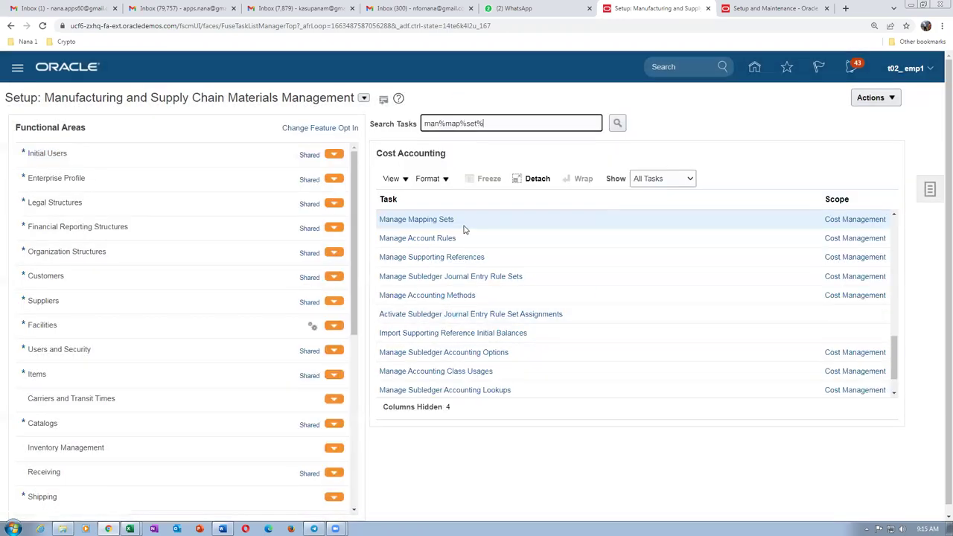
click(411, 221)
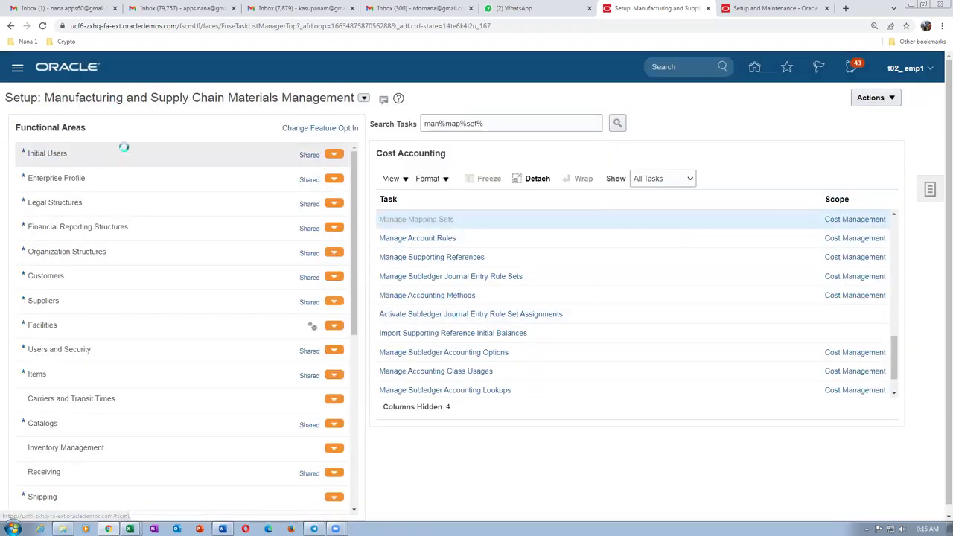
Search mapping sets by name 'mat' and open Material Account - Organization for editing.
click(20, 132)
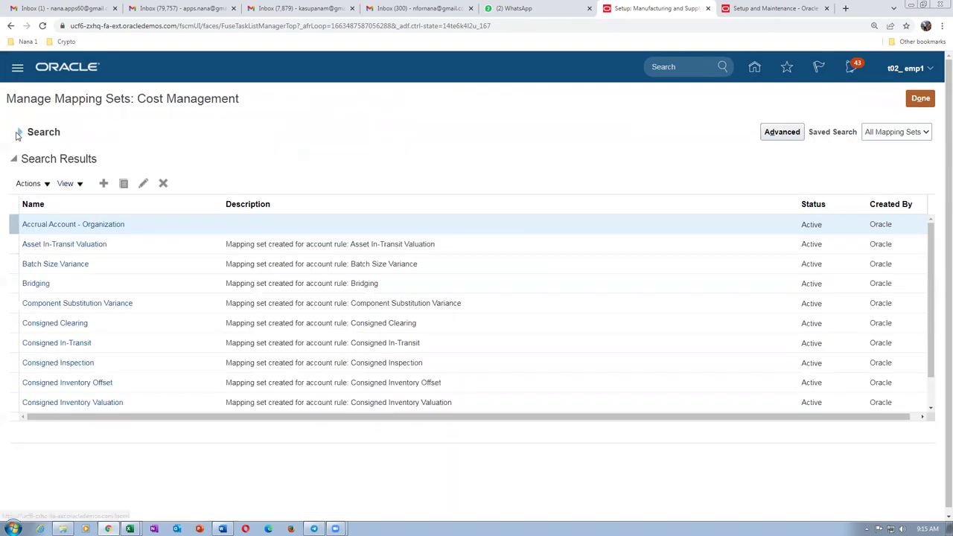
click(200, 156)
text(material)
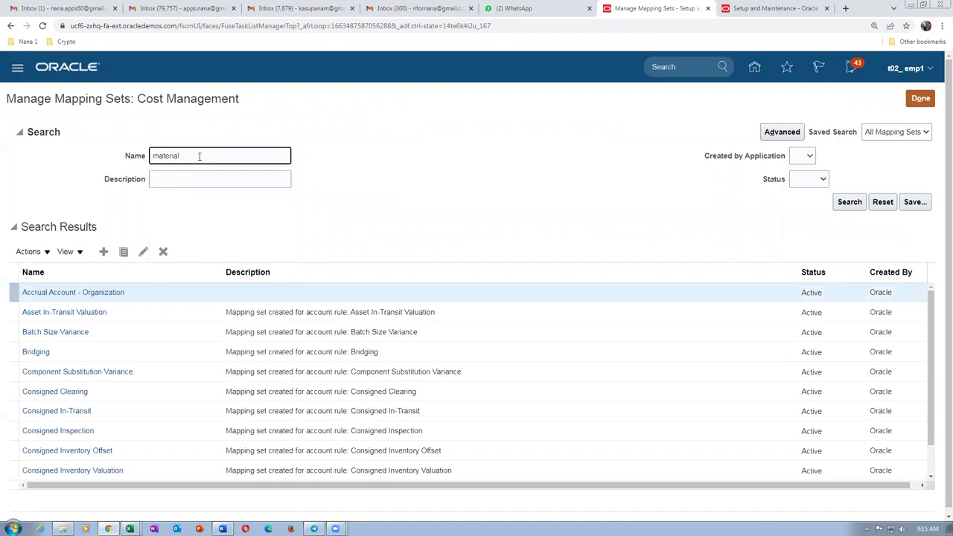
key(Return)
click(68, 225)
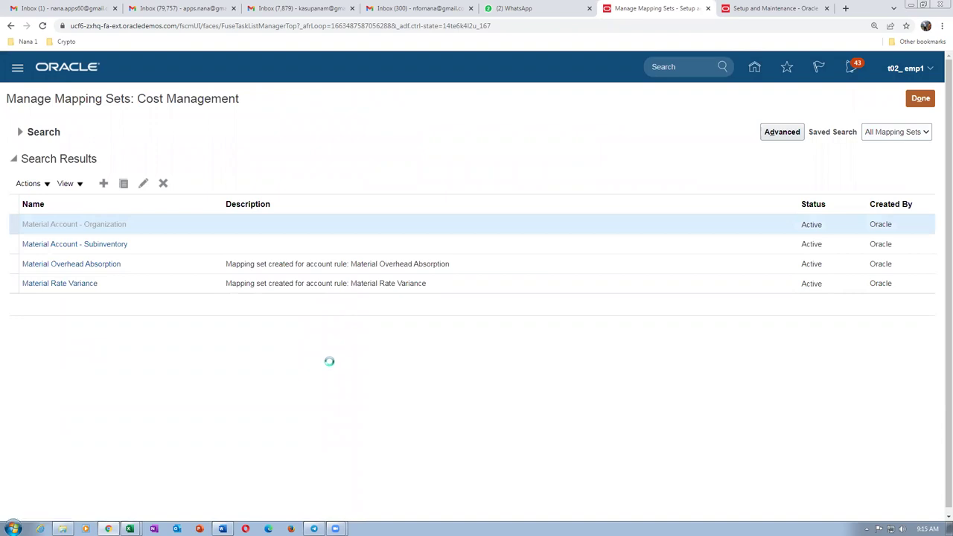
scroll(327, 364, down, 3)
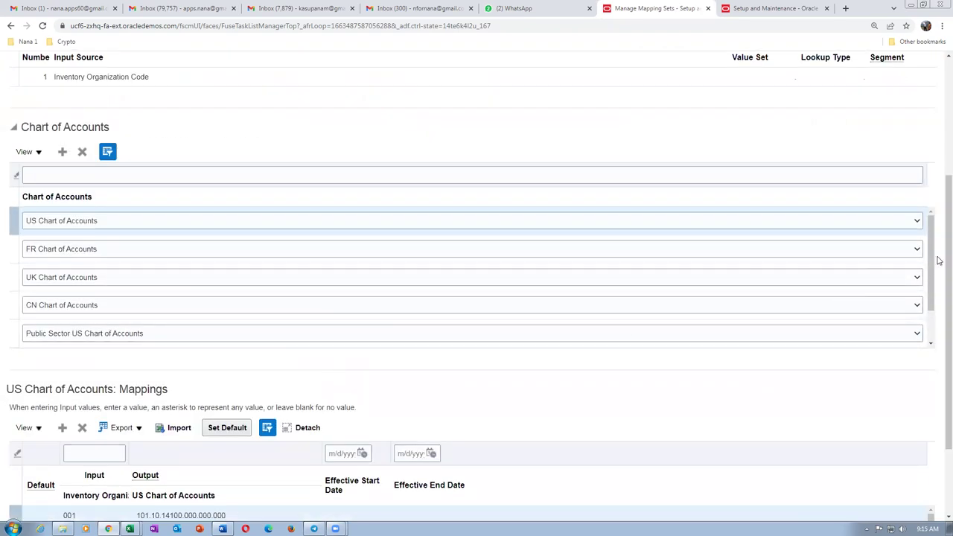
drag(931, 266, 938, 302)
scroll(143, 332, down, 5)
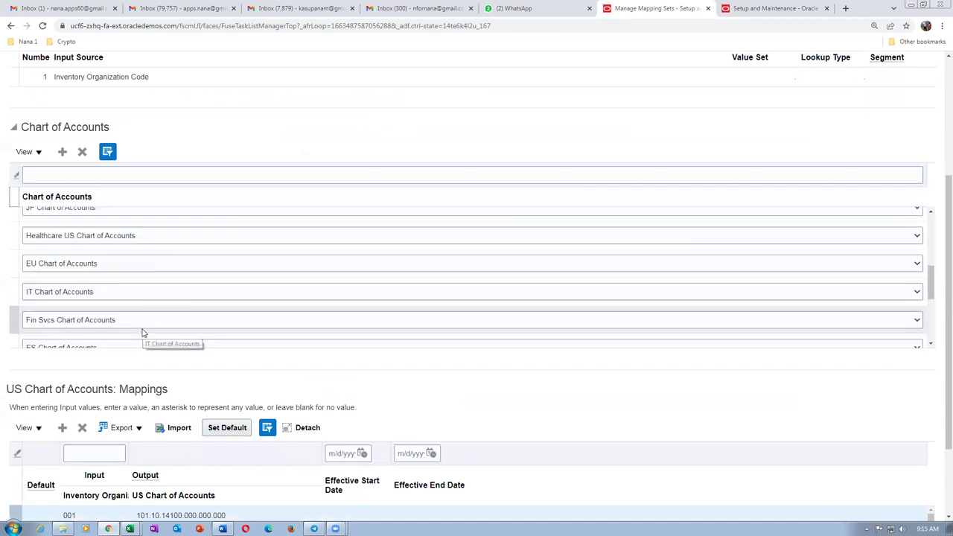
scroll(143, 331, down, 6)
scroll(110, 219, up, 3)
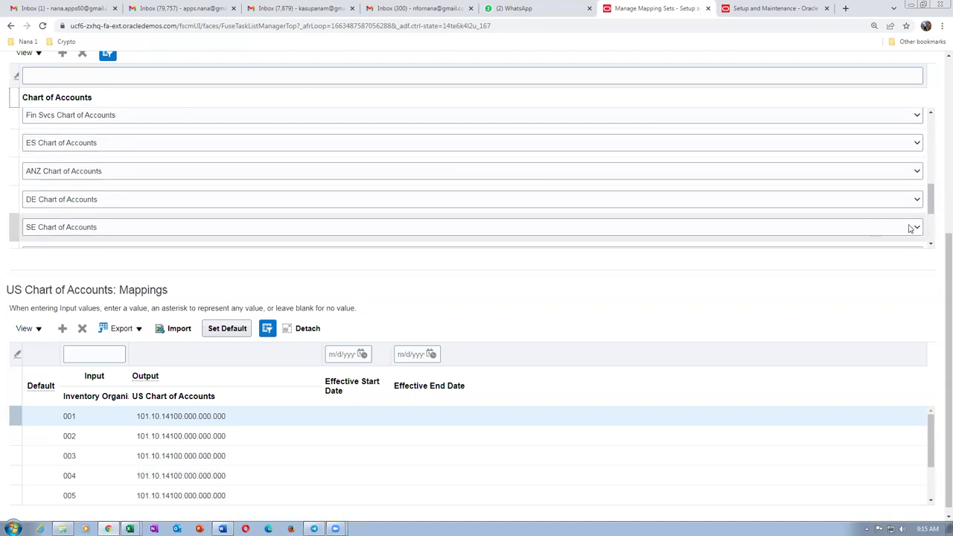
scroll(938, 241, up, 2)
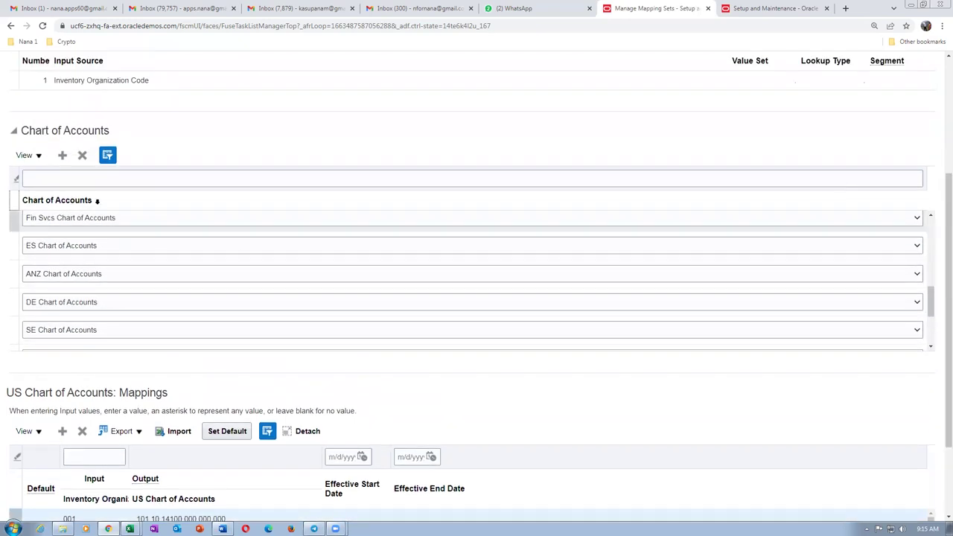
Filter the chart of accounts list by t02 and select t02_COA.
click(72, 177)
text(t02)
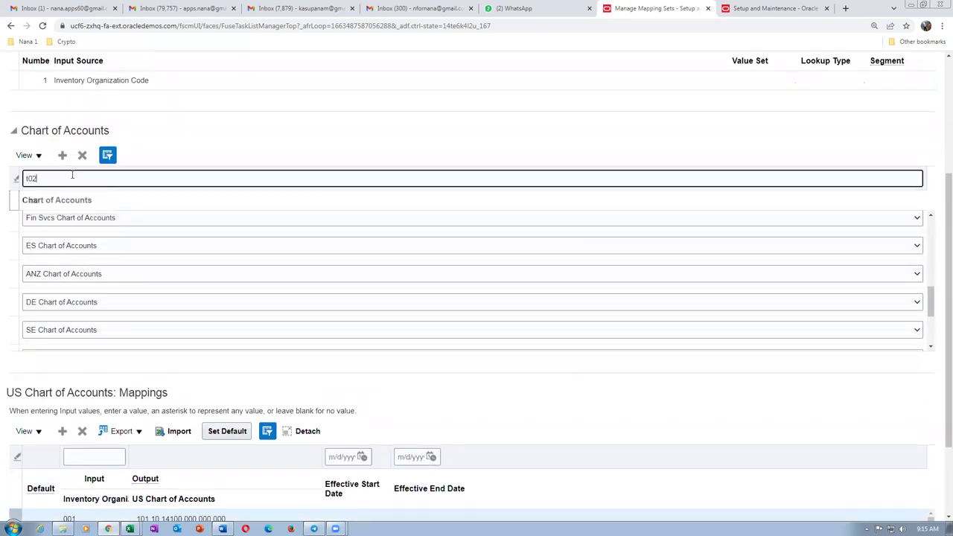
key(Return)
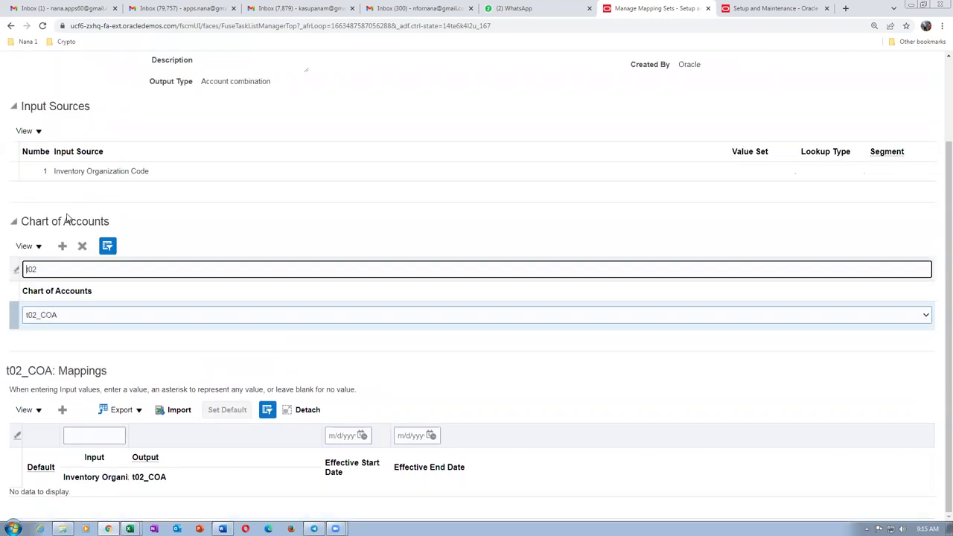
click(10, 313)
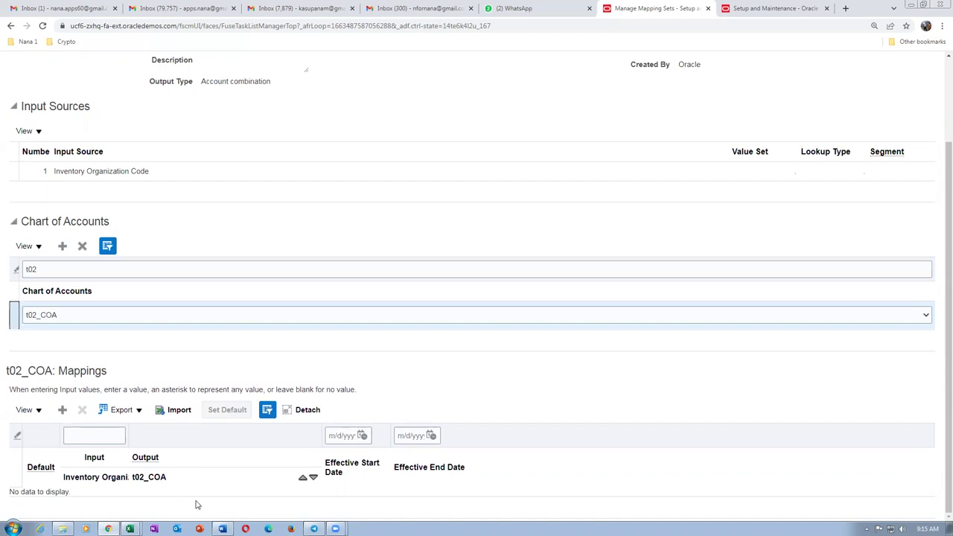
click(756, 8)
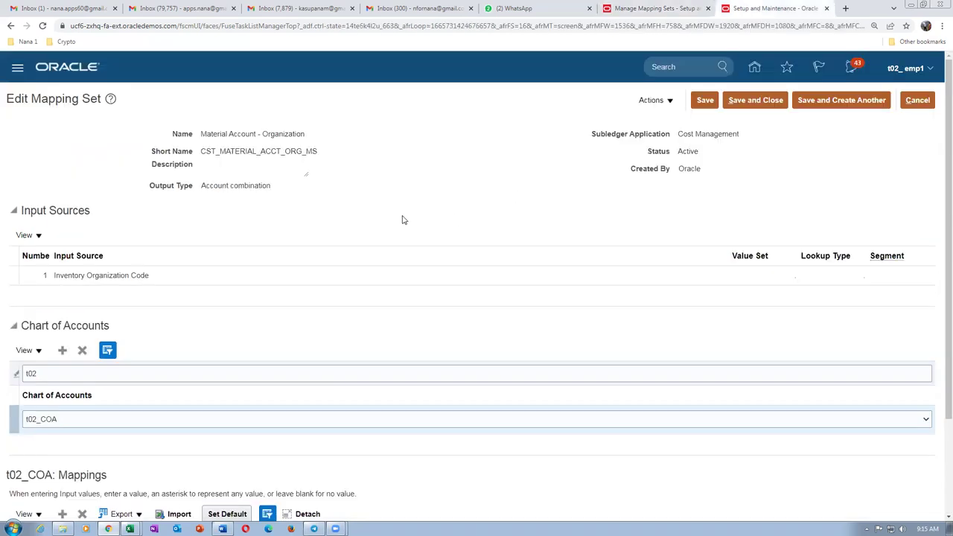
Save and close the mapping set, then reopen Material Account - Organization to review it.
drag(938, 267, 791, 234)
click(768, 100)
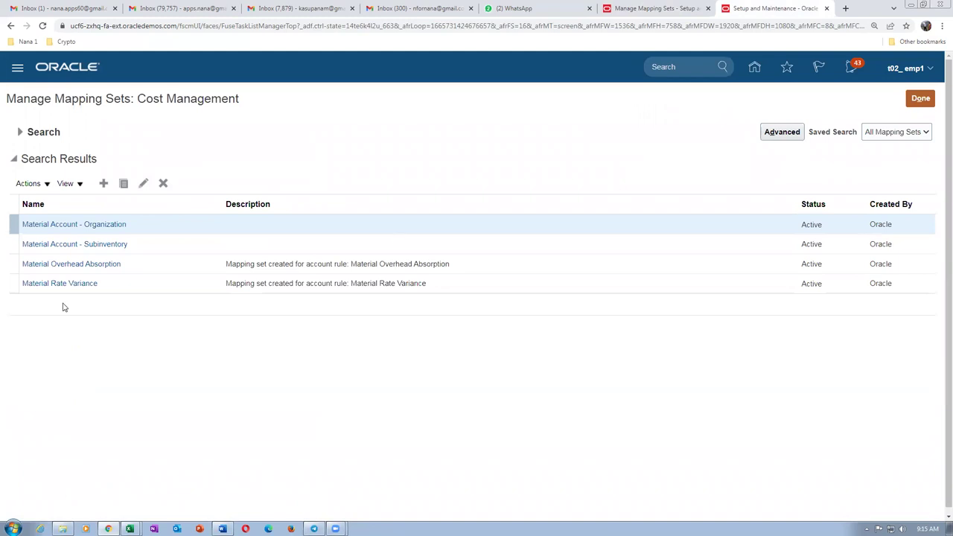
click(75, 225)
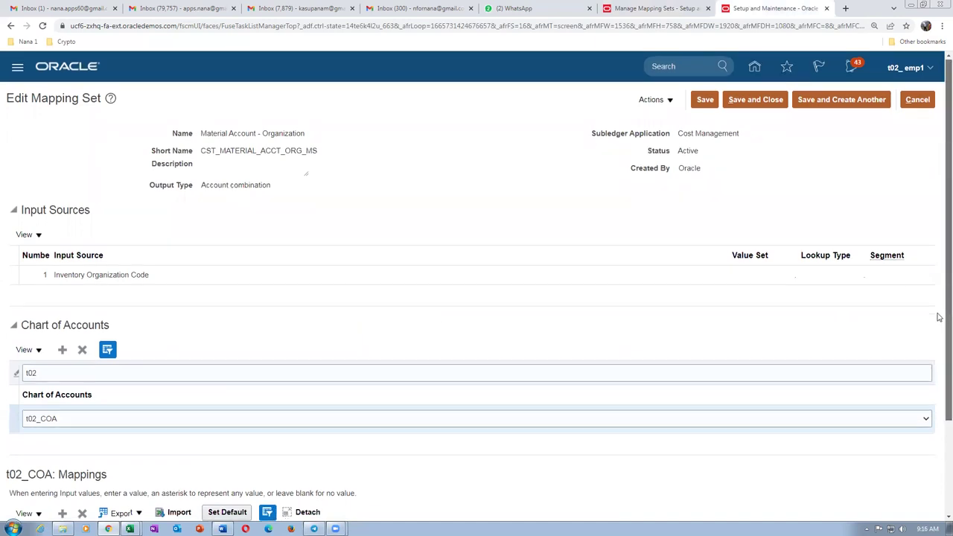
scroll(937, 372, down, 2)
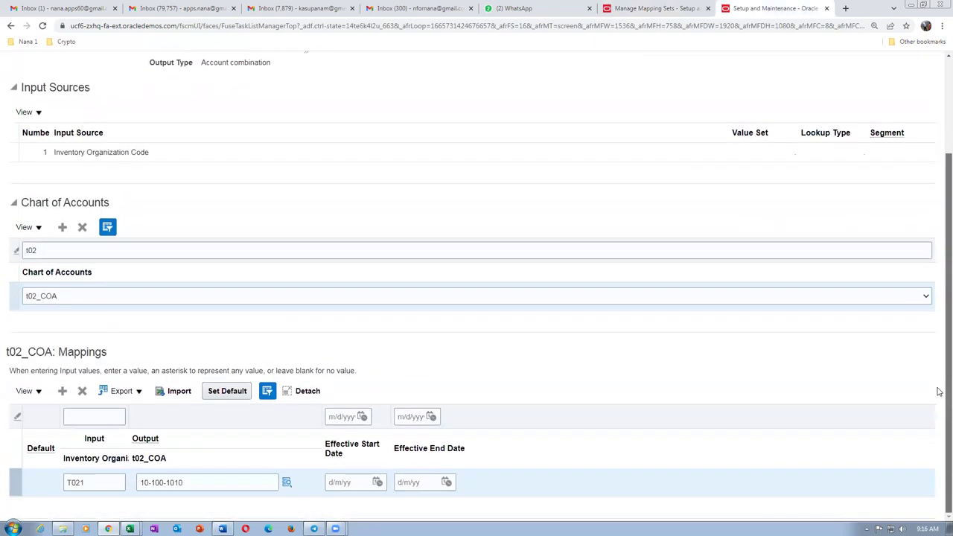
scroll(934, 213, up, 2)
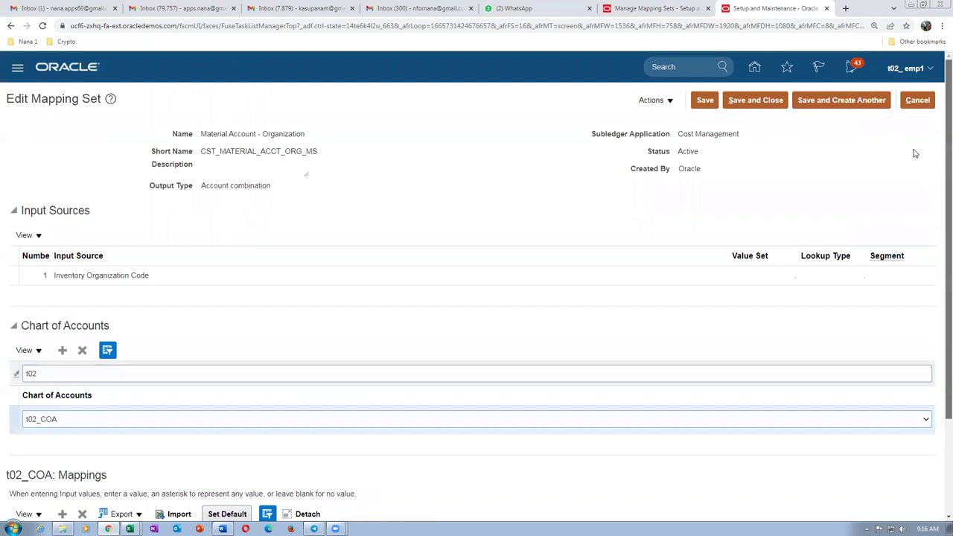
Cancel the open mapping set edits, discard unsaved changes, and return to the Oracle home page.
click(916, 101)
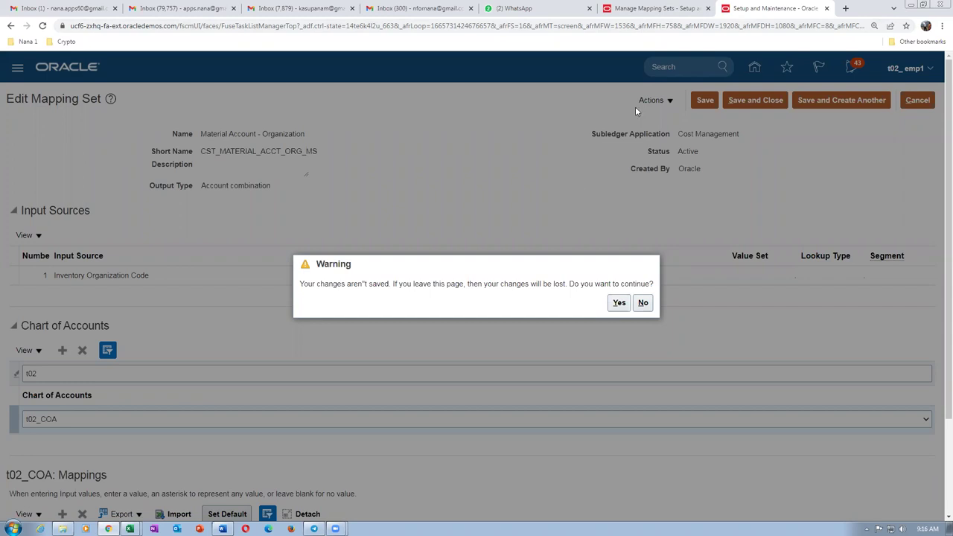
click(653, 8)
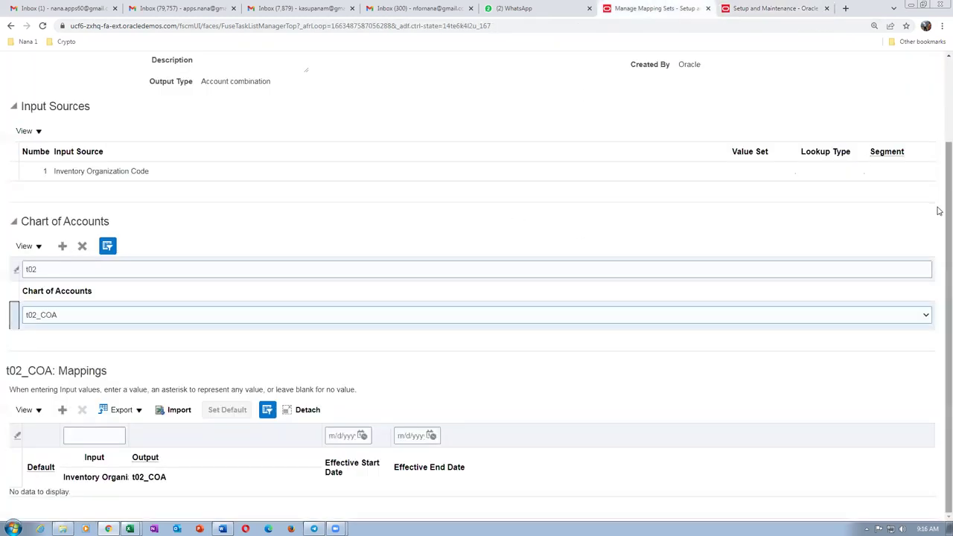
scroll(938, 210, up, 2)
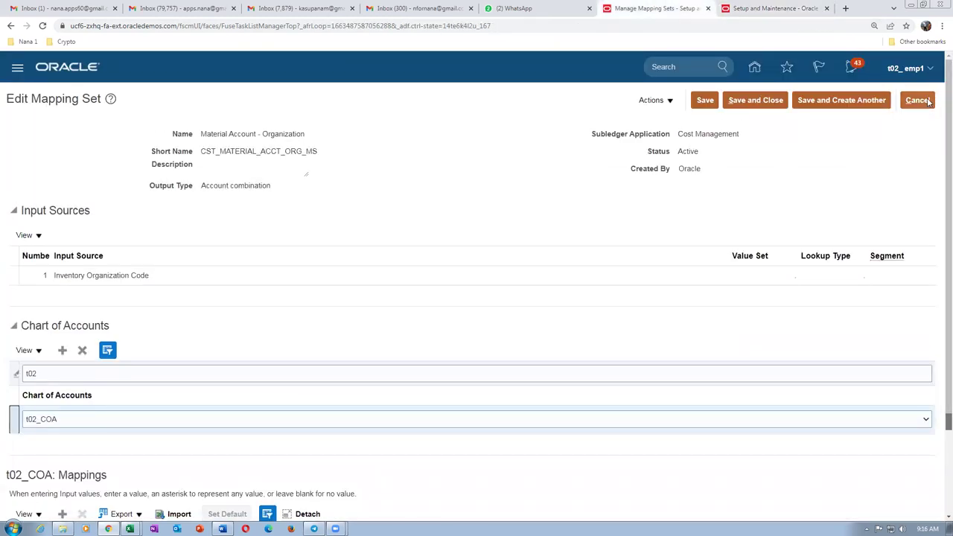
click(926, 101)
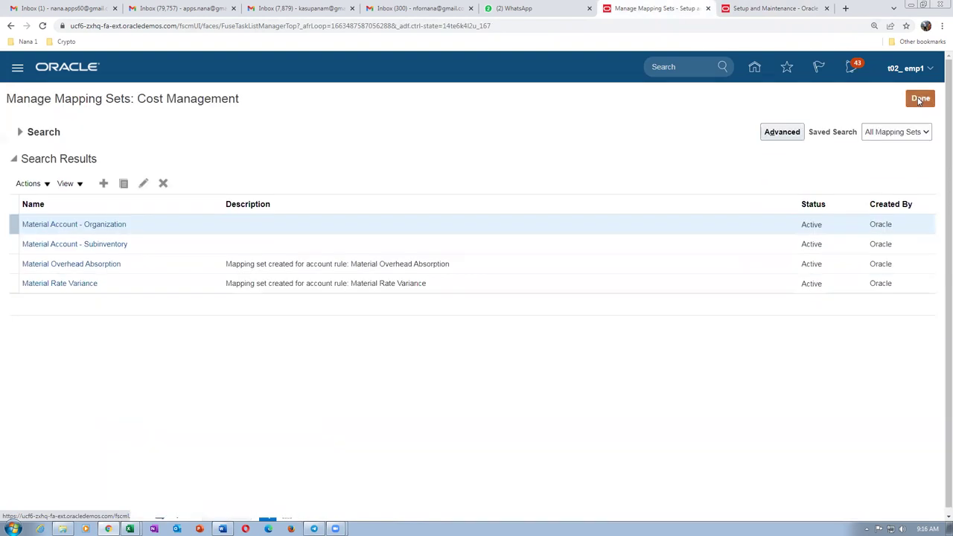
click(753, 67)
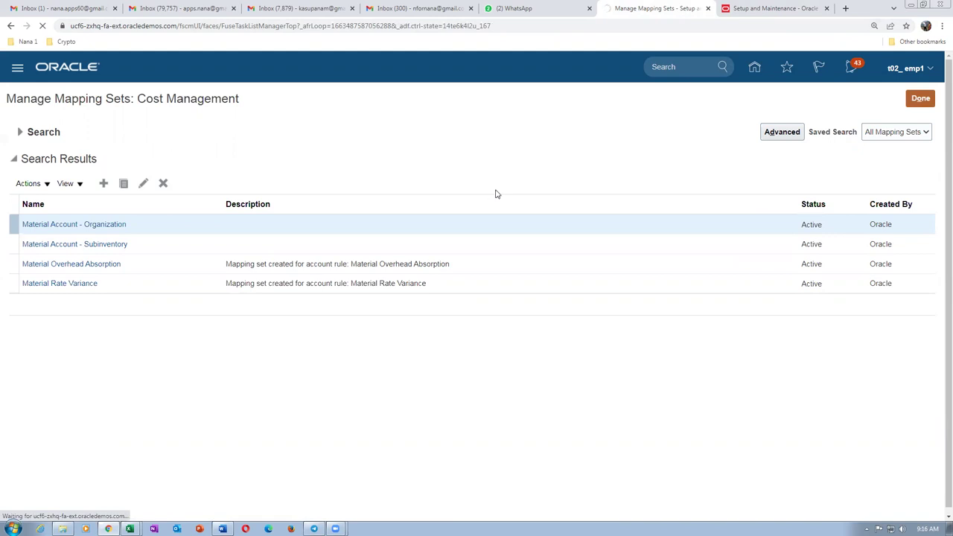
click(762, 6)
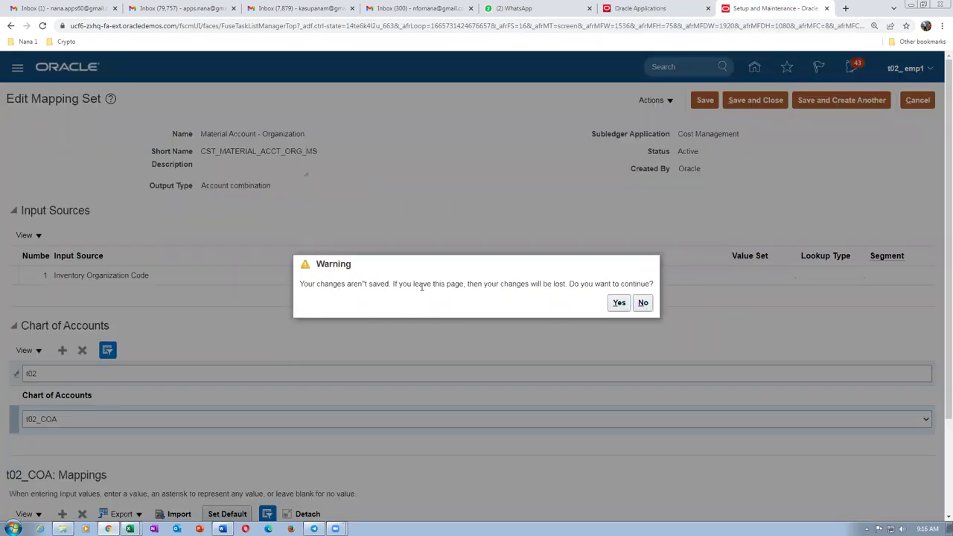
click(618, 302)
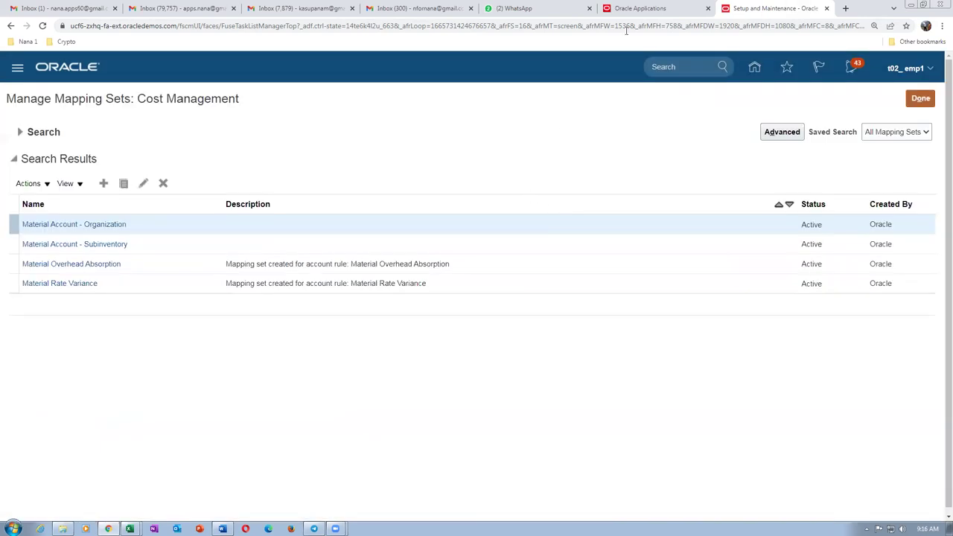
click(641, 8)
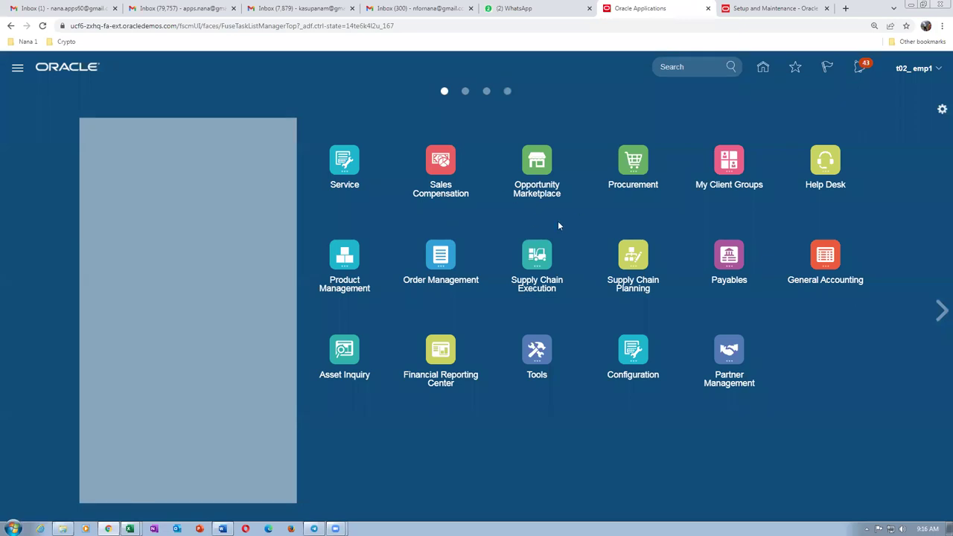
Open the Purchase Requisitions work area and its Update Requisition Preferences dialog.
click(633, 165)
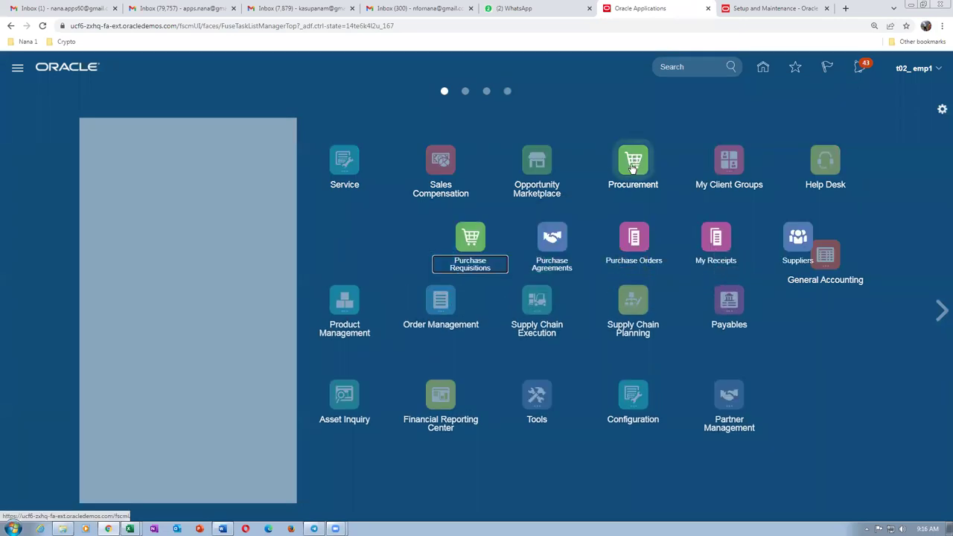
click(470, 242)
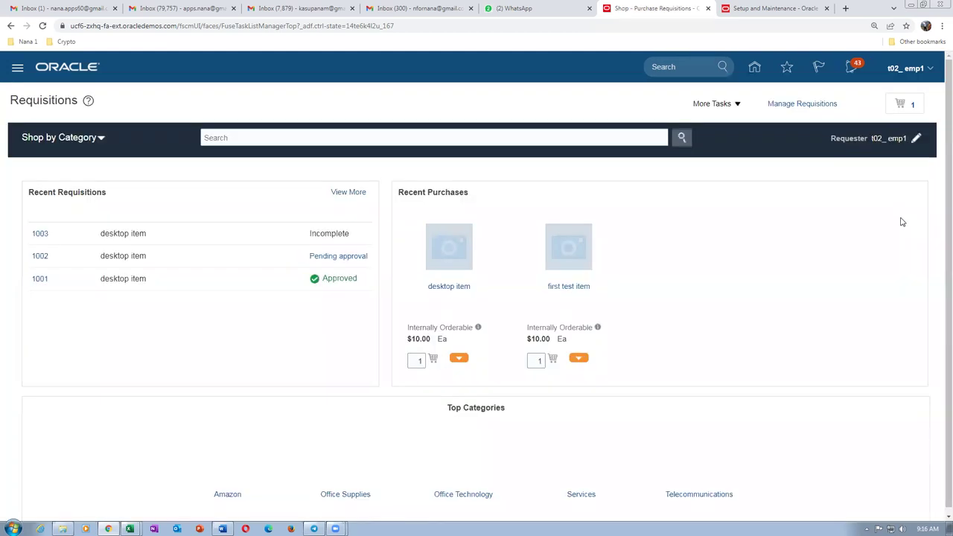
click(713, 105)
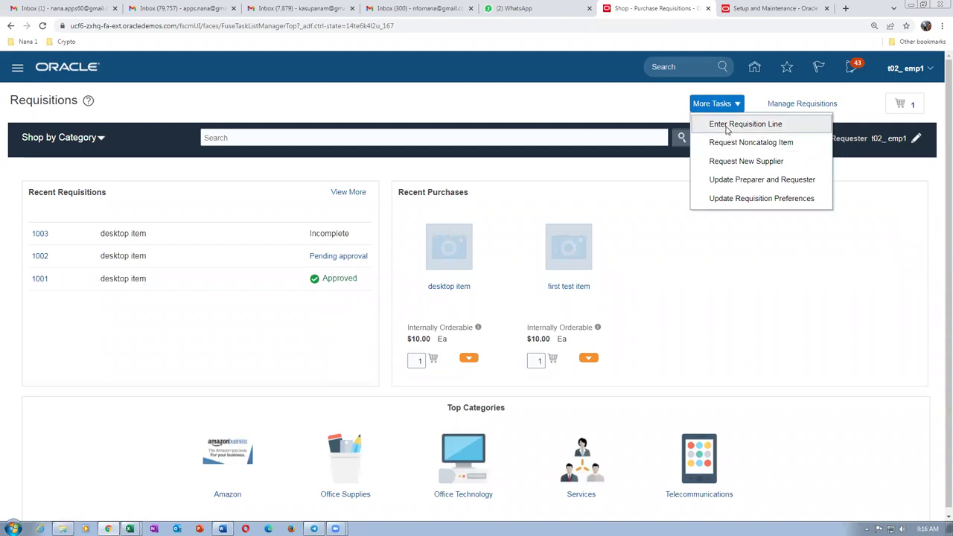
click(742, 199)
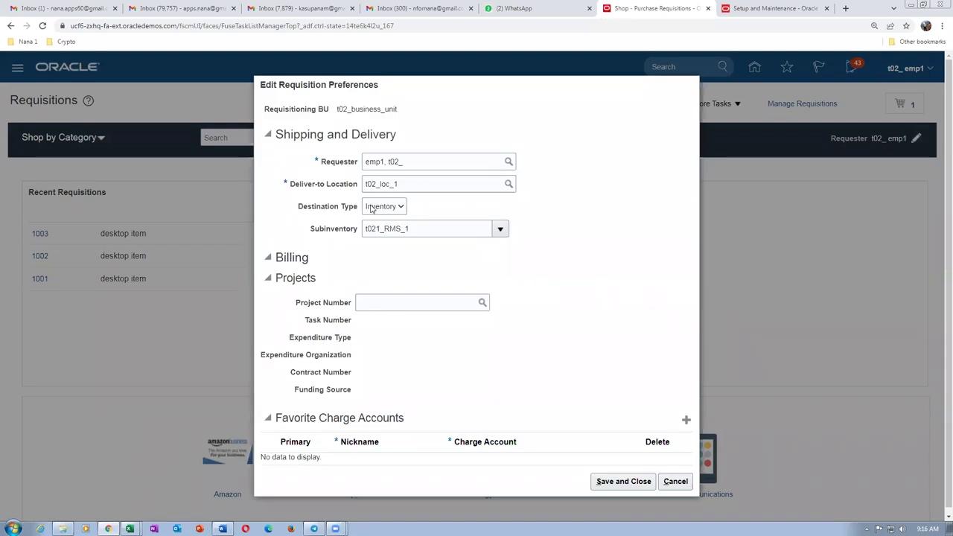
Confirm Inventory destination type and subinventory t021_RMS_1 in the preferences, then close them.
click(371, 207)
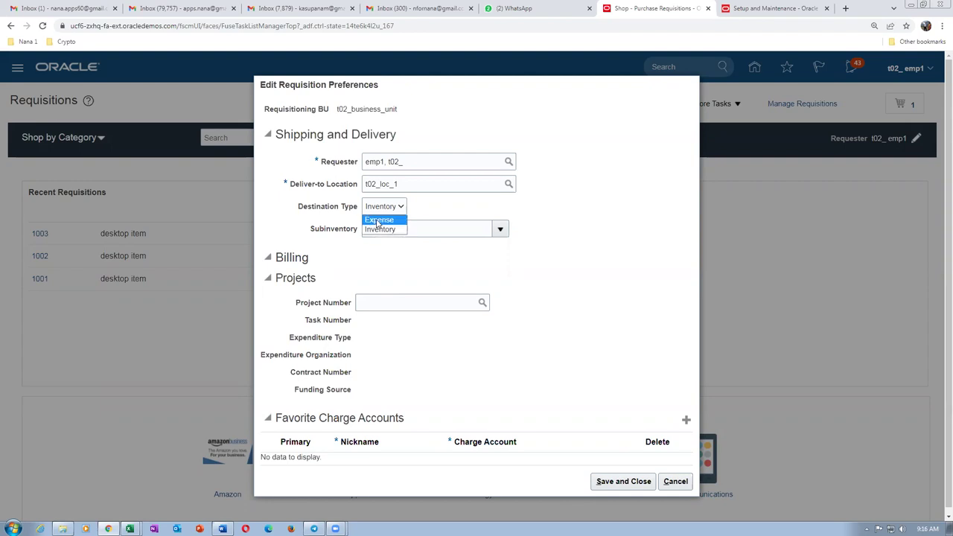
click(436, 208)
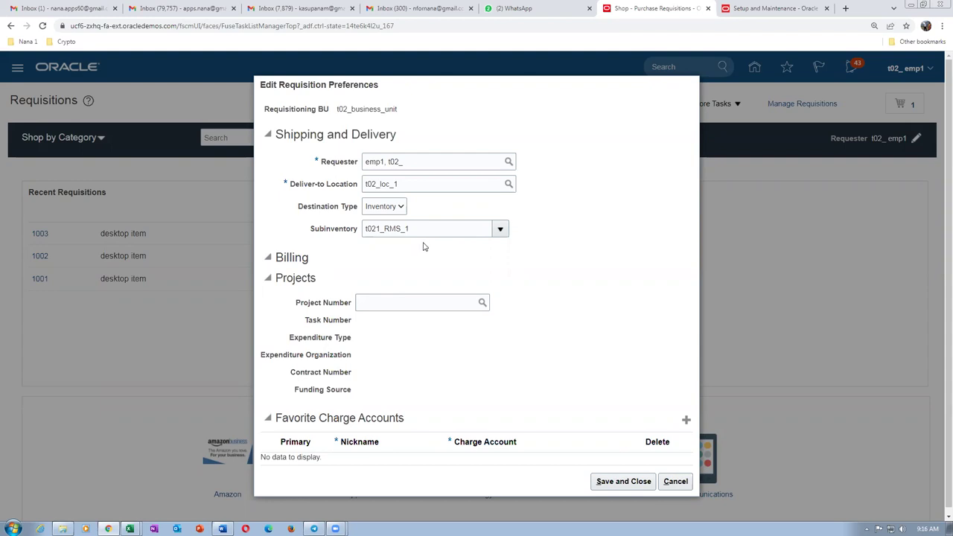
click(674, 480)
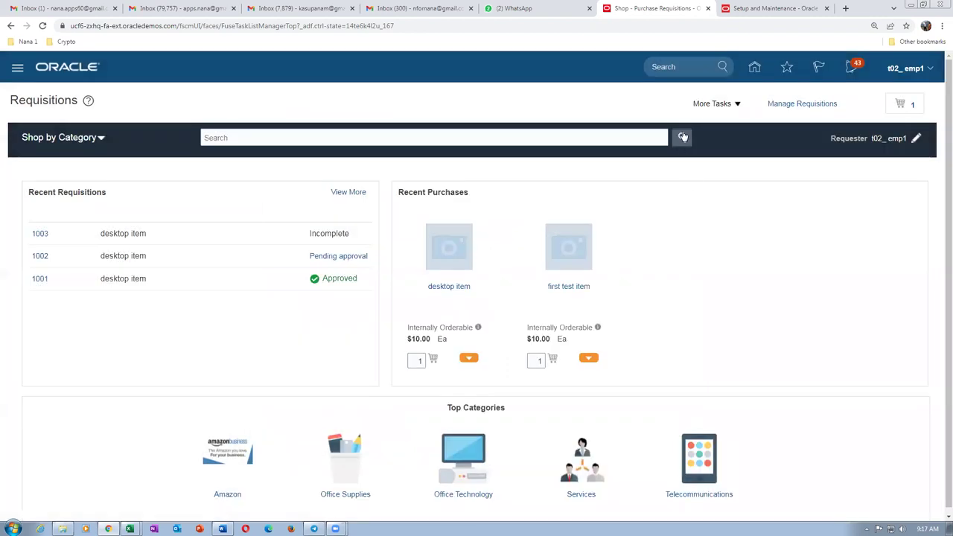
click(706, 104)
click(714, 124)
key(alt+Tab)
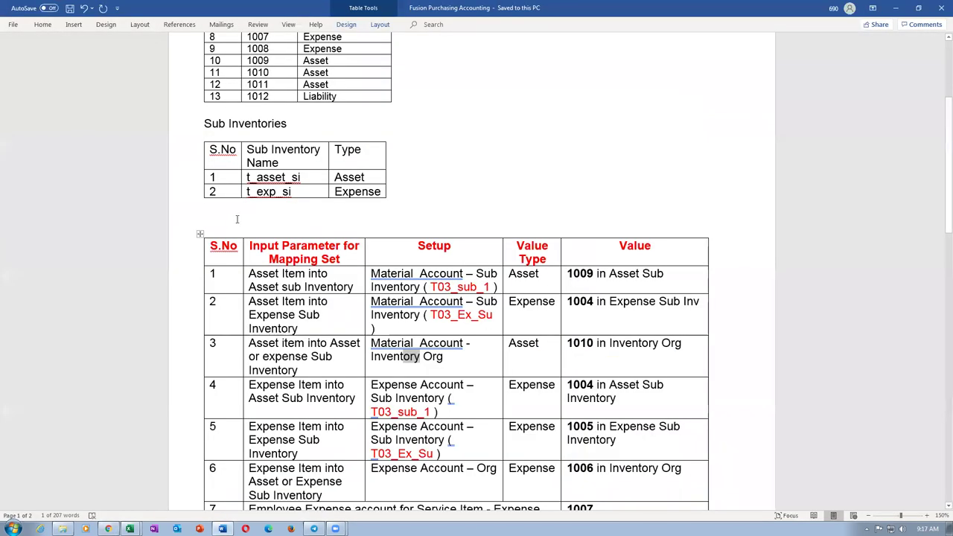
key(alt+Tab)
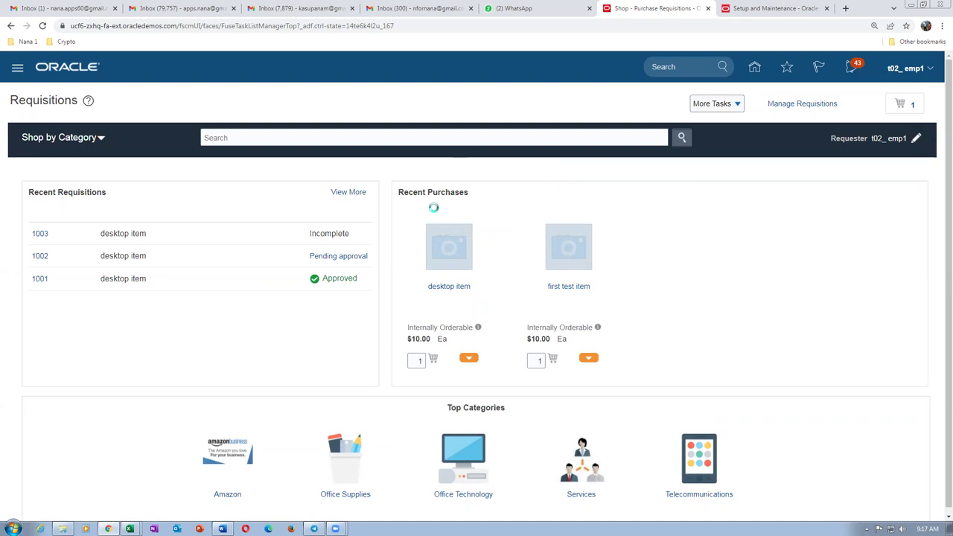
Finish with the mapping sets setup page, sign out of Oracle Fusion, and sign back in.
click(790, 6)
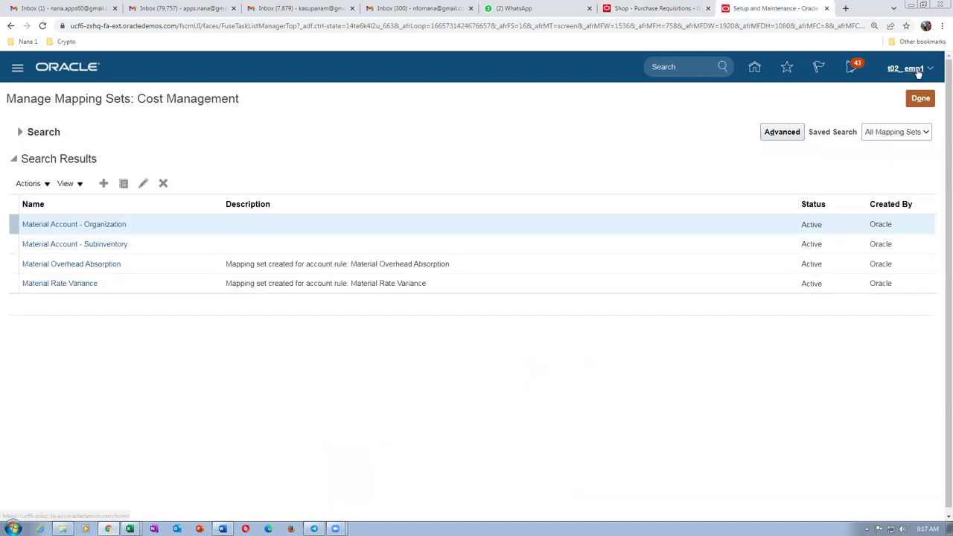
click(920, 98)
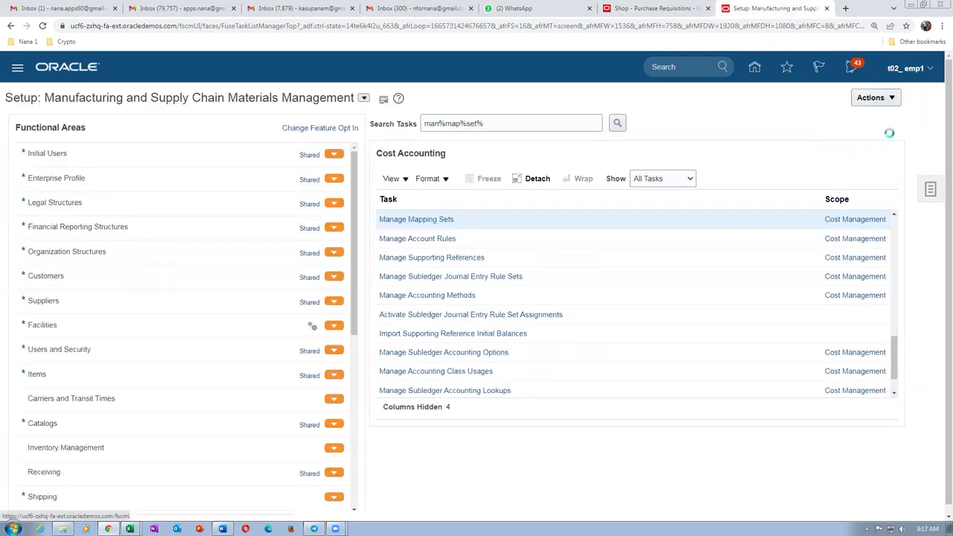
click(905, 68)
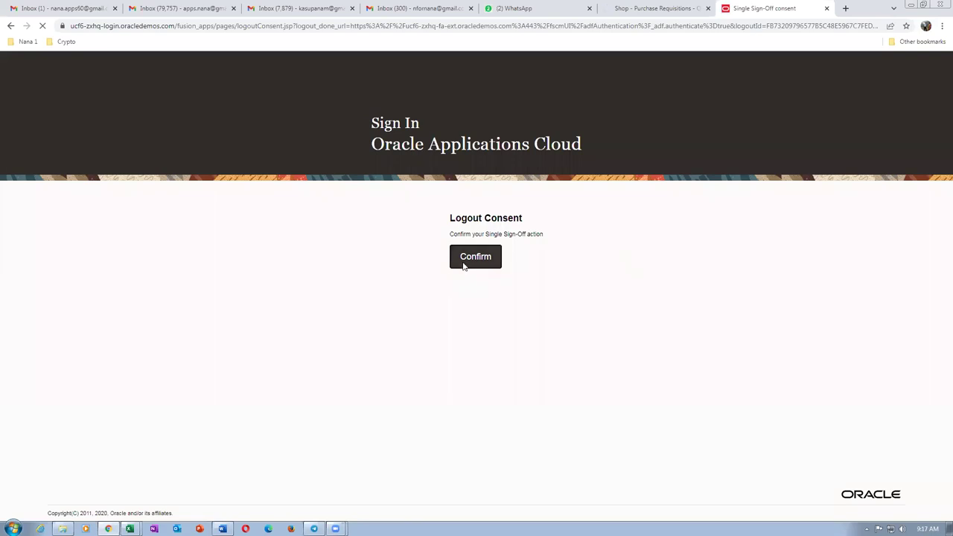
click(462, 266)
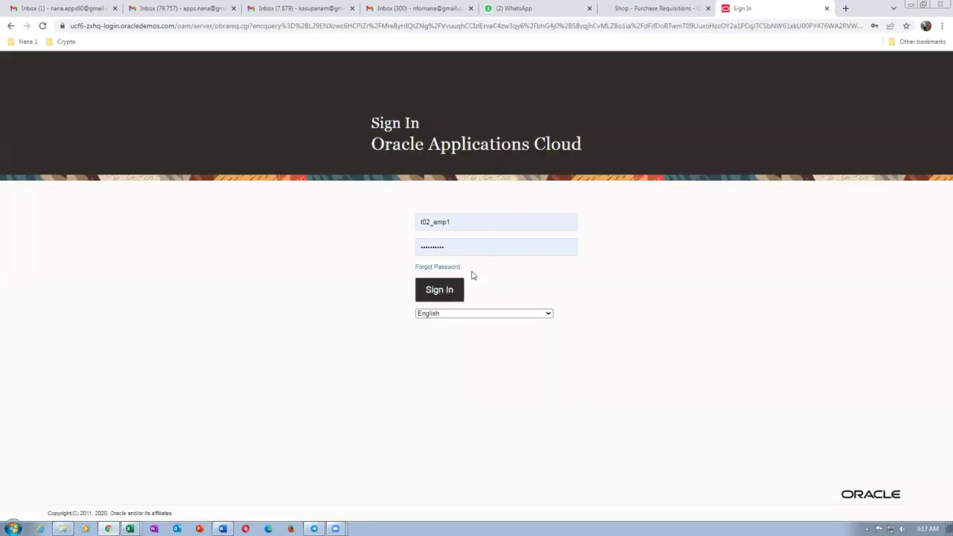
click(438, 289)
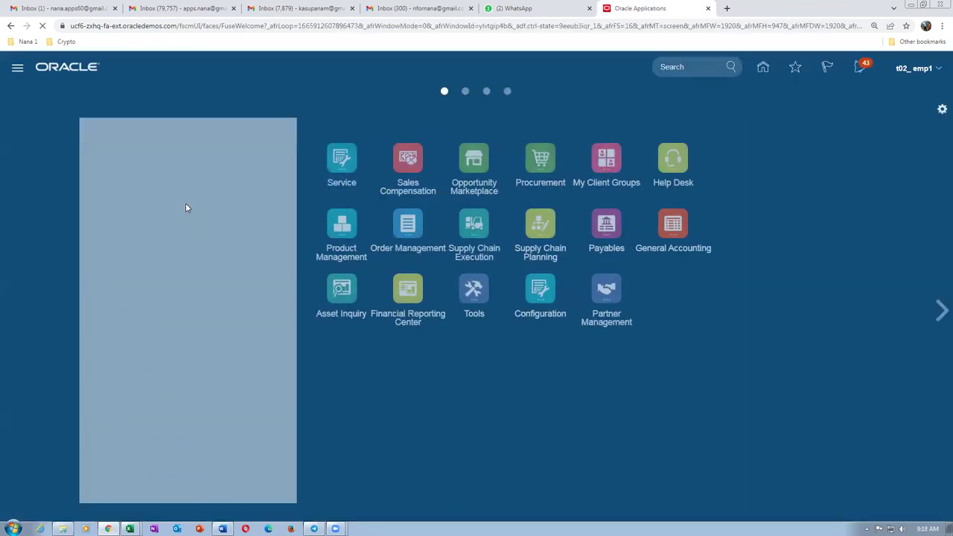
Open the Purchase Requisitions work area and start entering a new requisition line.
click(629, 159)
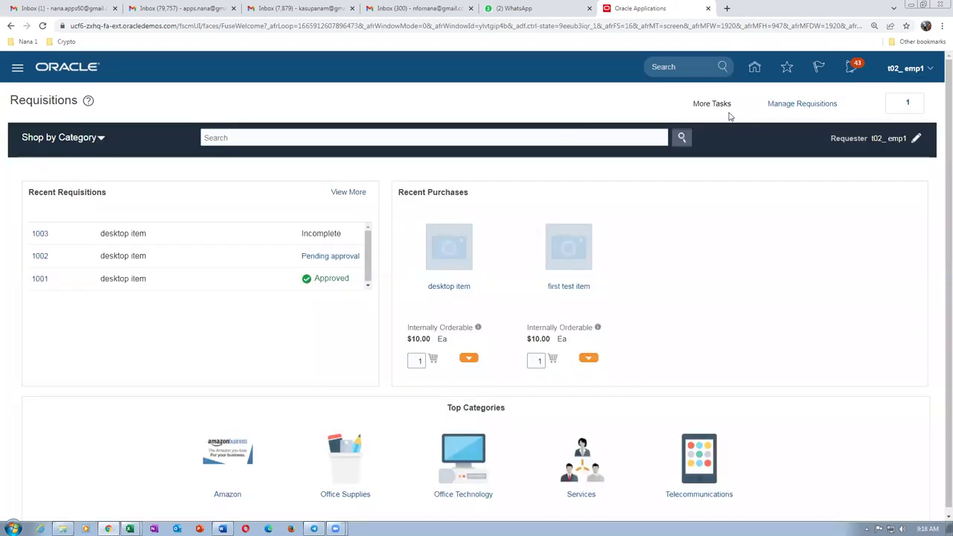
click(715, 106)
click(735, 126)
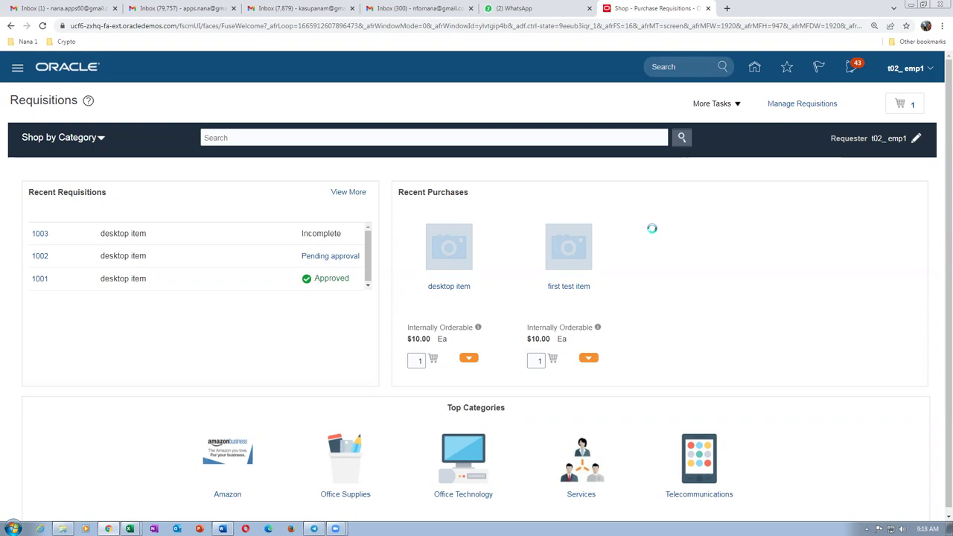
Enter item t02_asset_item on the requisition line, dismiss the source error, and set Source Type to Supplier.
click(248, 168)
text(t02_ass)
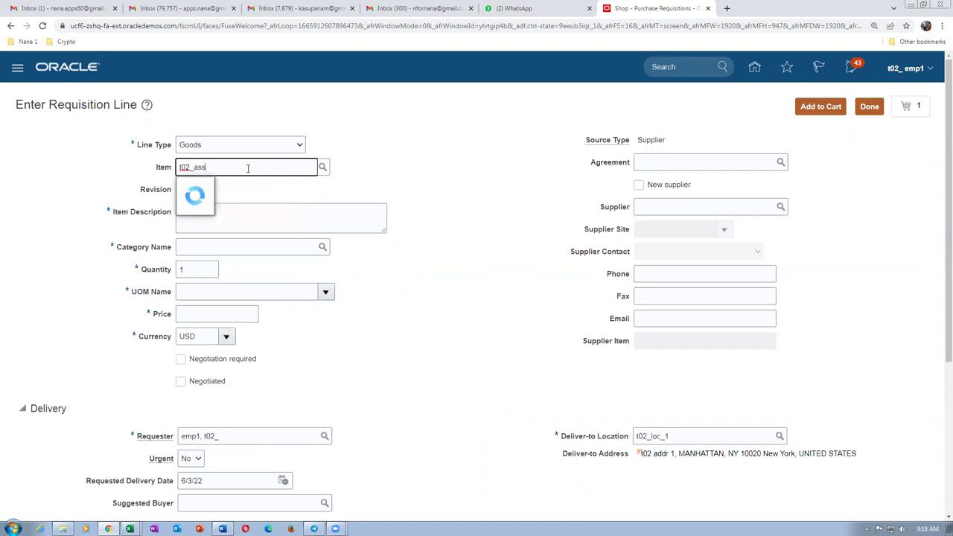
click(261, 187)
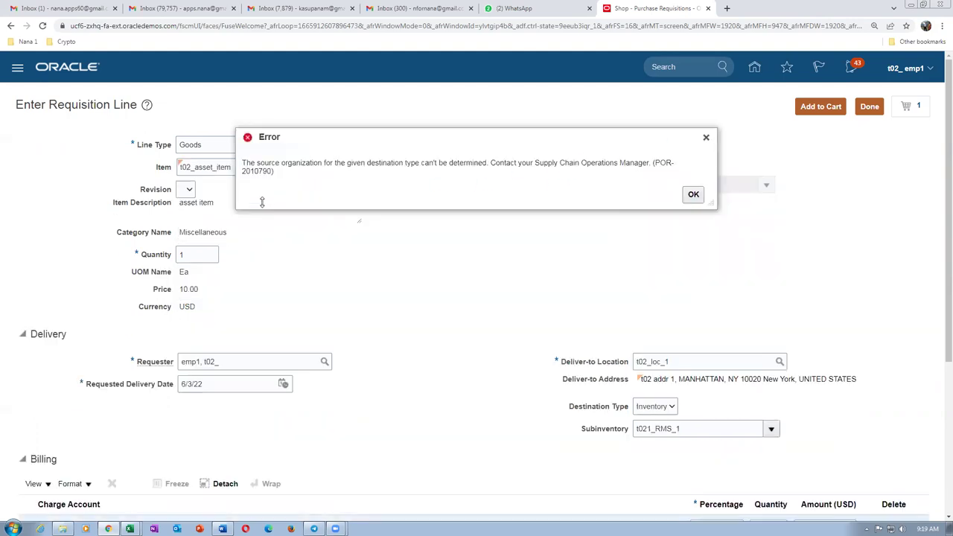
click(691, 194)
click(641, 144)
click(642, 167)
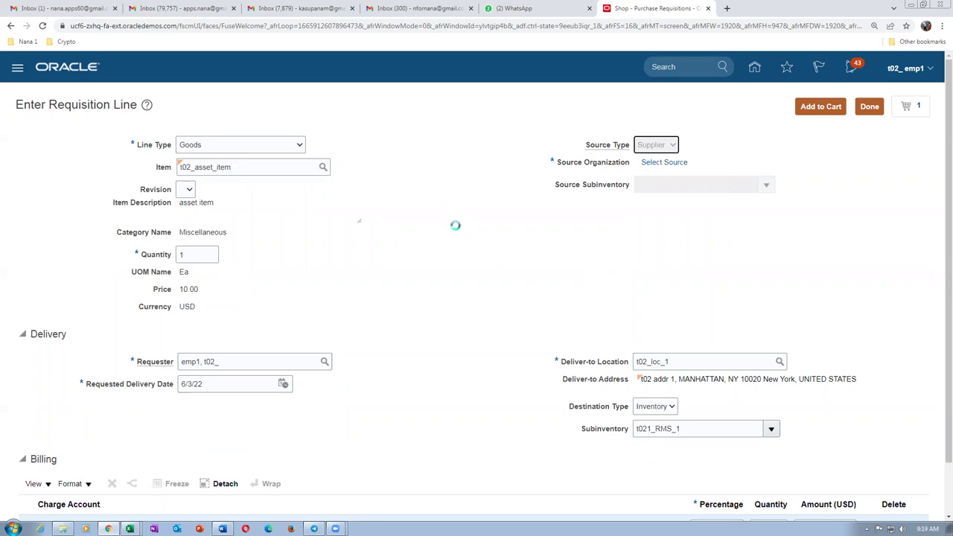
scroll(456, 230, down, 3)
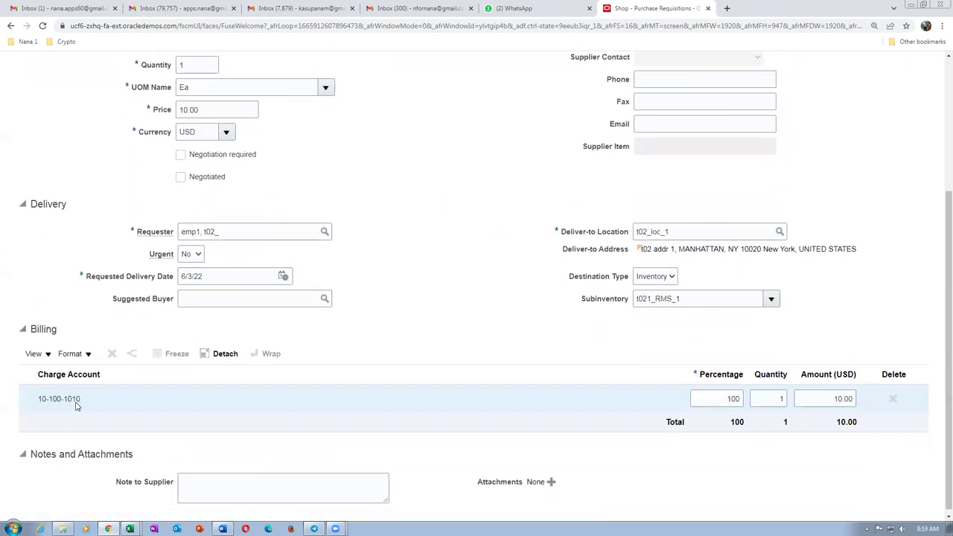
In the Word mapping table, compare subinventory t_asset_si with account 1010 for the Inventory Org.
key(alt+Tab)
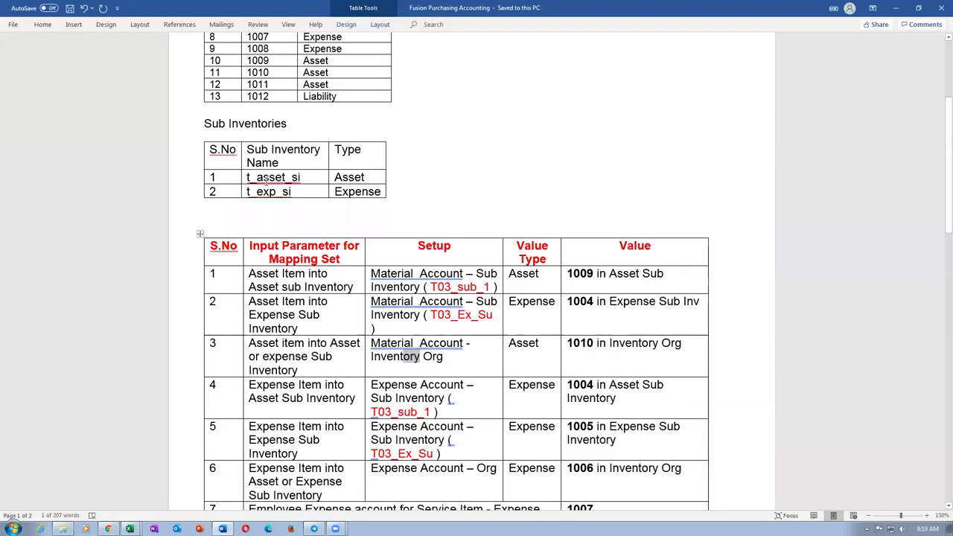
drag(265, 177, 276, 192)
click(266, 228)
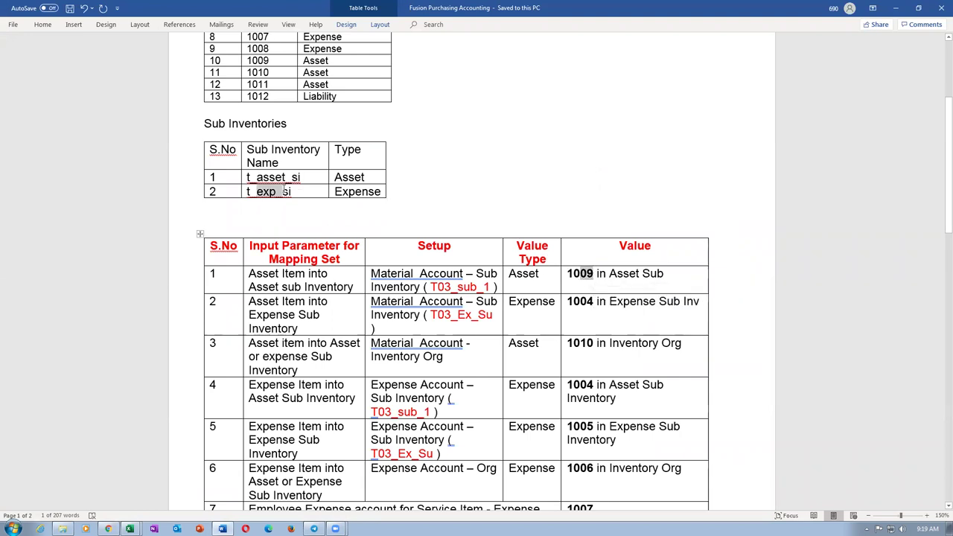
click(666, 301)
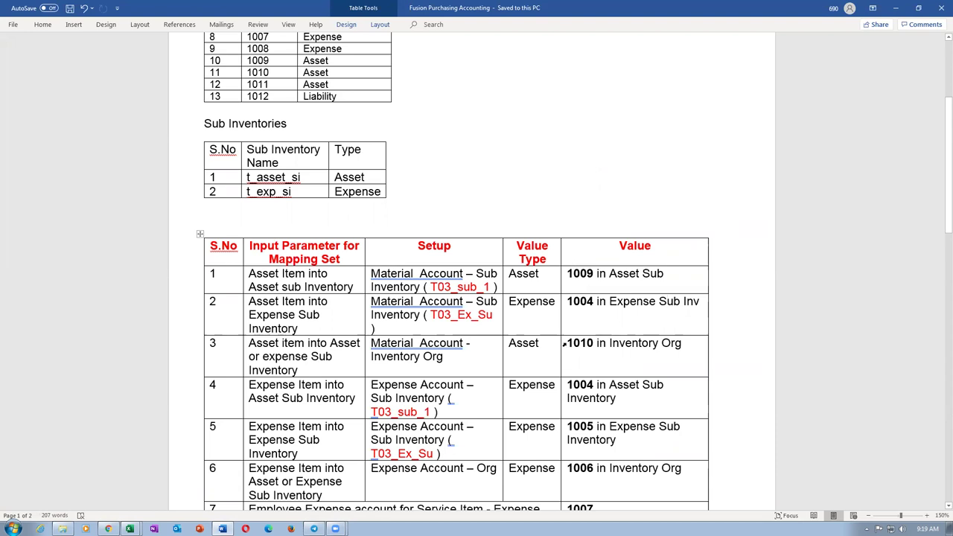
drag(567, 345, 593, 347)
click(462, 273)
Change the requisition line's subinventory to t_asset_si and add the t02_asset_item line to the cart.
key(alt+Tab)
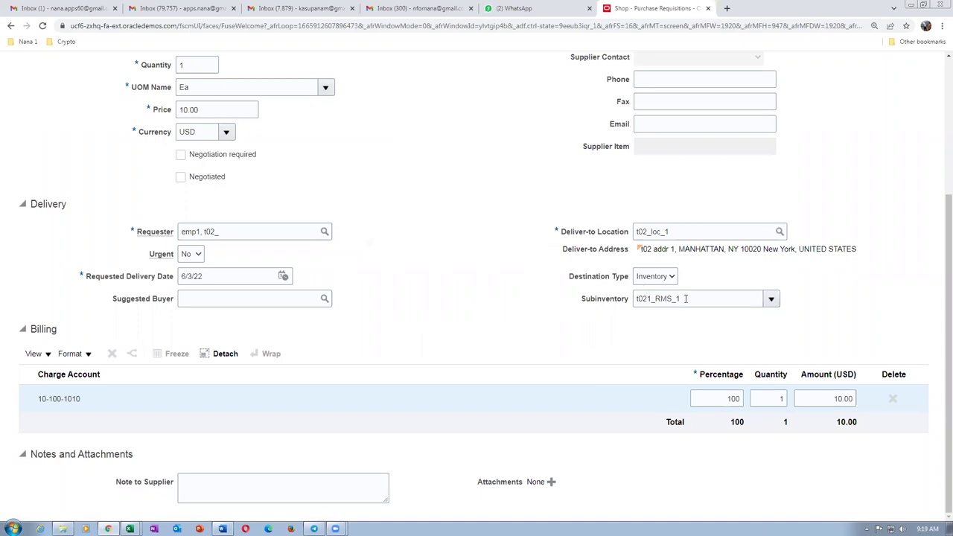
click(771, 299)
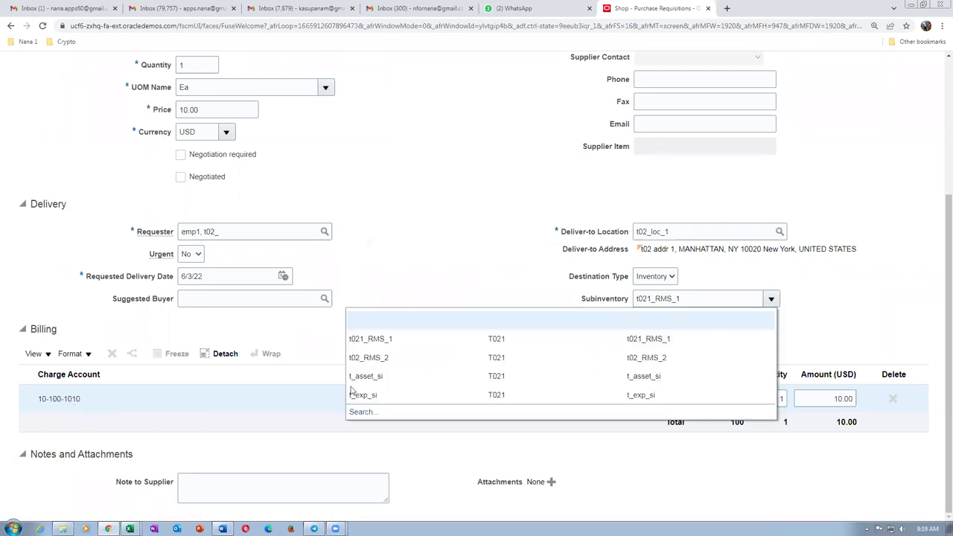
click(397, 379)
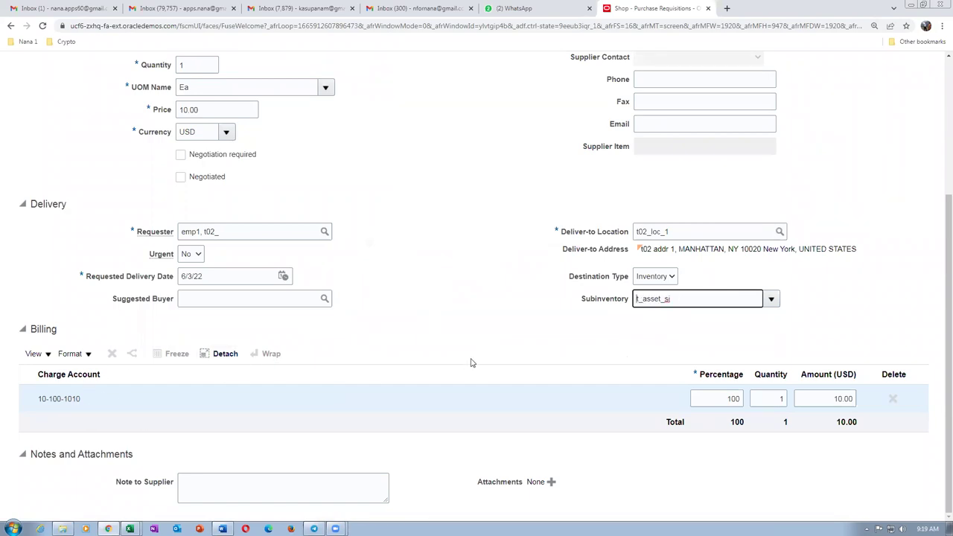
scroll(488, 340, up, 3)
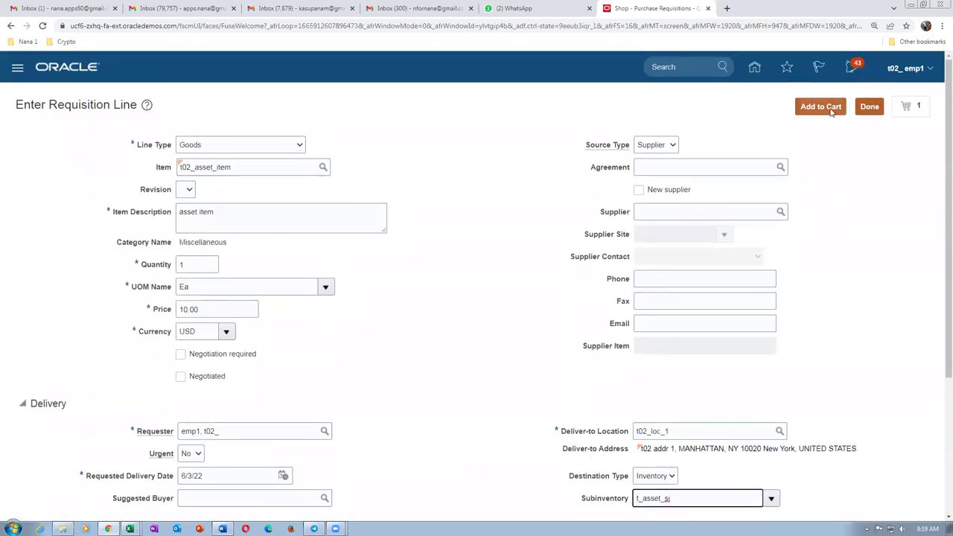
click(826, 107)
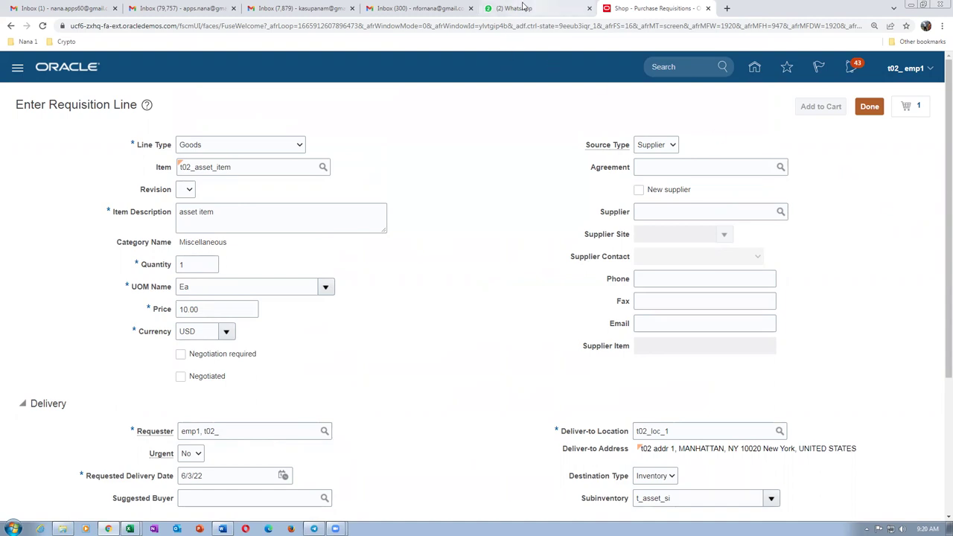
Glance at the WhatsApp chat, then return to the Oracle requisition page with two cart items.
click(524, 6)
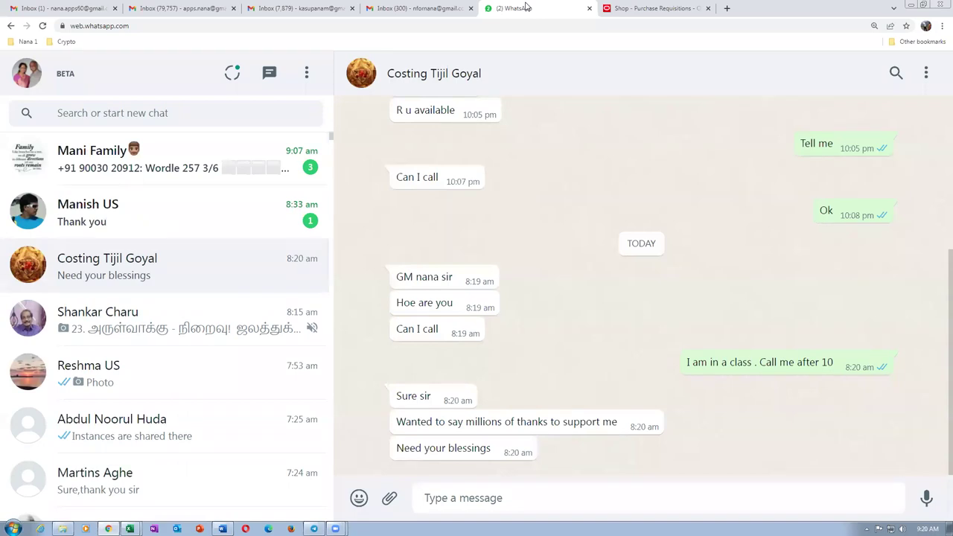
click(655, 7)
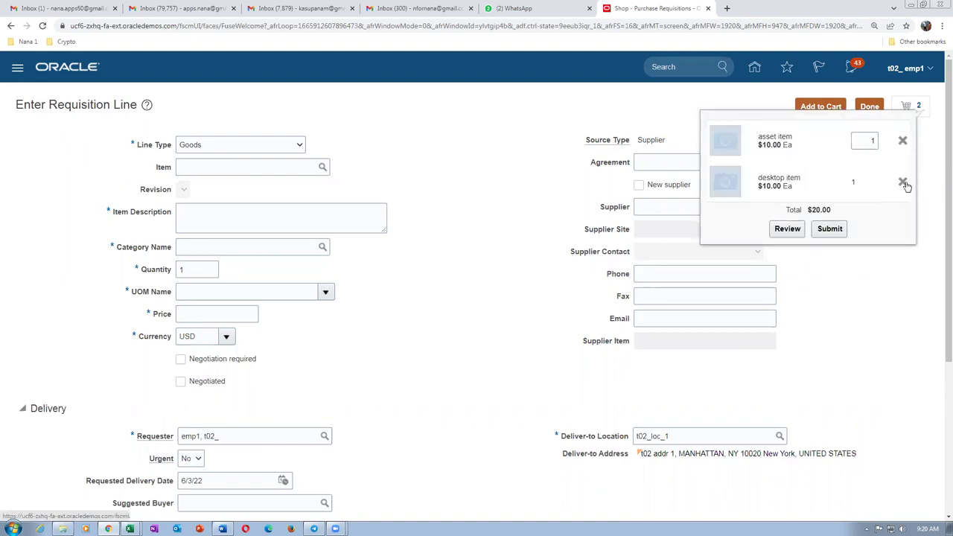
Remove the desktop item from the cart and review the remaining asset item as Requisition 1003.
click(902, 183)
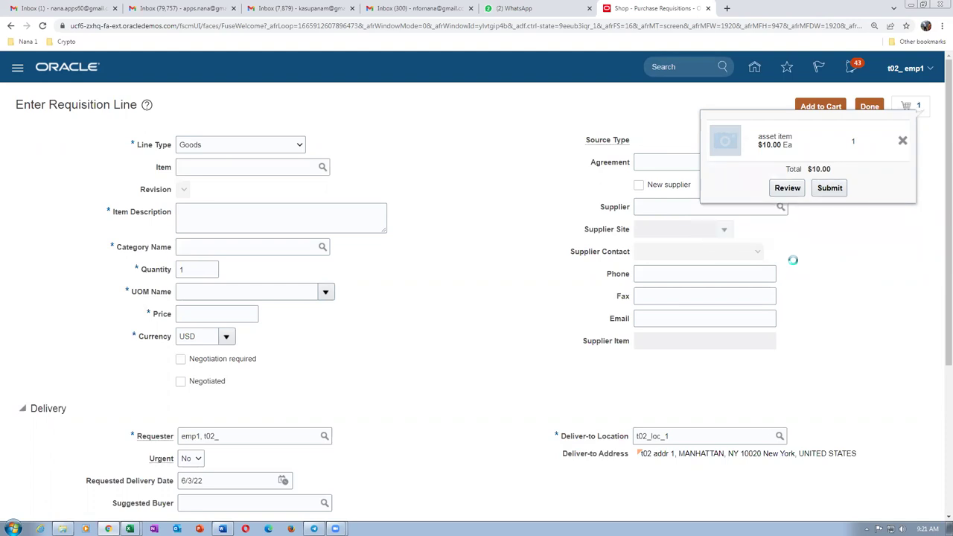
click(786, 188)
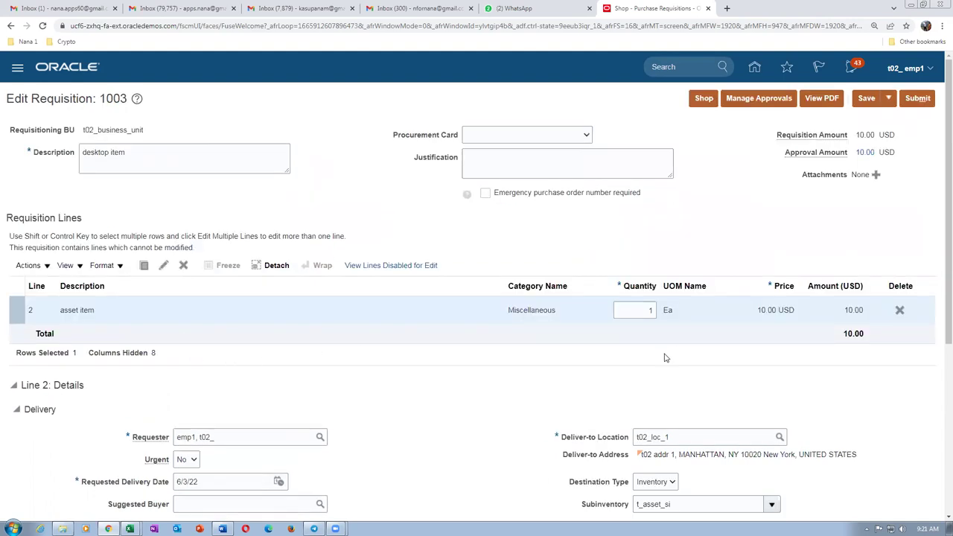
Check the reference document's expected accounts, 10-100-1009 for asset and 10-100-1004 for expense subinventory.
scroll(664, 357, down, 2)
scroll(223, 439, down, 1)
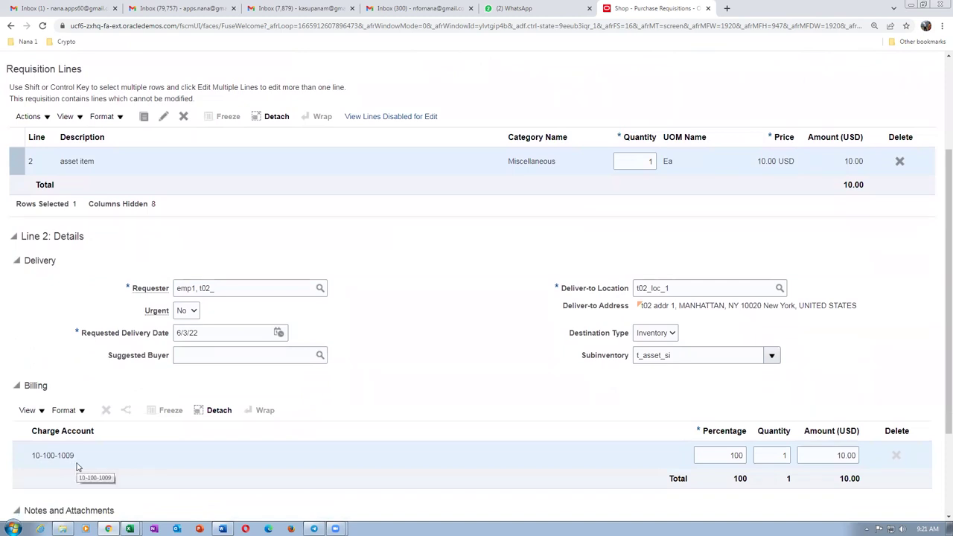
key(alt+Tab)
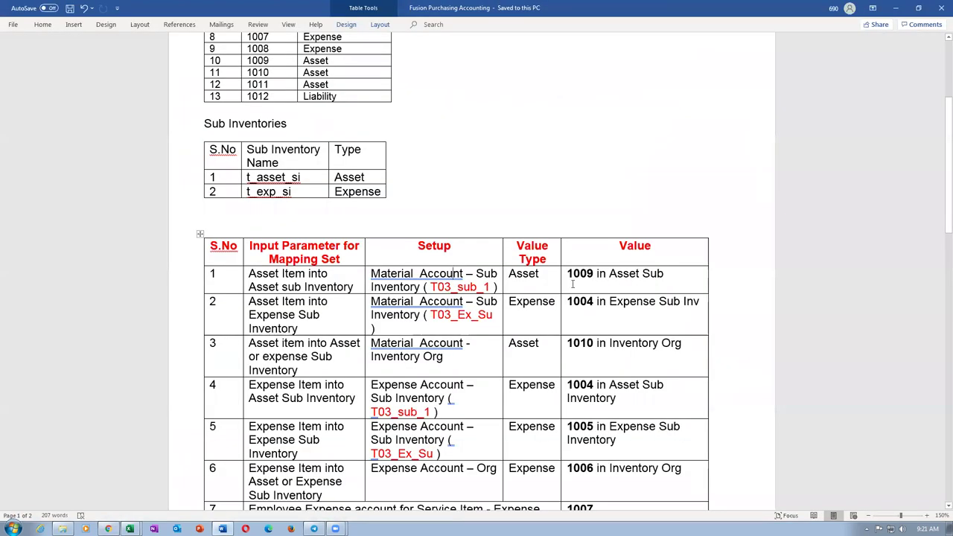
double_click(573, 273)
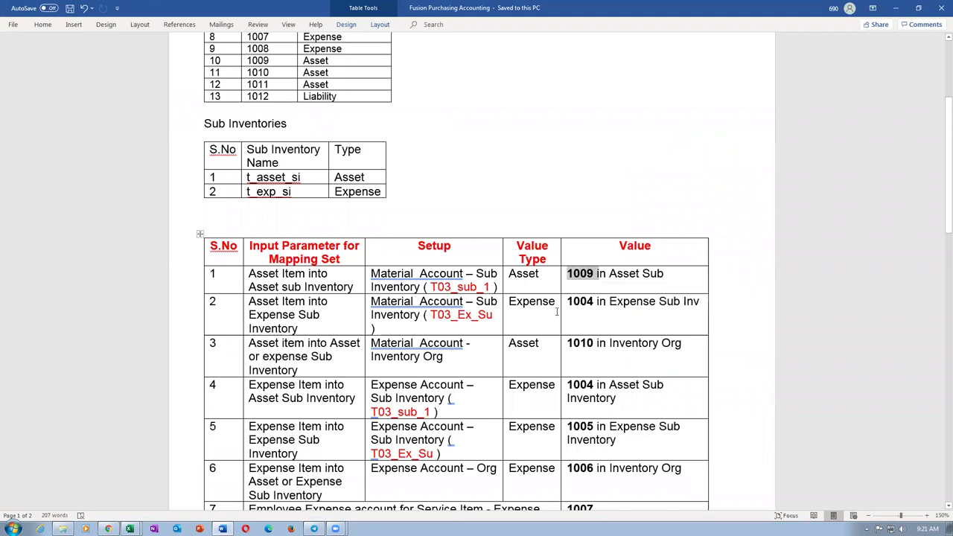
click(531, 306)
drag(567, 307, 605, 311)
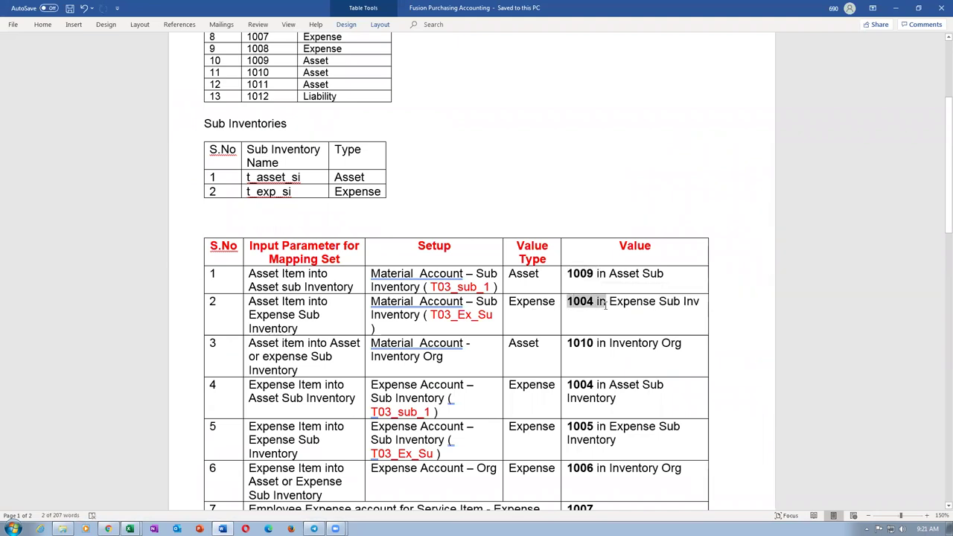
key(alt+Tab)
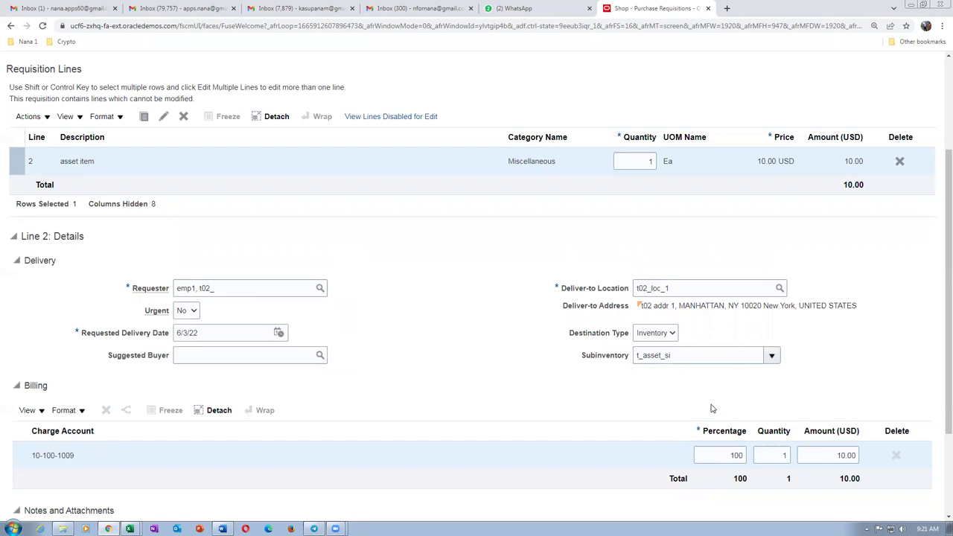
Change the asset item line's subinventory to t_exp_si, save, and check the charge account.
click(771, 355)
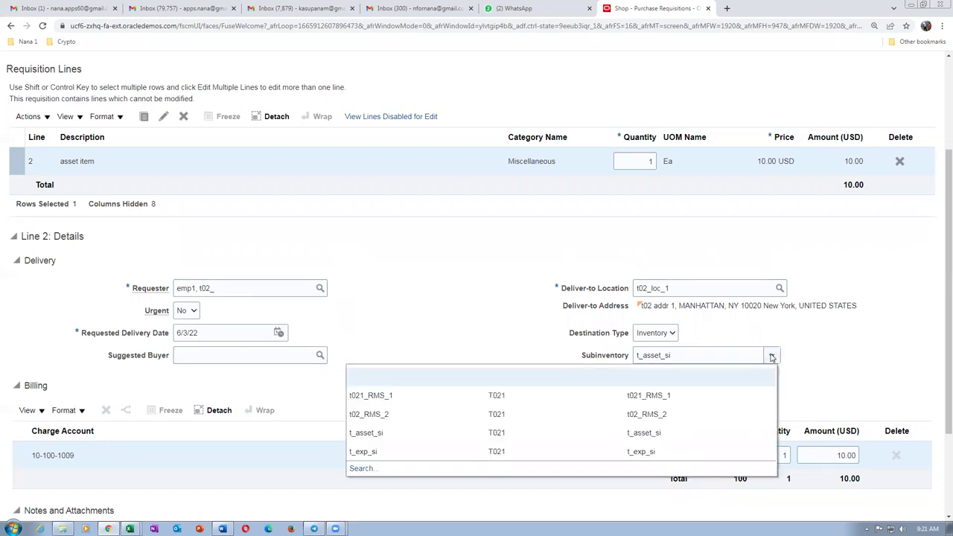
click(386, 454)
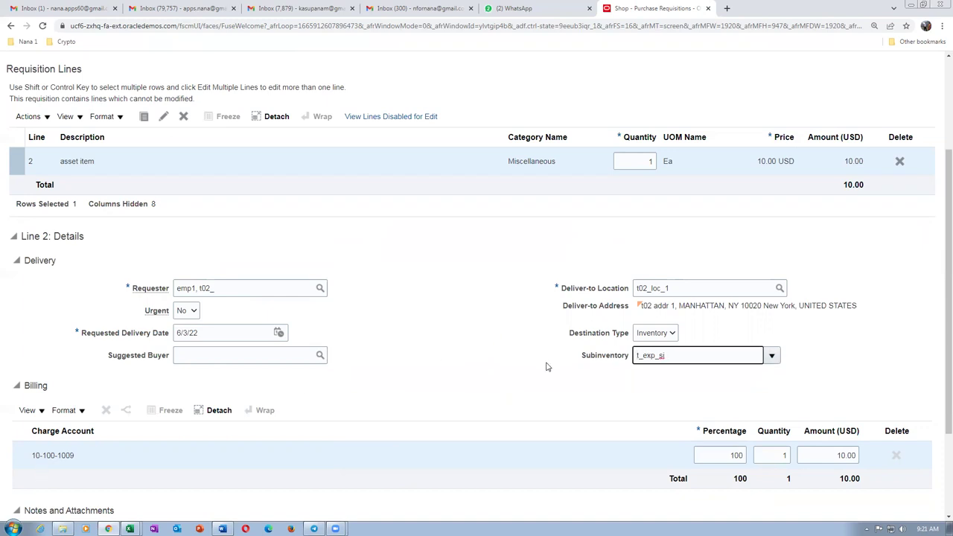
scroll(544, 321, up, 2)
click(863, 101)
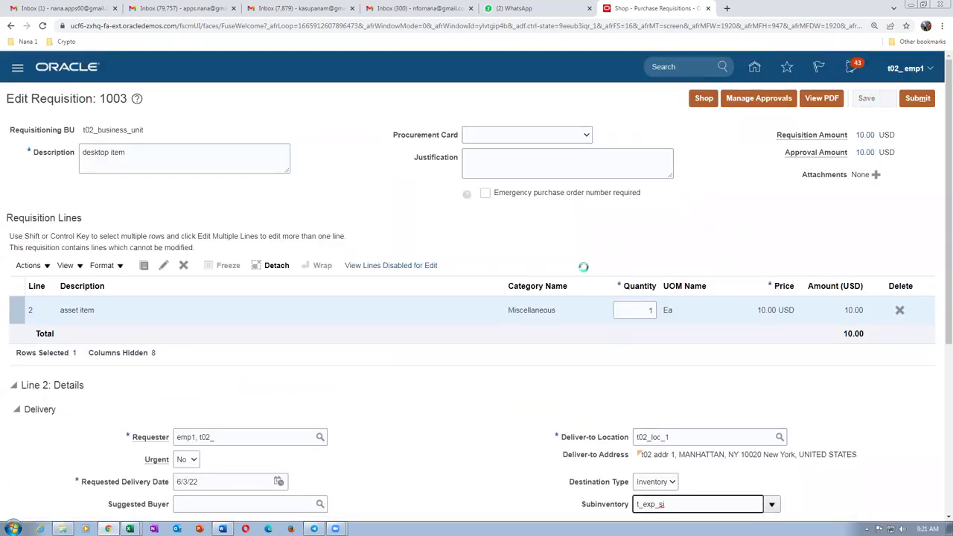
scroll(284, 445, down, 2)
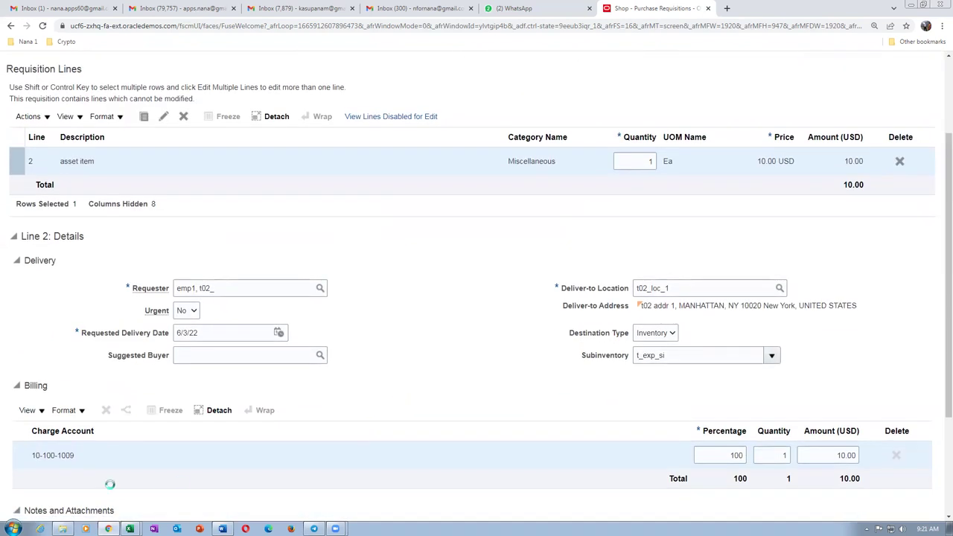
scroll(112, 470, up, 2)
scroll(111, 471, down, 2)
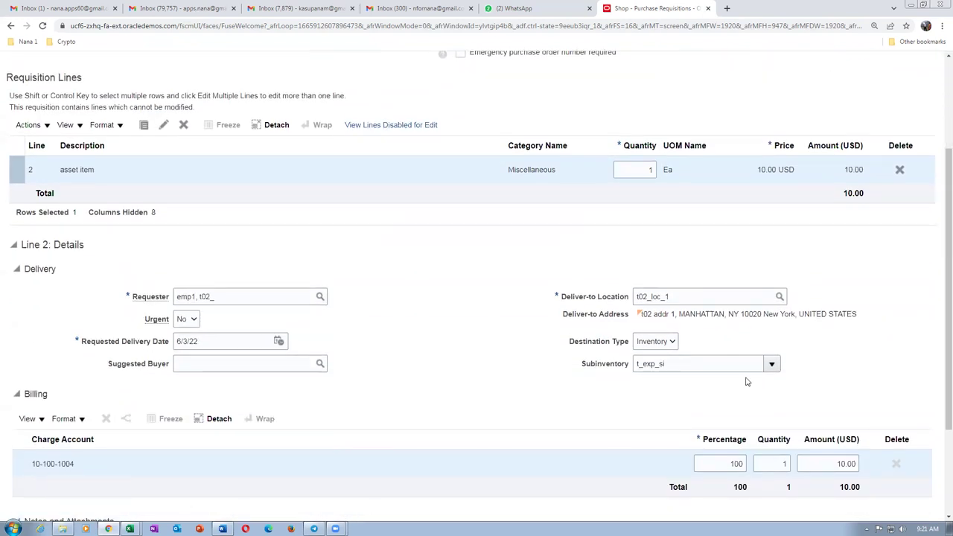
Switch the subinventory to t02_RMS_2 and save, rederiving the charge account as 10-100-1010.
click(771, 363)
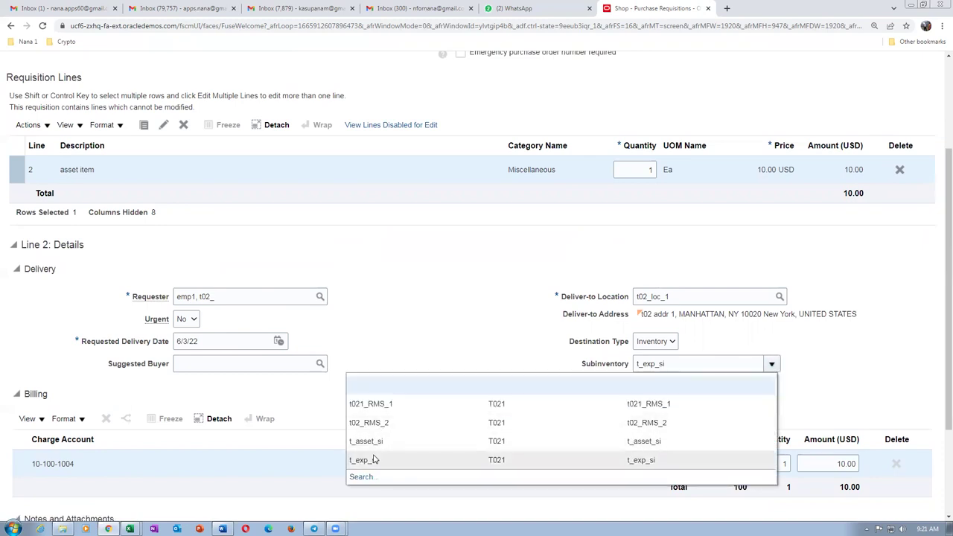
click(392, 422)
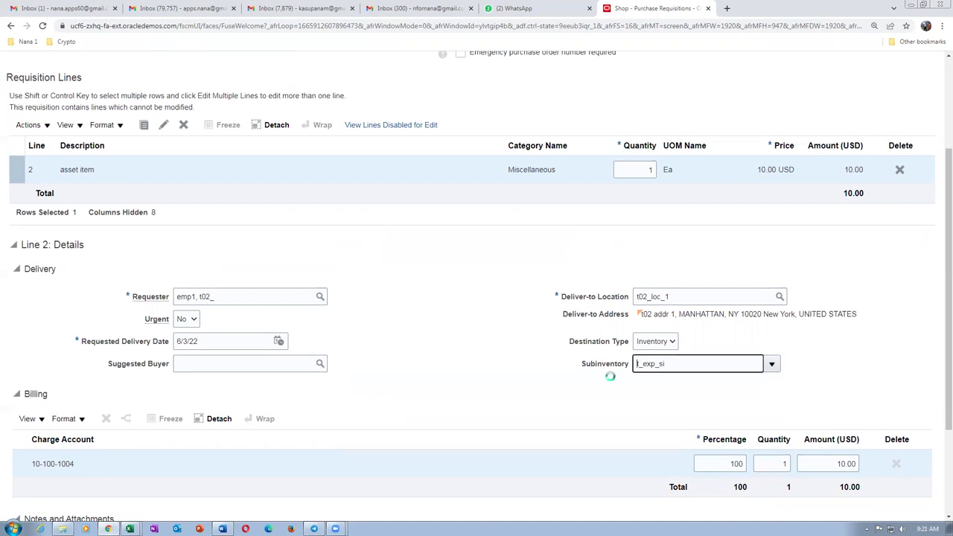
scroll(550, 321, up, 2)
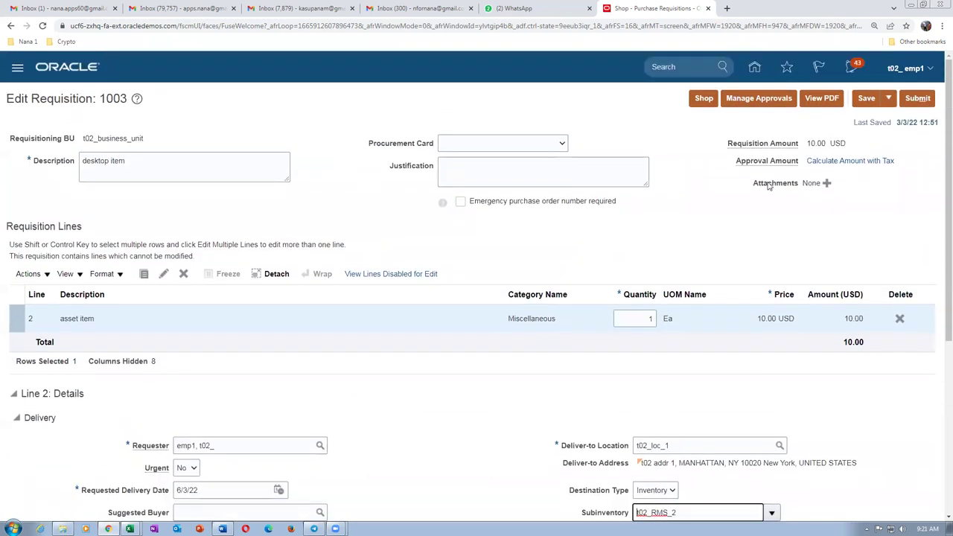
click(866, 98)
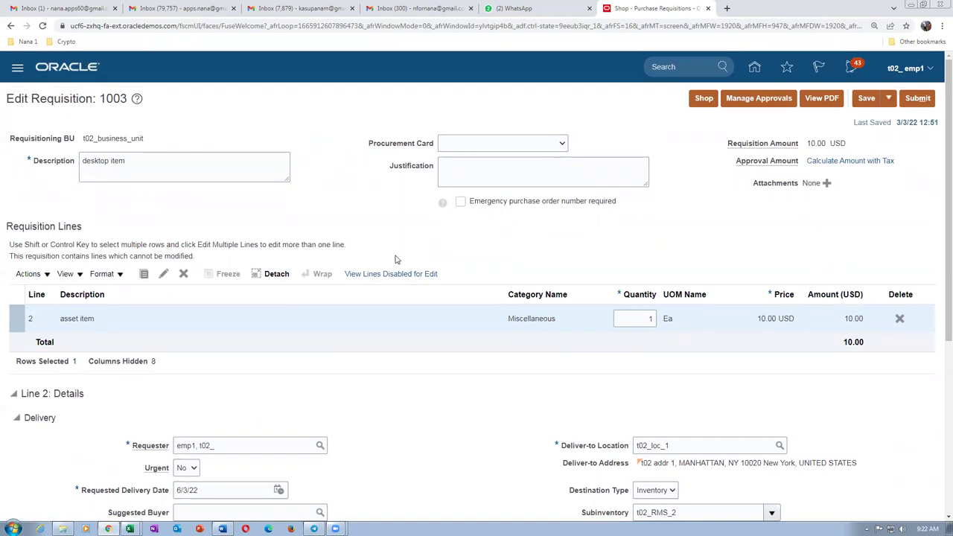
scroll(399, 258, down, 3)
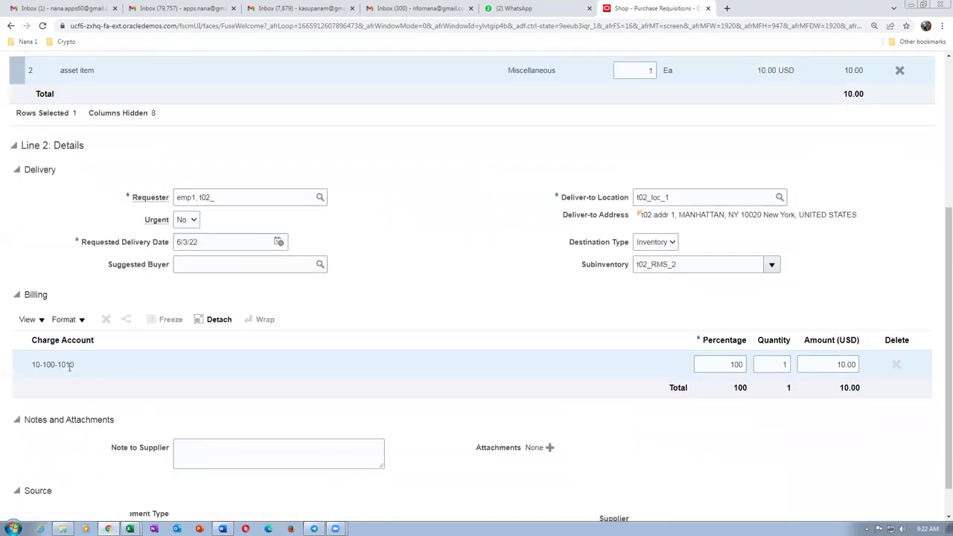
key(alt+Tab)
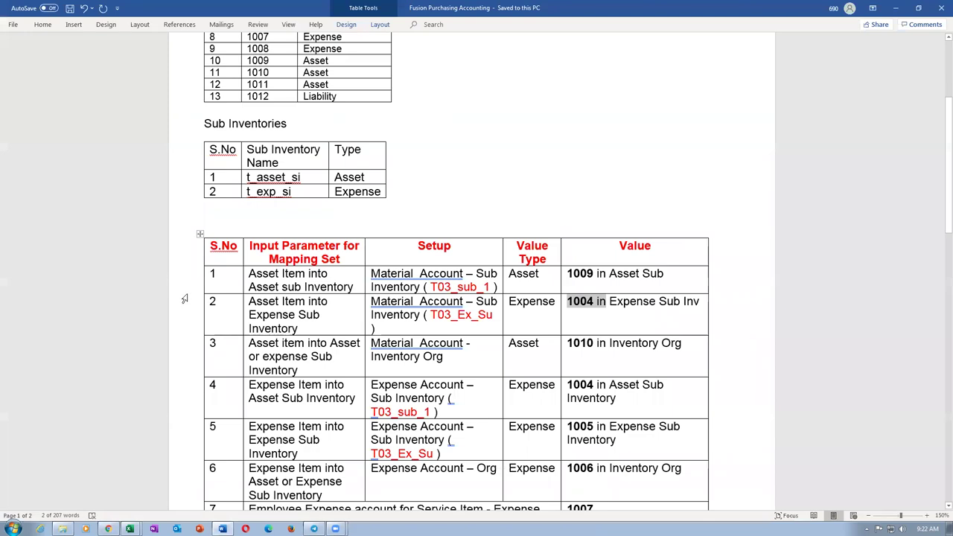
drag(249, 343, 677, 346)
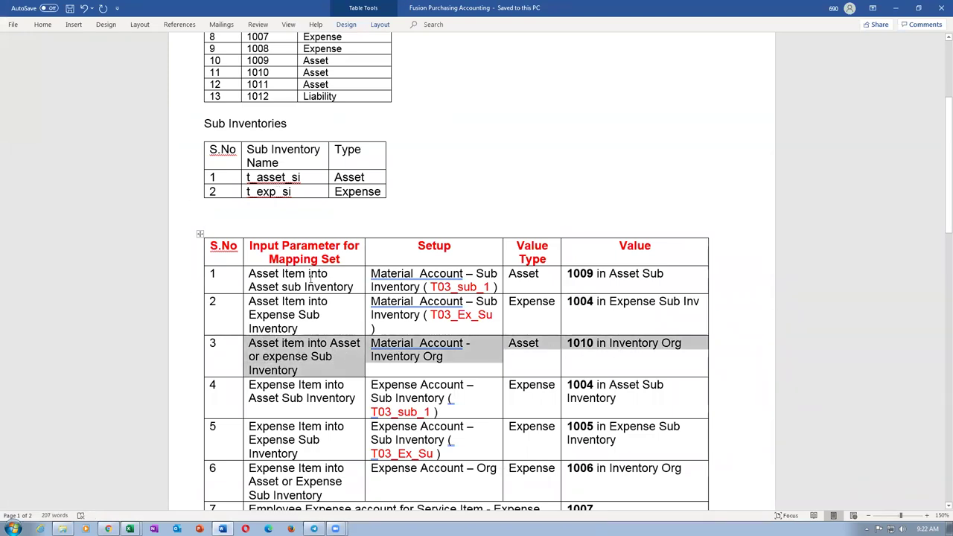
drag(312, 273, 628, 301)
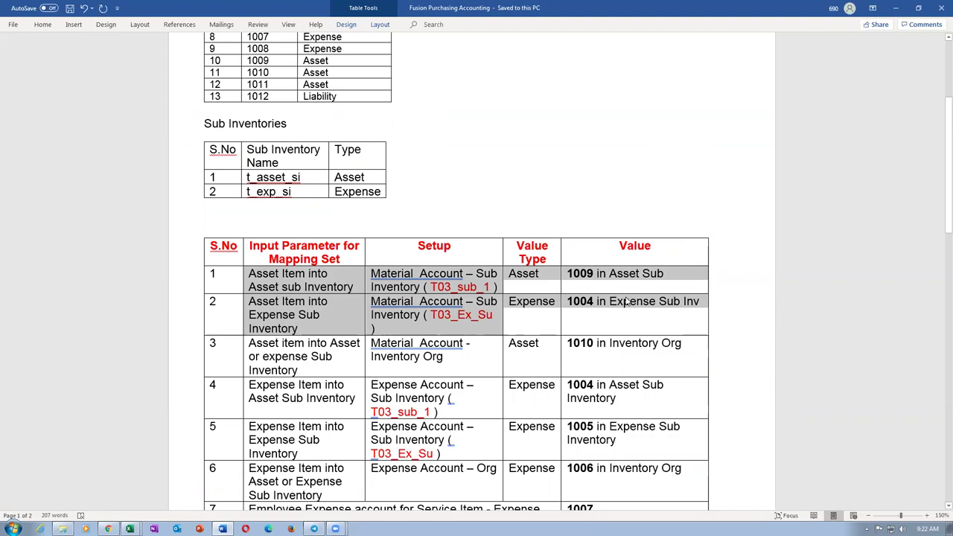
click(320, 357)
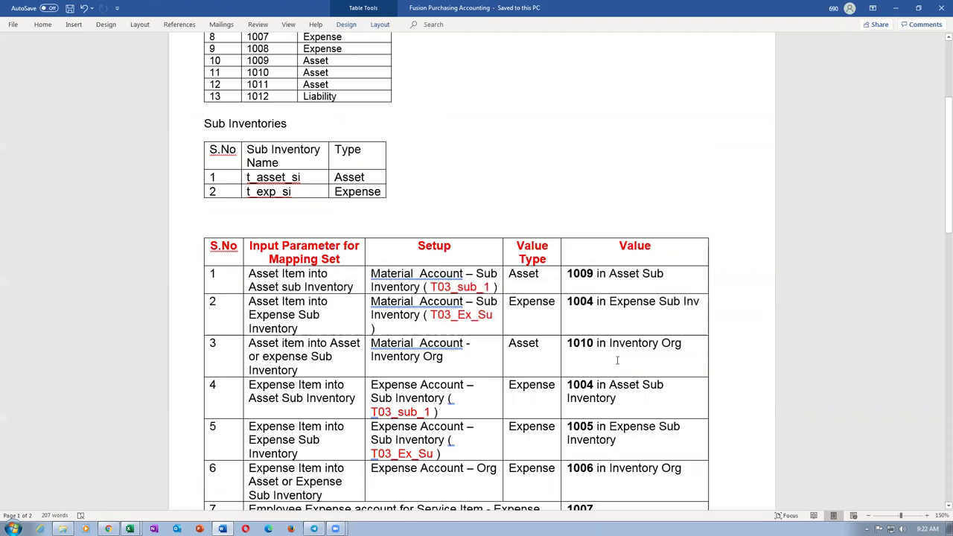
drag(573, 343, 597, 346)
double_click(596, 344)
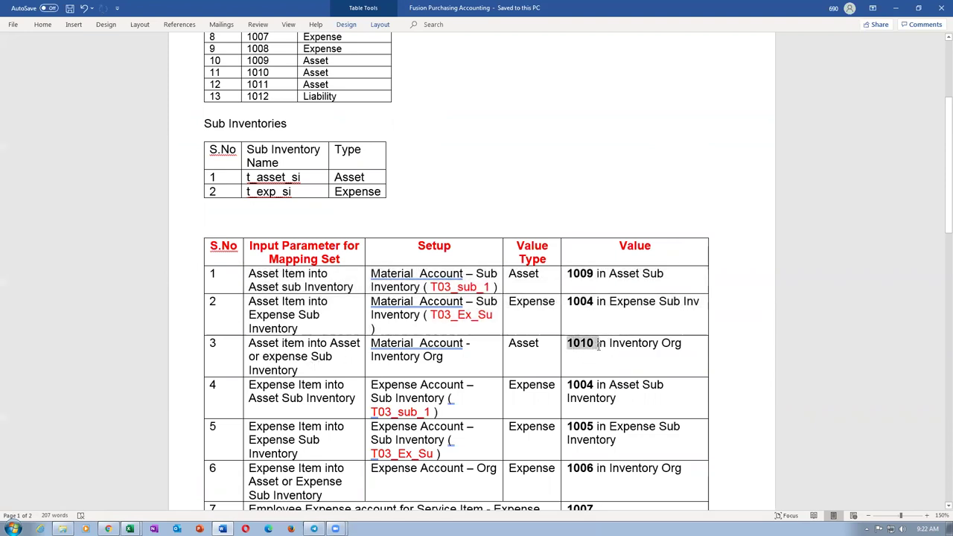
scroll(598, 350, down, 2)
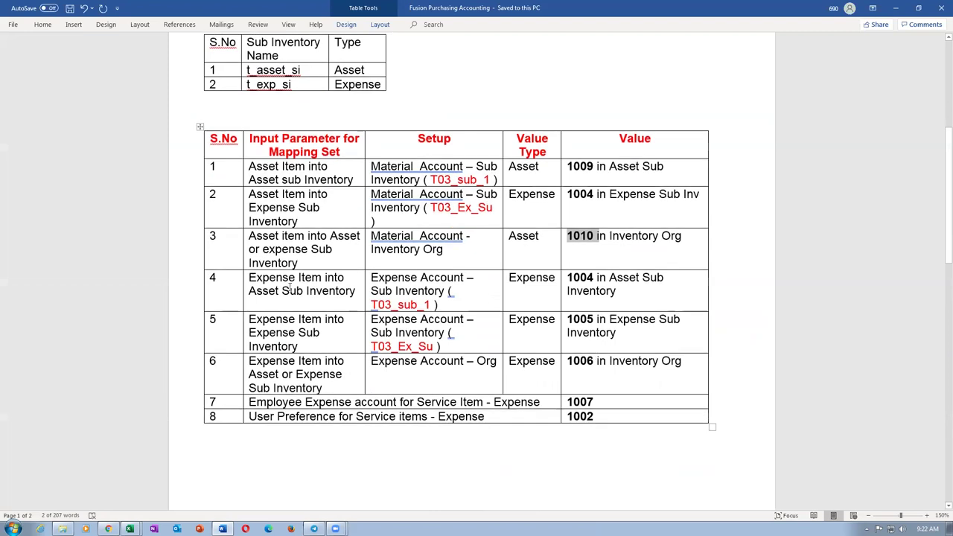
drag(295, 299, 610, 374)
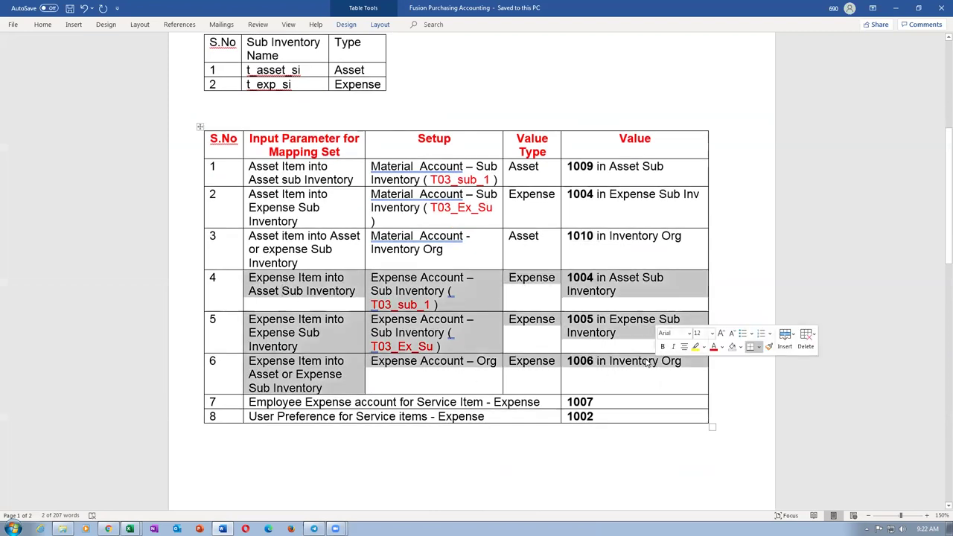
key(alt+Tab)
right_click(670, 11)
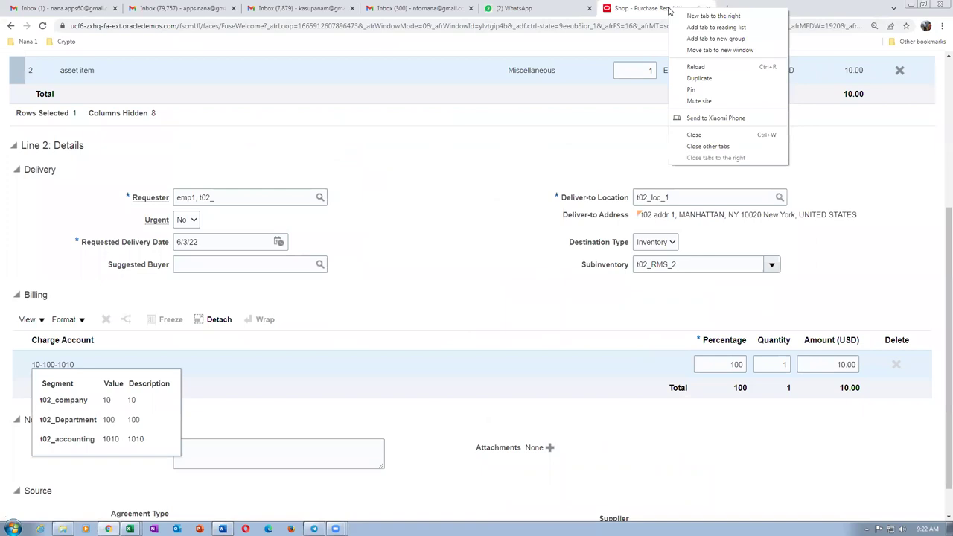
In a duplicated tab, open Setup and Maintenance for Manufacturing and Supply Chain Materials Management.
click(689, 79)
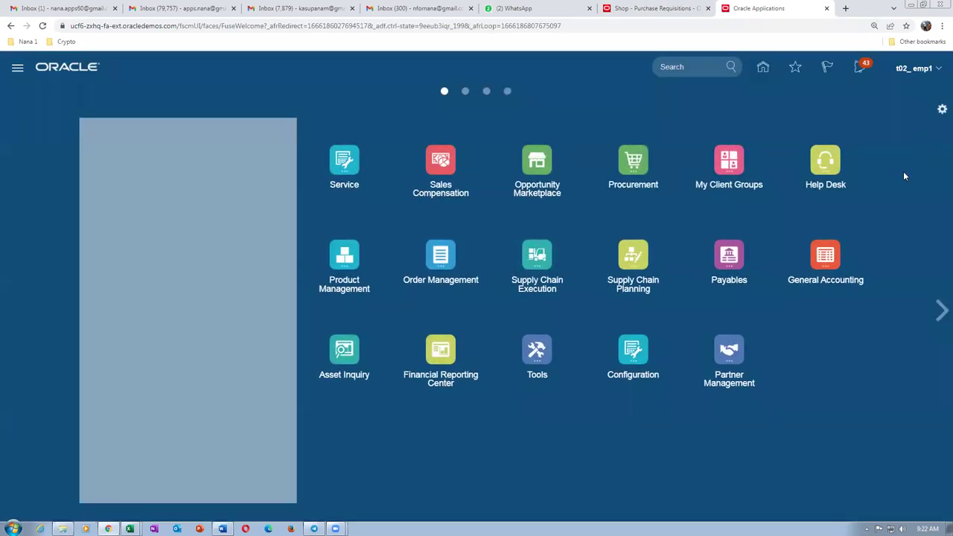
click(706, 251)
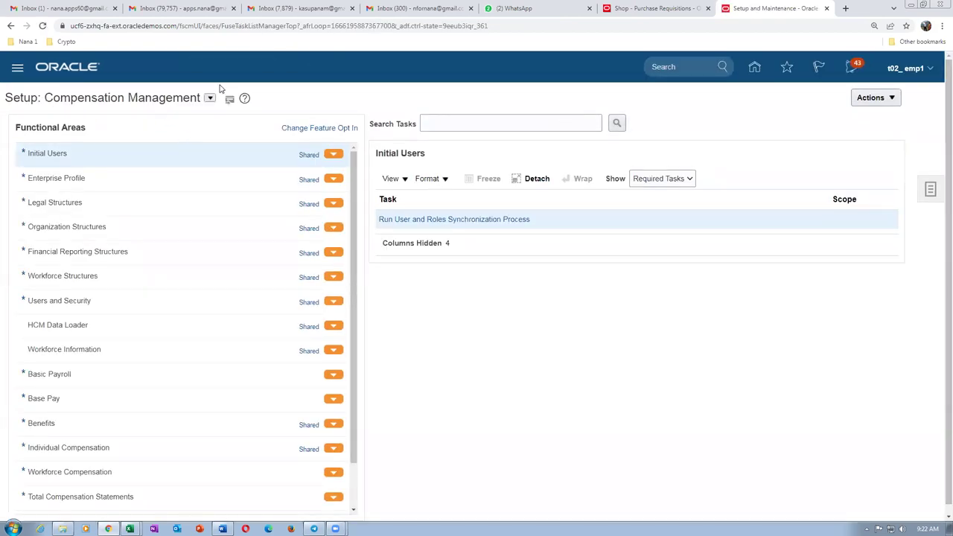
click(210, 97)
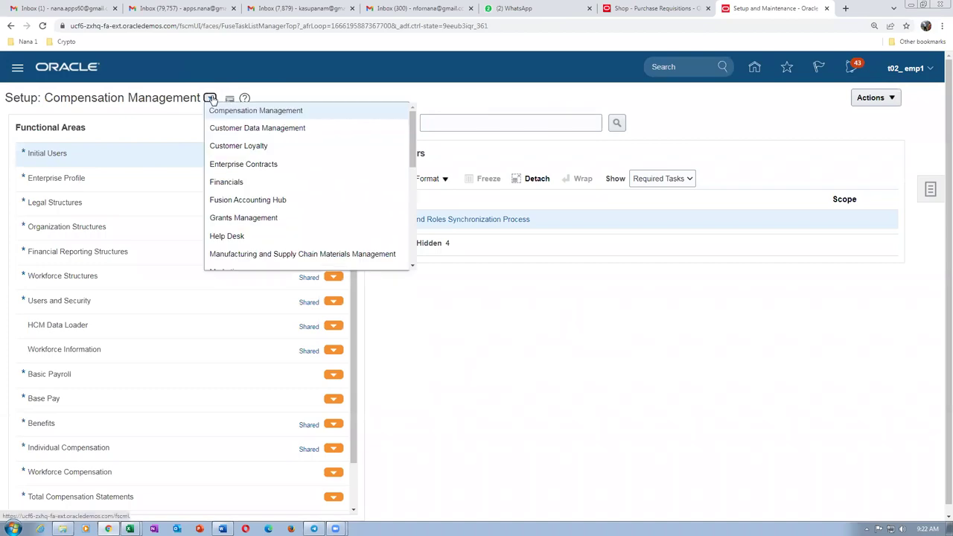
click(253, 254)
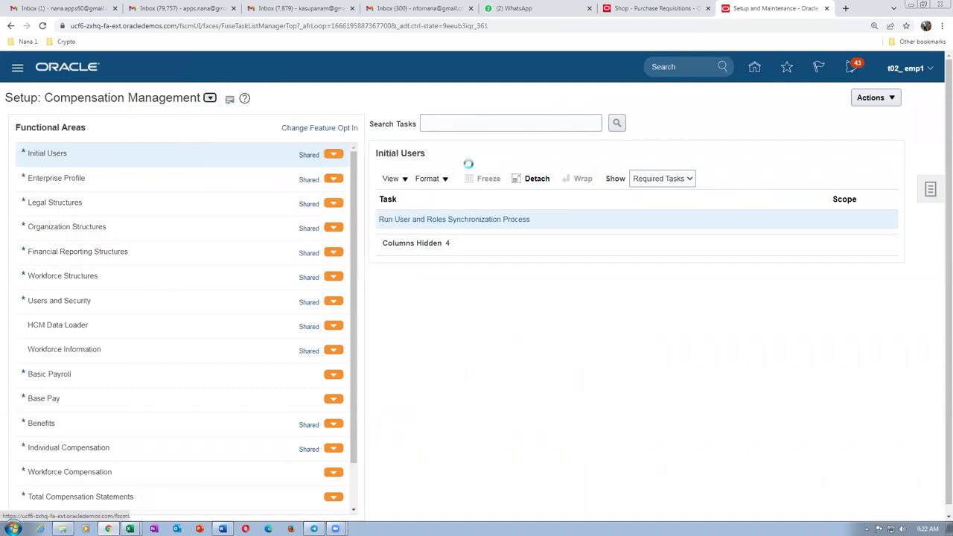
Search tasks for 'man%m%set%' and open Manage Mapping Sets under Cost Accounting.
click(458, 124)
text(man%map)
text(%set%)
key(Return)
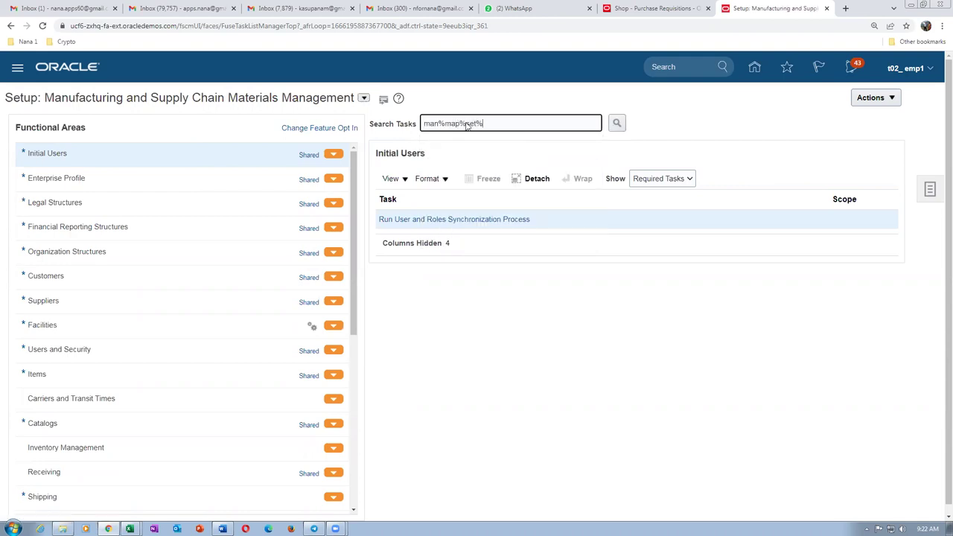
click(305, 313)
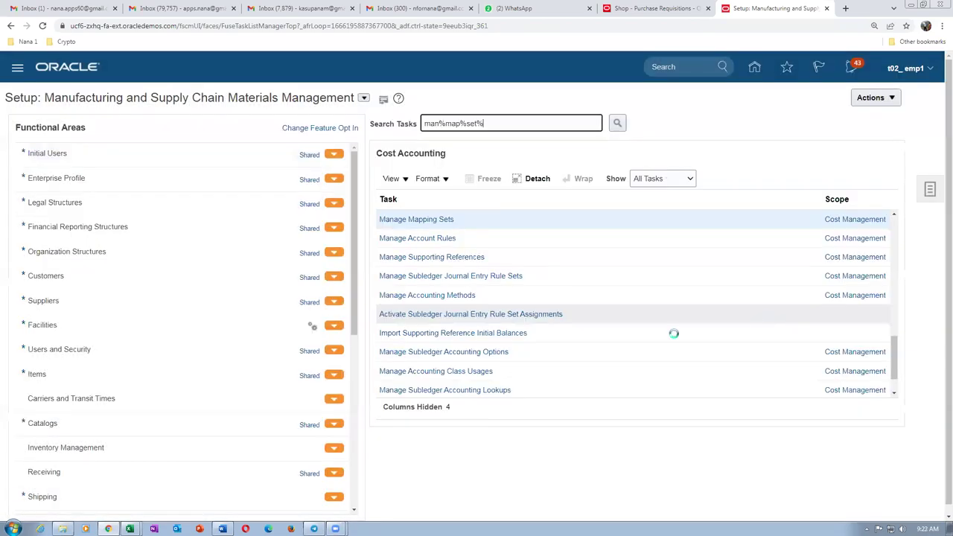
click(414, 219)
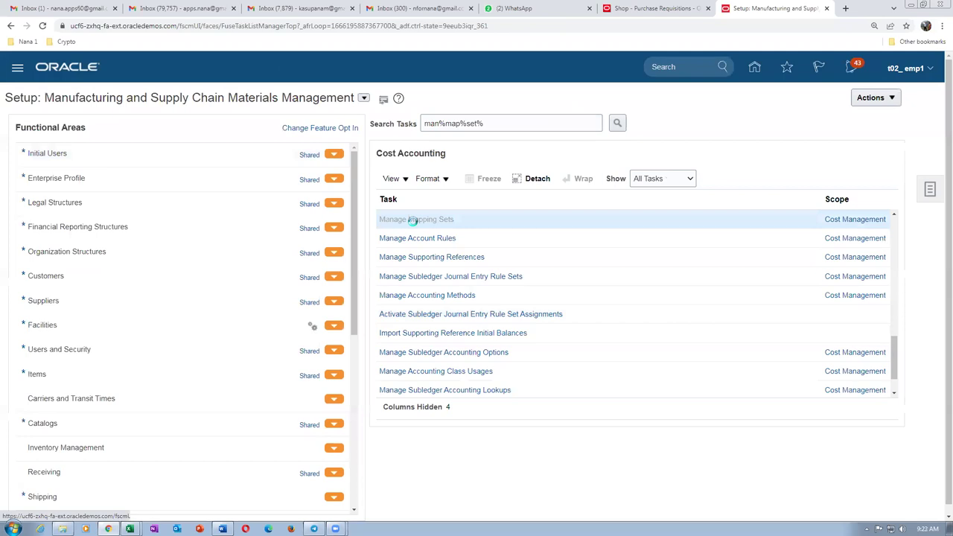
Search mapping sets by name 'ex' and open Expense Account - Subinventory.
click(20, 133)
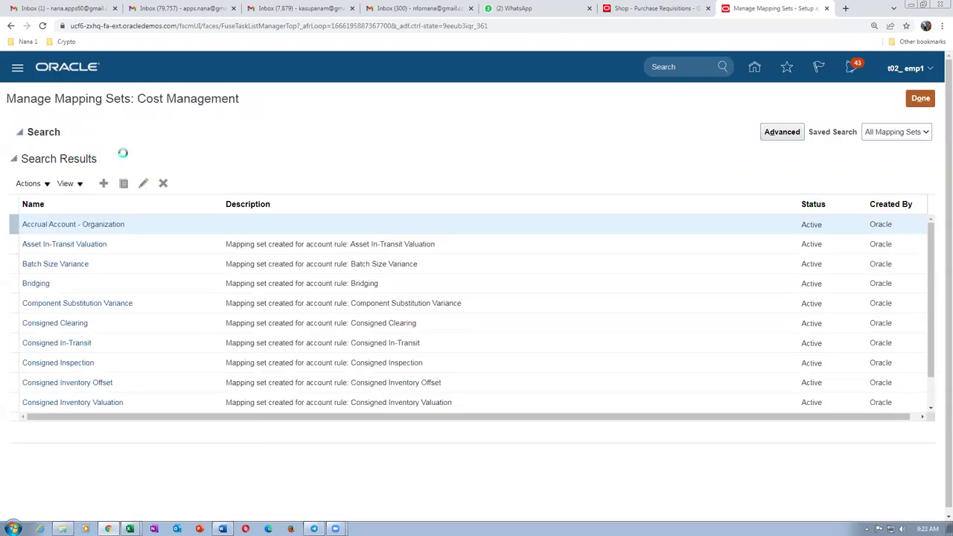
click(153, 155)
text(expense)
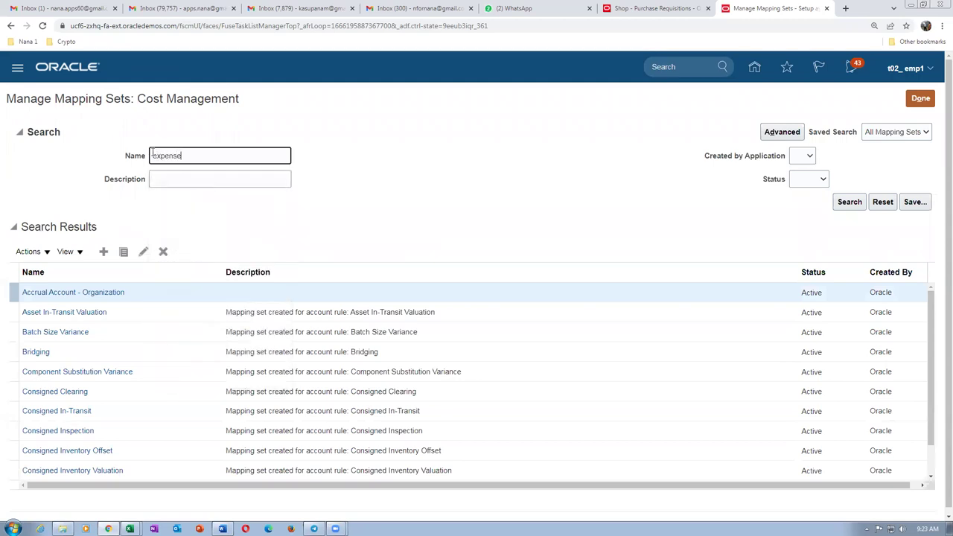
key(Return)
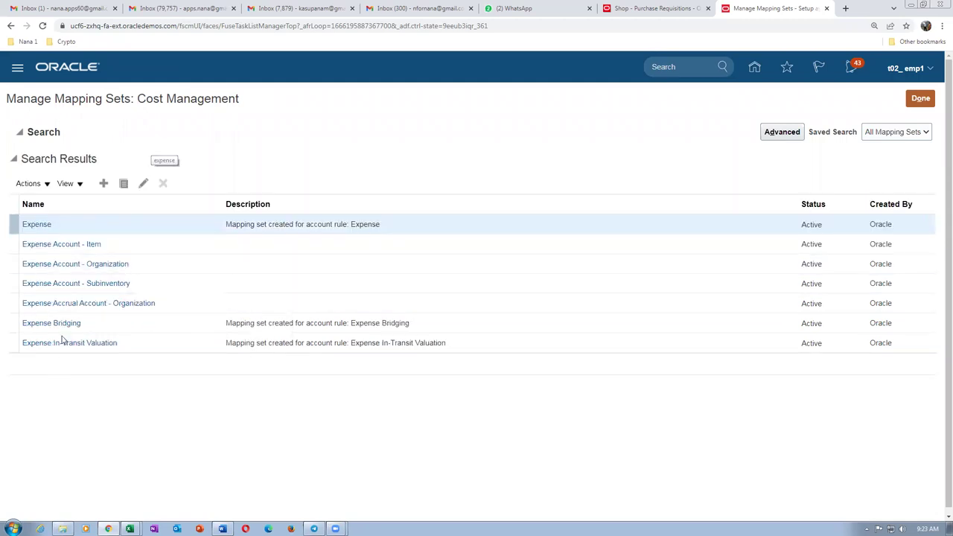
click(56, 288)
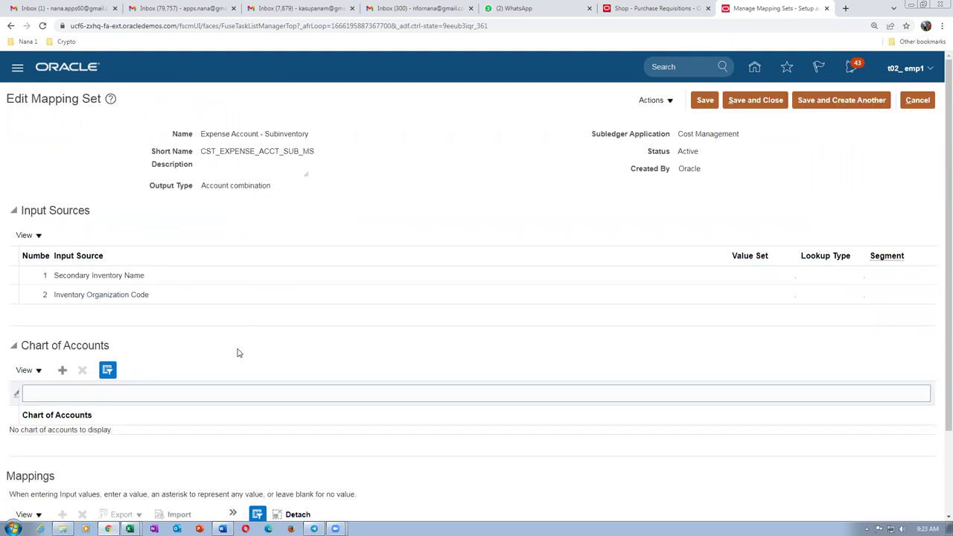
Assign chart of accounts t02_COA to Expense Account - Subinventory and add a blank mapping row.
scroll(180, 355, down, 2)
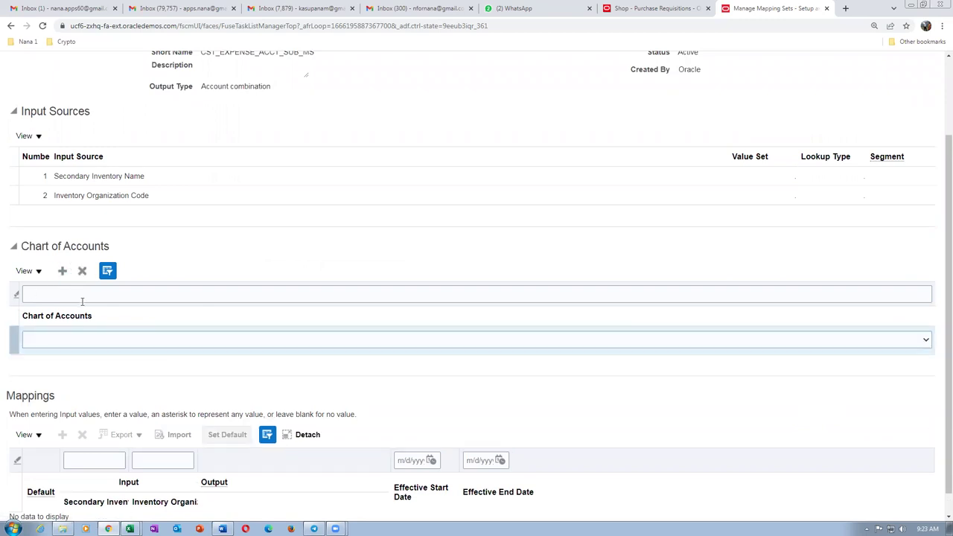
click(67, 340)
scroll(64, 268, down, 10)
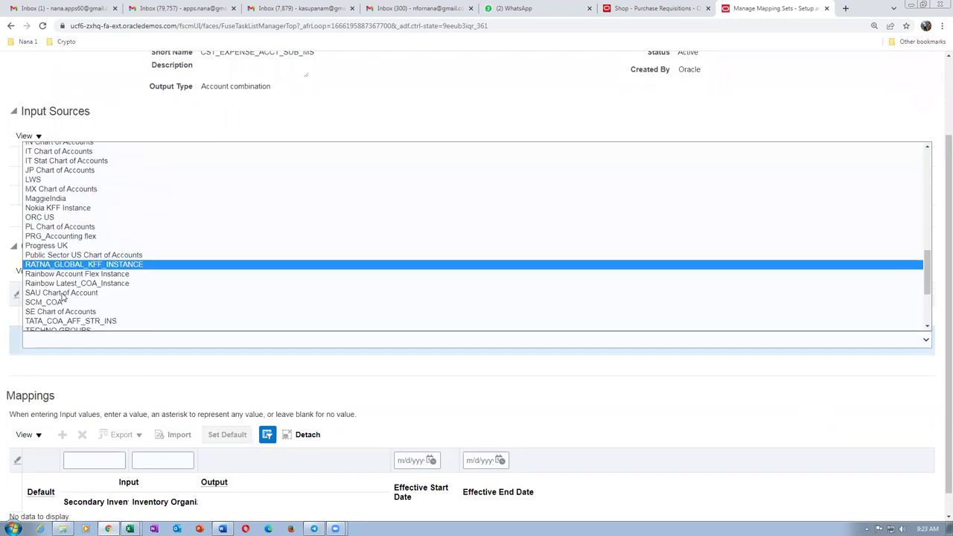
click(45, 326)
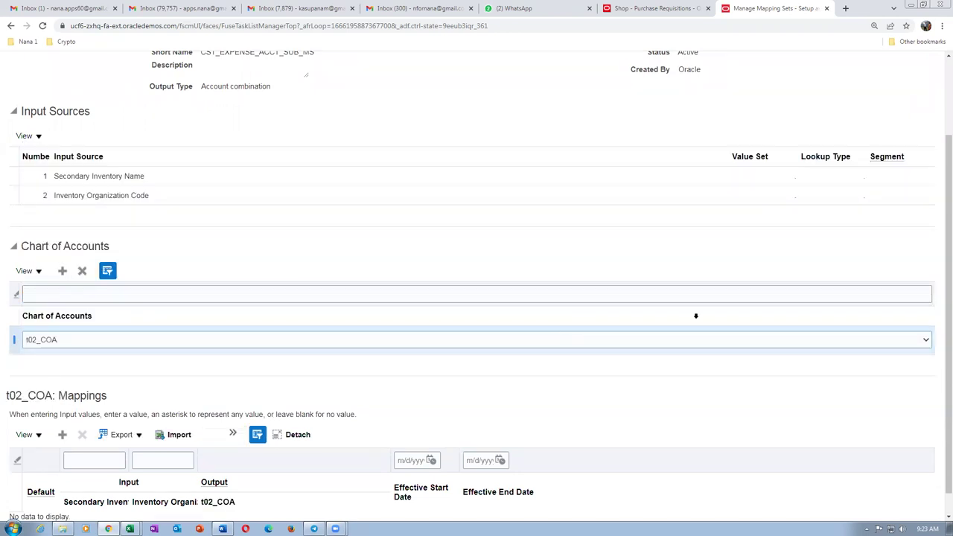
scroll(938, 303, down, 1)
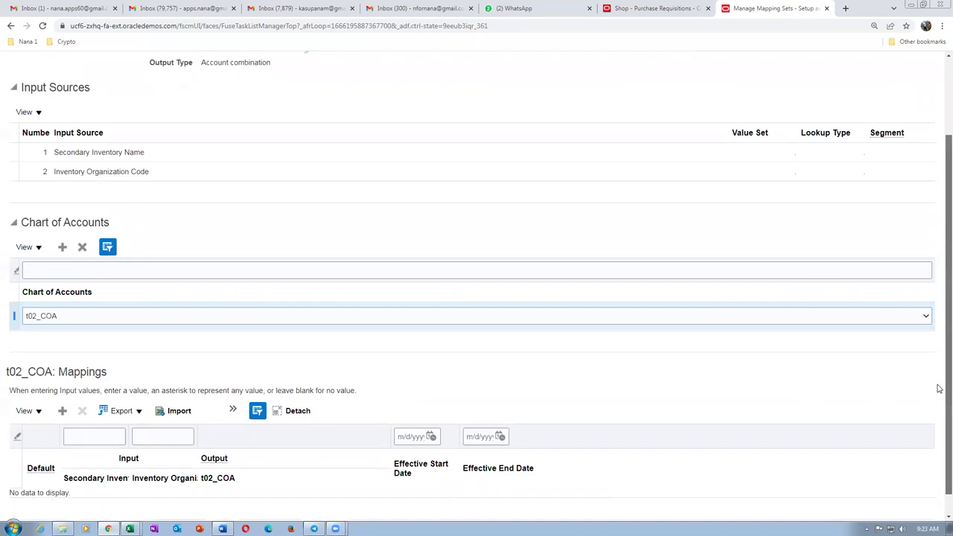
click(63, 410)
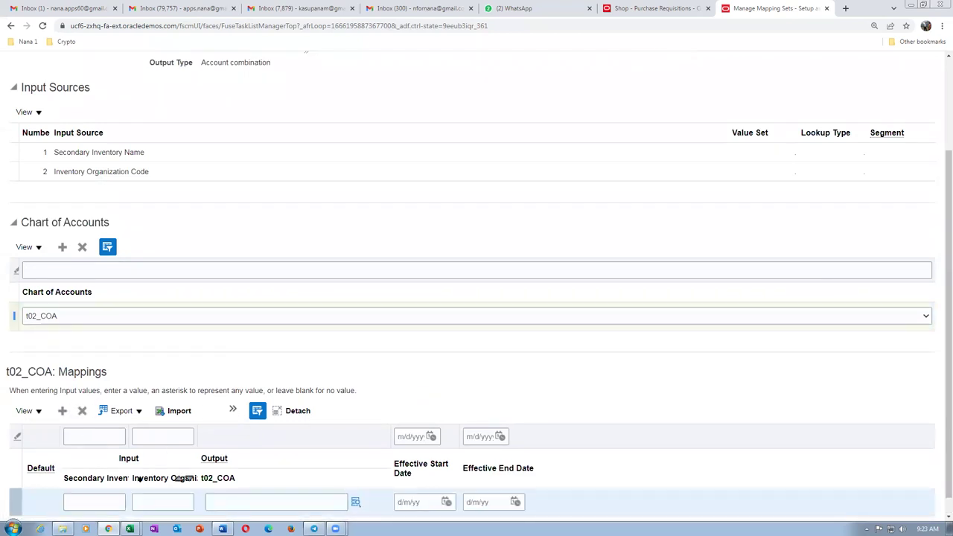
key(alt+Tab)
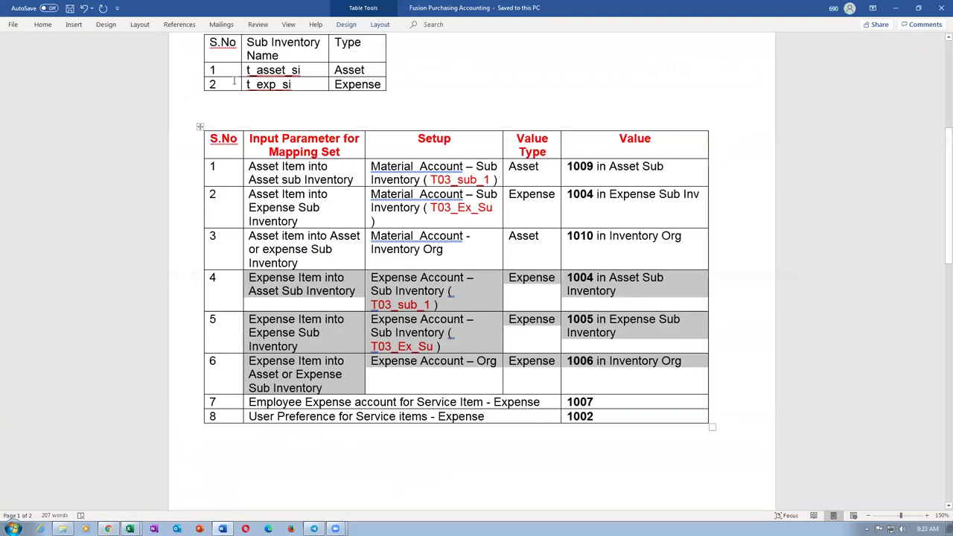
Fill the new mapping row's inputs with subinventory t_asset_si and organization T021.
click(232, 73)
key(Tab)
key(ctrl+c)
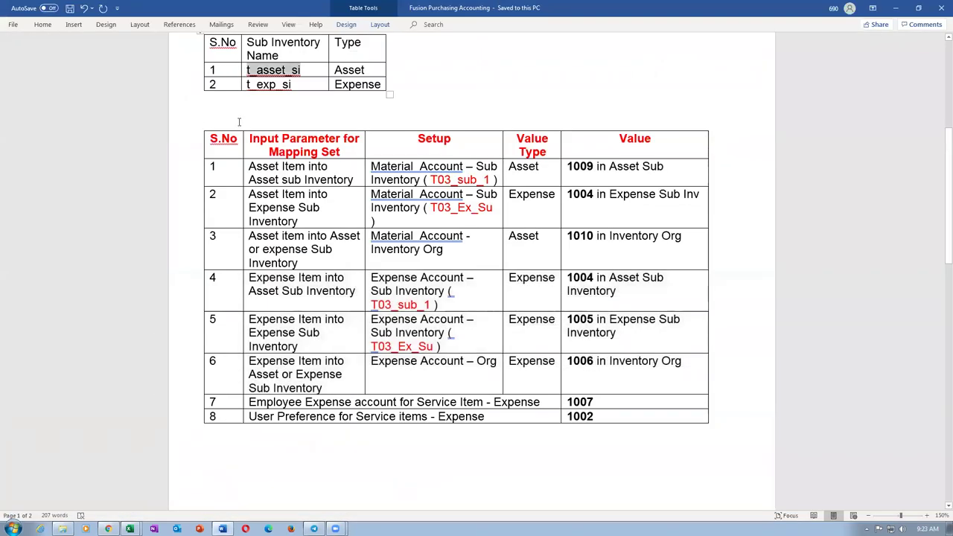
key(alt+Tab)
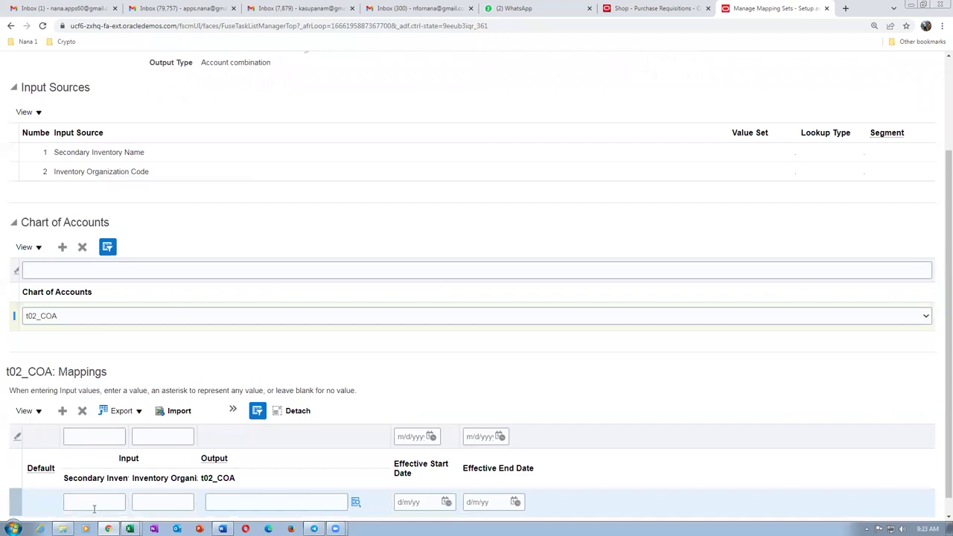
click(94, 506)
key(ctrl+v)
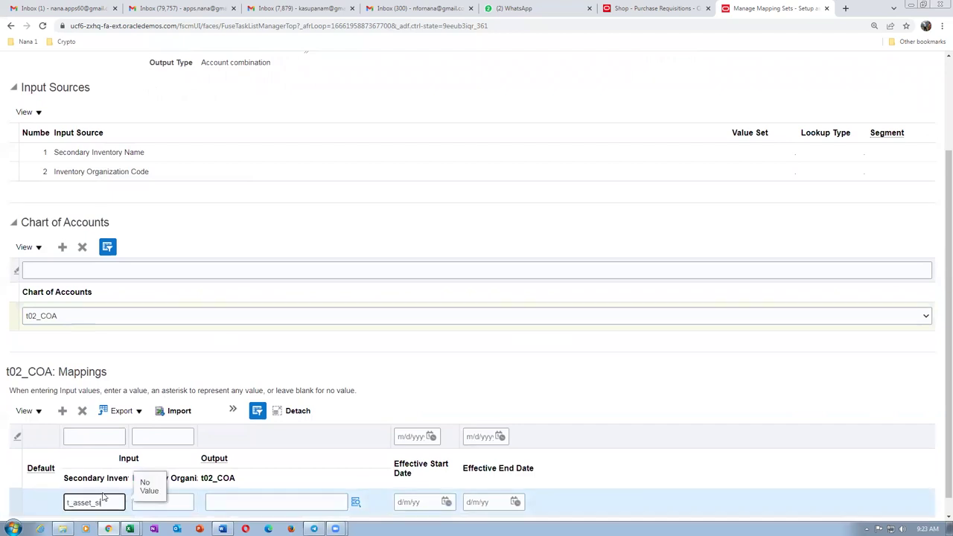
key(Tab)
text(T)
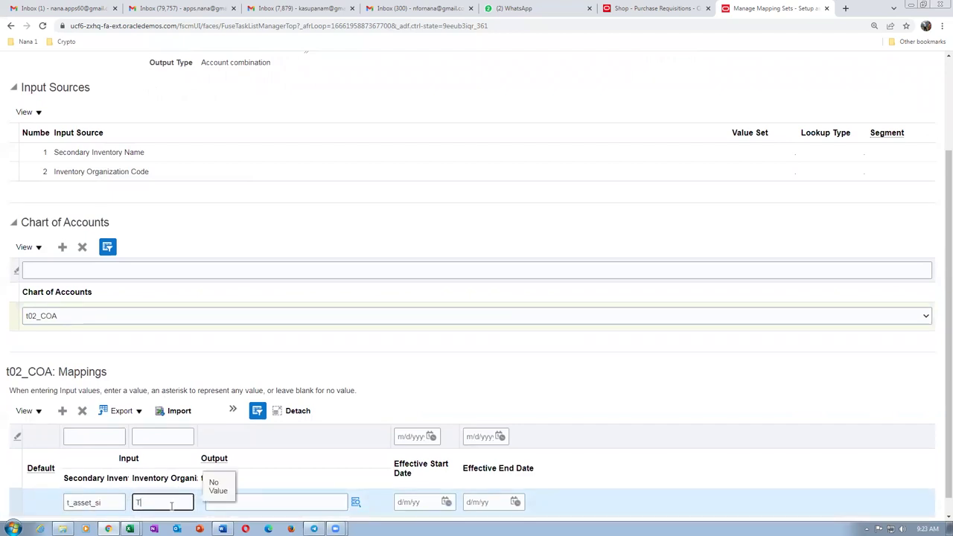
text(021)
key(Tab)
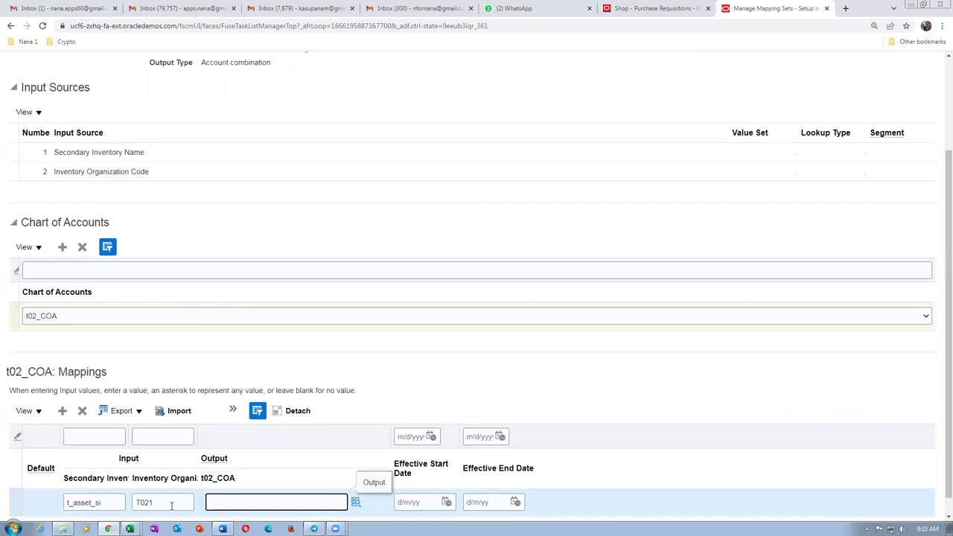
Set the row's output account to 10-100-1004, as listed in the reference table.
key(alt+Tab)
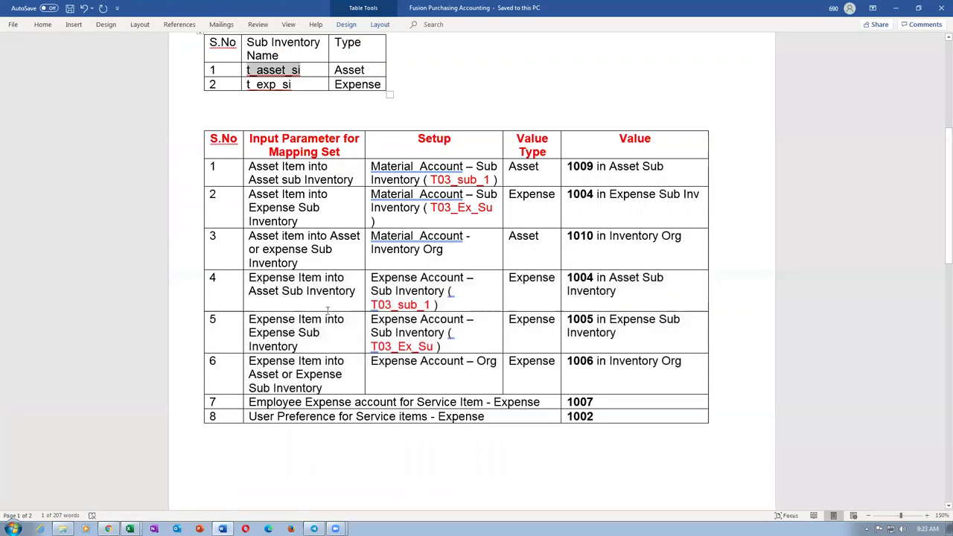
drag(268, 280, 279, 291)
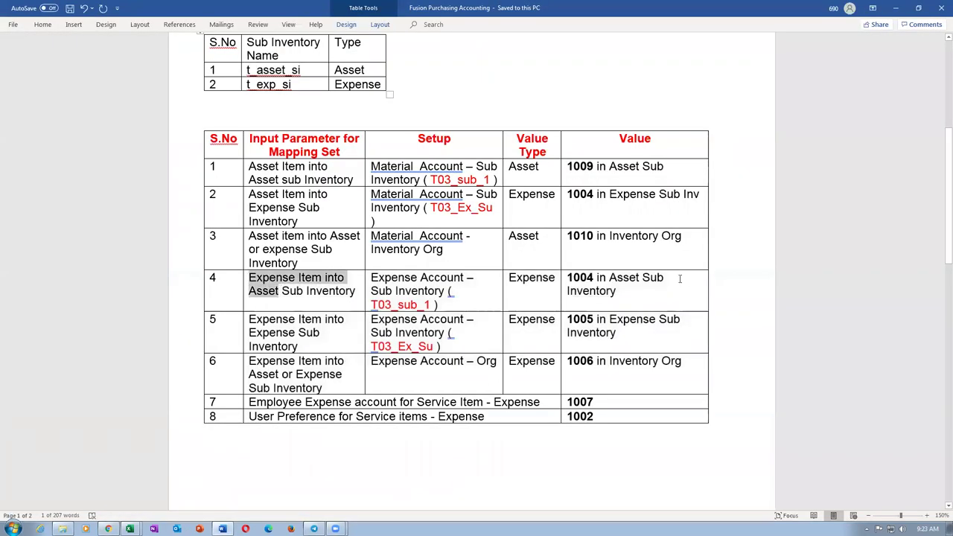
drag(638, 288, 615, 361)
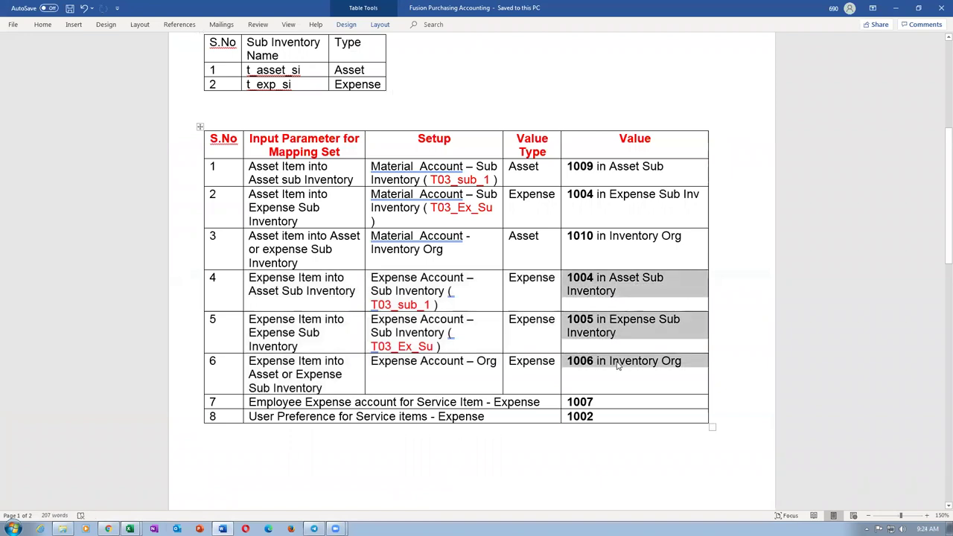
key(alt+Tab)
click(272, 503)
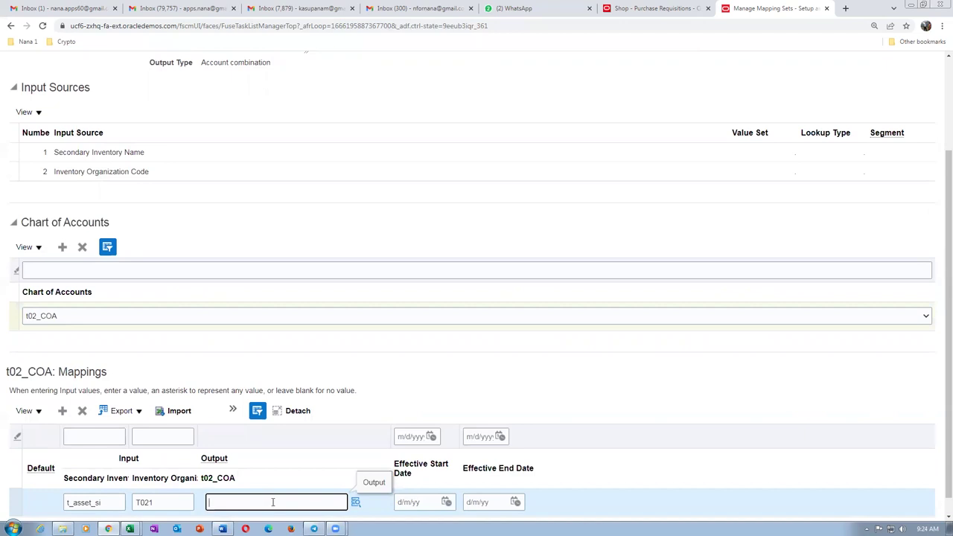
text(10-100-1004)
click(377, 366)
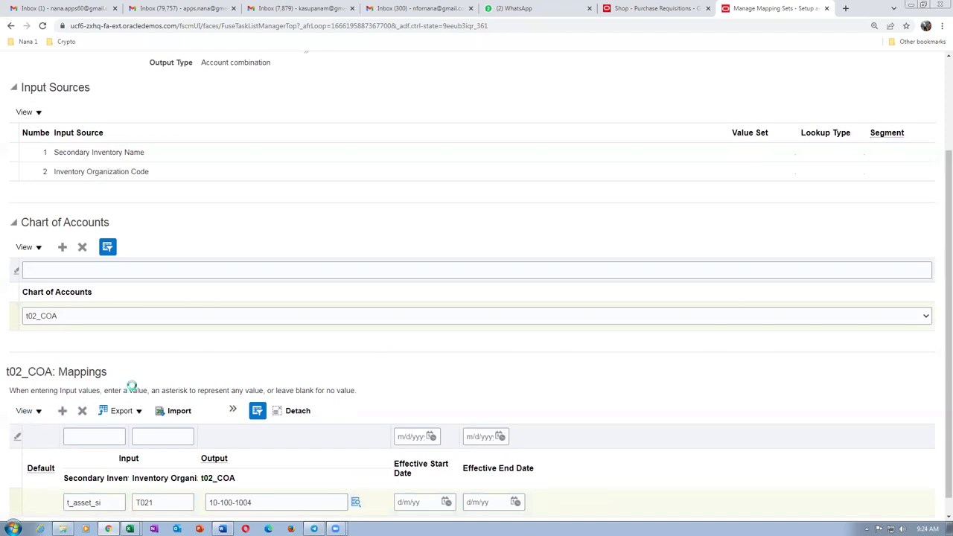
scroll(127, 417, down, 1)
click(94, 483)
key(alt+Tab)
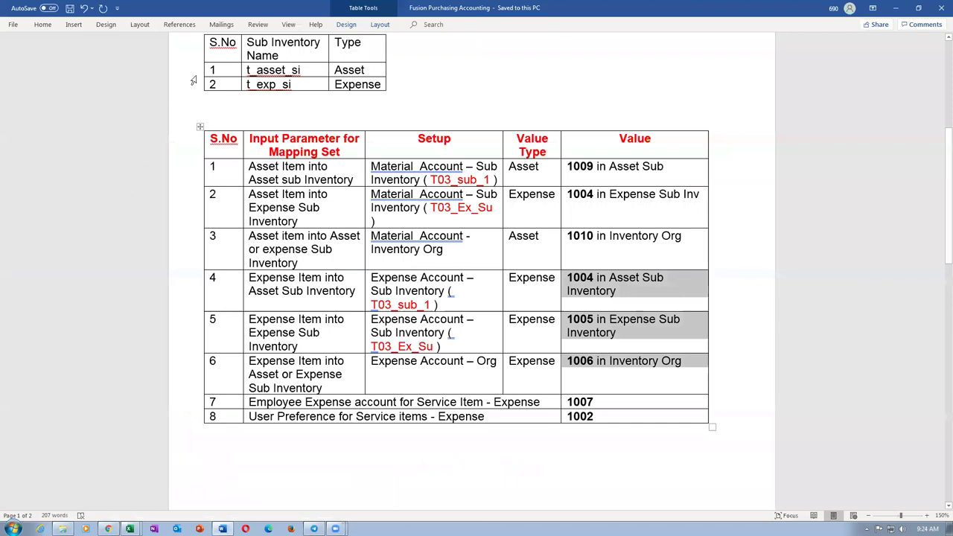
click(230, 85)
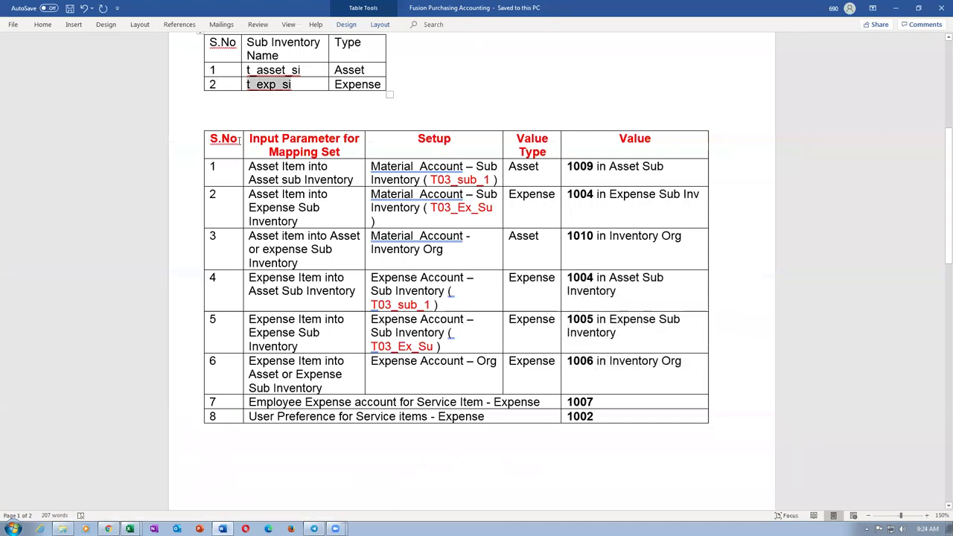
Add a second mapping row: t_exp_si and T021 mapped to 10-100-1005.
key(alt+Tab)
text(t_exp_si)
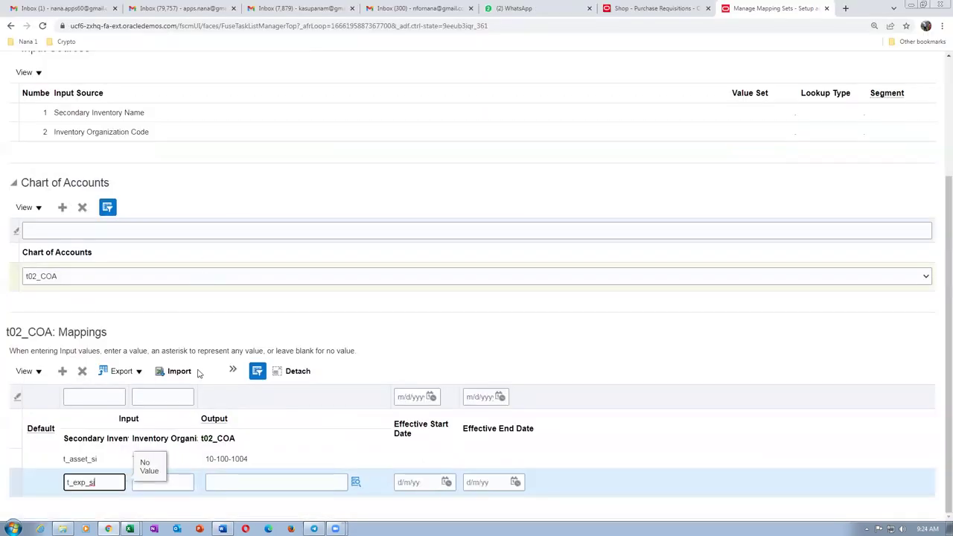
click(171, 480)
text(T021)
key(Tab)
key(alt+Tab)
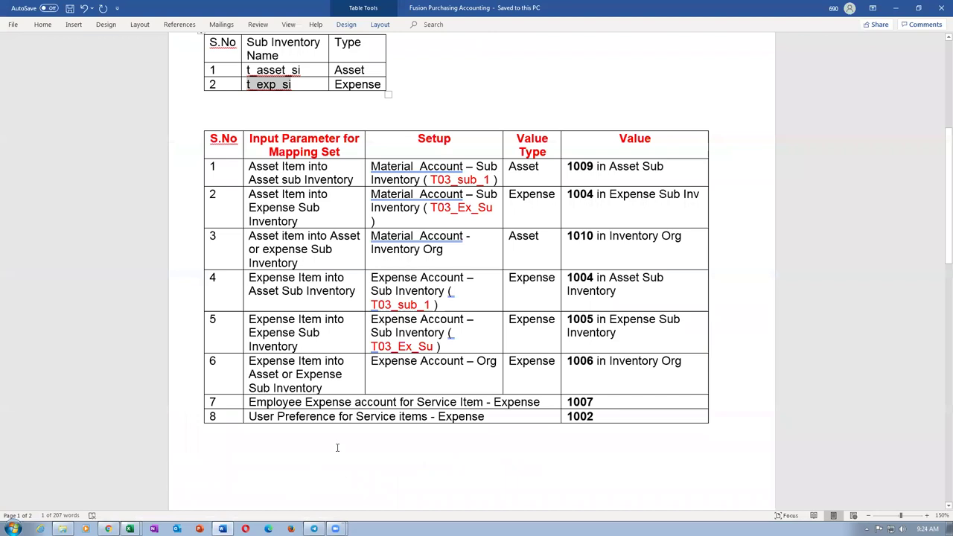
drag(372, 328, 603, 326)
key(alt+Tab)
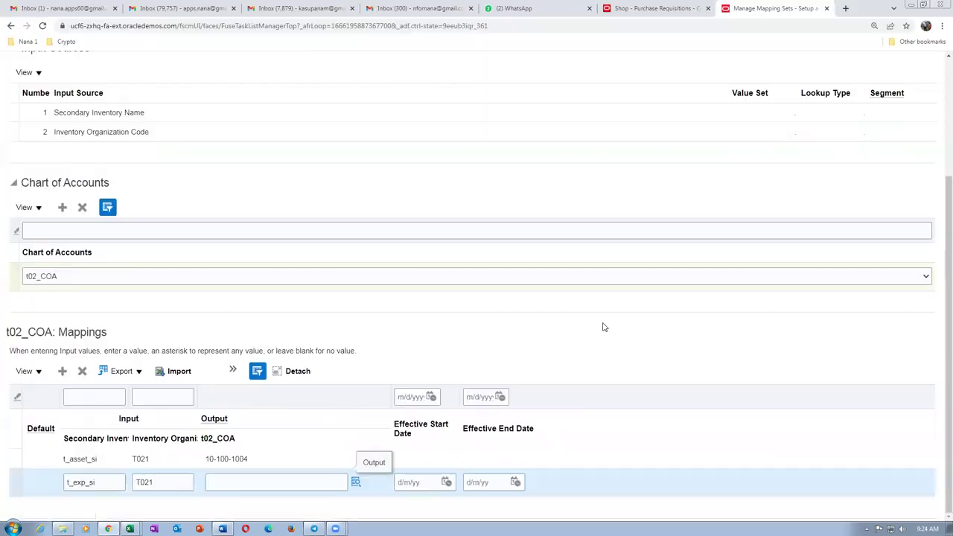
text(10-10)
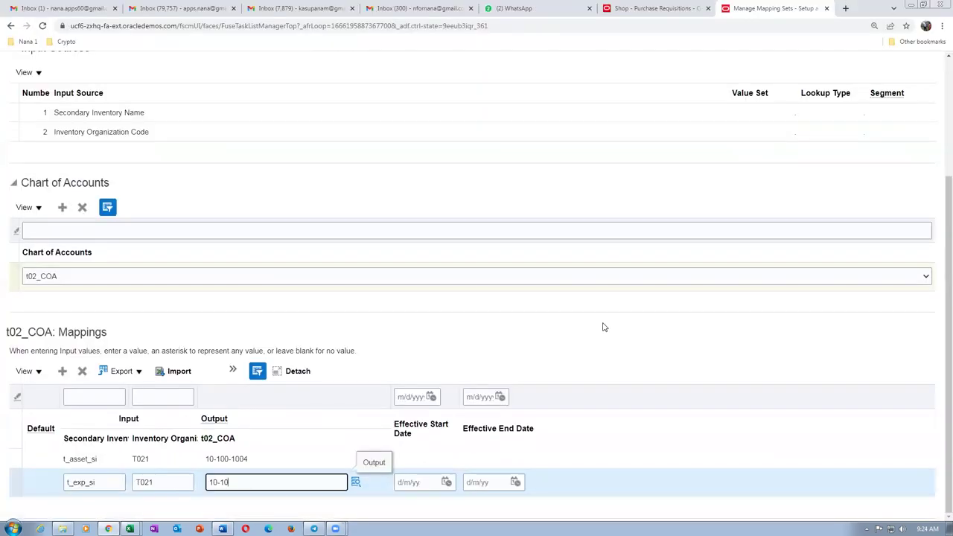
text(0-1005)
Save and close the subinventory mapping set, then open Expense Account - Organization.
scroll(641, 165, up, 1)
scroll(642, 165, up, 5)
click(754, 100)
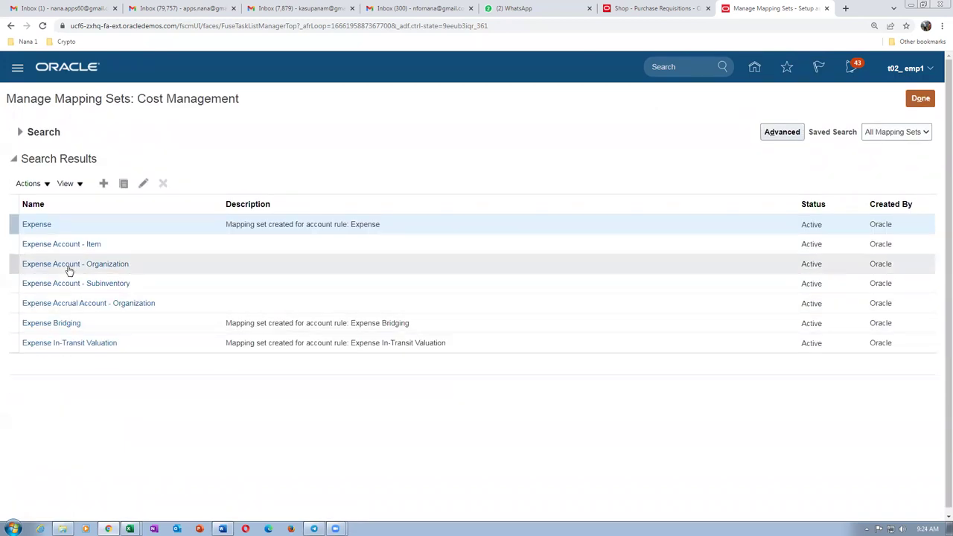
click(70, 269)
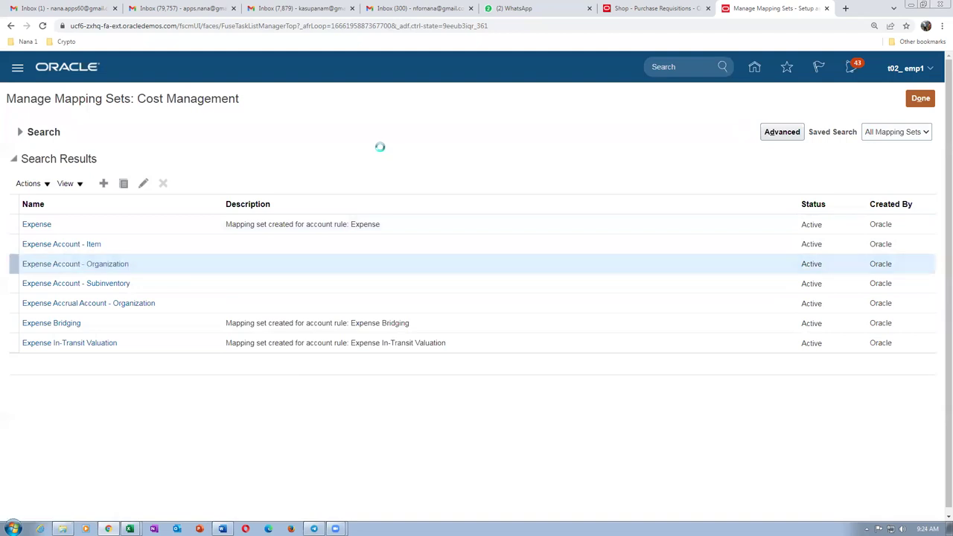
Check reference row 6's organization account, then add a blank chart-of-accounts row.
key(alt+Tab)
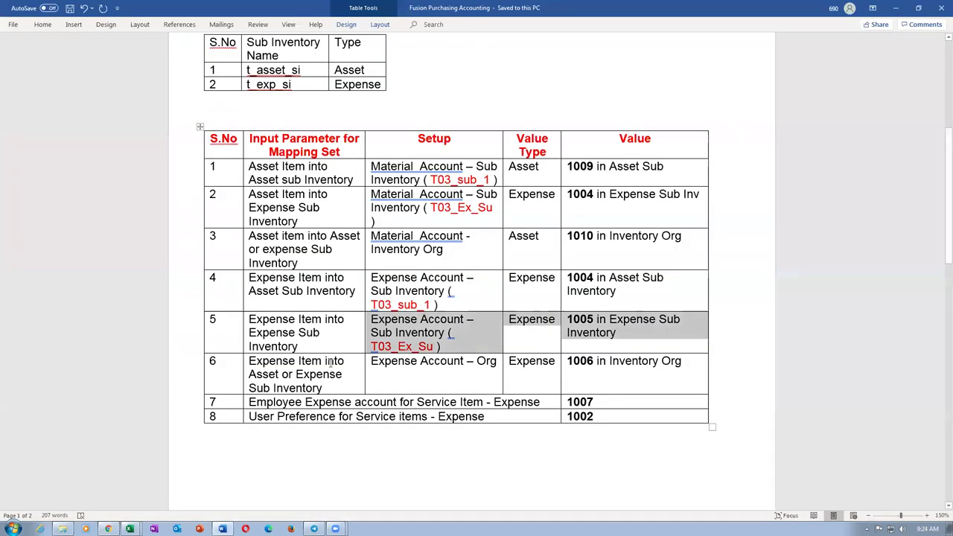
drag(280, 369, 644, 361)
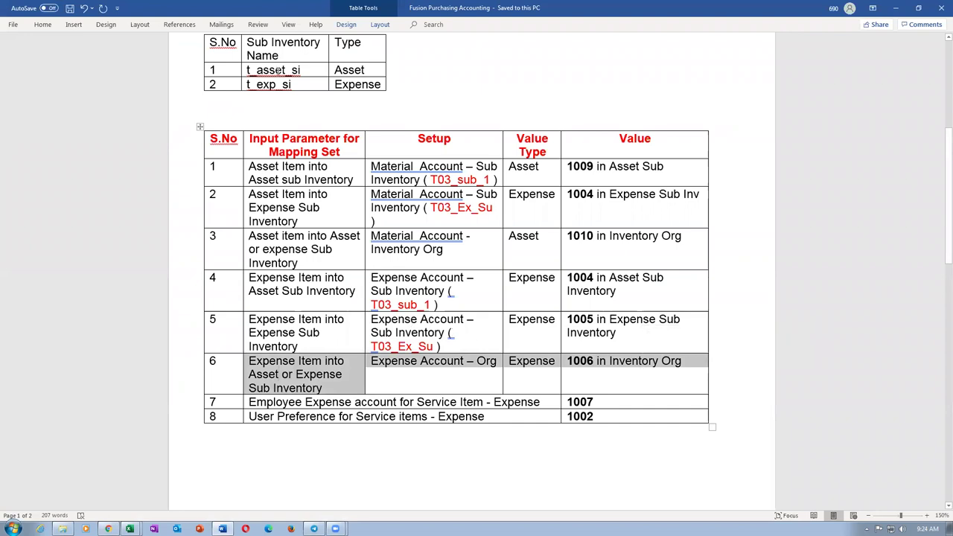
drag(277, 69, 279, 85)
key(alt+Tab)
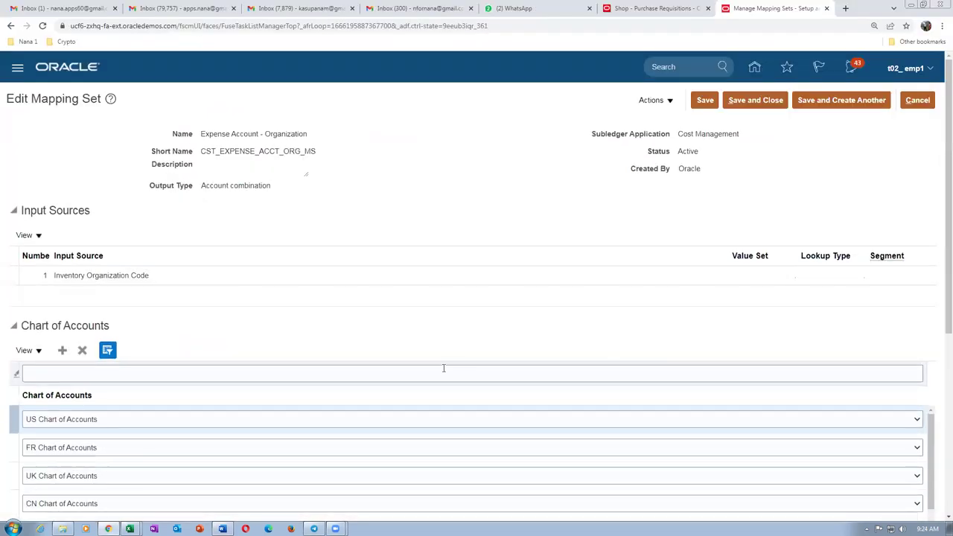
scroll(94, 366, down, 2)
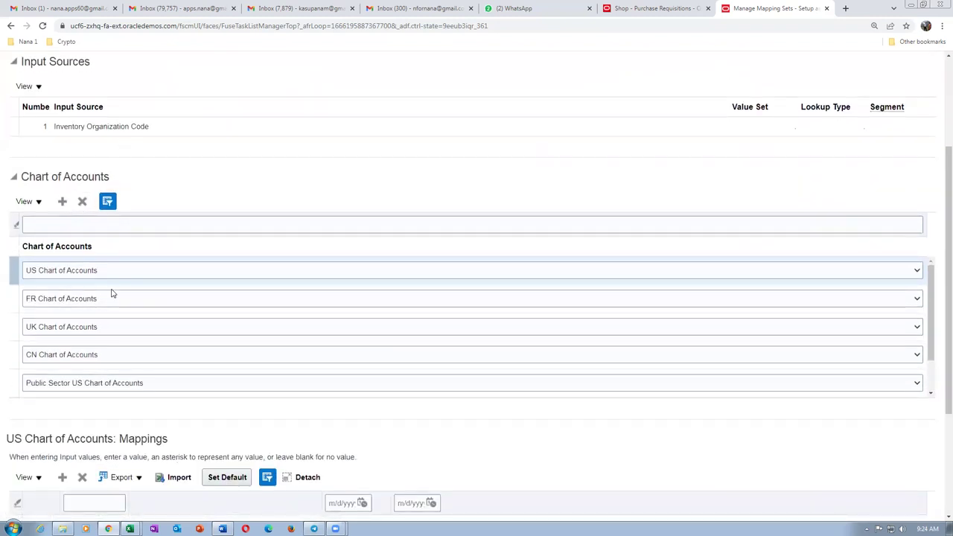
scroll(192, 210, up, 2)
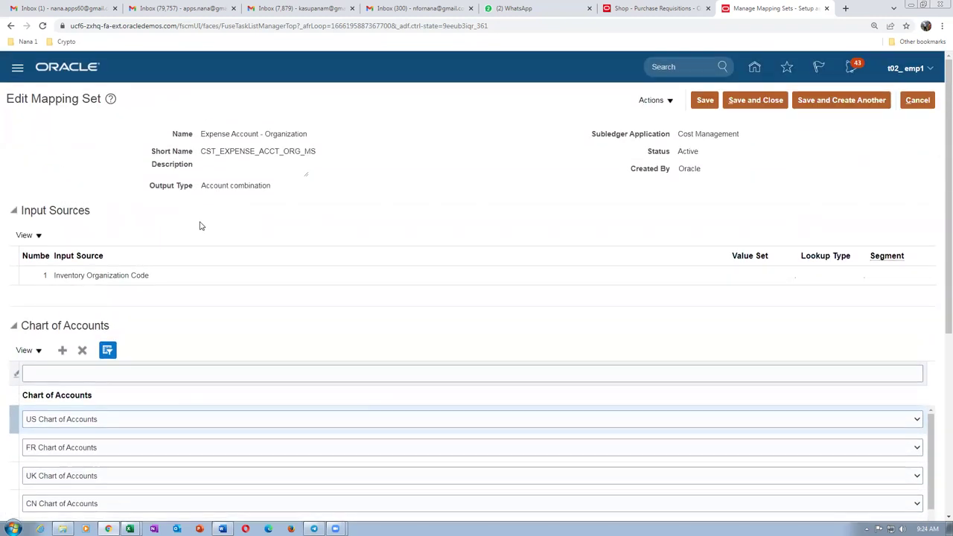
scroll(155, 316, down, 3)
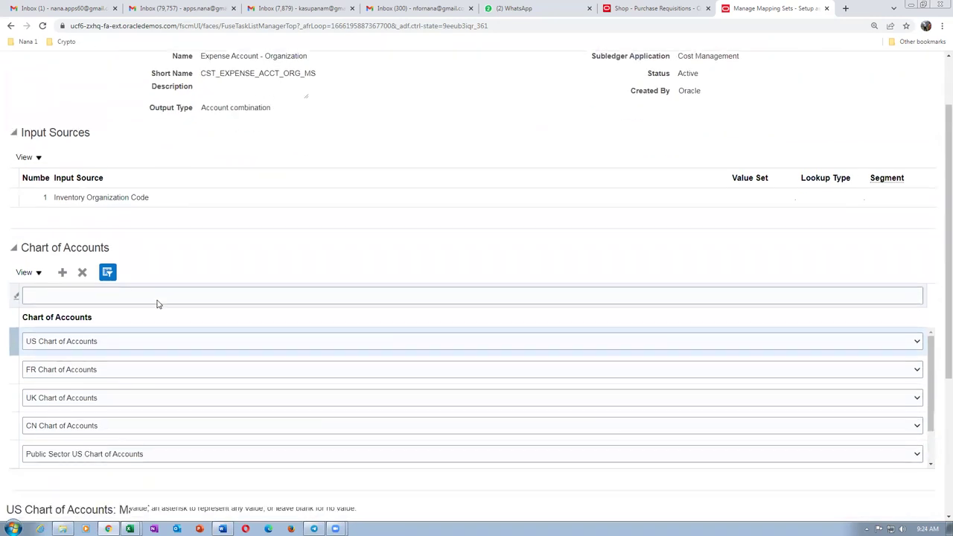
click(62, 151)
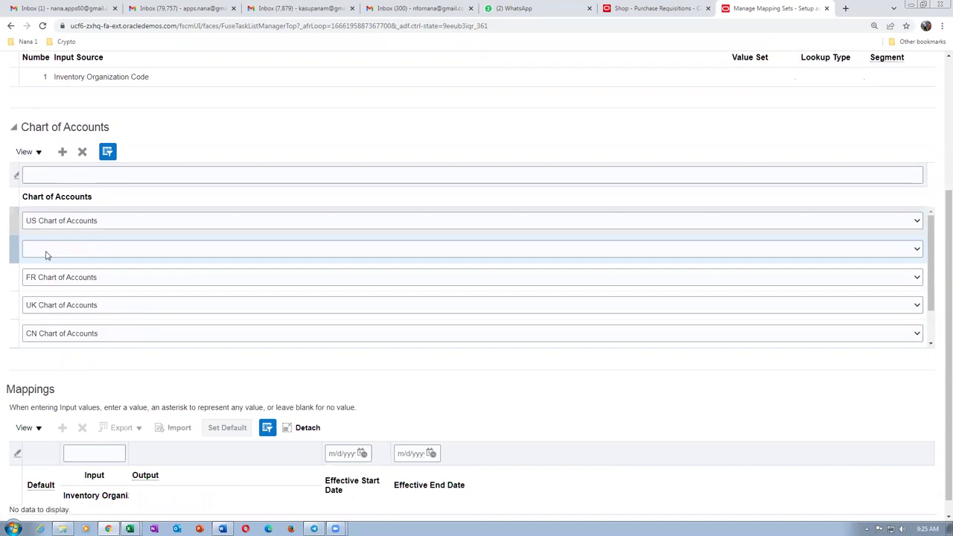
Choose t02_COA as the chart of accounts for the new row.
click(46, 254)
scroll(47, 417, down, 10)
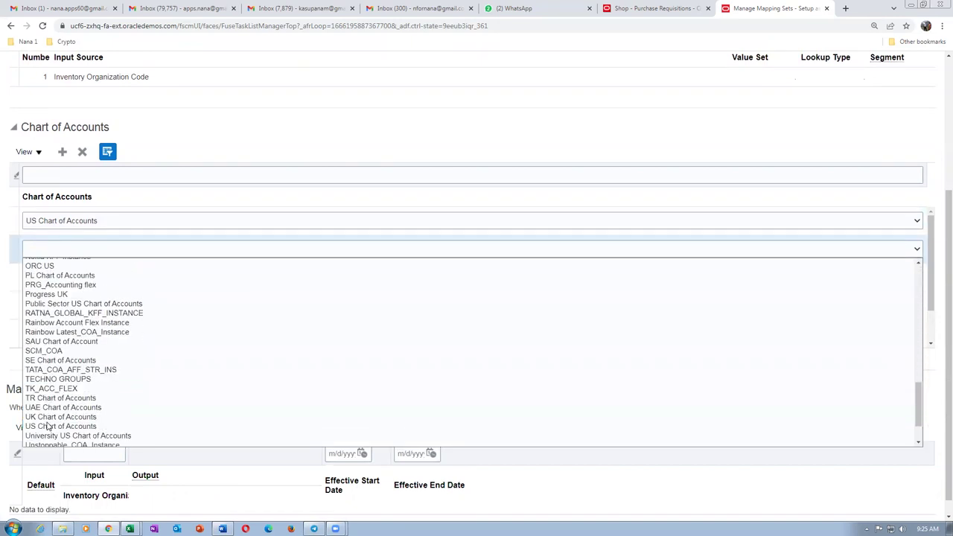
scroll(46, 424, down, 3)
click(49, 441)
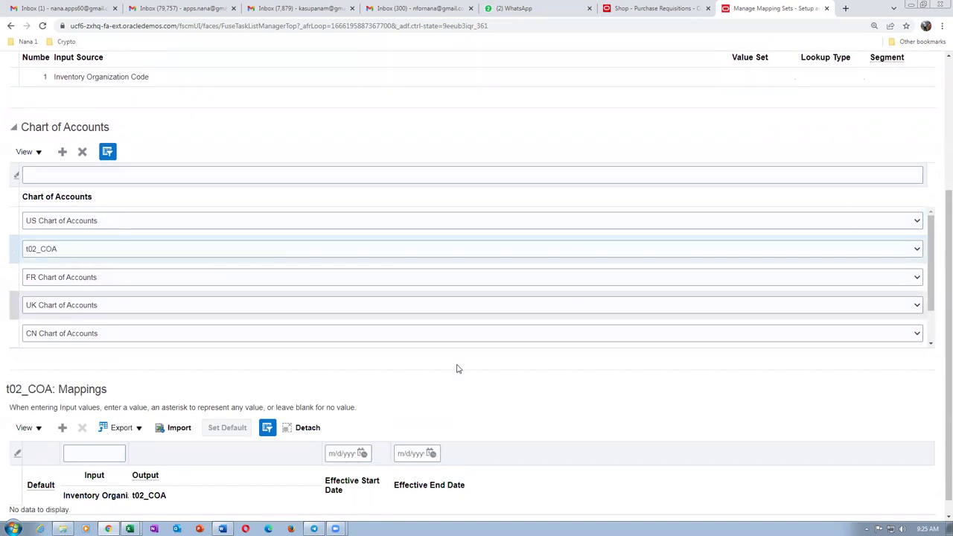
Add a mapping of organization T021 to output account 10-100-1006.
scroll(938, 417, down, 1)
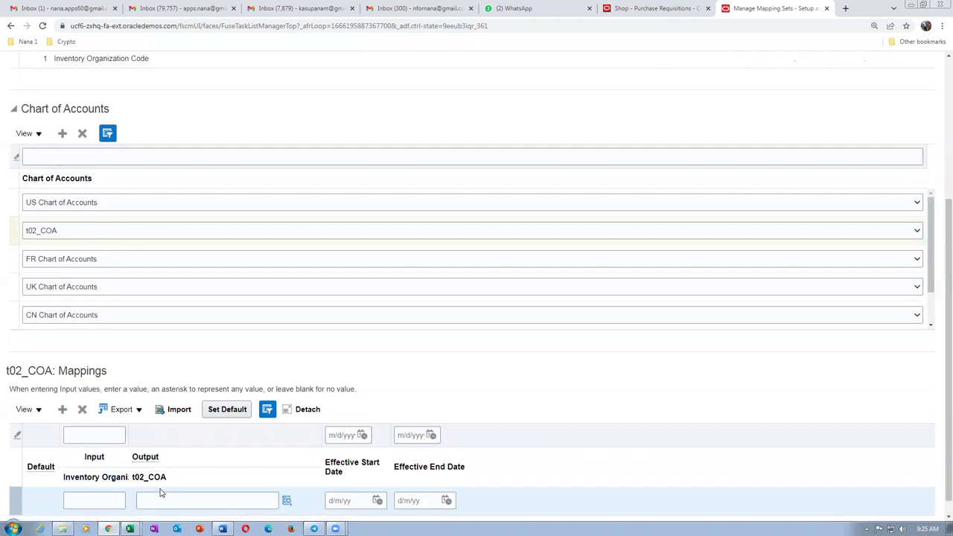
click(109, 503)
text(T021)
key(Tab)
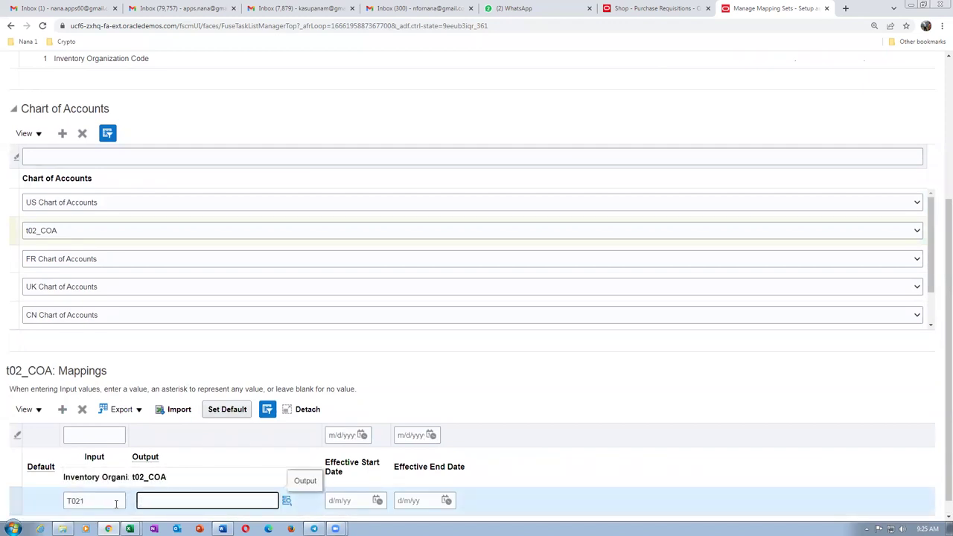
key(alt+Tab)
drag(486, 384, 608, 378)
key(alt+Tab)
text(10-100-100)
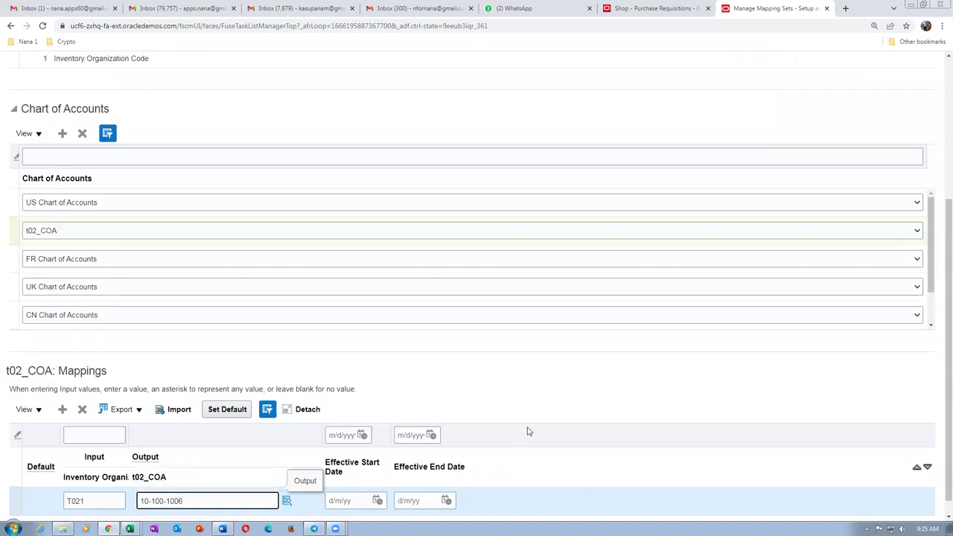
click(635, 348)
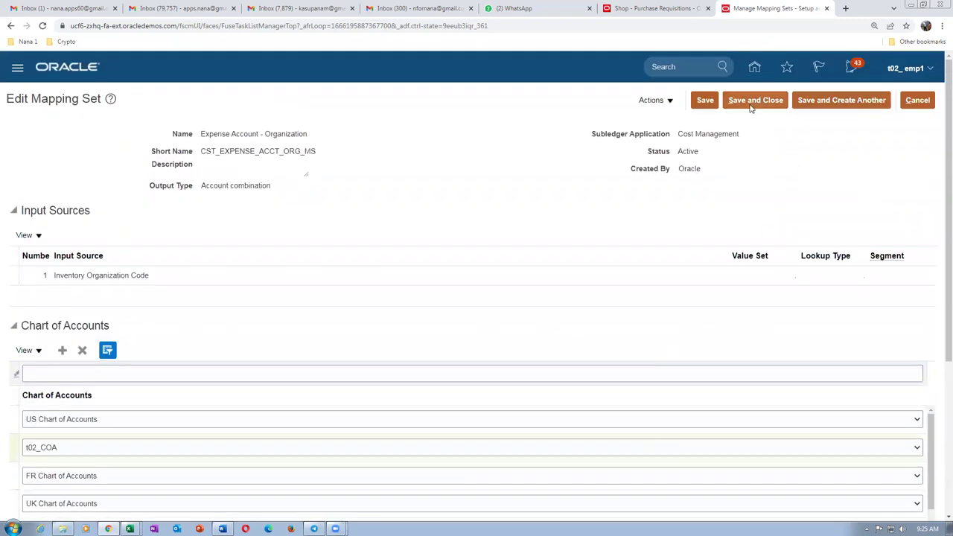
Save and close the organization mapping set and return to the requisition tab.
click(748, 102)
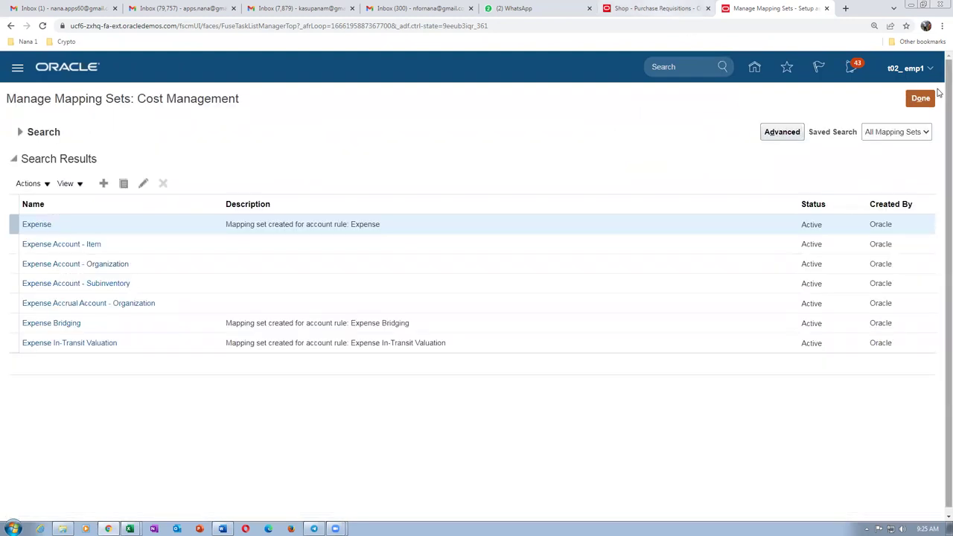
click(920, 98)
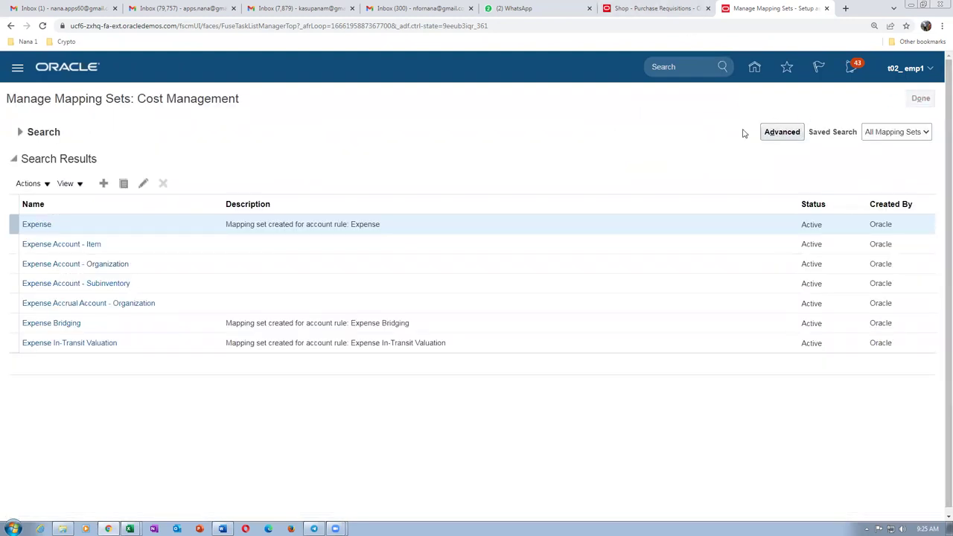
click(653, 9)
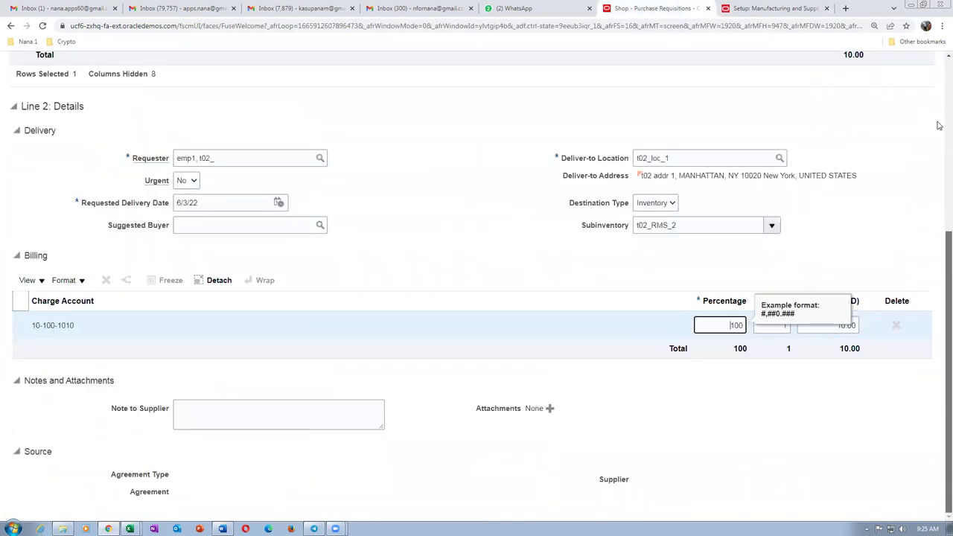
Add a new requisition line for item t02_expense_item and check its 10-100-1006 charge account against the mapping document.
scroll(938, 195, up, 3)
click(700, 71)
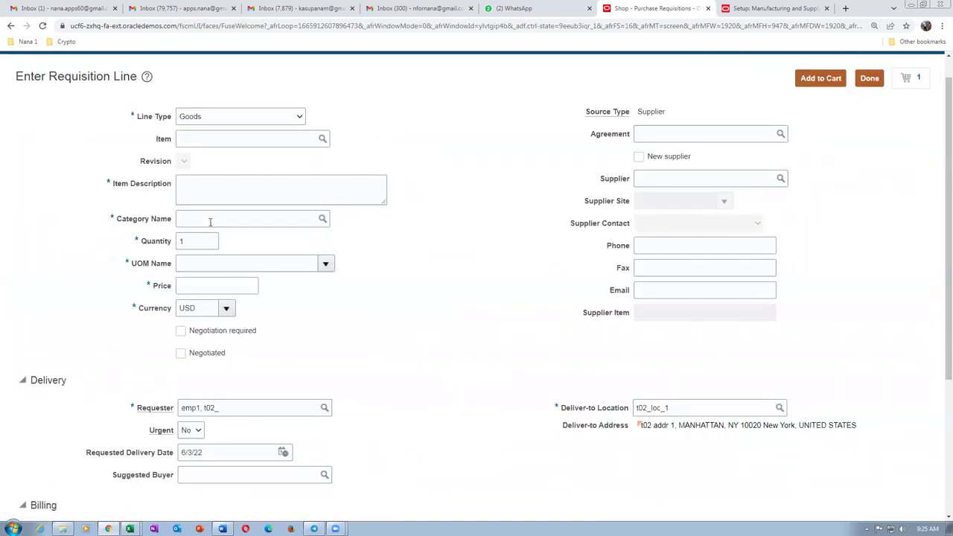
click(212, 138)
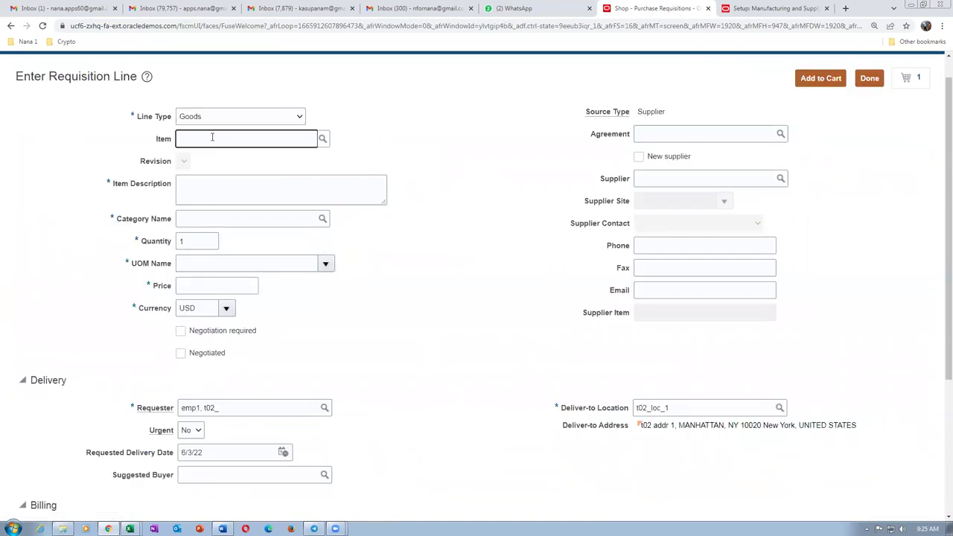
text(t02_ex)
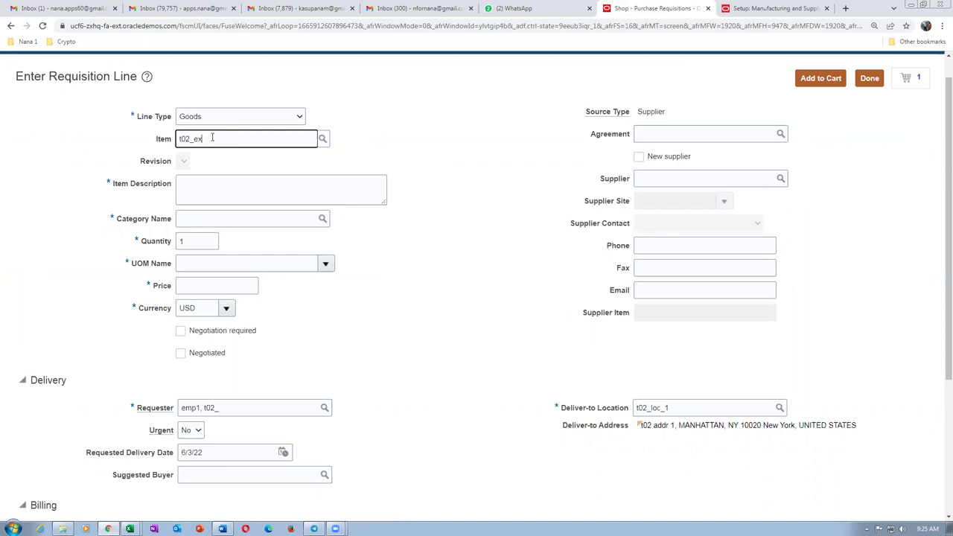
click(224, 159)
scroll(223, 431, down, 1)
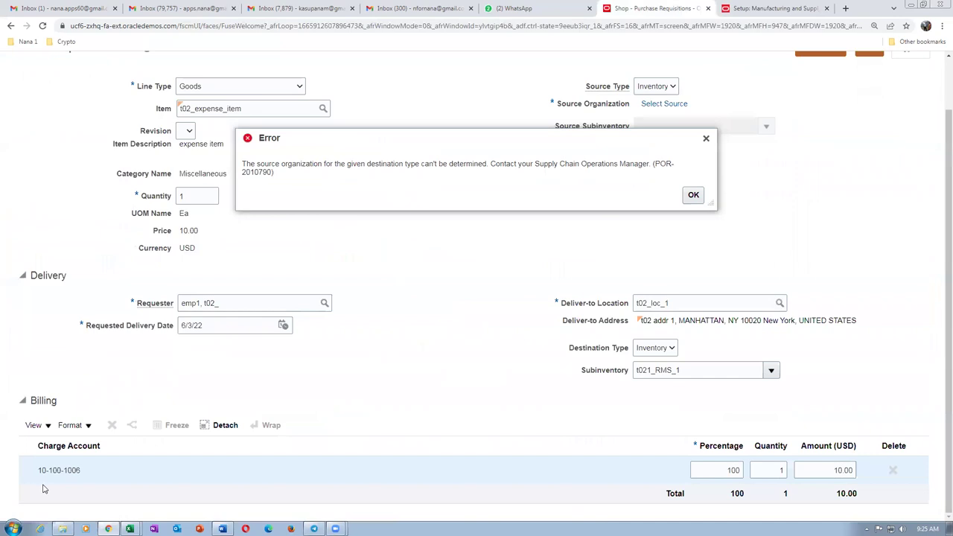
key(alt+Tab)
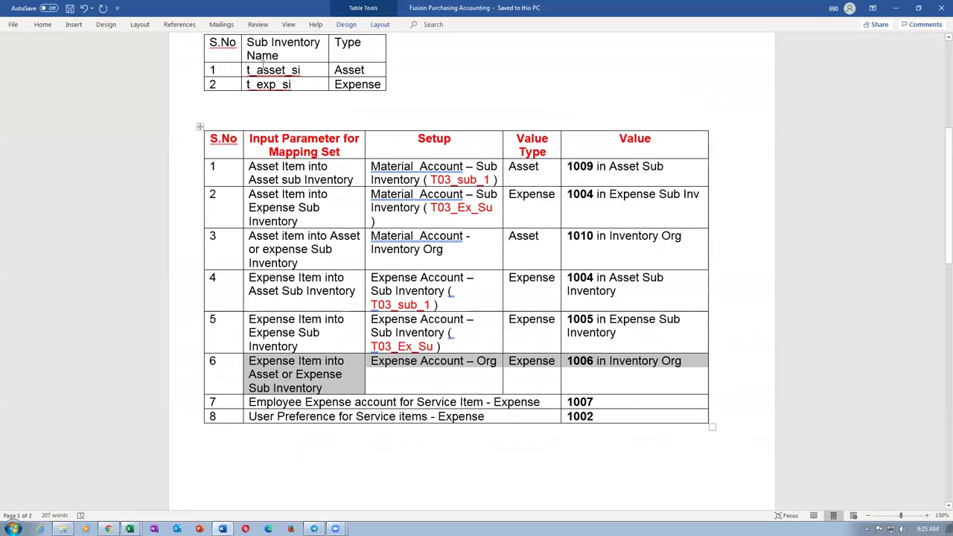
click(262, 69)
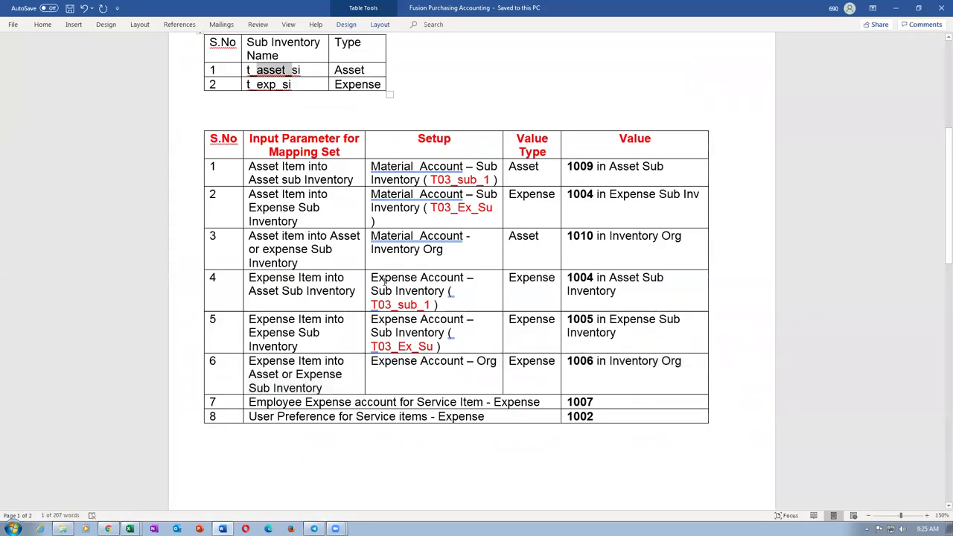
drag(386, 284, 574, 302)
drag(271, 88, 330, 99)
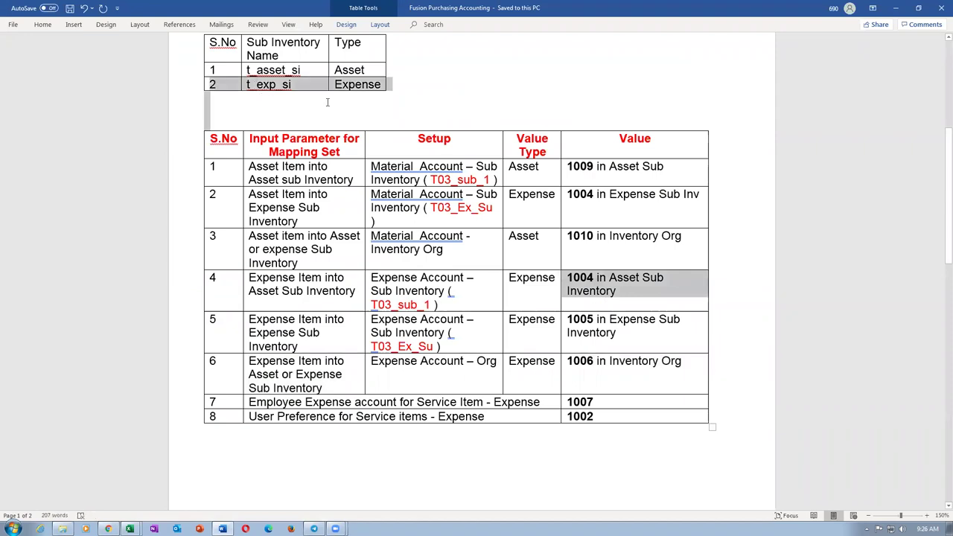
drag(396, 320, 623, 332)
mouse_move(400, 277)
mouse_down()
mouse_move(432, 307)
mouse_move(417, 336)
mouse_up()
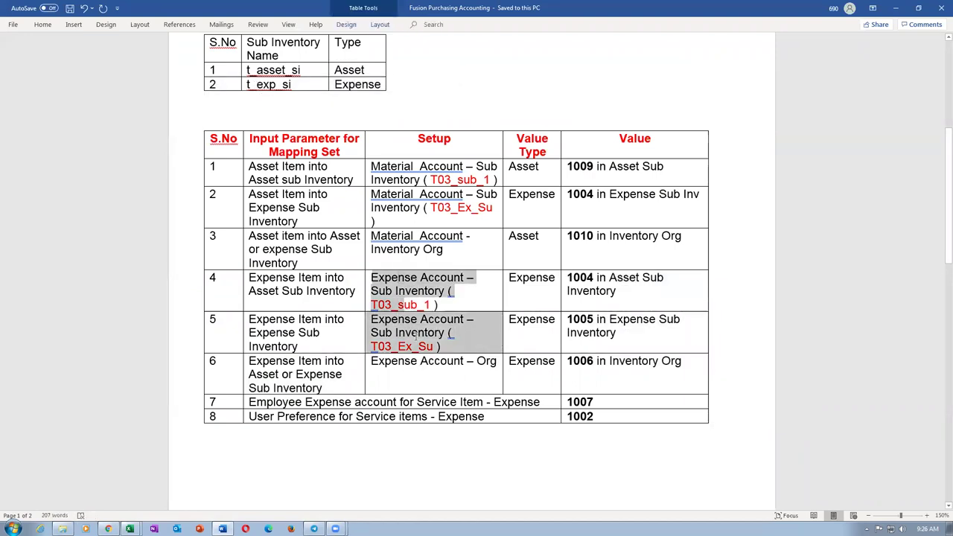
click(409, 386)
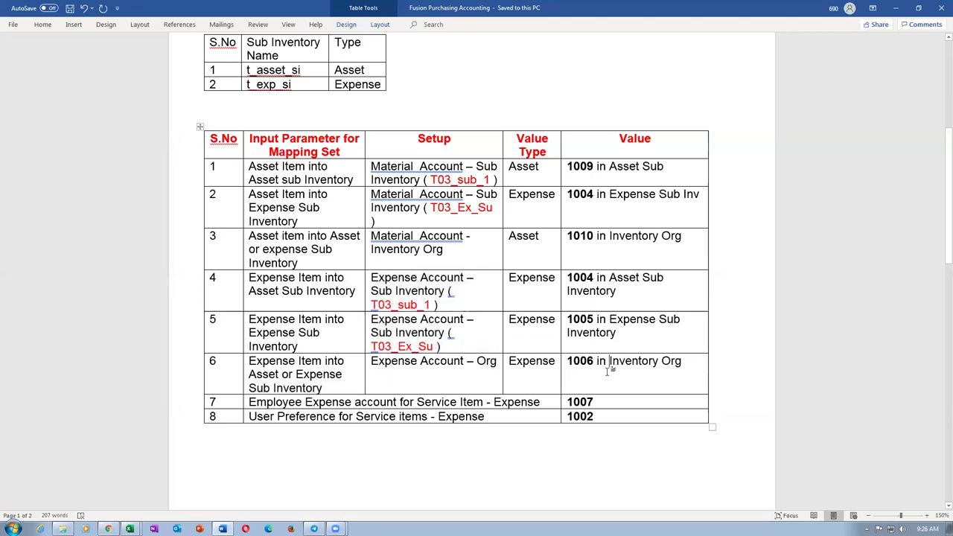
key(alt+Tab)
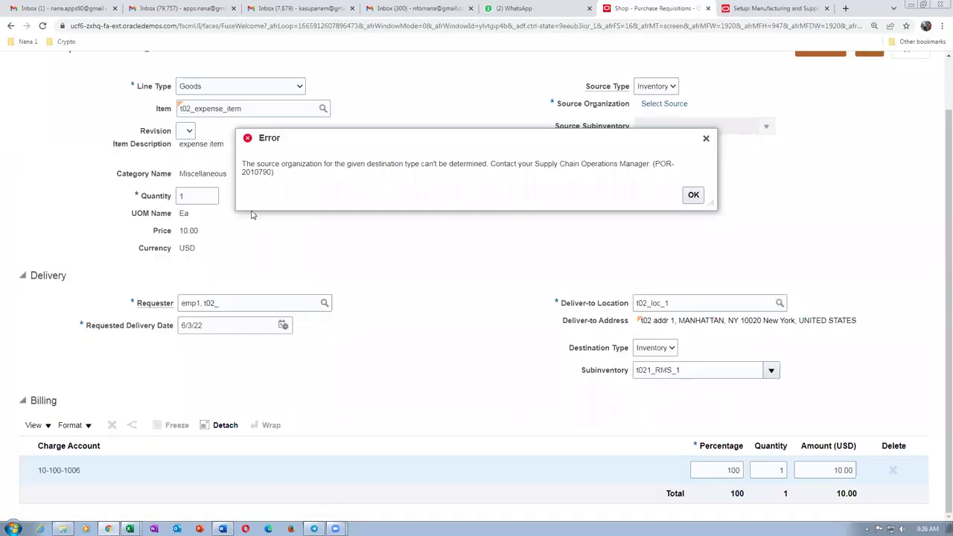
Set the expense line's source type to Inventory, add it to the cart, and remove the asset item.
click(692, 195)
click(658, 145)
click(655, 169)
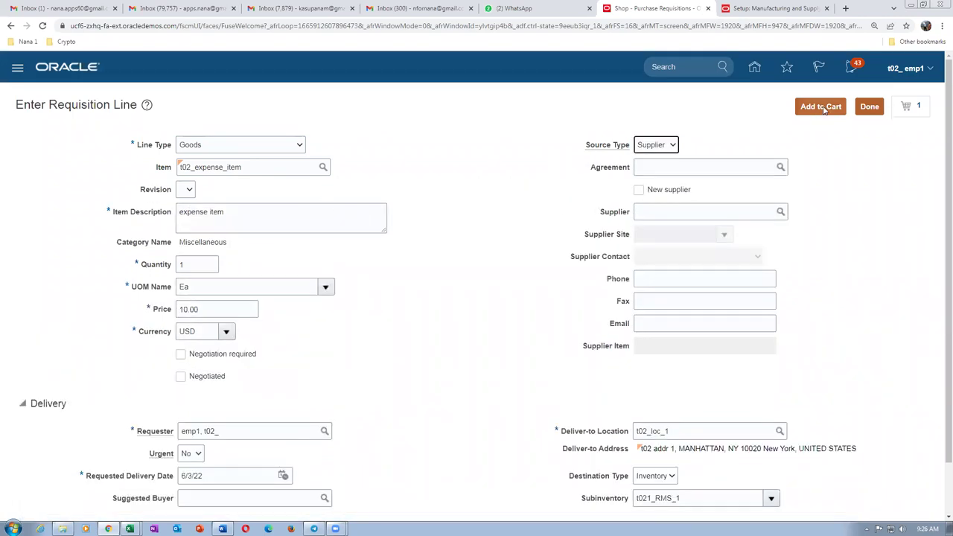
click(823, 108)
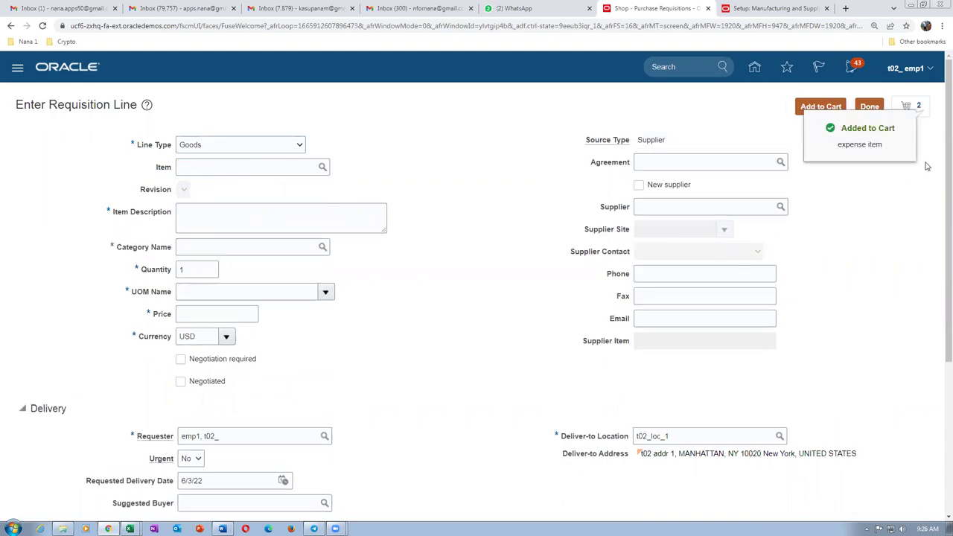
click(920, 109)
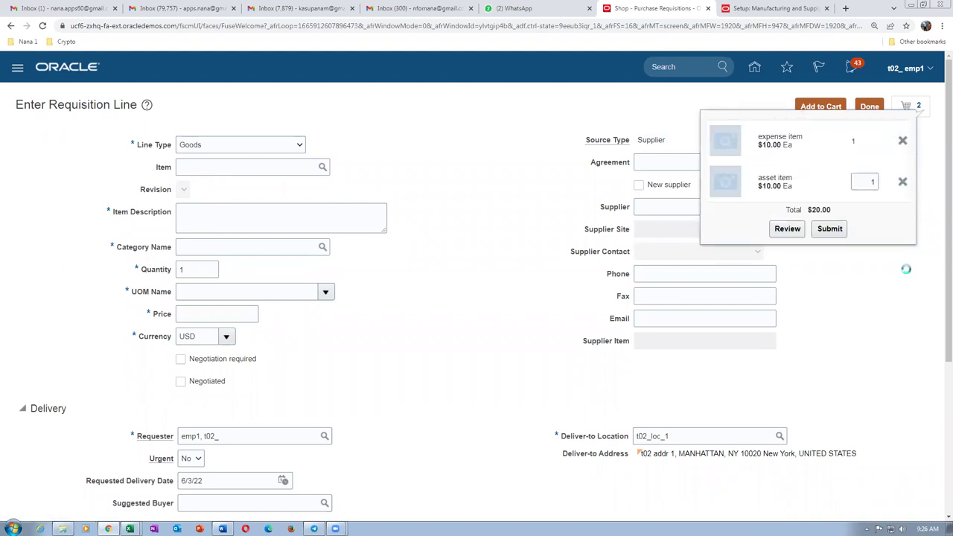
click(787, 188)
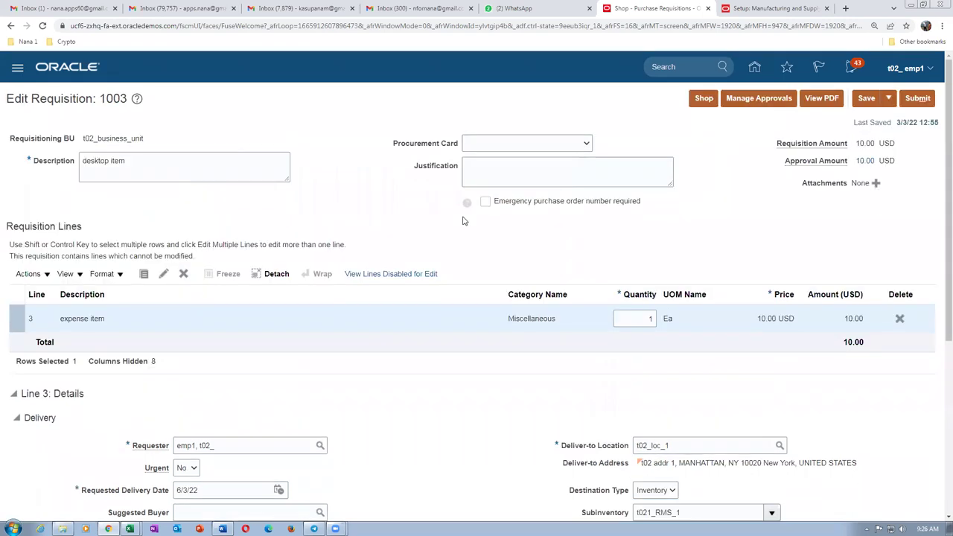
Set the line's subinventory to t_asset_si and save, deriving charge account 10-100-1004.
scroll(461, 221, down, 4)
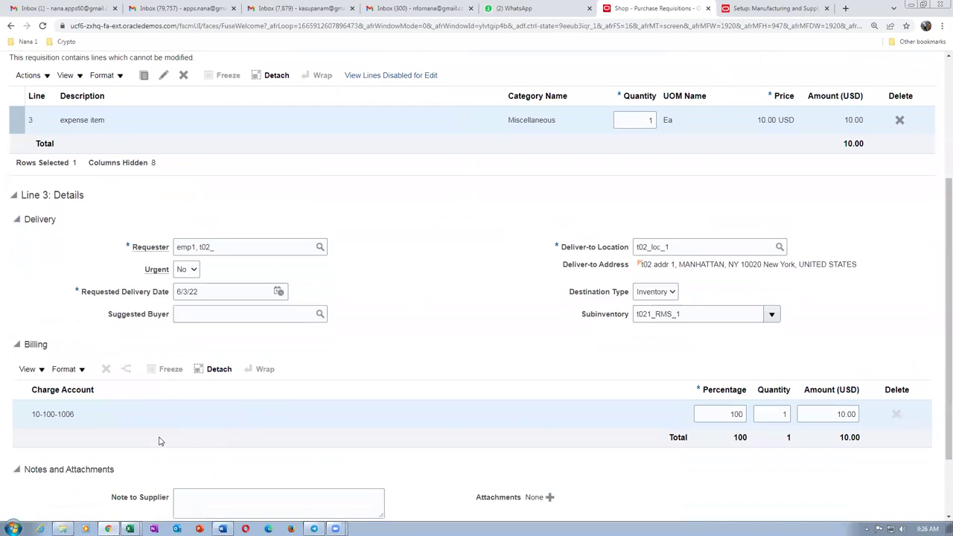
click(770, 313)
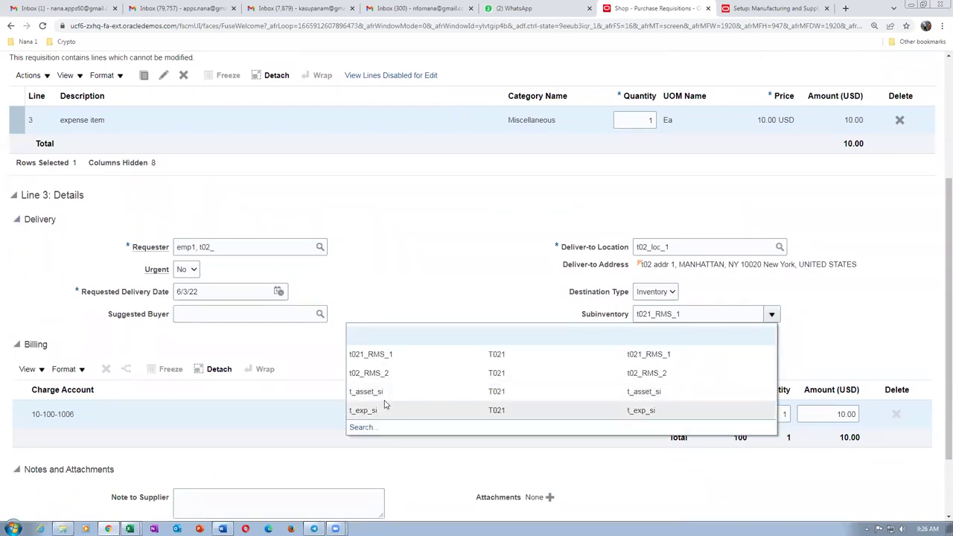
click(385, 399)
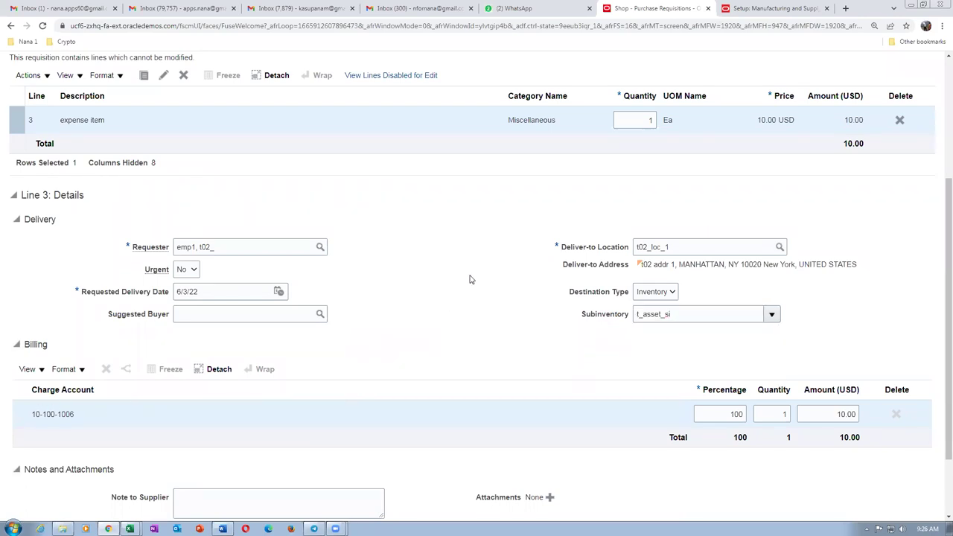
scroll(471, 277, up, 3)
click(863, 99)
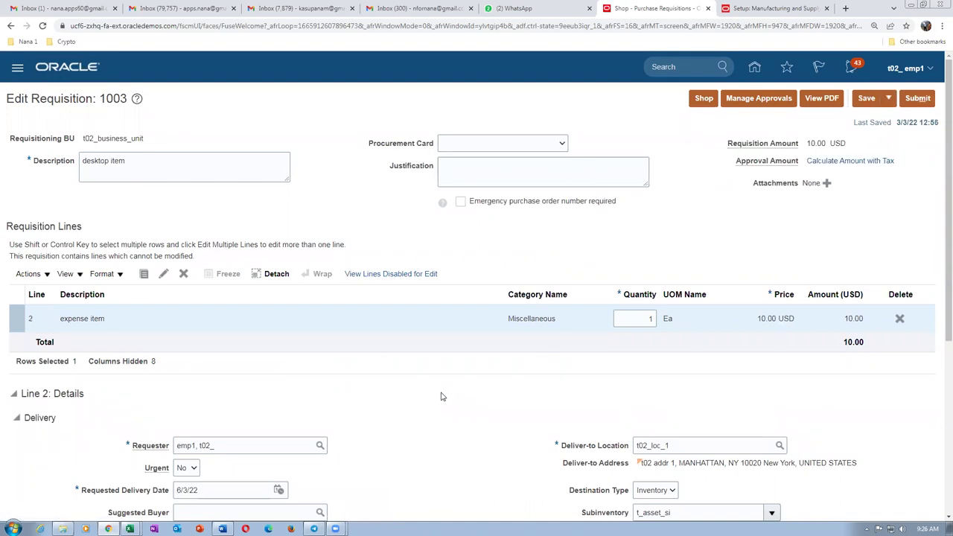
Change the subinventory to t_exp_si, giving charge account 10-100-1005.
scroll(442, 395, down, 3)
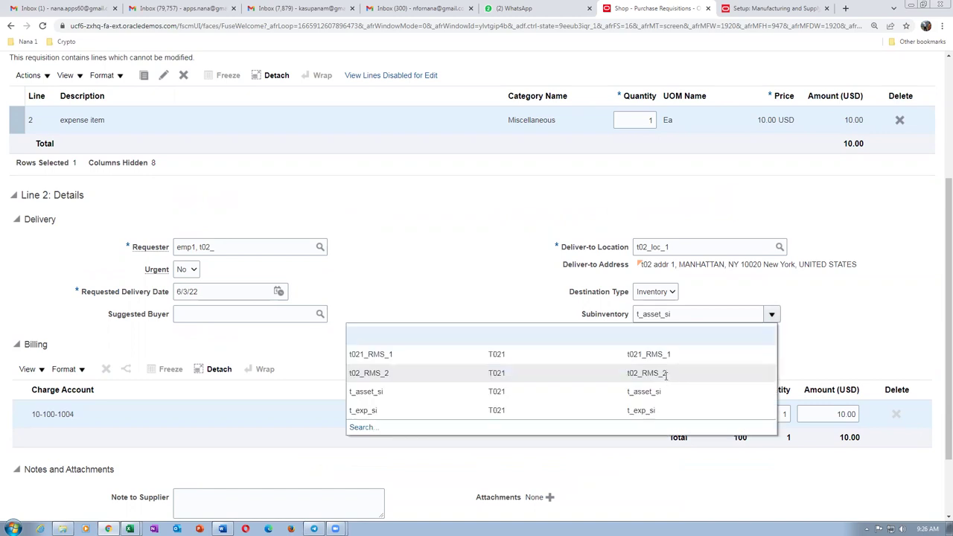
click(449, 417)
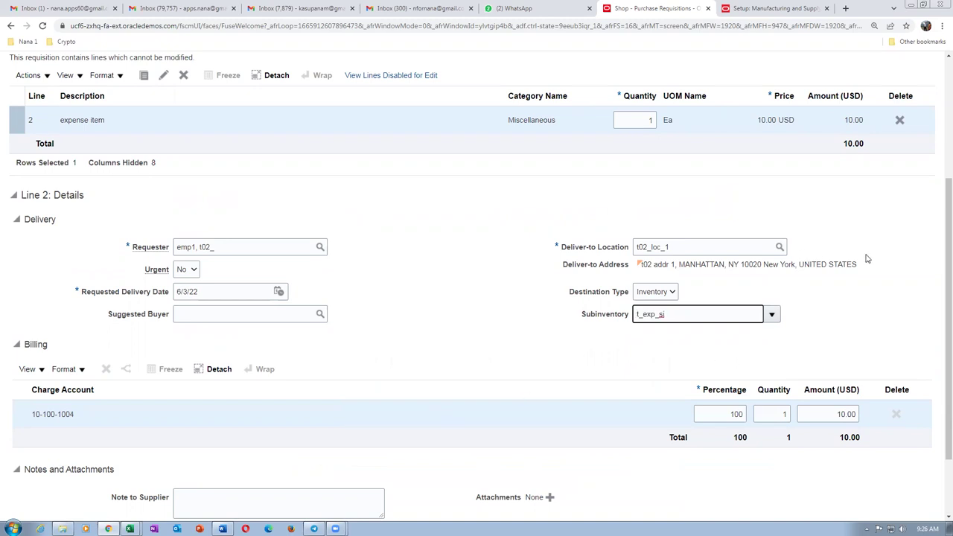
scroll(866, 257, up, 3)
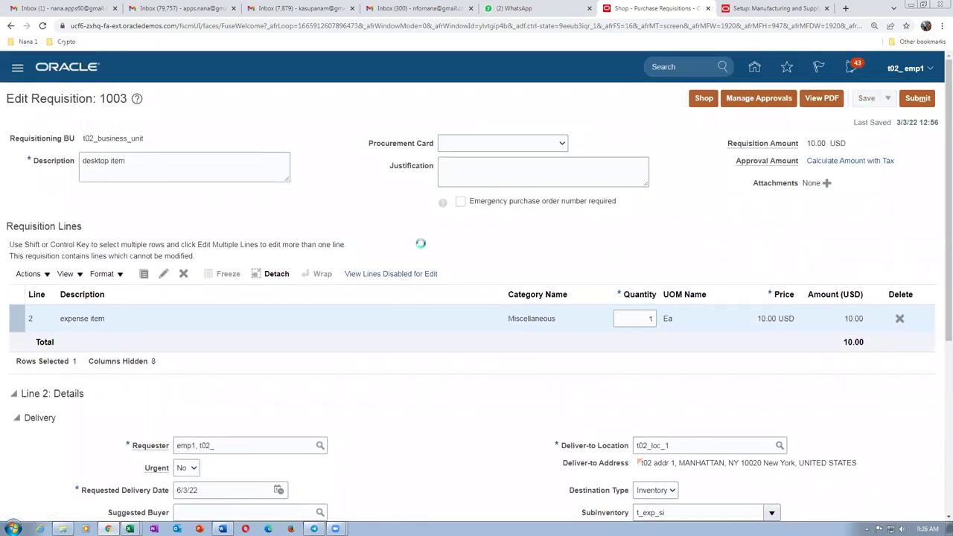
scroll(420, 246, down, 4)
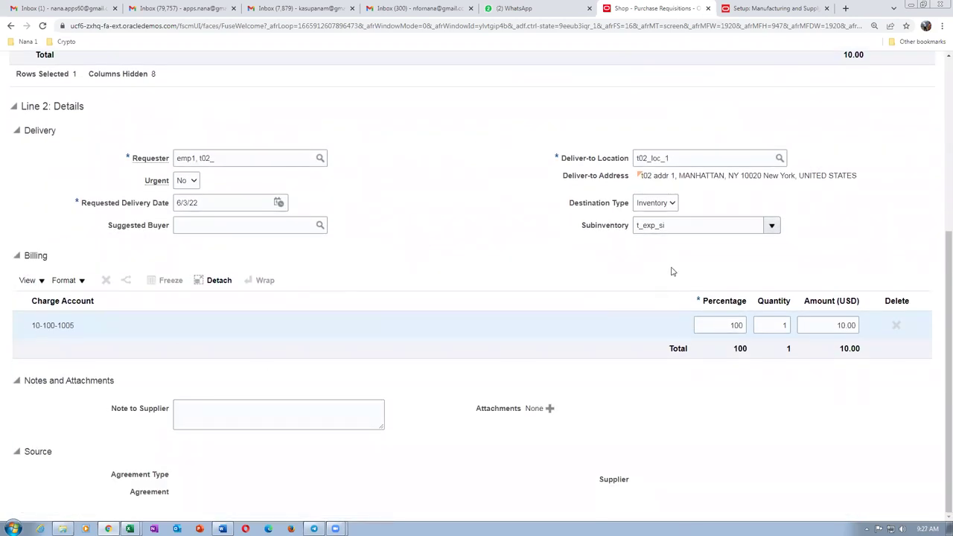
Clear the subinventory and save, so the line charges 10-100-1006.
double_click(686, 225)
key(BackSpace)
click(450, 279)
scroll(712, 280, up, 5)
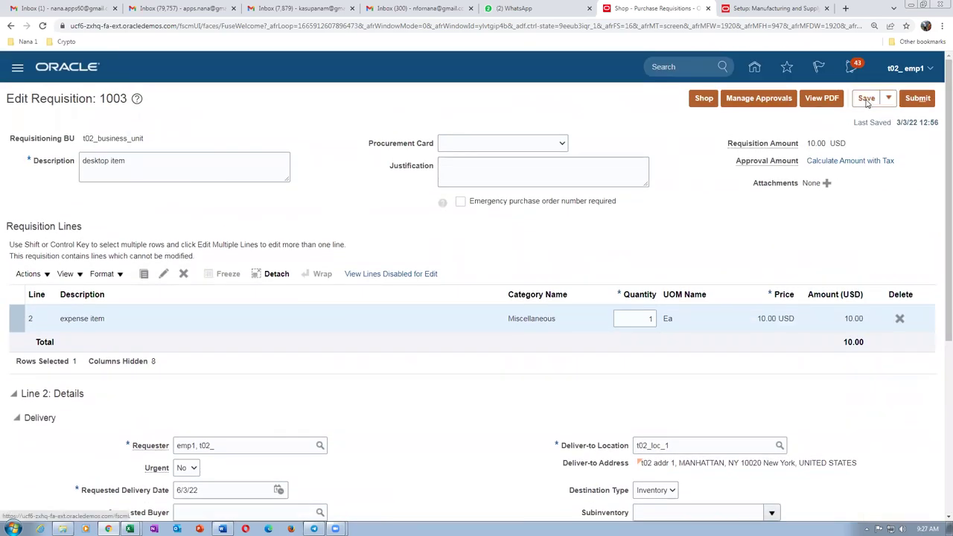
click(866, 99)
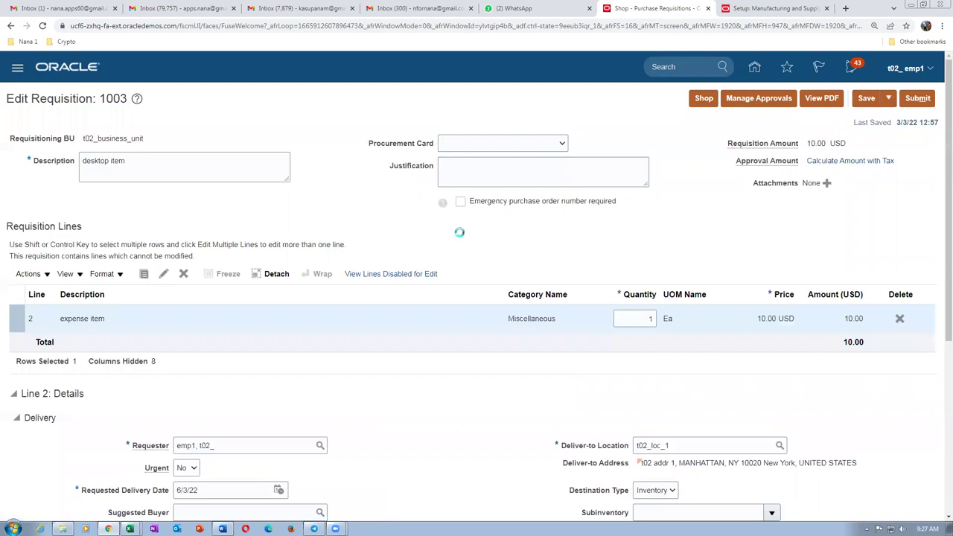
scroll(461, 236, down, 2)
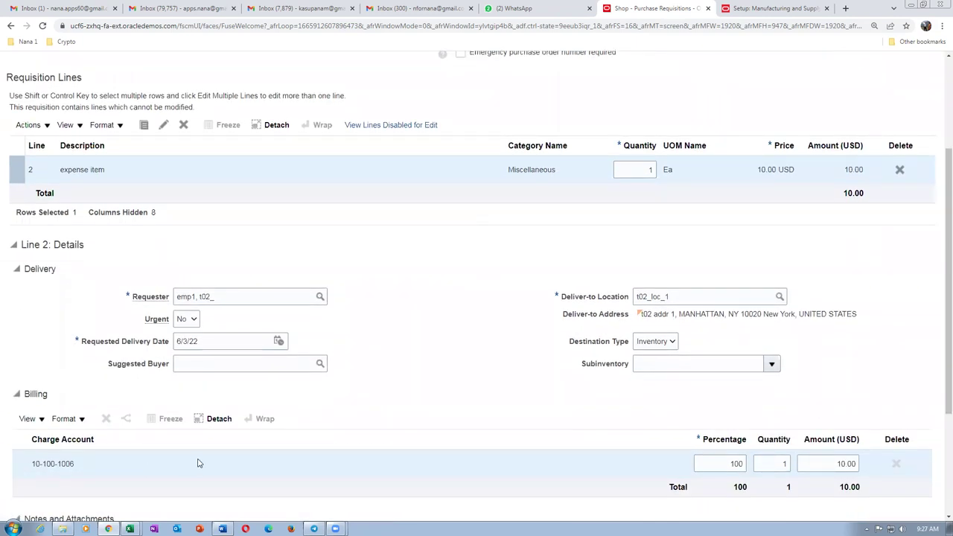
key(alt+Tab)
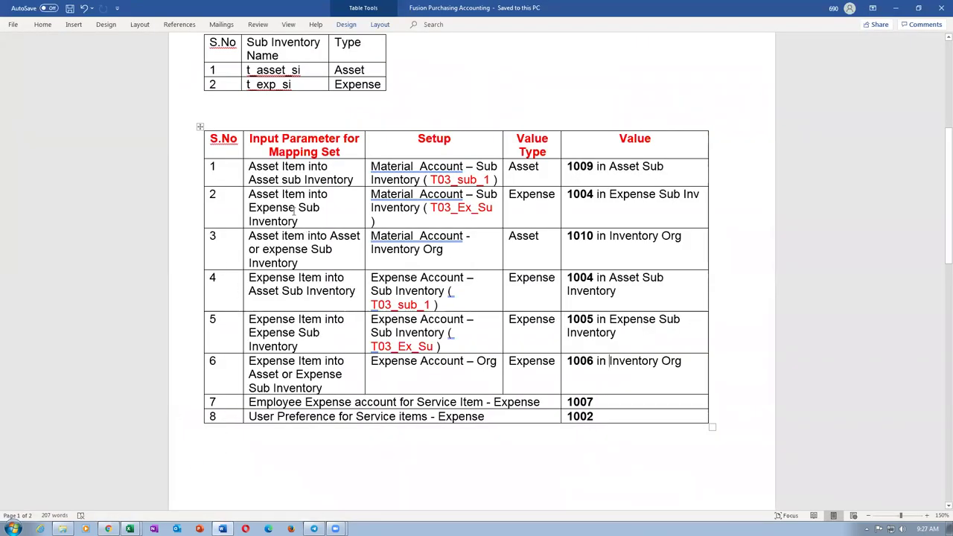
Walk through rows 1 to 6 of the mapping table, highlighting each row's parameters and setup.
mouse_move(280, 171)
mouse_down()
mouse_move(325, 199)
mouse_move(483, 204)
mouse_up()
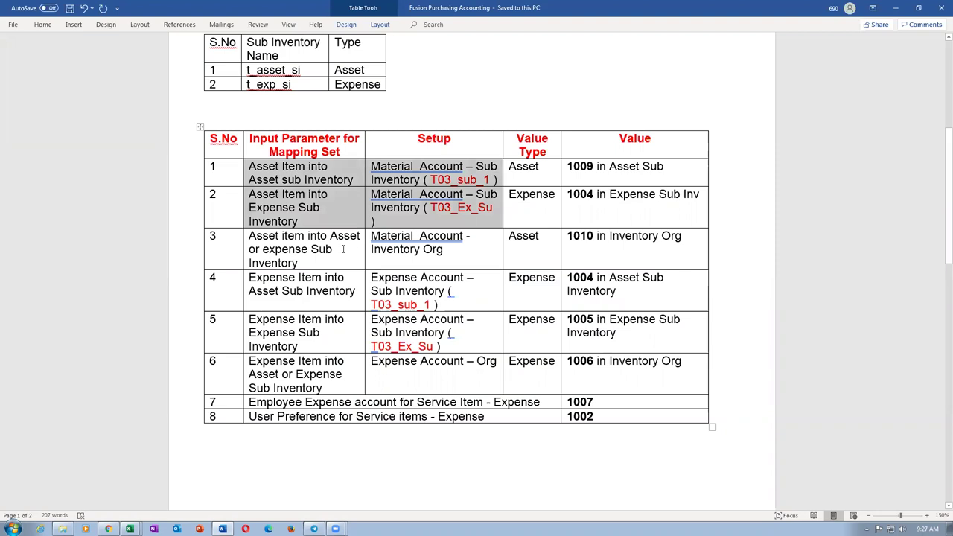
drag(285, 237, 606, 240)
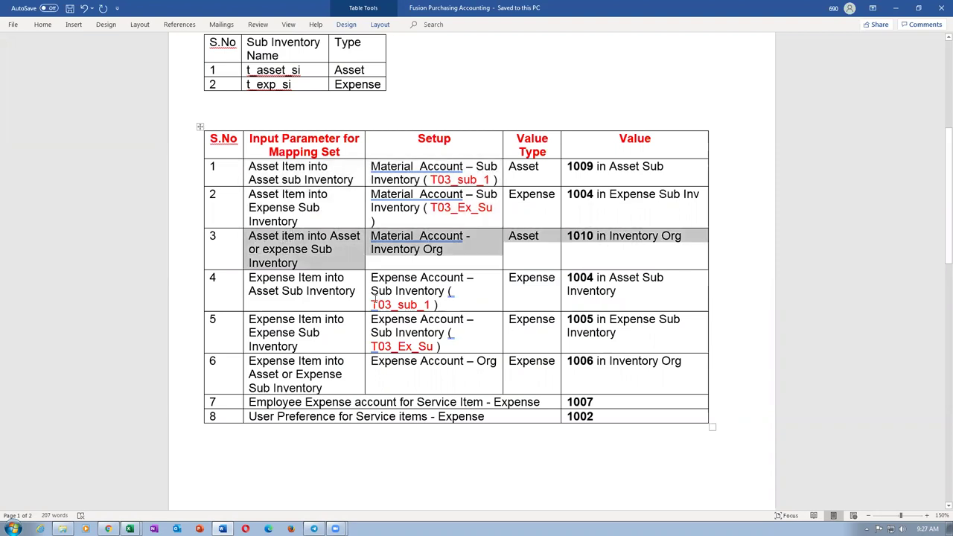
drag(331, 285, 393, 278)
drag(299, 319, 402, 345)
drag(313, 377, 417, 372)
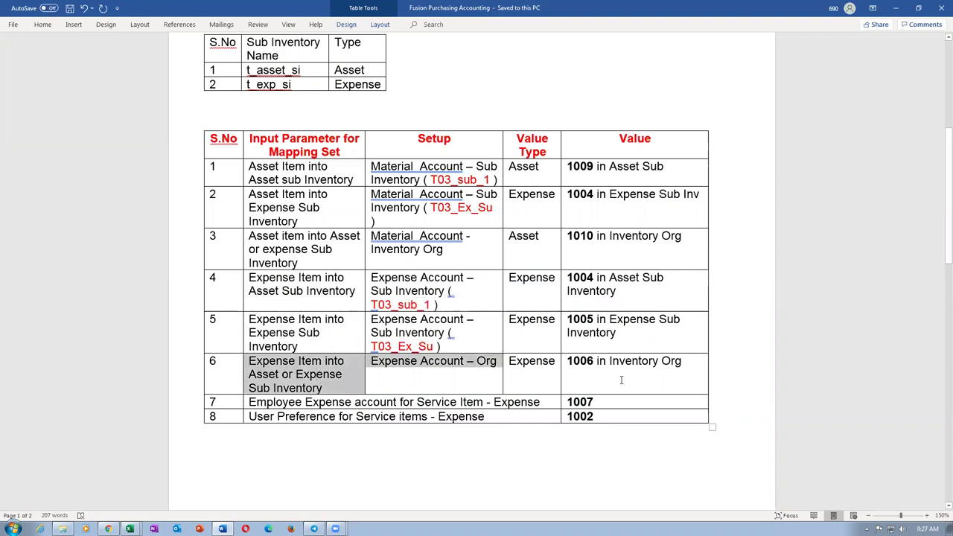
drag(621, 379, 620, 379)
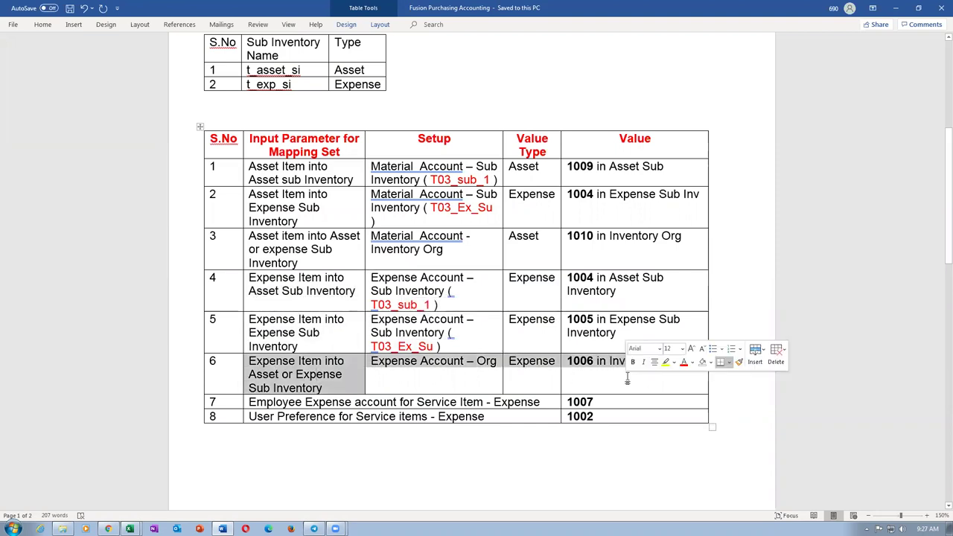
click(421, 380)
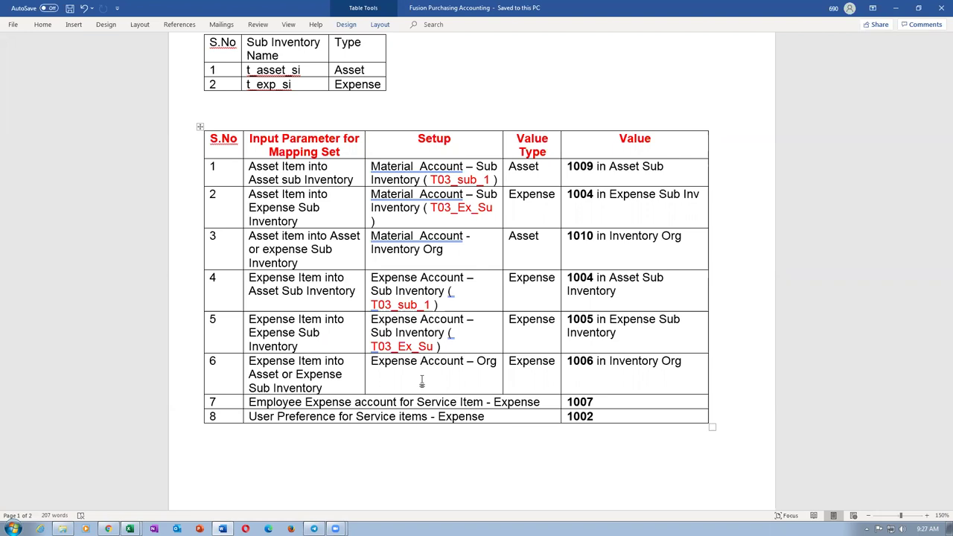
Highlight row 6's input parameter and row 7's employee expense entry with its 1007 value.
drag(289, 362, 289, 386)
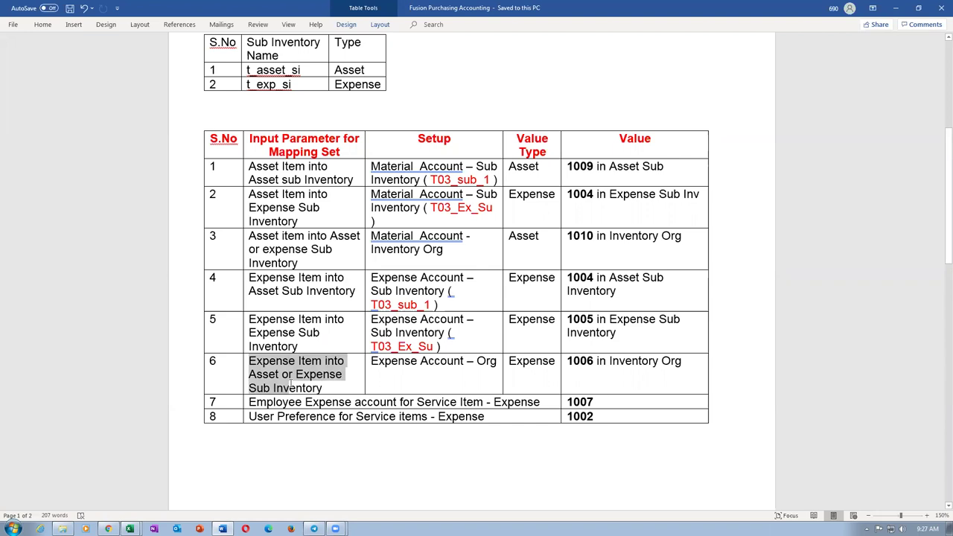
drag(314, 403, 596, 394)
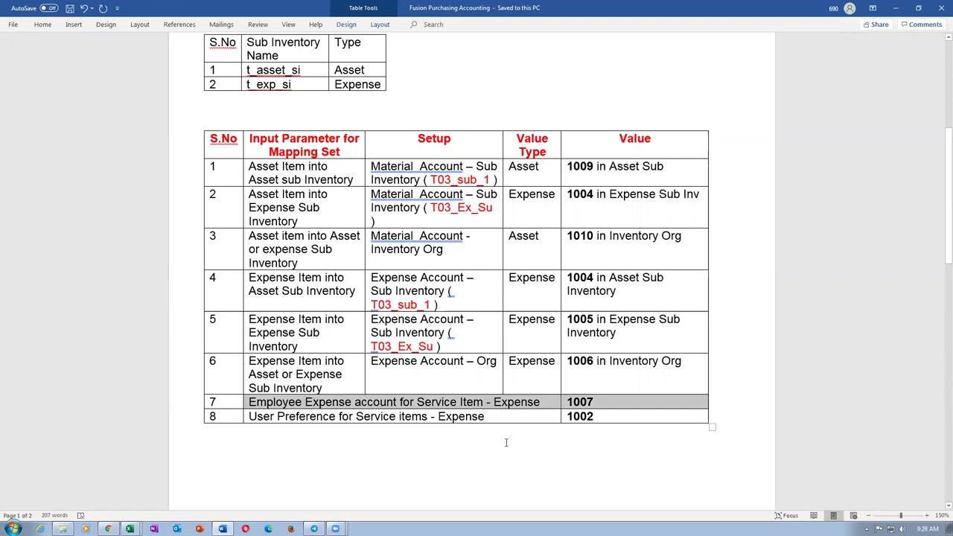
click(257, 457)
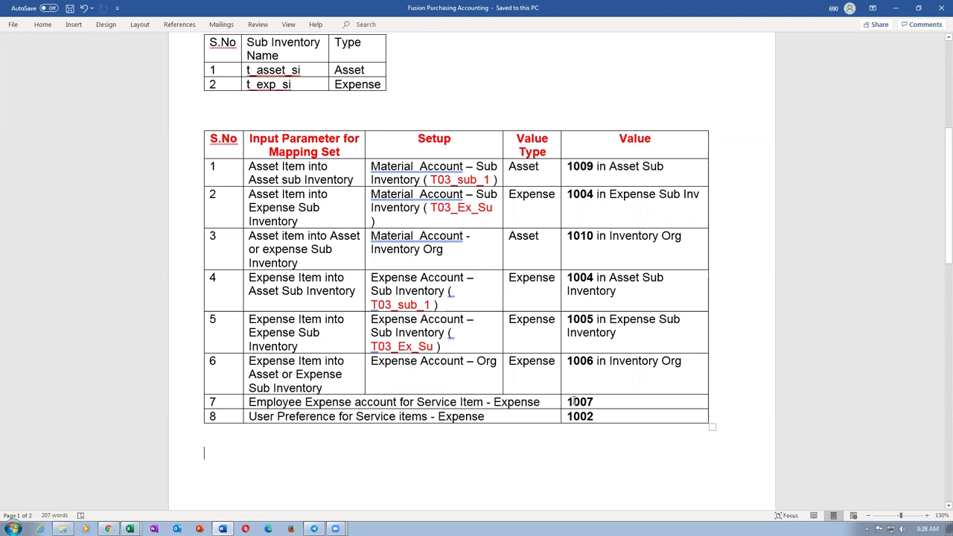
drag(567, 402, 598, 403)
click(549, 451)
drag(568, 401, 592, 402)
click(428, 434)
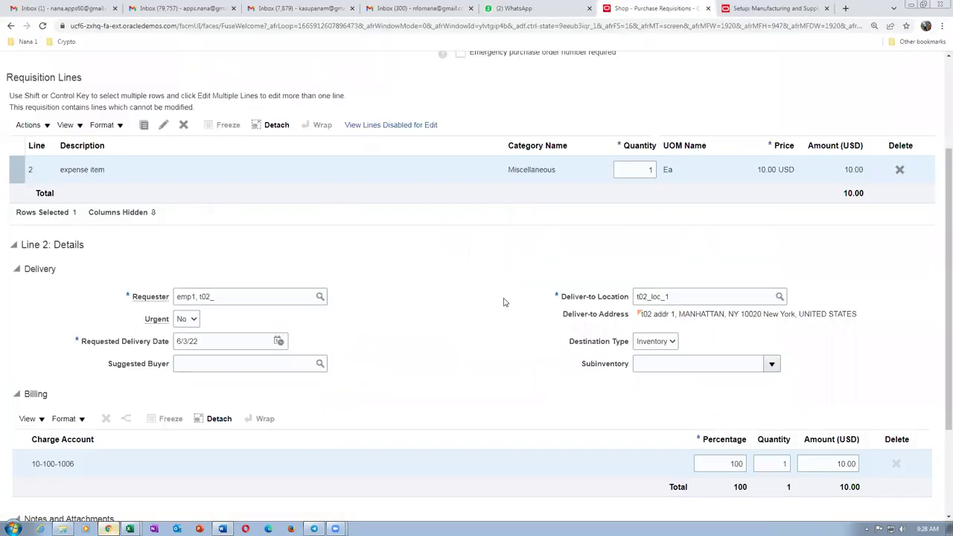
click(108, 528)
Switch to the Setup: Manufacturing and Supply Chain tab and expand My Client Groups on the home page.
click(773, 8)
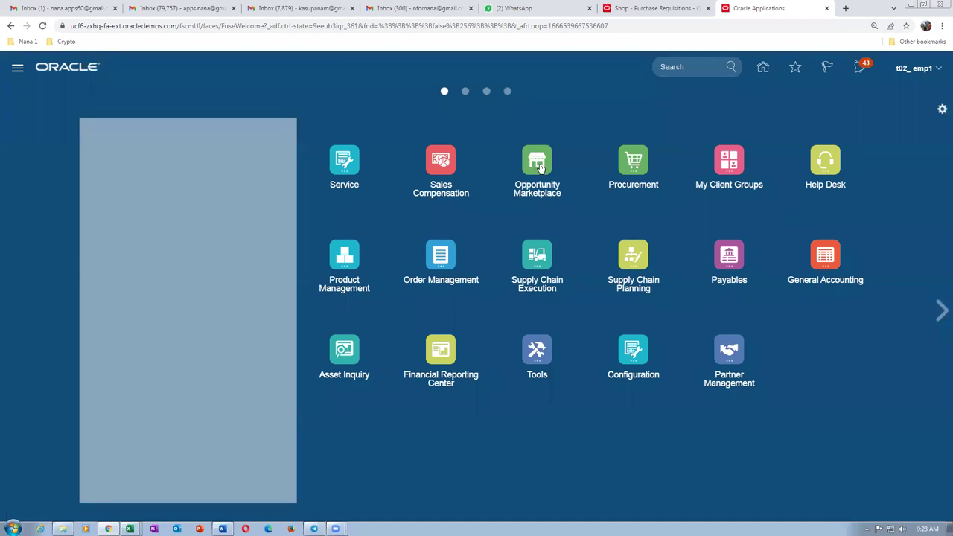
click(725, 160)
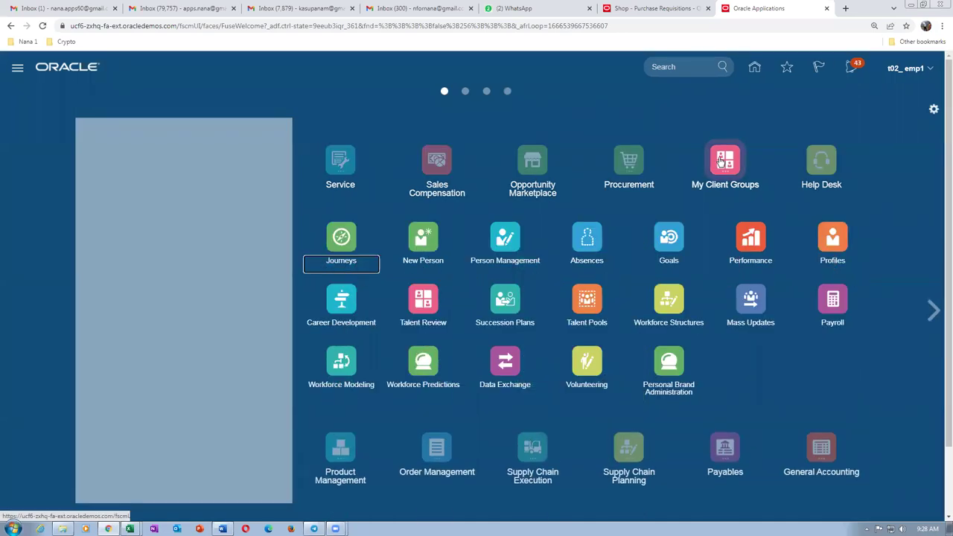
click(497, 244)
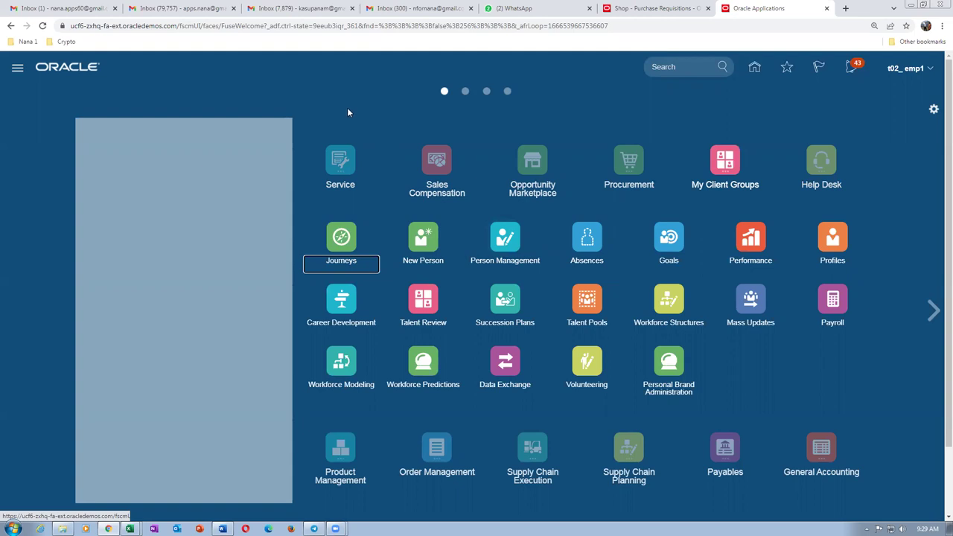
In Person Management, search for the t02 employee by name and open their Employment record.
click(505, 240)
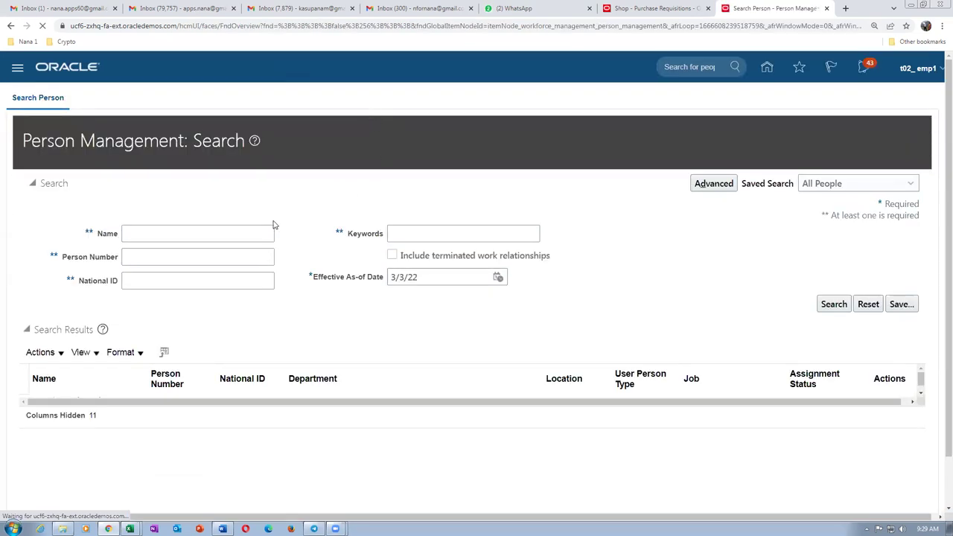
click(185, 225)
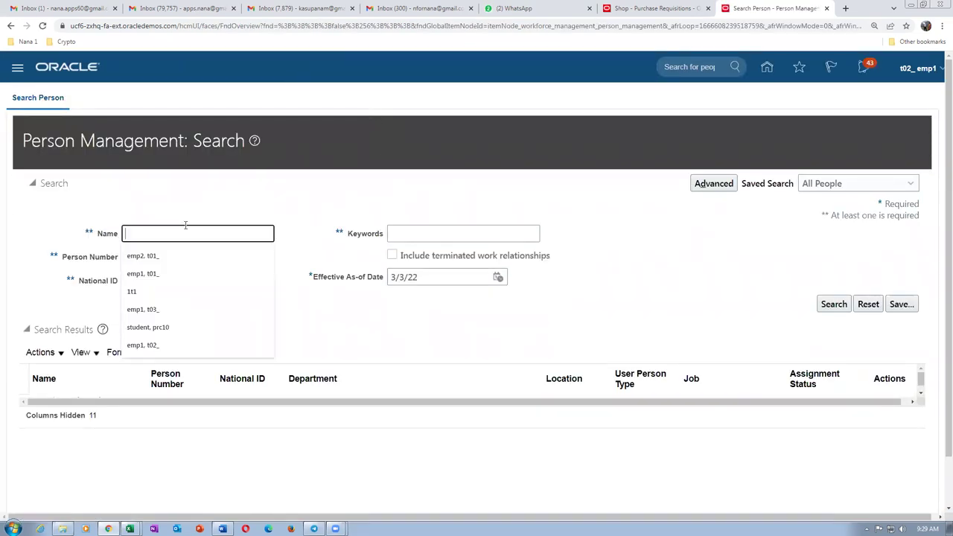
text(emp1, t)
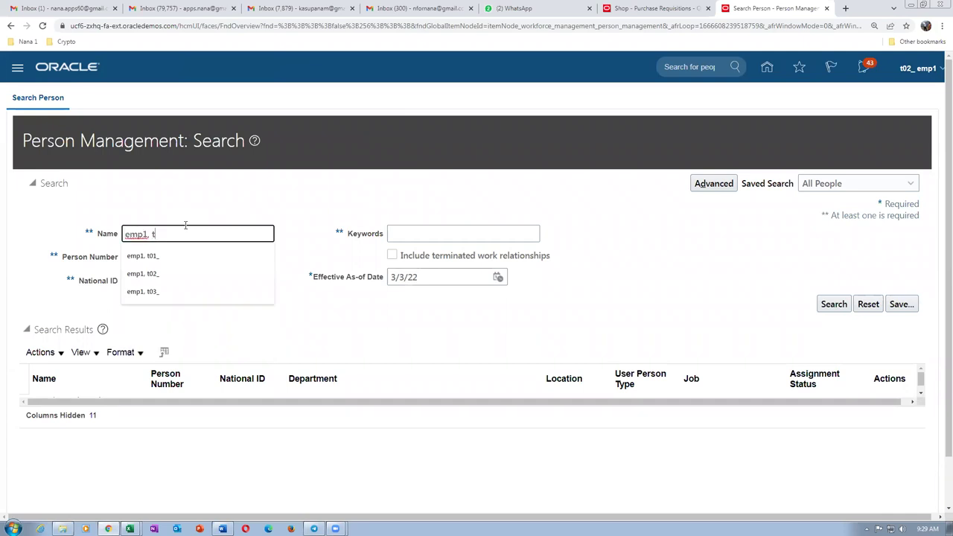
text(02_)
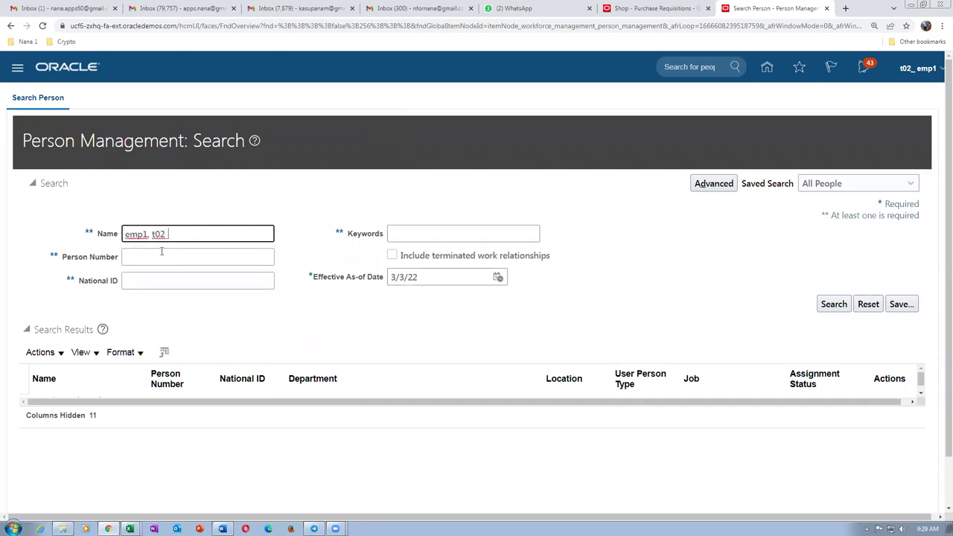
click(833, 303)
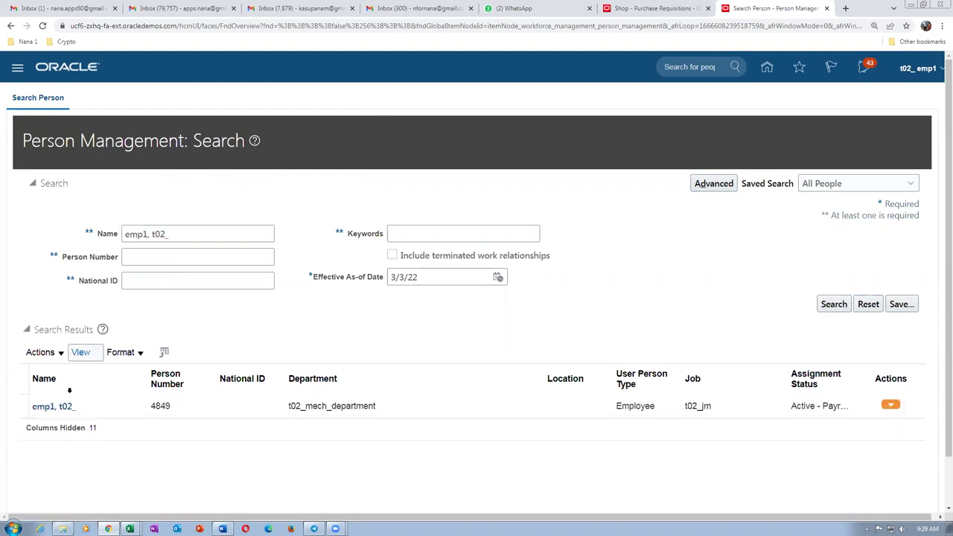
click(52, 408)
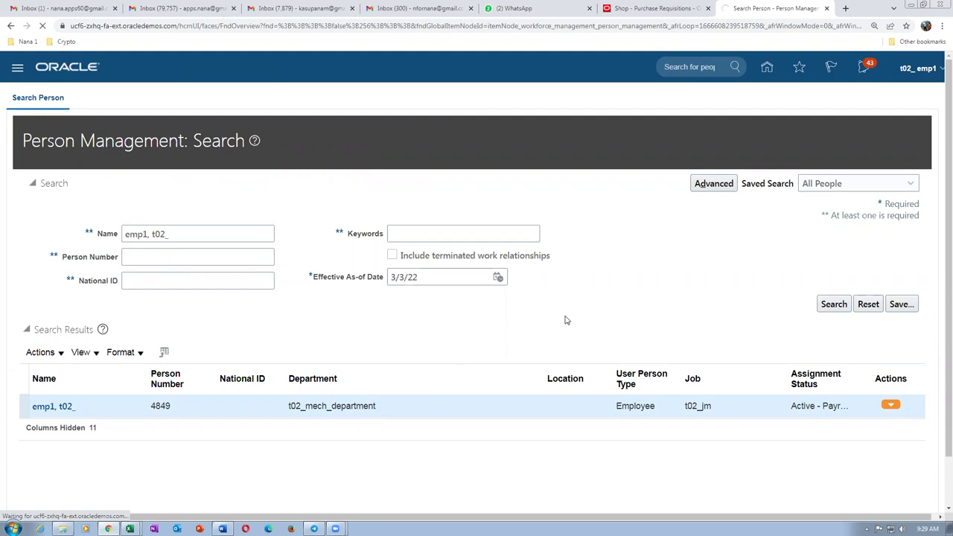
click(805, 346)
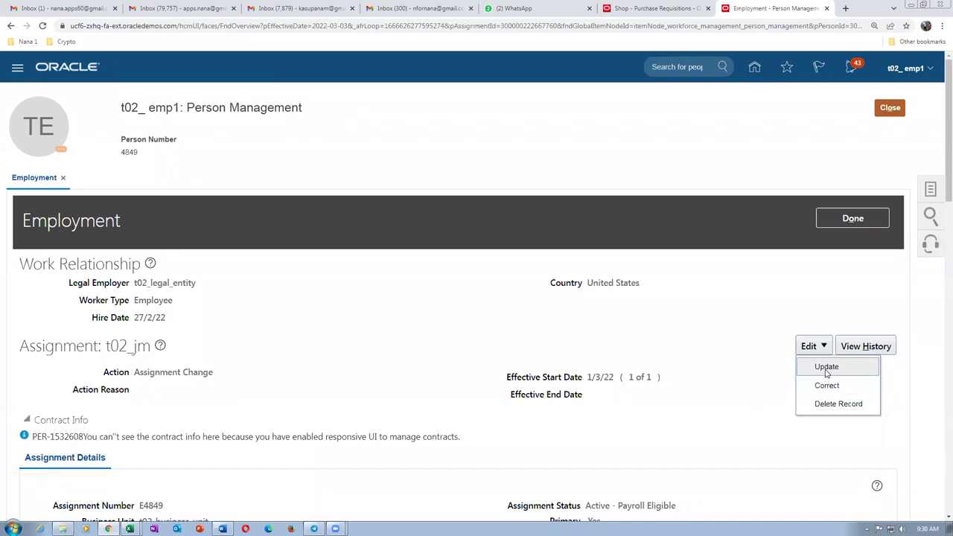
Update the t02_jm assignment with action Assignment Change, effective 3/3/22.
click(826, 368)
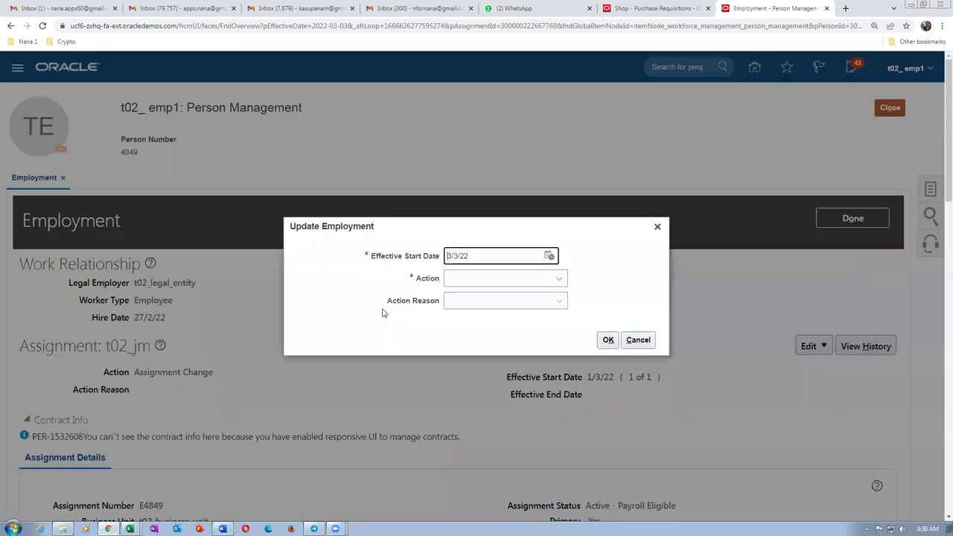
click(494, 282)
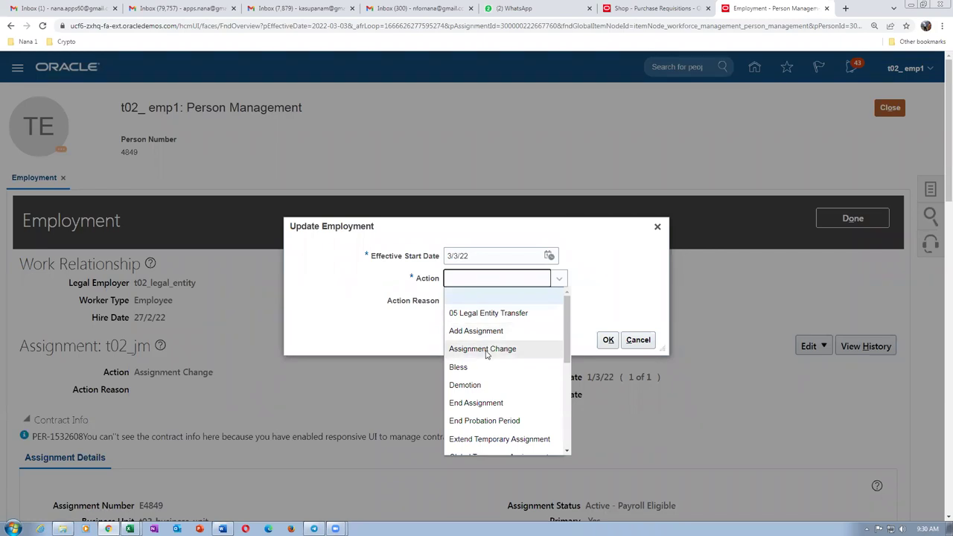
click(484, 349)
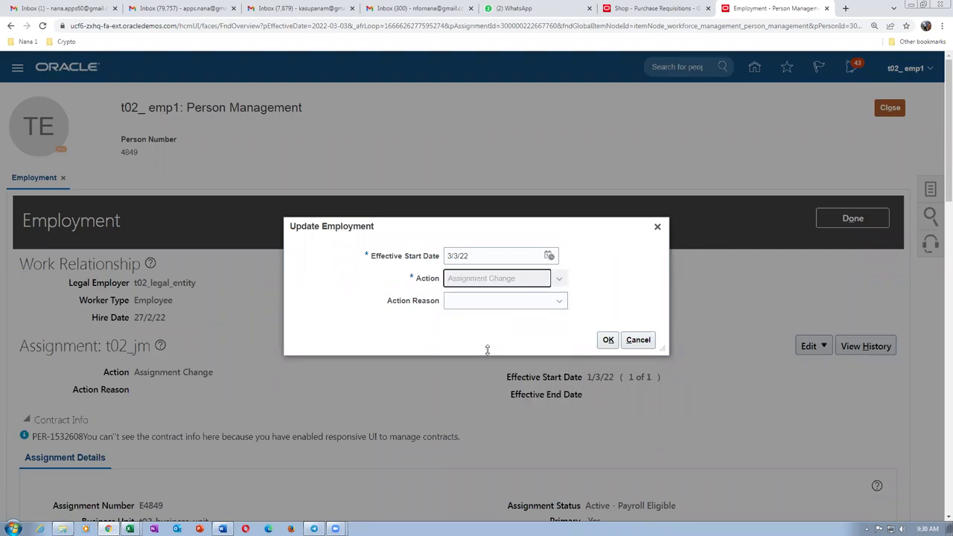
click(608, 339)
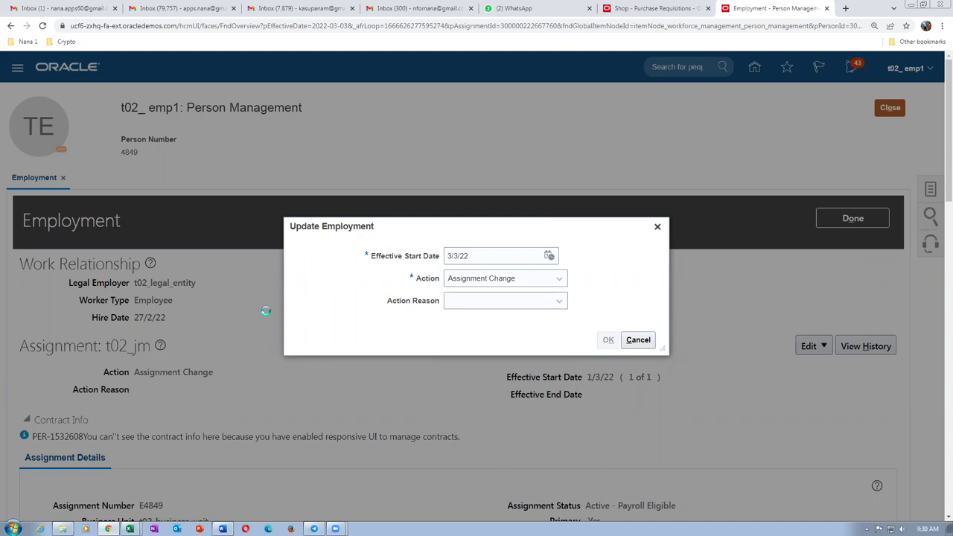
Enter 10-100-1007 as the assignment's Default Expense Account and validate it.
scroll(268, 316, down, 10)
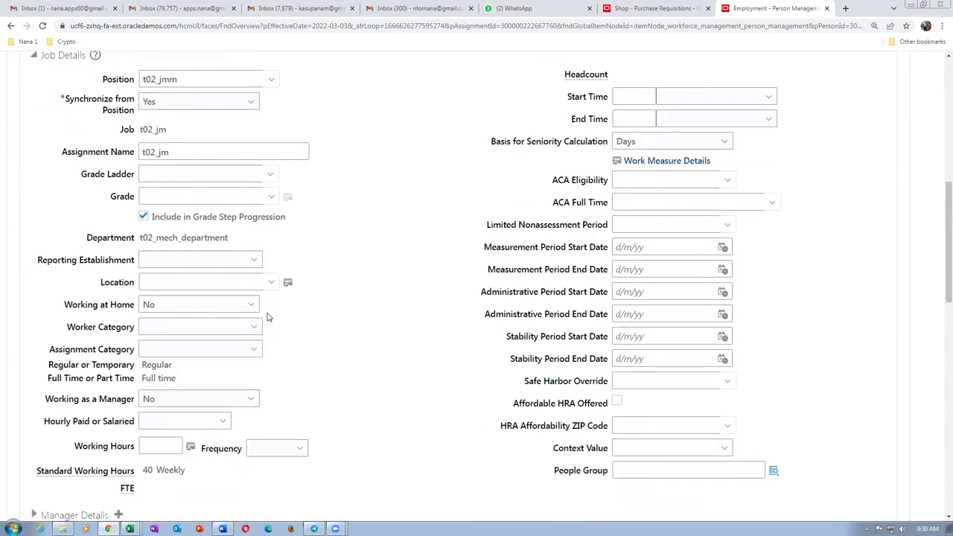
scroll(268, 315, down, 5)
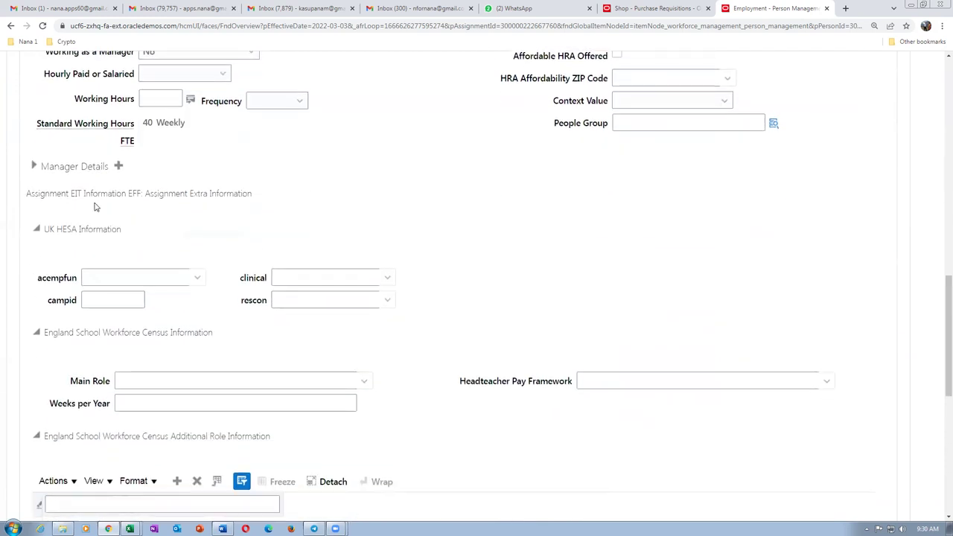
scroll(176, 356, down, 2)
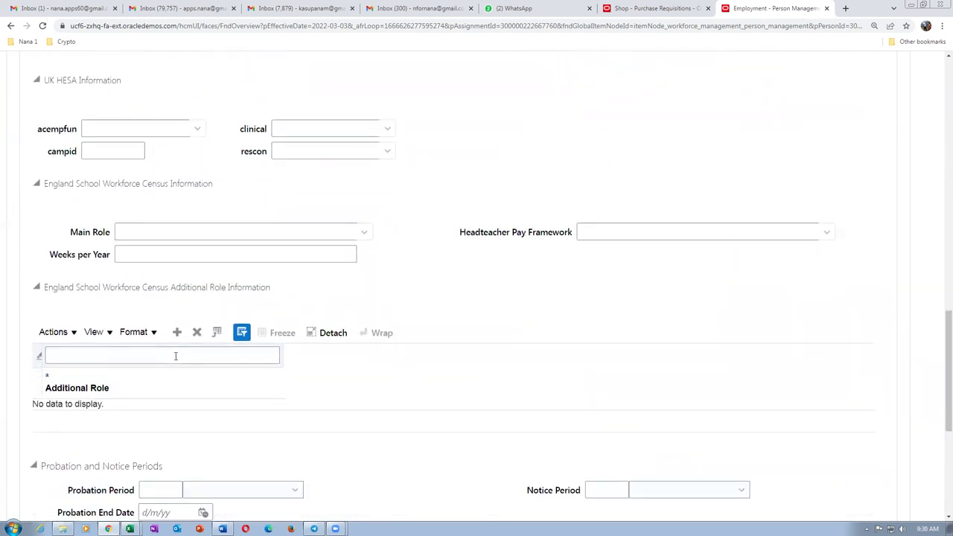
scroll(176, 356, down, 2)
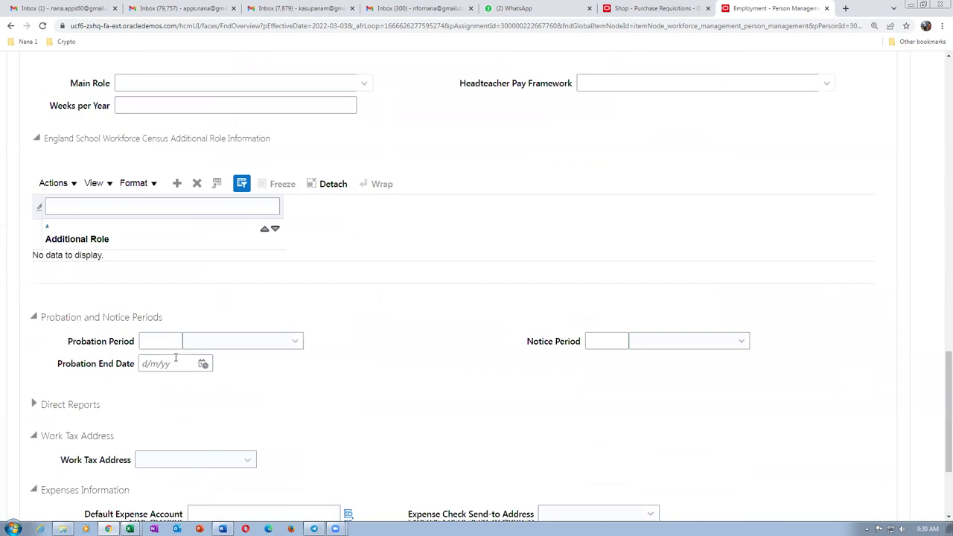
scroll(176, 359, down, 1)
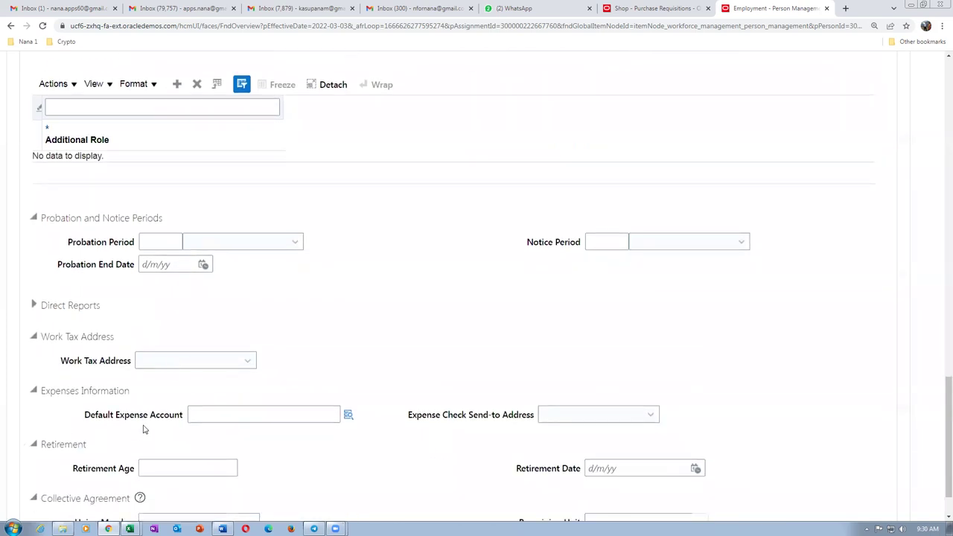
click(210, 412)
text(10-100-1)
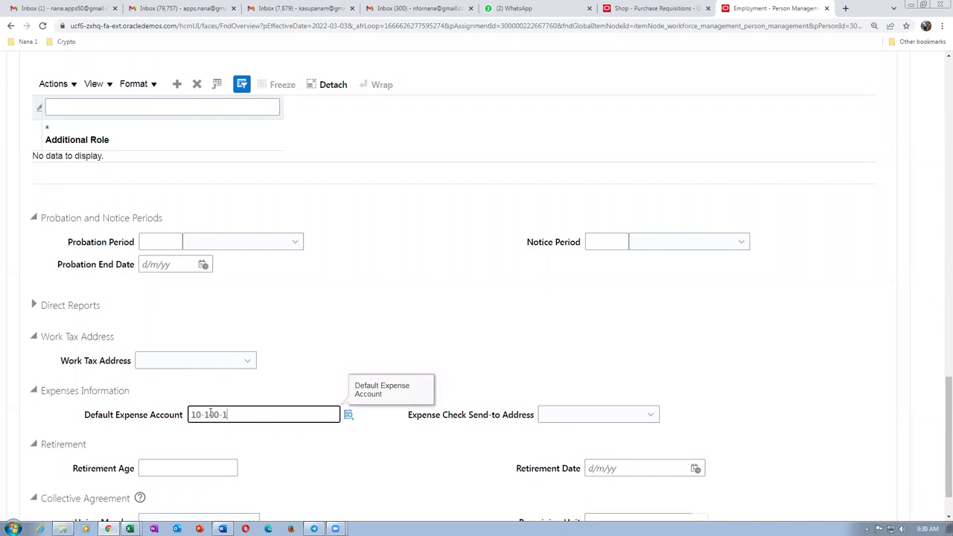
text(007)
click(533, 315)
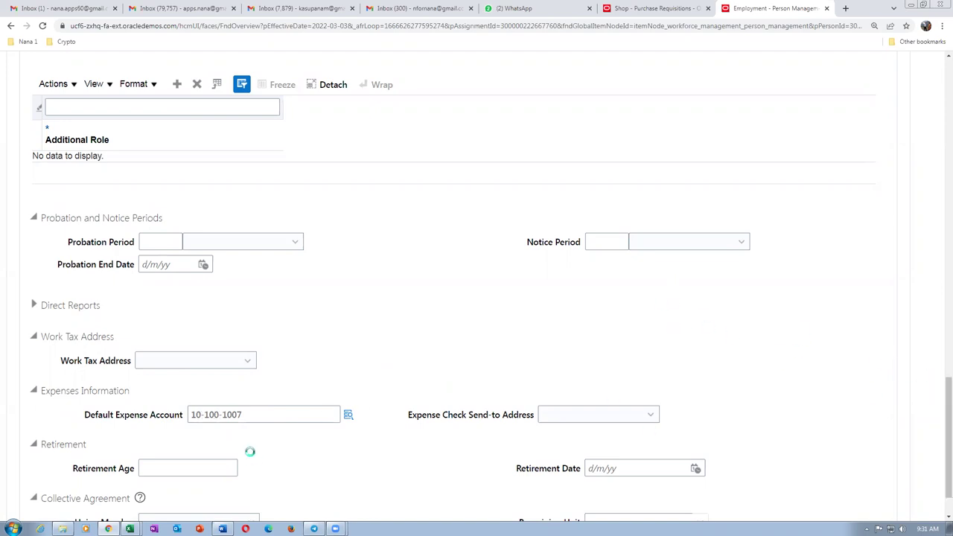
drag(939, 394, 940, 115)
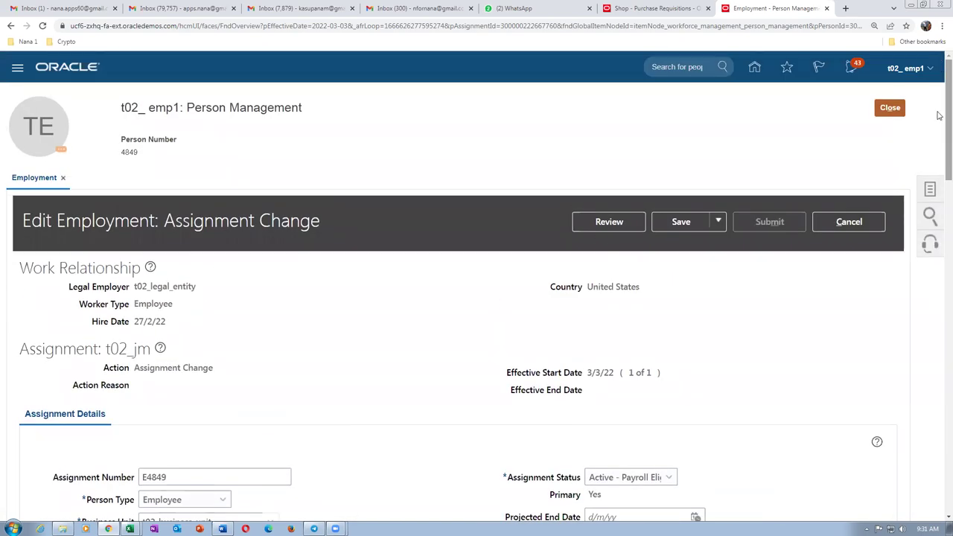
Review the Assignment Change, confirm Default Expense Account 10-100-1007, and submit it.
click(614, 223)
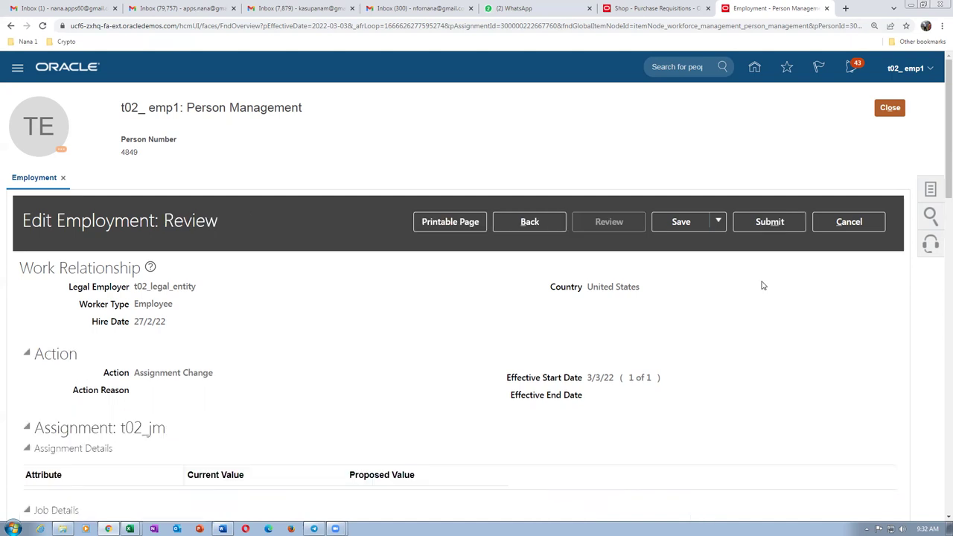
scroll(336, 296, down, 8)
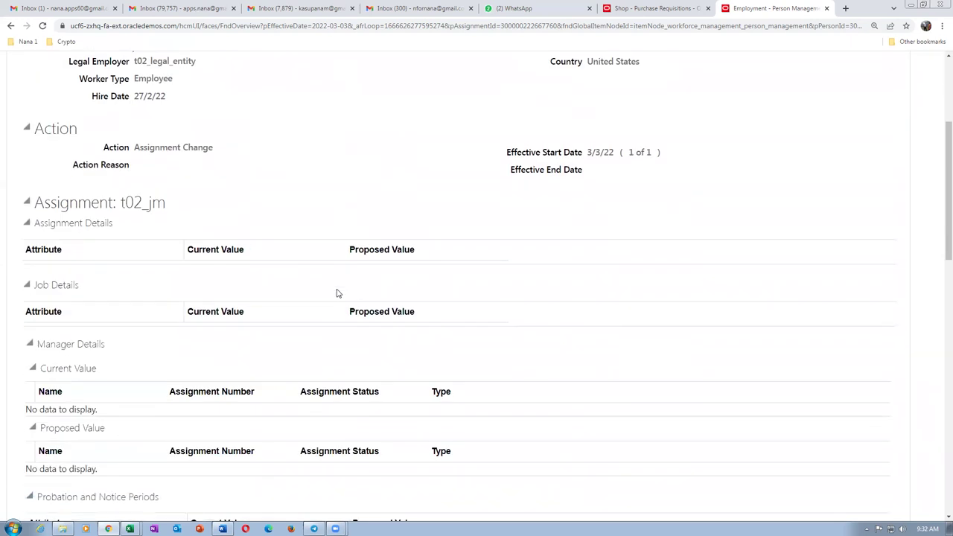
scroll(336, 291, down, 5)
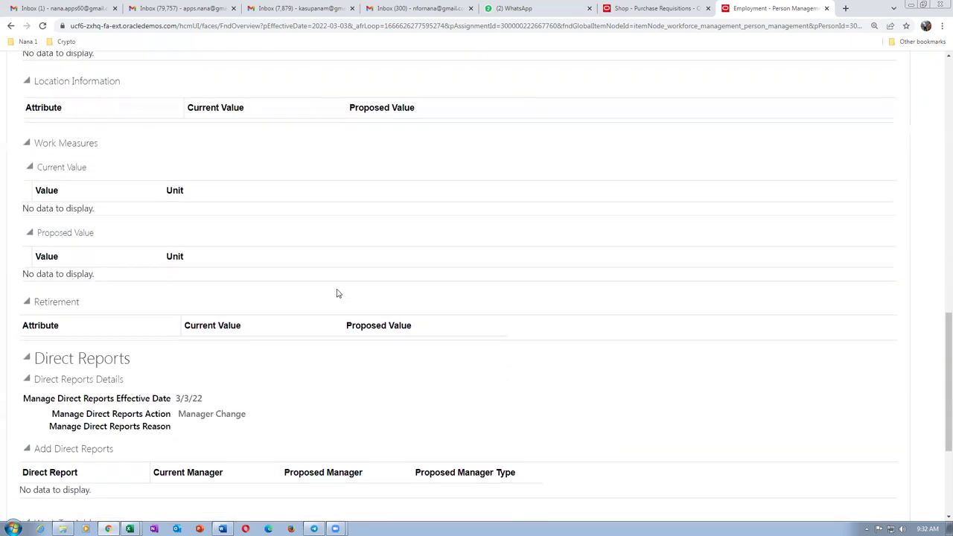
scroll(337, 293, down, 3)
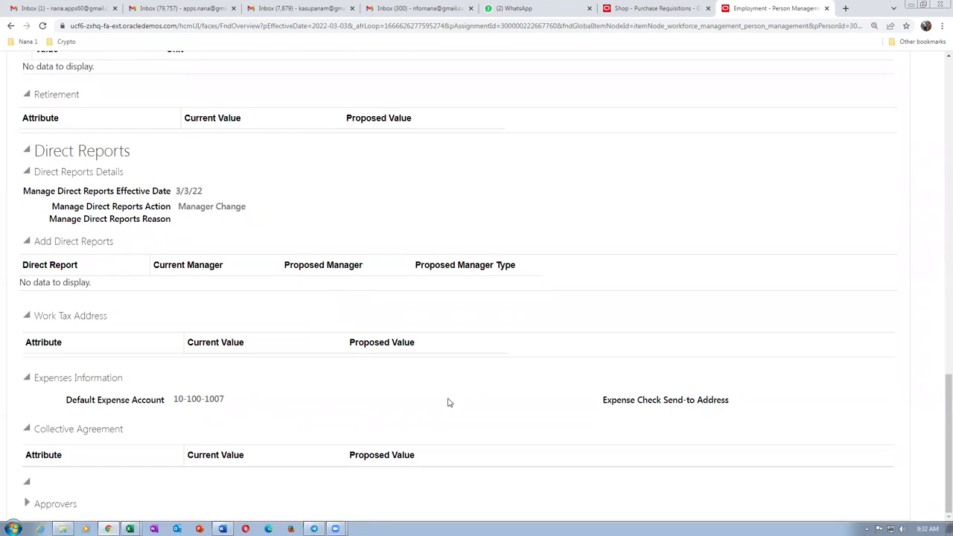
scroll(446, 400, up, 3)
scroll(346, 275, up, 15)
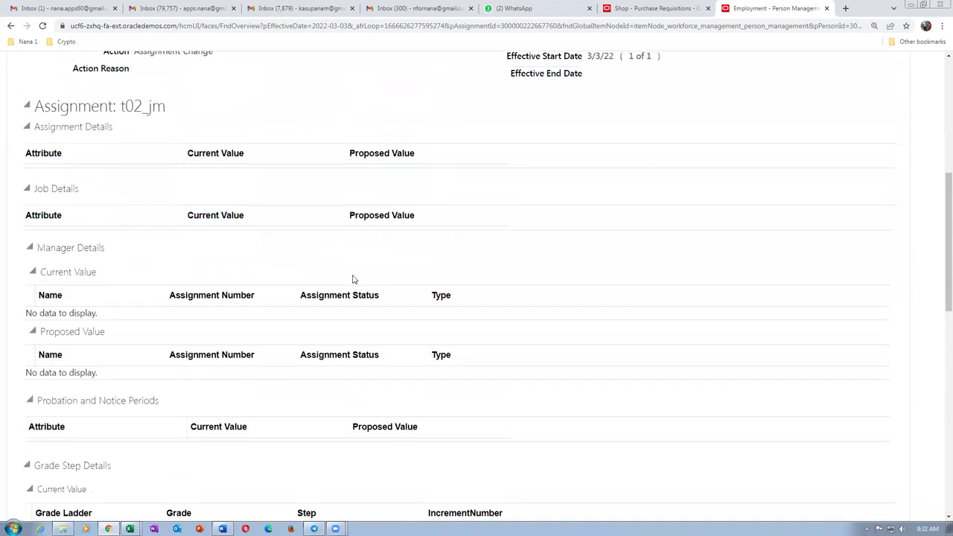
click(772, 199)
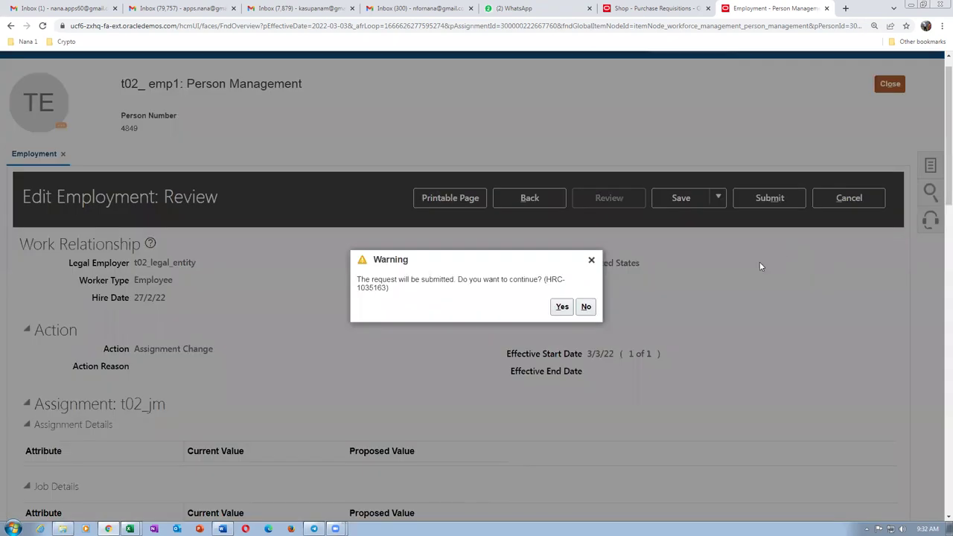
Confirm the submission, then return to the purchase requisition showing charge account 10-100-1006.
click(569, 301)
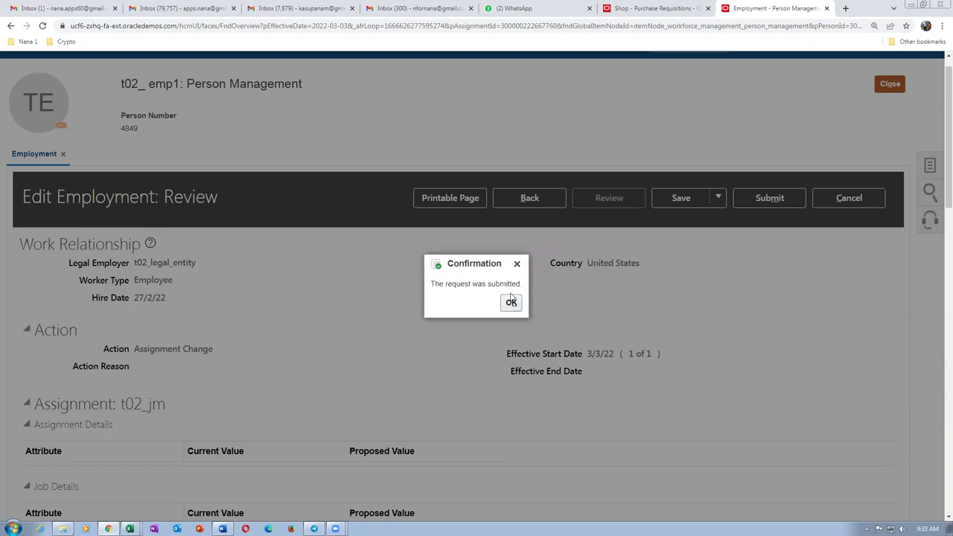
click(651, 9)
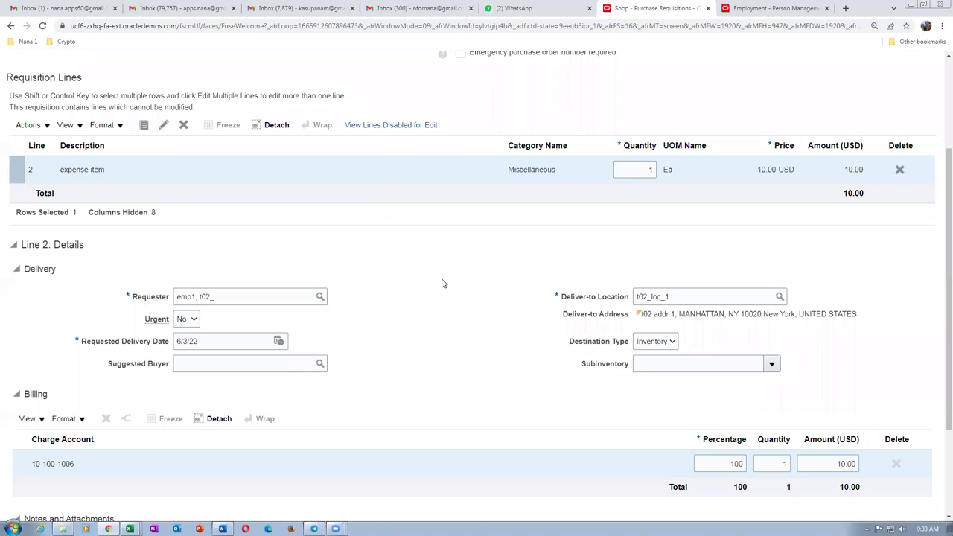
Delete requisition 1003's only line and go back to the Requisitions shopping page.
scroll(441, 283, up, 3)
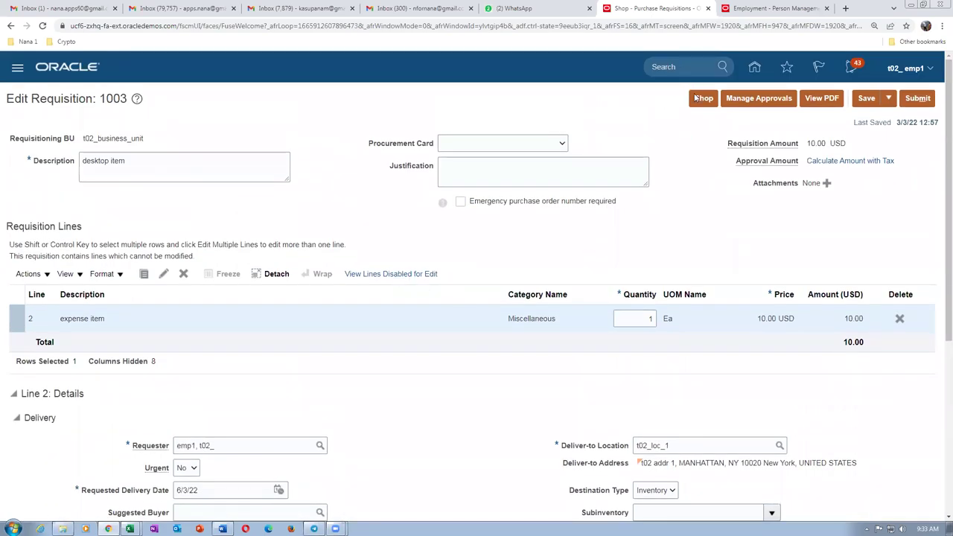
click(899, 320)
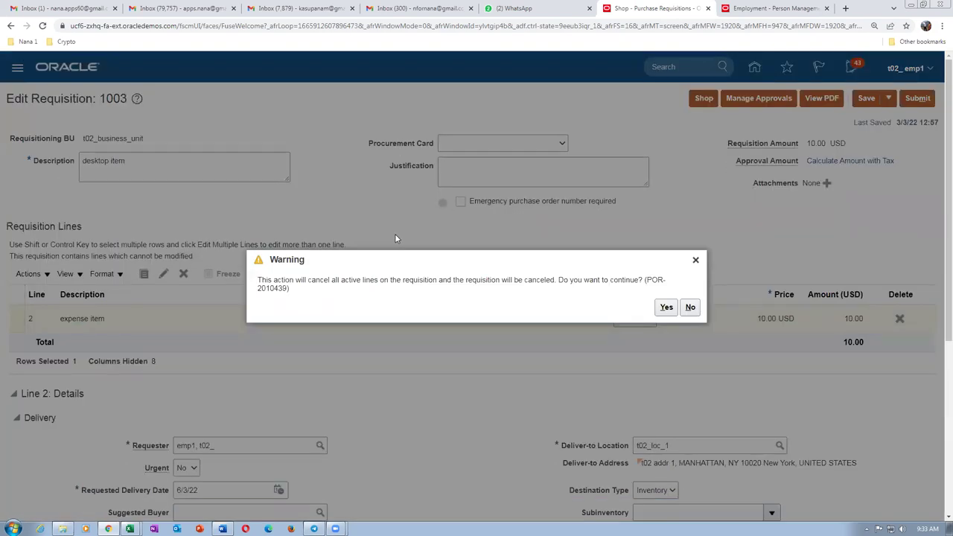
click(666, 307)
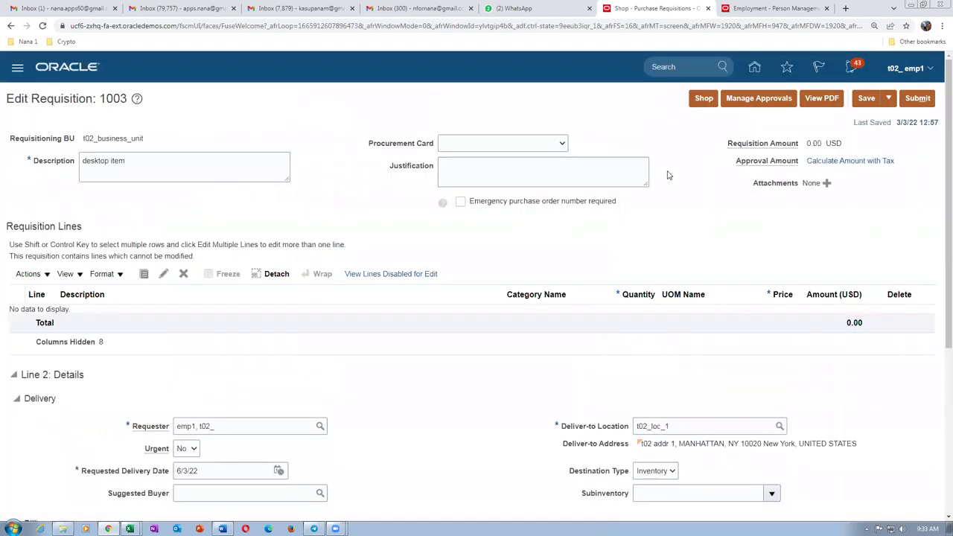
click(703, 98)
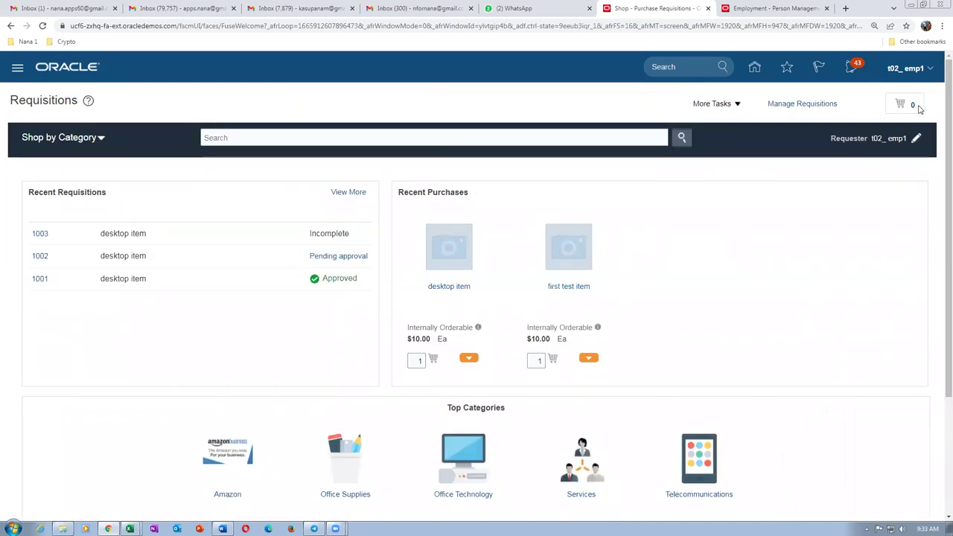
click(713, 103)
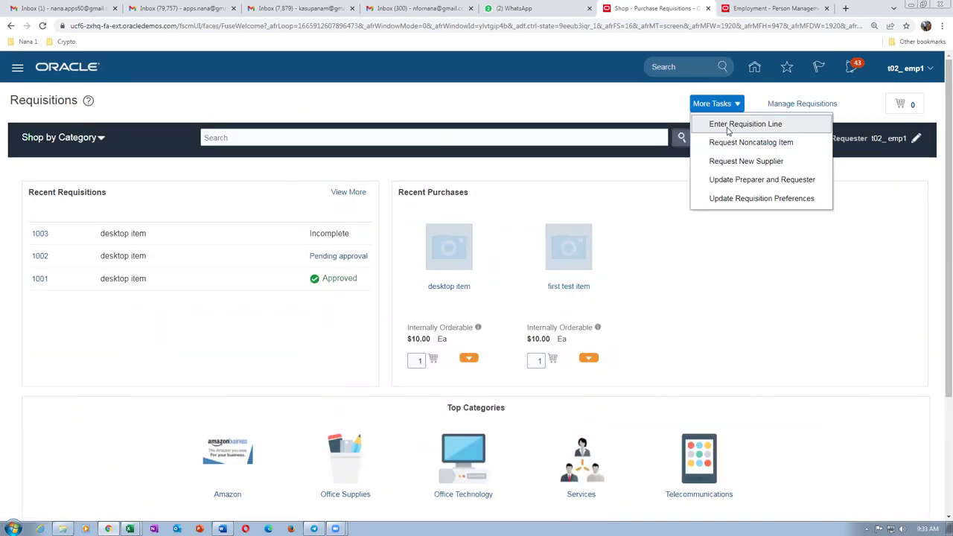
Start a new requisition line with line type Fixed Price Services.
click(728, 125)
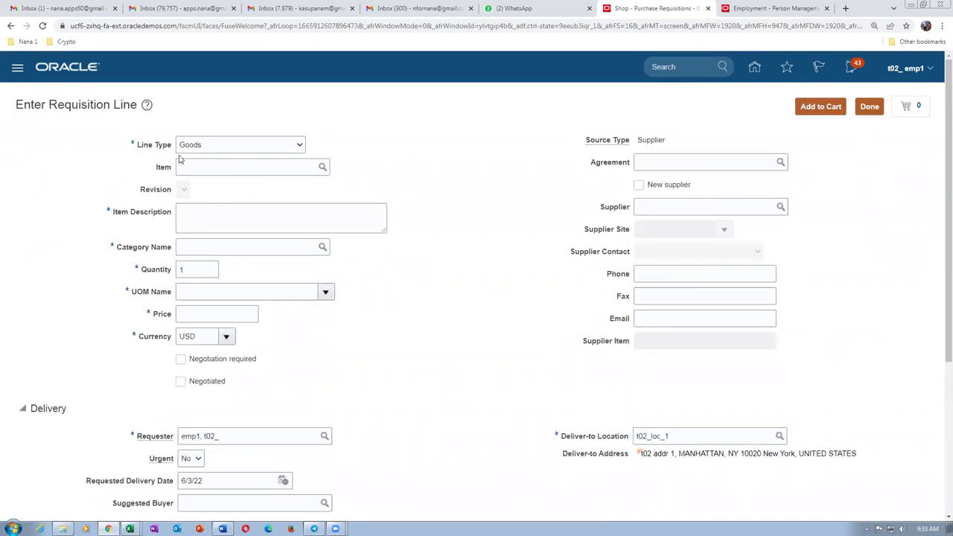
click(225, 148)
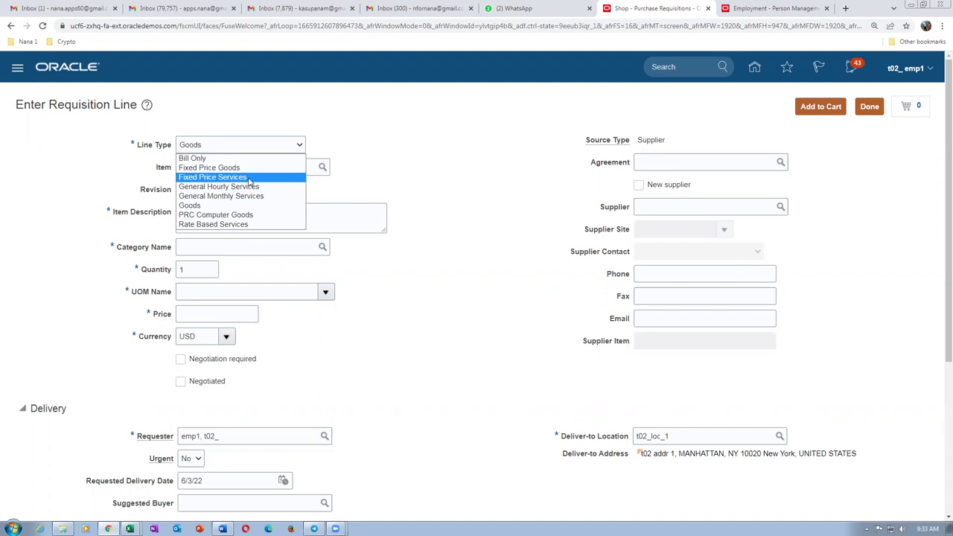
click(223, 177)
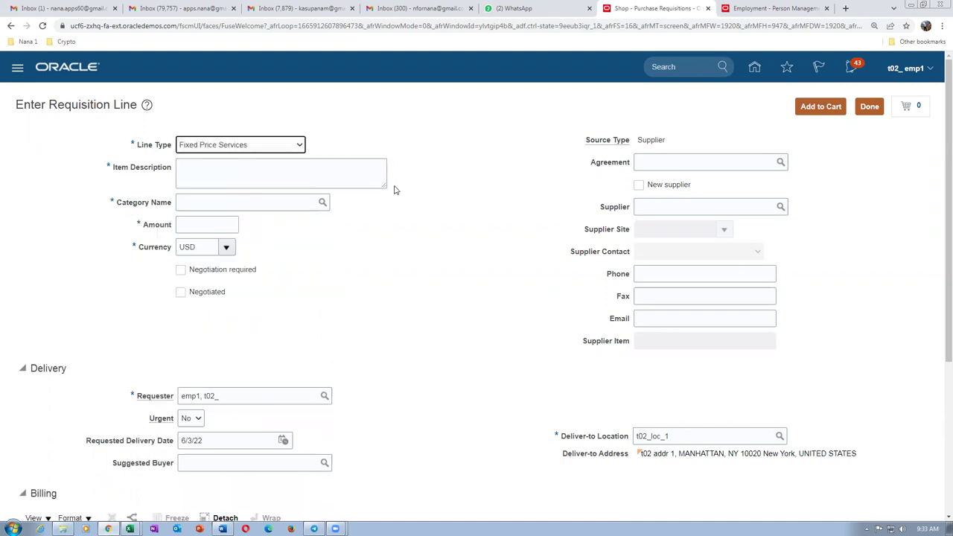
Give the line description 'Cable laying for 2 KM', category t02 desktop, amount 100.00.
click(207, 170)
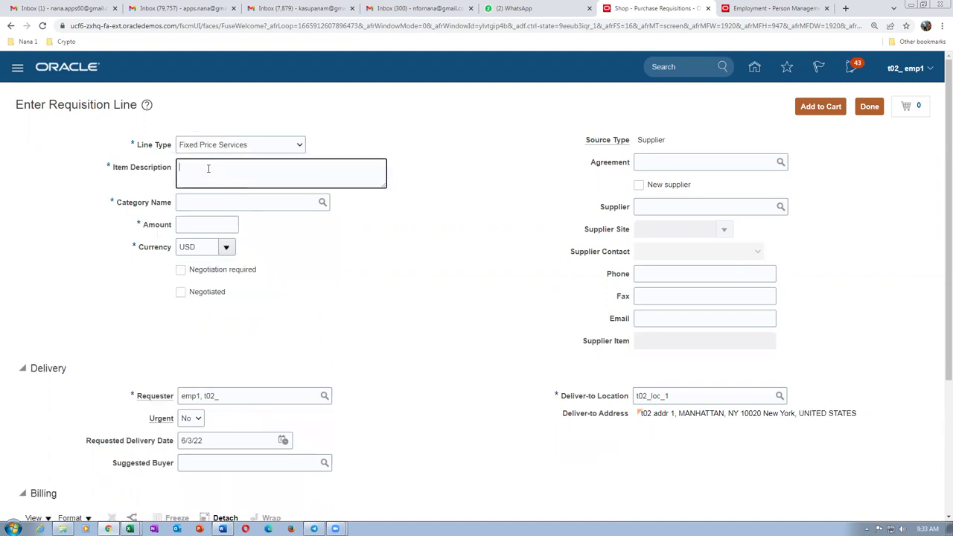
text(Cable laying for 2 KM)
click(203, 205)
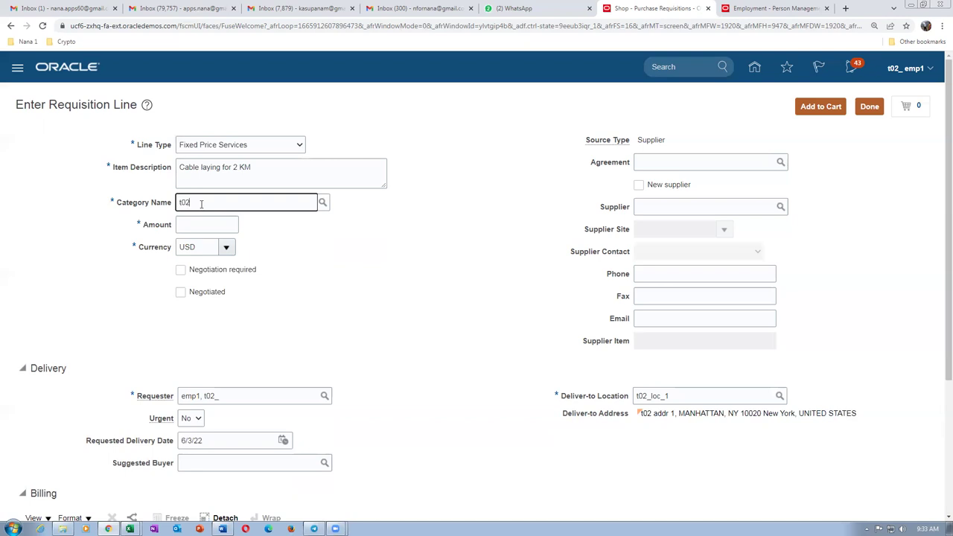
click(228, 223)
click(209, 227)
text(100.00)
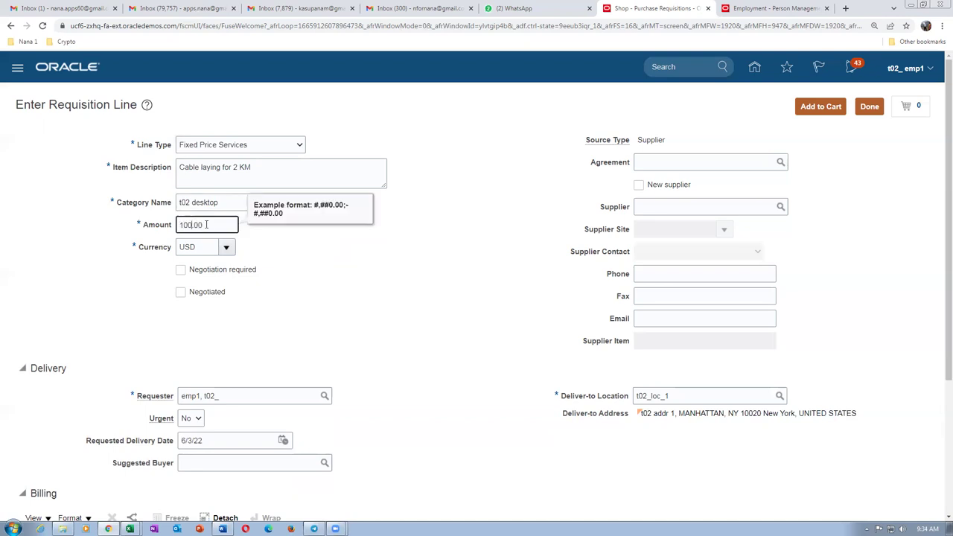
key(Tab)
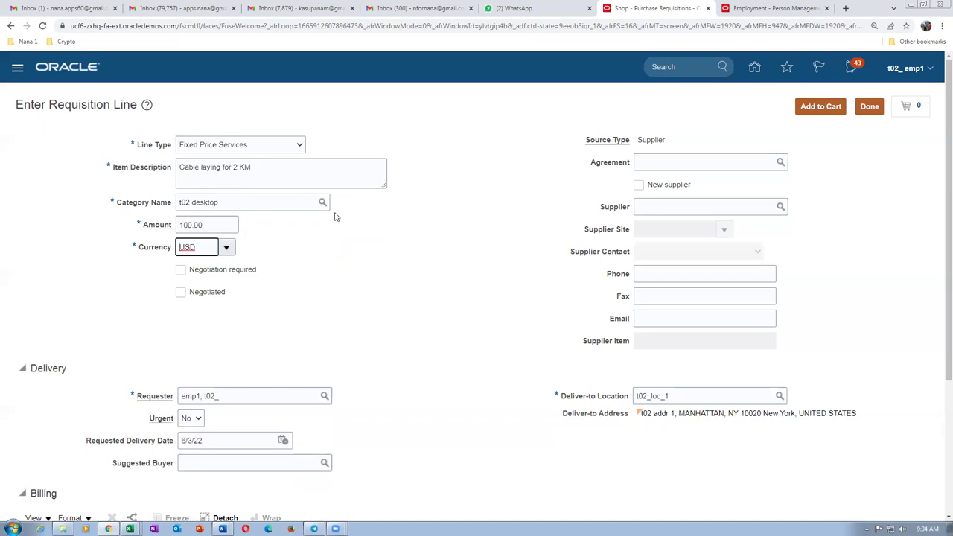
scroll(327, 241, down, 2)
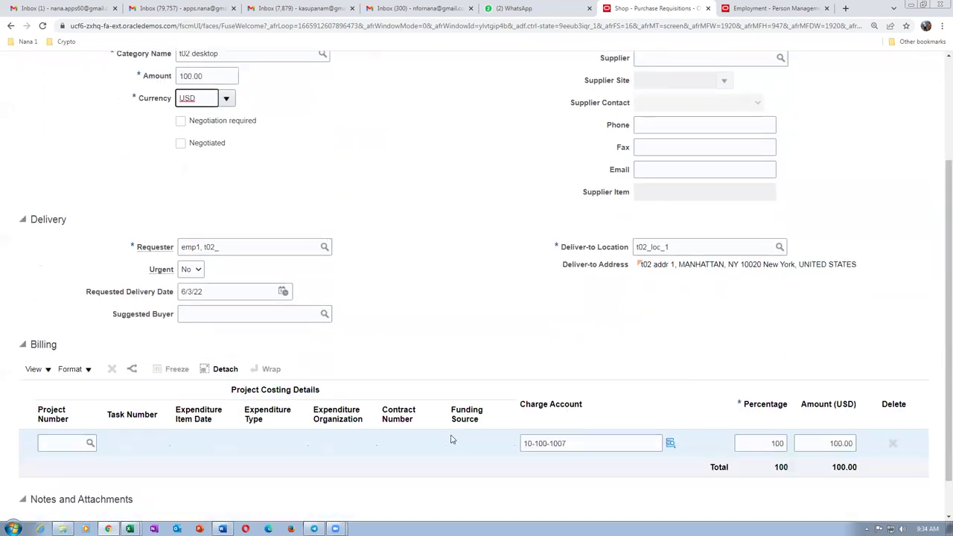
click(577, 444)
key(alt+Tab)
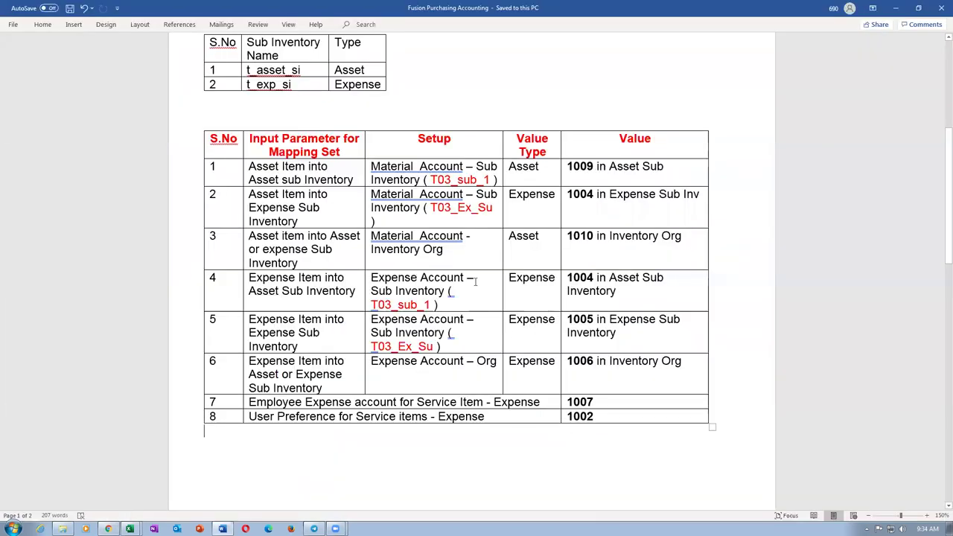
drag(285, 190, 669, 372)
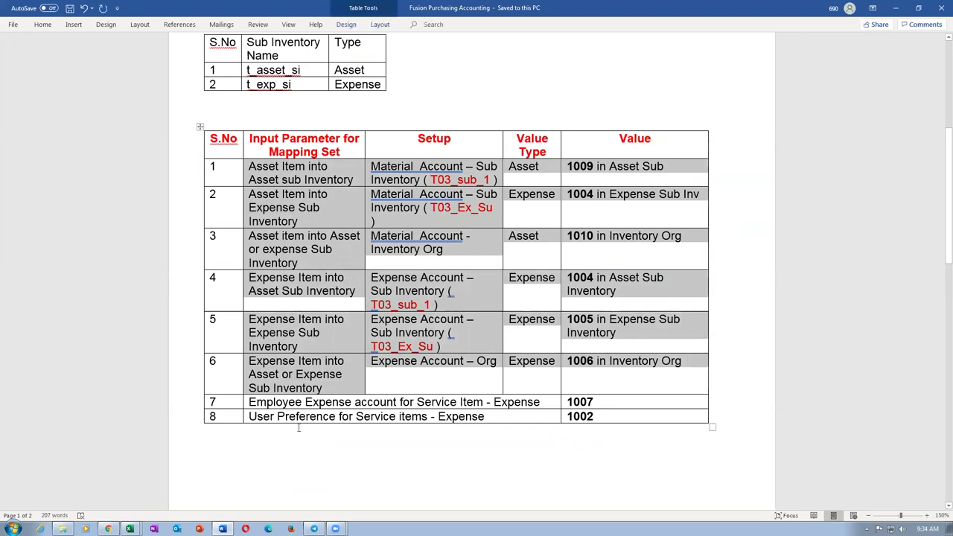
drag(282, 402, 612, 408)
click(613, 408)
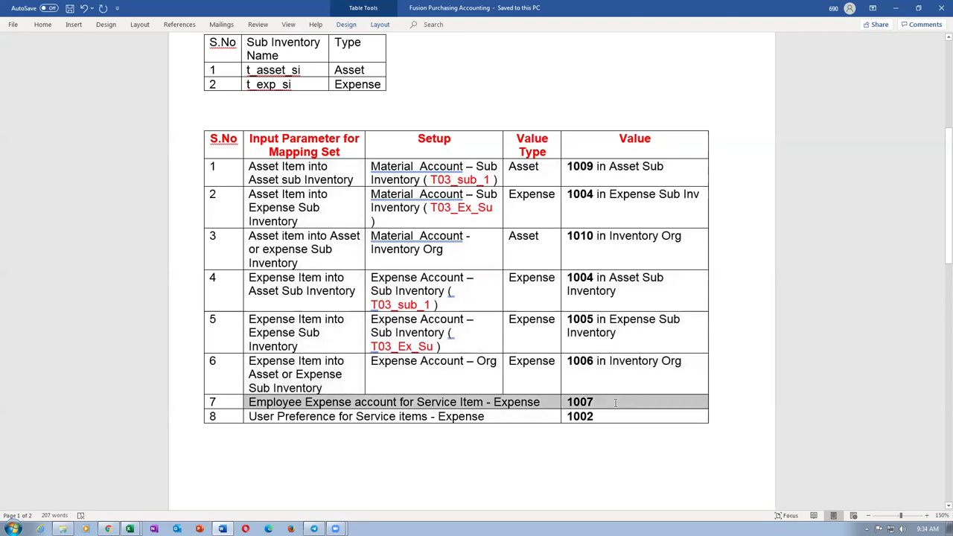
key(alt+space)
key(Escape)
key(alt+Tab)
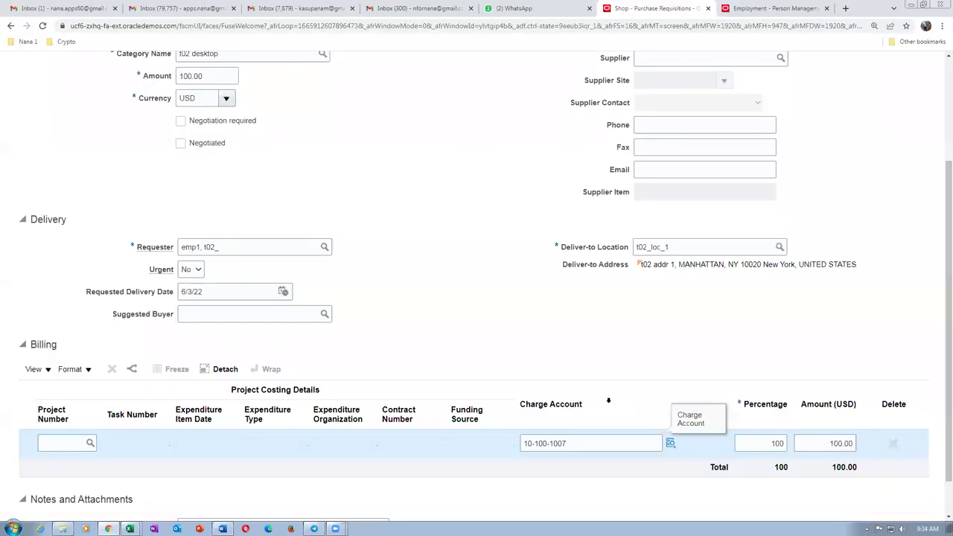
scroll(294, 126, up, 2)
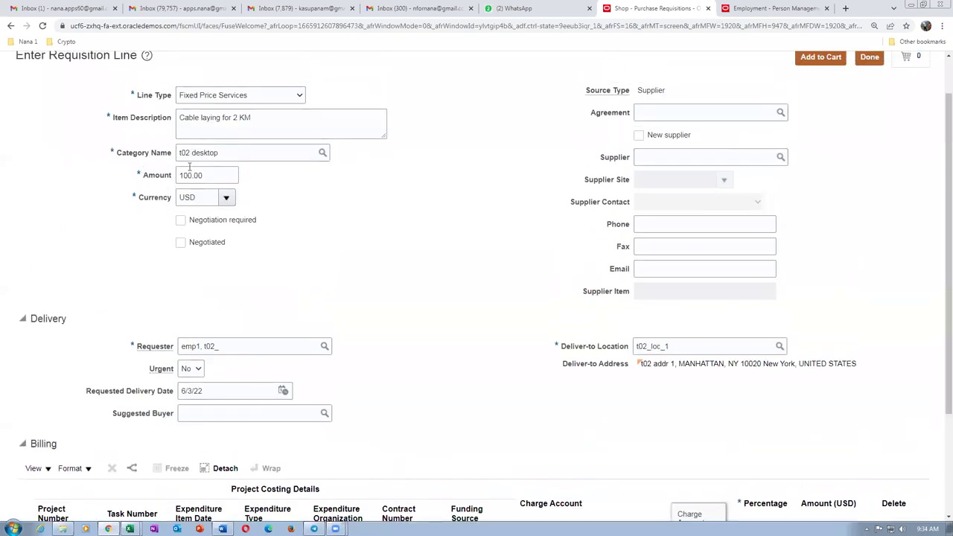
scroll(459, 391, down, 3)
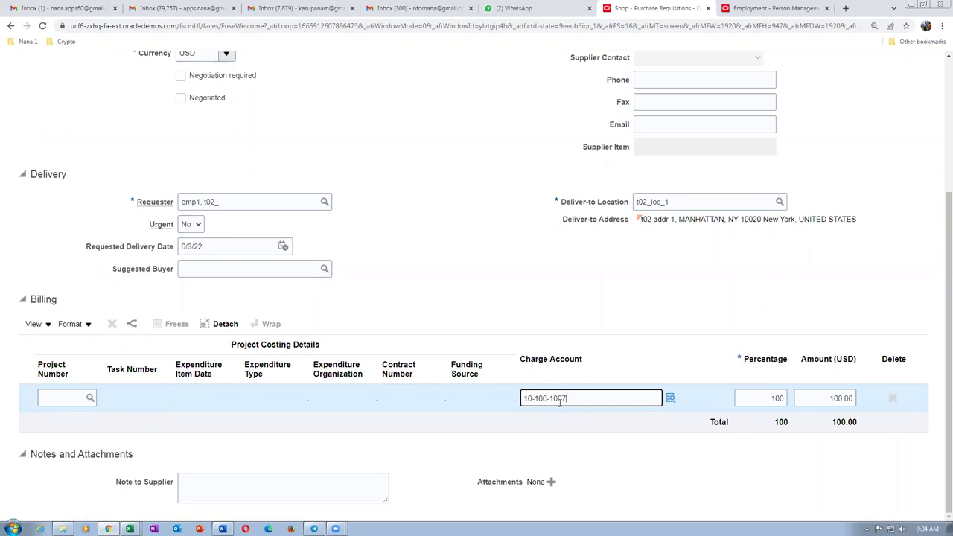
click(481, 279)
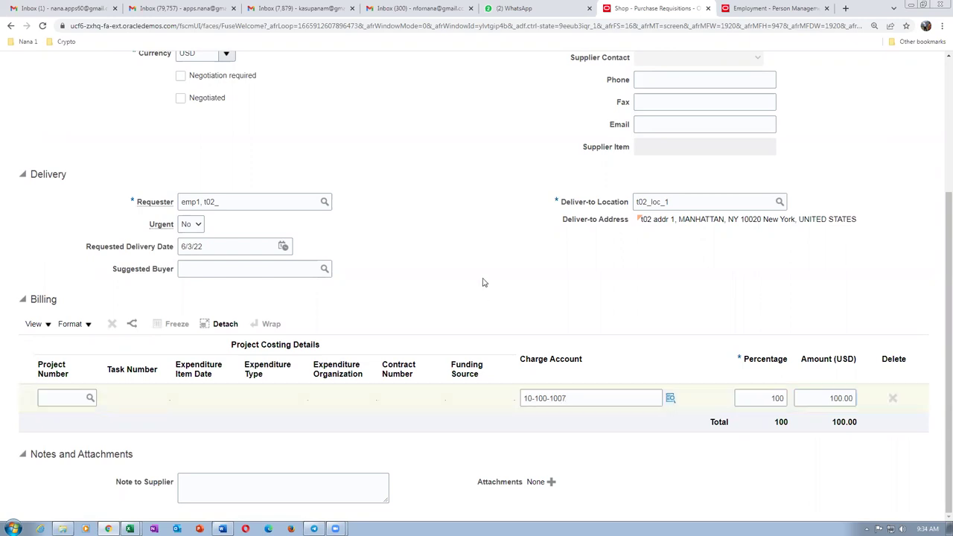
key(alt+Tab)
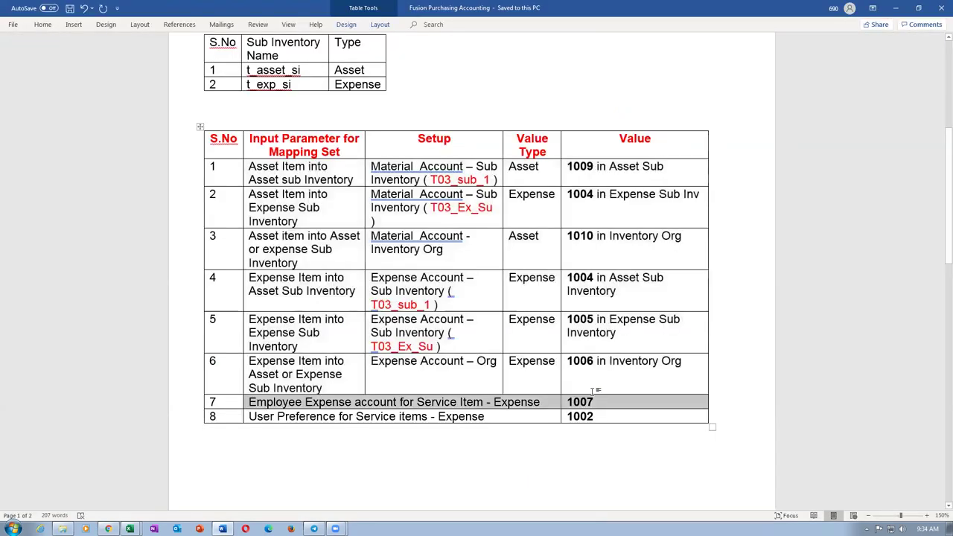
drag(287, 165, 621, 362)
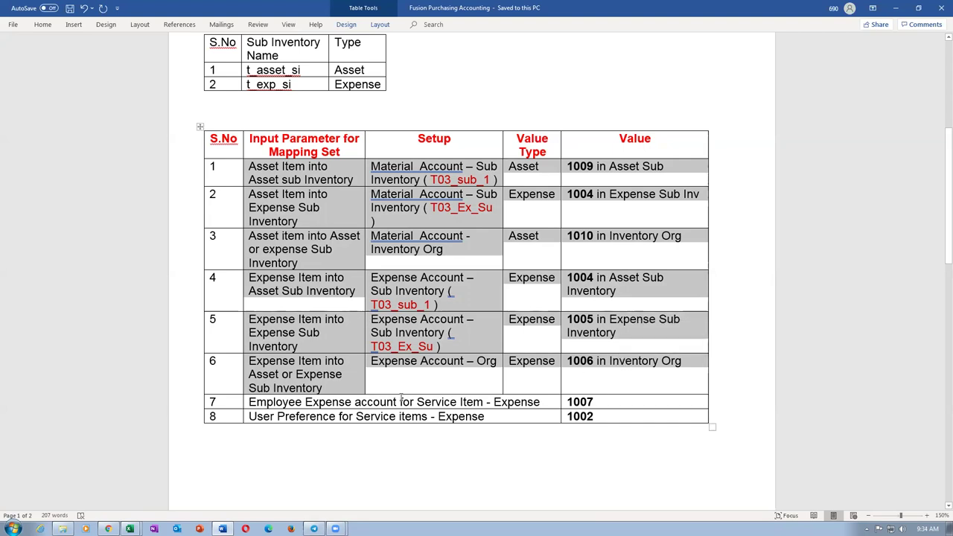
click(300, 402)
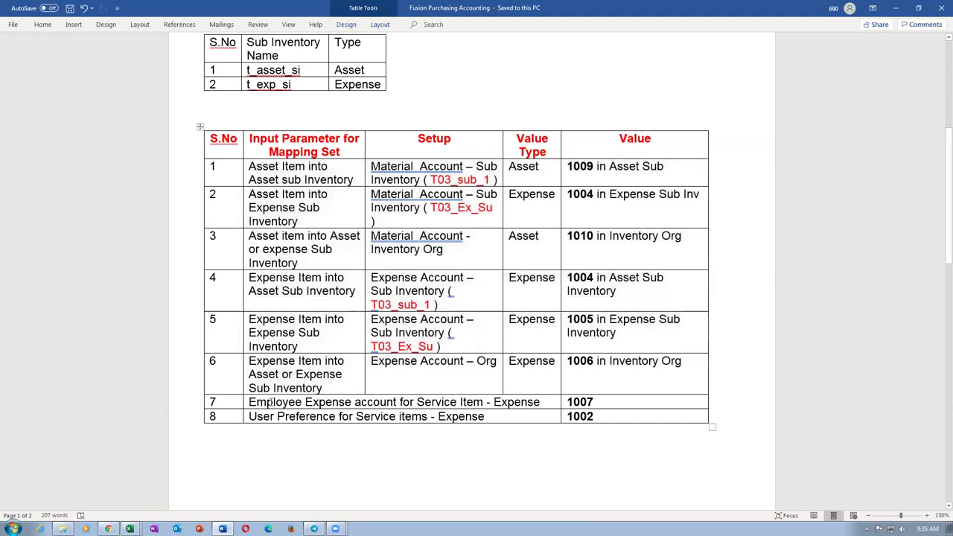
drag(272, 401, 605, 401)
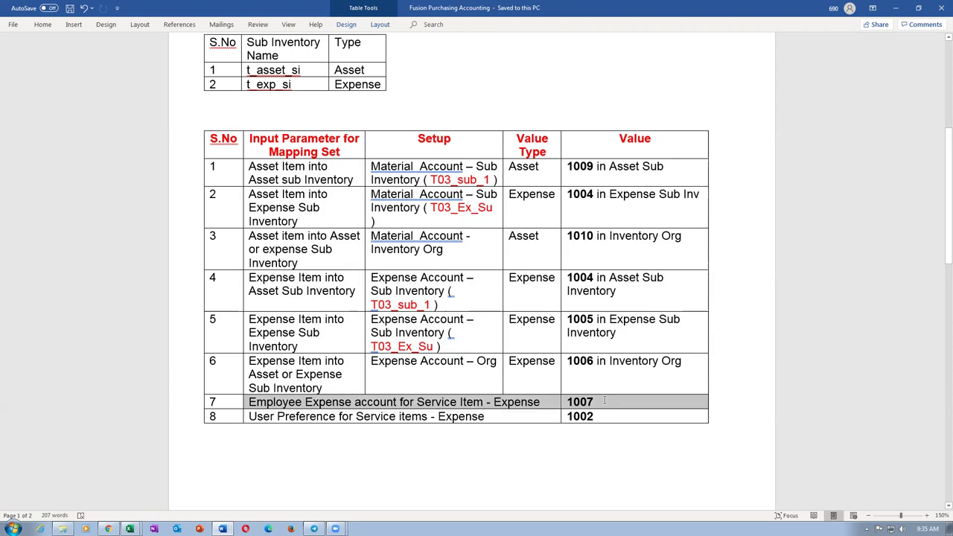
click(398, 416)
drag(305, 416, 598, 421)
drag(395, 402, 615, 401)
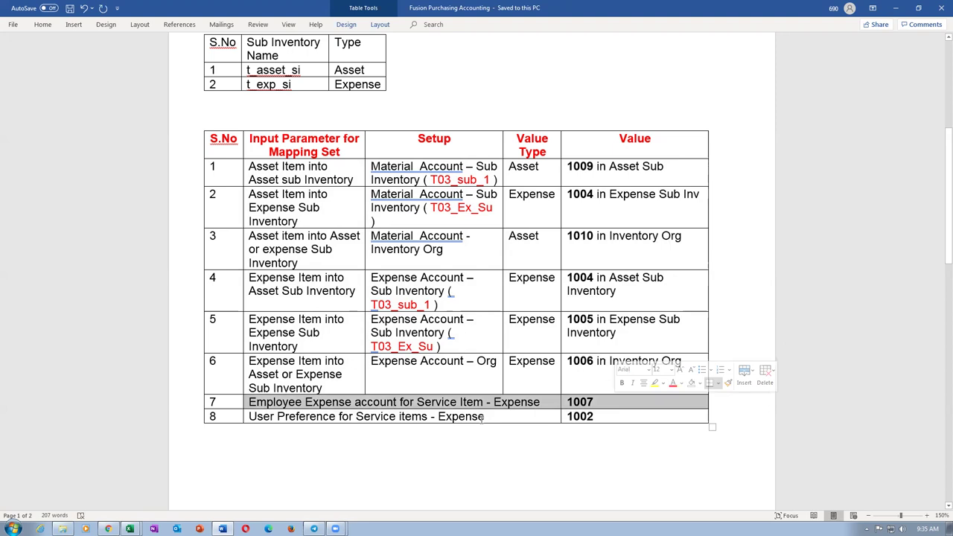
click(483, 418)
key(alt+Tab)
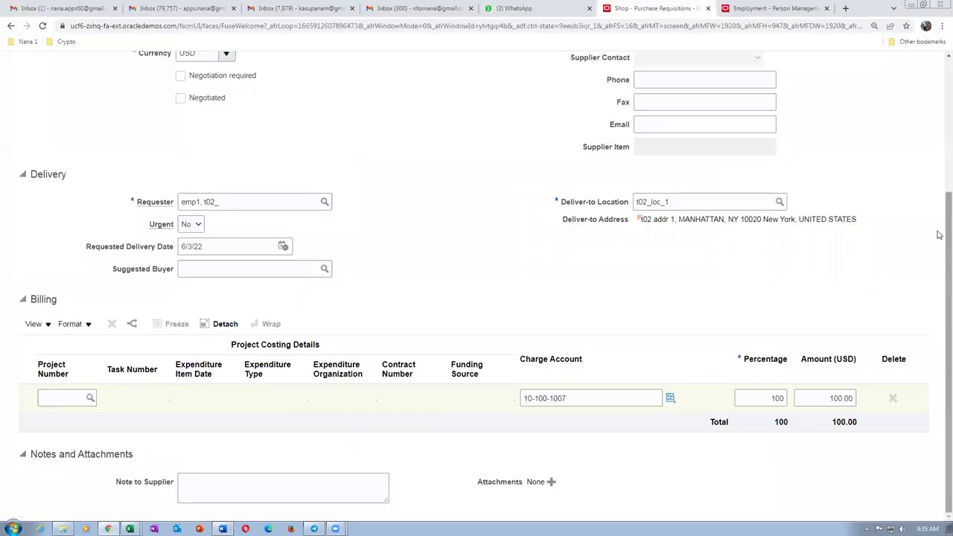
scroll(938, 234, up, 3)
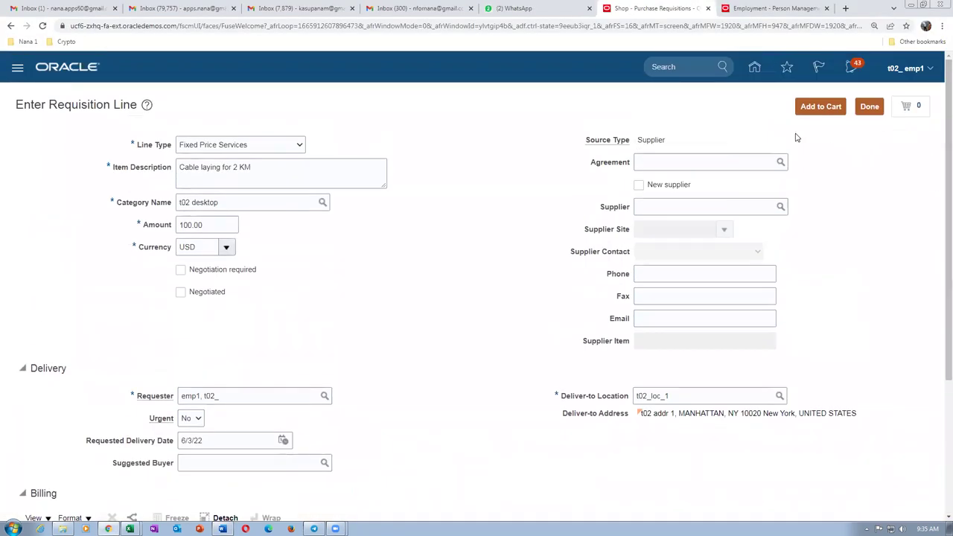
Save favorite charge account 'Mech dept expense account' as 10-100-1002 in requisition preferences.
click(881, 109)
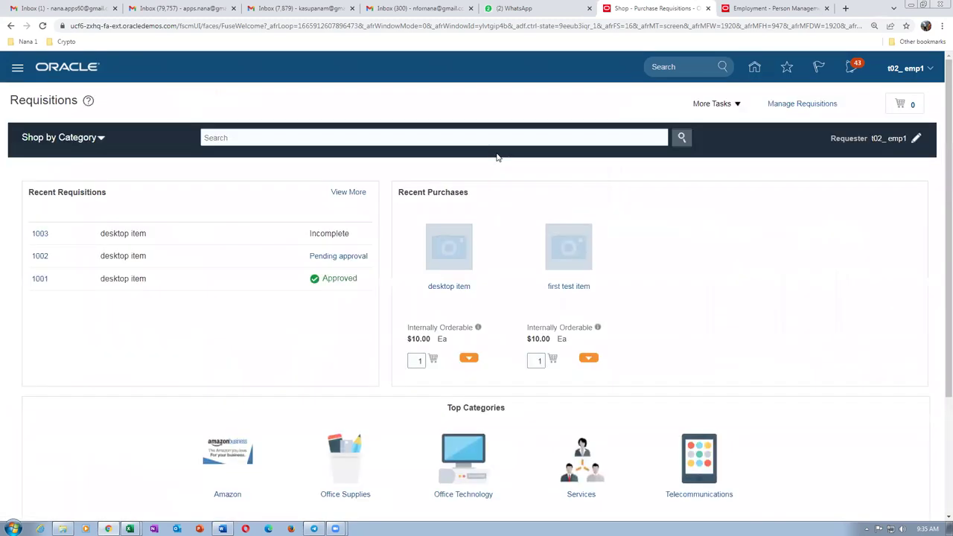
click(720, 106)
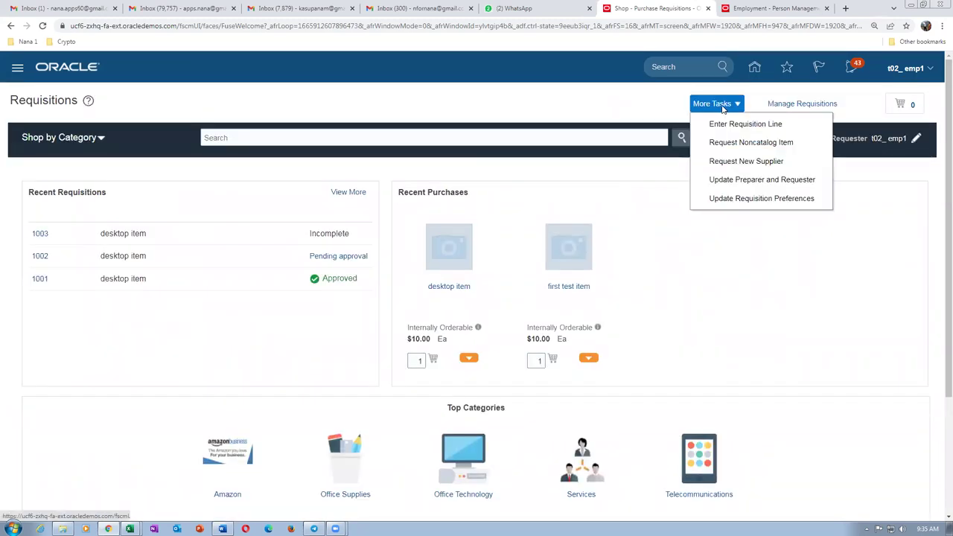
click(750, 200)
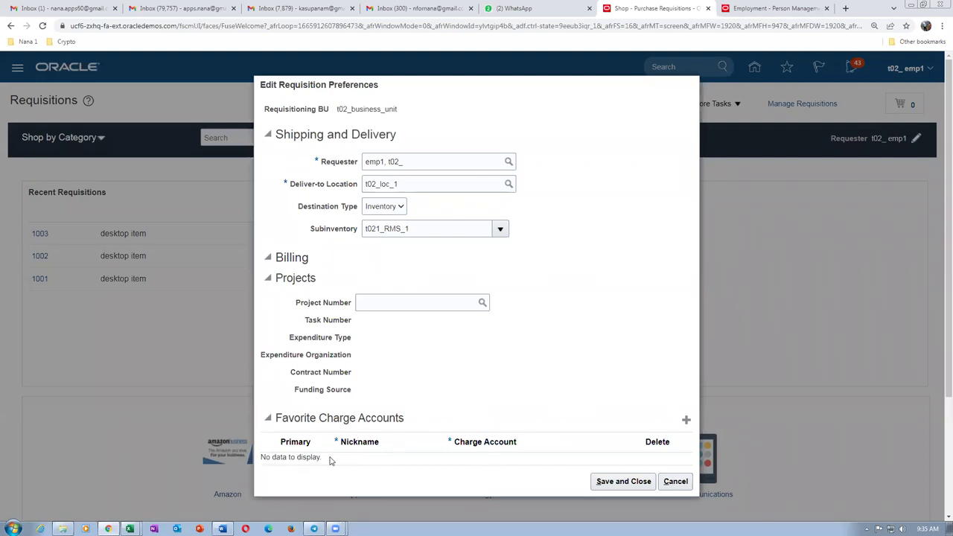
click(686, 420)
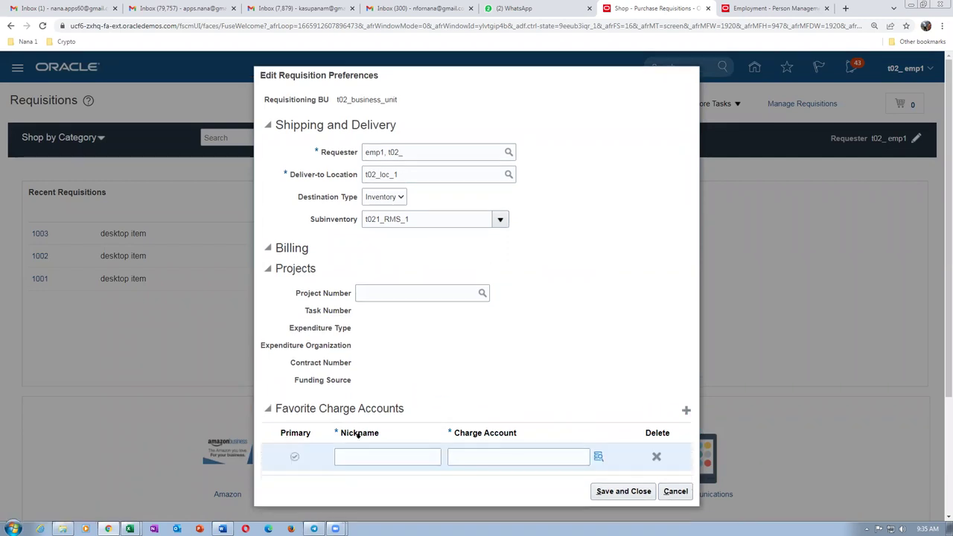
click(369, 455)
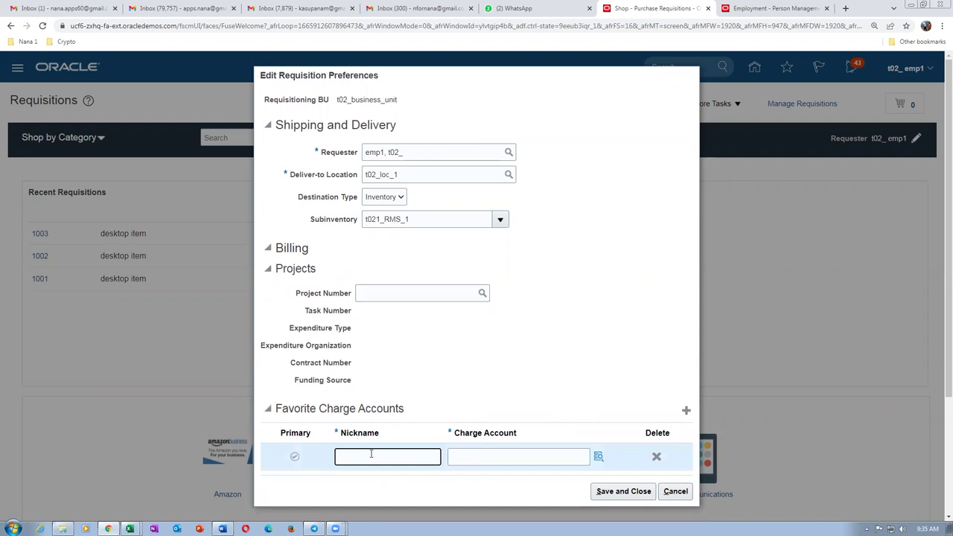
text(Mech dept expense account)
click(469, 455)
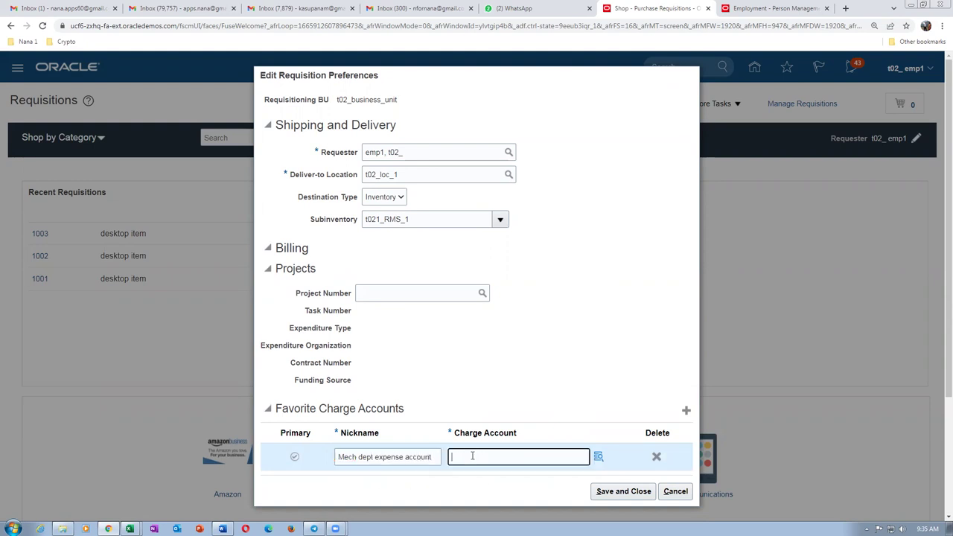
text(10-100-1002)
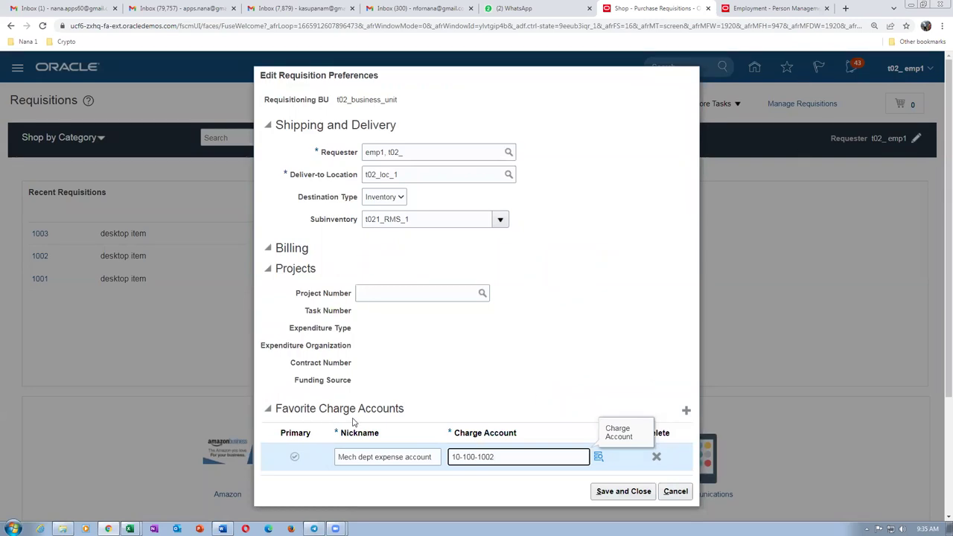
click(623, 492)
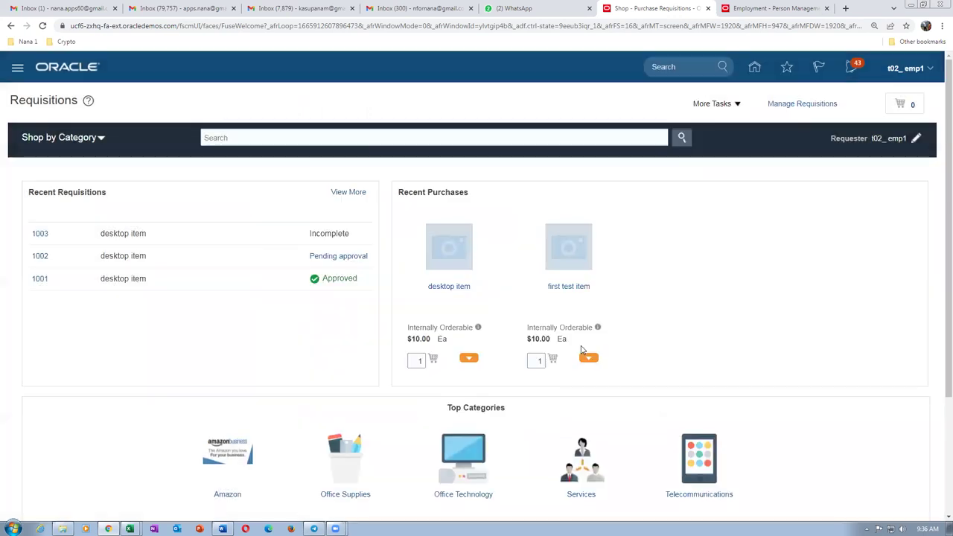
Recheck the saved preferences, cancel out, and start a new requisition line.
click(712, 104)
click(733, 200)
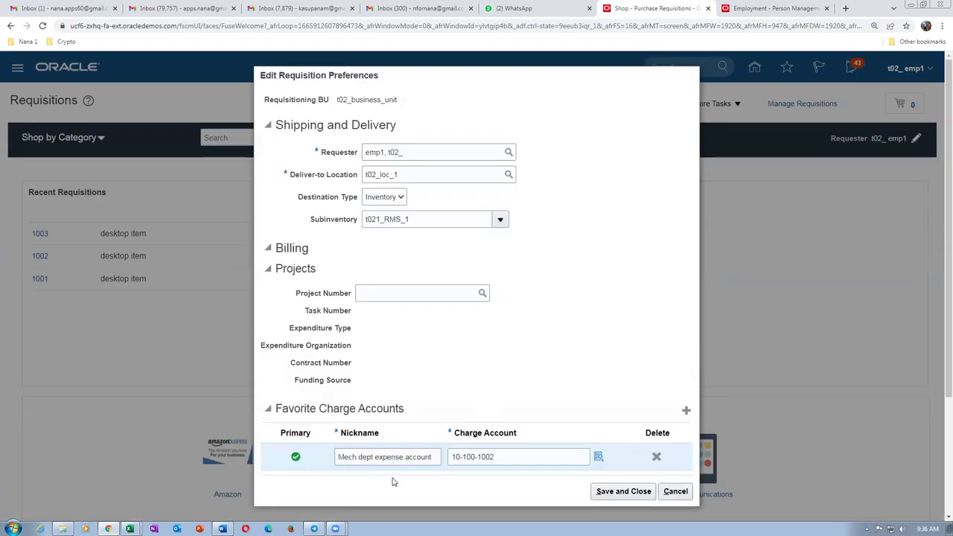
click(679, 492)
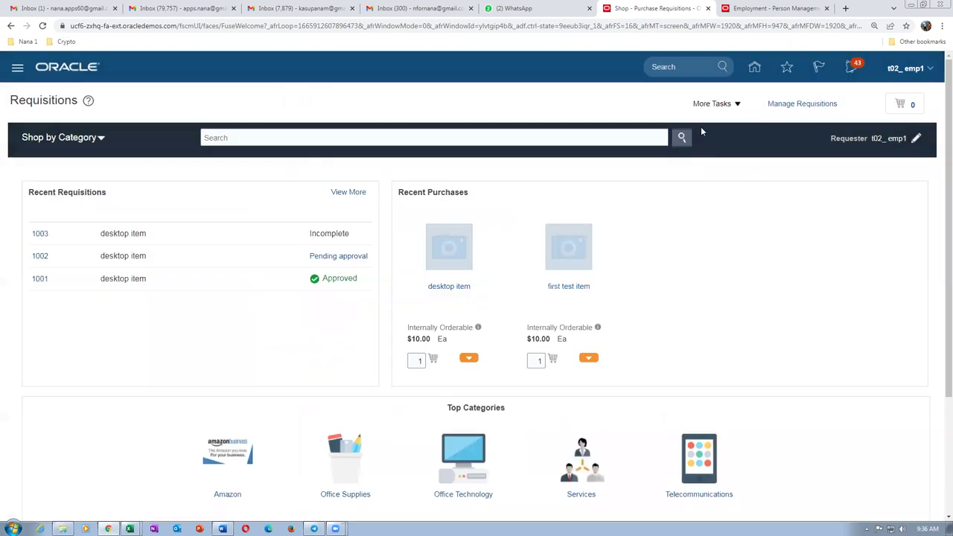
click(713, 103)
click(721, 127)
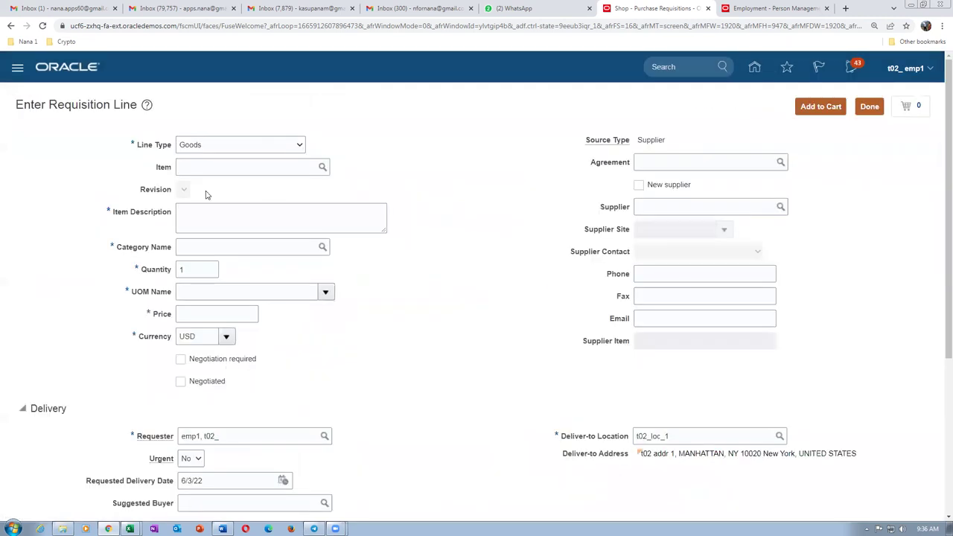
Make the new line Fixed Price Services with item description 'vhvghghv'.
click(215, 144)
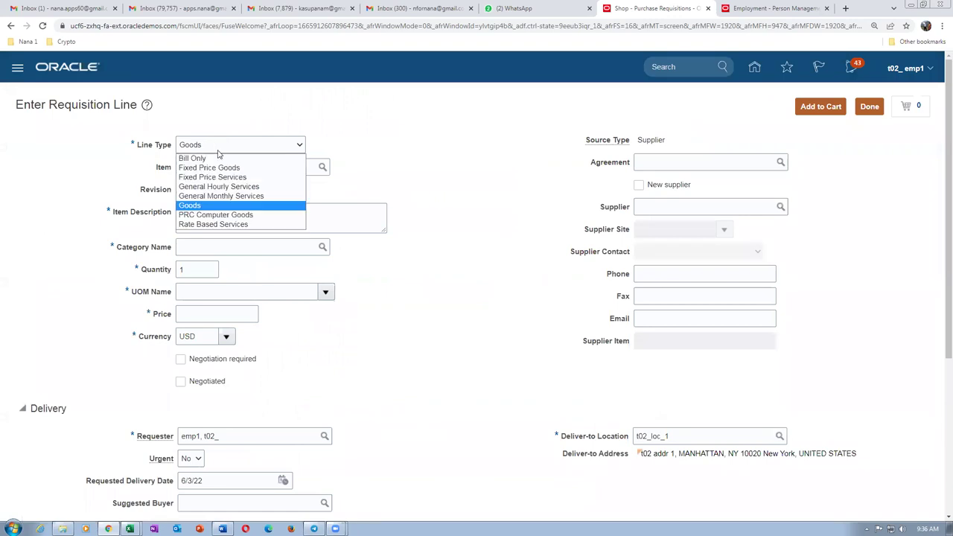
click(221, 179)
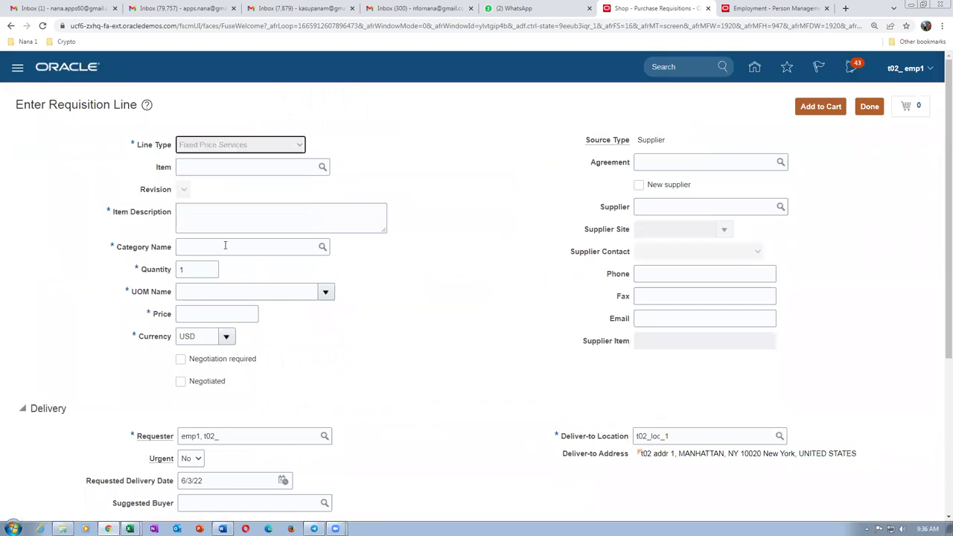
click(224, 177)
text(vhvghghv)
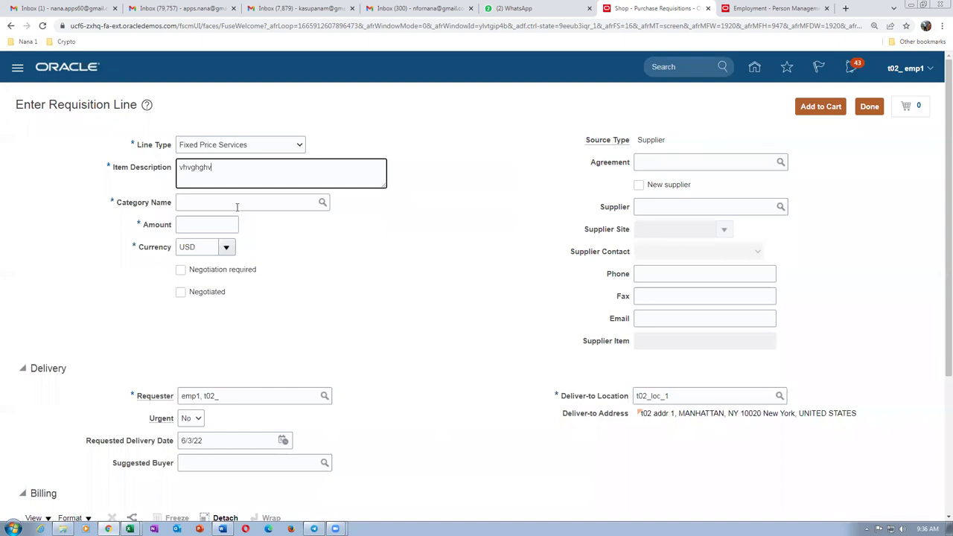
Set category t02 desktop after dismissing an error, and enter amount 454,654.00.
click(235, 203)
key(Tab)
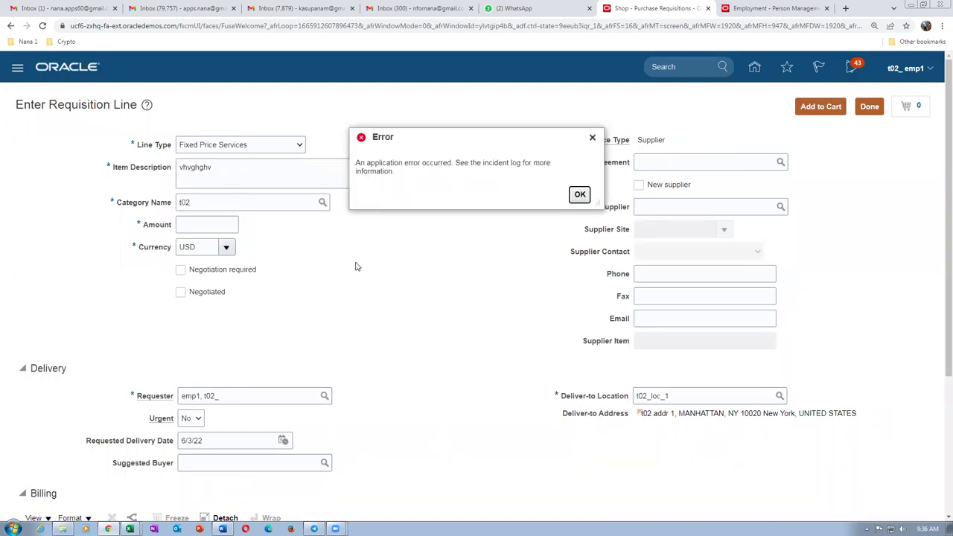
click(571, 198)
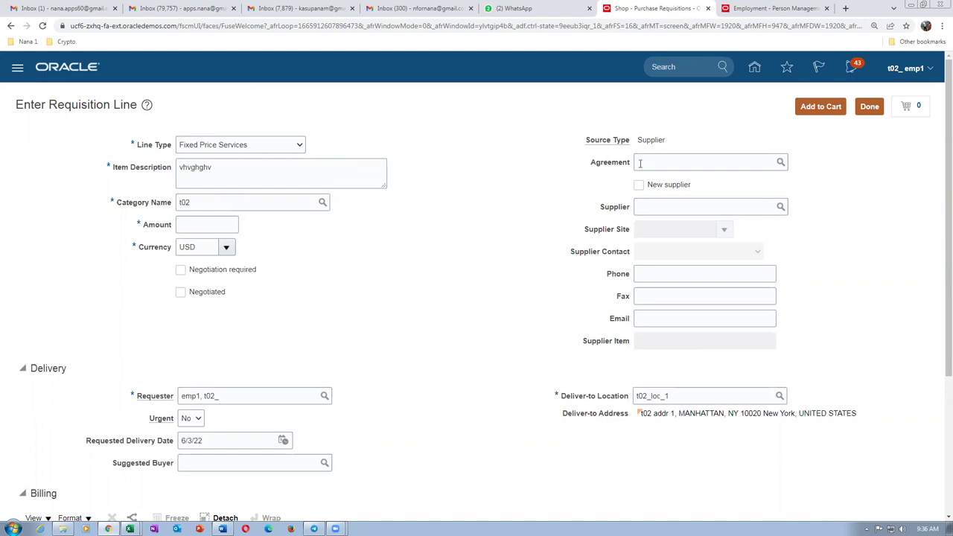
click(254, 204)
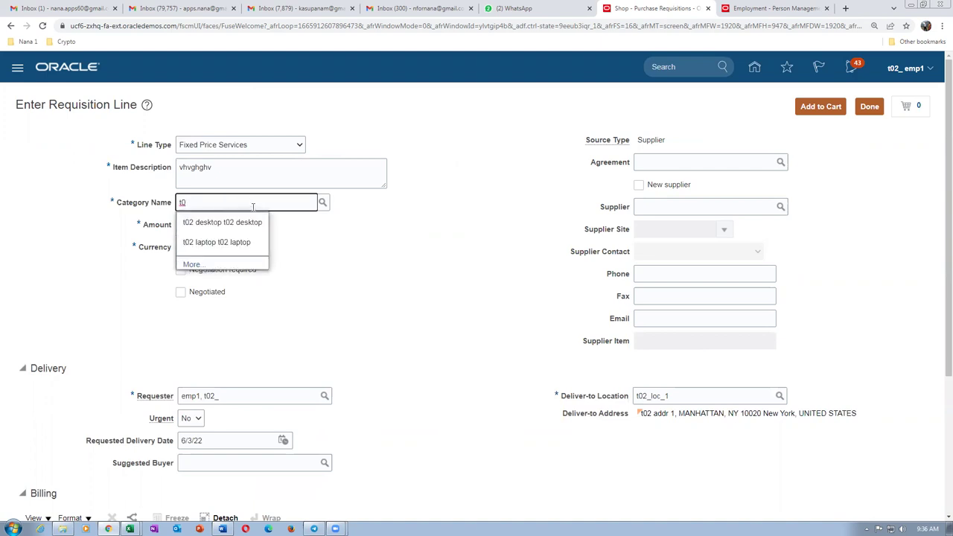
click(242, 223)
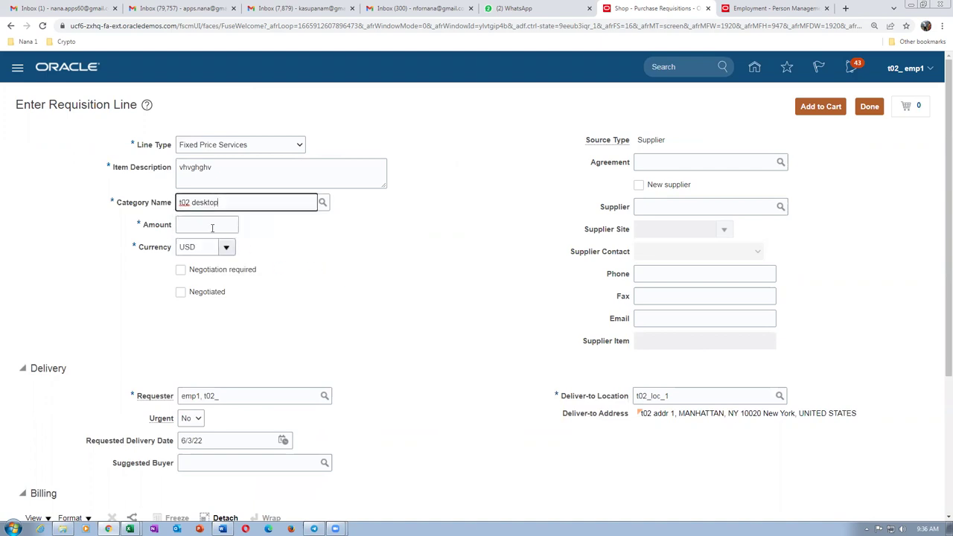
click(212, 225)
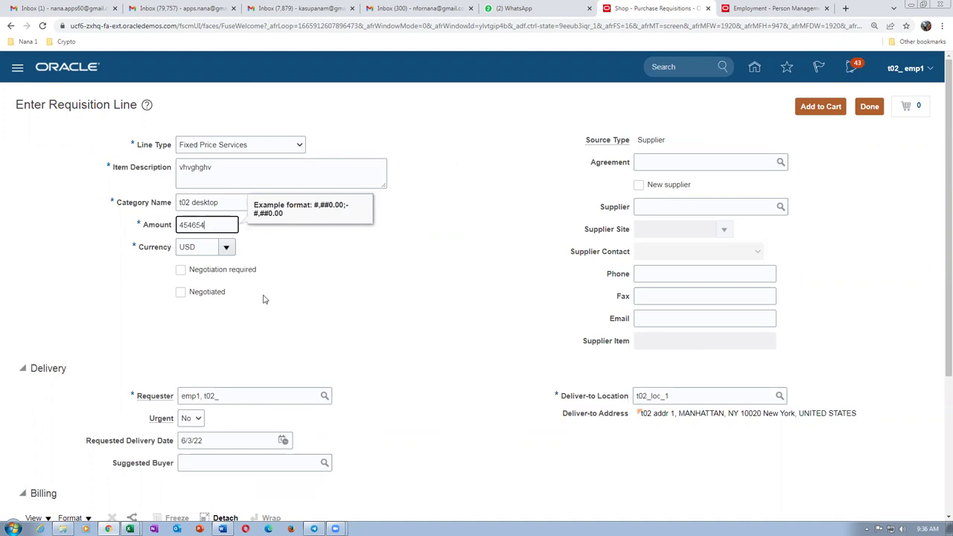
key(Tab)
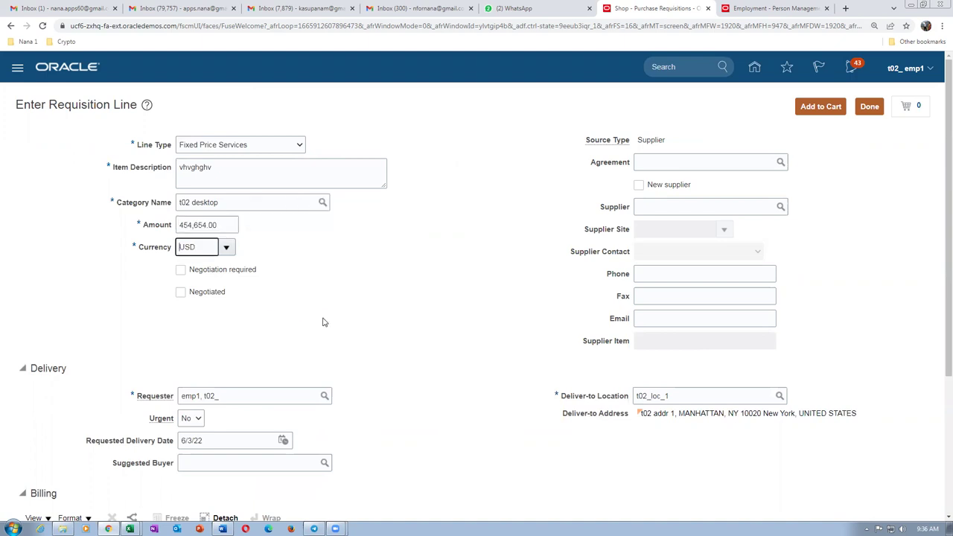
scroll(323, 322, down, 3)
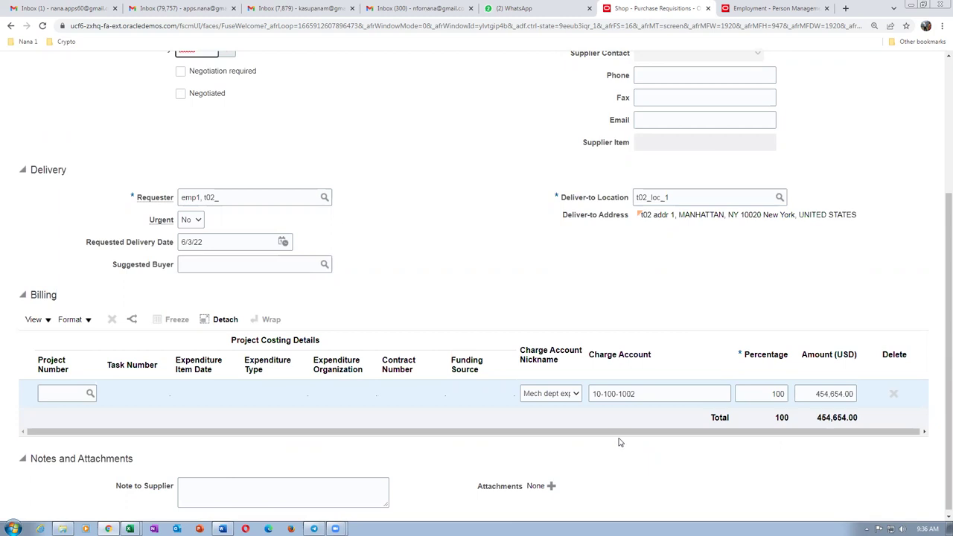
Compare billing charge account 10-100-1002 against the mapping document's user-preference row.
key(alt+Tab)
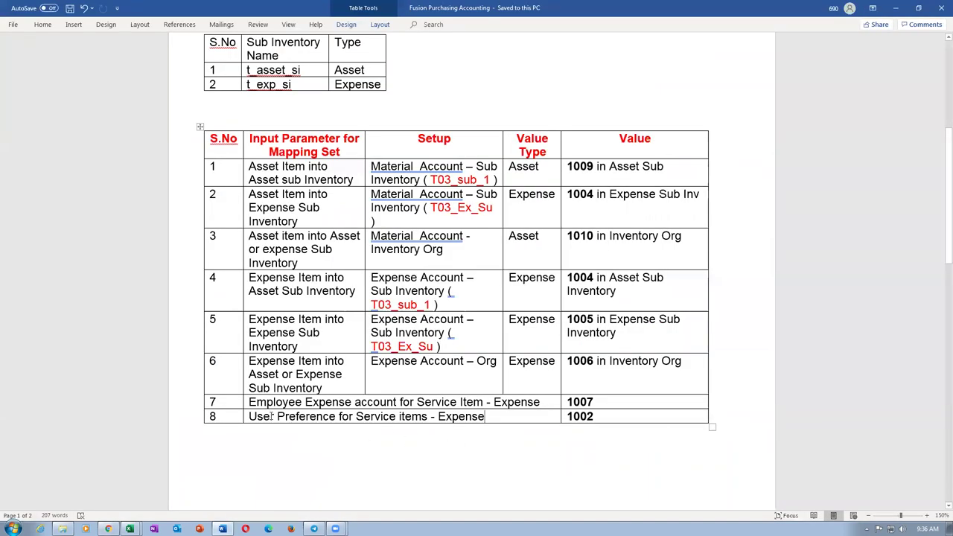
drag(271, 416, 468, 428)
mouse_move(417, 402)
mouse_down()
mouse_move(569, 389)
mouse_move(590, 418)
mouse_up()
click(570, 402)
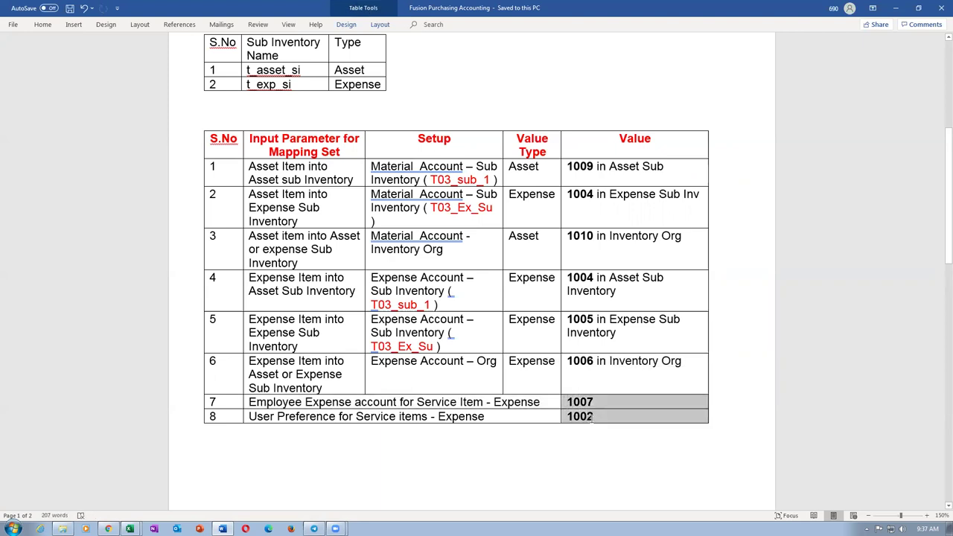
key(alt+Tab)
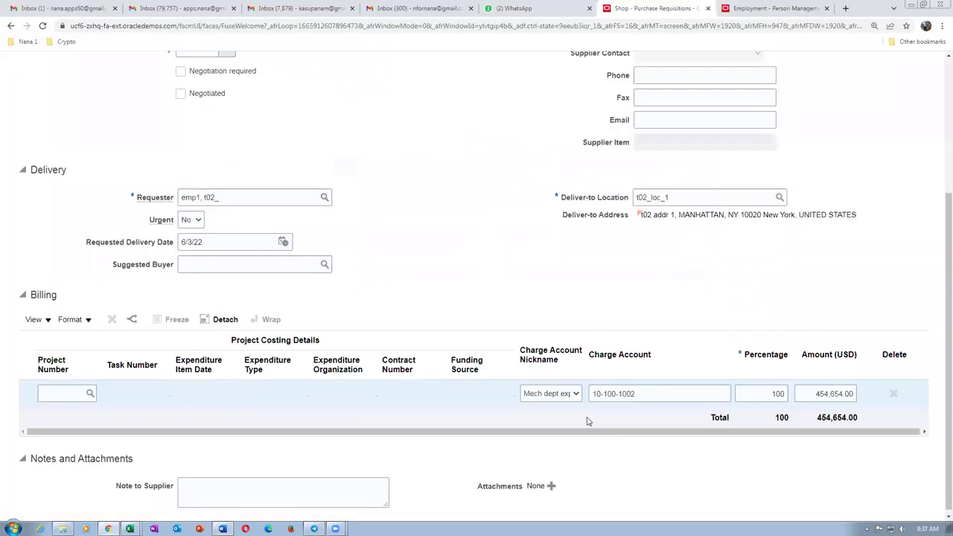
click(644, 393)
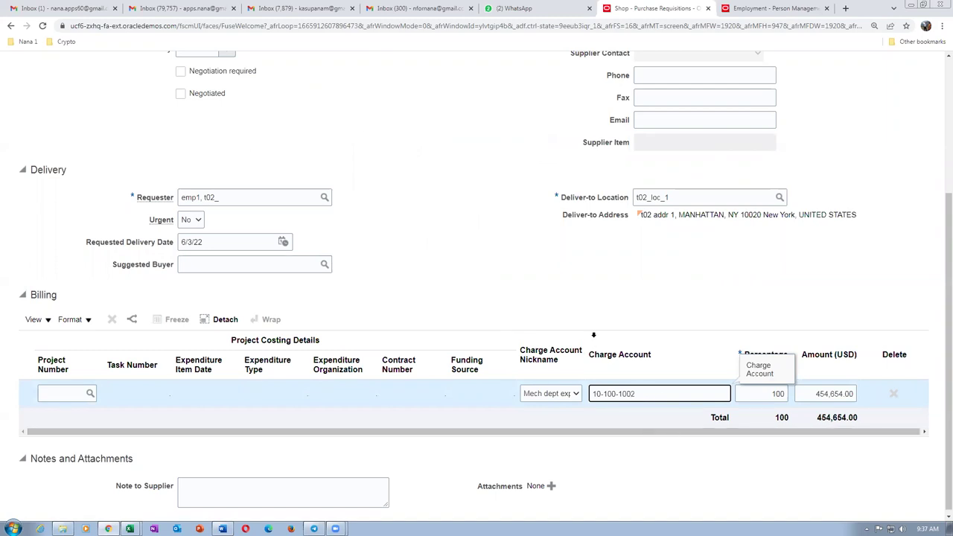
click(475, 277)
drag(596, 390, 635, 390)
Check the sub-inventory and configured-account mapping rows, then switch to the expense items workbook.
key(alt+Tab)
drag(320, 201, 649, 370)
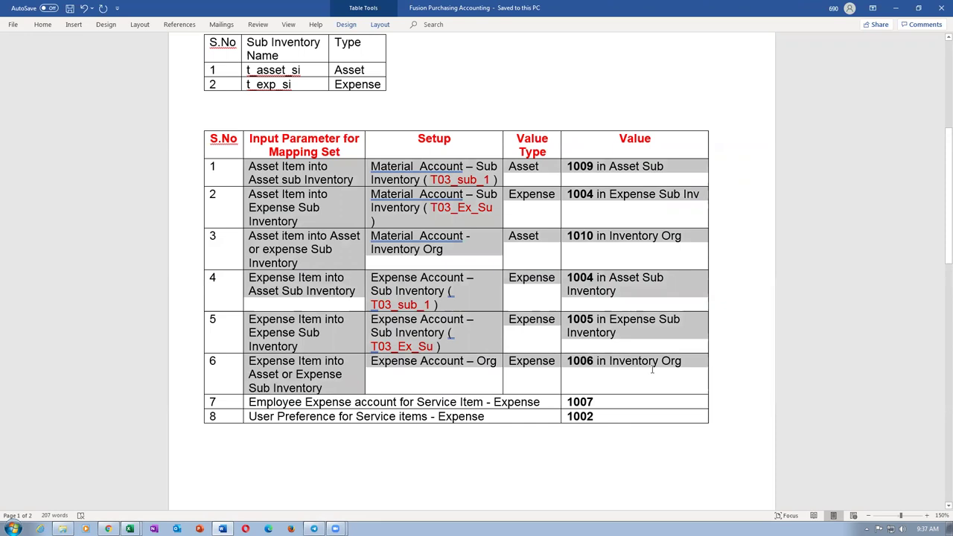
click(361, 444)
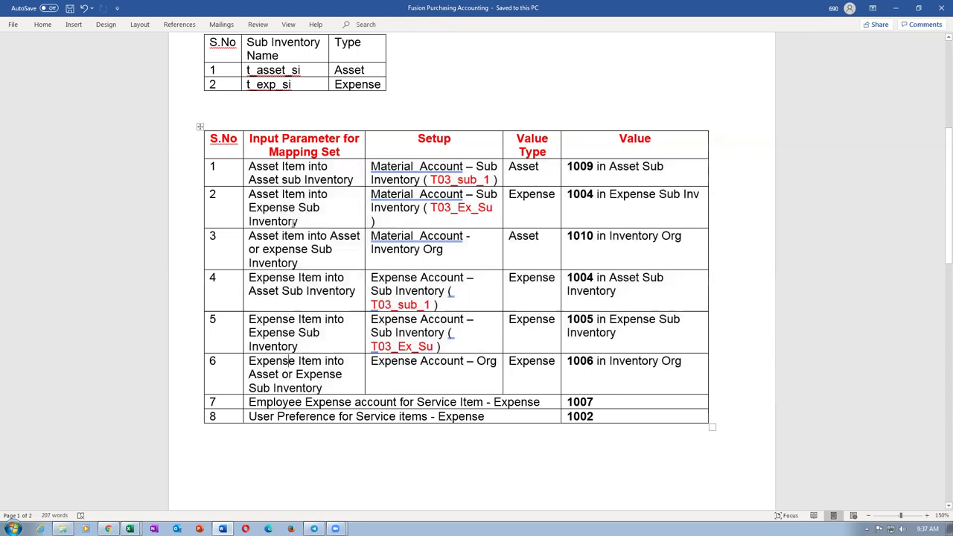
click(544, 291)
scroll(543, 292, up, 5)
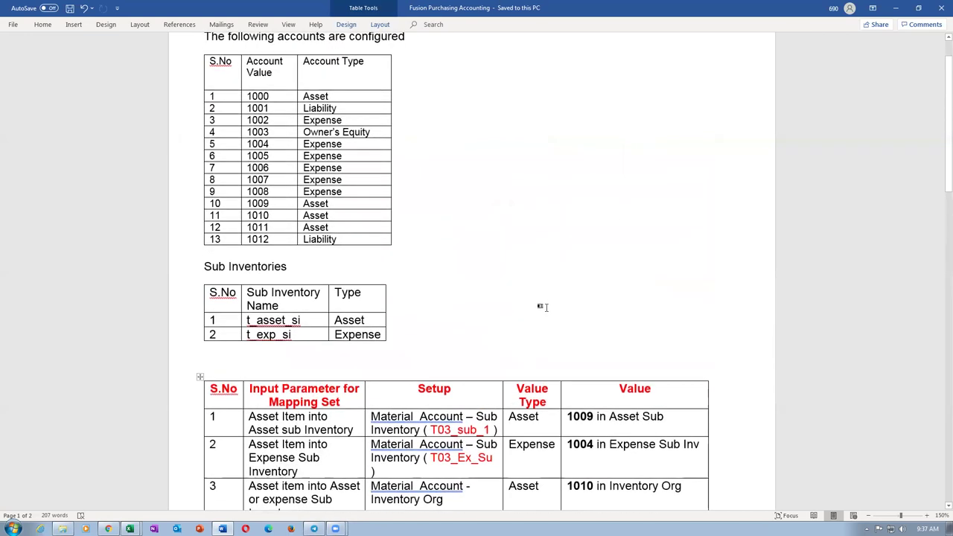
scroll(543, 306, down, 1)
scroll(595, 300, down, 5)
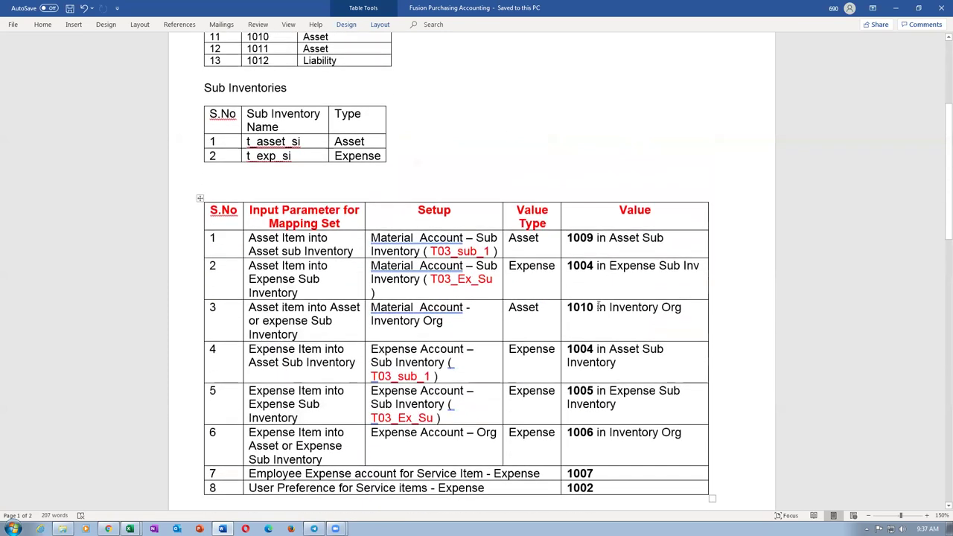
key(alt+Tab)
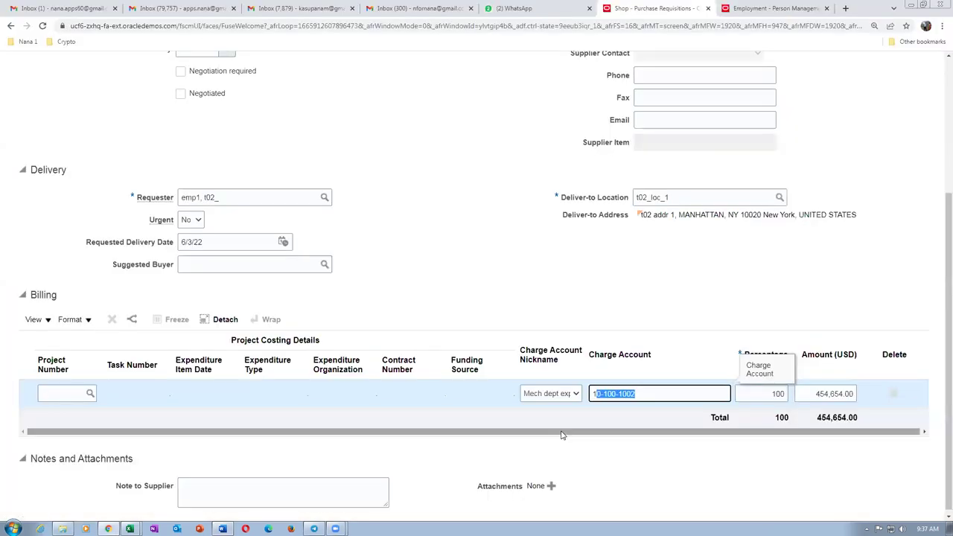
click(540, 292)
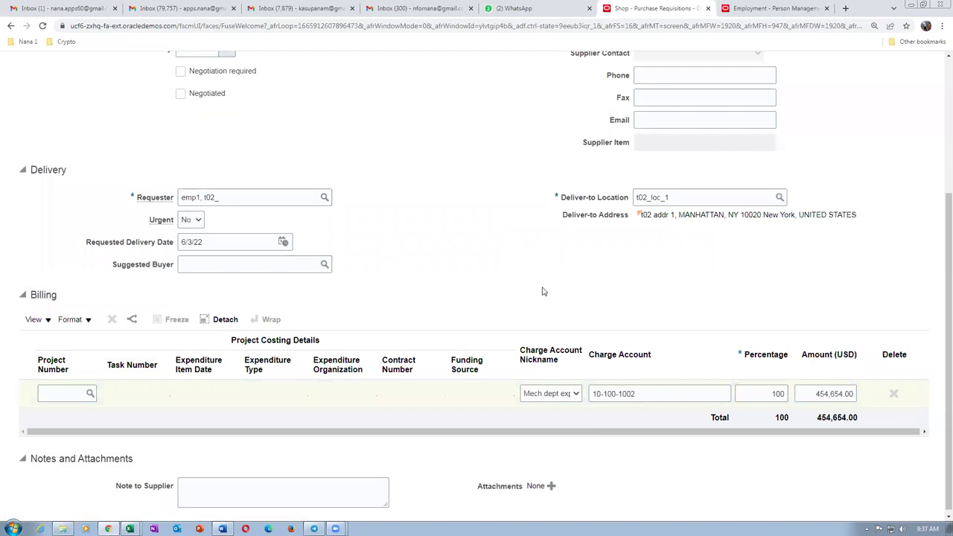
key(alt+Tab)
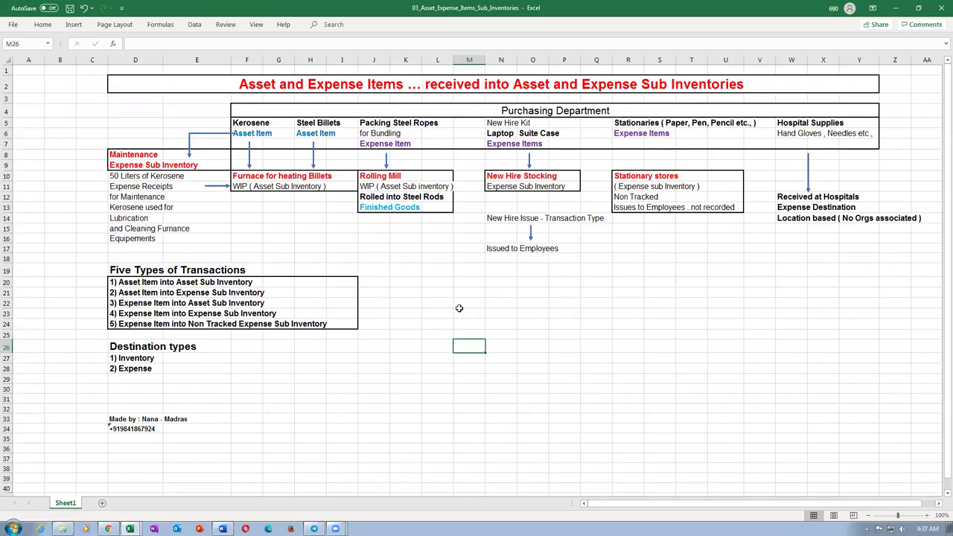
Highlight the first four transaction types (rows 20–23) in Excel, then return to the requisition page.
drag(6, 282, 6, 312)
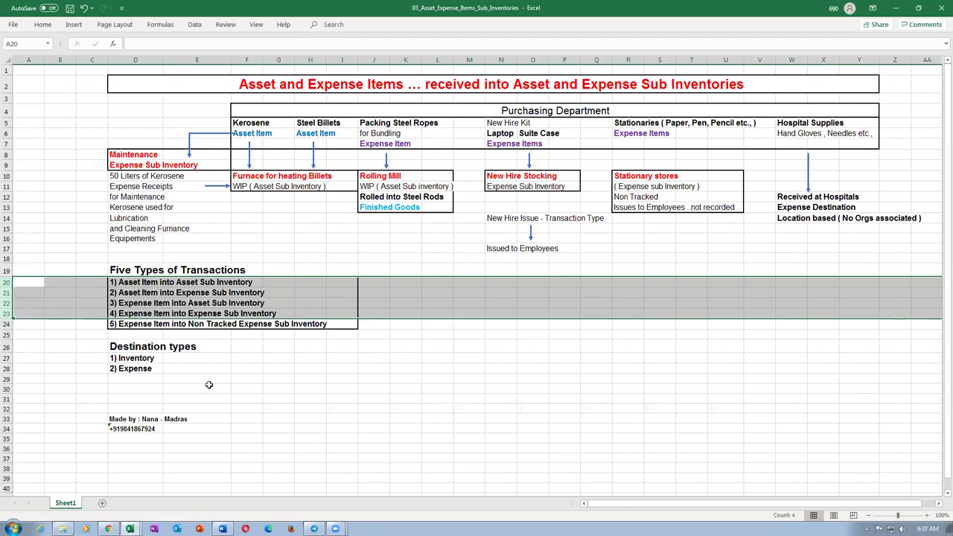
drag(223, 380, 223, 387)
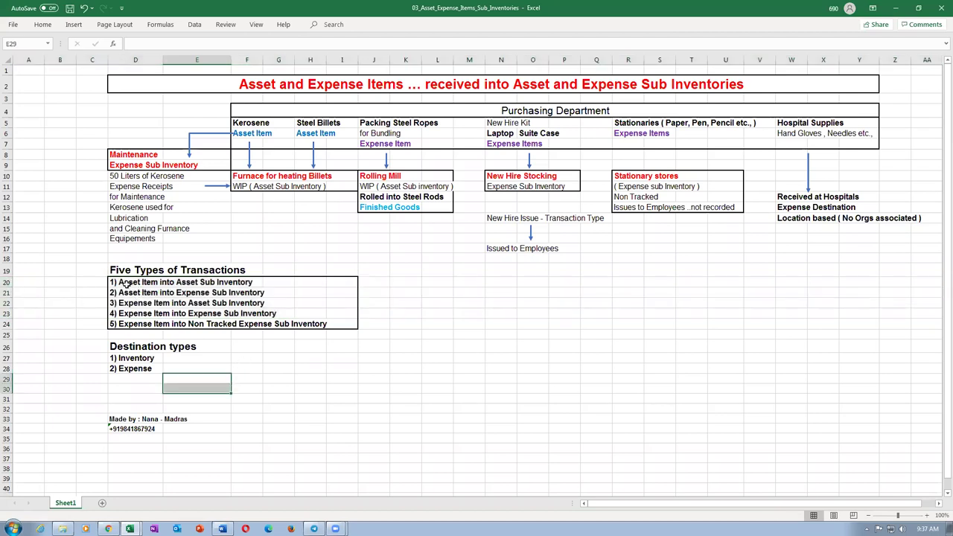
drag(12, 287, 24, 313)
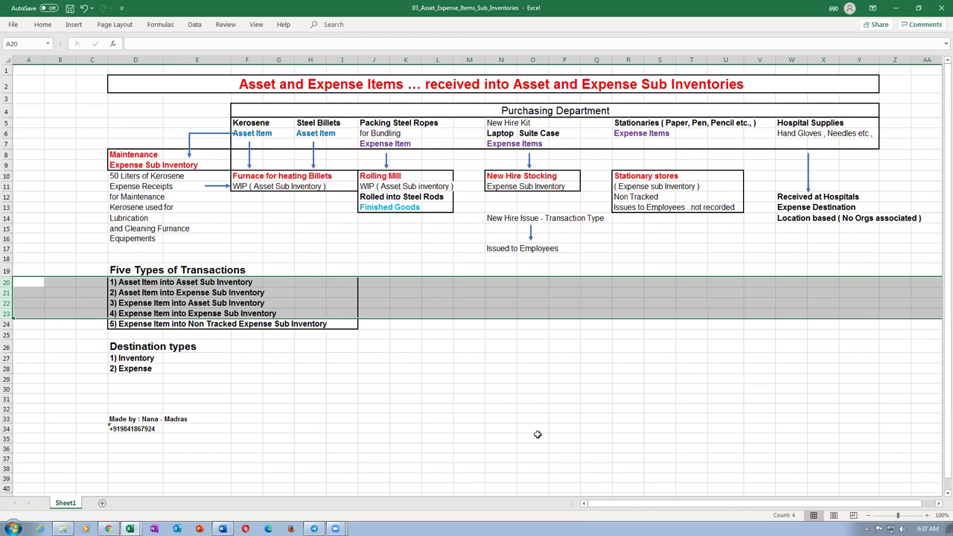
key(alt+Tab)
drag(938, 235, 939, 92)
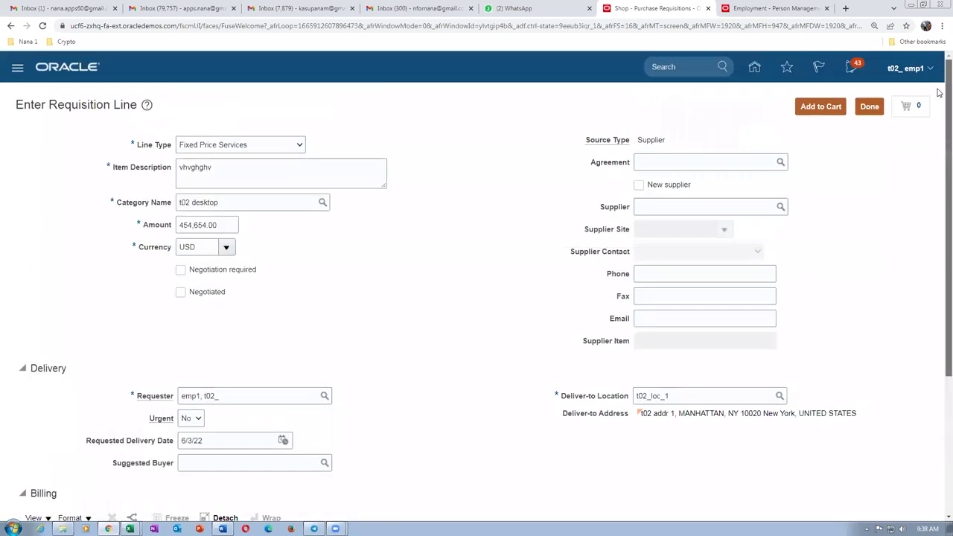
Sign out with Logout Consent confirmed, then sign back in with the saved credentials.
click(868, 106)
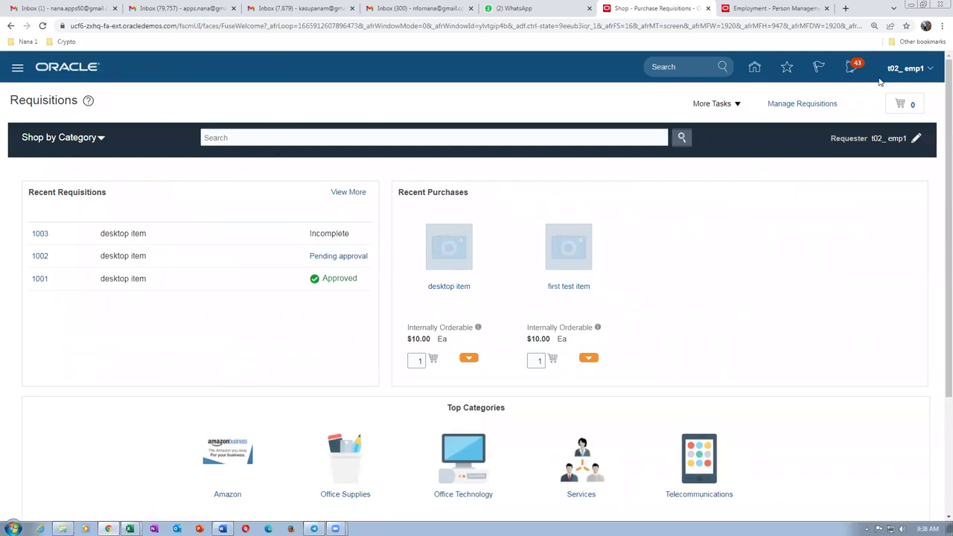
click(904, 74)
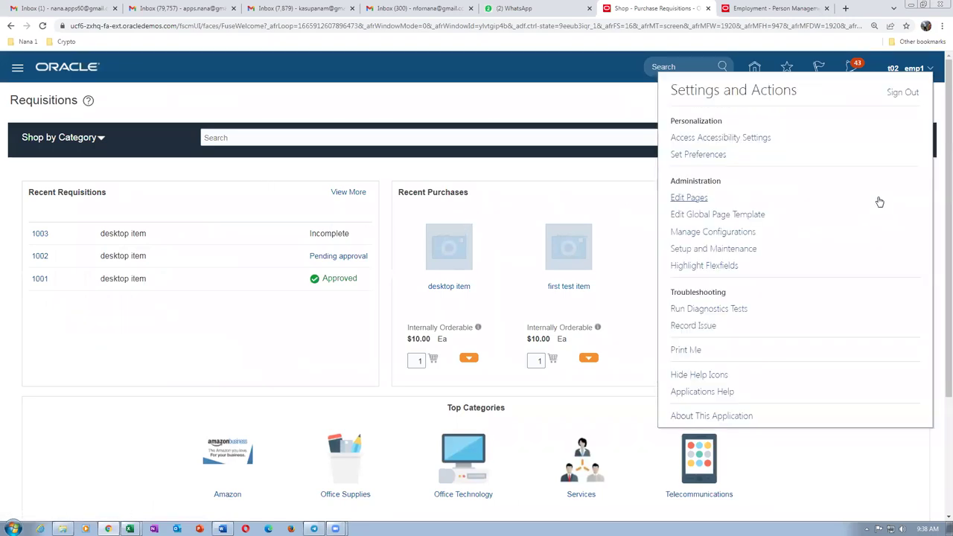
click(902, 94)
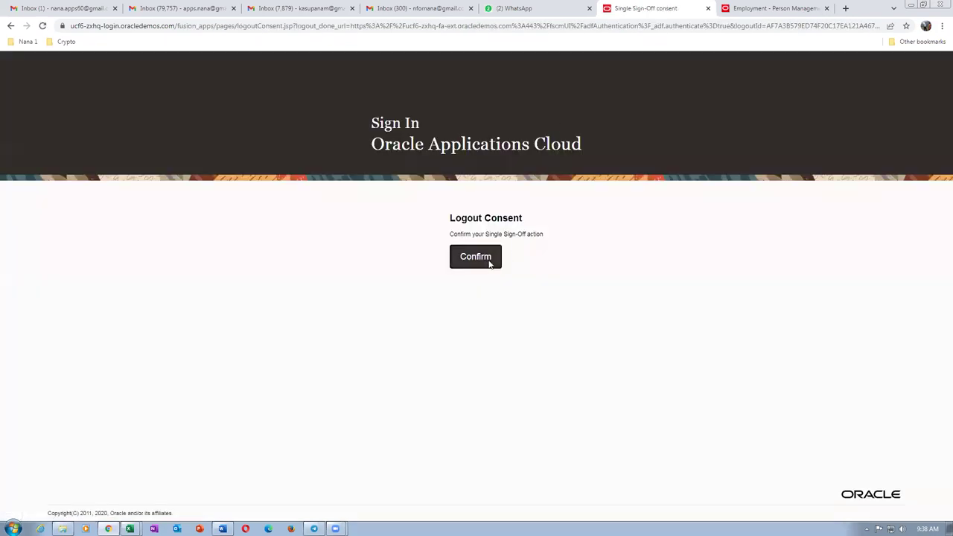
click(488, 259)
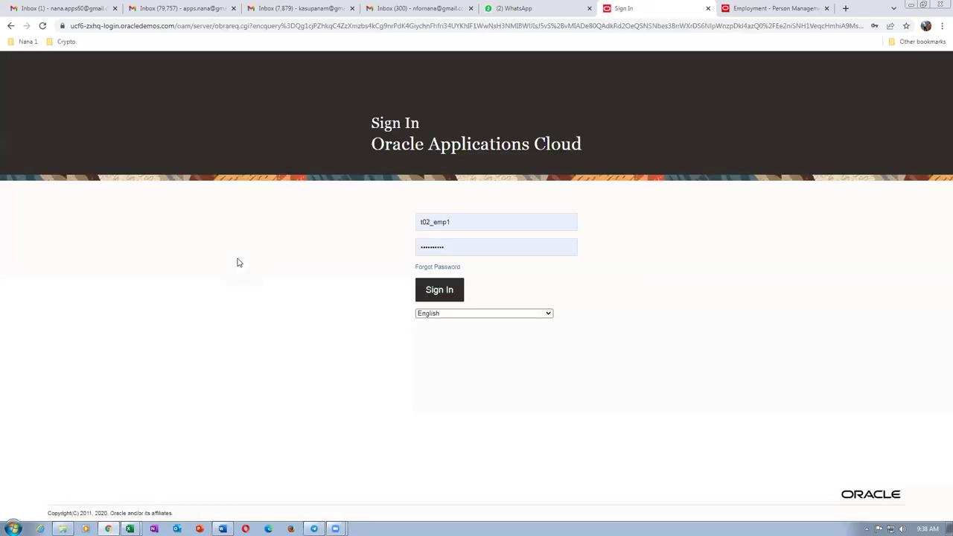
click(455, 295)
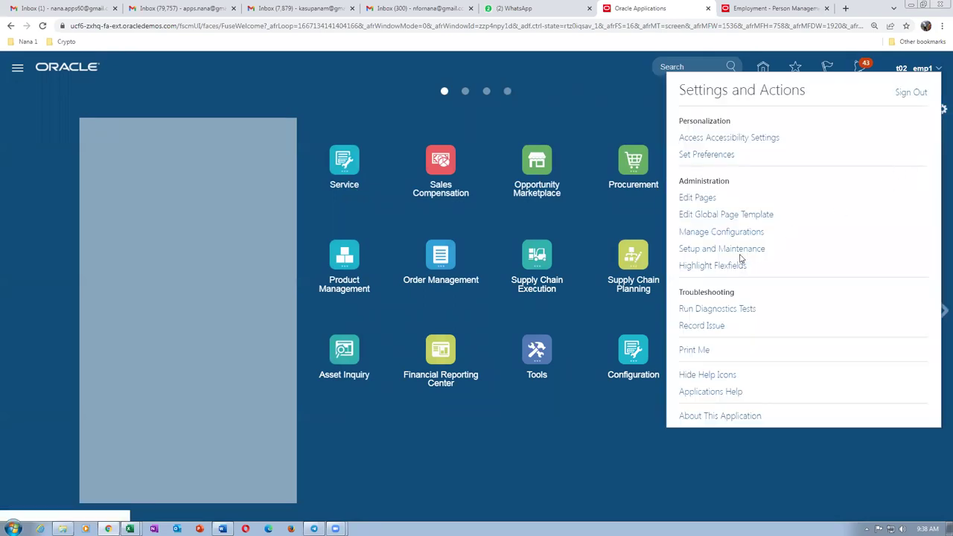
click(729, 247)
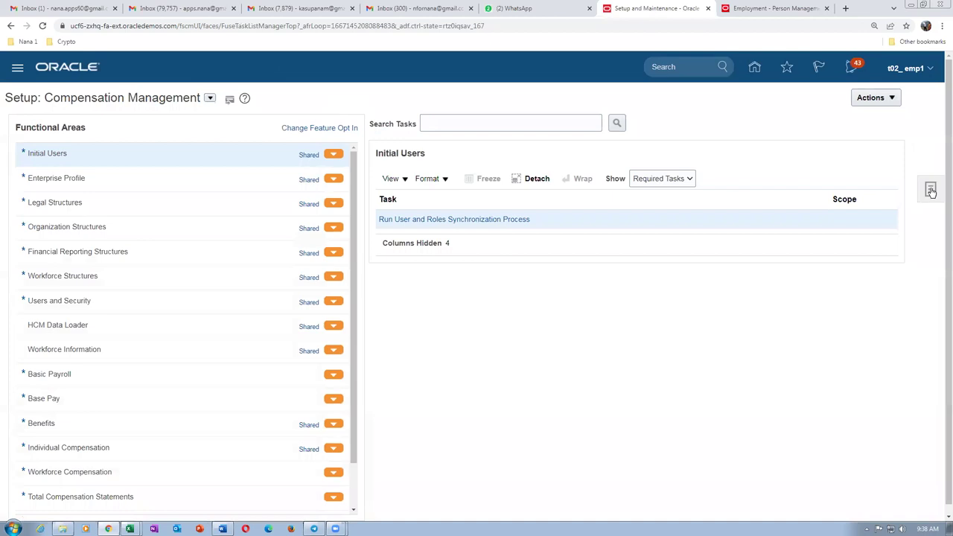
Search setup tasks for man%req%app% and open Manage Requisition Approvals.
click(930, 191)
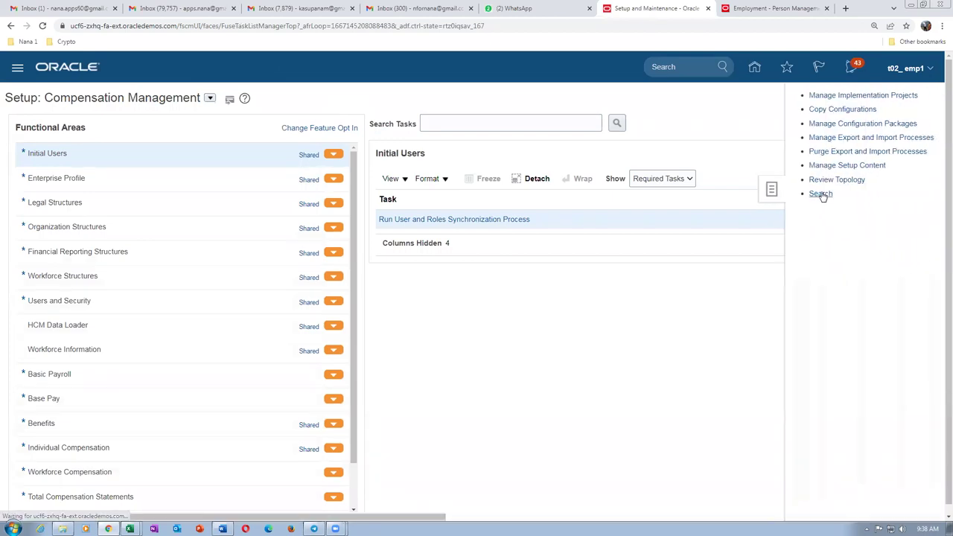
click(820, 193)
click(275, 128)
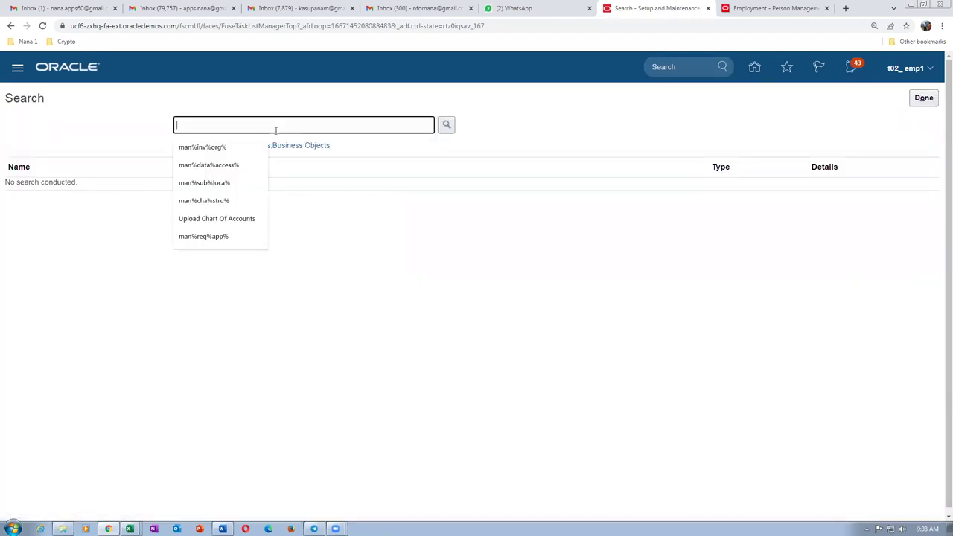
text(man%re)
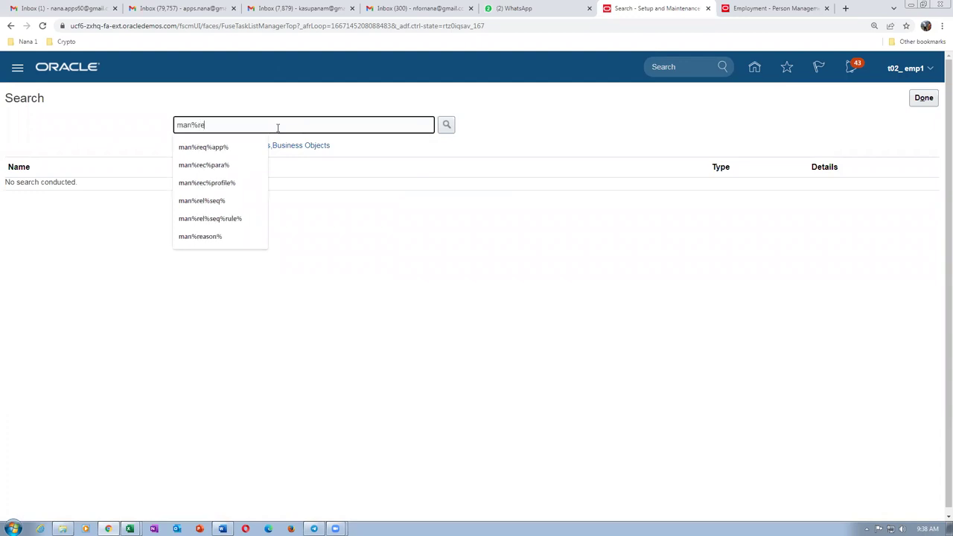
text(q%app%)
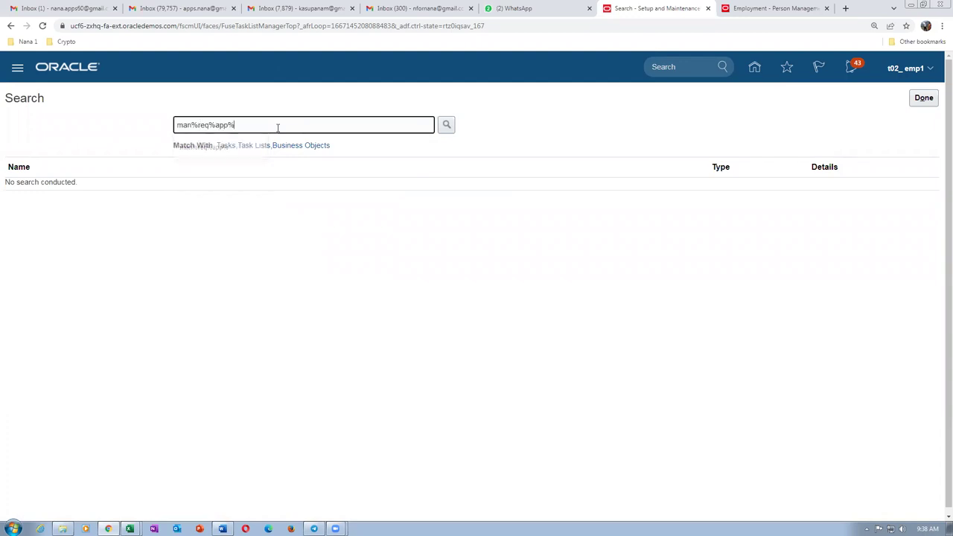
key(Return)
click(81, 189)
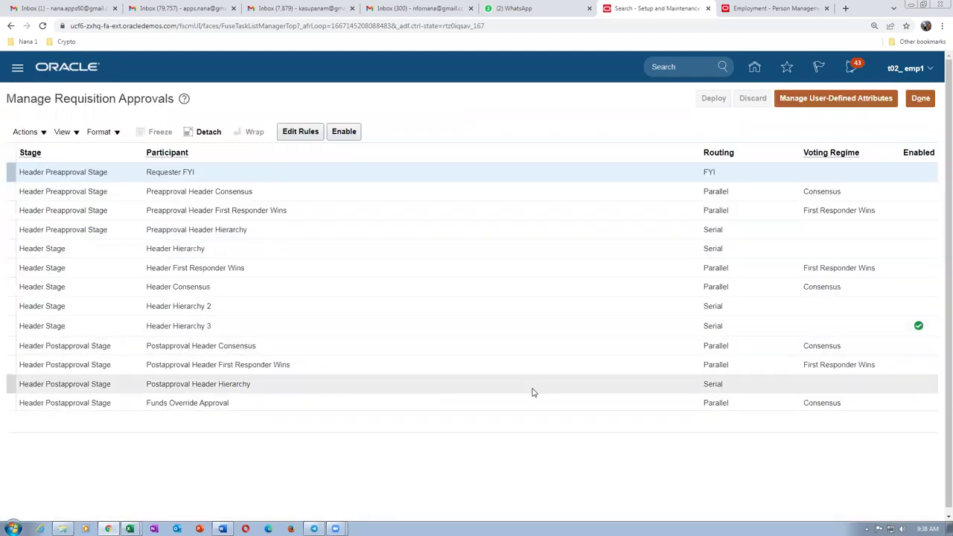
Open Header Hierarchy 3's rules and select the t02 desktop category rule.
click(270, 330)
click(297, 131)
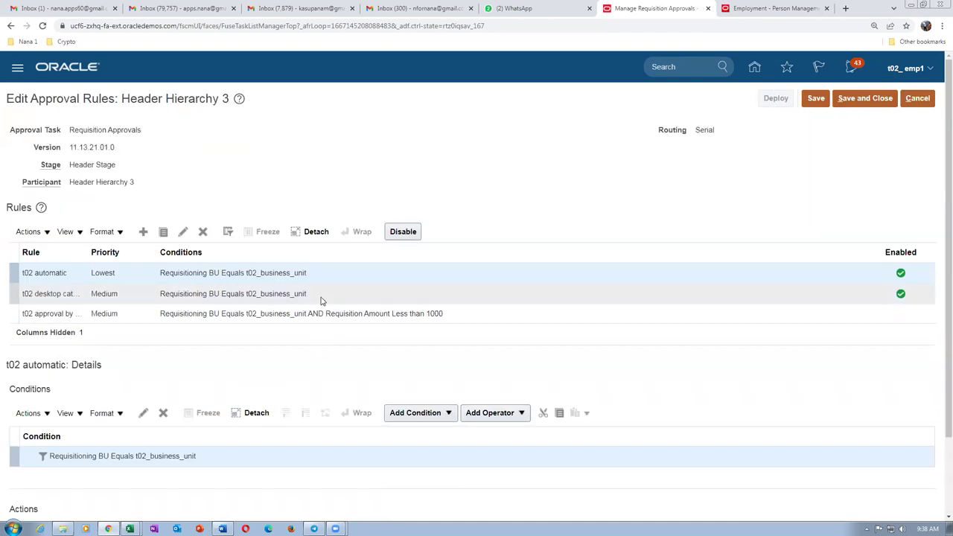
click(322, 300)
Edit the rule's Action 1 and set Route Using to Position hierarchy.
scroll(578, 378, down, 1)
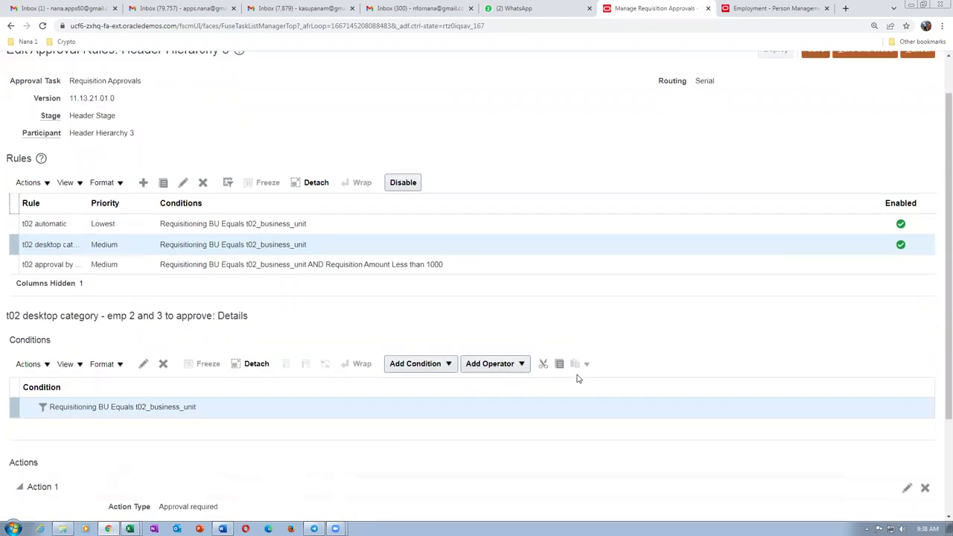
scroll(578, 378, down, 2)
click(906, 387)
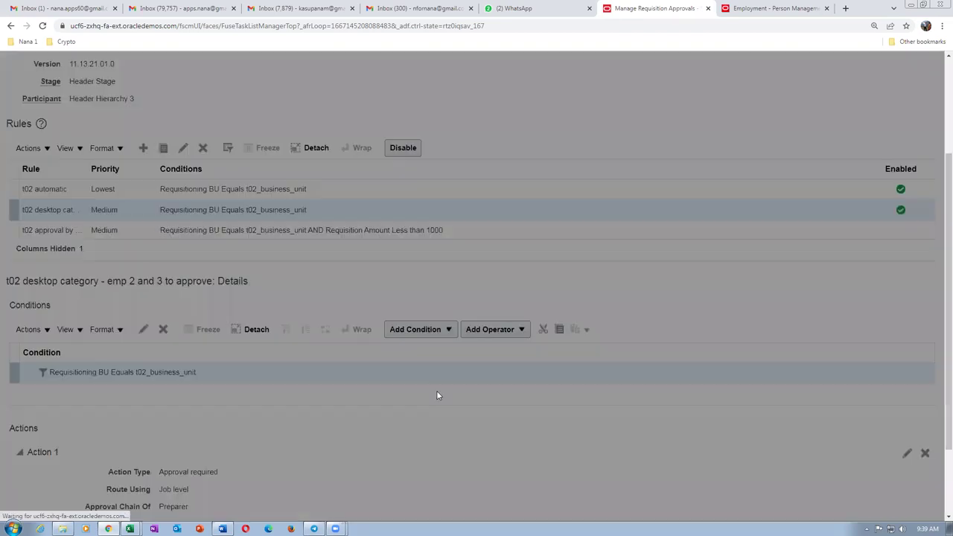
click(490, 243)
click(491, 273)
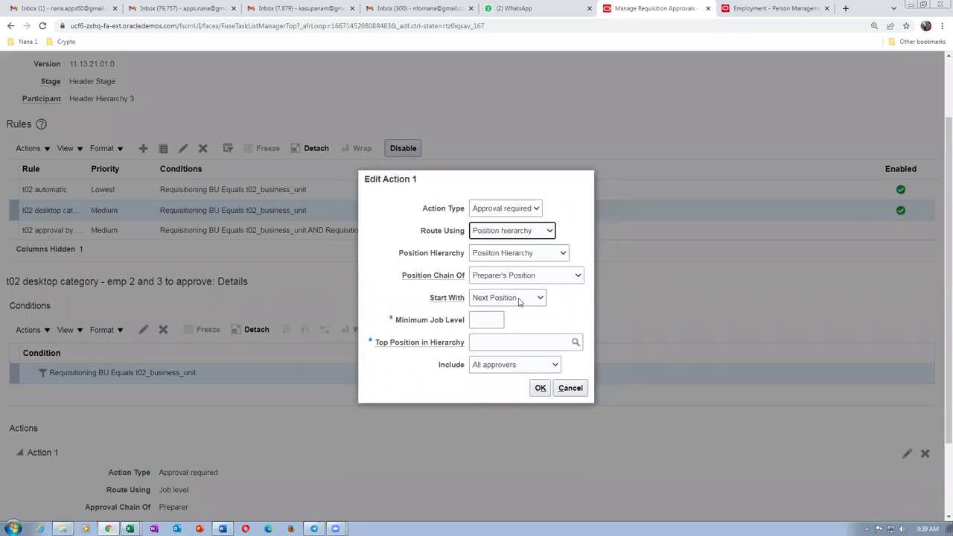
Start Action 1 with Preparer's Position at level 2 and look up top position t02.
click(488, 299)
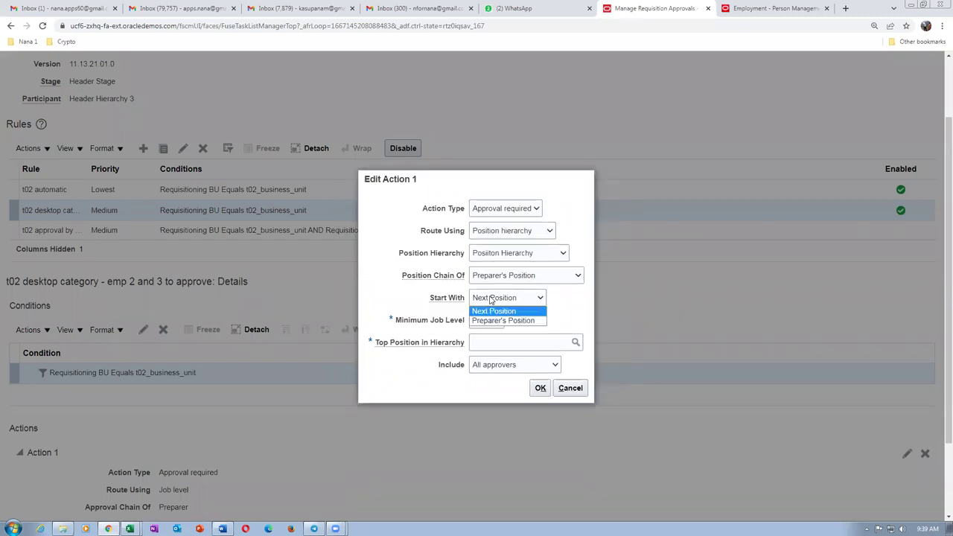
click(489, 320)
click(483, 322)
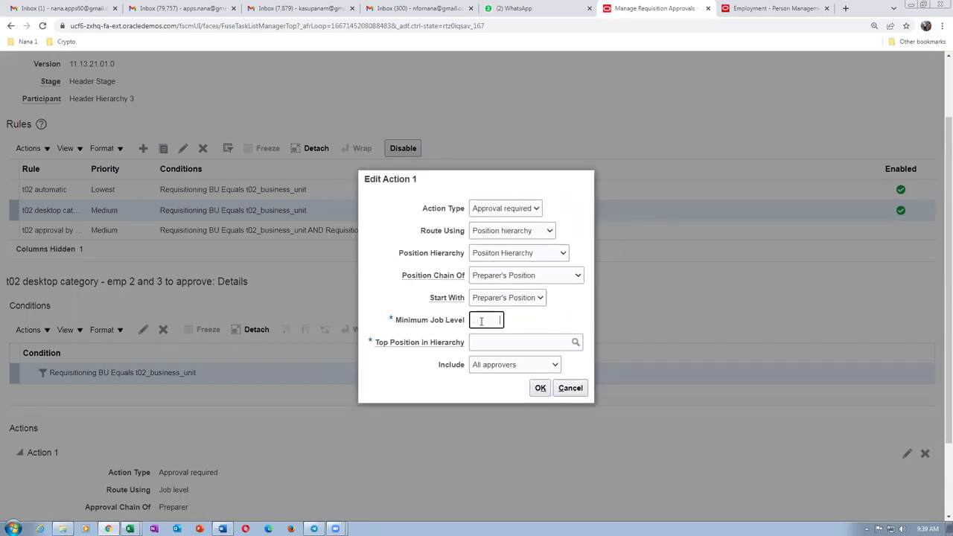
click(478, 342)
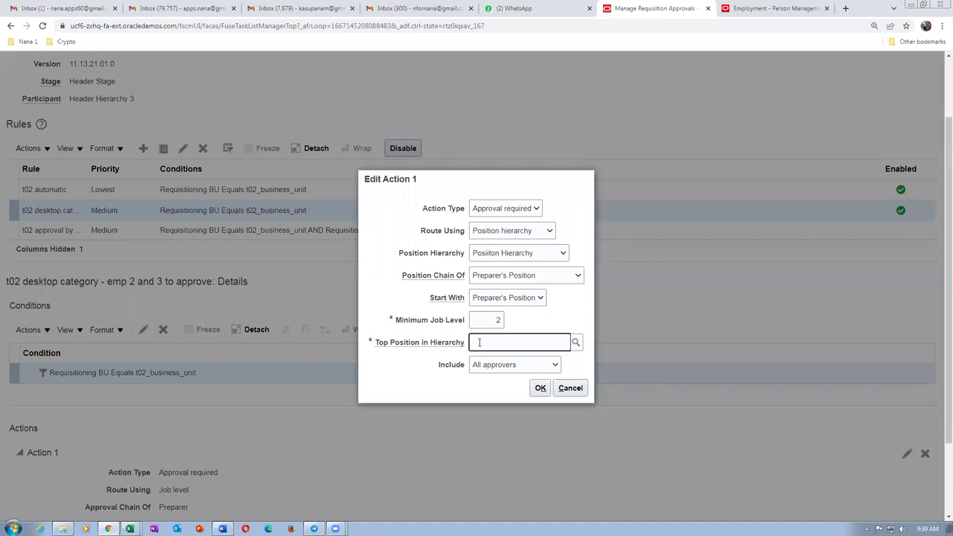
text(t02)
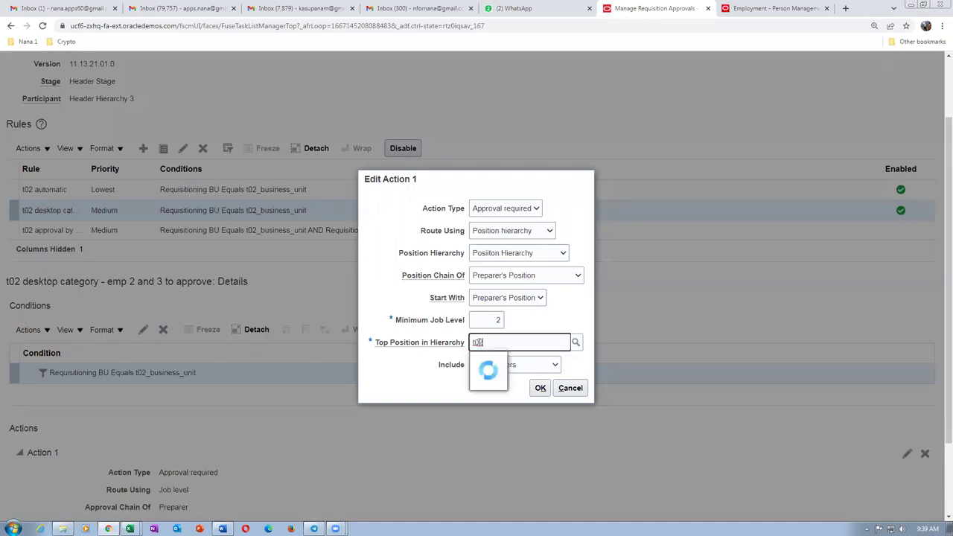
click(576, 343)
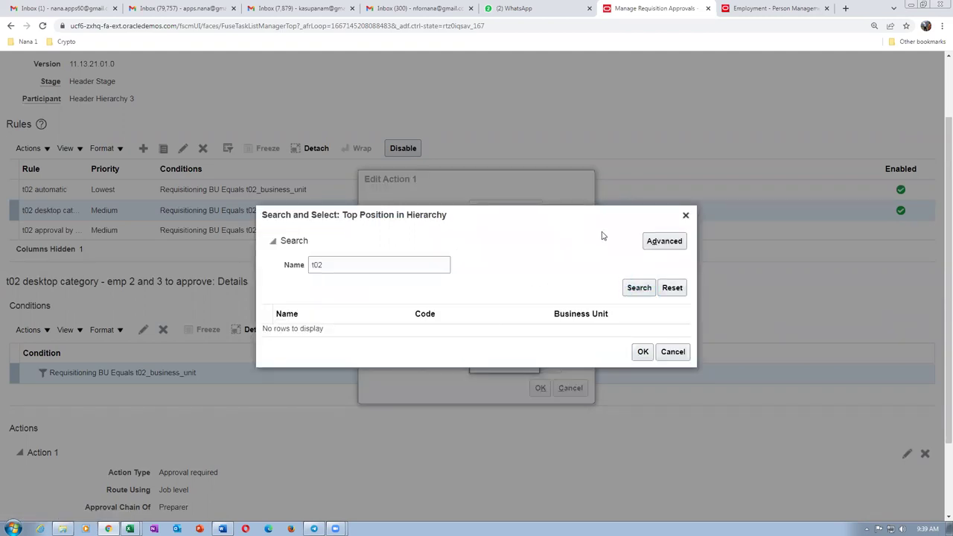
Run an advanced top-position search for names that are not blank, then cancel both dialogs.
click(663, 240)
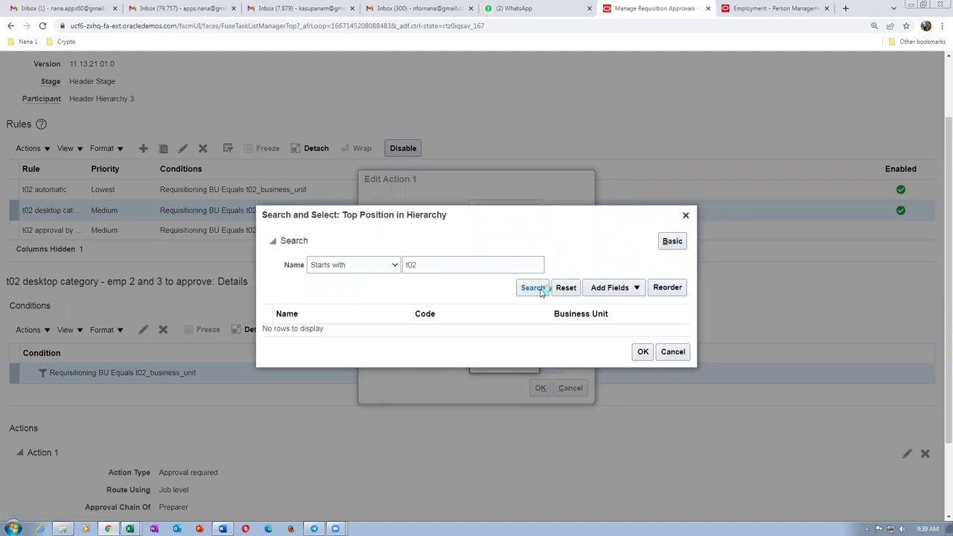
click(358, 269)
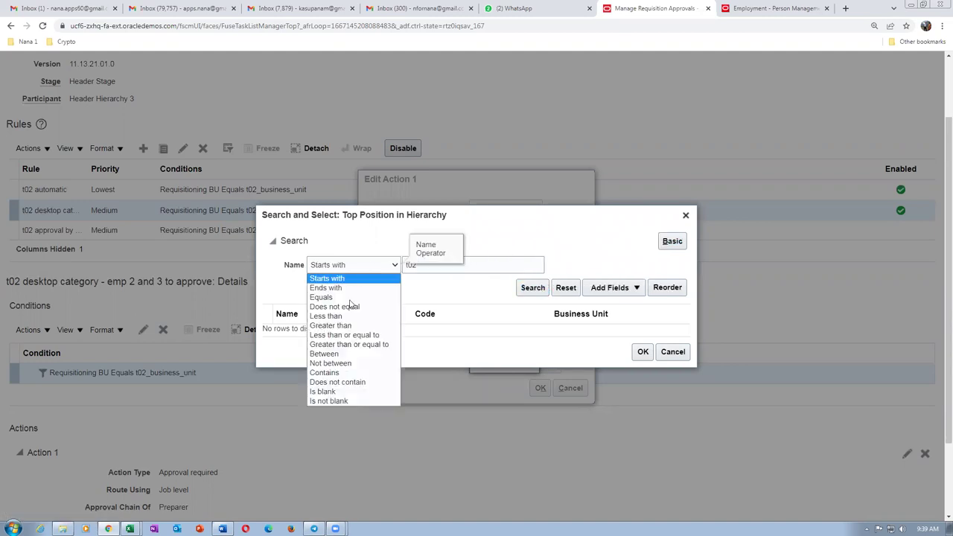
click(328, 401)
click(530, 287)
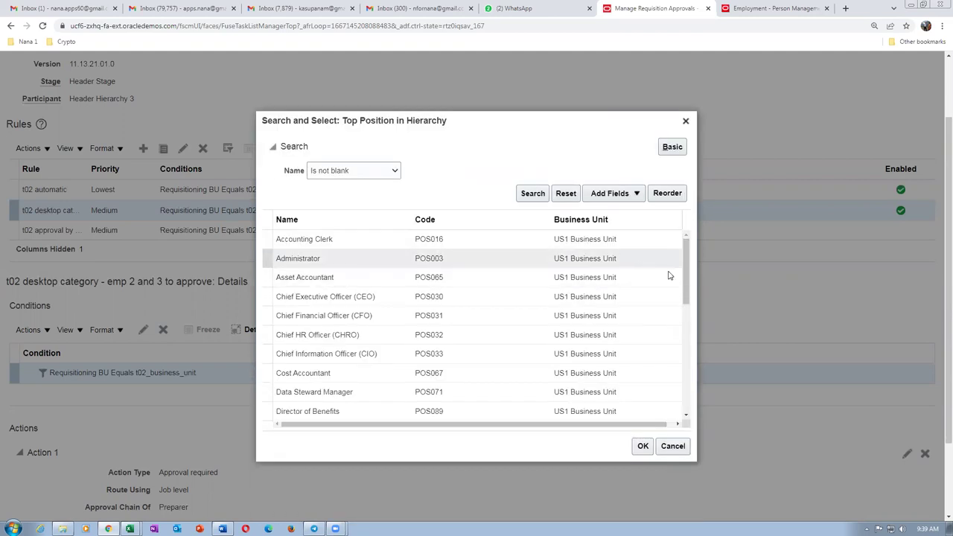
drag(686, 275, 679, 406)
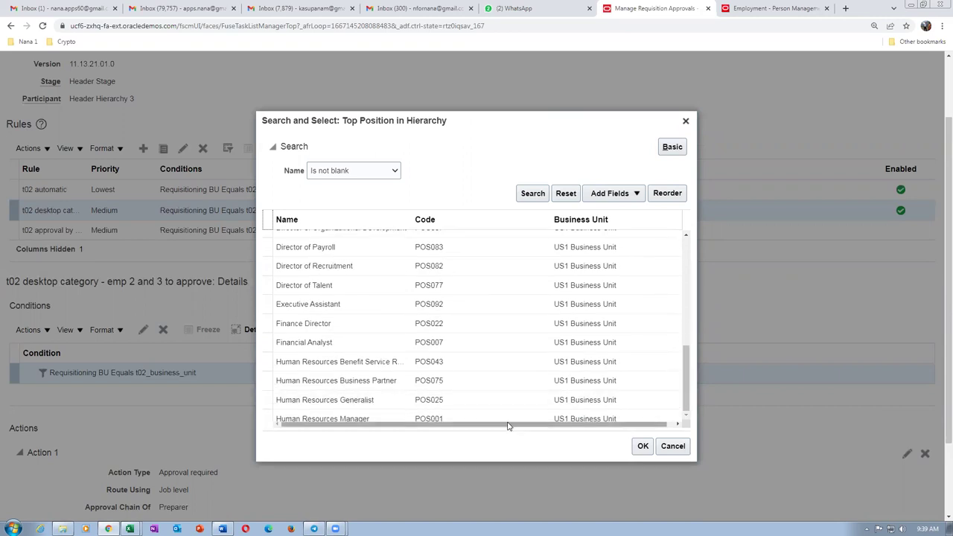
drag(688, 335, 688, 253)
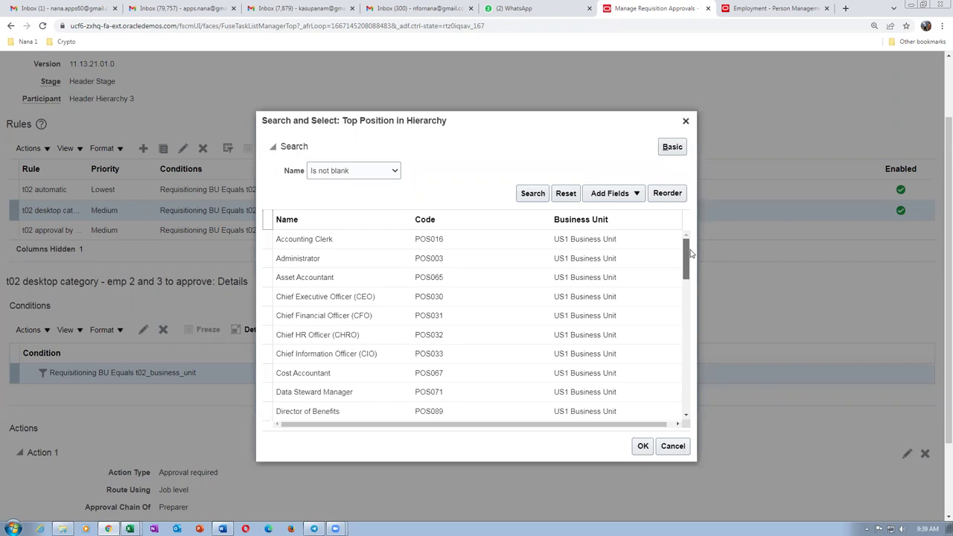
drag(690, 254, 727, 240)
click(673, 447)
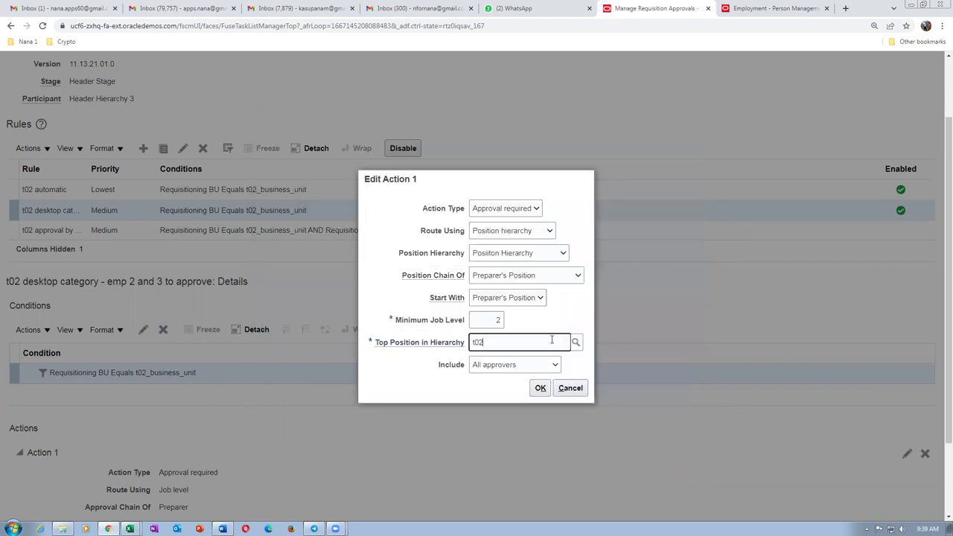
click(567, 387)
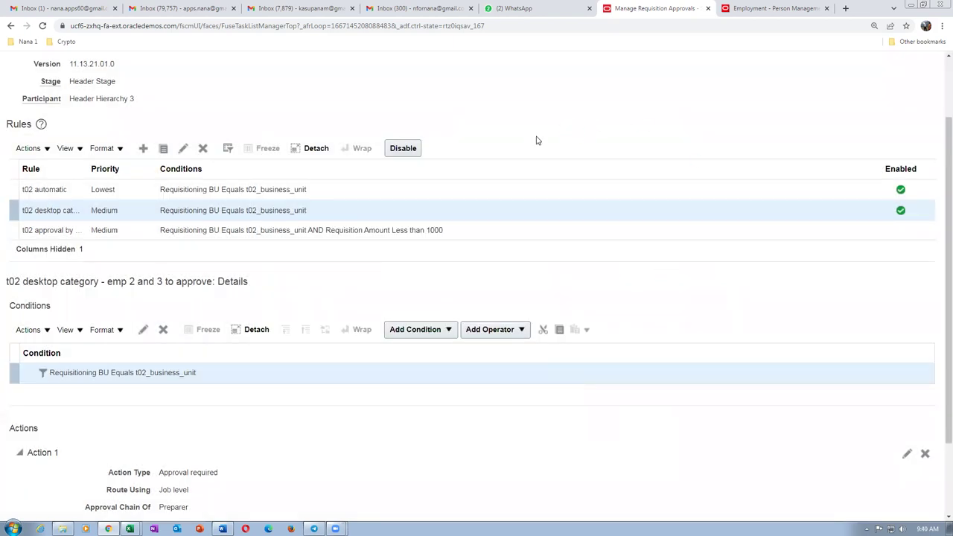
Cancel the Header Hierarchy 3 rule editor, leaving its three rules unsaved and unchanged.
scroll(559, 144, up, 2)
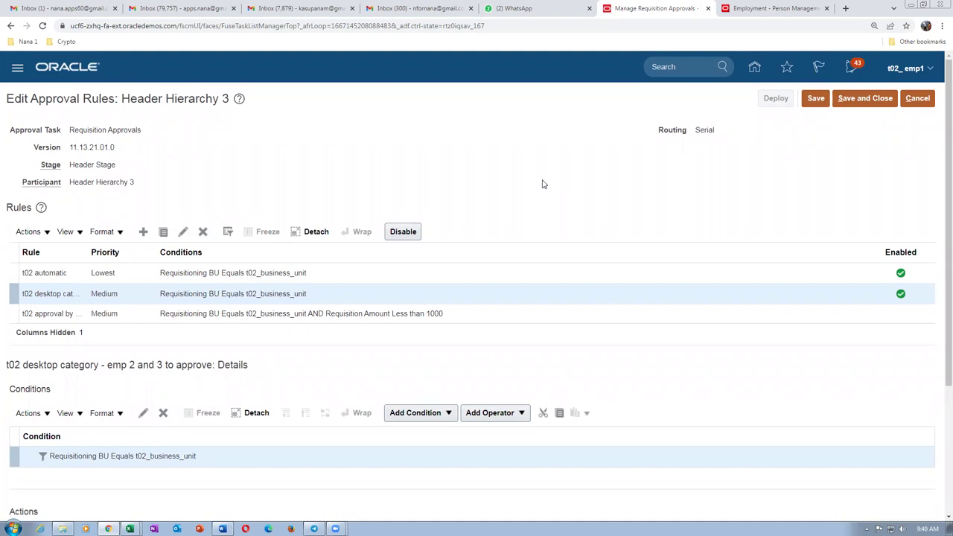
click(383, 296)
click(917, 98)
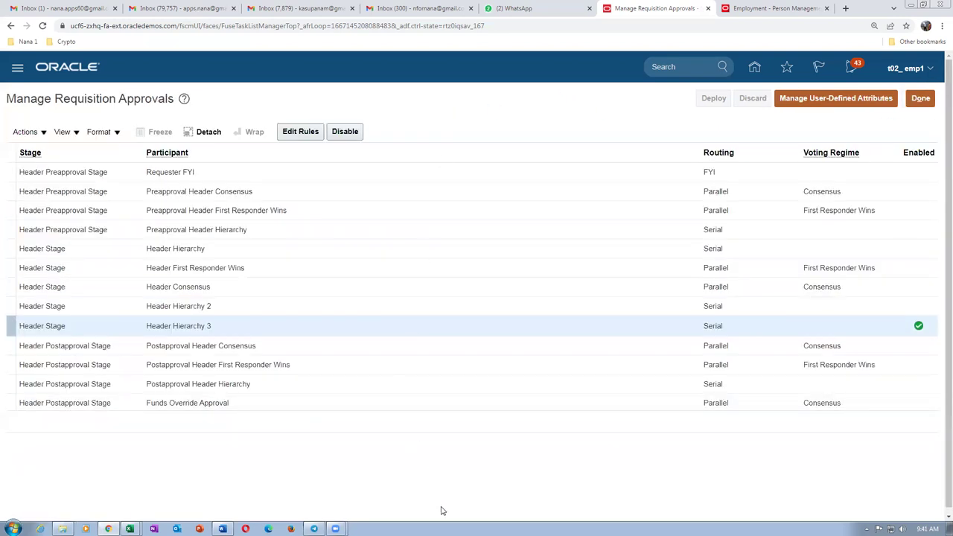